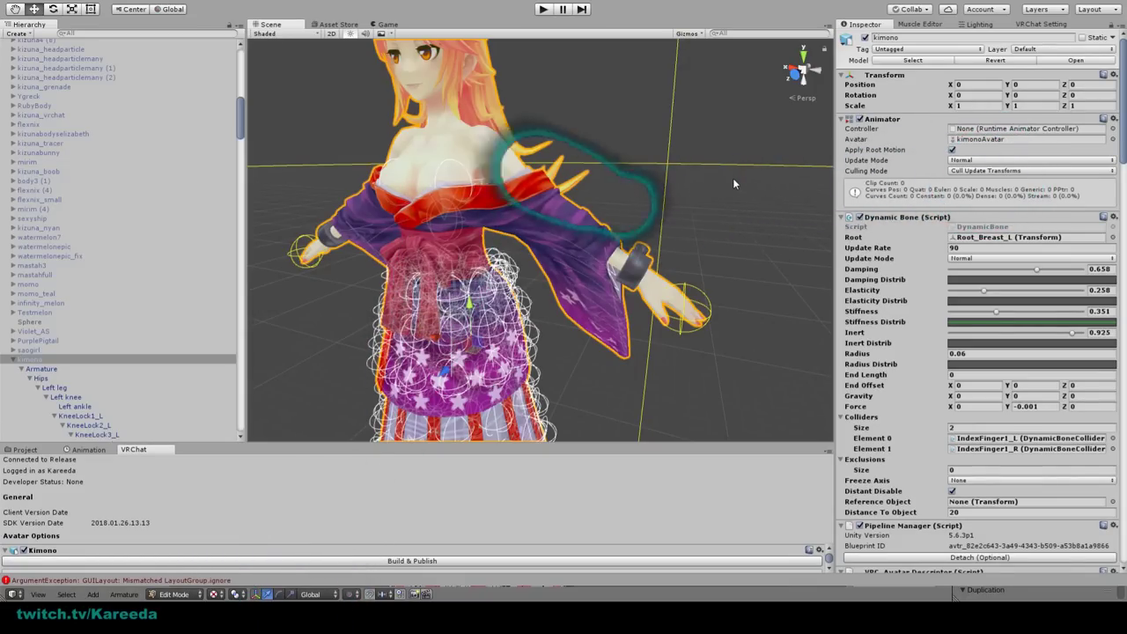
# Step: Examine the kimono avatar in the scene, from the full body down to the dynamic bone spheres around the skirt
pyautogui.moveTo(611, 121); pyautogui.dragTo(646, 124, button='middle')
pyautogui.scroll(-2, 660, 137)
pyautogui.scroll(-4, 646, 124)
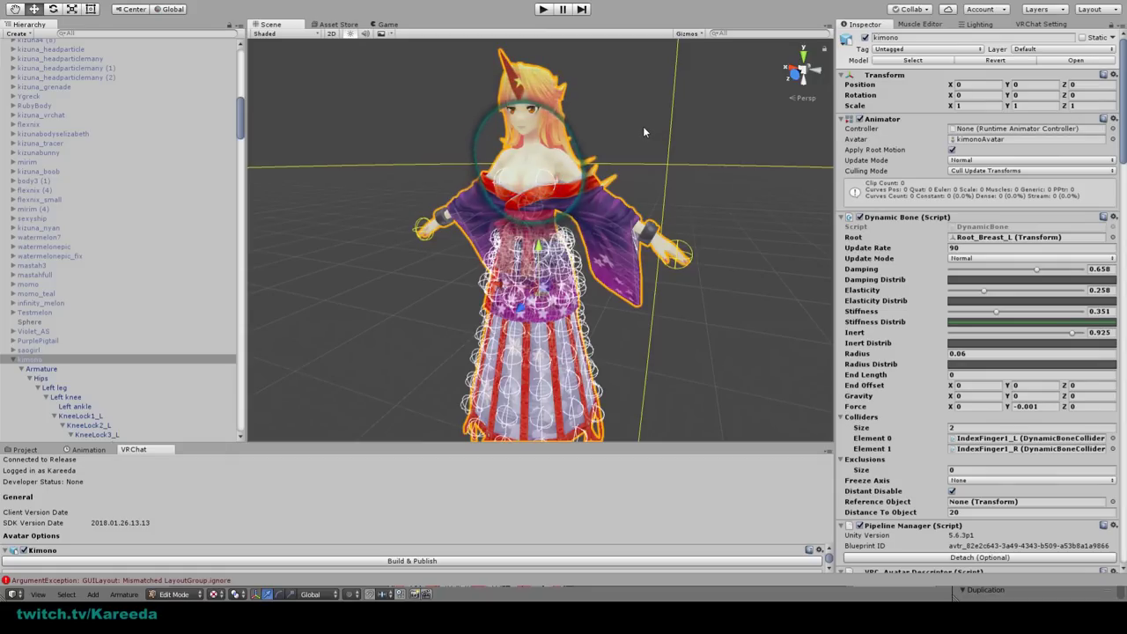
pyautogui.moveTo(590, 118)
pyautogui.mouseDown(button='middle')
pyautogui.moveTo(611, 115)
pyautogui.moveTo(597, 138)
pyautogui.mouseUp(button='middle')
pyautogui.moveTo(597, 138); pyautogui.dragTo(599, 135, button='right')
pyautogui.keyDown('alt'); pyautogui.moveTo(600, 137); pyautogui.dragTo(622, 109); pyautogui.keyUp('alt')
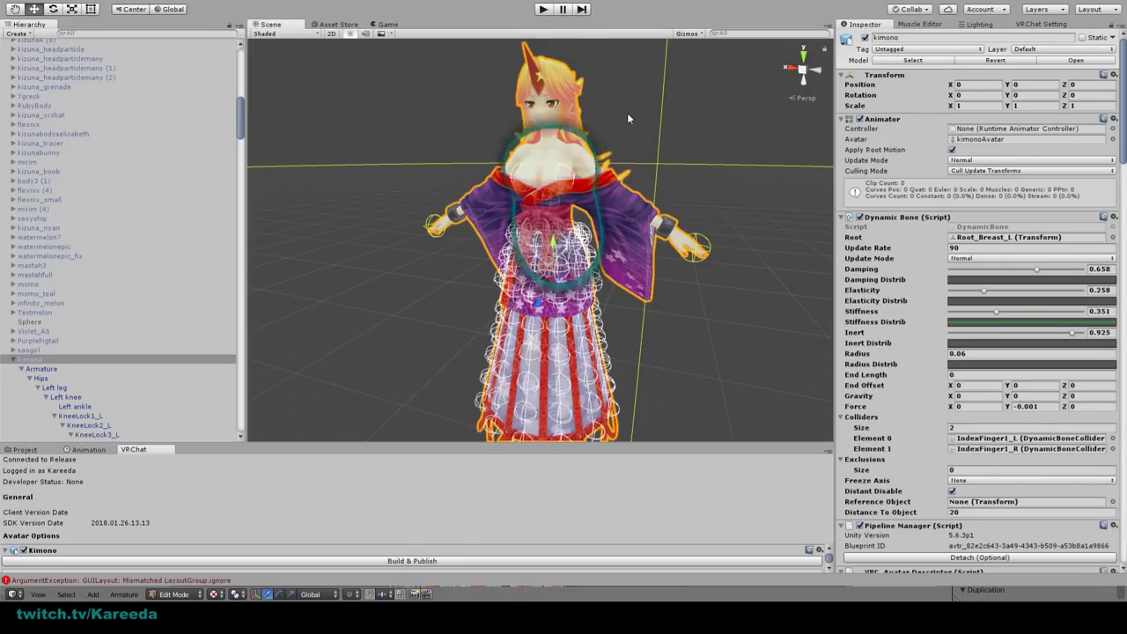
pyautogui.moveTo(654, 334); pyautogui.dragTo(675, 226, button='middle')
pyautogui.scroll(3, 663, 188)
pyautogui.scroll(3, 676, 227)
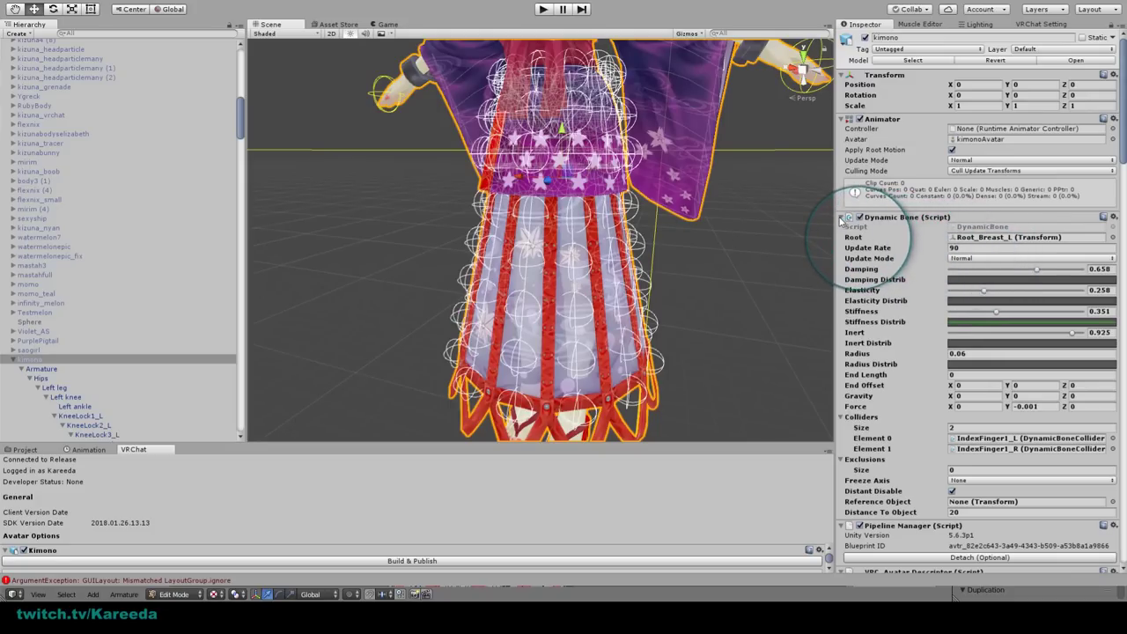
# Step: Inspect the kimono avatar's Dynamic Bone components, folding and unfolding the Root_Breast_L one, and compare them with the skirt and sleeves
pyautogui.click(841, 220)
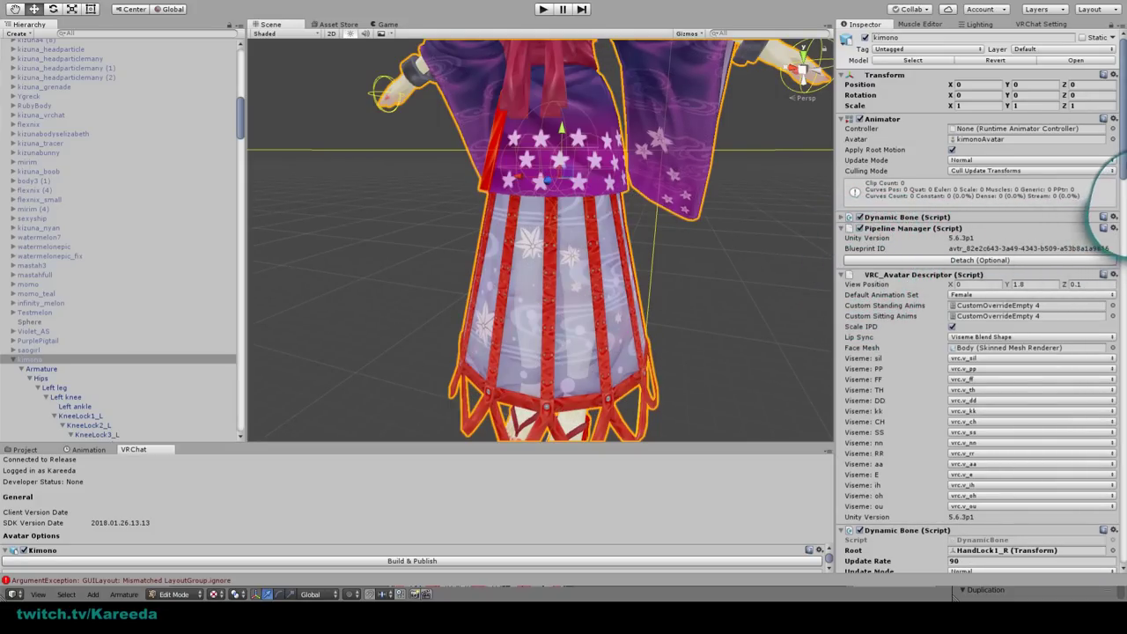
pyautogui.click(842, 219)
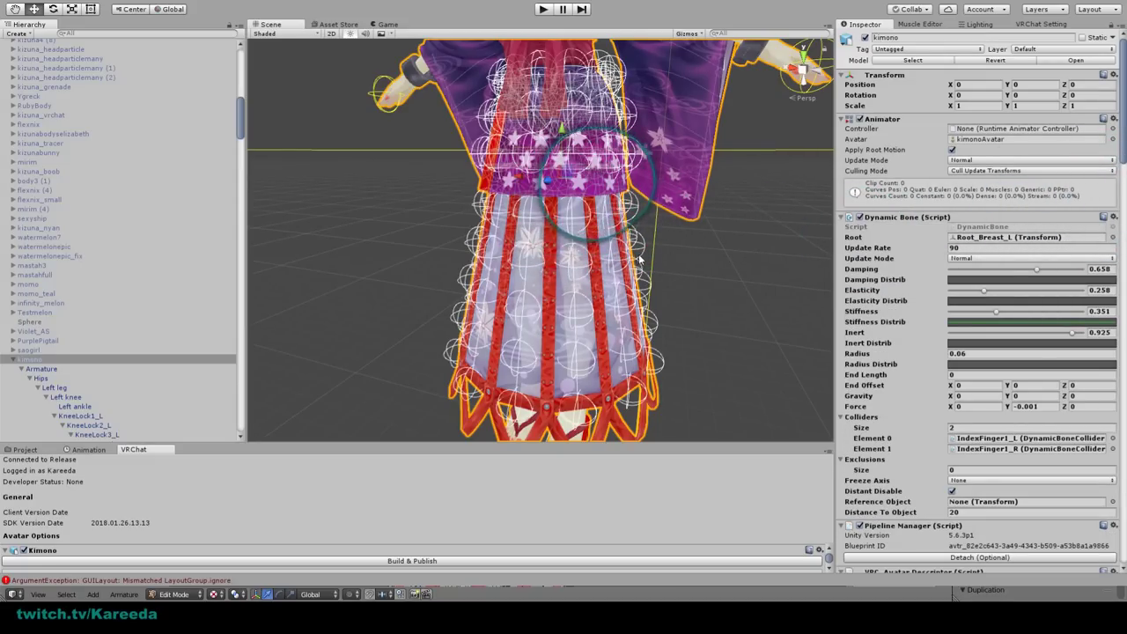
pyautogui.keyDown('alt'); pyautogui.moveTo(730, 255); pyautogui.dragTo(647, 262); pyautogui.keyUp('alt')
pyautogui.moveTo(647, 261); pyautogui.dragTo(669, 234, button='middle')
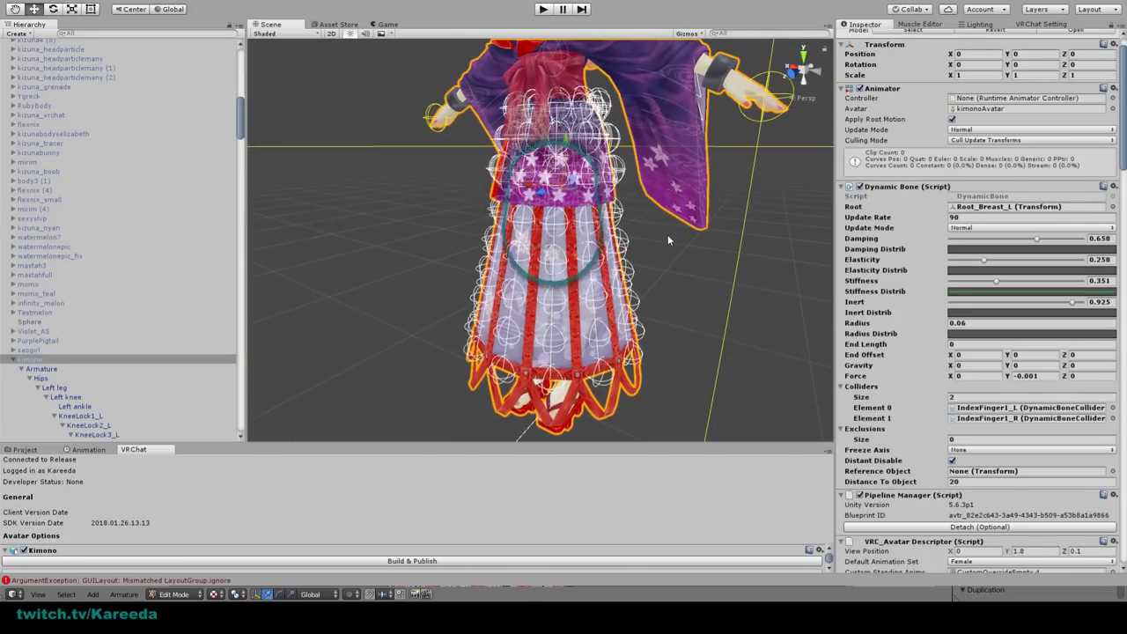
pyautogui.keyDown('alt'); pyautogui.moveTo(668, 234); pyautogui.dragTo(671, 231); pyautogui.keyUp('alt')
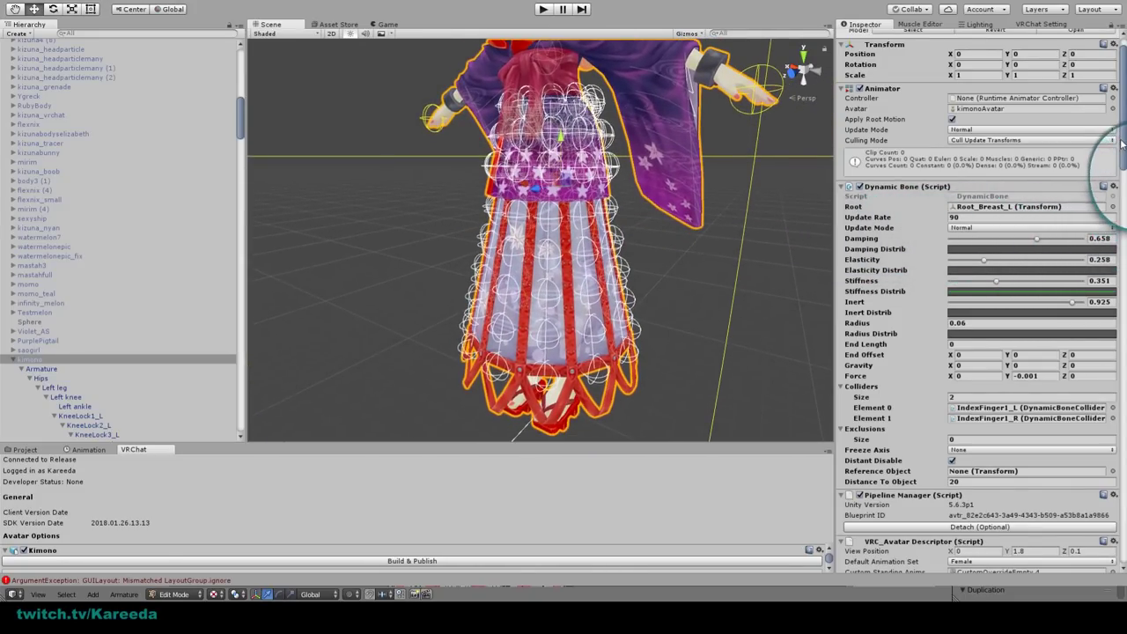
pyautogui.scroll(-5, 1116, 164)
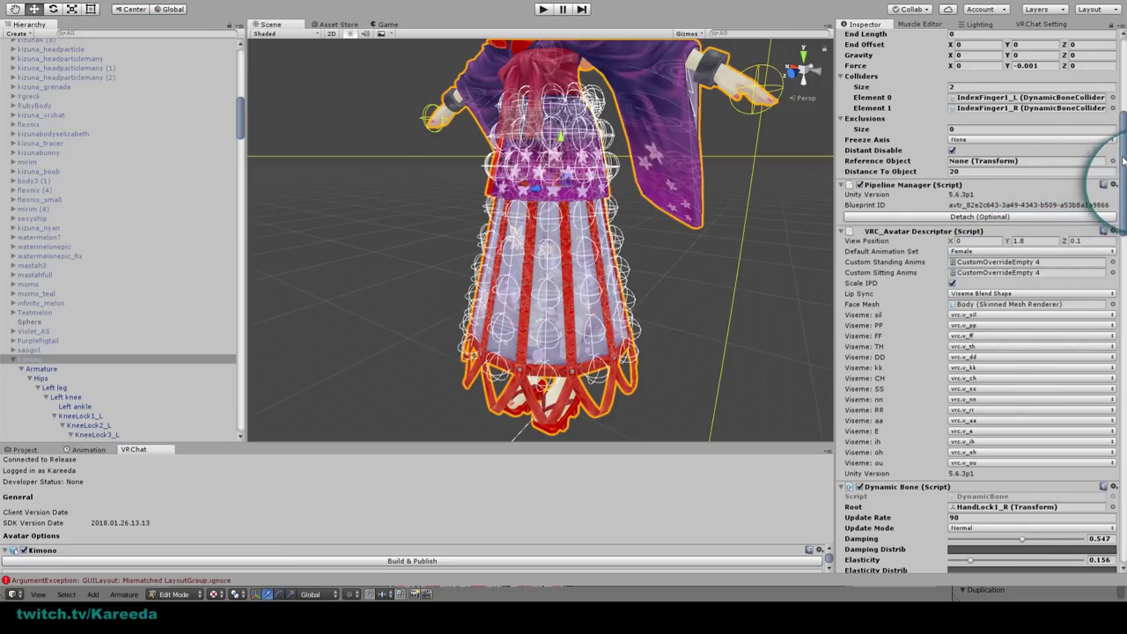
pyautogui.scroll(-2, 1123, 161)
pyautogui.scroll(-2, 1123, 221)
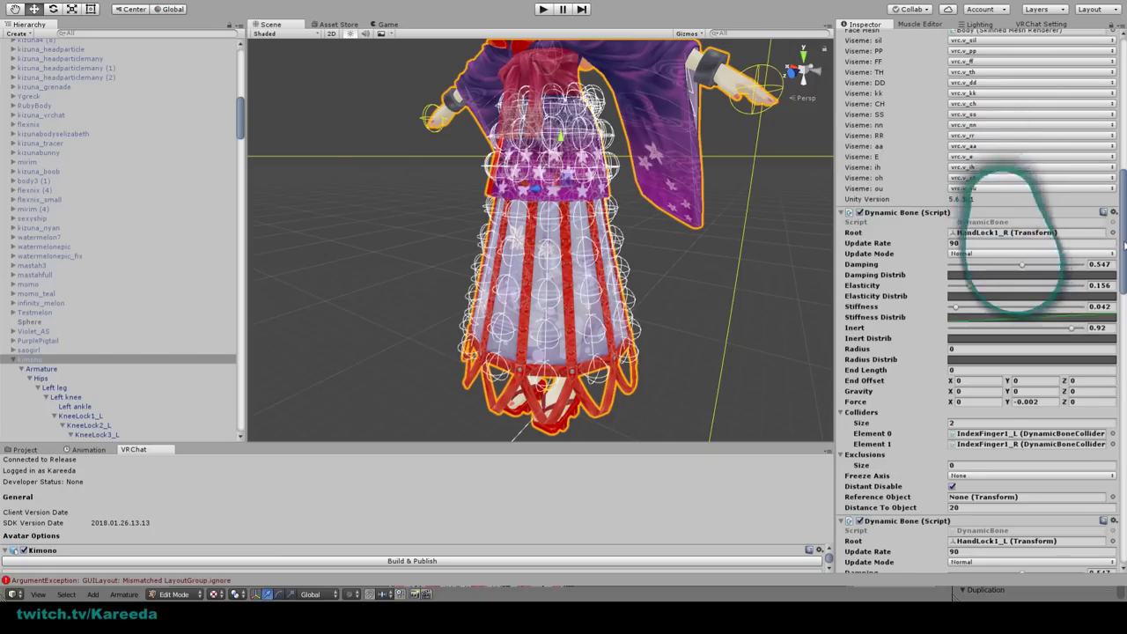
pyautogui.moveTo(1125, 245); pyautogui.dragTo(1125, 281)
pyautogui.moveTo(643, 160); pyautogui.dragTo(656, 239, button='middle')
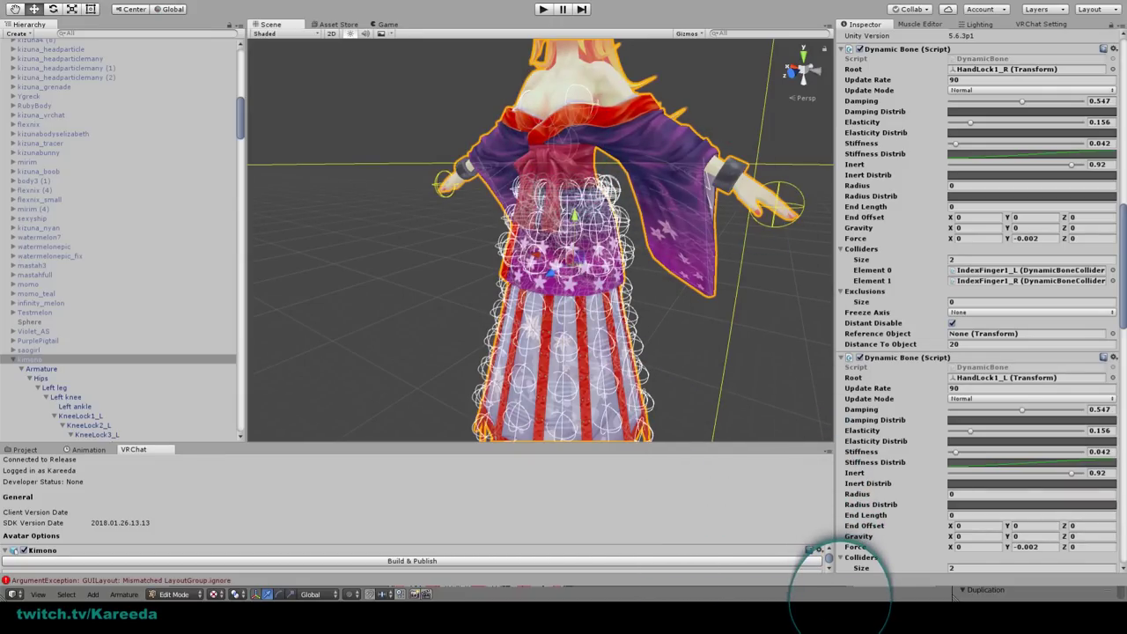
# Step: Switch to Blender, narrow the CATS tool area and collapse its Supporters section
pyautogui.click(462, 613)
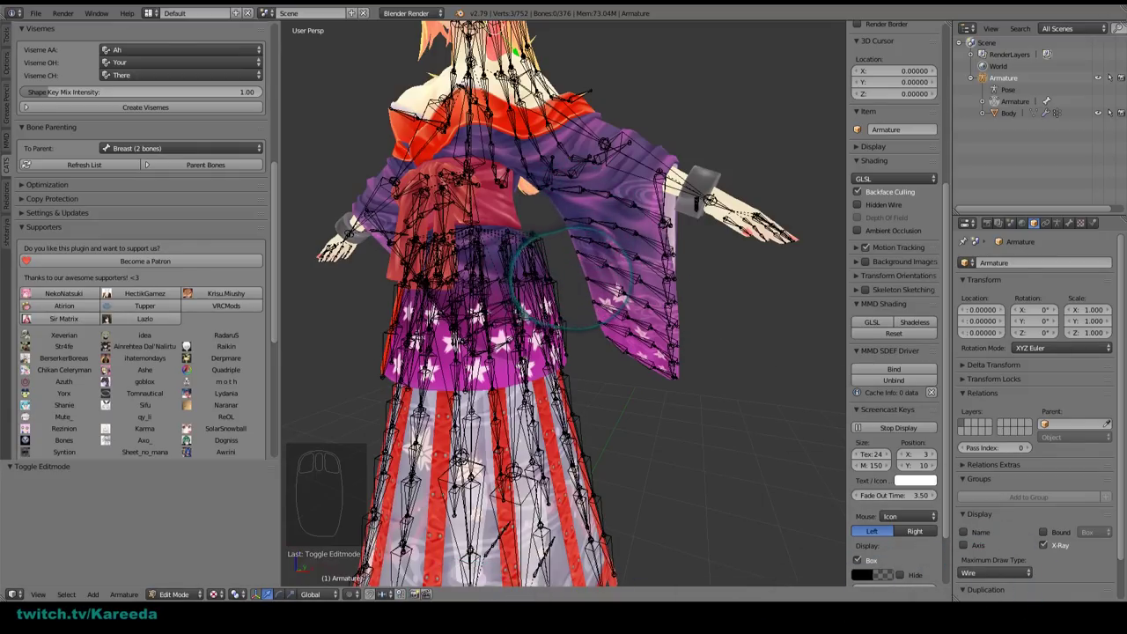
pyautogui.moveTo(523, 285)
pyautogui.mouseDown(button='middle')
pyautogui.moveTo(520, 352)
pyautogui.moveTo(524, 281)
pyautogui.mouseUp(button='middle')
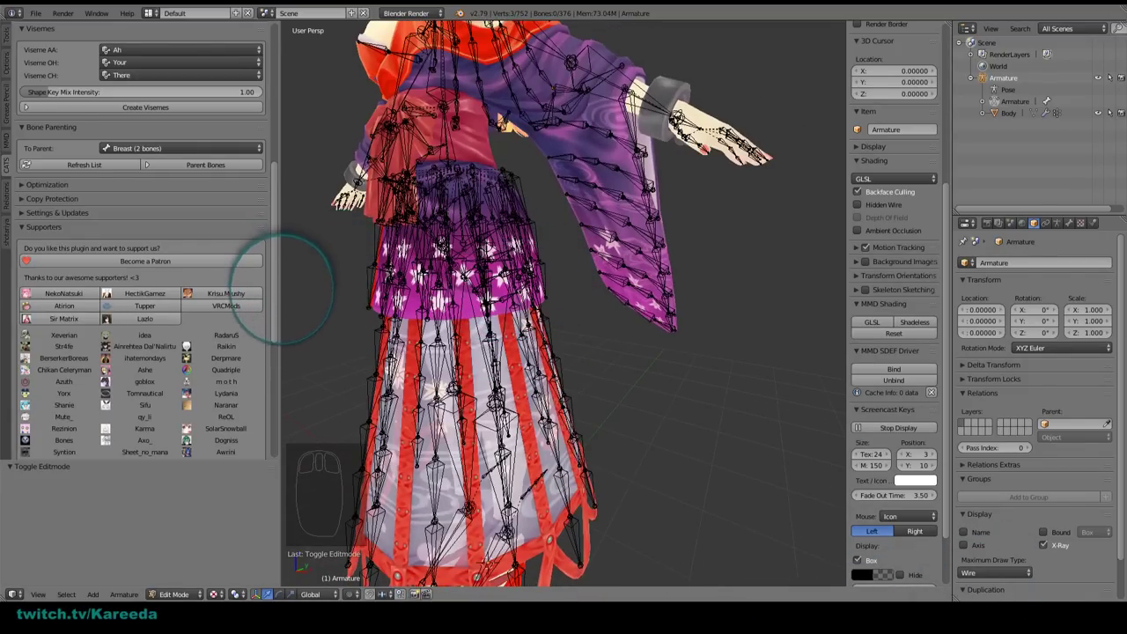
pyautogui.moveTo(280, 282); pyautogui.dragTo(244, 278)
pyautogui.click(40, 227)
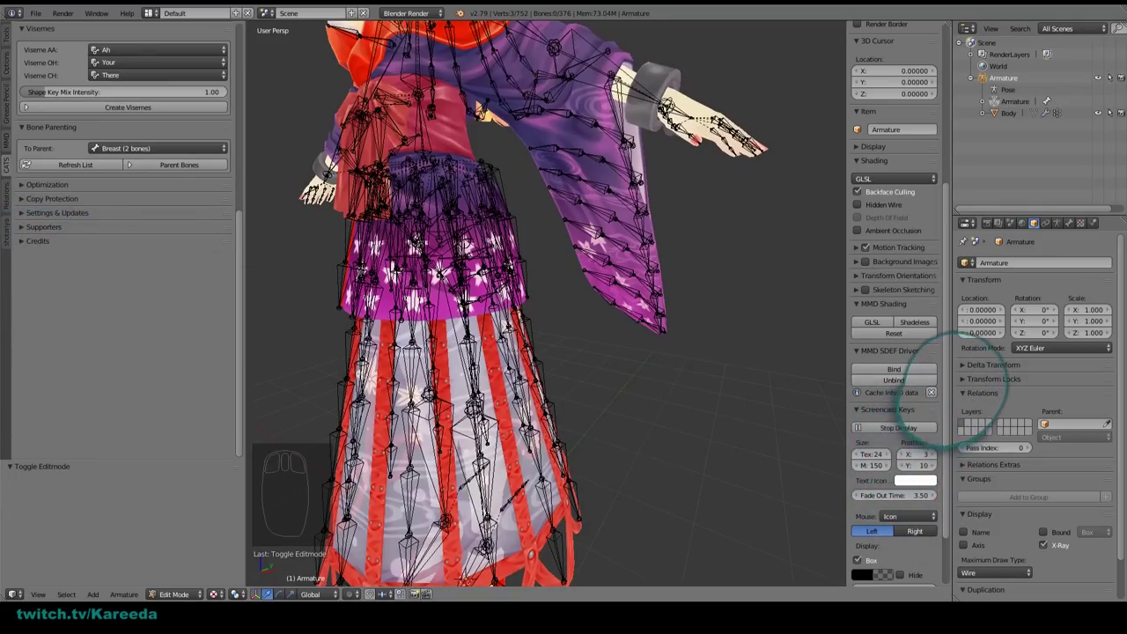
# Step: Expand the CATS Model Options and start pose mode for the armature
pyautogui.moveTo(577, 212); pyautogui.dragTo(583, 220, button='middle')
pyautogui.scroll(2, 588, 209)
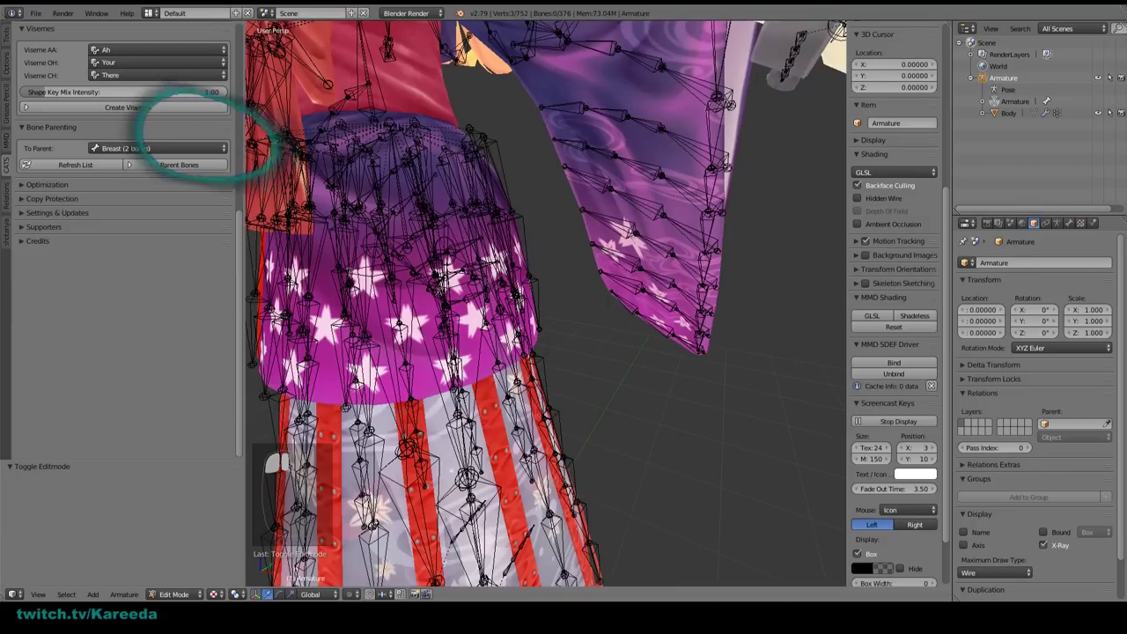
pyautogui.scroll(8, 71, 114)
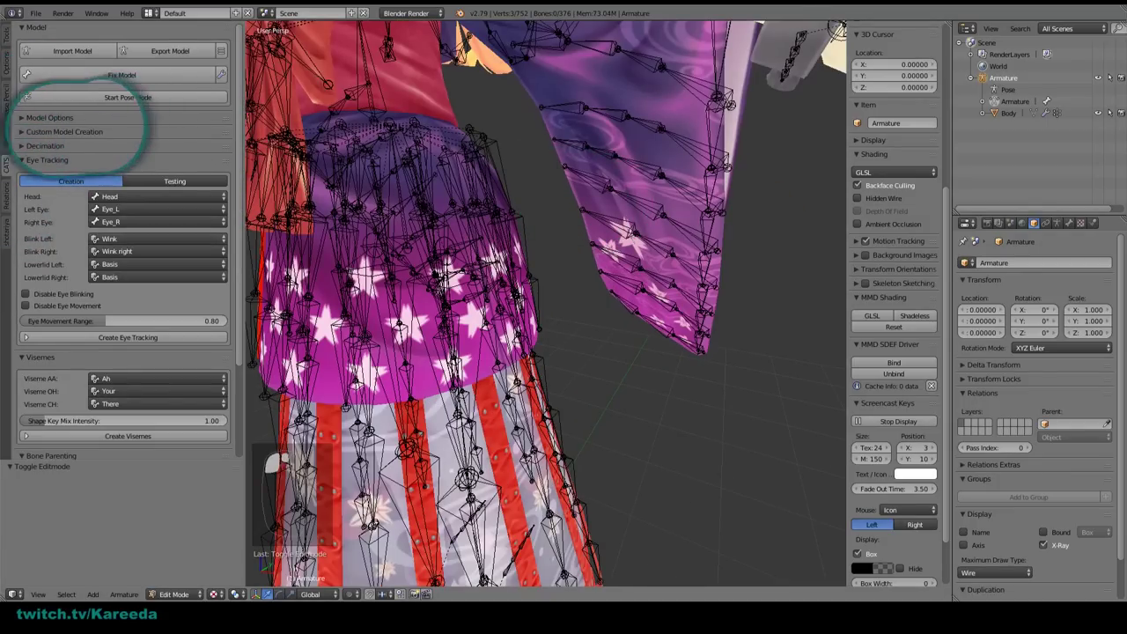
pyautogui.click(51, 118)
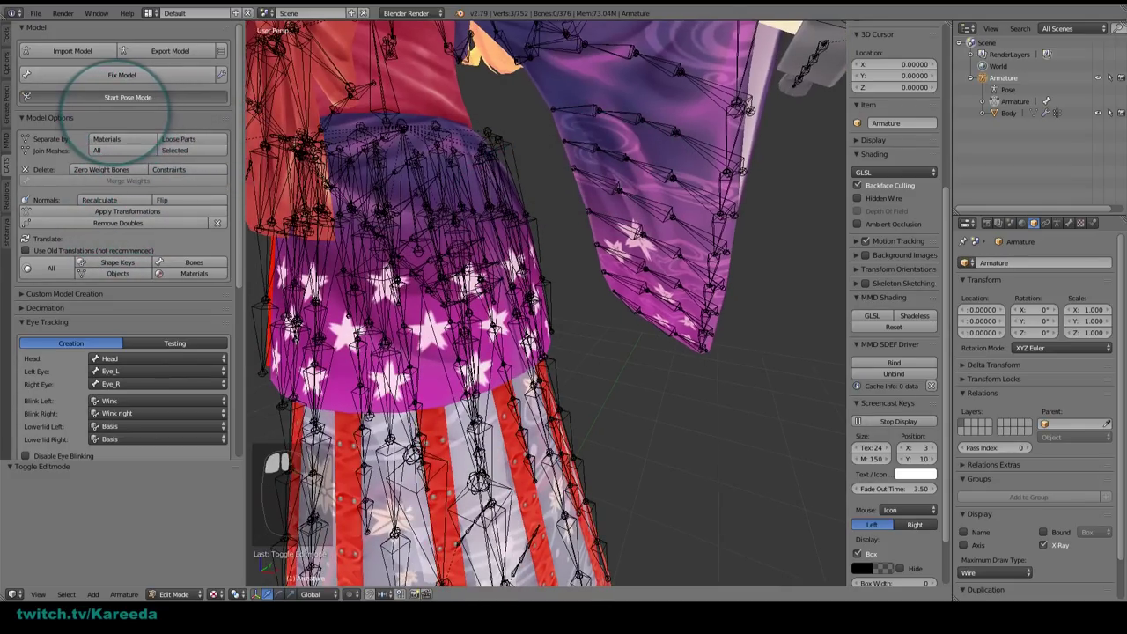
pyautogui.click(123, 99)
# Step: Select the eight innermost bones at the ends of the left sleeve's bone rows and merge their weights
pyautogui.moveTo(414, 196); pyautogui.dragTo(579, 198, button='middle')
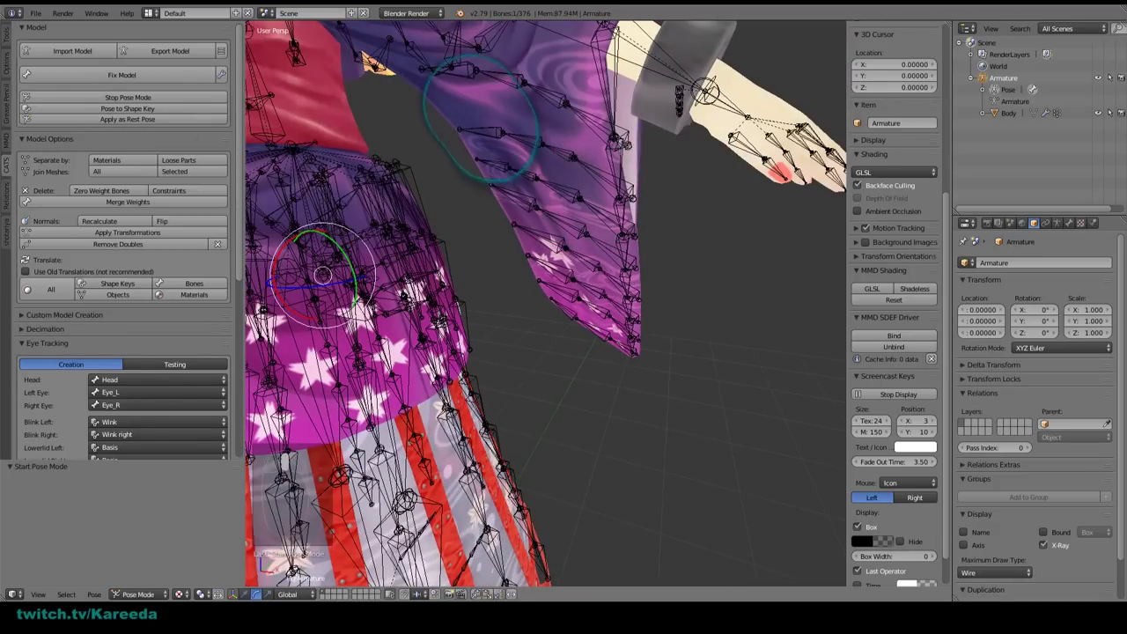
pyautogui.rightClick(480, 77)
pyautogui.moveTo(462, 129); pyautogui.dragTo(487, 132, button='middle')
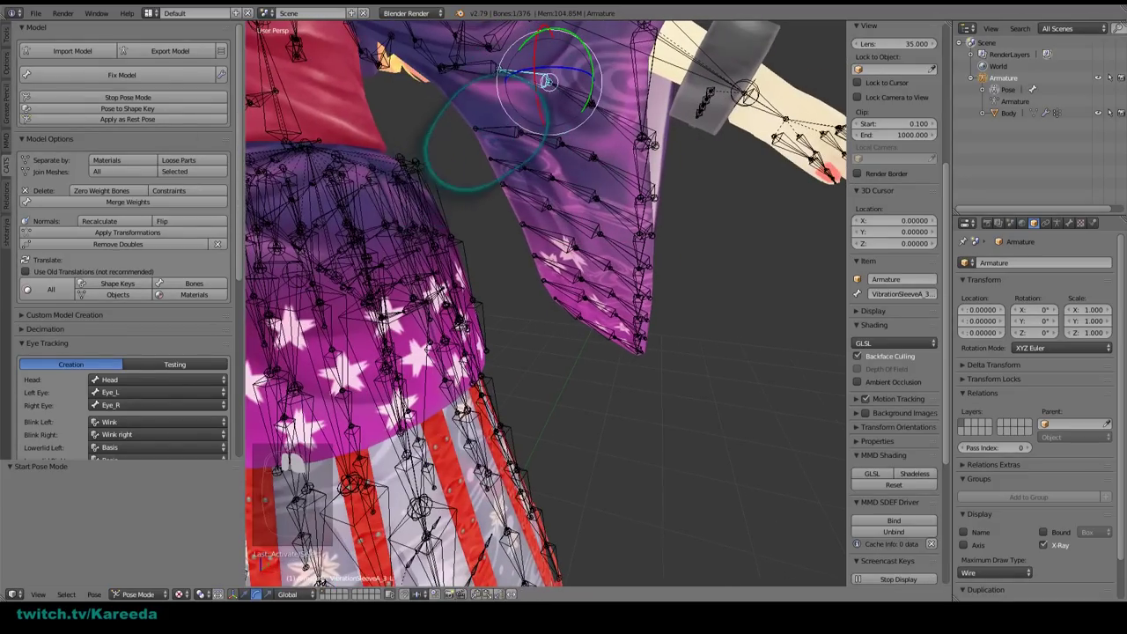
pyautogui.moveTo(500, 69); pyautogui.dragTo(528, 70, button='middle')
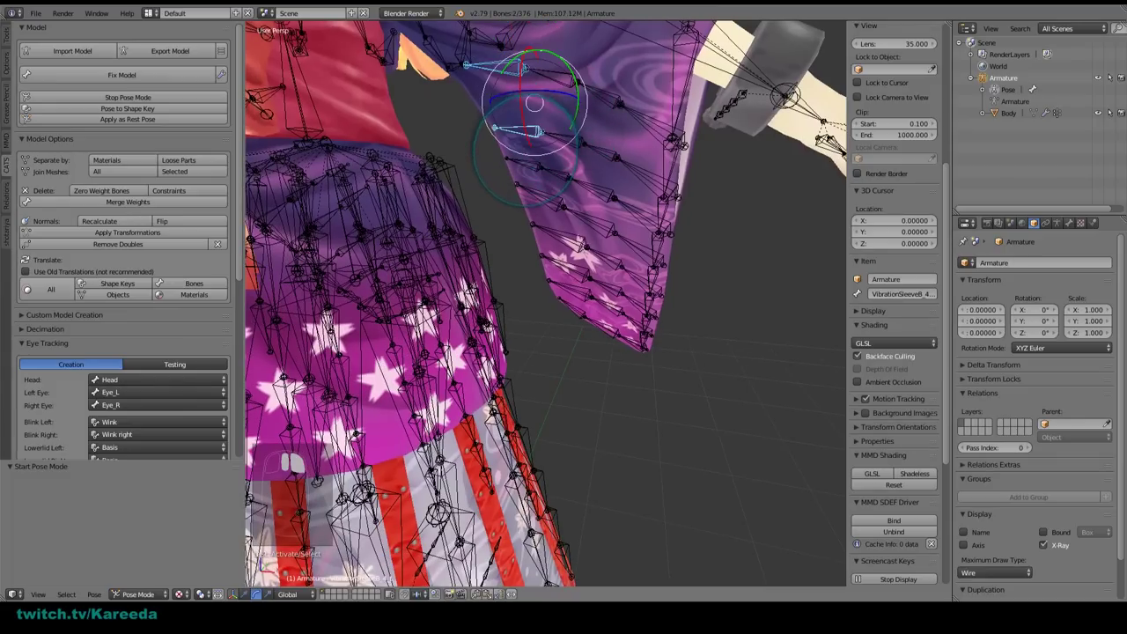
pyautogui.keyDown('shift'); pyautogui.rightClick(558, 241); pyautogui.keyUp('shift')
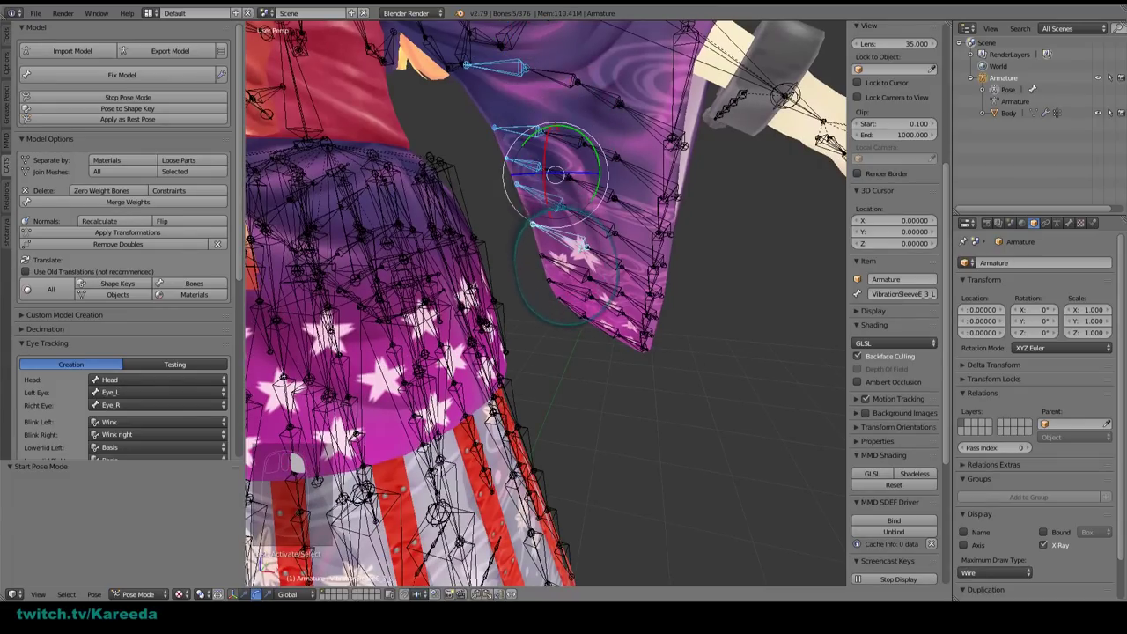
pyautogui.keyDown('shift'); pyautogui.rightClick(567, 269); pyautogui.keyUp('shift')
pyautogui.keyDown('shift'); pyautogui.rightClick(572, 291); pyautogui.keyUp('shift')
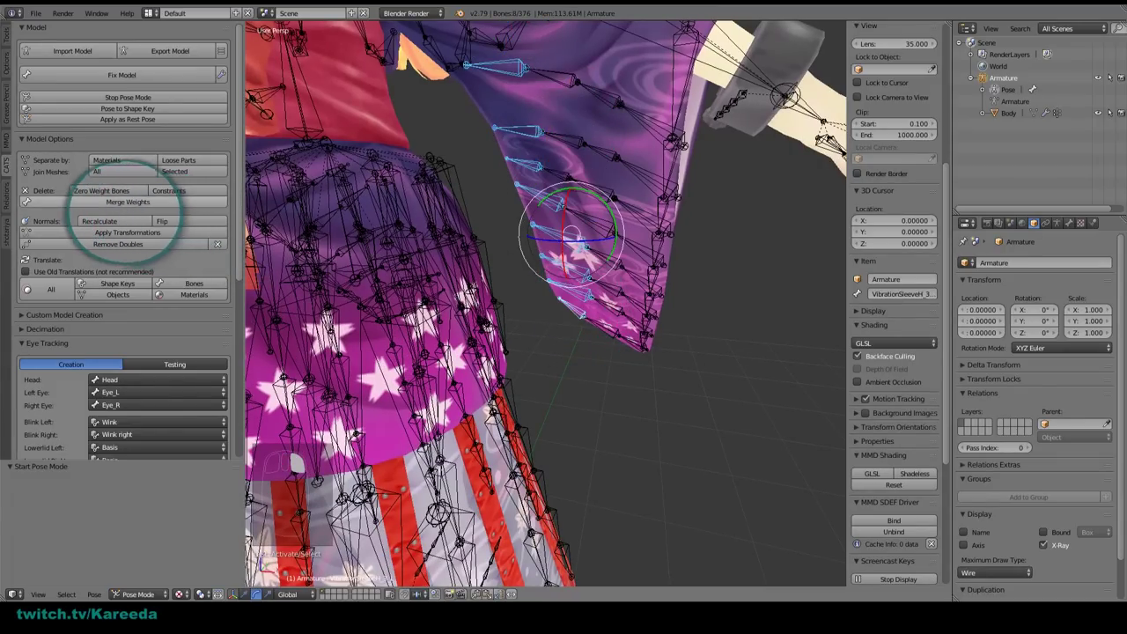
pyautogui.click(128, 202)
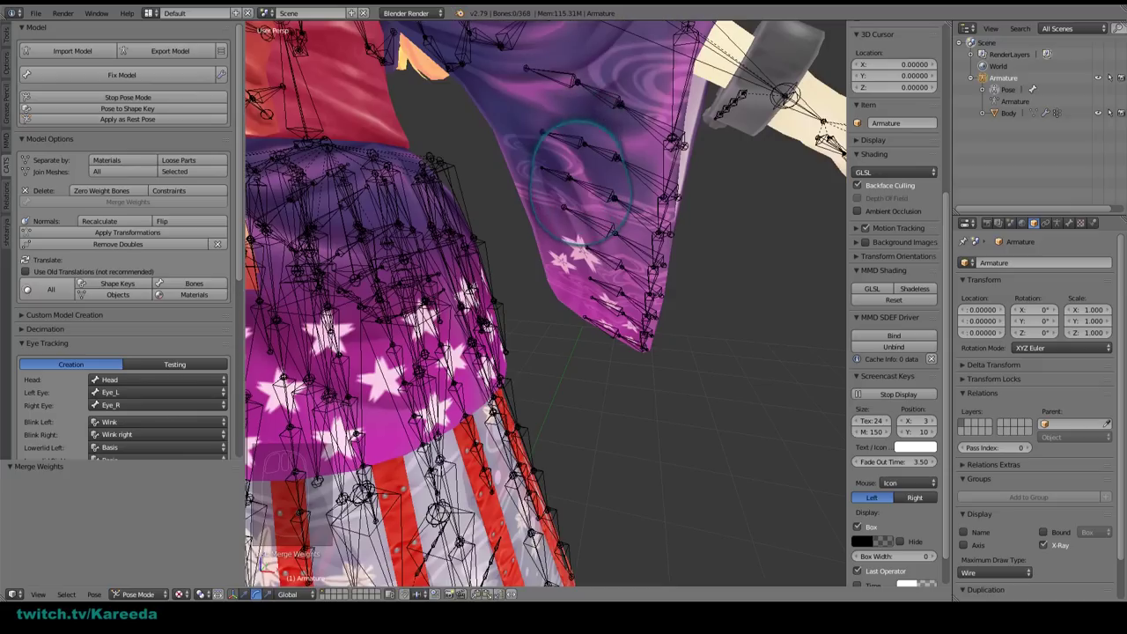
# Step: Select the remaining bones across the left sleeve's rows and merge their weights
pyautogui.rightClick(683, 164)
pyautogui.moveTo(676, 170); pyautogui.dragTo(648, 160, button='middle')
pyautogui.scroll(-3, 651, 158)
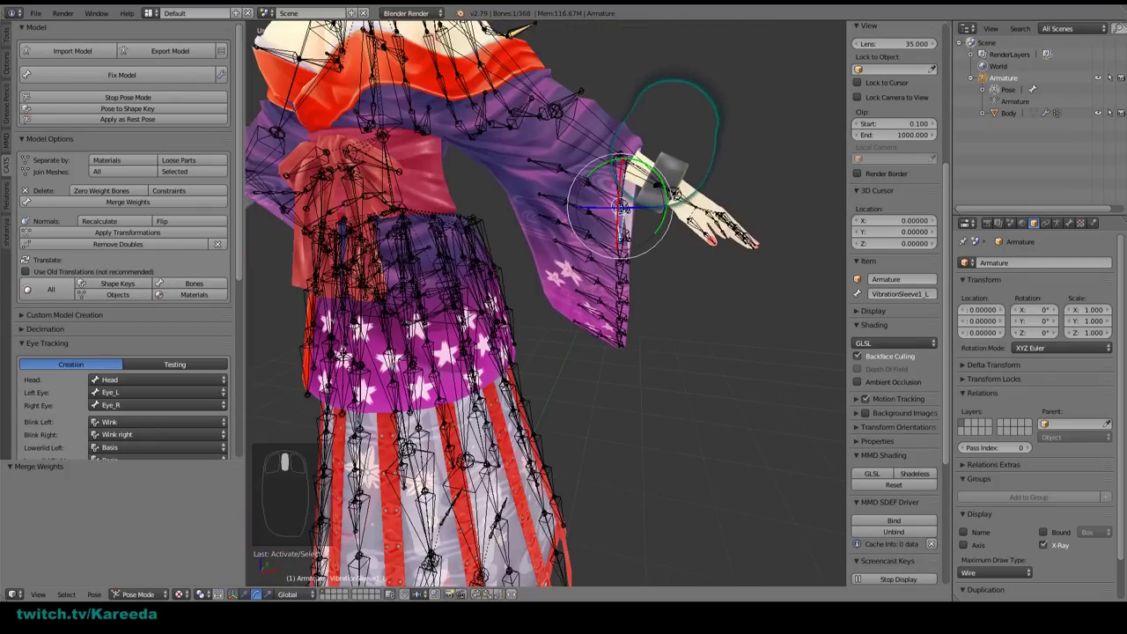
pyautogui.scroll(5, 651, 158)
pyautogui.scroll(-2, 650, 158)
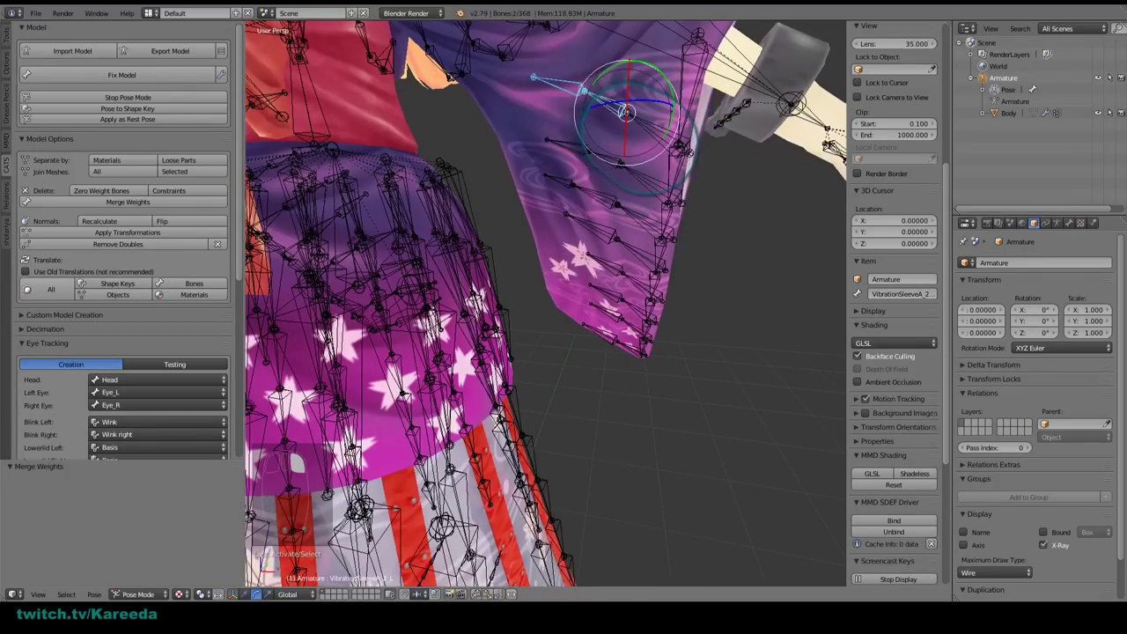
pyautogui.moveTo(581, 185)
pyautogui.mouseDown()
pyautogui.moveTo(625, 282)
pyautogui.moveTo(621, 339)
pyautogui.mouseUp()
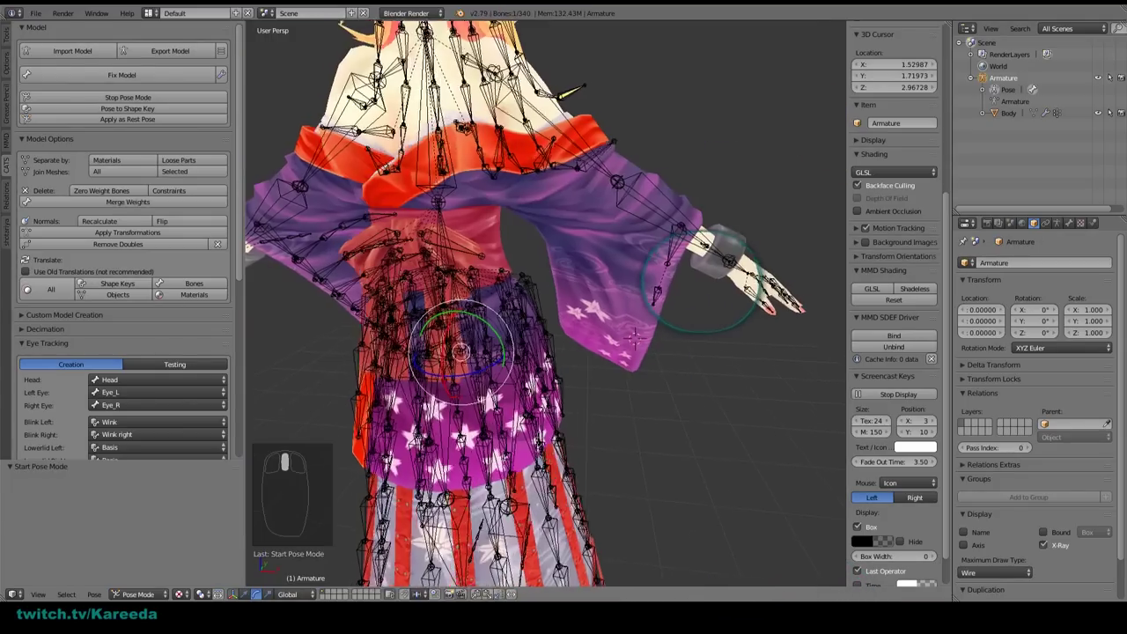
# Step: Circle-select the topmost back-hair bones behind the avatar's head, starting from an empty selection
pyautogui.moveTo(716, 286); pyautogui.dragTo(529, 269, button='middle')
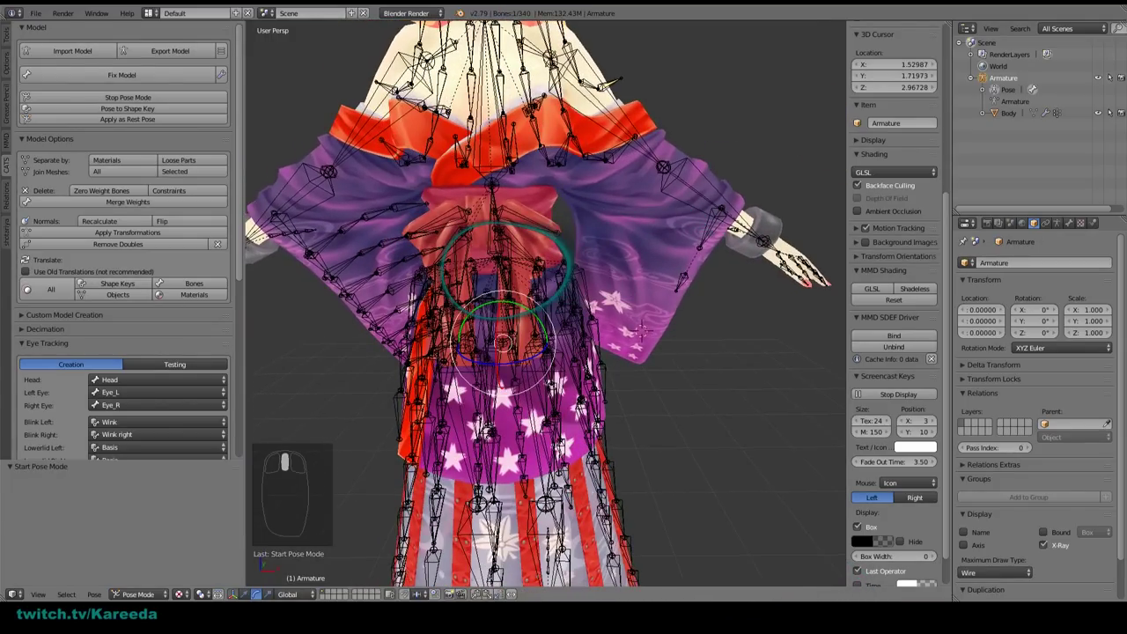
pyautogui.moveTo(414, 231); pyautogui.dragTo(478, 224, button='middle')
pyautogui.keyDown('shift'); pyautogui.moveTo(572, 92); pyautogui.dragTo(448, 274, button='middle'); pyautogui.keyUp('shift')
pyautogui.moveTo(482, 239); pyautogui.dragTo(445, 233, button='middle')
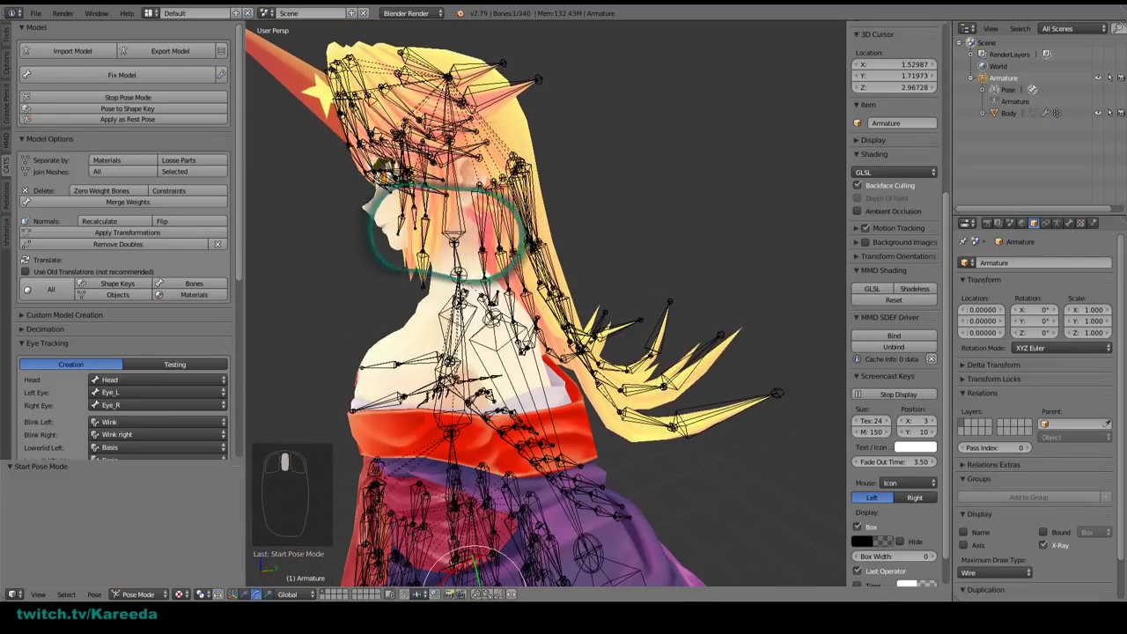
pyautogui.rightClick(521, 203)
pyautogui.moveTo(521, 189); pyautogui.dragTo(431, 247, button='middle')
pyautogui.scroll(3, 534, 222)
pyautogui.moveTo(530, 216); pyautogui.dragTo(607, 170, button='middle')
pyautogui.press('a')
pyautogui.press('c')
pyautogui.moveTo(597, 159)
pyautogui.mouseDown()
pyautogui.moveTo(633, 168)
pyautogui.moveTo(604, 176)
pyautogui.mouseUp()
pyautogui.rightClick(635, 163)
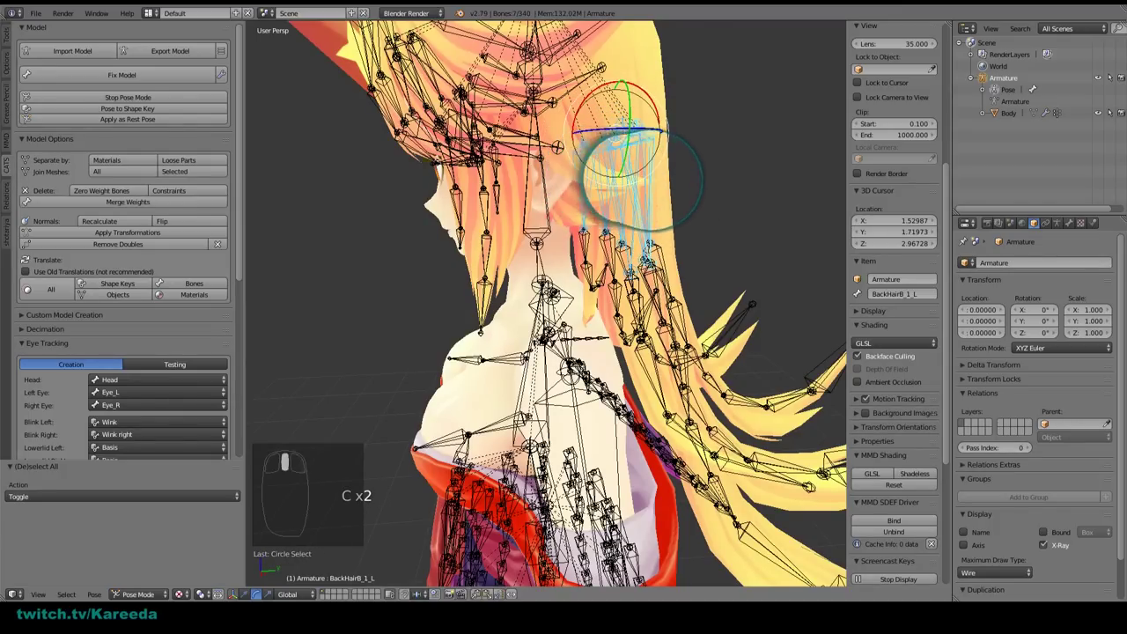
# Step: Try rotating the selected back-hair bones to test how the hair moves, and undo the rotations
pyautogui.moveTo(644, 181); pyautogui.dragTo(546, 150, button='middle')
pyautogui.moveTo(456, 193); pyautogui.dragTo(490, 275)
pyautogui.moveTo(490, 275); pyautogui.dragTo(420, 239, button='middle')
pyautogui.scroll(-1, 451, 225)
pyautogui.moveTo(467, 198)
pyautogui.mouseDown(button='middle')
pyautogui.moveTo(489, 216)
pyautogui.moveTo(482, 185)
pyautogui.mouseUp(button='middle')
pyautogui.moveTo(520, 184); pyautogui.dragTo(472, 233)
pyautogui.hotkey('ctrl', 'z')
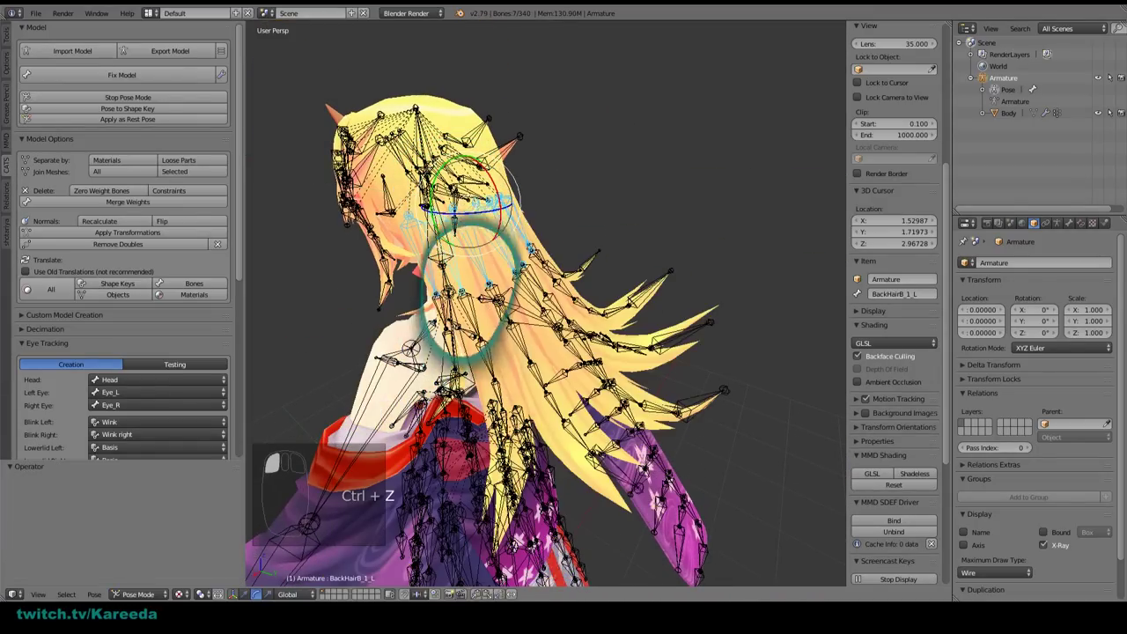
pyautogui.moveTo(473, 284); pyautogui.dragTo(506, 132, button='middle')
pyautogui.scroll(2, 520, 282)
pyautogui.hotkey('ctrl', 'z')
pyautogui.scroll(-2, 558, 194)
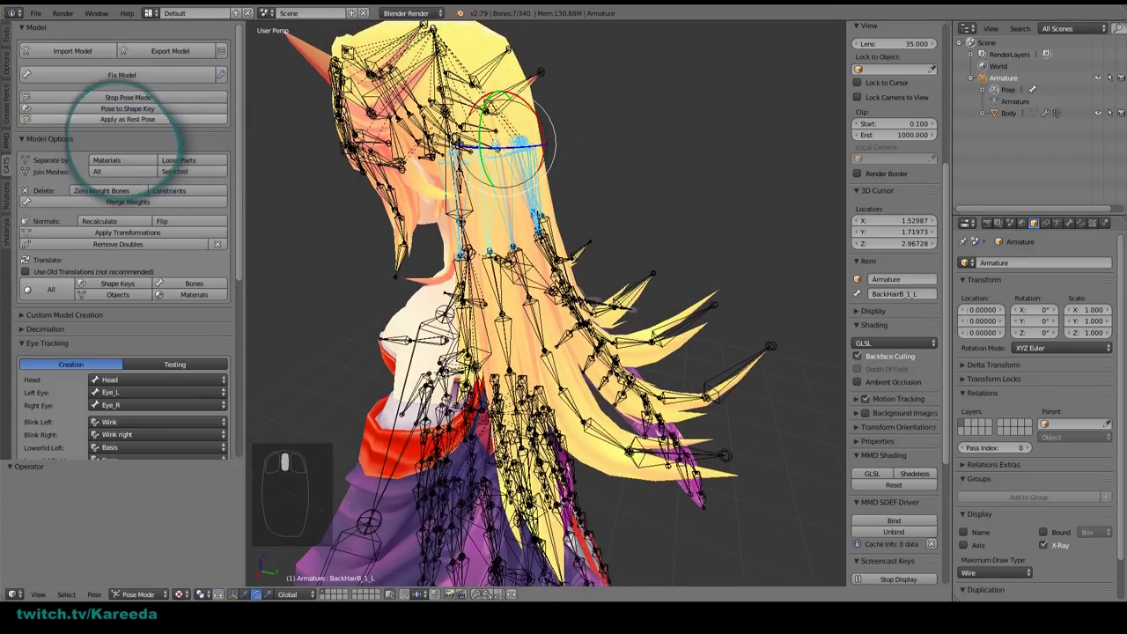
# Step: Stop pose mode, put the armature in Edit Mode and select the Root_BackHair1 bone
pyautogui.click(128, 97)
pyautogui.moveTo(413, 132); pyautogui.dragTo(449, 168, button='middle')
pyautogui.scroll(2, 440, 168)
pyautogui.press('Tab')
pyautogui.rightClick(413, 162)
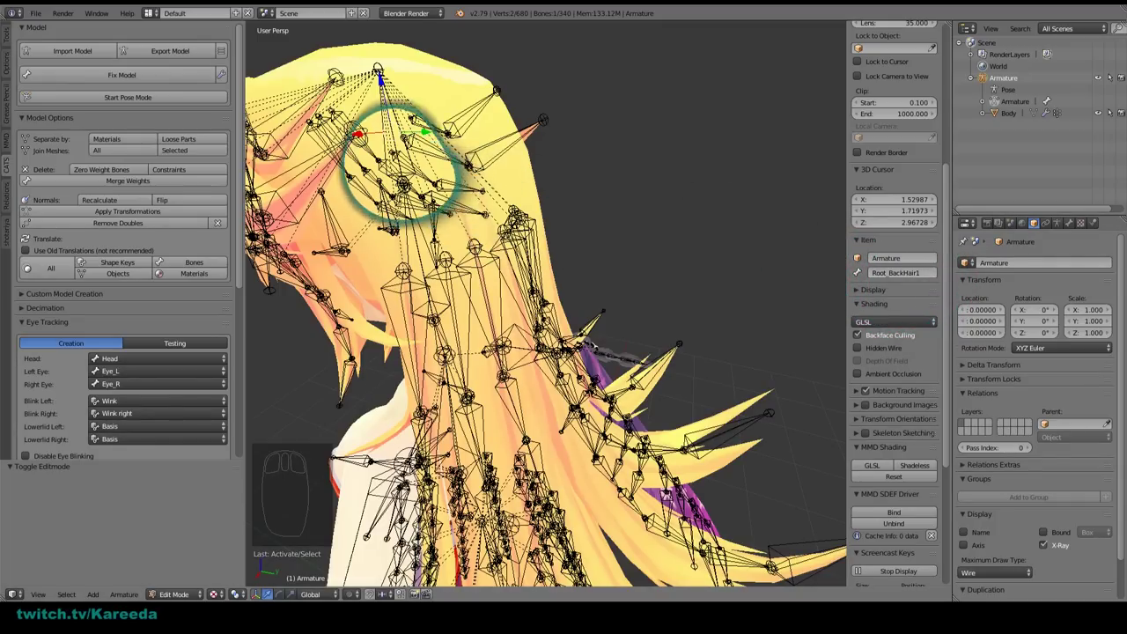
# Step: Try a forked extrusion from Root_BackHair1 by -0.584 along the global X axis, and undo it
pyautogui.hotkey('shift', 'e')
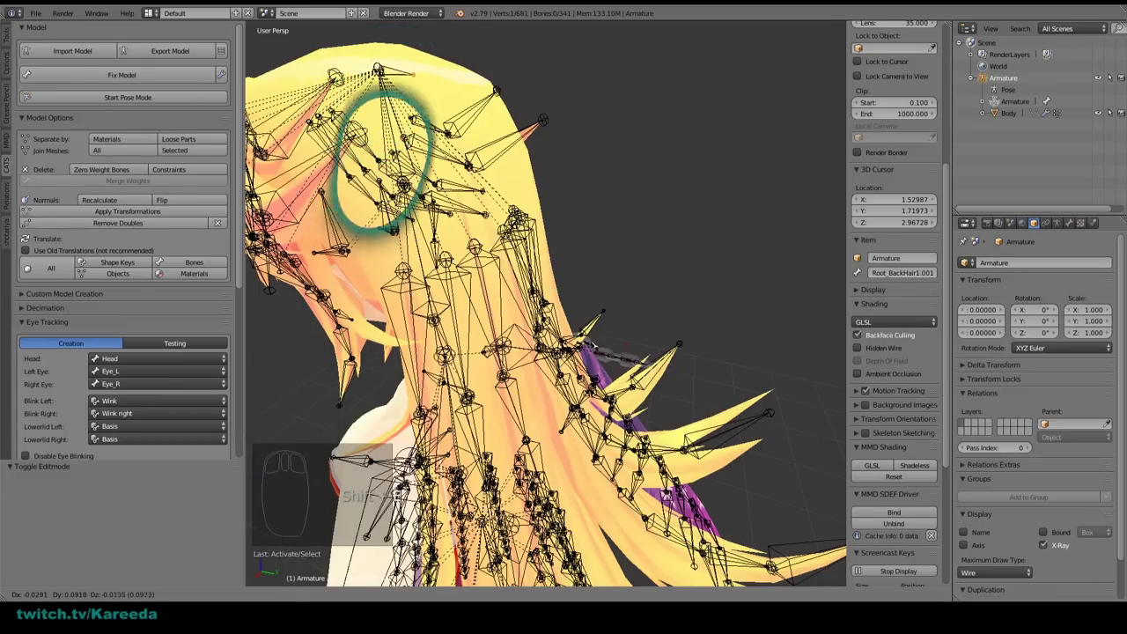
pyautogui.press('x')
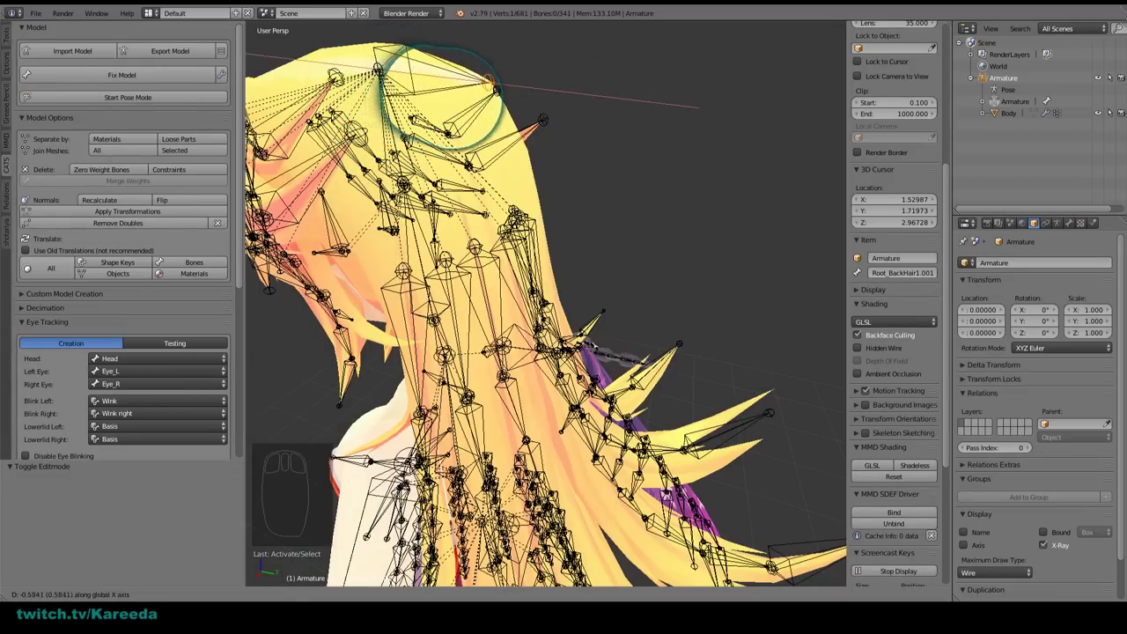
pyautogui.click(440, 102)
pyautogui.moveTo(440, 101); pyautogui.dragTo(379, 146, button='middle')
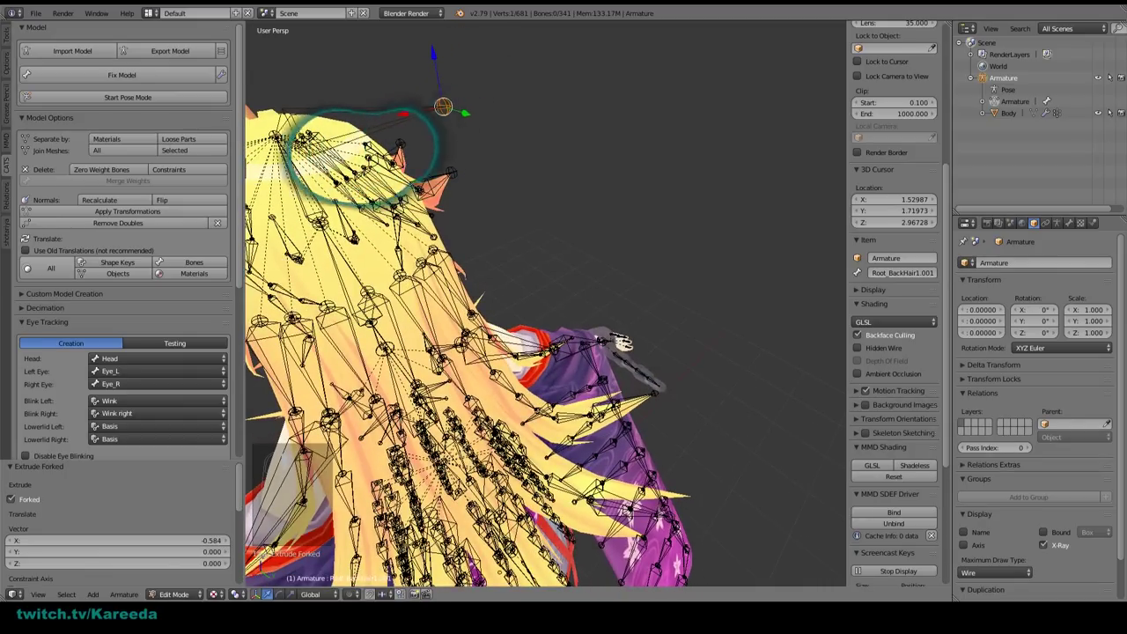
pyautogui.hotkey('ctrl', 'z')
# Step: Extrude a forked bone from Root_BackHair1 by 0.398 along the global Y axis
pyautogui.moveTo(294, 155); pyautogui.dragTo(366, 185, button='middle')
pyautogui.hotkey('shift', 'e')
pyautogui.middleClick(380, 195)
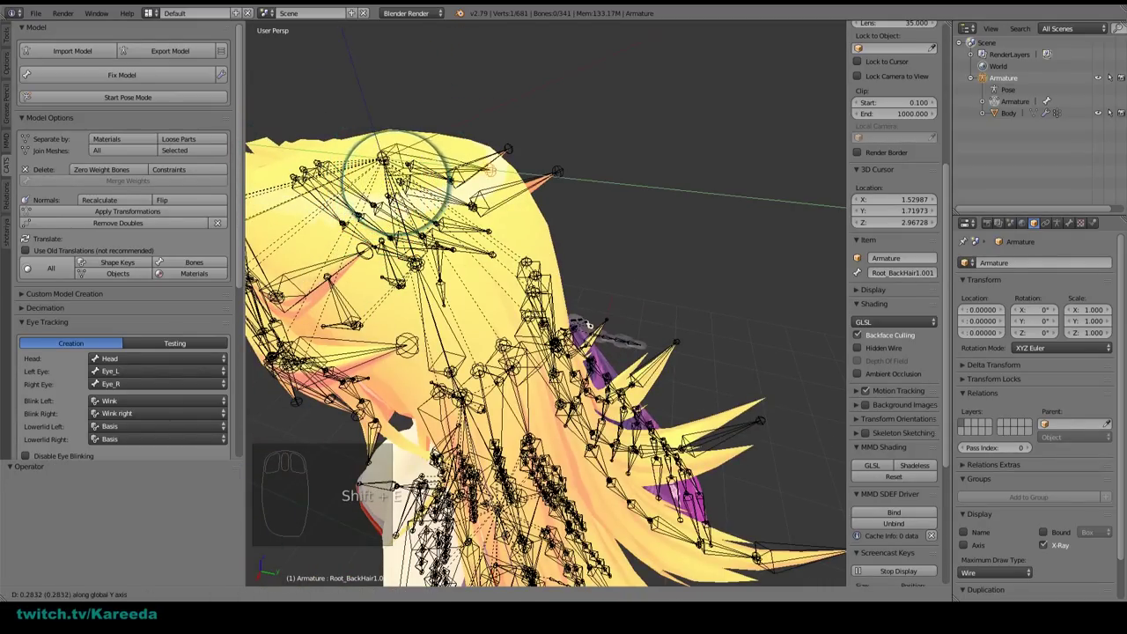
pyautogui.click(489, 187)
pyautogui.moveTo(489, 187); pyautogui.dragTo(478, 123, button='middle')
# Step: Disconnect the new bone from its parent Root_BackHair1 and move it 0.614 along the global Y axis, behind the head
pyautogui.rightClick(498, 118)
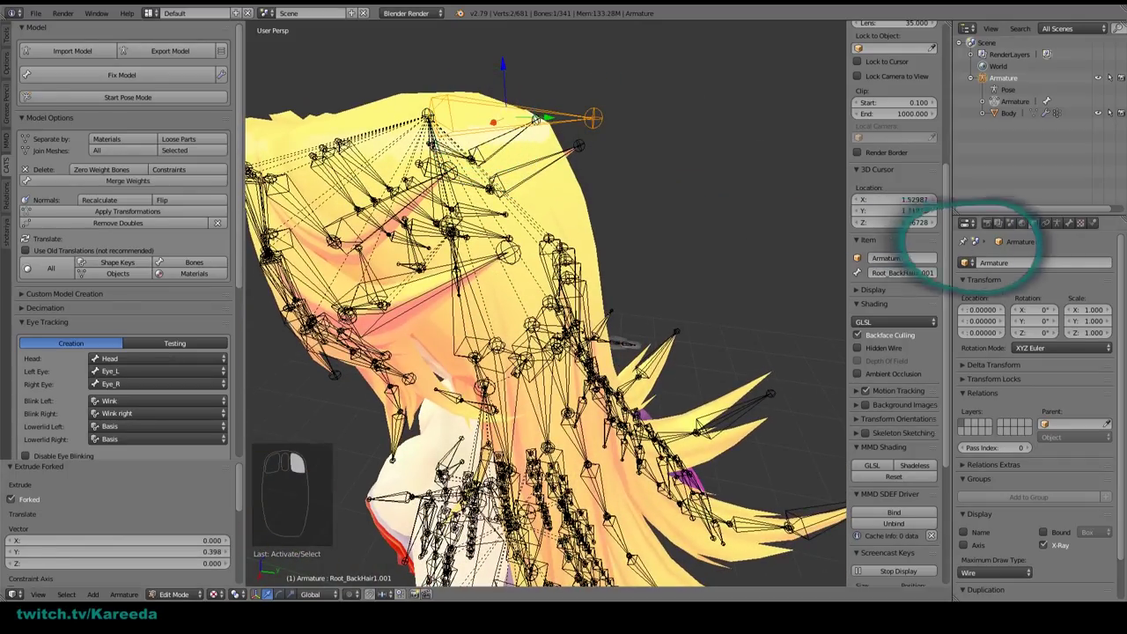
pyautogui.click(1068, 223)
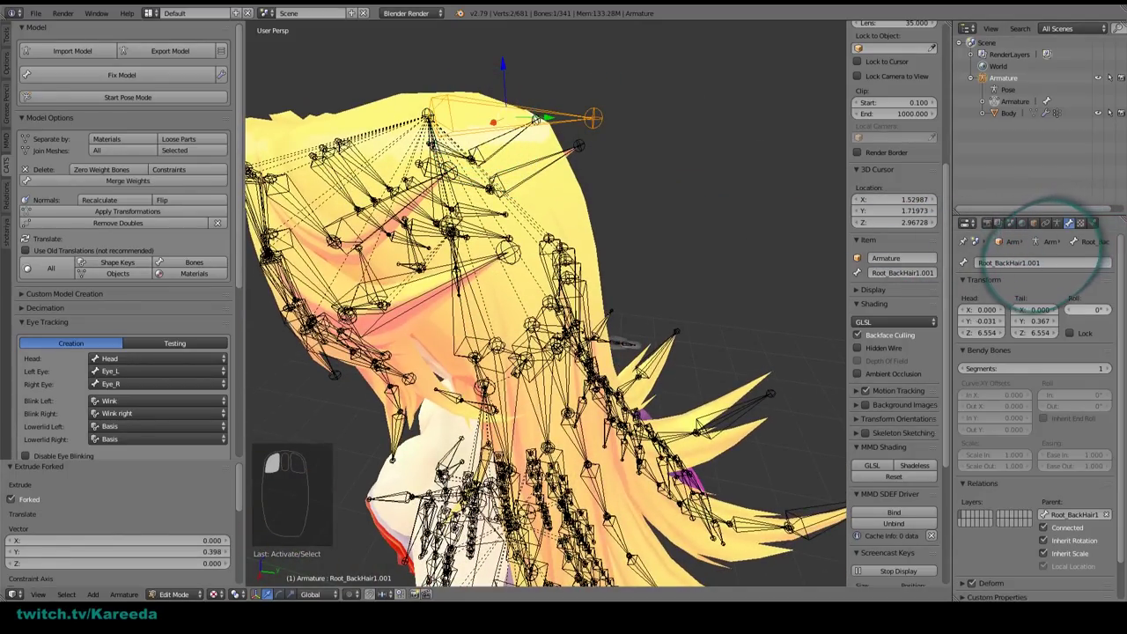
pyautogui.click(1044, 527)
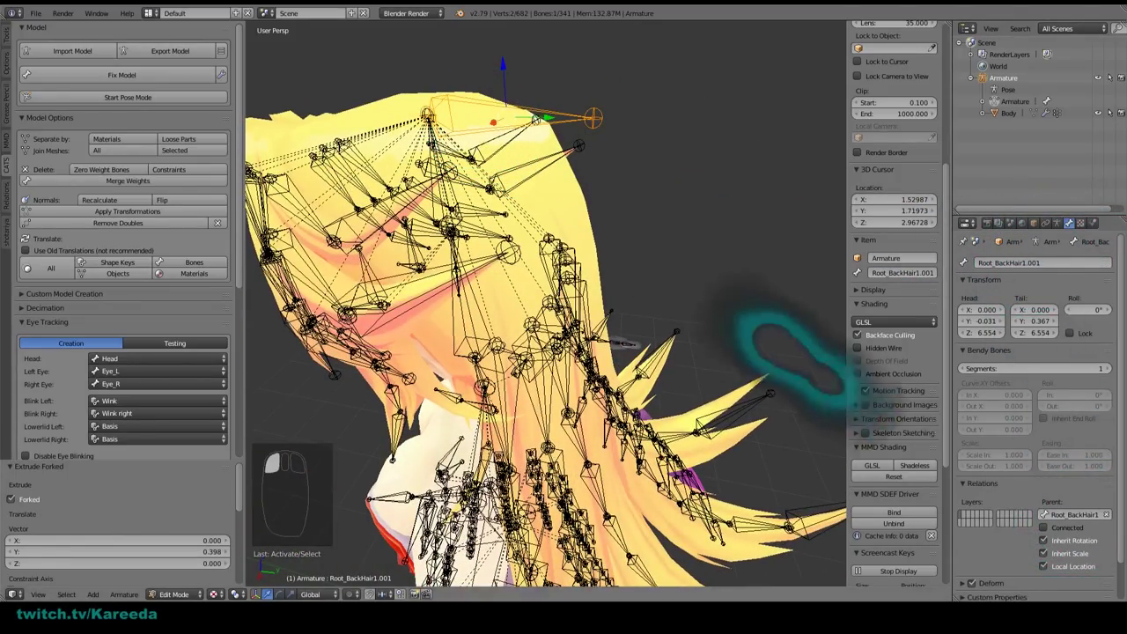
pyautogui.moveTo(836, 348); pyautogui.dragTo(502, 159, button='middle')
pyautogui.press('g')
pyautogui.press('y')
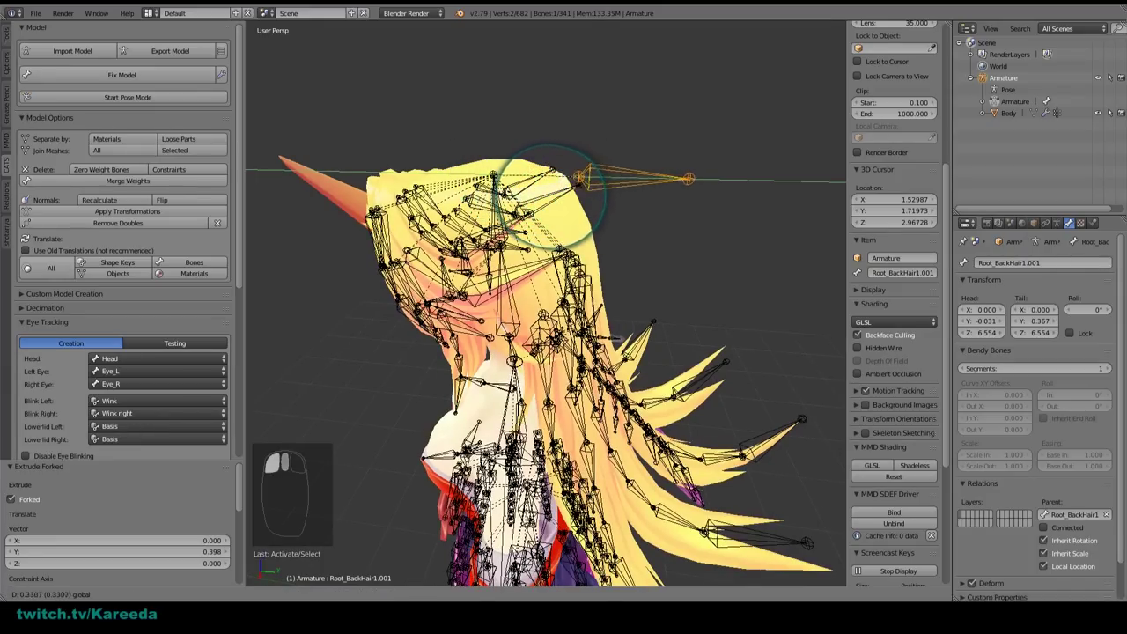
pyautogui.click(563, 201)
pyautogui.moveTo(566, 202); pyautogui.dragTo(488, 291, button='middle')
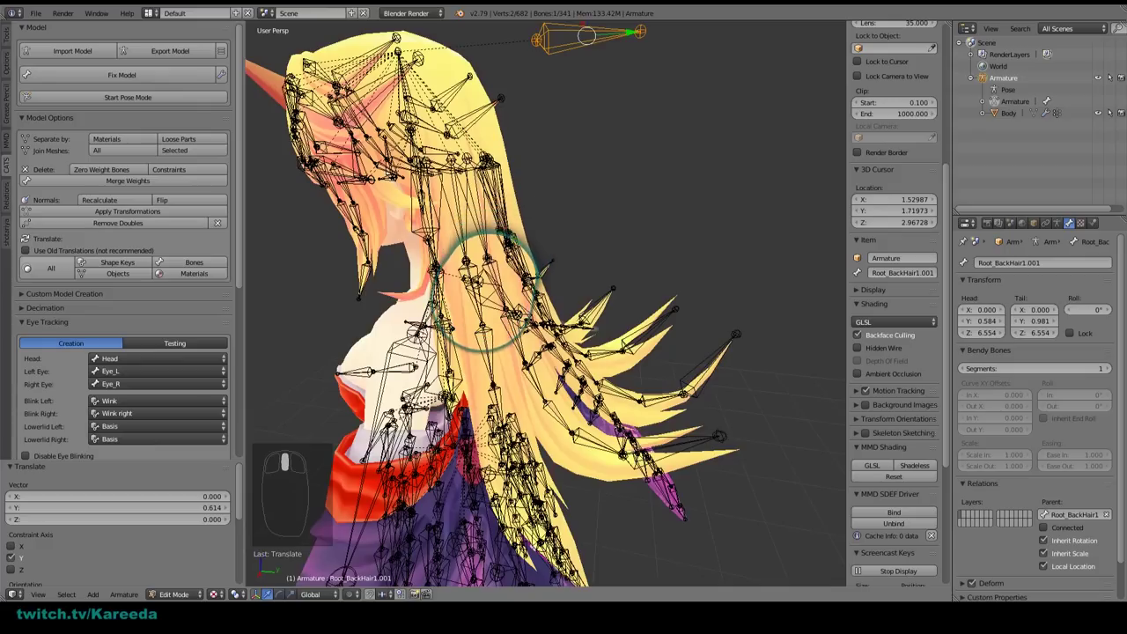
# Step: Extrude a second forked bone from the first one's tail by 0.149, 0.269, -0.453 and disconnect it from its parent
pyautogui.hotkey('shift', 'e')
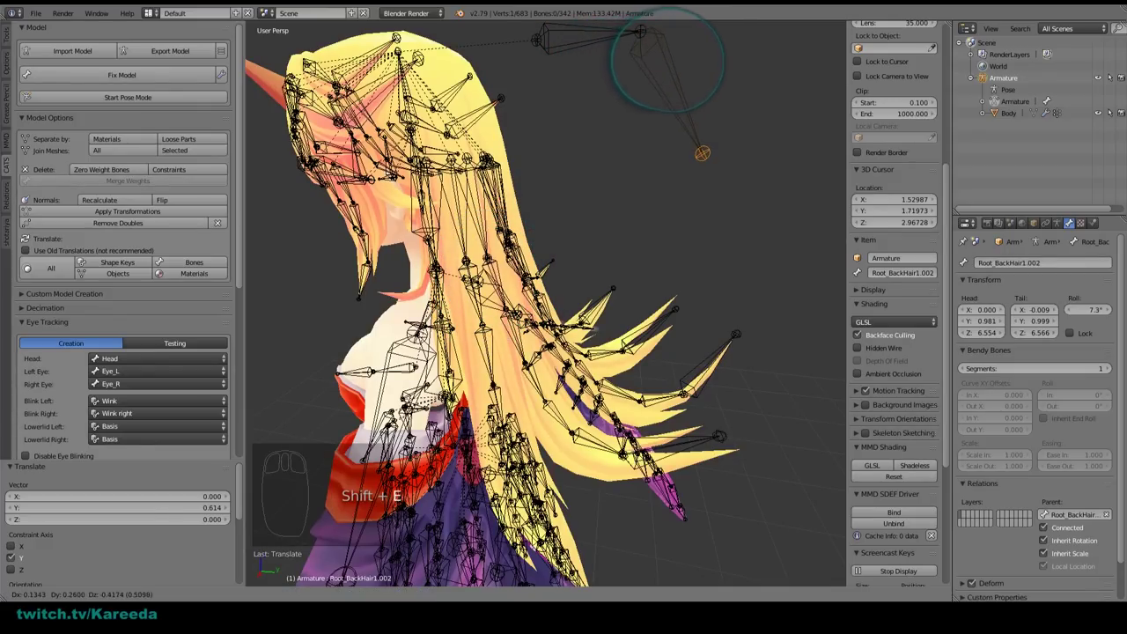
pyautogui.click(663, 90)
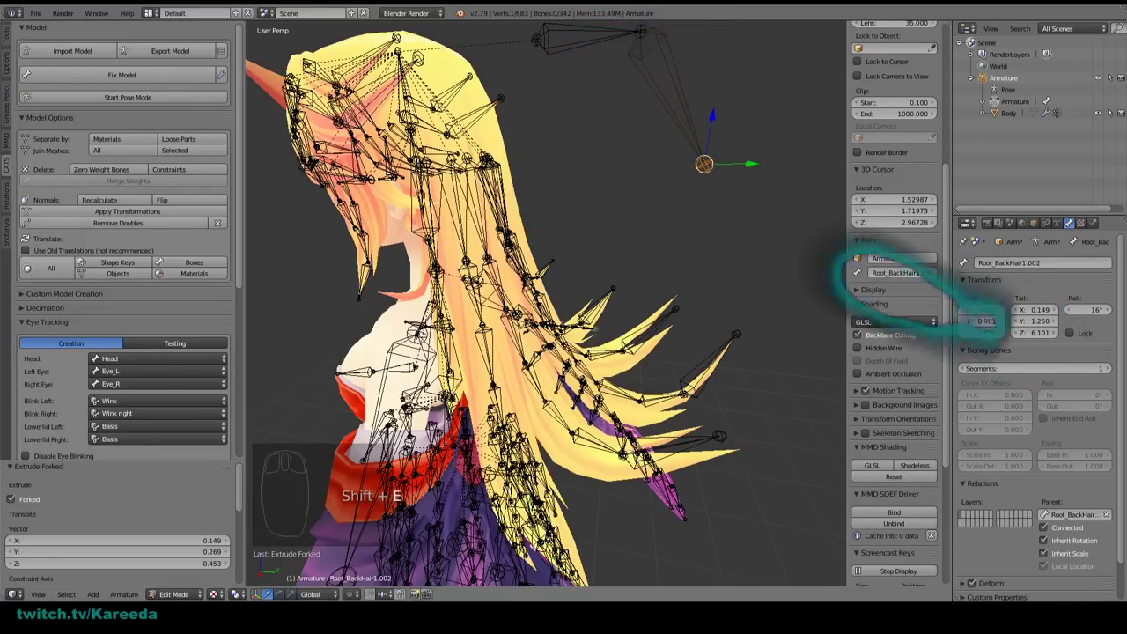
pyautogui.rightClick(665, 101)
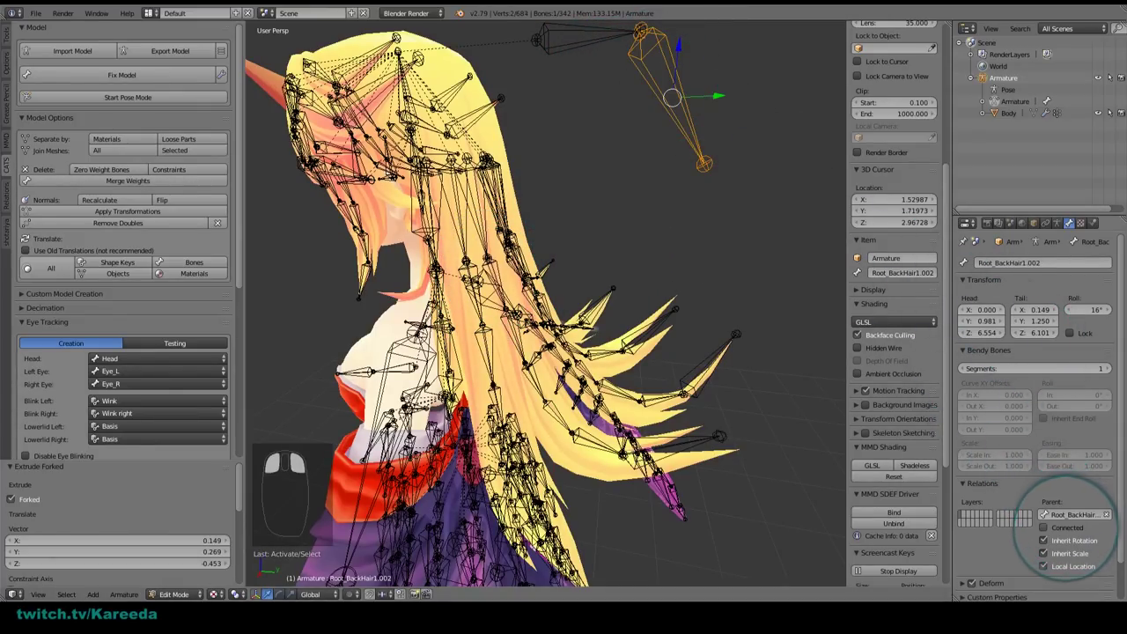
# Step: Set the second new bone's tail X coordinate to 0 so it is centred behind the head
pyautogui.moveTo(780, 96); pyautogui.dragTo(568, 189, button='middle')
pyautogui.scroll(10, 915, 97)
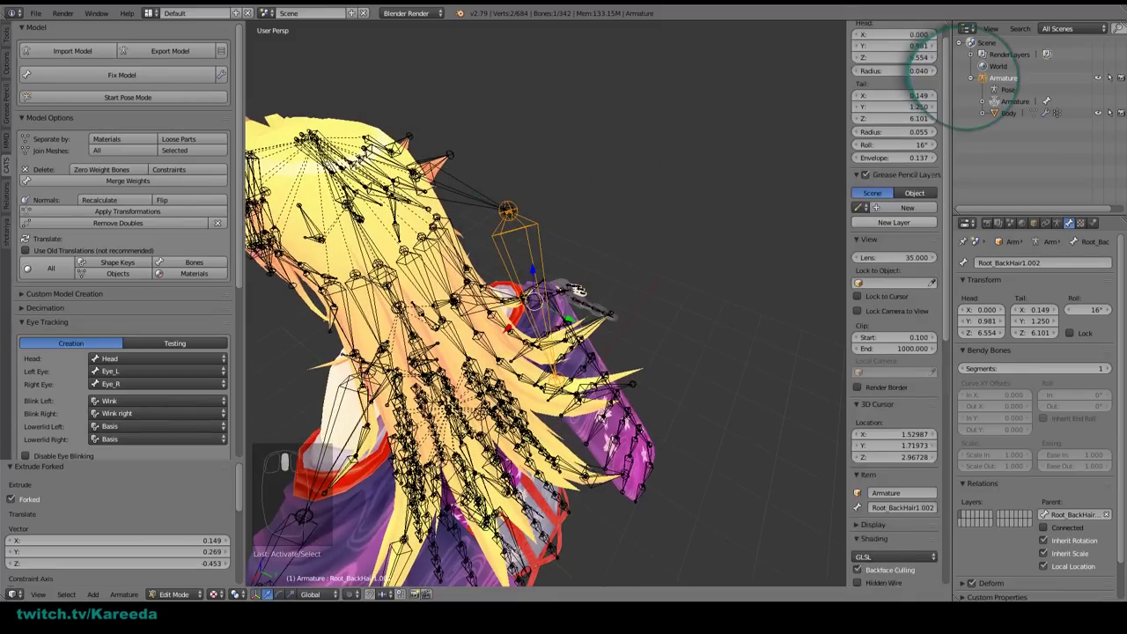
pyautogui.scroll(1, 931, 72)
pyautogui.click(916, 119)
pyautogui.write('0')
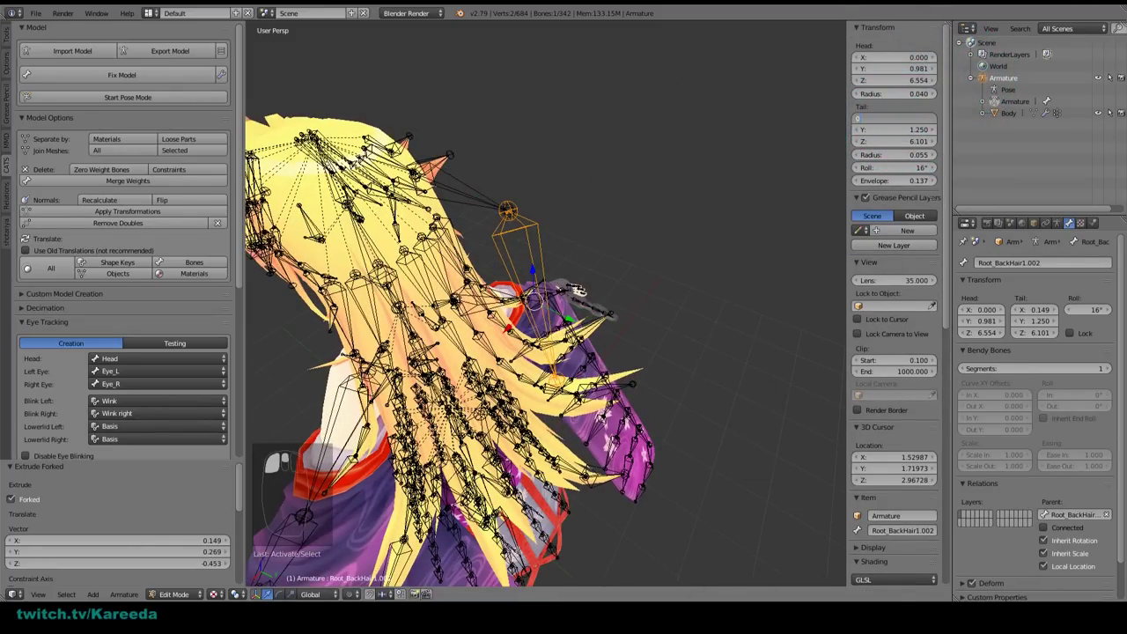
pyautogui.press('Return')
pyautogui.moveTo(587, 277); pyautogui.dragTo(473, 216, button='middle')
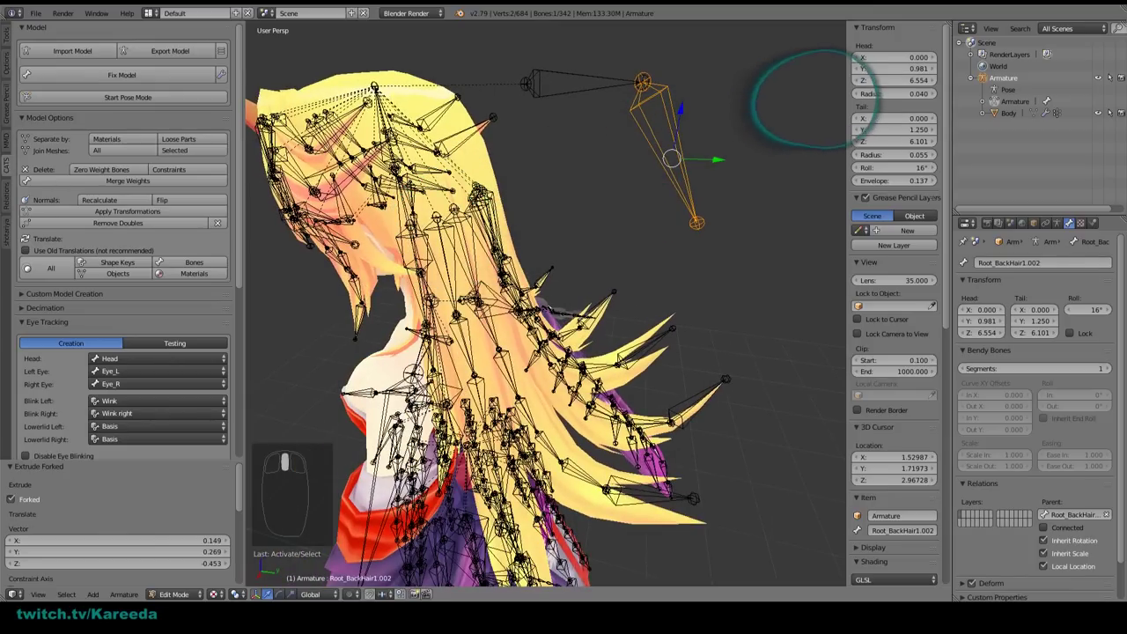
# Step: Move the second new bone down by about 0.247 on Z and back by 0.190 on the global Y axis
pyautogui.moveTo(780, 227); pyautogui.dragTo(490, 129, button='middle')
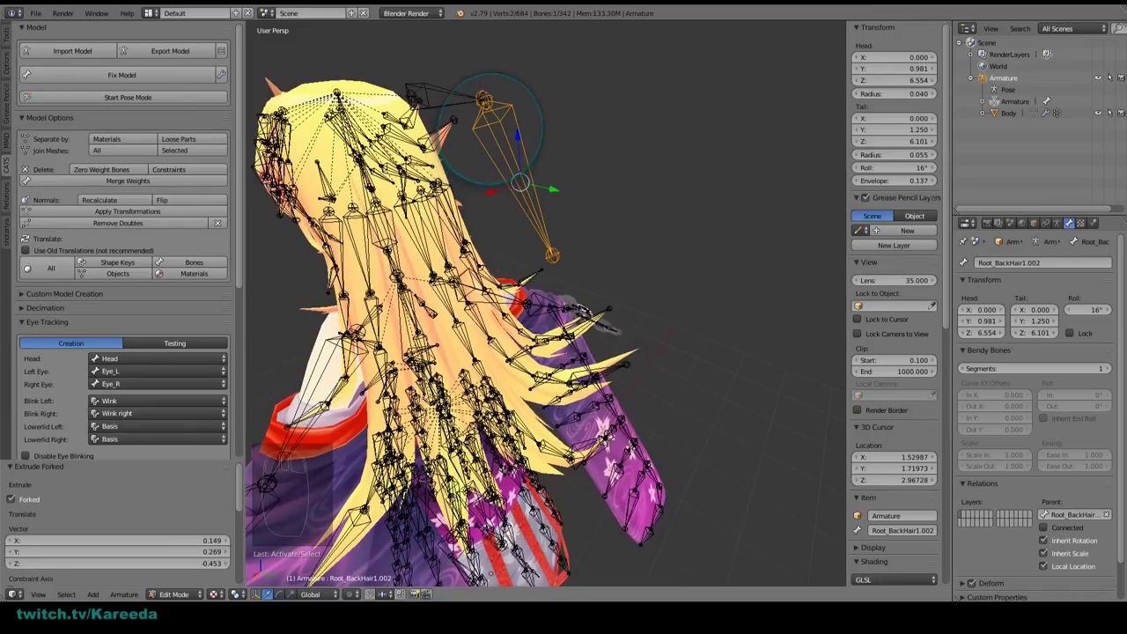
pyautogui.moveTo(599, 142); pyautogui.dragTo(634, 139, button='middle')
pyautogui.moveTo(601, 107); pyautogui.dragTo(596, 181)
pyautogui.moveTo(621, 211); pyautogui.dragTo(629, 217)
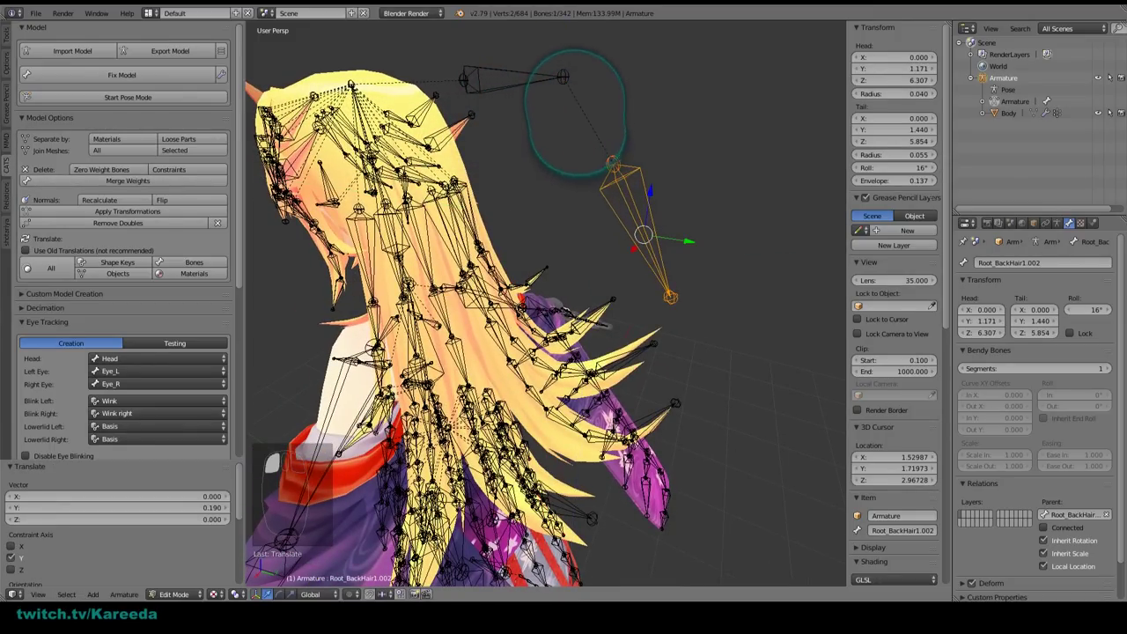
# Step: Lower the first new bone's tail by 0.171 and the whole second bone by 0.058 along the Z axis
pyautogui.rightClick(567, 84)
pyautogui.moveTo(566, 44); pyautogui.dragTo(571, 139)
pyautogui.press('Return')
pyautogui.moveTo(577, 148); pyautogui.dragTo(604, 164, button='middle')
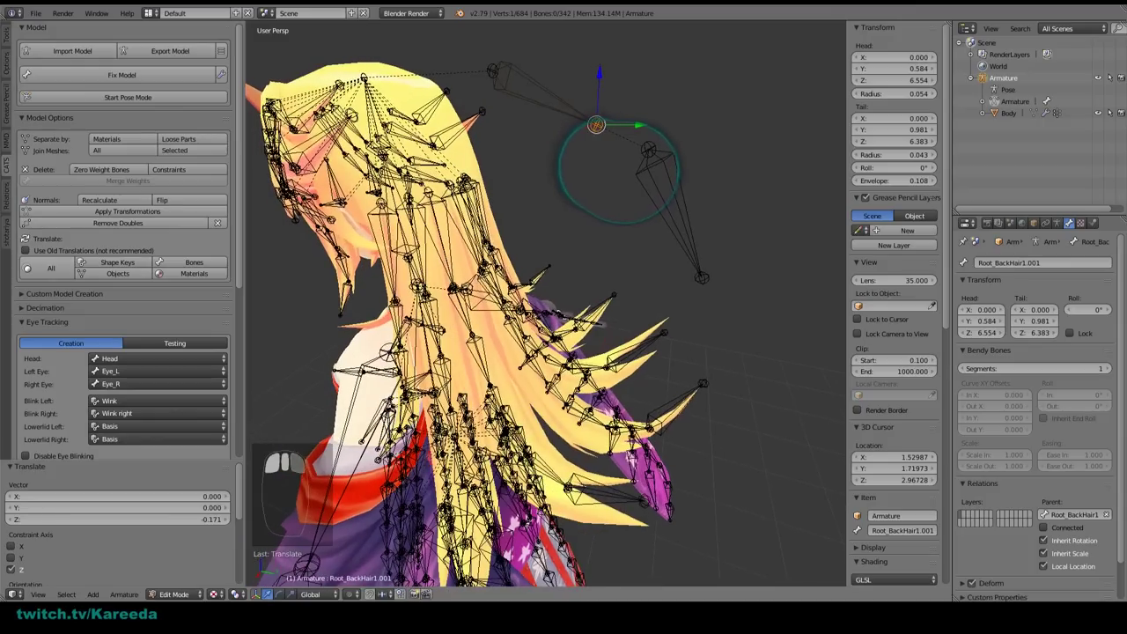
pyautogui.rightClick(656, 168)
pyautogui.moveTo(688, 169); pyautogui.dragTo(683, 187)
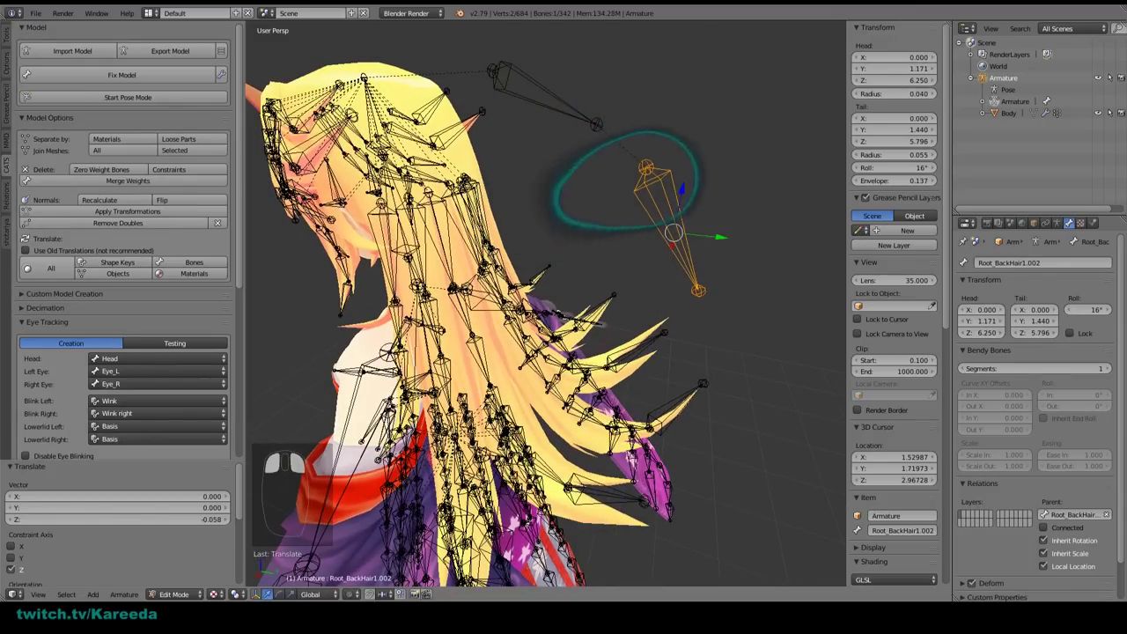
pyautogui.moveTo(609, 187); pyautogui.dragTo(644, 133, button='middle')
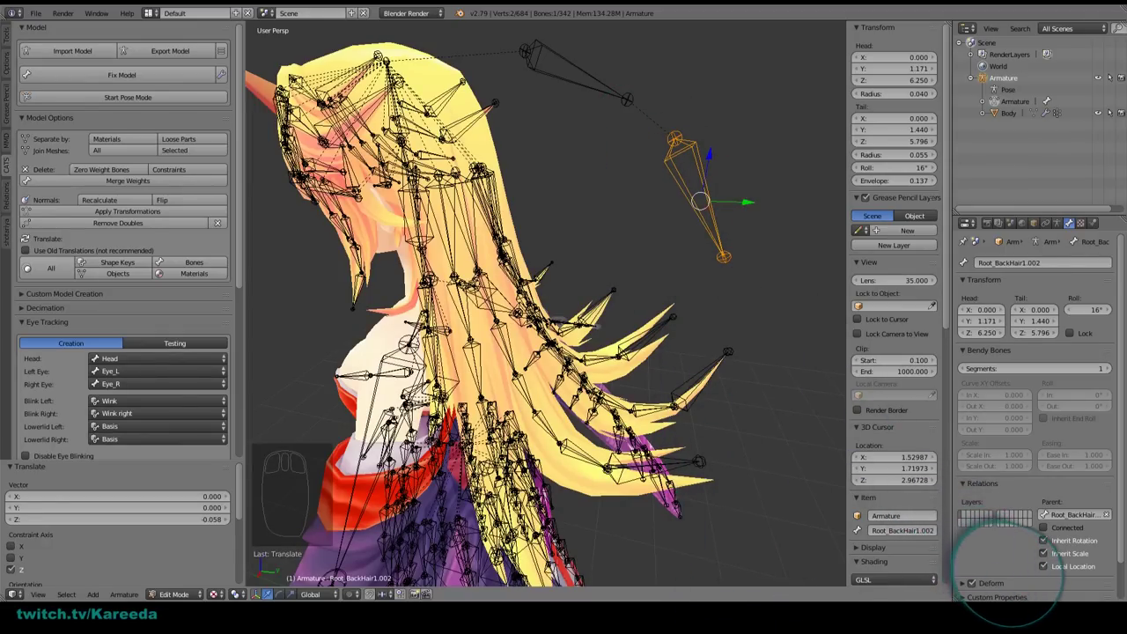
# Step: Try naming the upper new bone BackHair1 and the lower new bone BackHair2
pyautogui.press('a')
pyautogui.rightClick(603, 84)
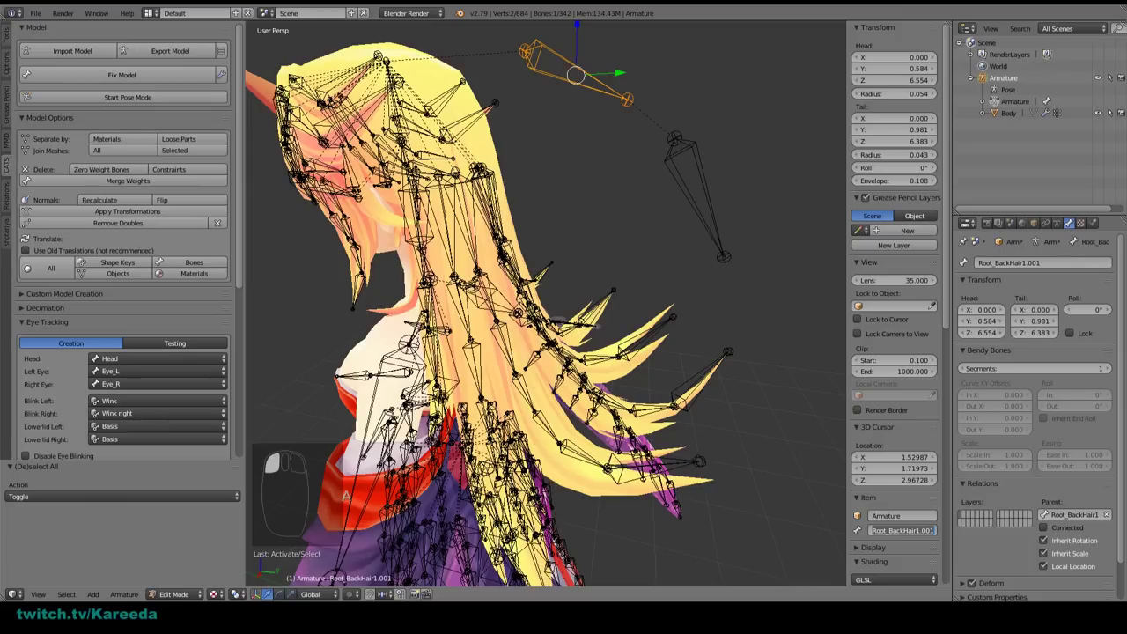
pyautogui.write('BackHair1')
pyautogui.press('Return')
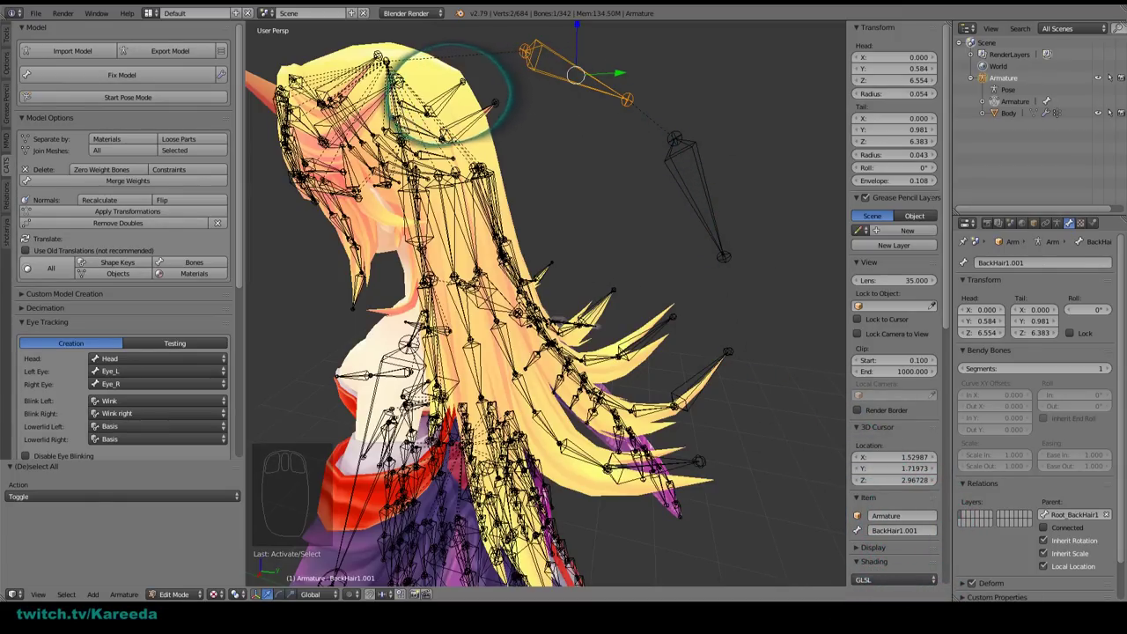
pyautogui.rightClick(700, 198)
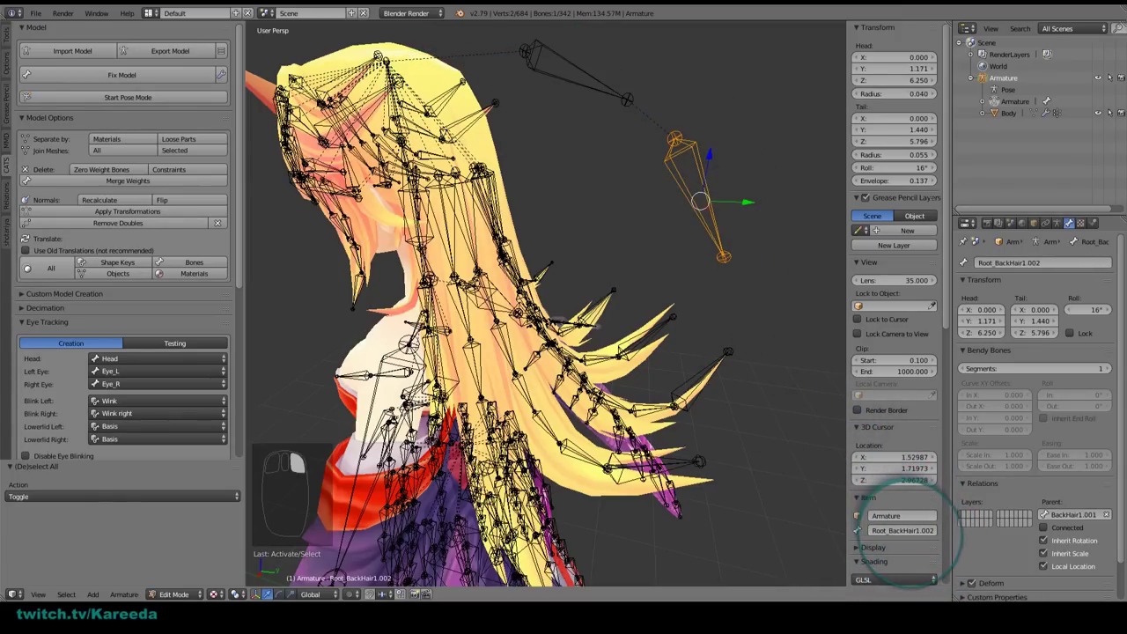
pyautogui.click(907, 530)
pyautogui.write('BackHair')
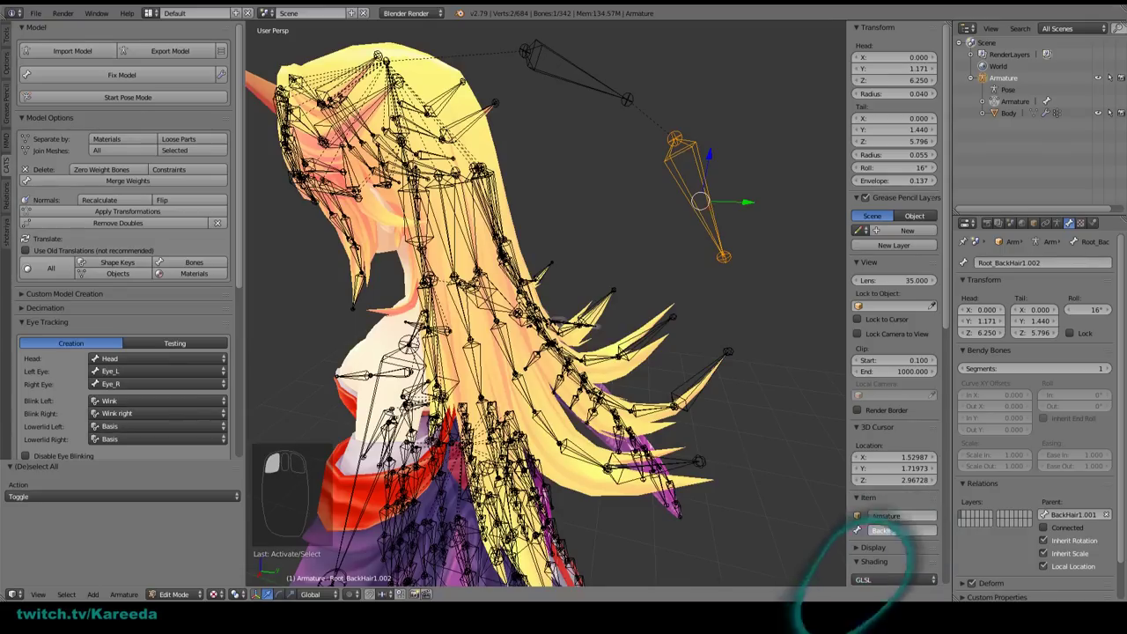
pyautogui.press('BackSpace')
pyautogui.press('BackSpace')
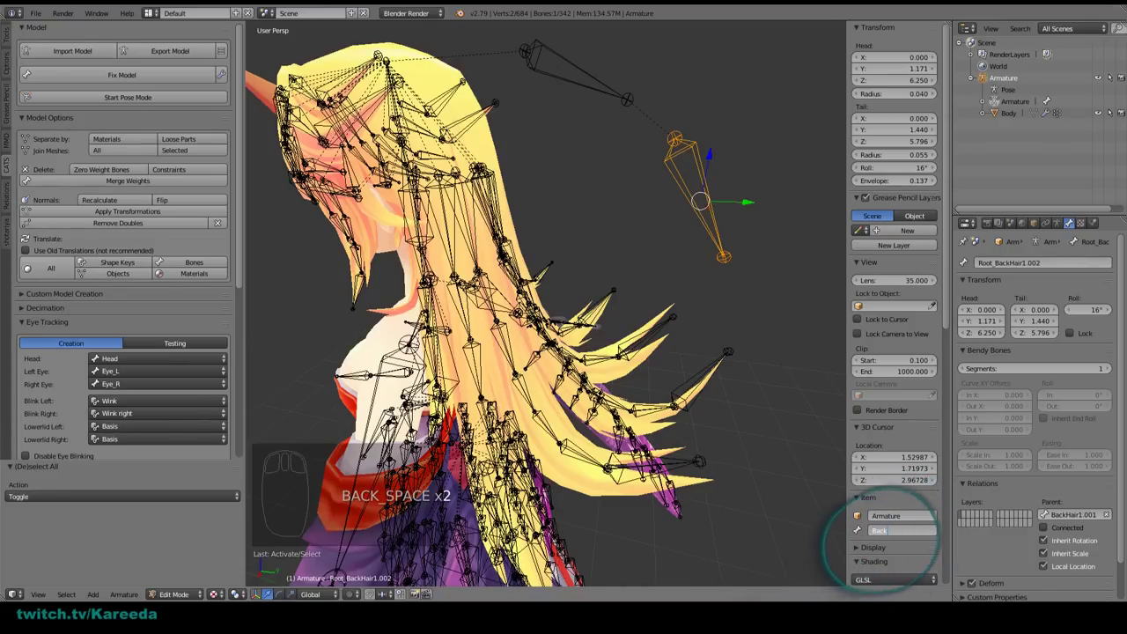
pyautogui.write('r2')
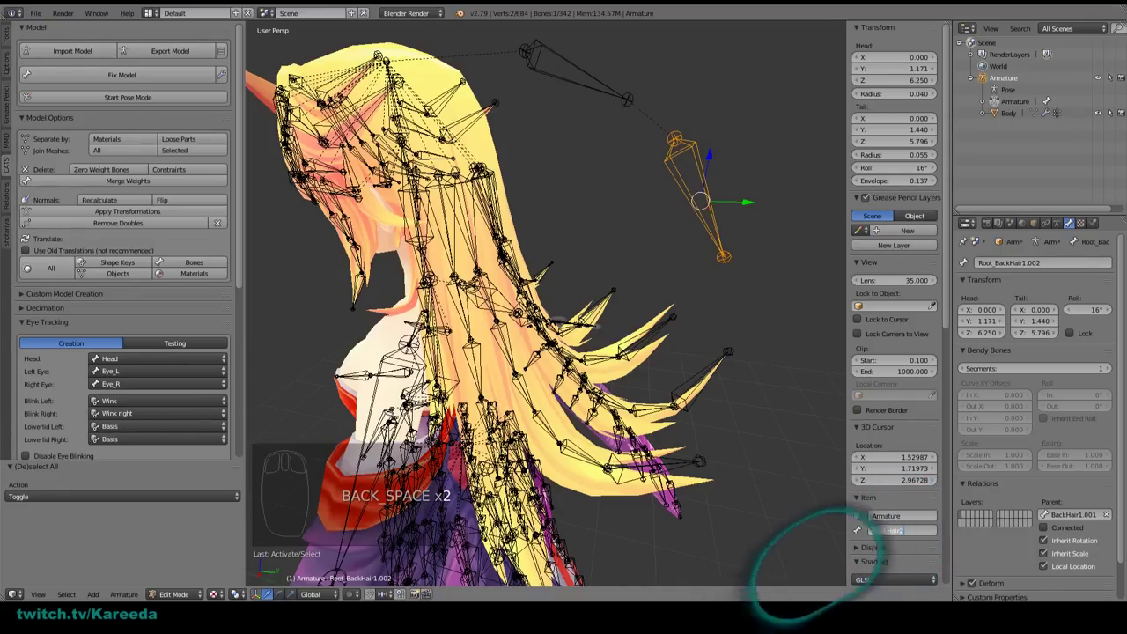
pyautogui.press('Return')
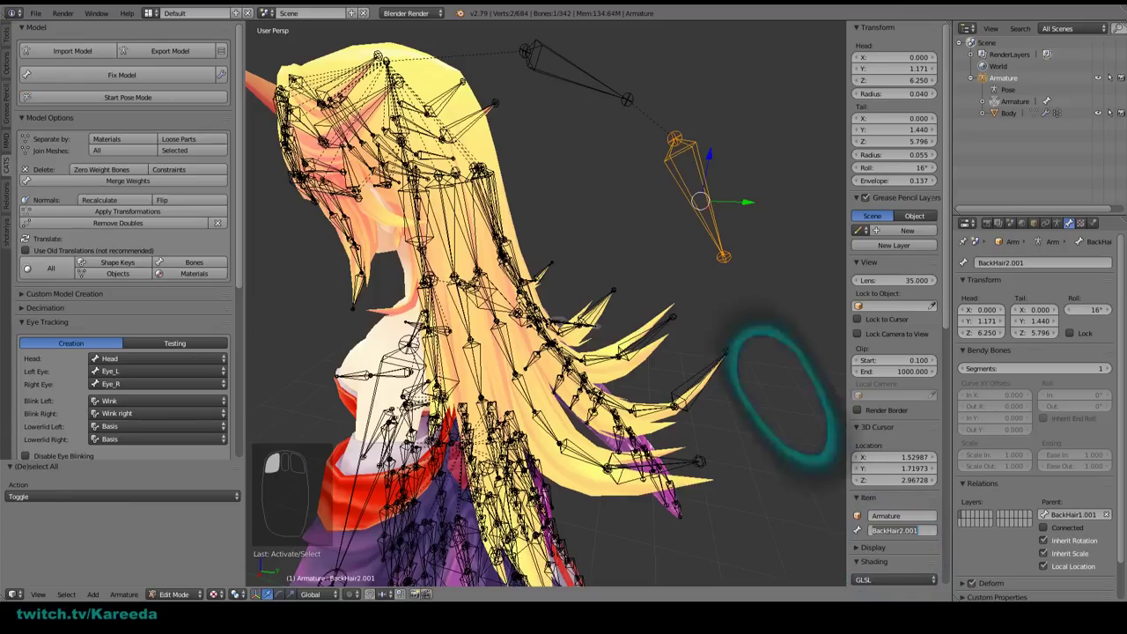
# Step: Rename the lower new bone Back_Hair2 and the upper new bone Back_Hair1
pyautogui.click(897, 530)
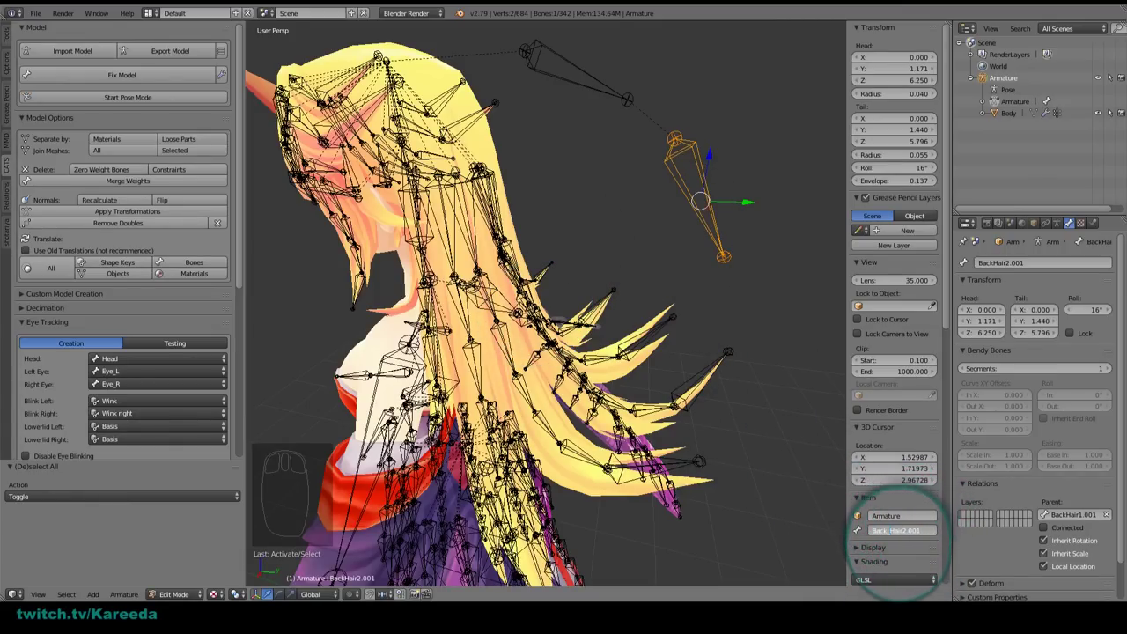
pyautogui.press('BackSpace')
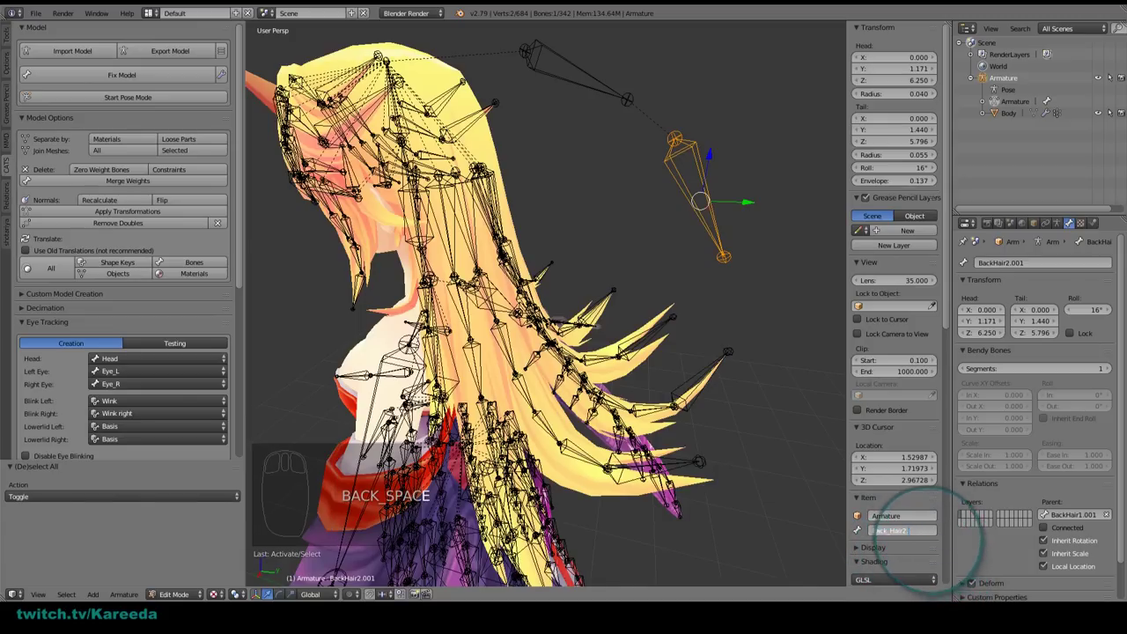
pyautogui.click(597, 88)
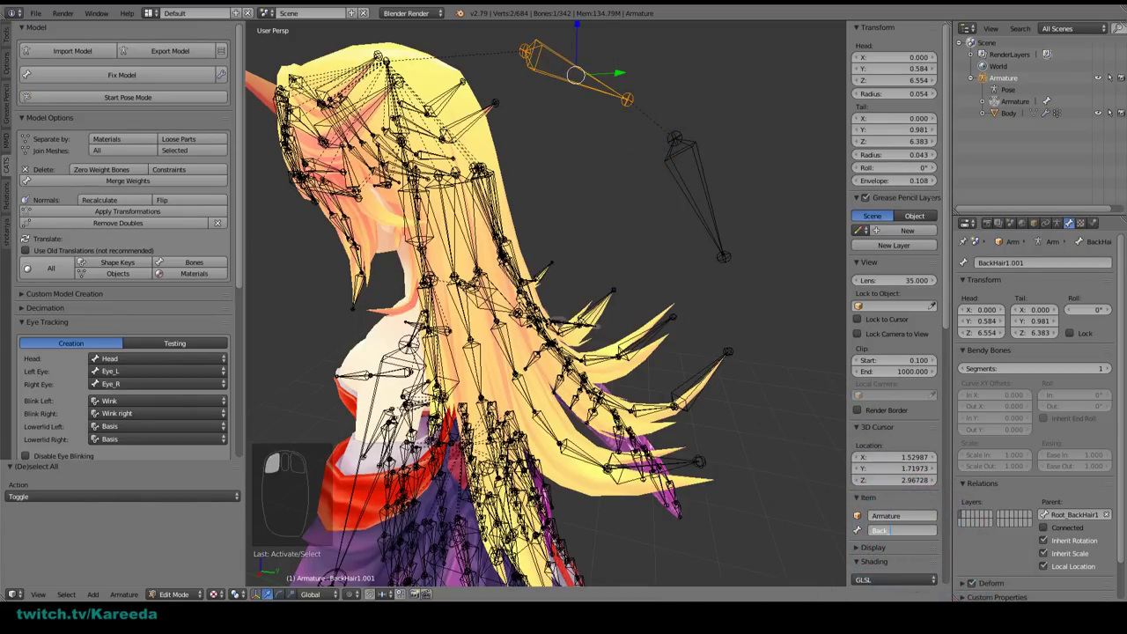
pyautogui.press('BackSpace')
pyautogui.press('BackSpace')
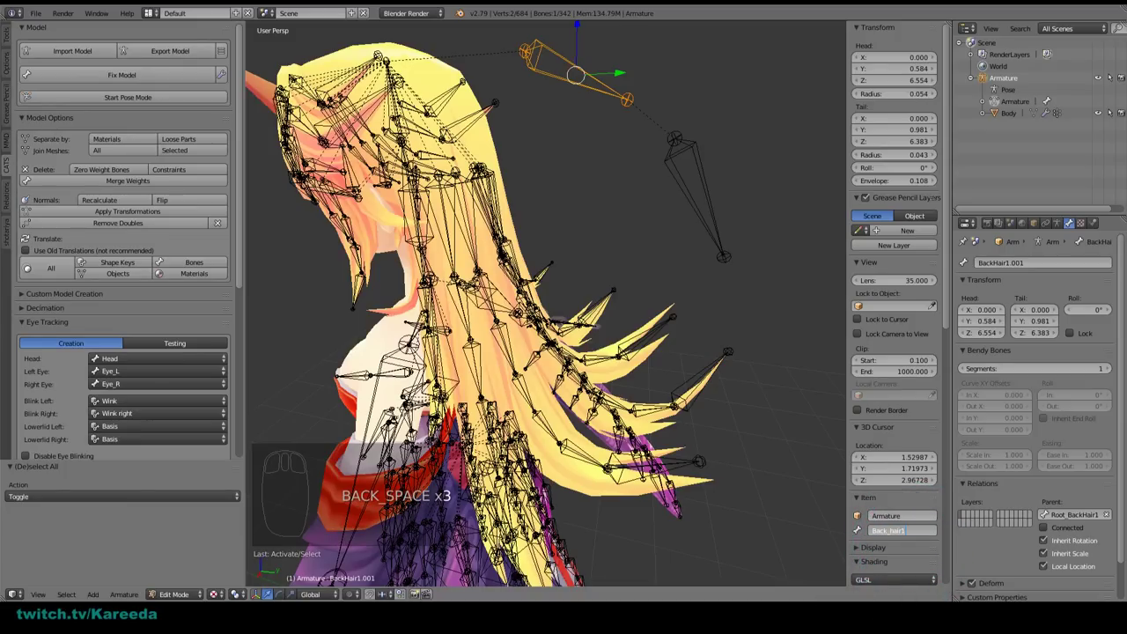
pyautogui.press('Left')
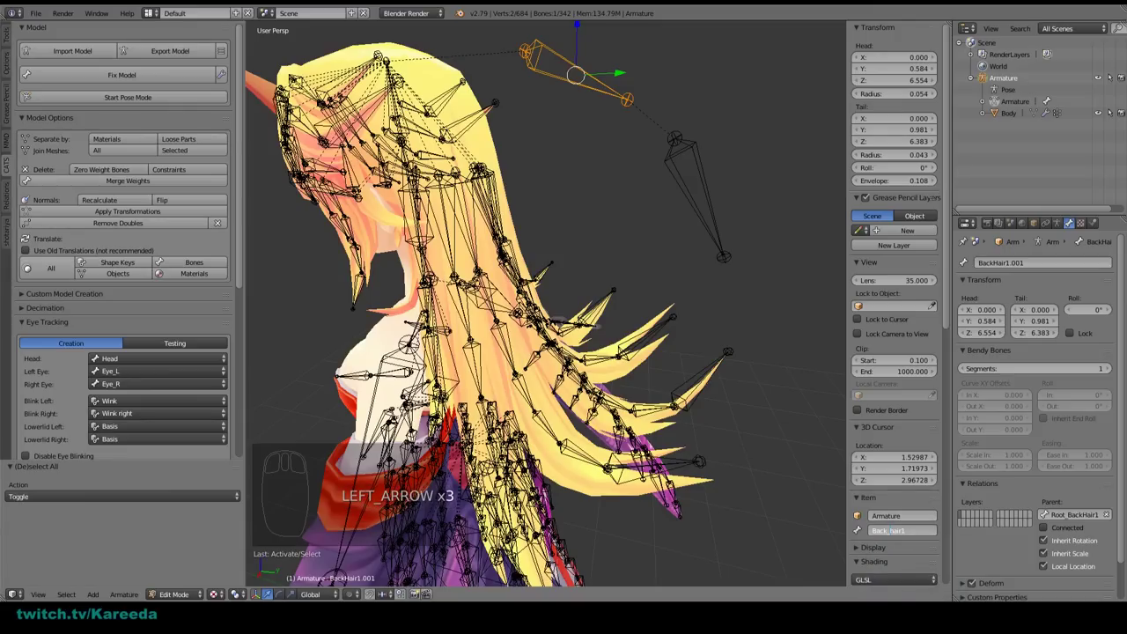
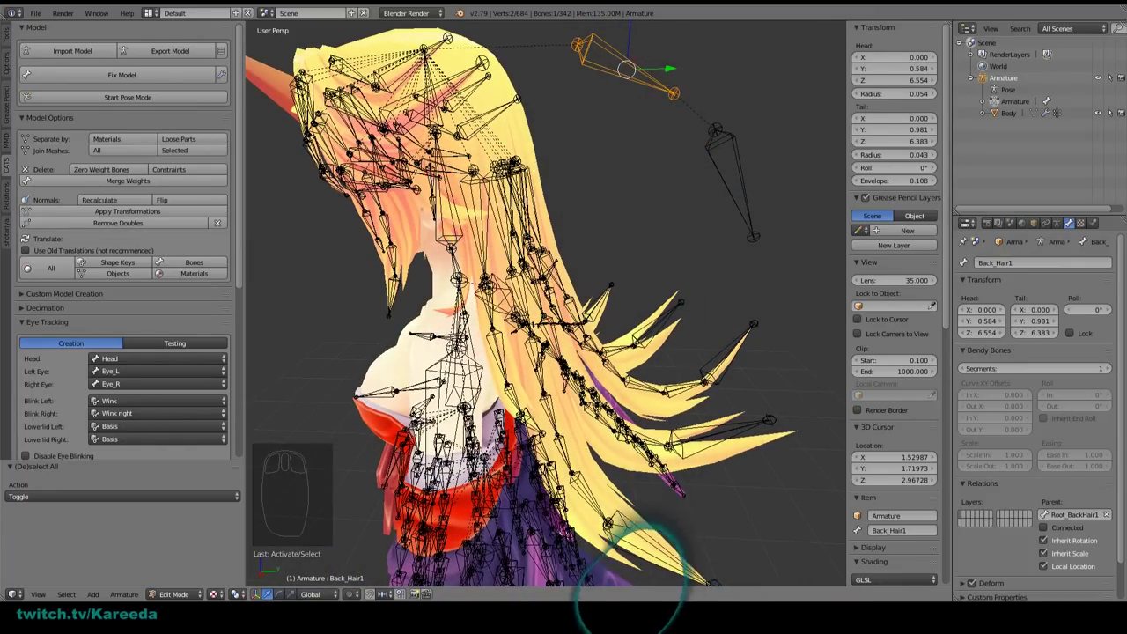
# Step: Parent the upper back-hair bones behind the head to Back_Hair1 with the Keep Offset option
pyautogui.moveTo(483, 176); pyautogui.dragTo(480, 211, button='middle')
pyautogui.scroll(2, 478, 213)
pyautogui.scroll(-2, 488, 174)
pyautogui.moveTo(488, 174); pyautogui.dragTo(520, 187, button='middle')
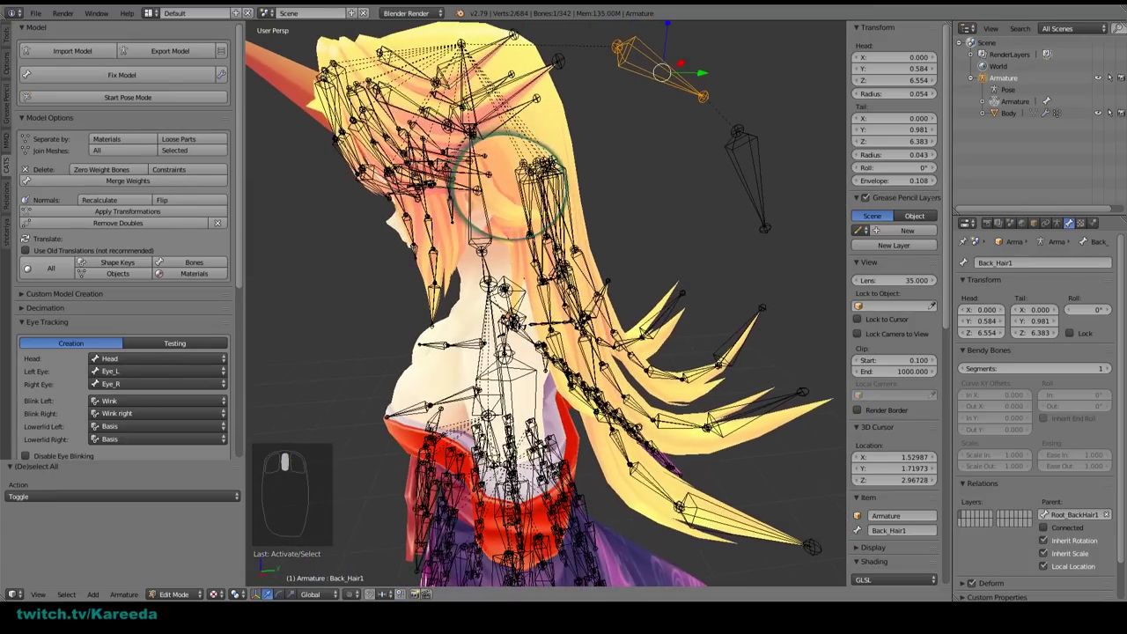
pyautogui.press('a')
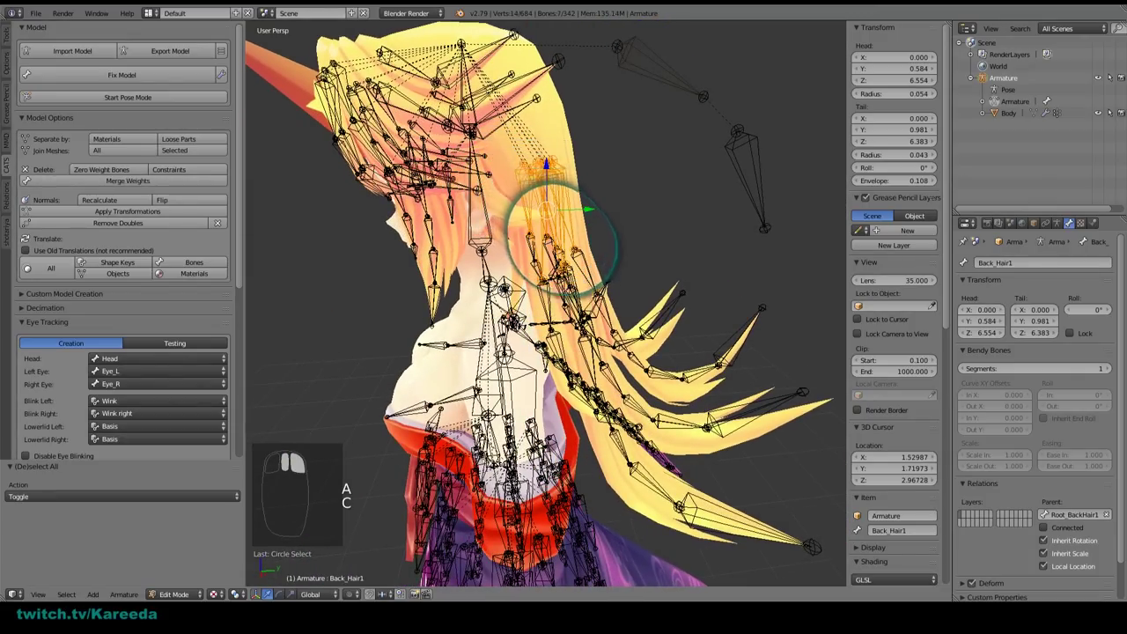
pyautogui.moveTo(560, 238); pyautogui.dragTo(564, 212, button='middle')
pyautogui.press('c')
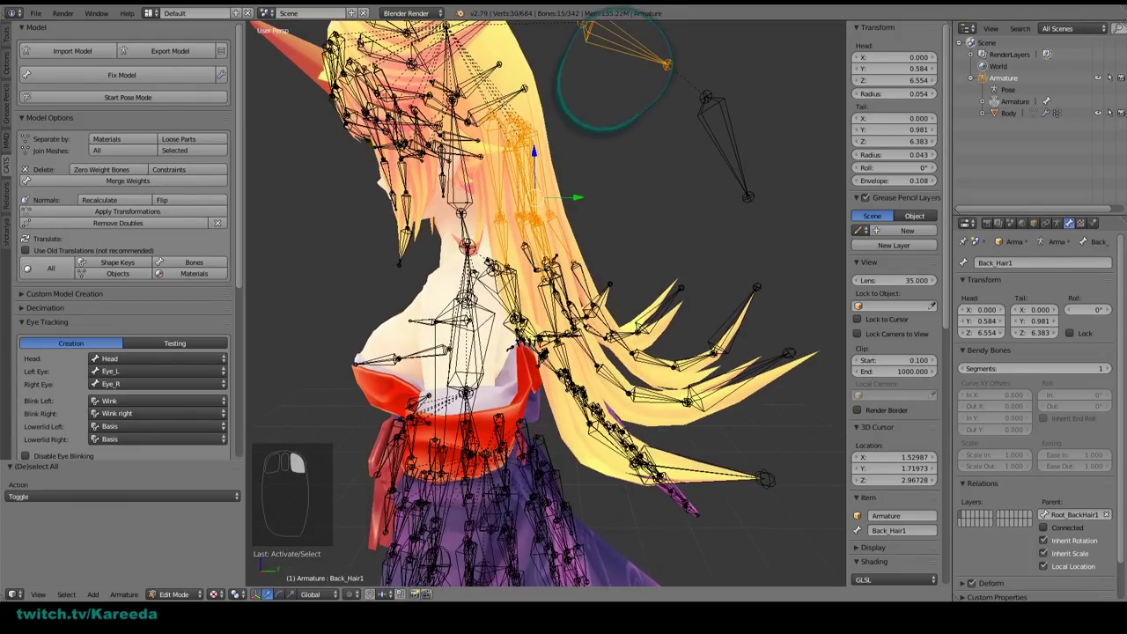
pyautogui.moveTo(608, 75); pyautogui.dragTo(590, 276, button='middle')
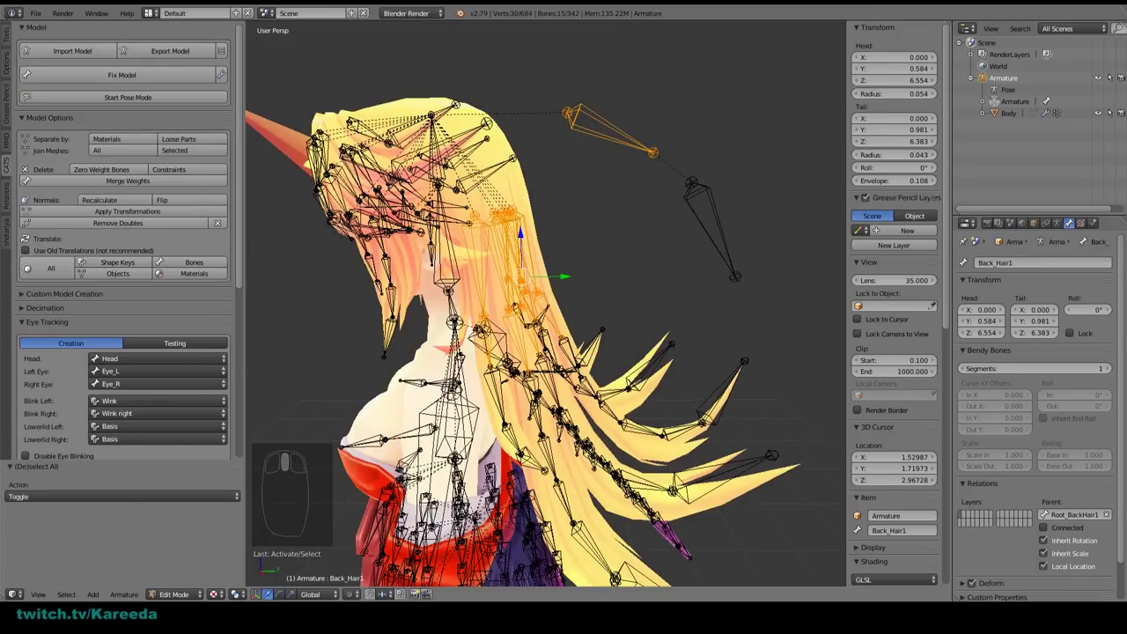
pyautogui.hotkey('ctrl', 'p')
pyautogui.click(678, 101)
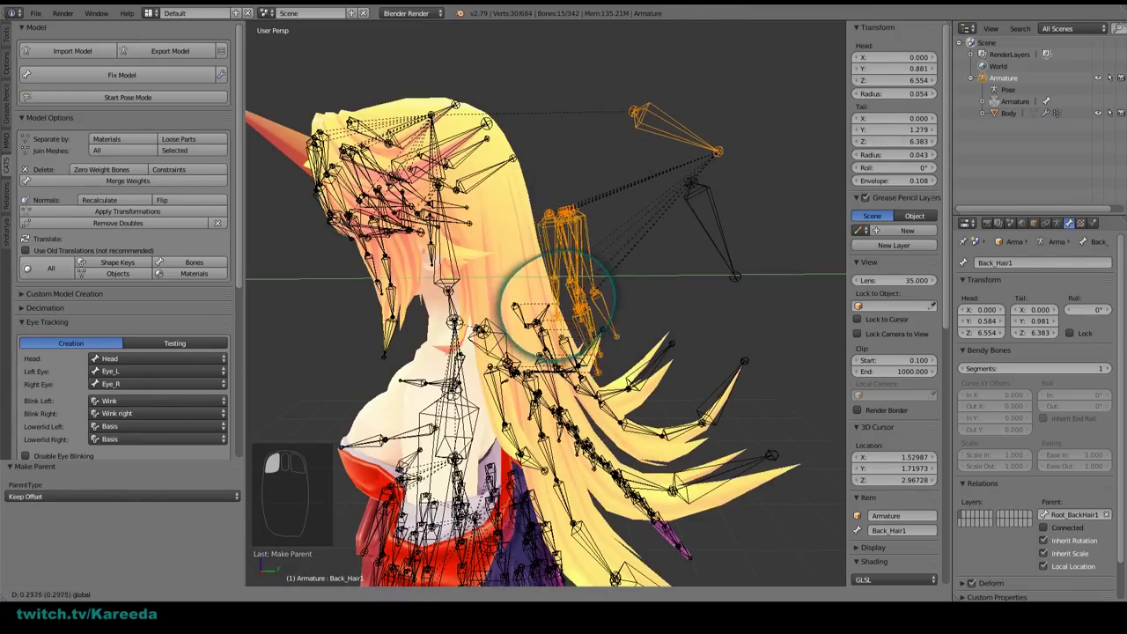
# Step: Undo the trial move of Back_Hair1 and the upper back-hair bones
pyautogui.hotkey('ctrl', 'z')
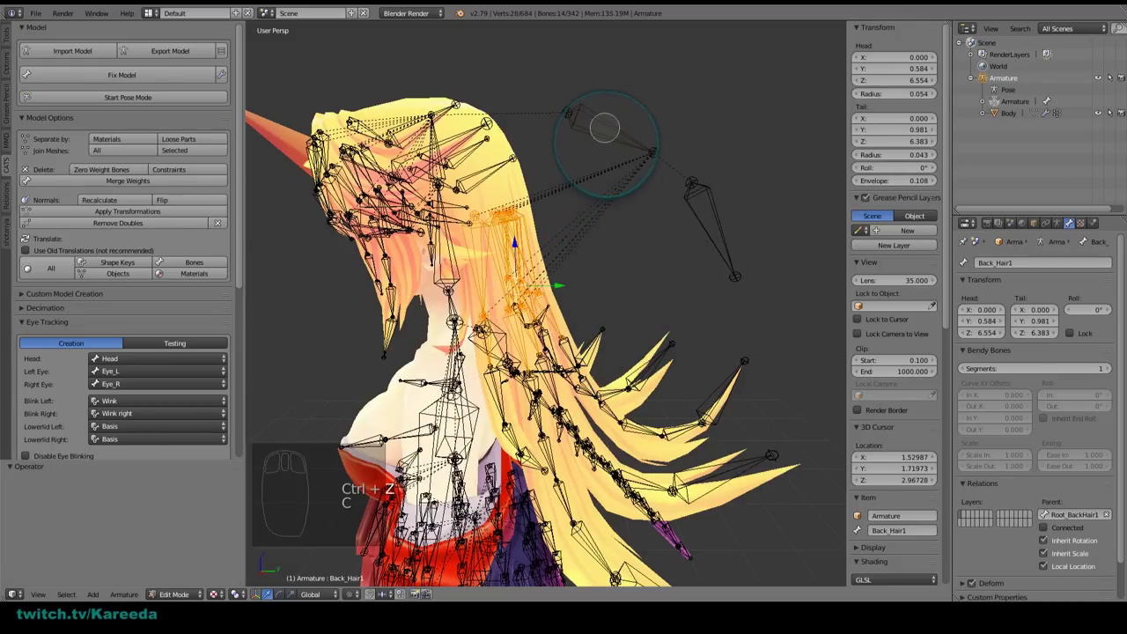
pyautogui.moveTo(559, 289); pyautogui.dragTo(611, 309)
pyautogui.hotkey('ctrl', 'z')
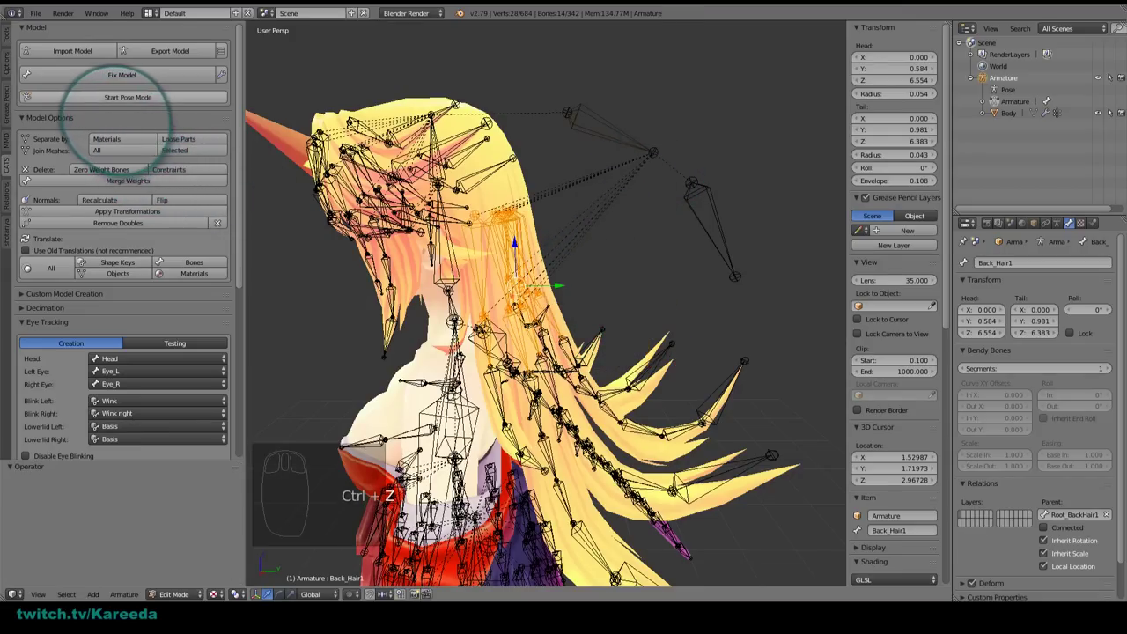
# Step: Test-rotate Back_Hair1 in Pose Mode, undo the rotation and stop posing
pyautogui.click(128, 97)
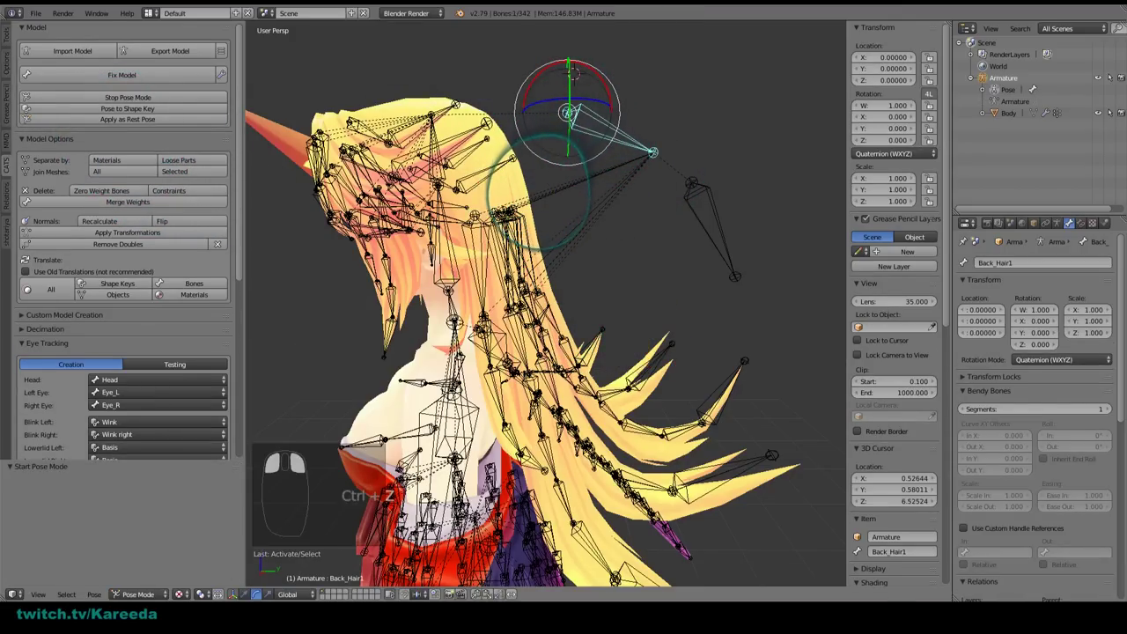
pyautogui.moveTo(572, 73); pyautogui.dragTo(573, 73)
pyautogui.hotkey('ctrl', 'z')
pyautogui.click(141, 98)
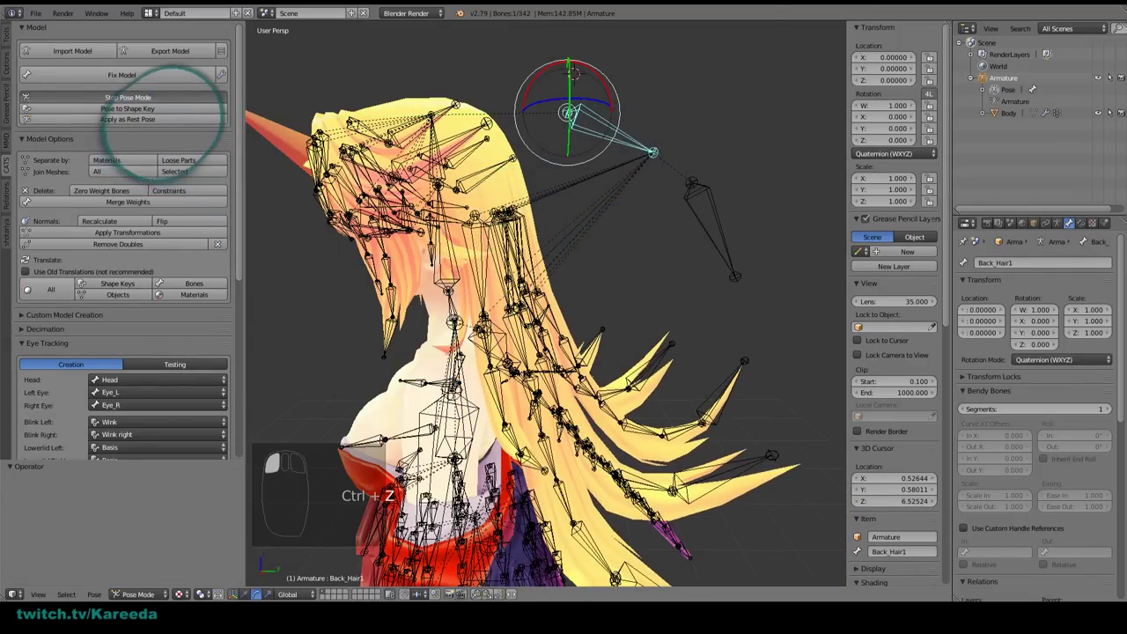
# Step: In Edit Mode, select the upper back-hair bones parented to Back_Hair1 and merge their weights into their parent
pyautogui.press('Tab')
pyautogui.moveTo(522, 235); pyautogui.dragTo(571, 222, button='middle')
pyautogui.press('c')
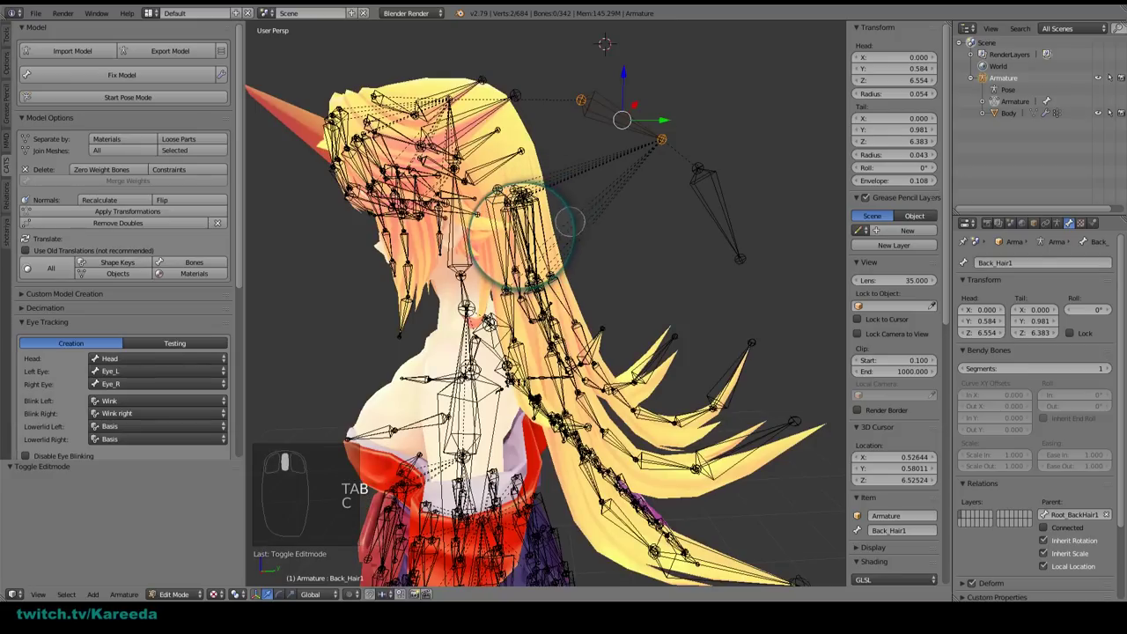
pyautogui.rightClick(550, 317)
pyautogui.press('a')
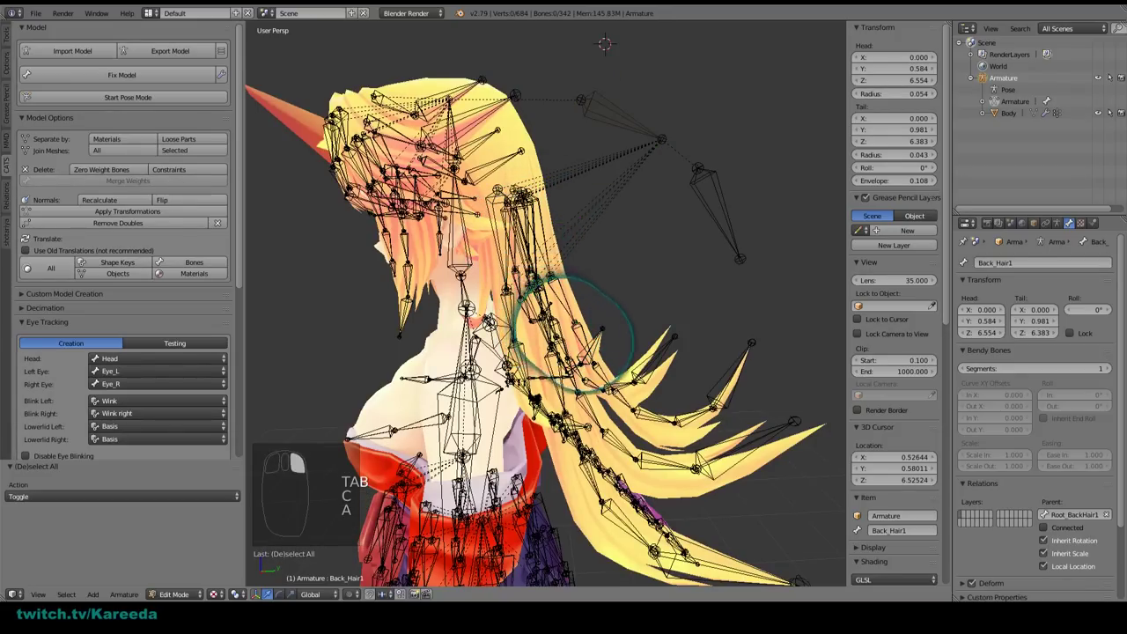
pyautogui.moveTo(568, 334); pyautogui.dragTo(529, 238, button='middle')
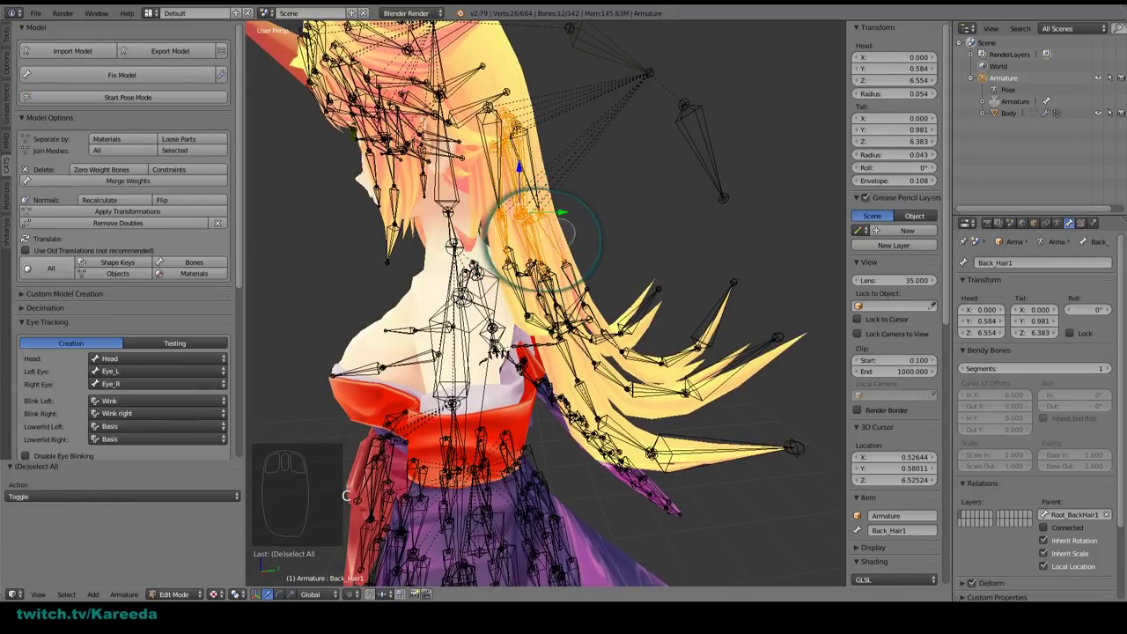
pyautogui.moveTo(537, 227); pyautogui.dragTo(563, 262, button='middle')
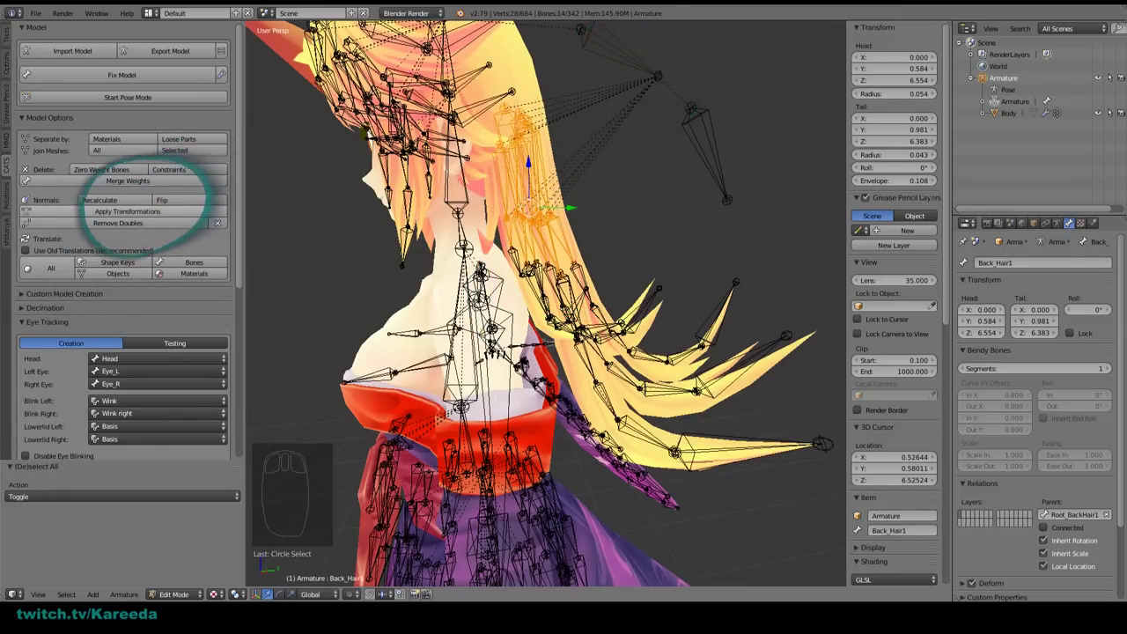
pyautogui.click(520, 244)
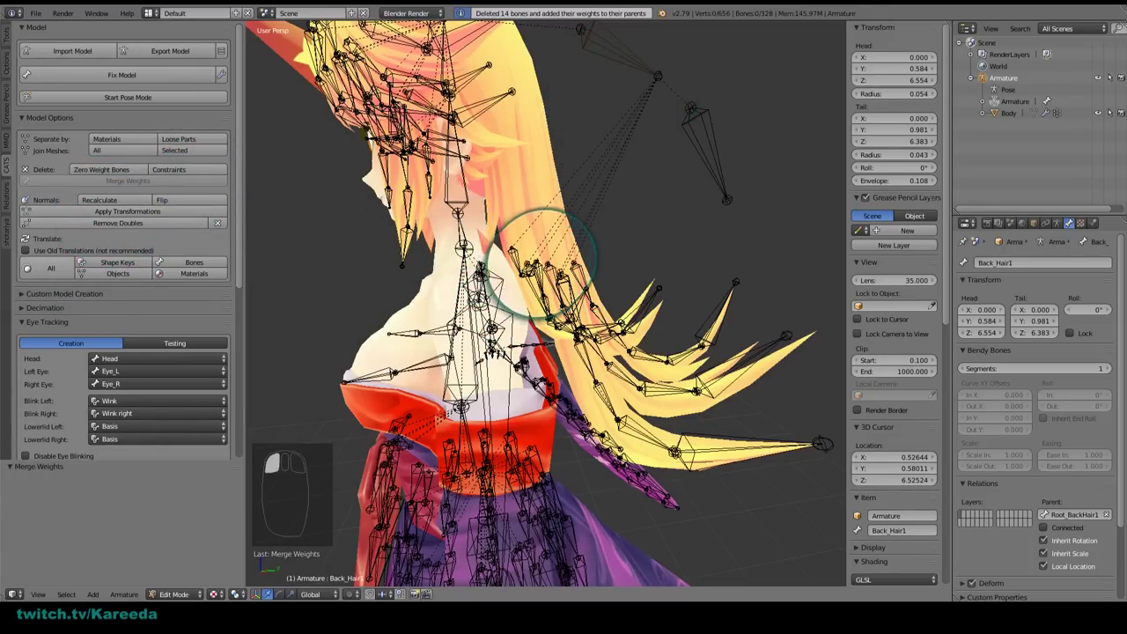
# Step: Parent all remaining lower back-hair bones, down to the hair tips, to Back_Hair2 with the Keep Offset option
pyautogui.moveTo(546, 265); pyautogui.dragTo(641, 160, button='middle')
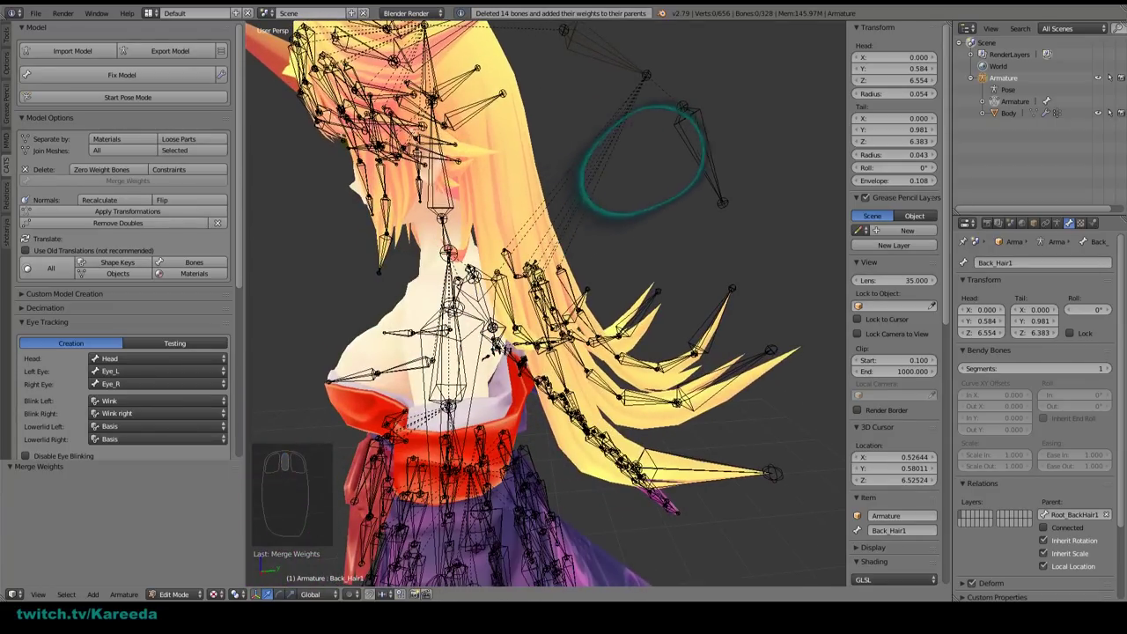
pyautogui.moveTo(550, 264); pyautogui.dragTo(539, 290, button='middle')
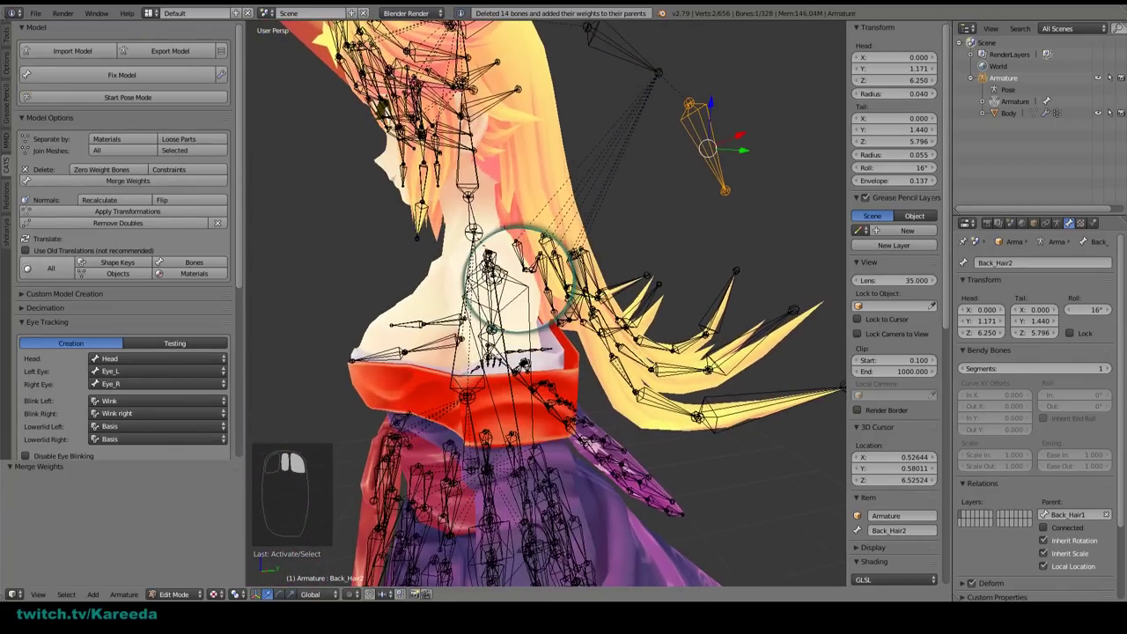
pyautogui.press('c')
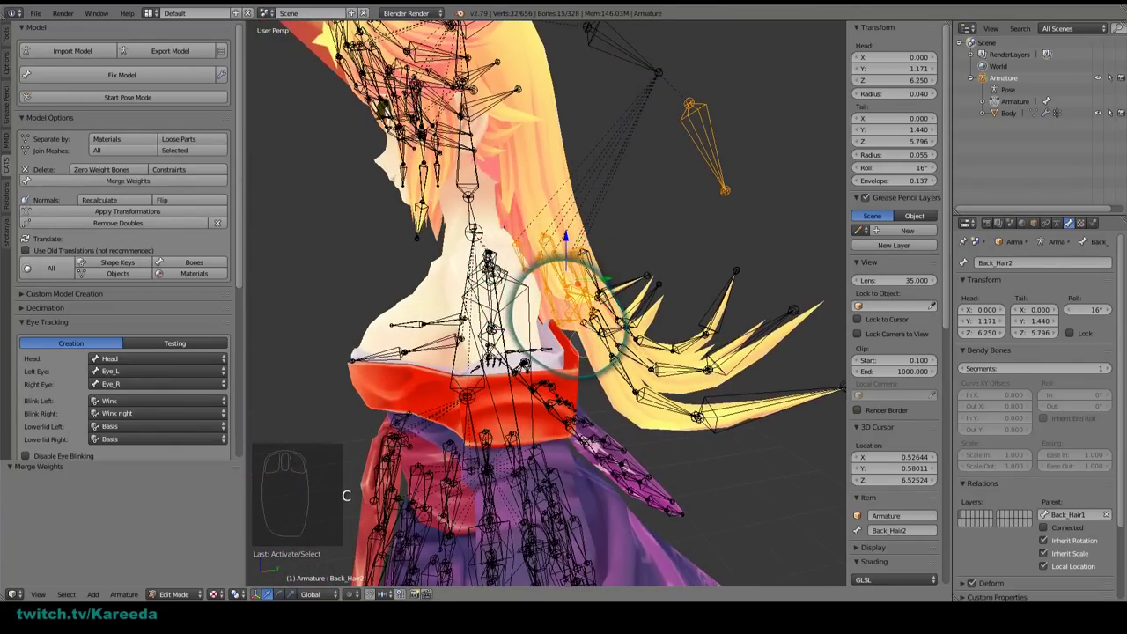
pyautogui.moveTo(567, 316)
pyautogui.mouseDown()
pyautogui.moveTo(705, 382)
pyautogui.moveTo(724, 352)
pyautogui.moveTo(793, 403)
pyautogui.moveTo(727, 419)
pyautogui.mouseUp()
pyautogui.rightClick(719, 377)
pyautogui.scroll(-4, 718, 369)
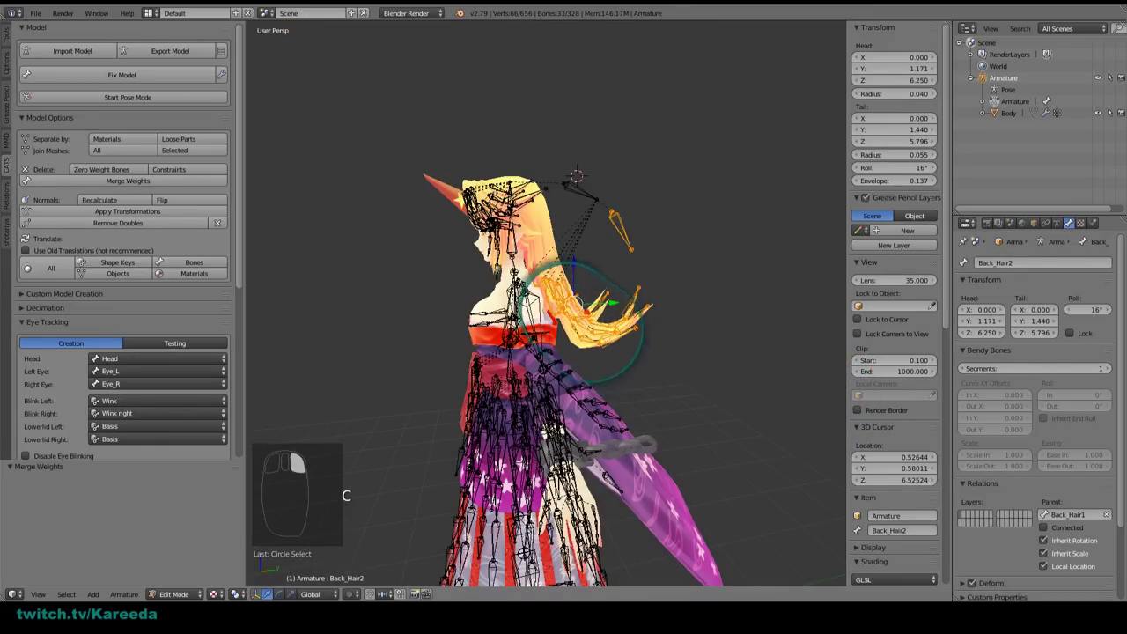
pyautogui.scroll(4, 574, 319)
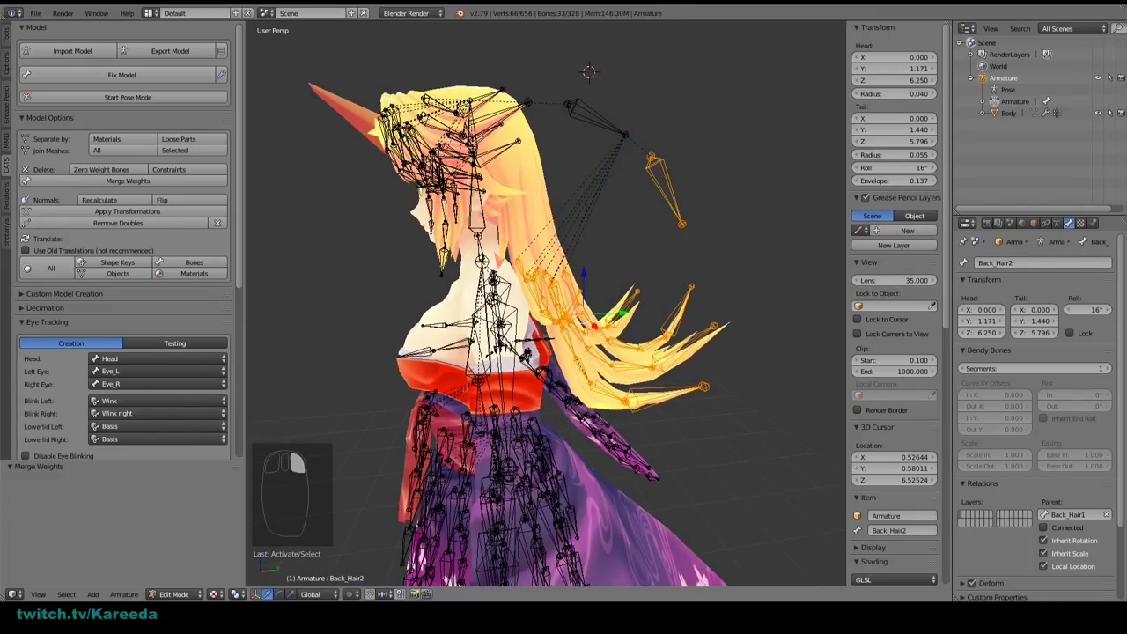
pyautogui.hotkey('ctrl', 'p')
pyautogui.click(636, 174)
# Step: Exclude Back_Hair2 from the selection and merge the weights of the lower back-hair bones into it
pyautogui.moveTo(666, 208); pyautogui.dragTo(568, 290, button='middle')
pyautogui.rightClick(661, 198)
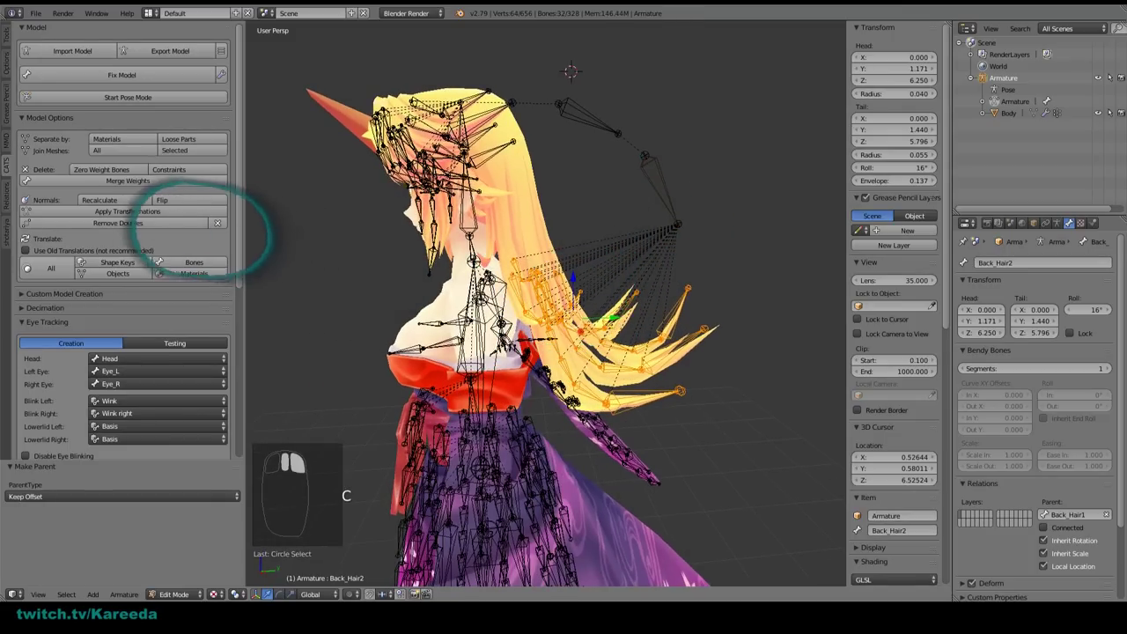
pyautogui.click(132, 182)
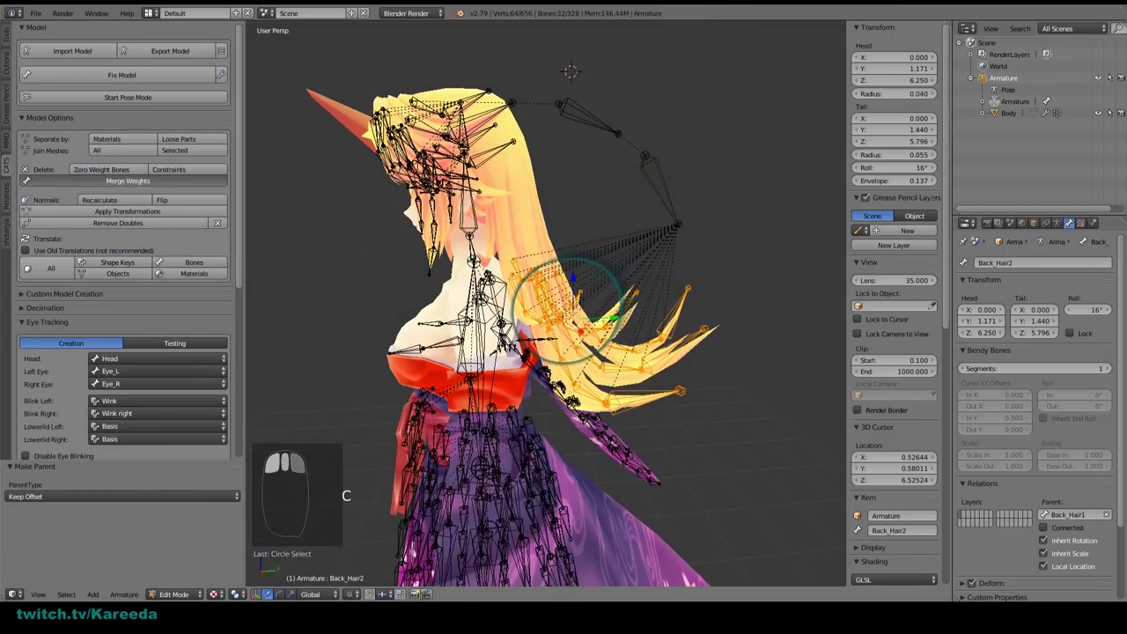
pyautogui.click(128, 181)
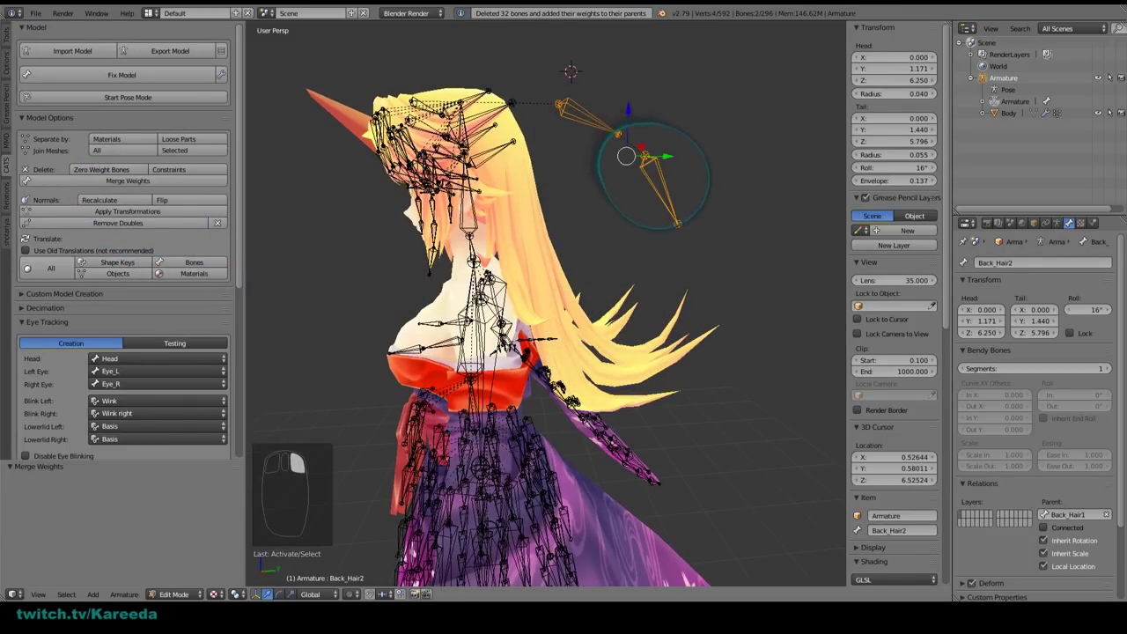
# Step: Move Back_Hair1 and Back_Hair2 together by -0.495 along Z and -0.616 along Y, toward the hair
pyautogui.press('g')
pyautogui.press('z')
pyautogui.click(622, 231)
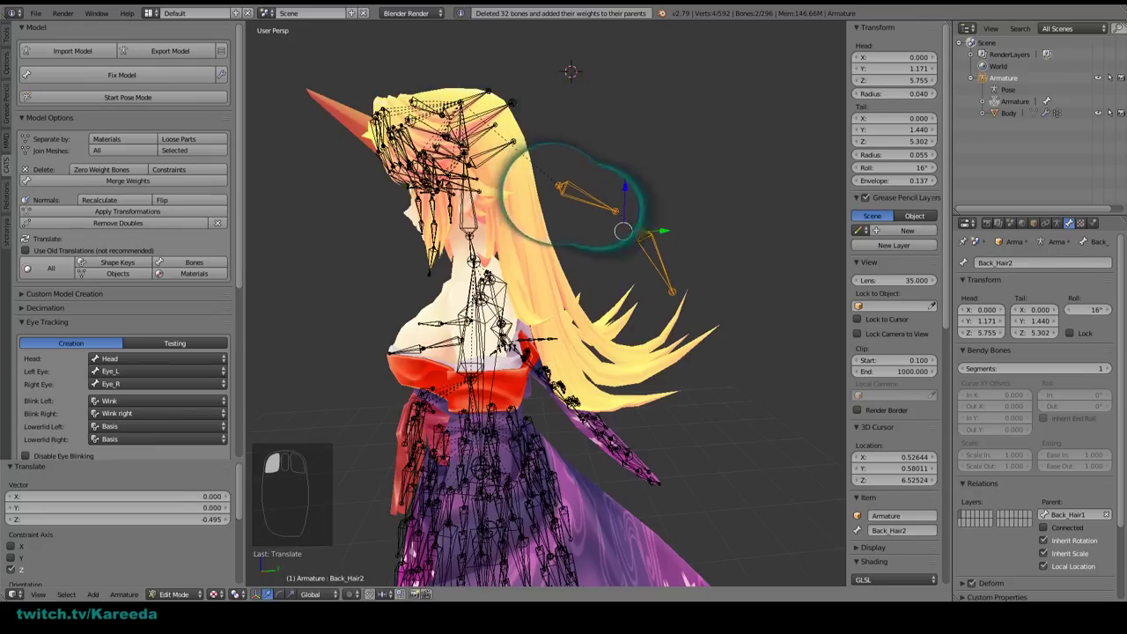
pyautogui.press('g')
pyautogui.press('y')
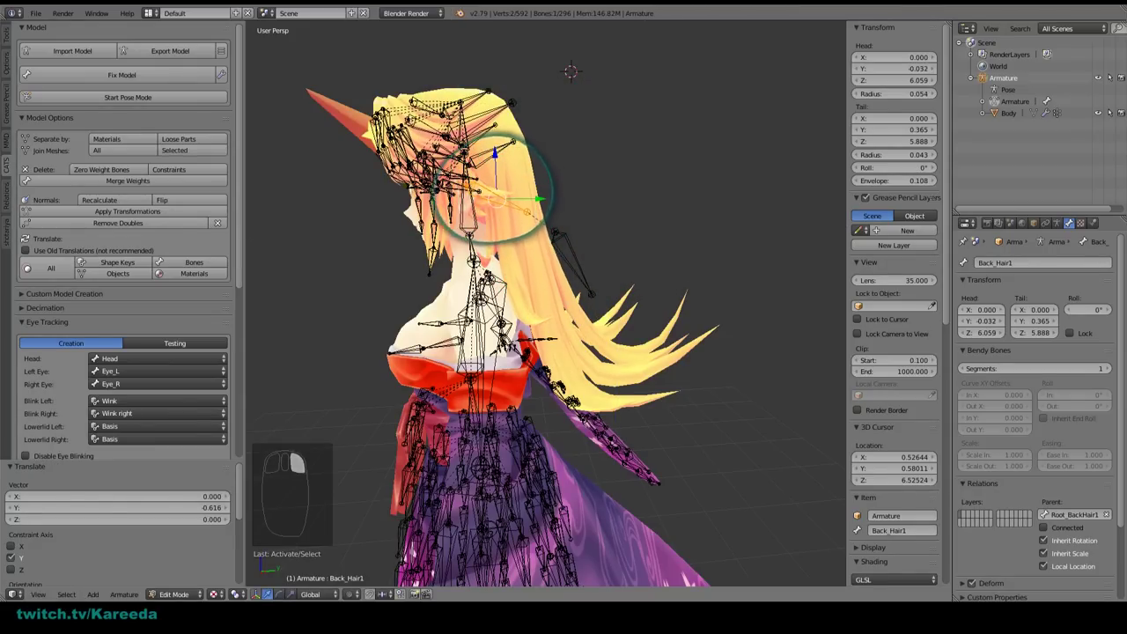
# Step: Shift Back_Hair1 by 0.195 along Y, and its head alone by 0.247 along Y
pyautogui.moveTo(494, 188); pyautogui.dragTo(483, 201, button='middle')
pyautogui.moveTo(538, 204); pyautogui.dragTo(568, 203)
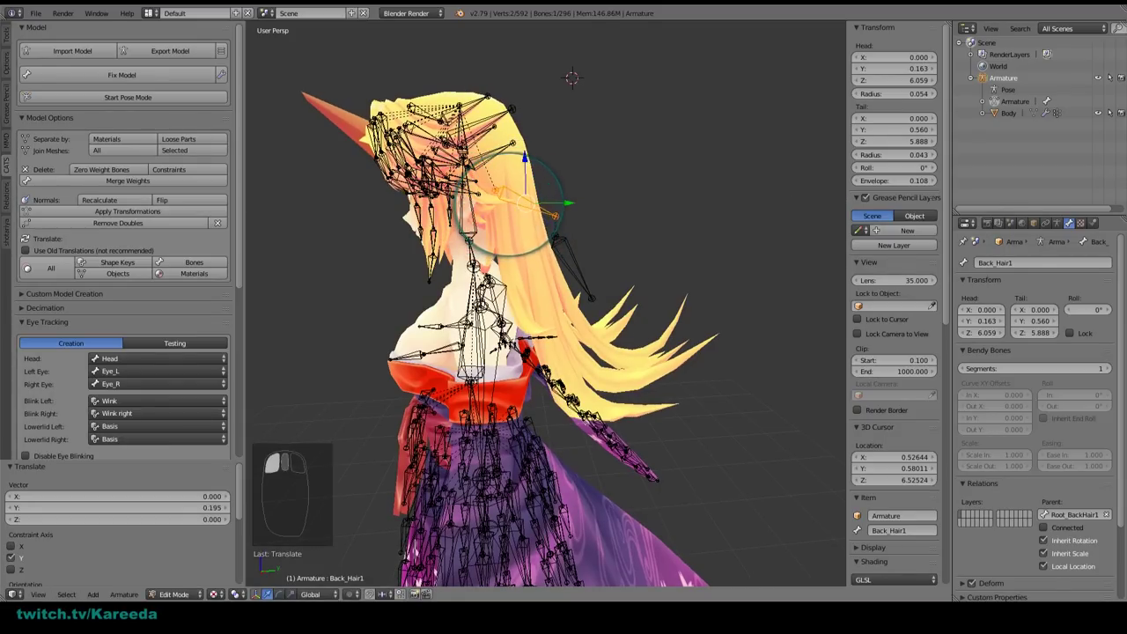
pyautogui.press('g')
pyautogui.press('y')
pyautogui.click(559, 212)
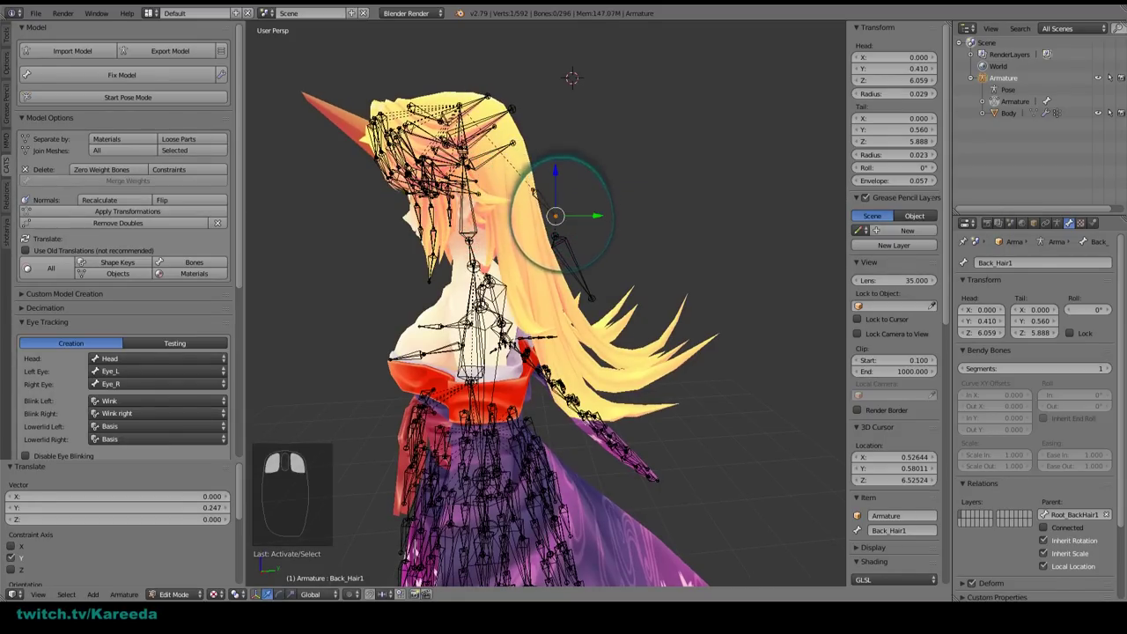
# Step: Lower Back_Hair1's tail by 0.078 along Z and shift the whole bone by -0.155 along Y
pyautogui.moveTo(557, 190); pyautogui.dragTo(557, 202)
pyautogui.rightClick(536, 192)
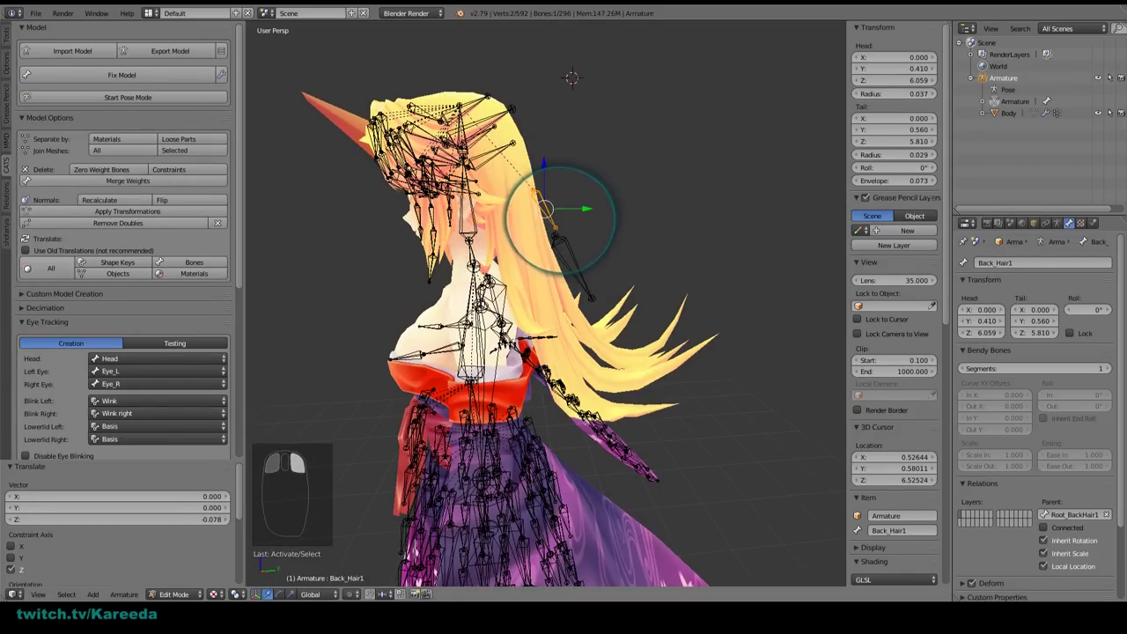
pyautogui.press('g')
pyautogui.press('y')
pyautogui.click(552, 237)
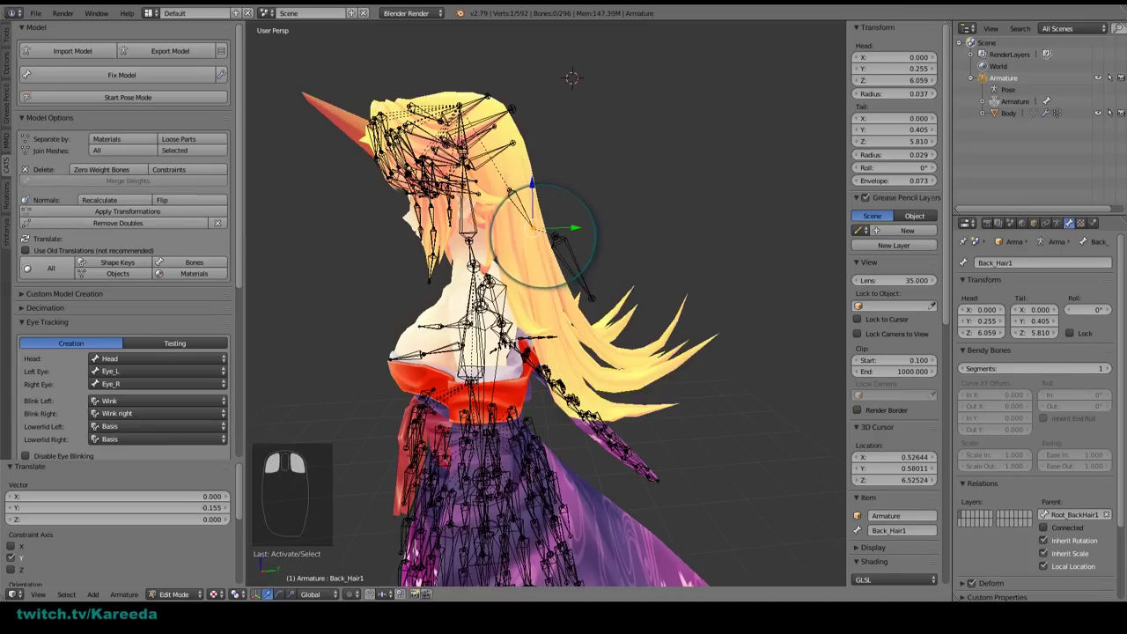
# Step: Lengthen Back_Hair1 by lowering its tail another 0.171 along the Z axis
pyautogui.press('g')
pyautogui.press('z')
pyautogui.click(542, 246)
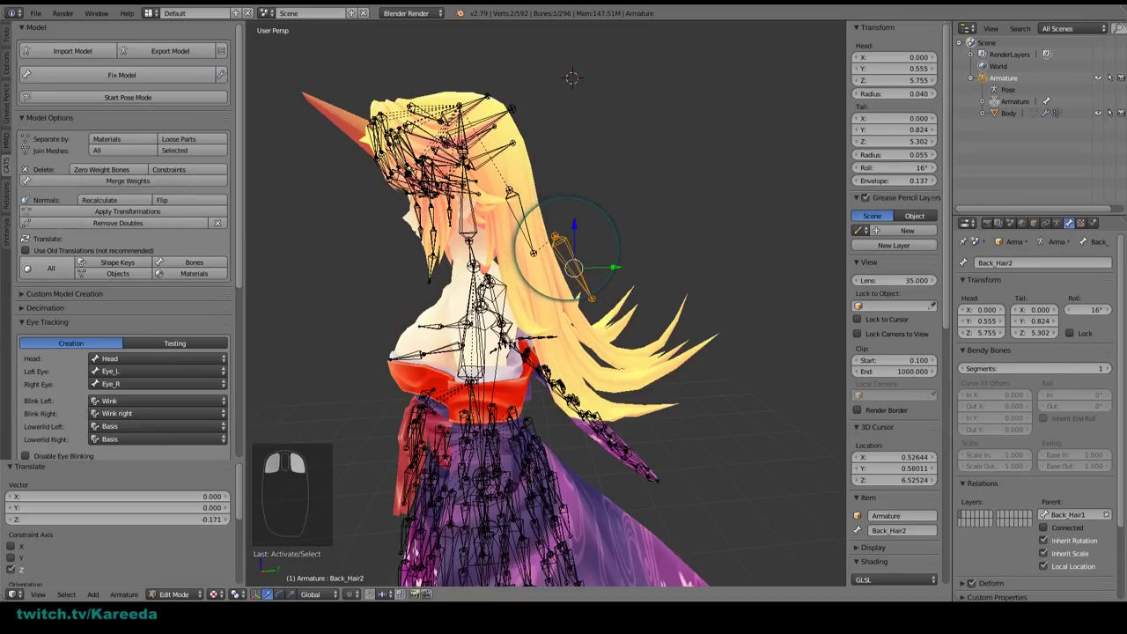
# Step: Move Back_Hair2 down into the hair below Back_Hair1, with its head at Y 0.454 and Z 5.419, and deselect everything
pyautogui.press('g')
pyautogui.press('z')
pyautogui.press('Return')
pyautogui.moveTo(609, 310)
pyautogui.mouseDown()
pyautogui.moveTo(581, 303)
pyautogui.moveTo(591, 304)
pyautogui.mouseUp()
pyautogui.press('a')
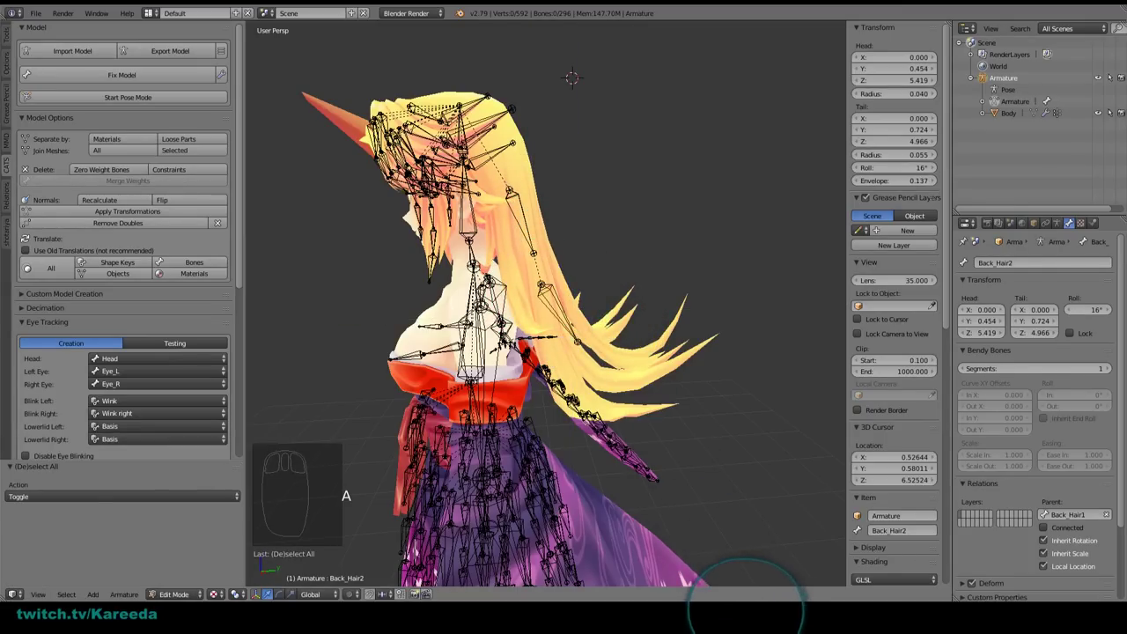
# Step: Test-rotate Back_Hair1 in Pose Mode to check how the back hair follows, and undo the rotation
pyautogui.moveTo(564, 378); pyautogui.dragTo(409, 206, button='middle')
pyautogui.scroll(3, 397, 204)
pyautogui.click(117, 98)
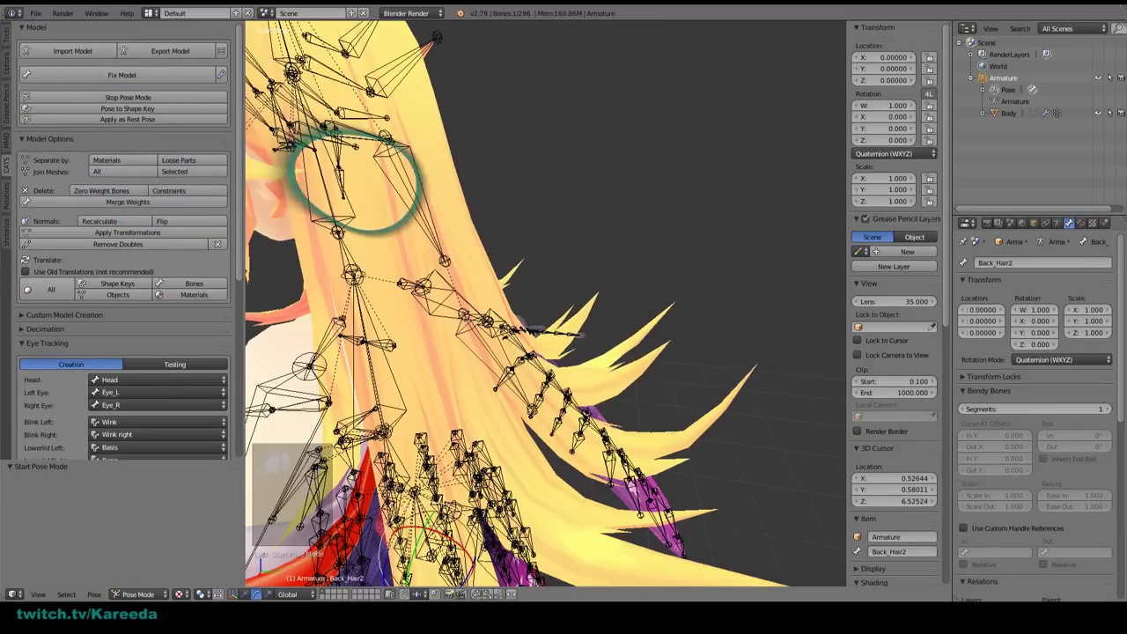
pyautogui.rightClick(400, 182)
pyautogui.scroll(-3, 414, 198)
pyautogui.moveTo(447, 231); pyautogui.dragTo(411, 244, button='middle')
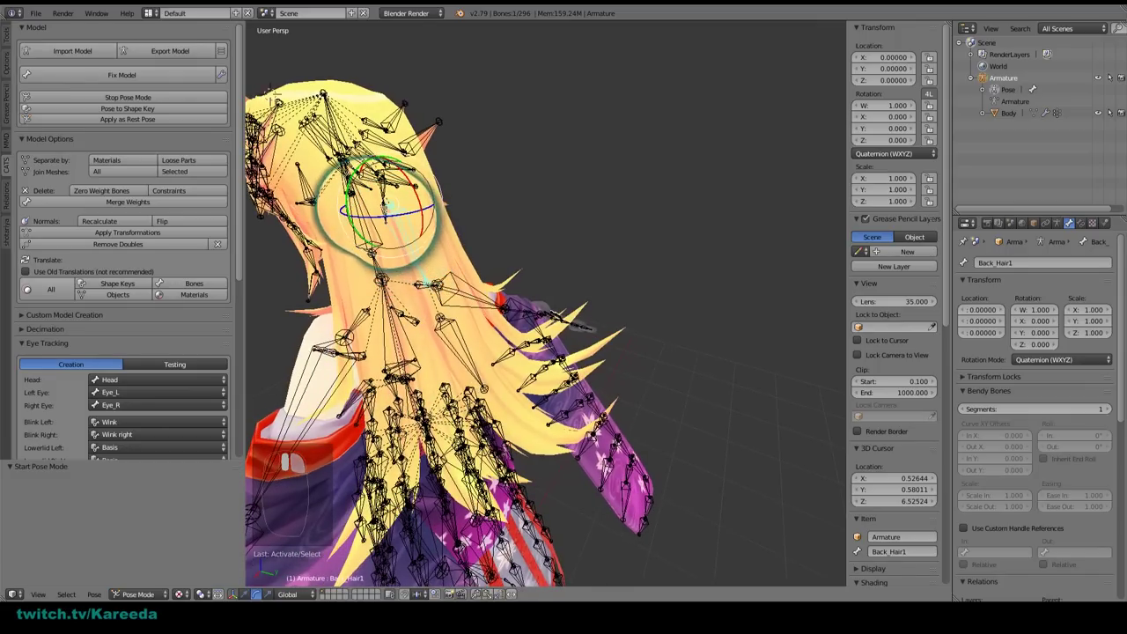
pyautogui.press('r')
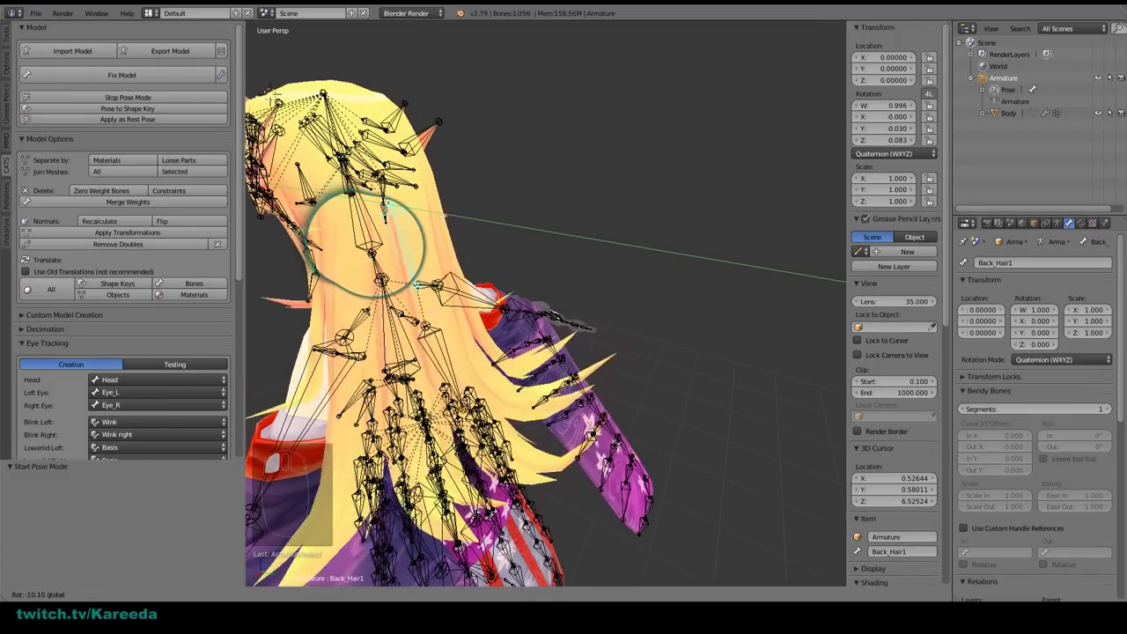
pyautogui.click(445, 325)
pyautogui.hotkey('ctrl', 'z')
# Step: Test-rotate Back_Hair2 around the Y axis to check the lower hair, and undo the rotation
pyautogui.moveTo(444, 326); pyautogui.dragTo(402, 302, button='middle')
pyautogui.rightClick(430, 290)
pyautogui.press('r')
pyautogui.press('y')
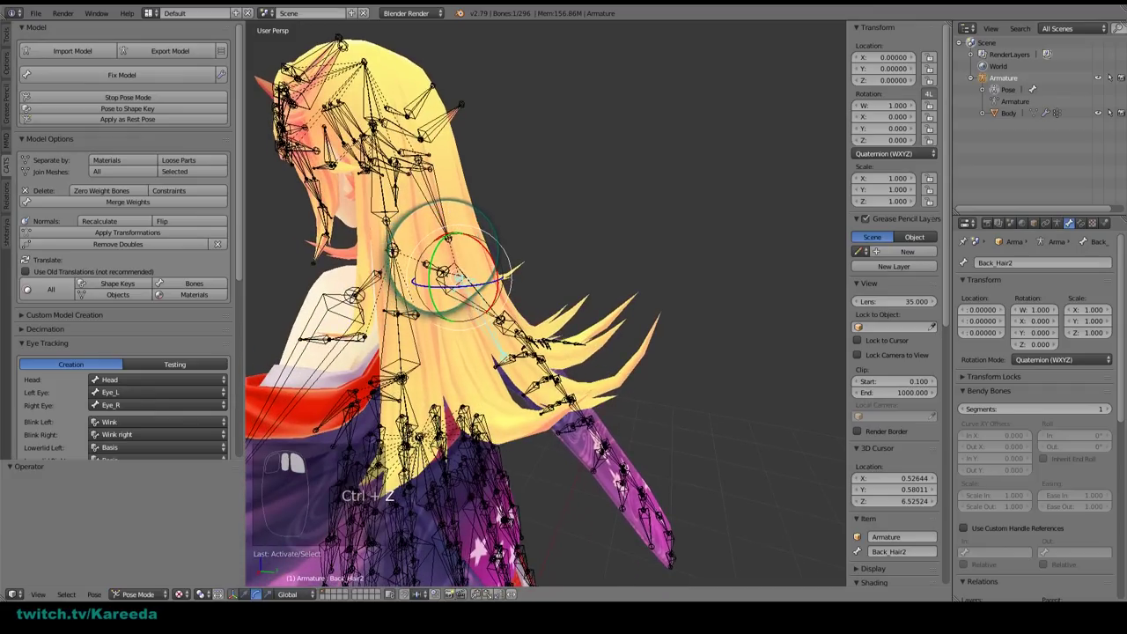
pyautogui.click(459, 300)
pyautogui.hotkey('ctrl', 'z')
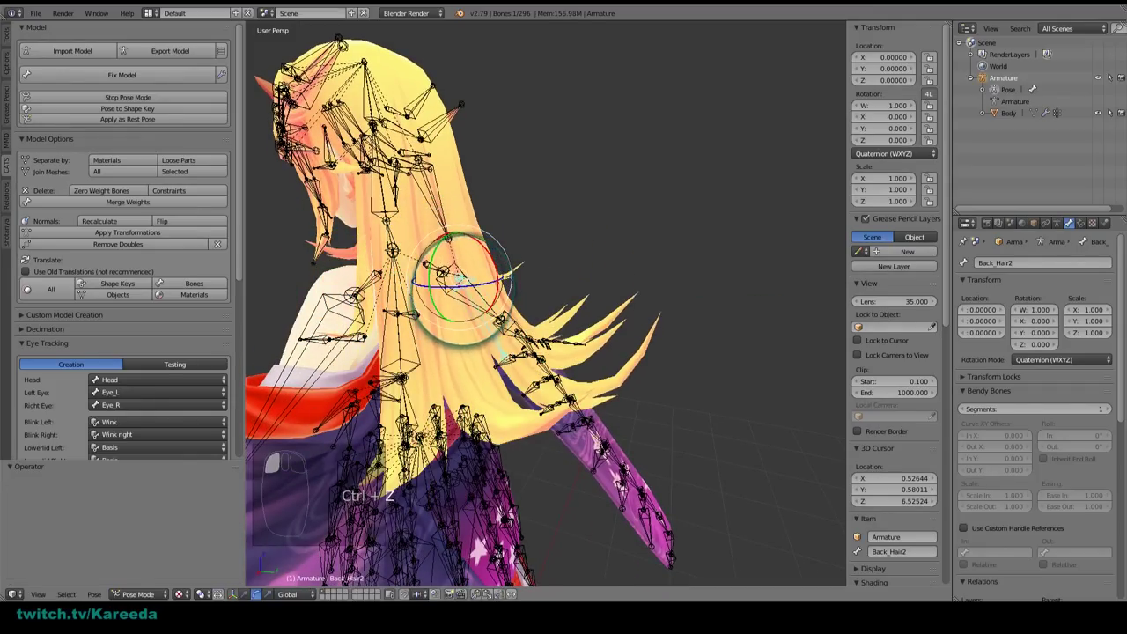
# Step: Deselect all pose bones and switch the armature to Object Mode
pyautogui.moveTo(462, 286); pyautogui.dragTo(166, 138, button='middle')
pyautogui.press('a')
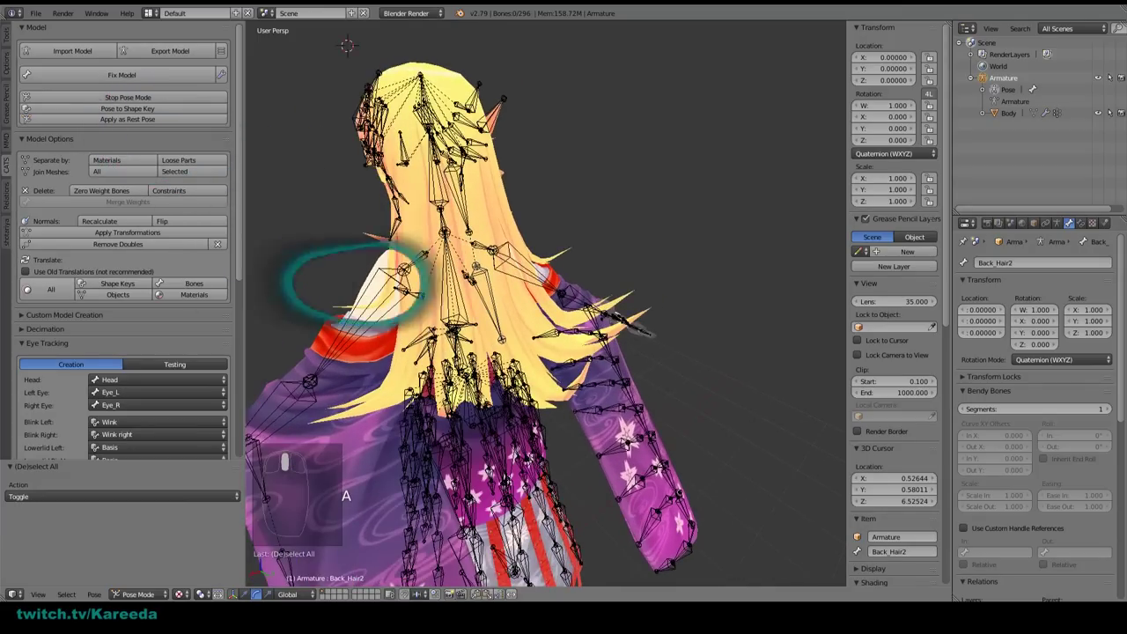
pyautogui.moveTo(352, 282); pyautogui.dragTo(462, 255, button='middle')
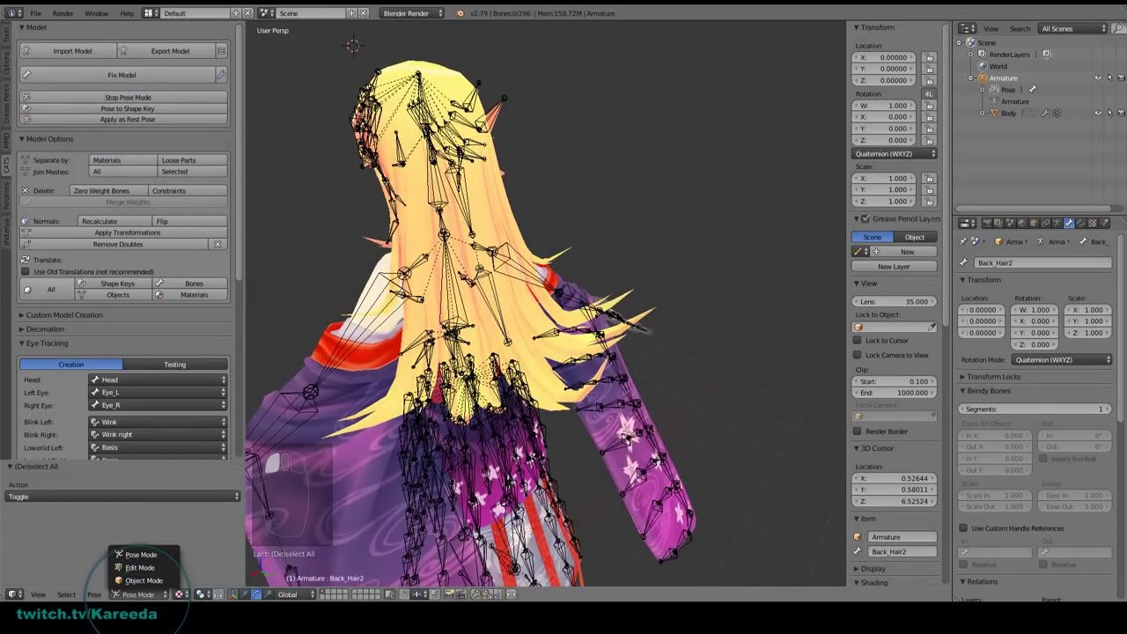
pyautogui.click(143, 581)
pyautogui.moveTo(440, 264); pyautogui.dragTo(508, 287, button='middle')
# Step: Select the Body mesh and show its mesh data with the vertex groups
pyautogui.click(1008, 112)
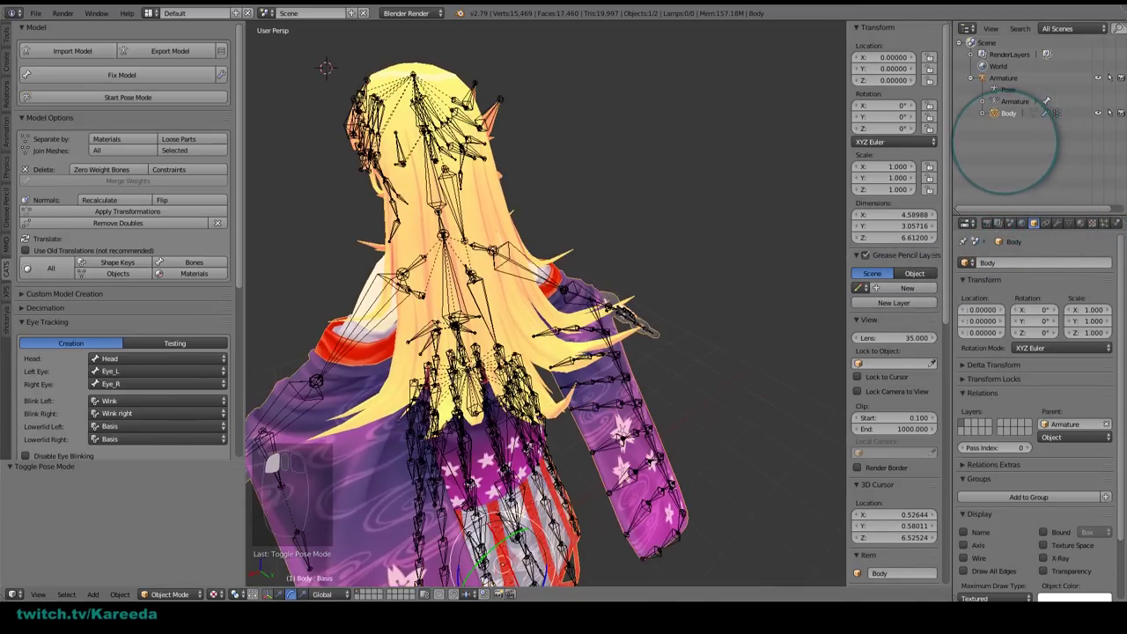
pyautogui.moveTo(951, 134); pyautogui.dragTo(855, 141)
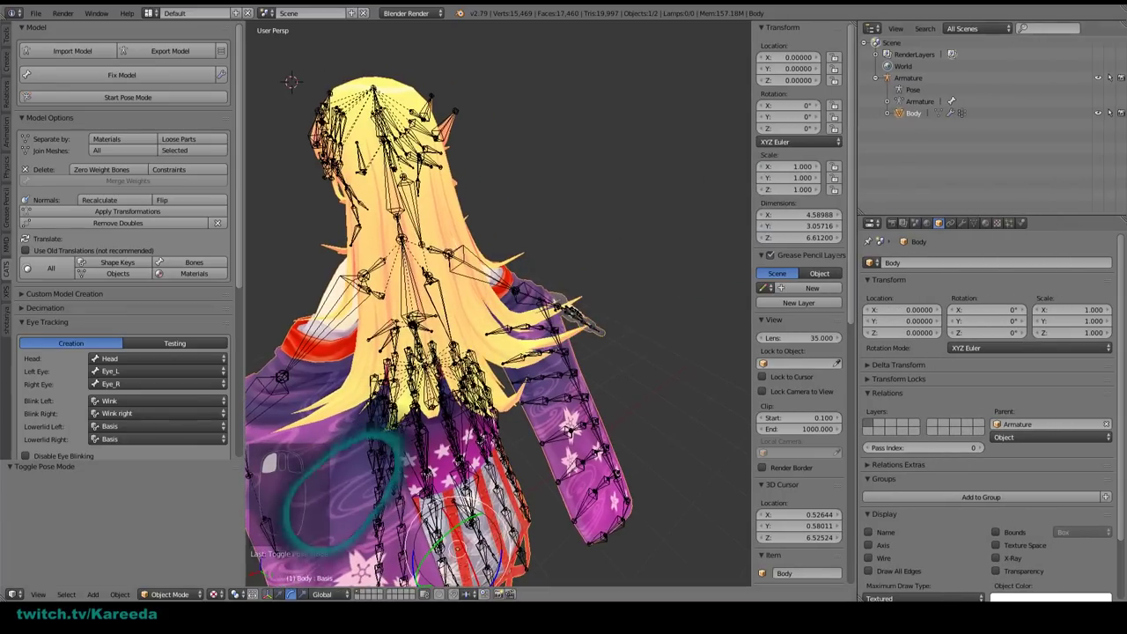
pyautogui.click(973, 222)
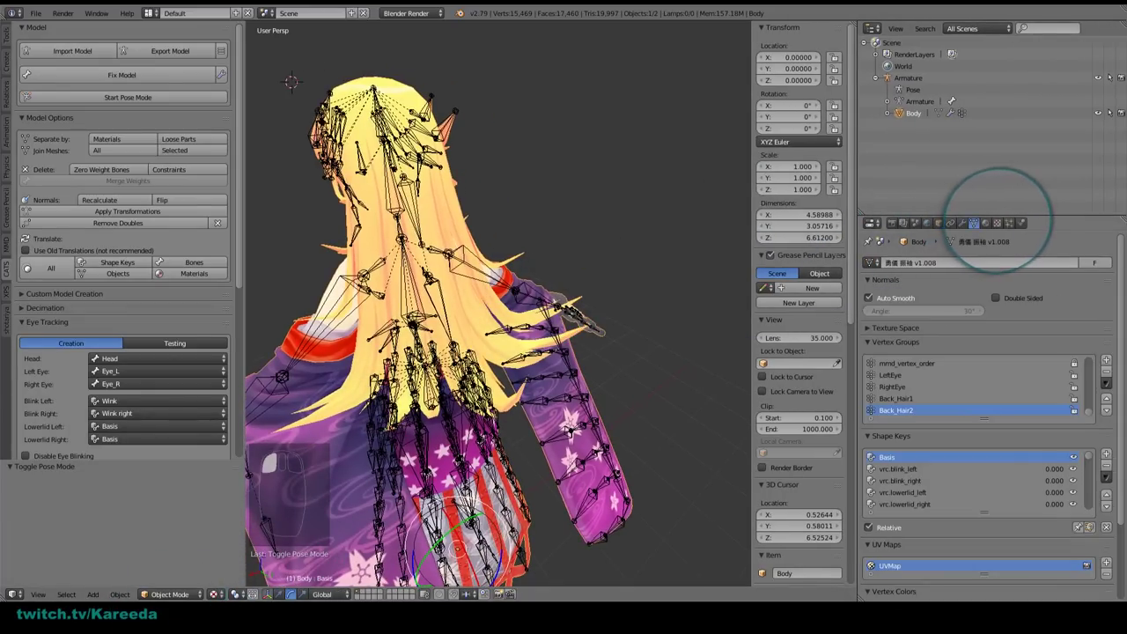
# Step: Enlarge the vertex group list, make Back_Hair1 the active group and switch the Body mesh to Weight Paint mode
pyautogui.moveTo(964, 419); pyautogui.dragTo(933, 455)
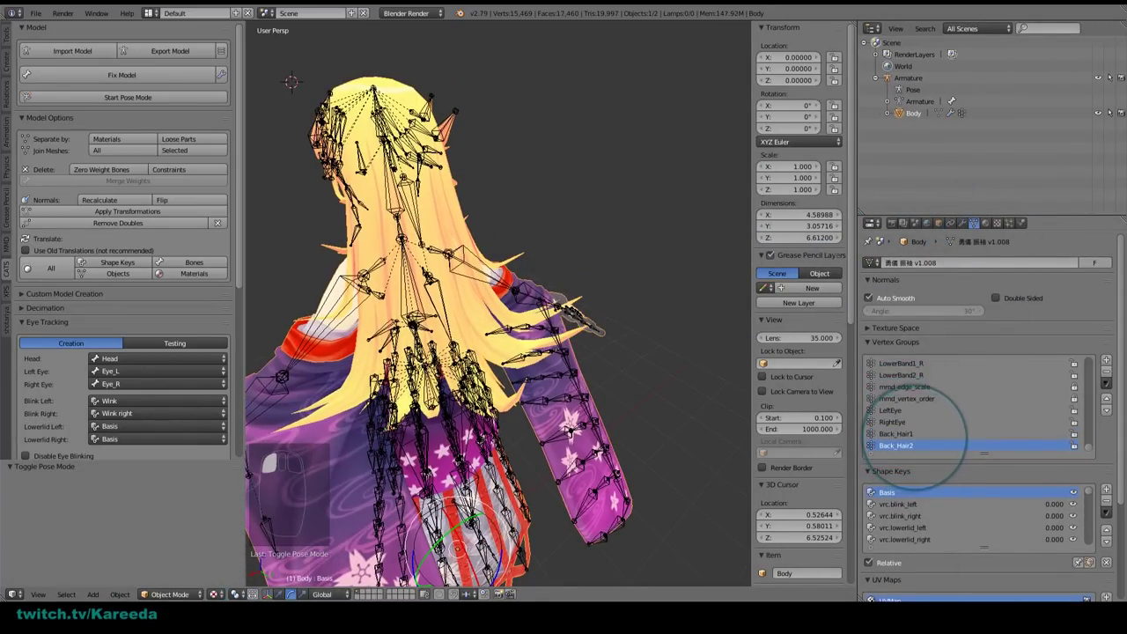
pyautogui.click(170, 594)
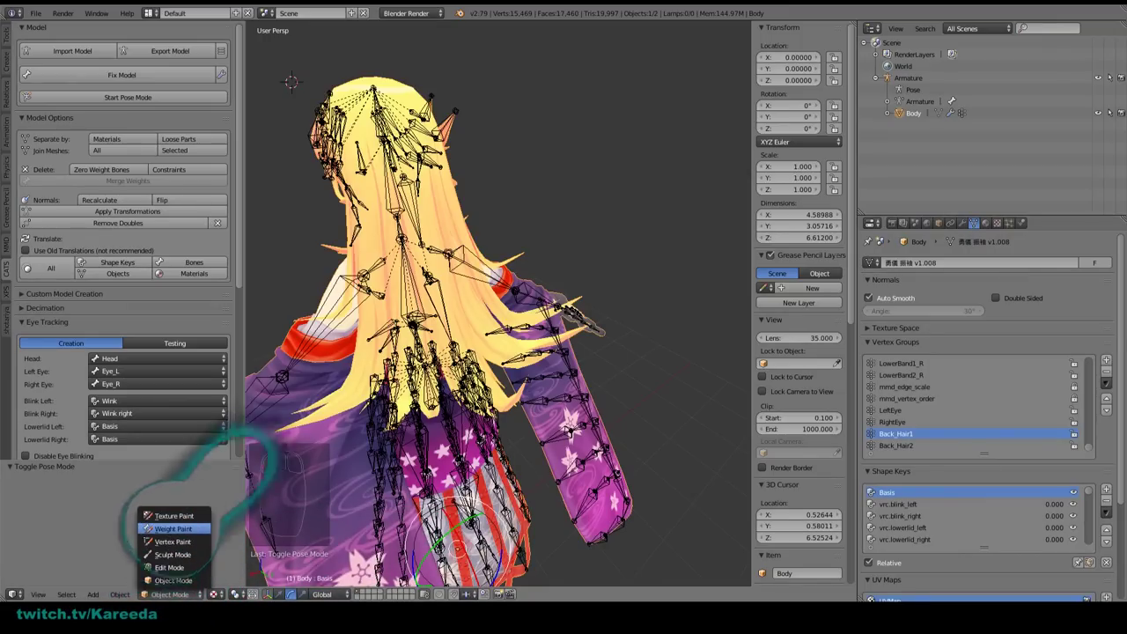
pyautogui.click(173, 528)
pyautogui.moveTo(412, 286)
pyautogui.mouseDown(button='middle')
pyautogui.moveTo(390, 201)
pyautogui.moveTo(573, 232)
pyautogui.moveTo(548, 215)
pyautogui.moveTo(352, 226)
pyautogui.moveTo(466, 239)
pyautogui.moveTo(863, 449)
pyautogui.mouseUp(button='middle')
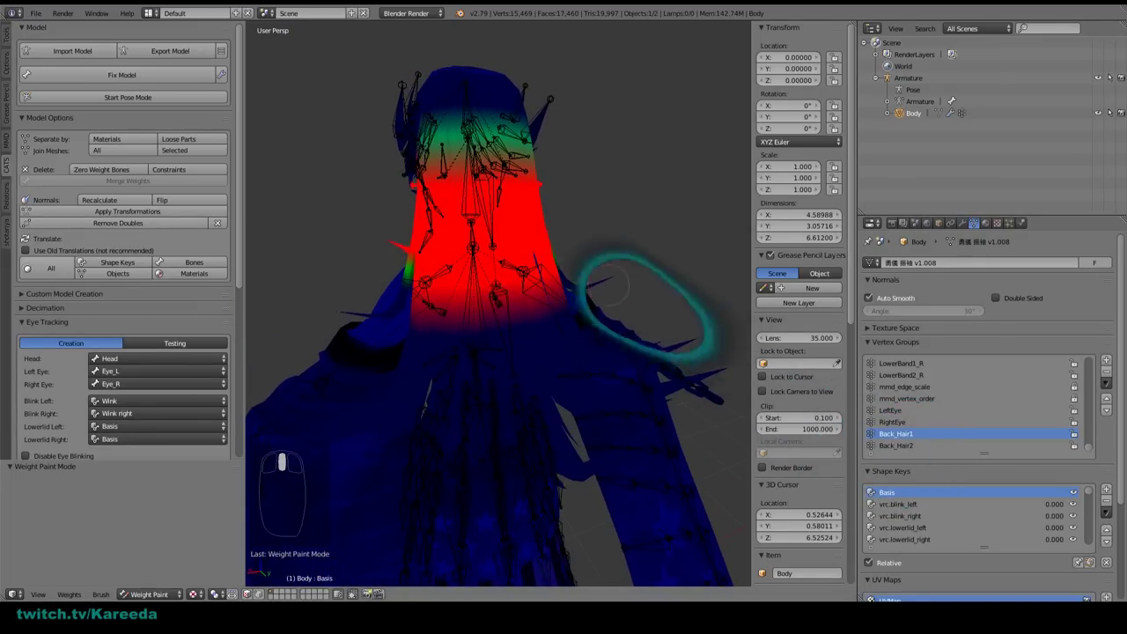
pyautogui.moveTo(562, 238); pyautogui.dragTo(522, 211, button='middle')
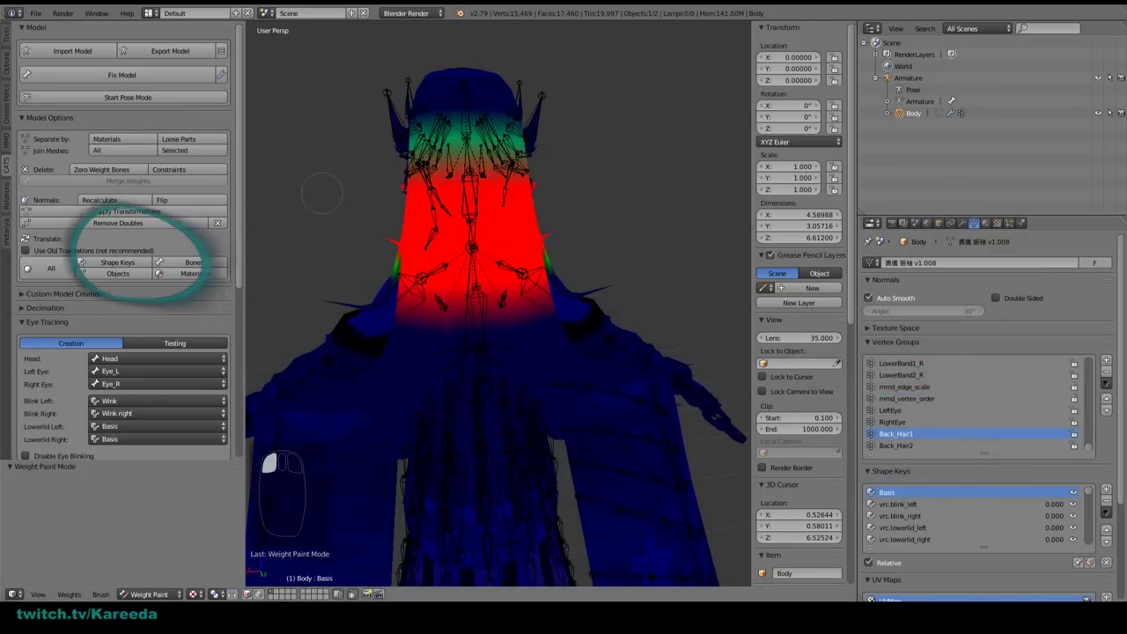
# Step: Lower the weights of the Back_Hair1 and Back_Hair2 vertex groups with Levels, using a gain of 0.750 for each
pyautogui.click(7, 37)
pyautogui.click(7, 35)
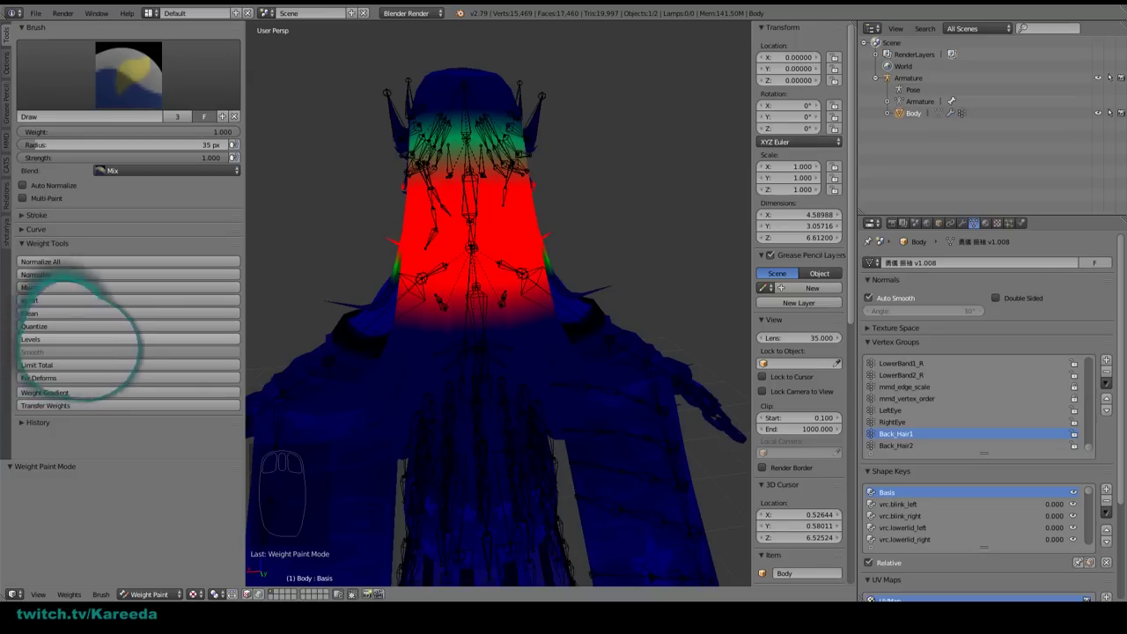
pyautogui.click(61, 339)
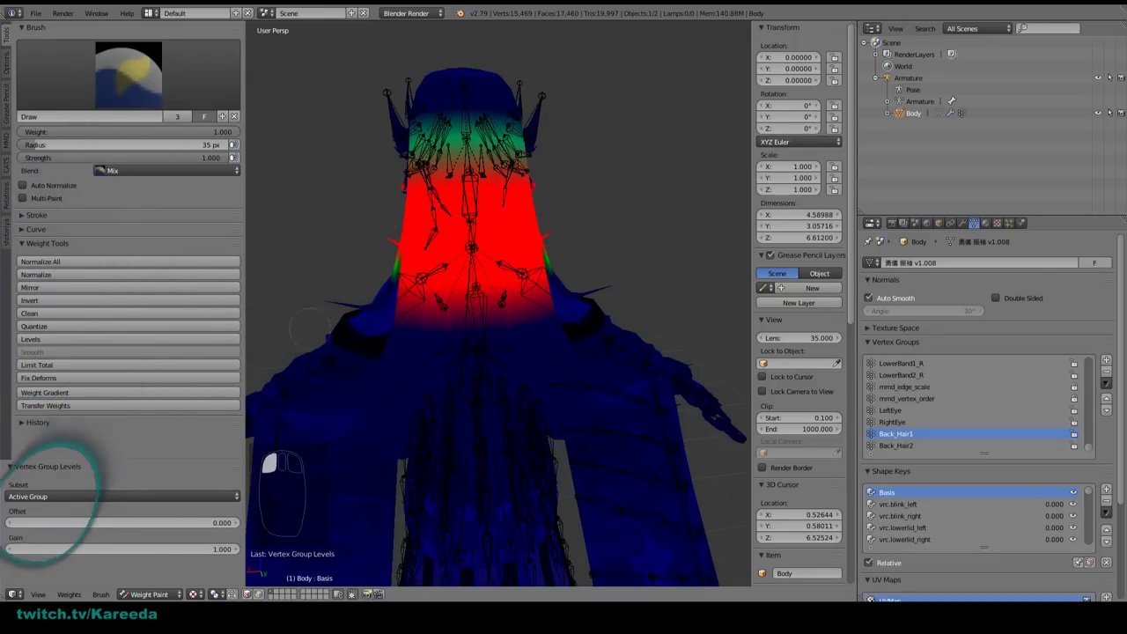
pyautogui.moveTo(201, 552); pyautogui.dragTo(470, 226)
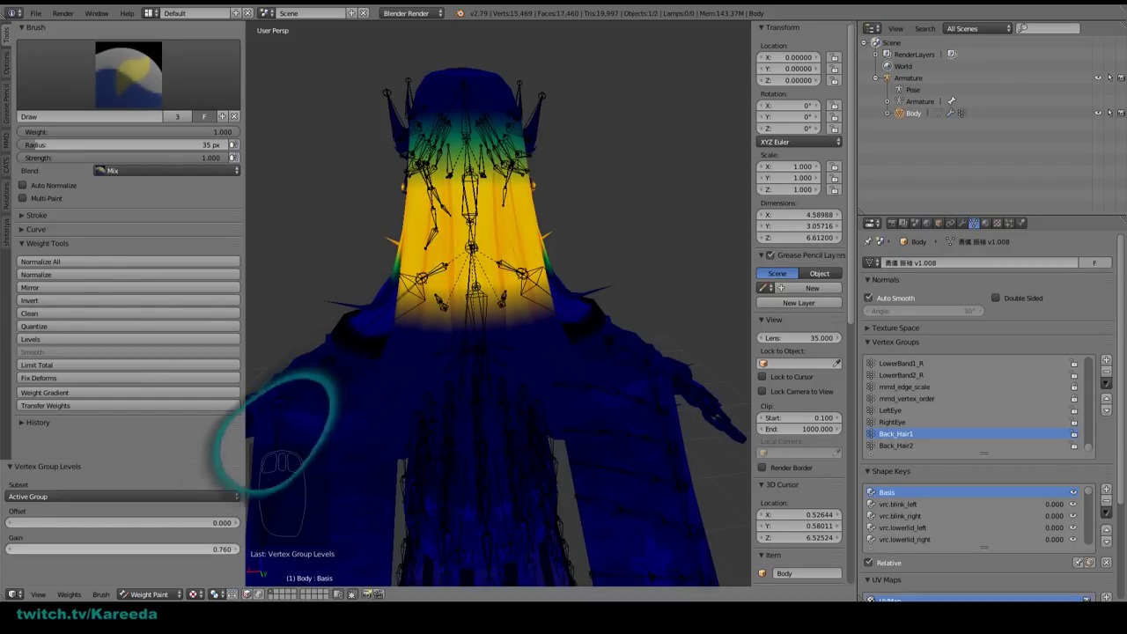
pyautogui.moveTo(202, 548); pyautogui.dragTo(465, 245)
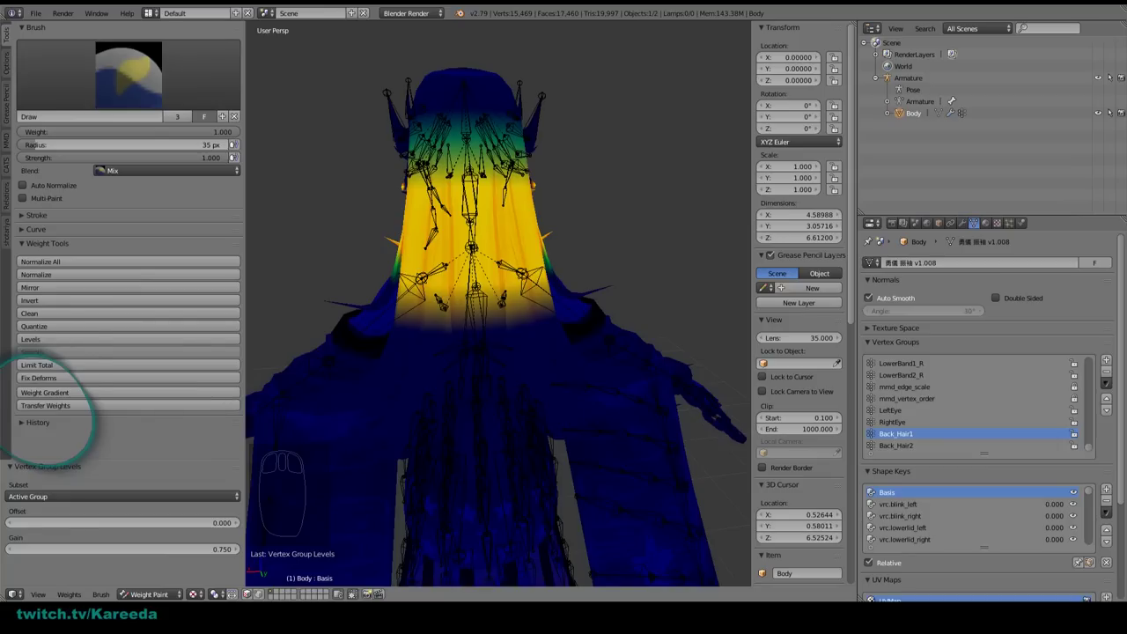
pyautogui.click(906, 446)
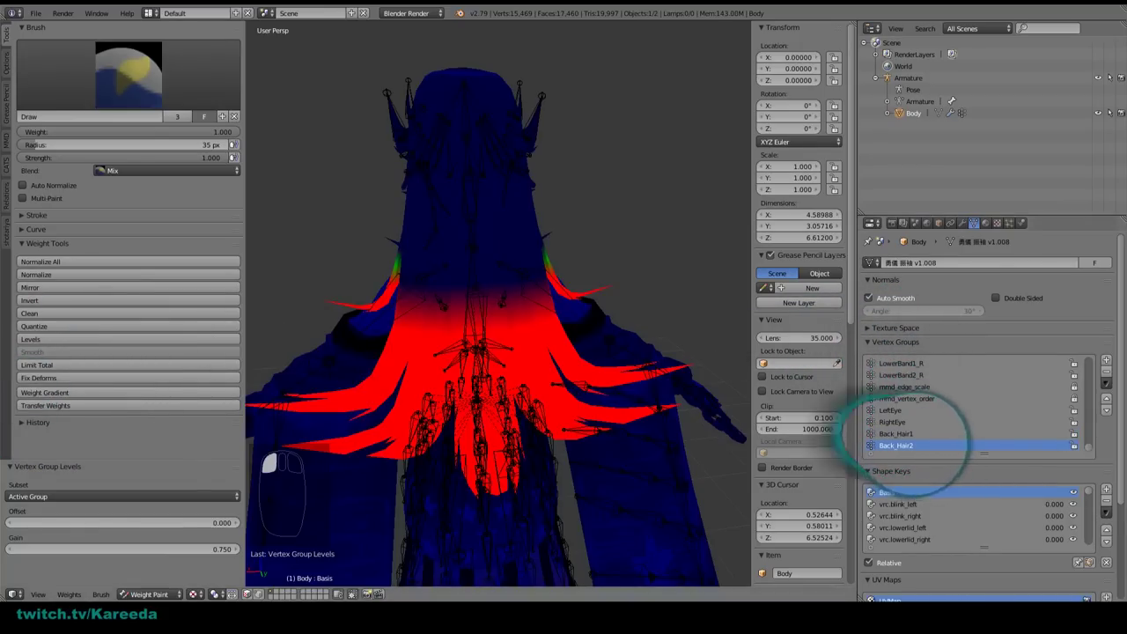
pyautogui.click(71, 339)
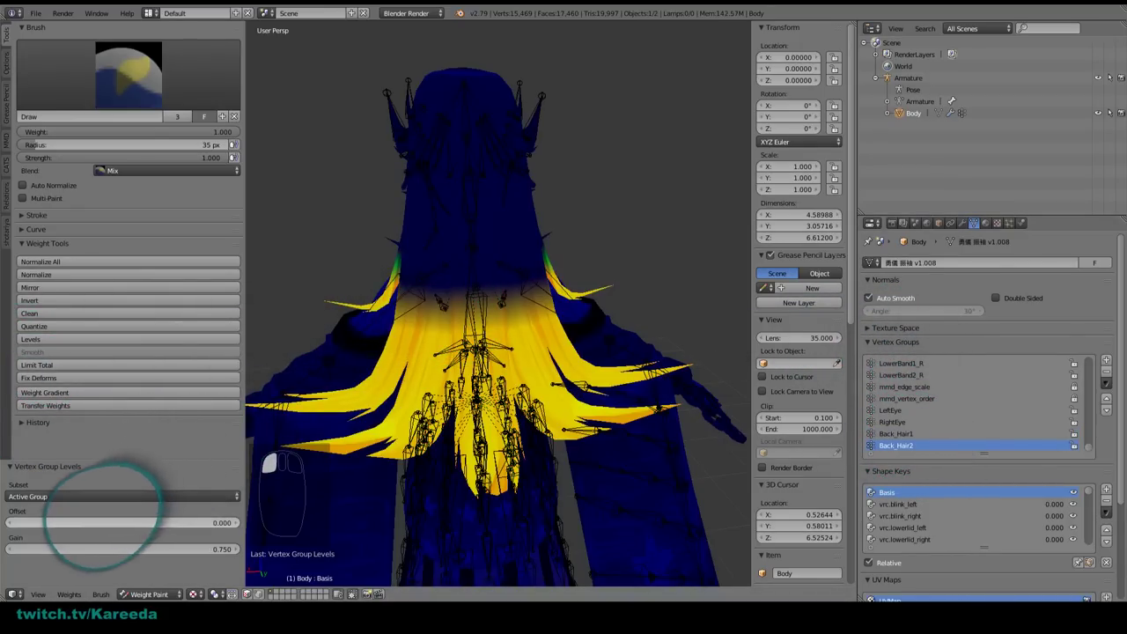
# Step: Choose the Blur brush and soften the Back_Hair1 weights along their lower boundary on the back hair
pyautogui.click(911, 433)
pyautogui.hotkey('ctrl', 'z')
pyautogui.click(911, 433)
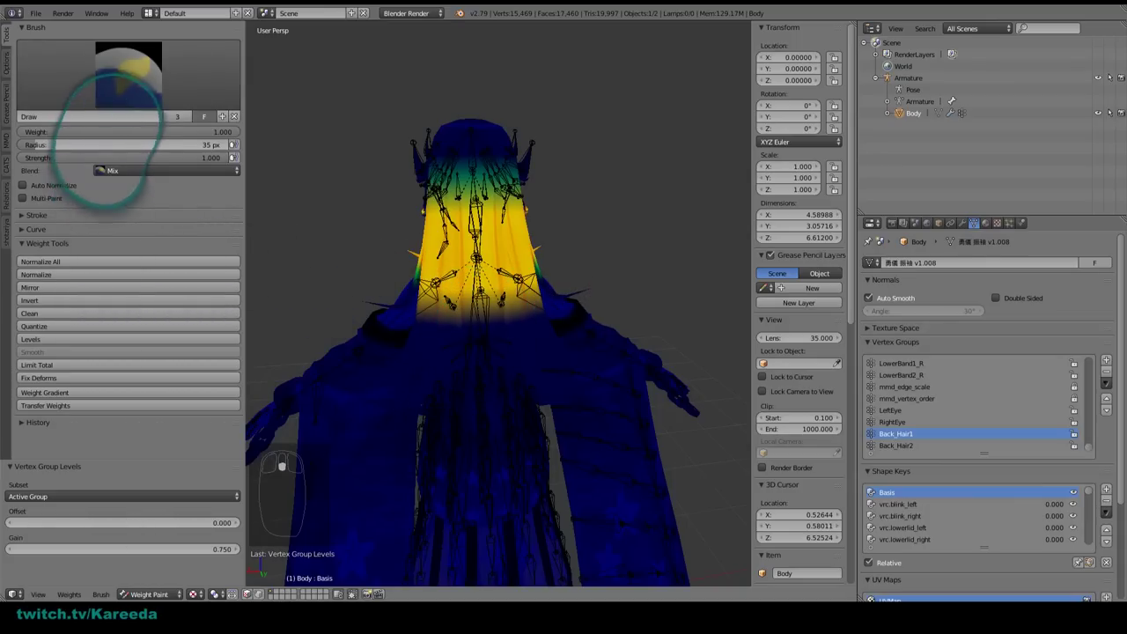
pyautogui.click(128, 84)
pyautogui.click(101, 145)
pyautogui.scroll(-8, 304, 220)
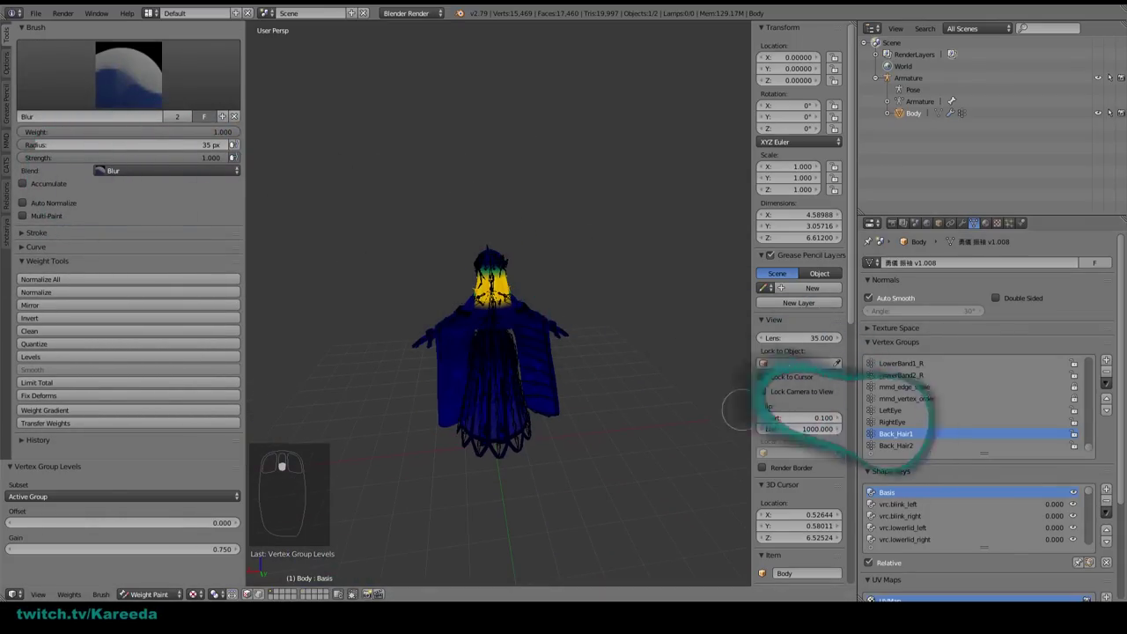
pyautogui.hotkey('ctrl', 'z')
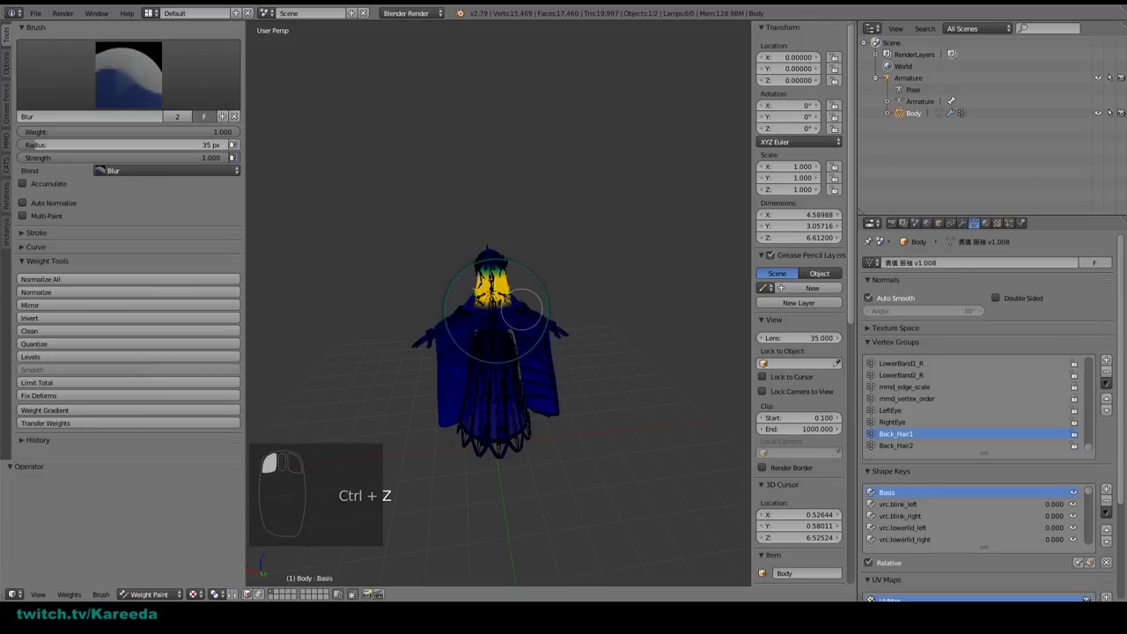
pyautogui.scroll(8, 521, 319)
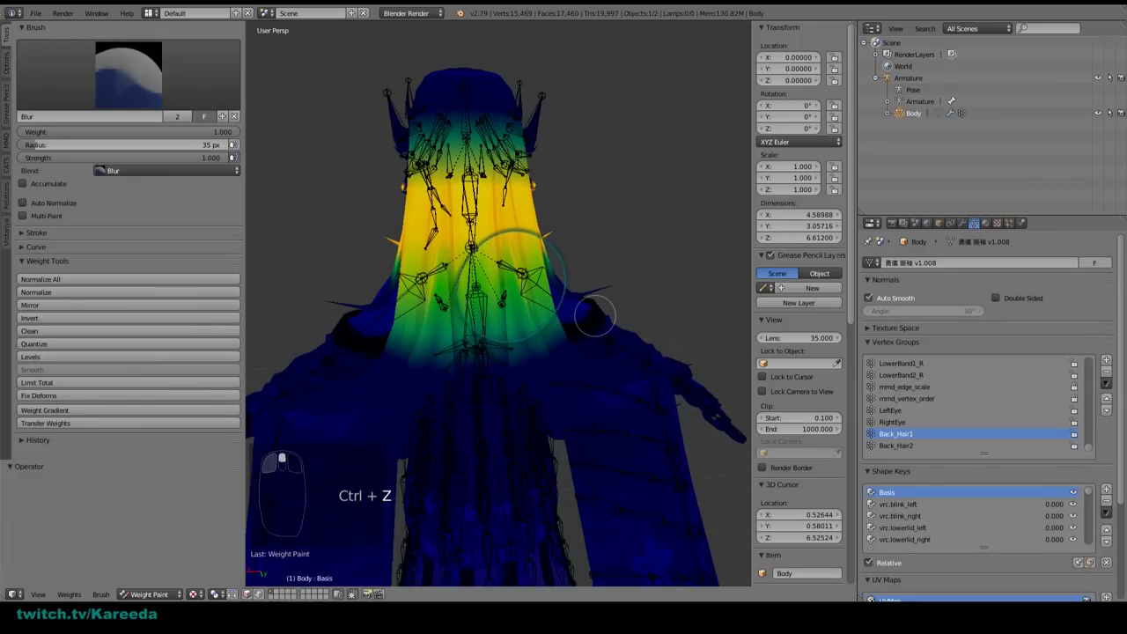
# Step: Blur the upper boundary of the Back_Hair2 weights so they blend into the upper back hair
pyautogui.click(907, 446)
pyautogui.scroll(-5, 569, 276)
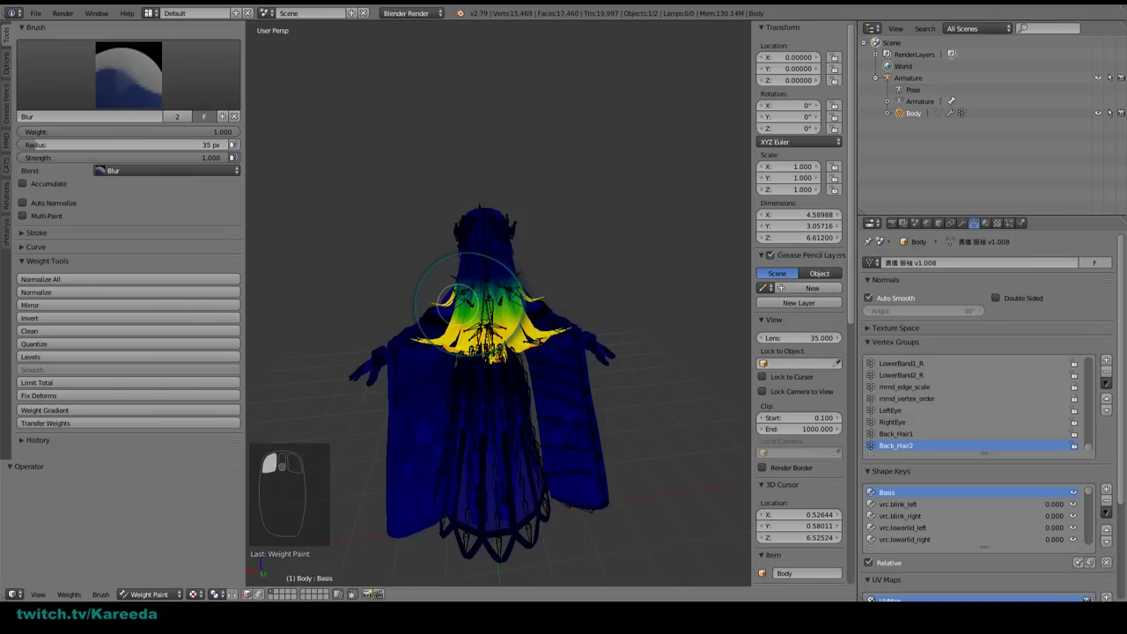
pyautogui.scroll(5, 553, 299)
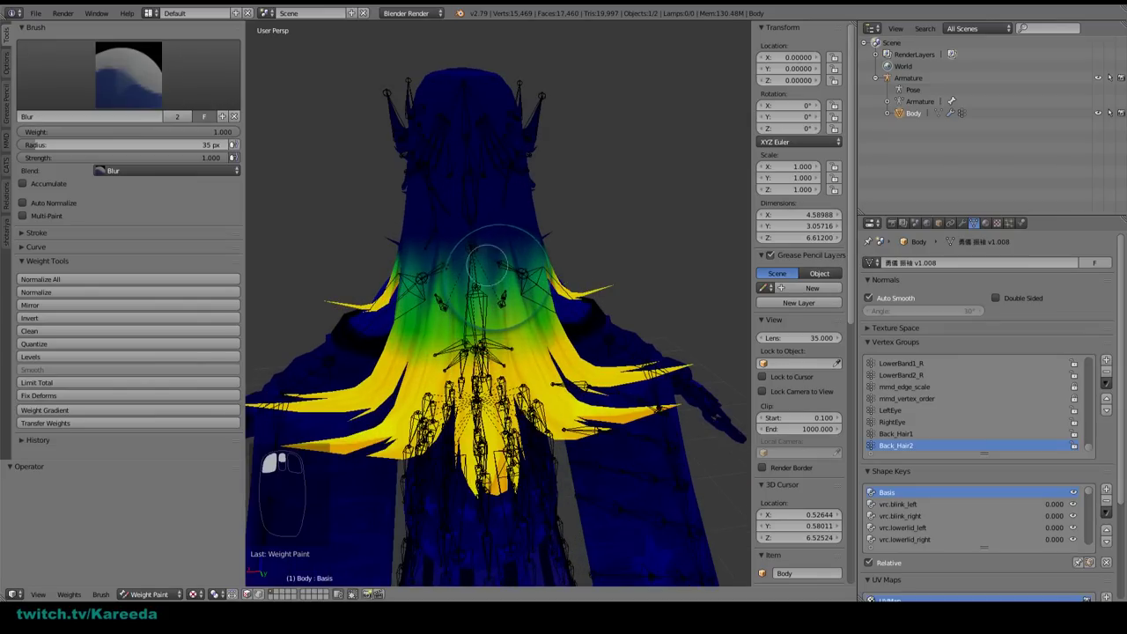
pyautogui.scroll(-5, 528, 271)
pyautogui.moveTo(624, 272)
pyautogui.mouseDown(button='middle')
pyautogui.moveTo(702, 270)
pyautogui.moveTo(605, 273)
pyautogui.mouseUp(button='middle')
pyautogui.scroll(5, 605, 274)
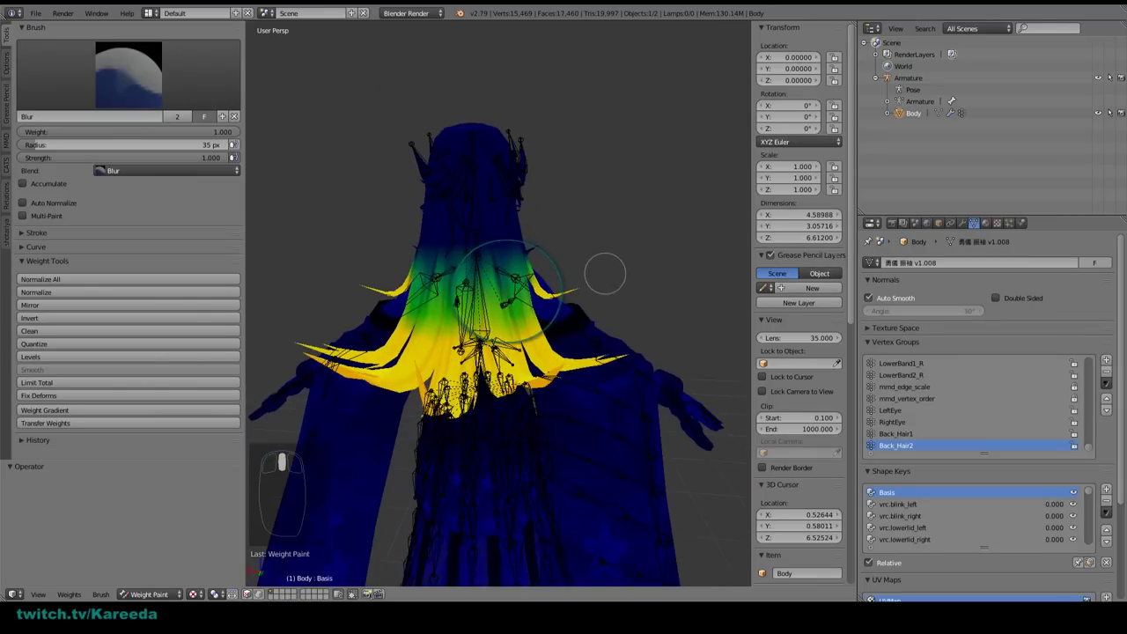
# Step: Select the vertices assigned to Back_Hair2 in Edit Mode, inspect how far they reach, and return to Weight Paint mode
pyautogui.press('Tab')
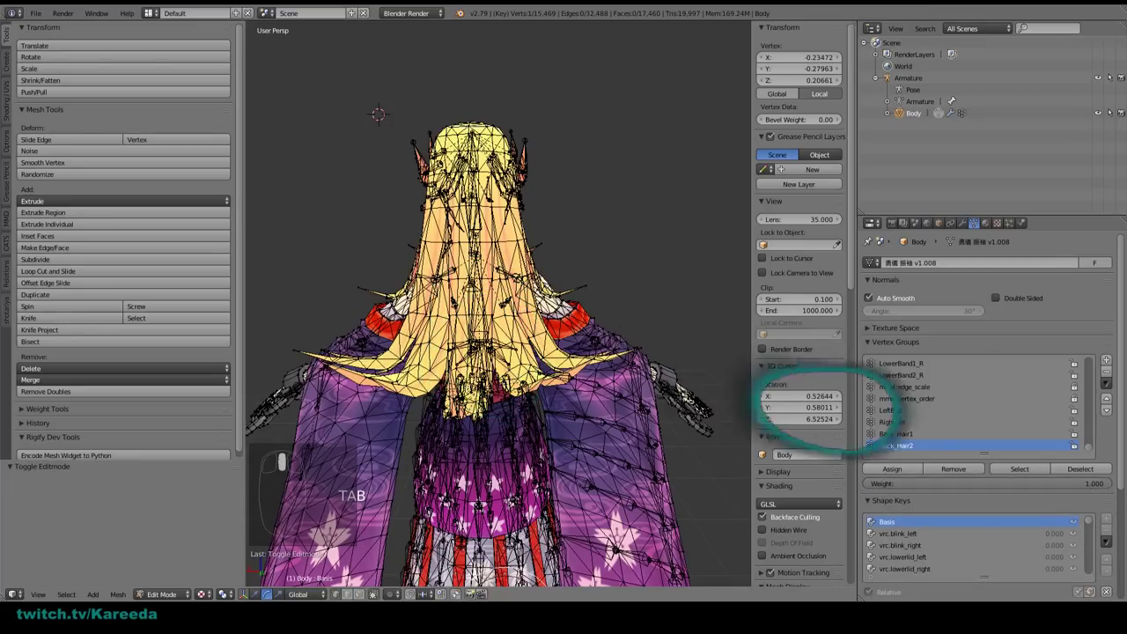
pyautogui.click(1019, 469)
pyautogui.moveTo(490, 297); pyautogui.dragTo(818, 415, button='middle')
pyautogui.scroll(5, 466, 303)
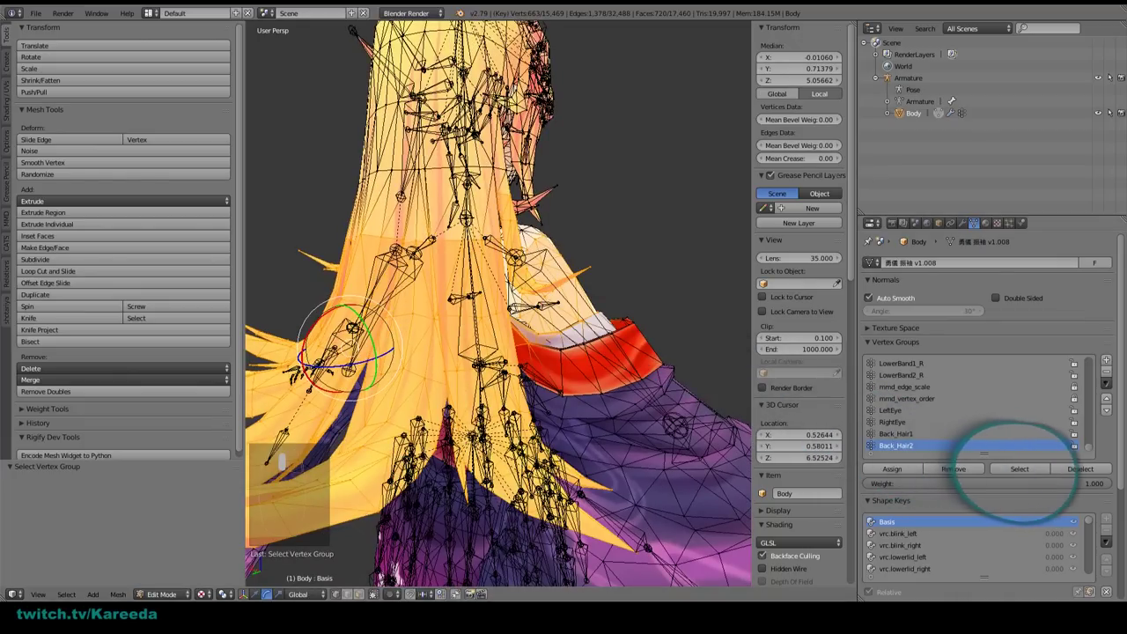
pyautogui.moveTo(677, 426); pyautogui.dragTo(502, 289, button='middle')
pyautogui.press('Tab')
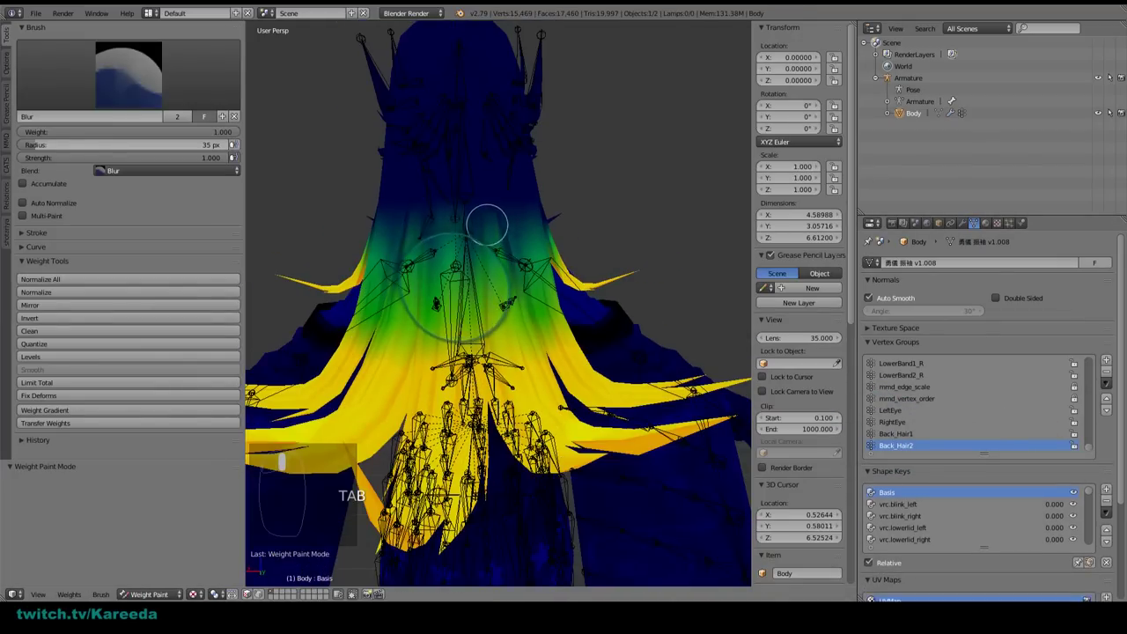
# Step: Clean the Back_Hair2 vertex group with a limit of 0.050
pyautogui.scroll(-2, 490, 221)
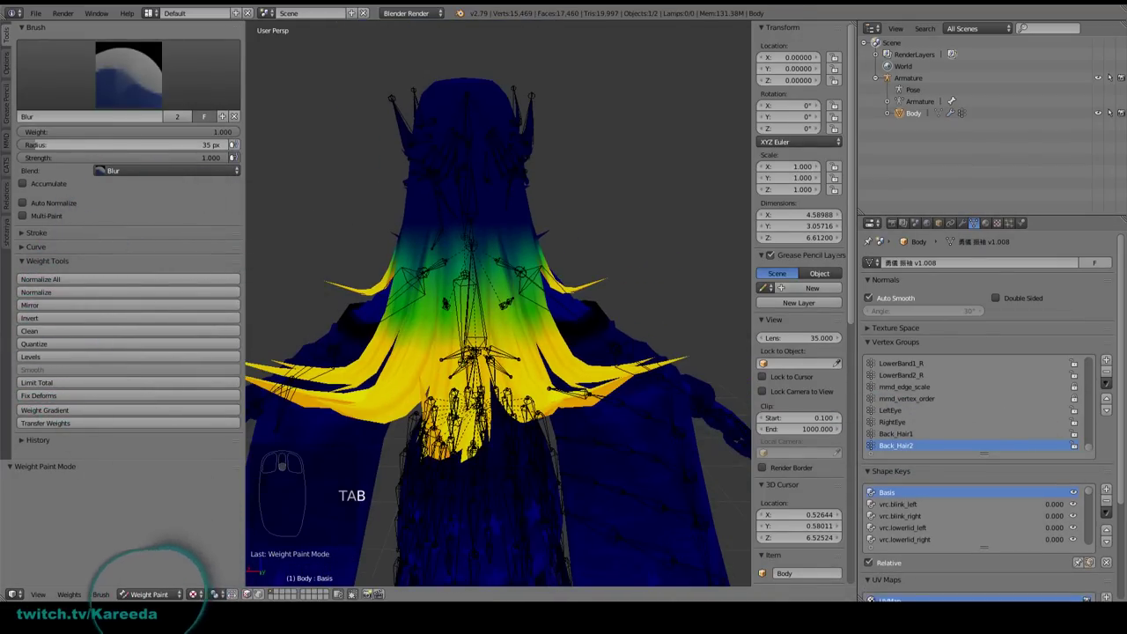
pyautogui.click(52, 332)
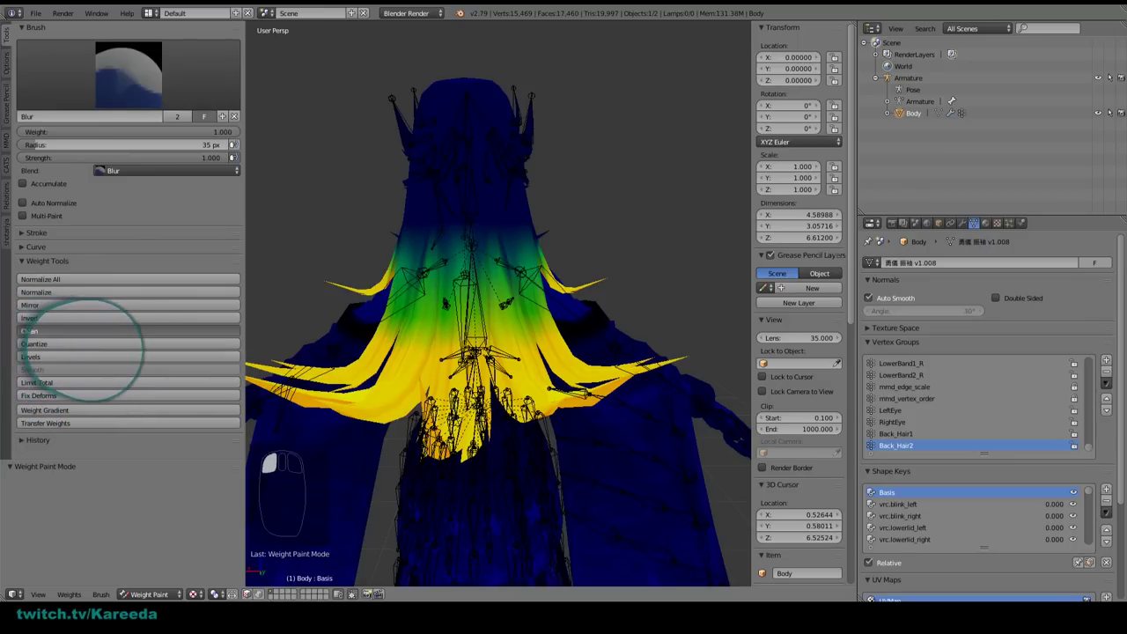
pyautogui.click(236, 523)
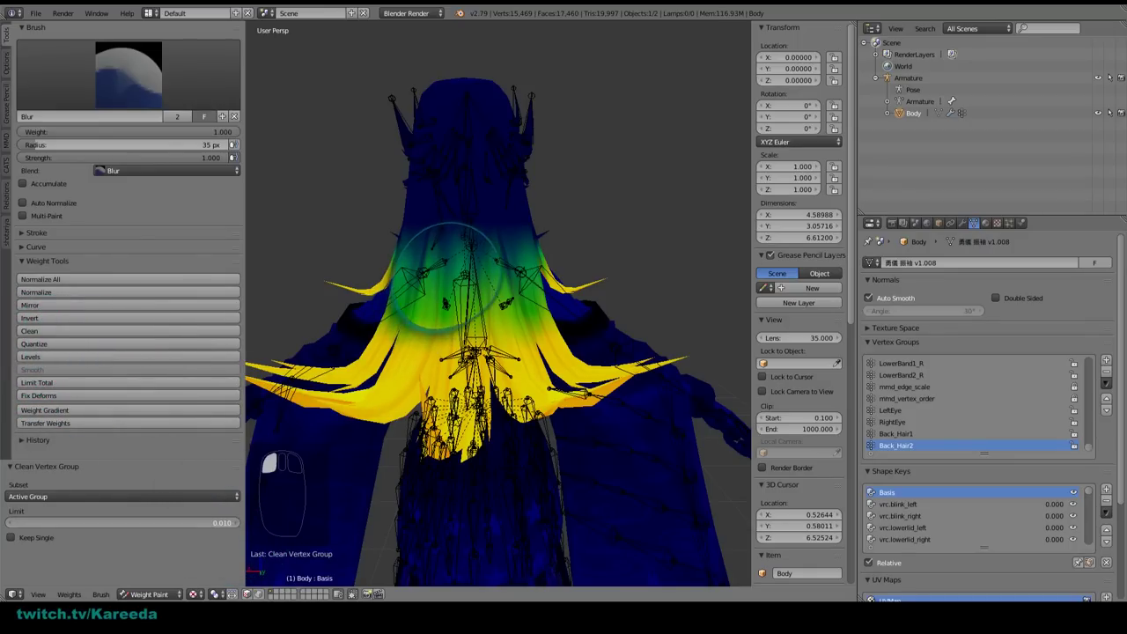
pyautogui.click(236, 523)
pyautogui.click(236, 523)
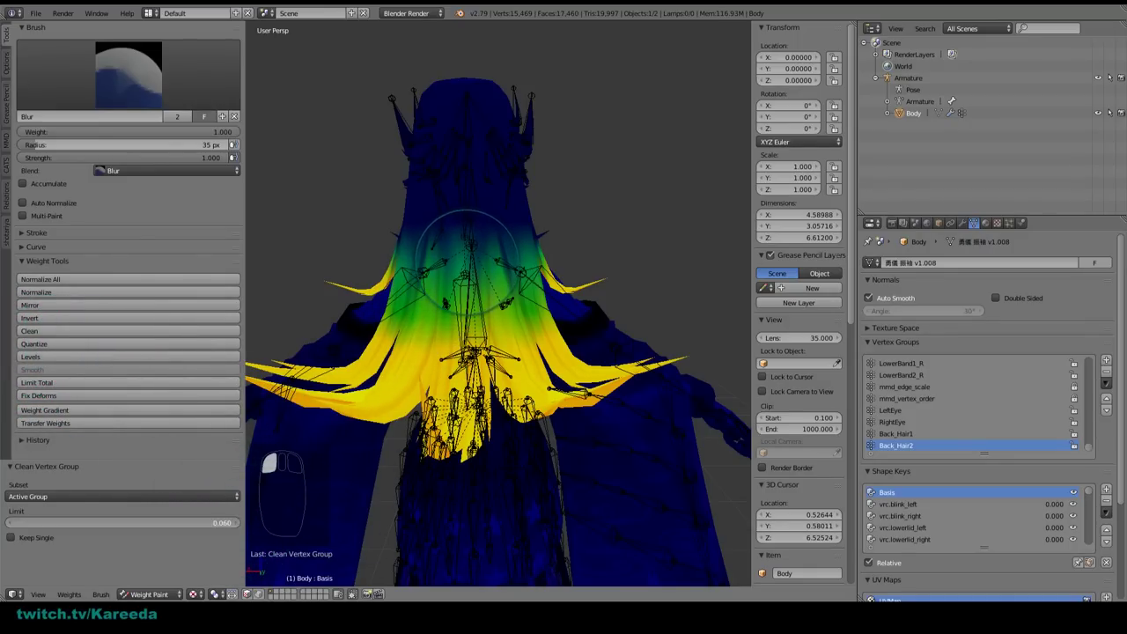
pyautogui.click(11, 523)
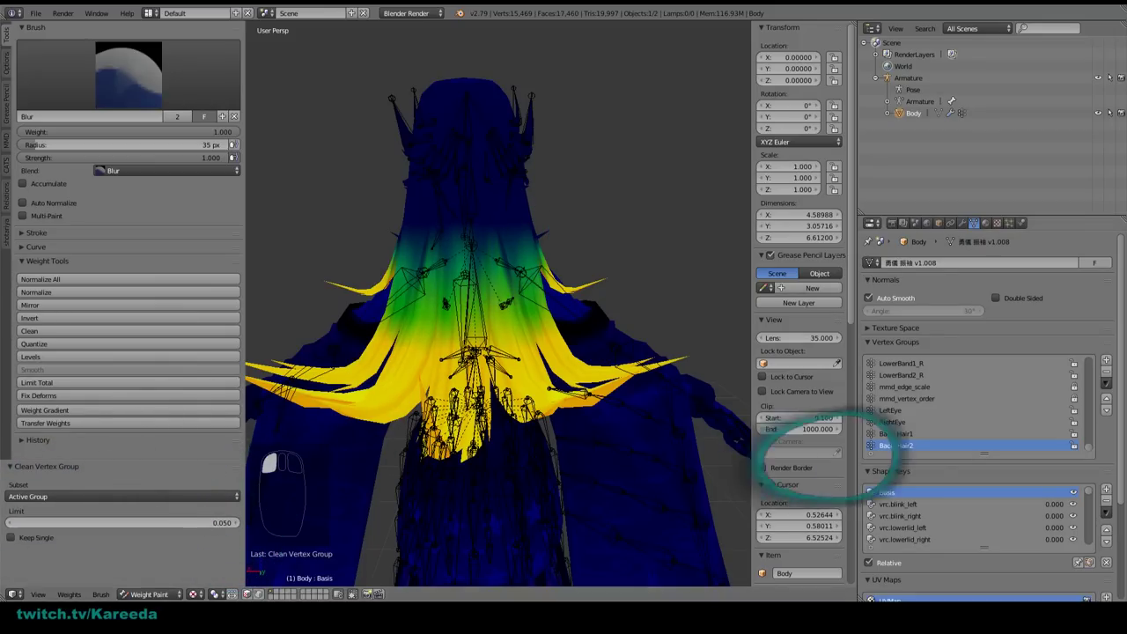
# Step: Inspect the vertices assigned to Back_Hair1 by selecting the group in Edit Mode, and return to Weight Paint mode
pyautogui.click(895, 433)
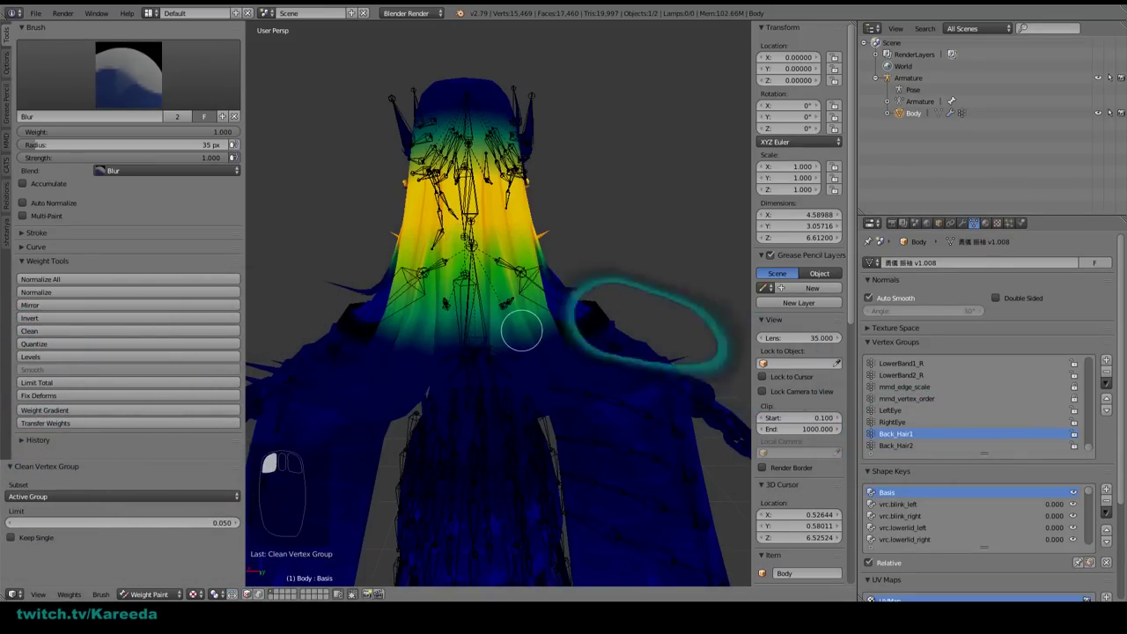
pyautogui.press('Tab')
pyautogui.press('a')
pyautogui.press('a')
pyautogui.click(1019, 468)
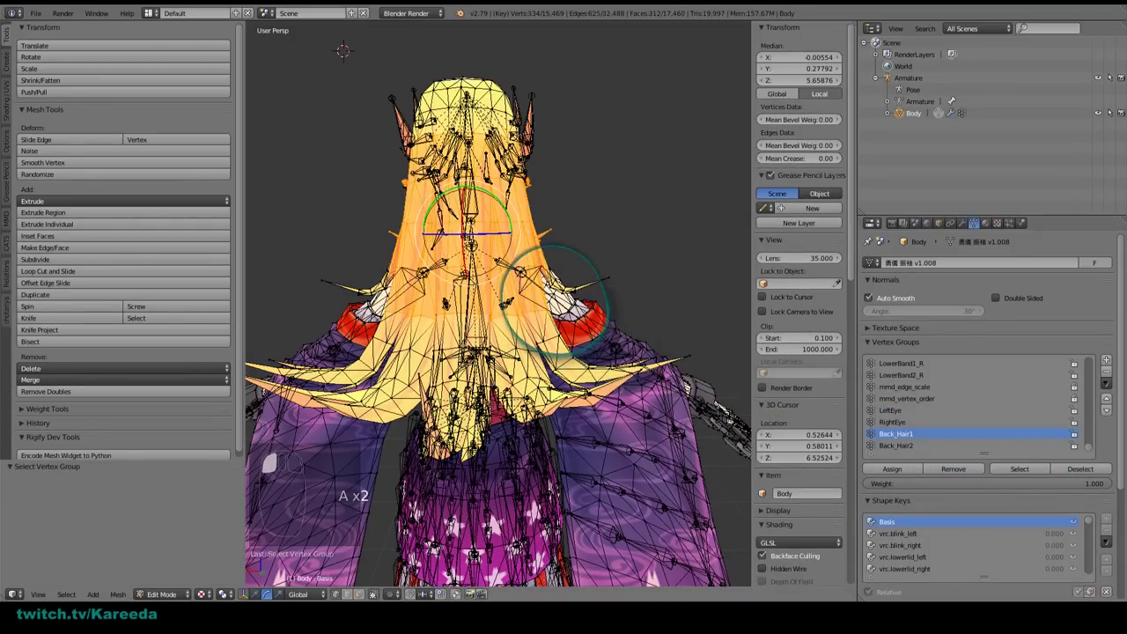
pyautogui.moveTo(578, 264); pyautogui.dragTo(518, 236, button='middle')
pyautogui.scroll(3, 498, 302)
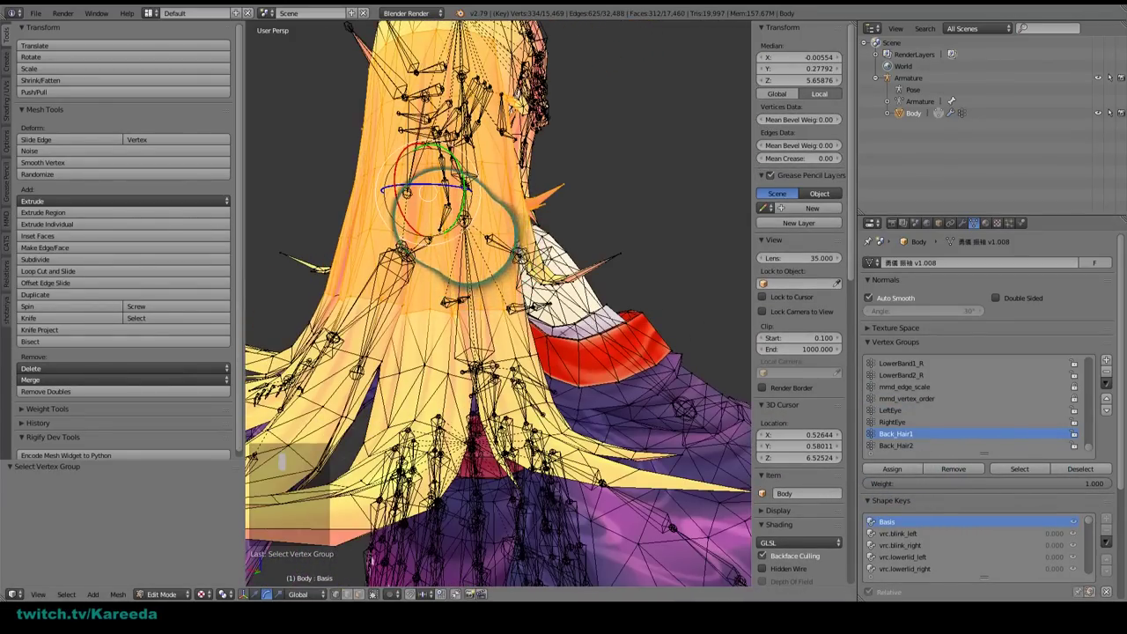
pyautogui.press('Tab')
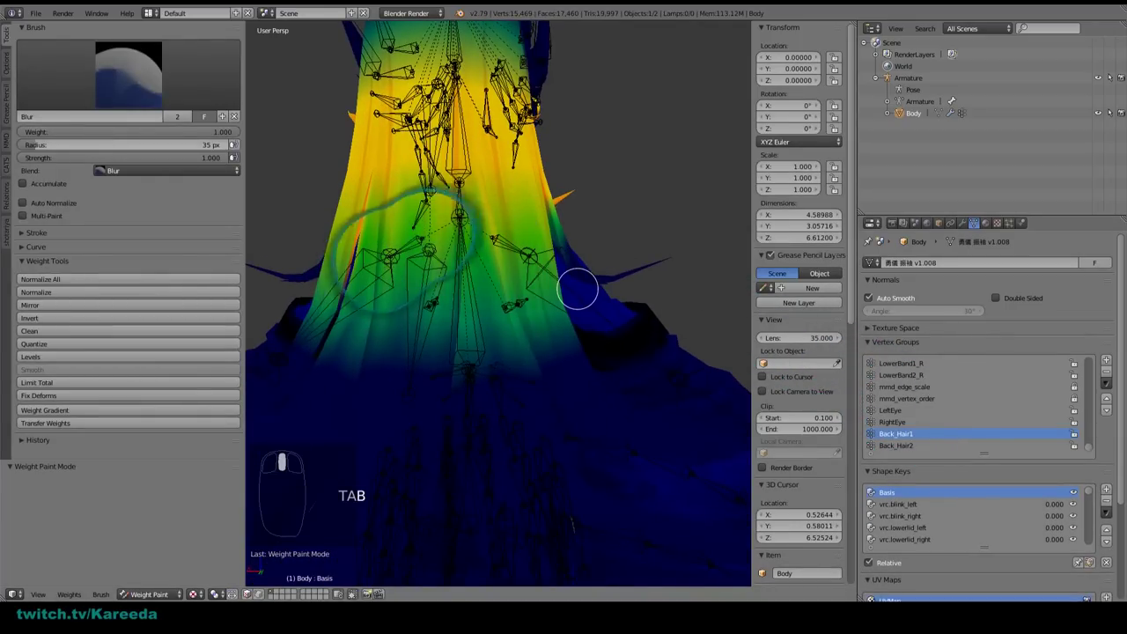
pyautogui.scroll(-4, 576, 291)
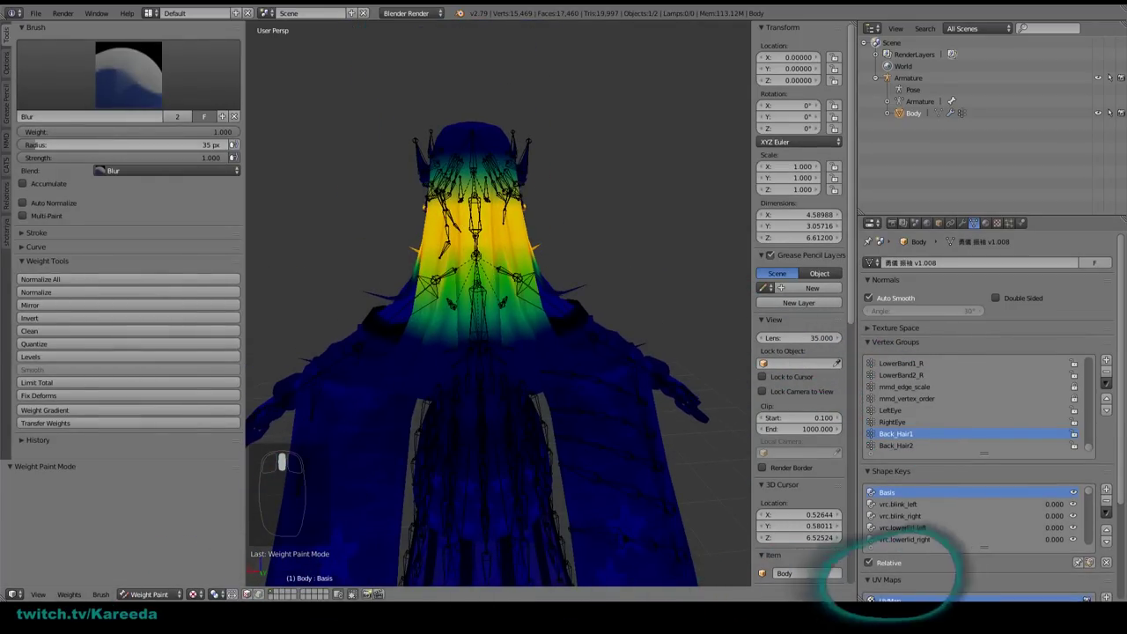
# Step: Switch the Body mesh back to Object Mode and start Pose Mode on the armature with the CATS tools
pyautogui.click(6, 167)
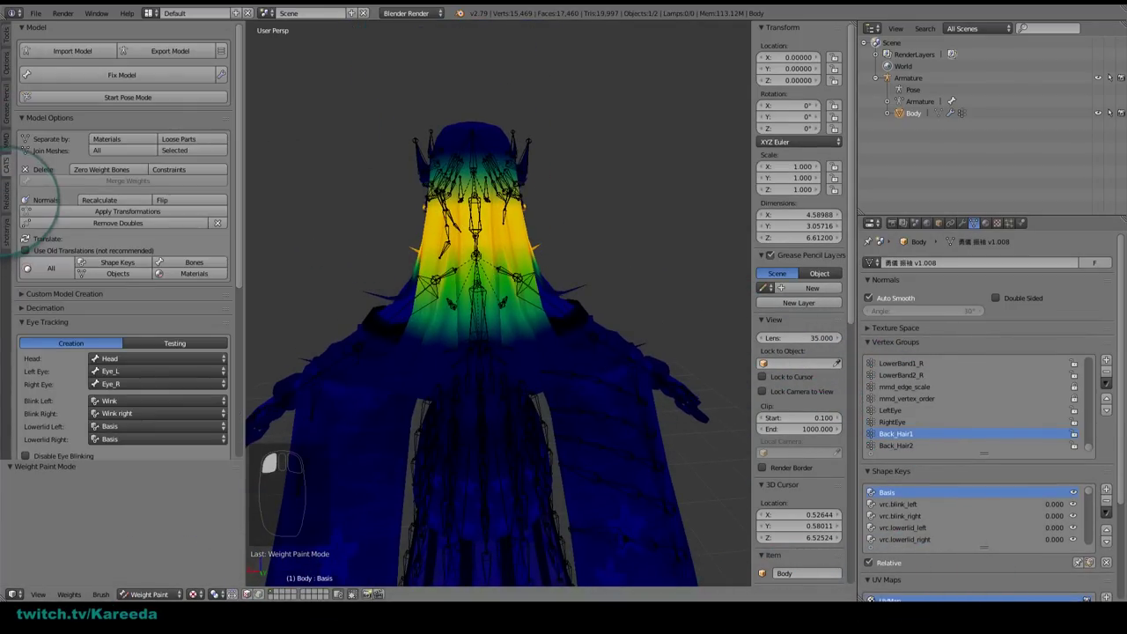
pyautogui.click(149, 594)
pyautogui.click(151, 580)
pyautogui.moveTo(425, 255); pyautogui.dragTo(458, 227, button='middle')
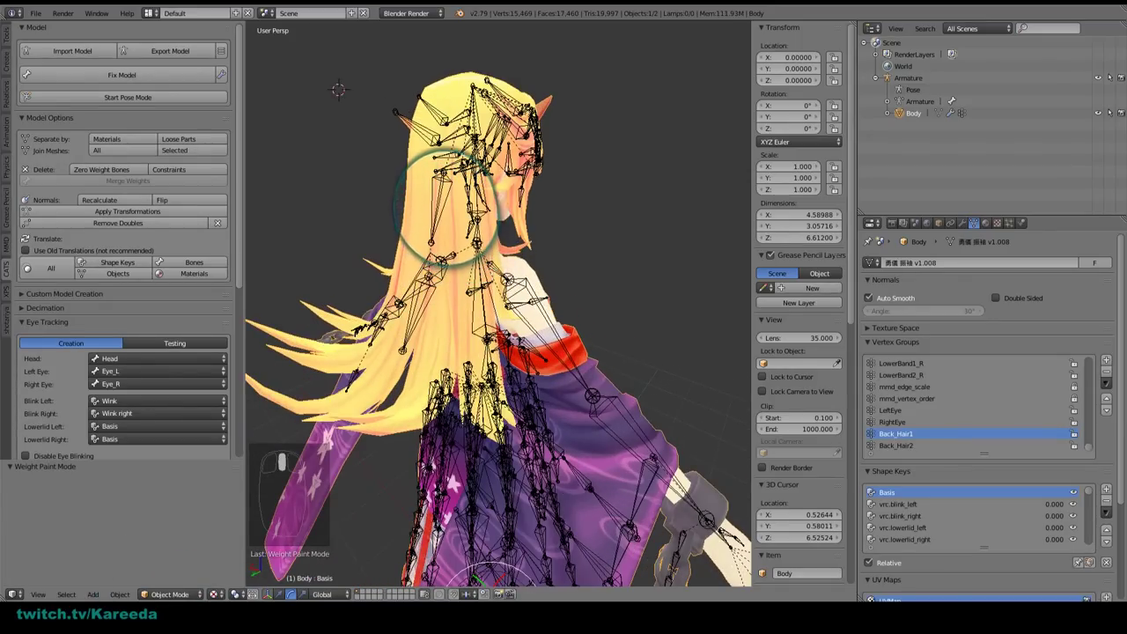
pyautogui.click(176, 97)
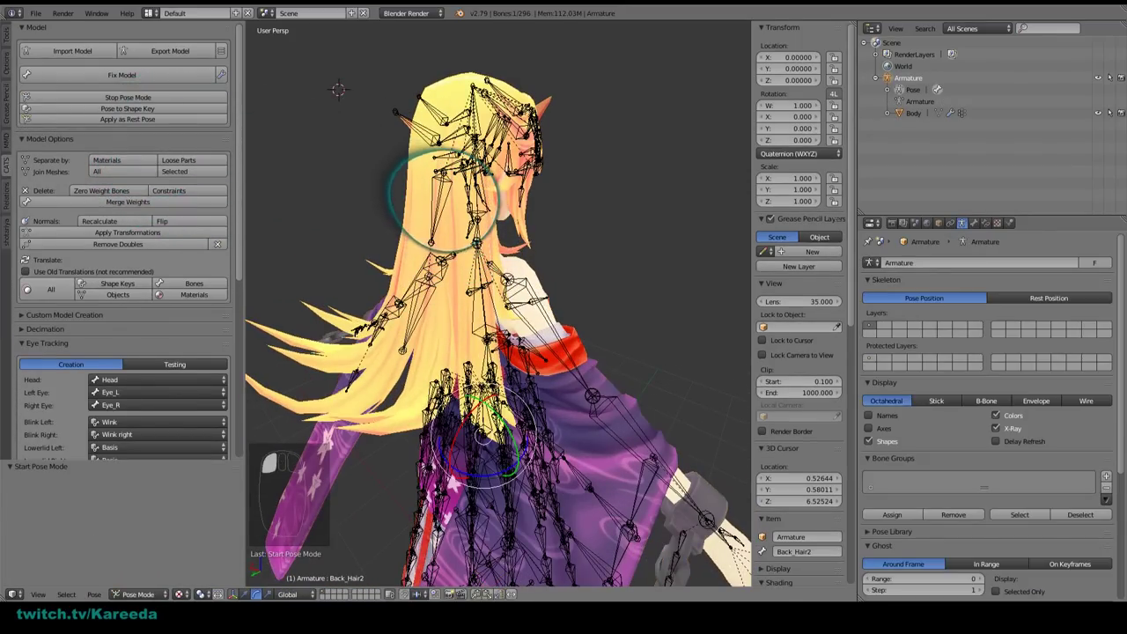
# Step: Test-rotate the Back_Hair1 bone around the Y axis to check the softened hair weights, and undo the rotation
pyautogui.click(447, 183)
pyautogui.press('r')
pyautogui.press('y')
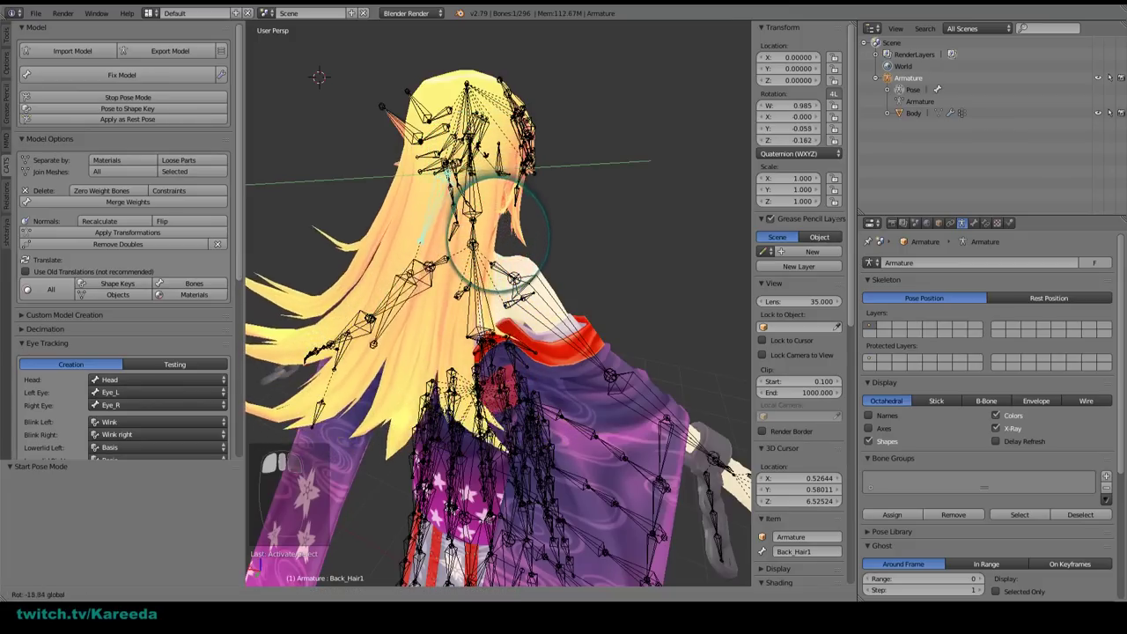
pyautogui.hotkey('ctrl', 'z')
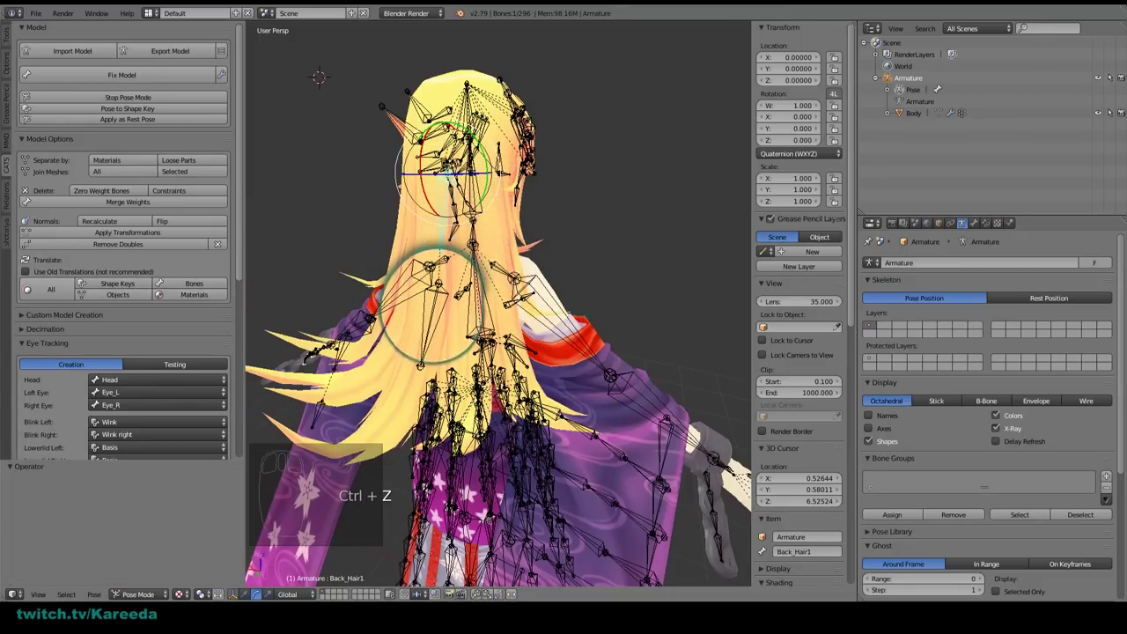
# Step: Test-rotate the Back_Hair2 bone about -20.2° around the Y axis to check the lower hair weights, and undo the rotation
pyautogui.moveTo(471, 267); pyautogui.dragTo(514, 275)
pyautogui.moveTo(515, 275); pyautogui.dragTo(563, 276, button='middle')
pyautogui.moveTo(414, 280); pyautogui.dragTo(517, 267, button='middle')
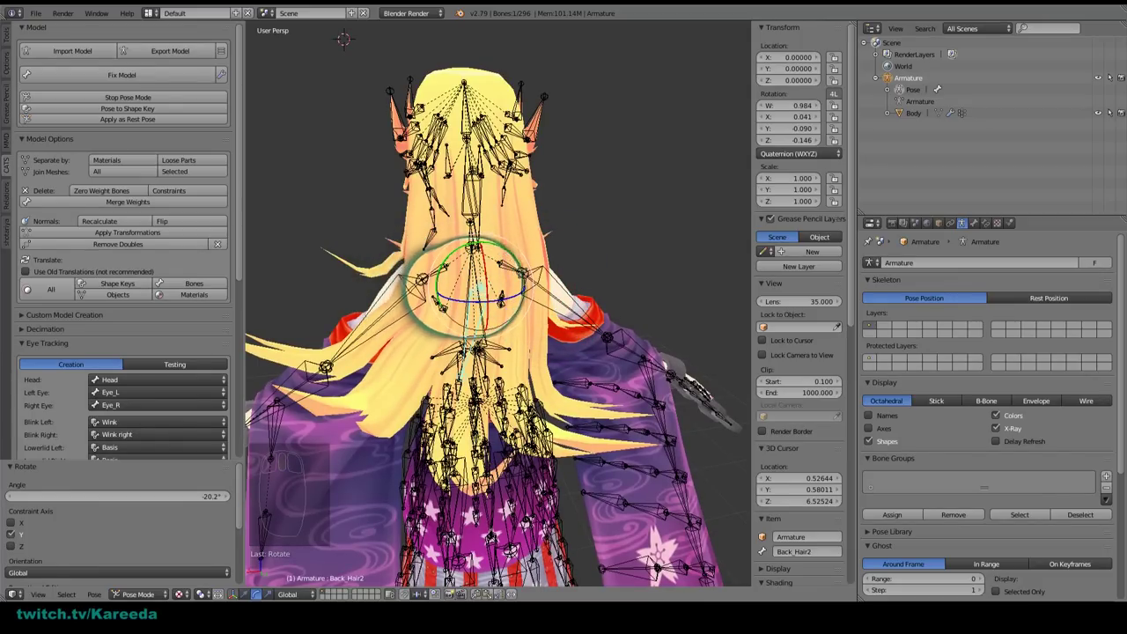
pyautogui.hotkey('ctrl', 'z')
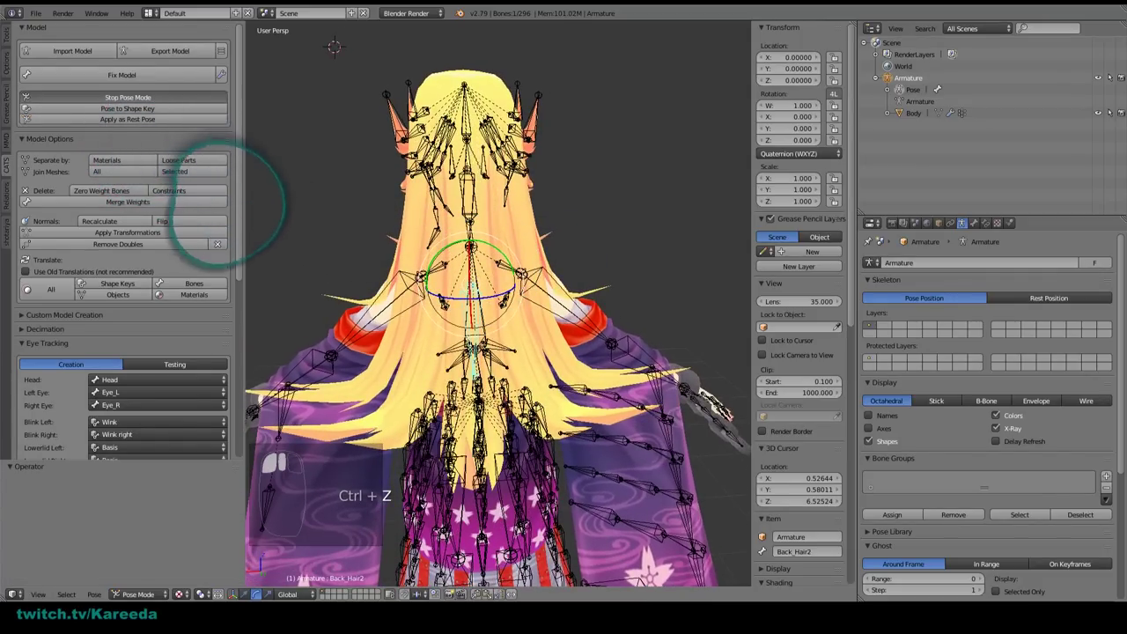
# Step: Stop Pose Mode on the armature with the CATS tools
pyautogui.click(172, 98)
pyautogui.moveTo(432, 295); pyautogui.dragTo(379, 289, button='middle')
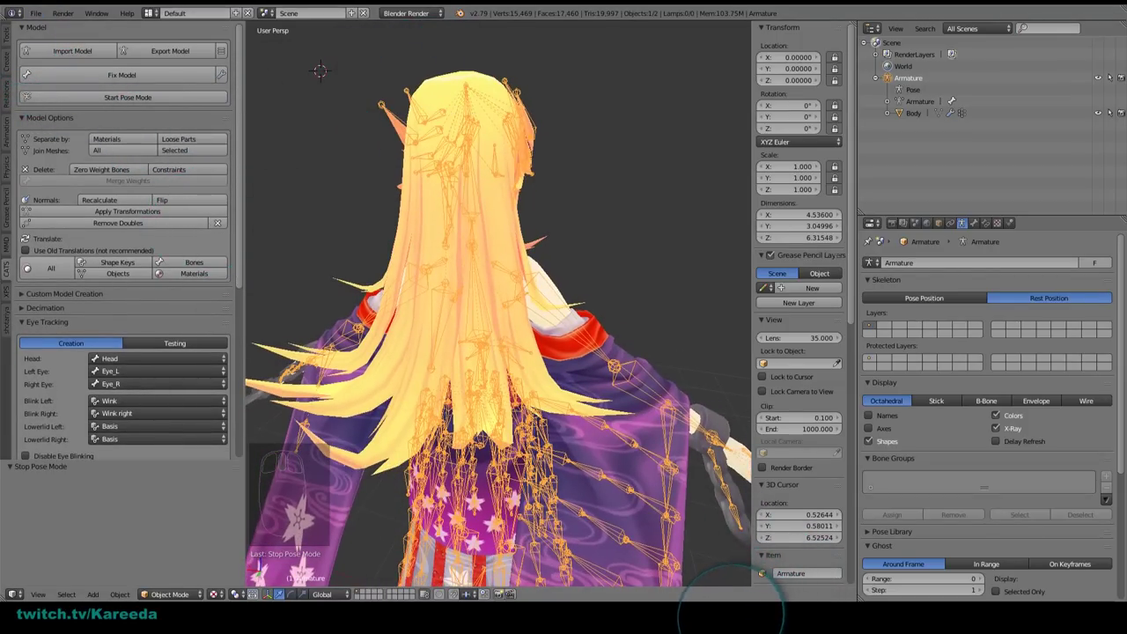
pyautogui.click(667, 278)
# Step: Examine the remaining bones in the kimono's sleeves and skirt from behind
pyautogui.moveTo(660, 303); pyautogui.dragTo(508, 369, button='middle')
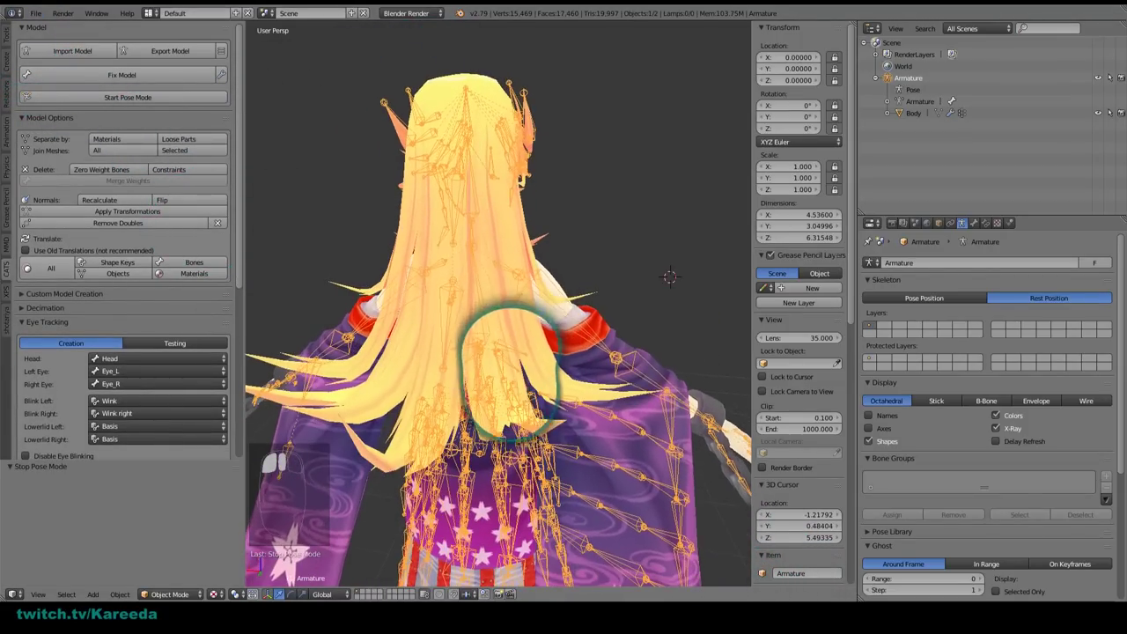
pyautogui.keyDown('shift'); pyautogui.moveTo(537, 528); pyautogui.dragTo(569, 431, button='middle'); pyautogui.keyUp('shift')
pyautogui.moveTo(695, 308); pyautogui.dragTo(299, 211, button='middle')
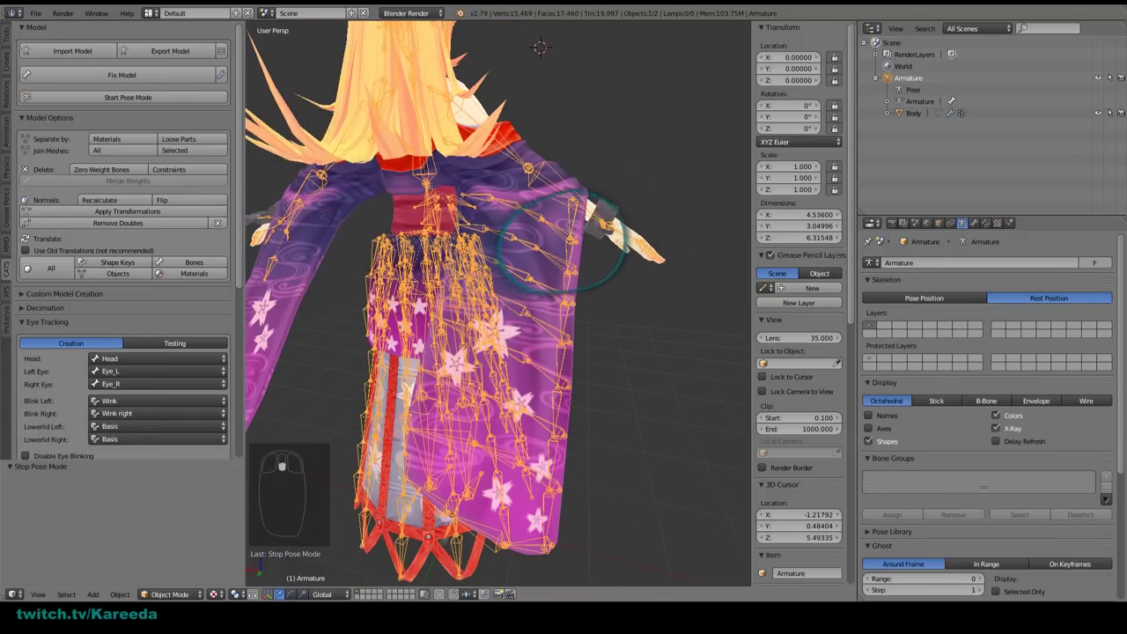
pyautogui.scroll(2, 562, 241)
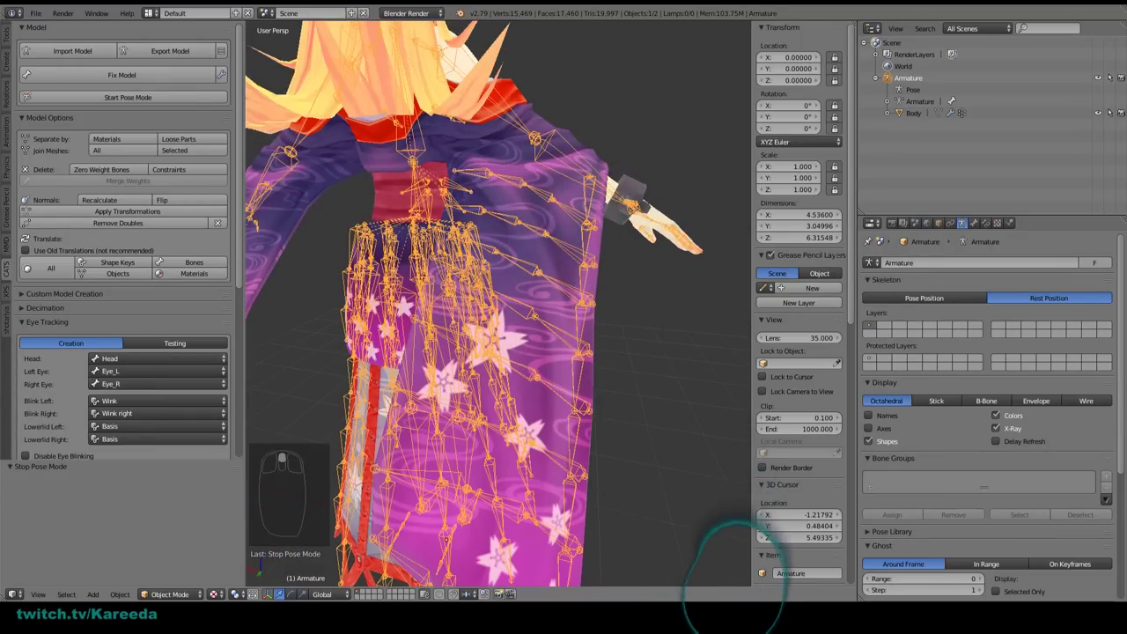
pyautogui.scroll(-3, 528, 396)
pyautogui.moveTo(528, 396); pyautogui.dragTo(542, 159, button='middle')
pyautogui.moveTo(612, 88); pyautogui.dragTo(730, 554, button='middle')
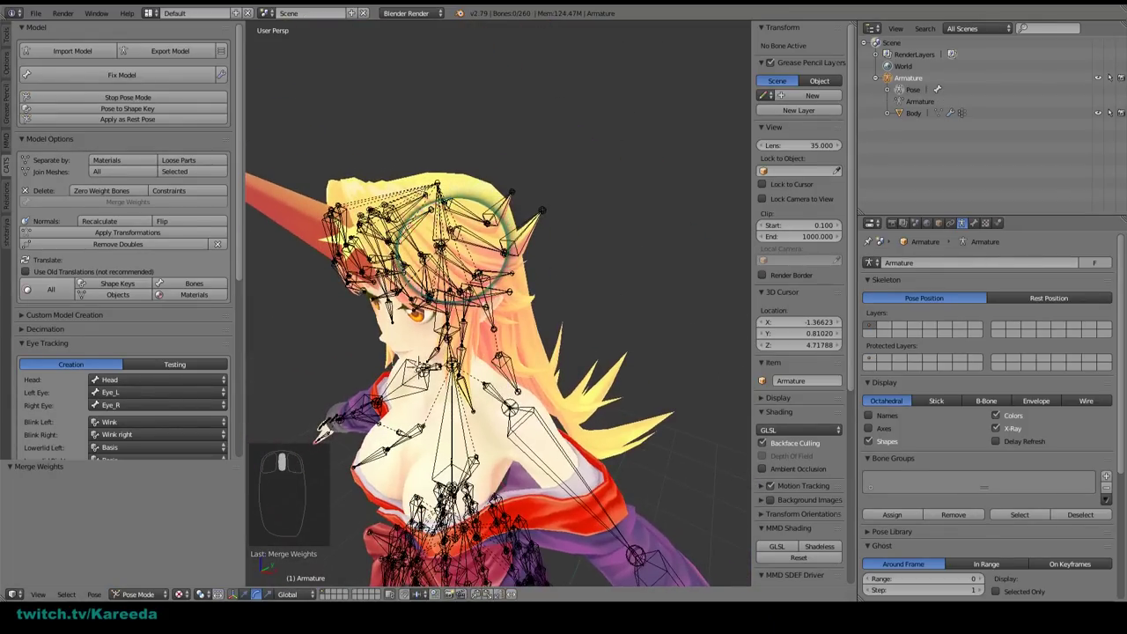
pyautogui.moveTo(455, 241); pyautogui.dragTo(493, 220, button='middle')
pyautogui.moveTo(573, 258); pyautogui.dragTo(539, 247, button='middle')
pyautogui.moveTo(585, 214); pyautogui.dragTo(533, 260, button='middle')
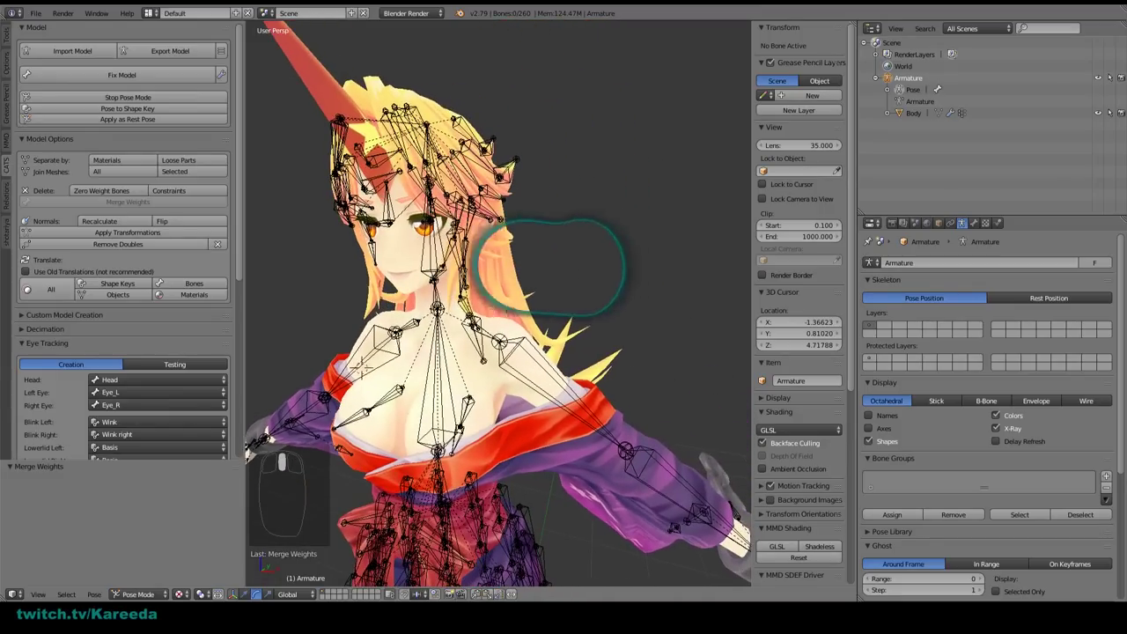
pyautogui.scroll(2, 466, 271)
pyautogui.moveTo(334, 377); pyautogui.dragTo(298, 405, button='middle')
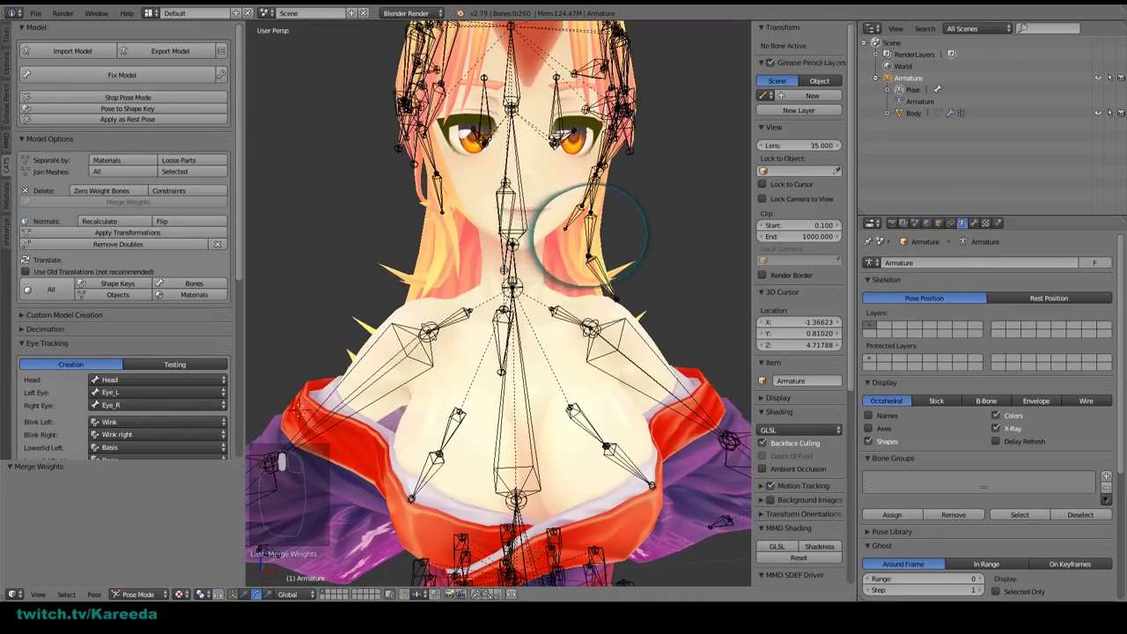
pyautogui.moveTo(607, 198); pyautogui.dragTo(432, 372, button='middle')
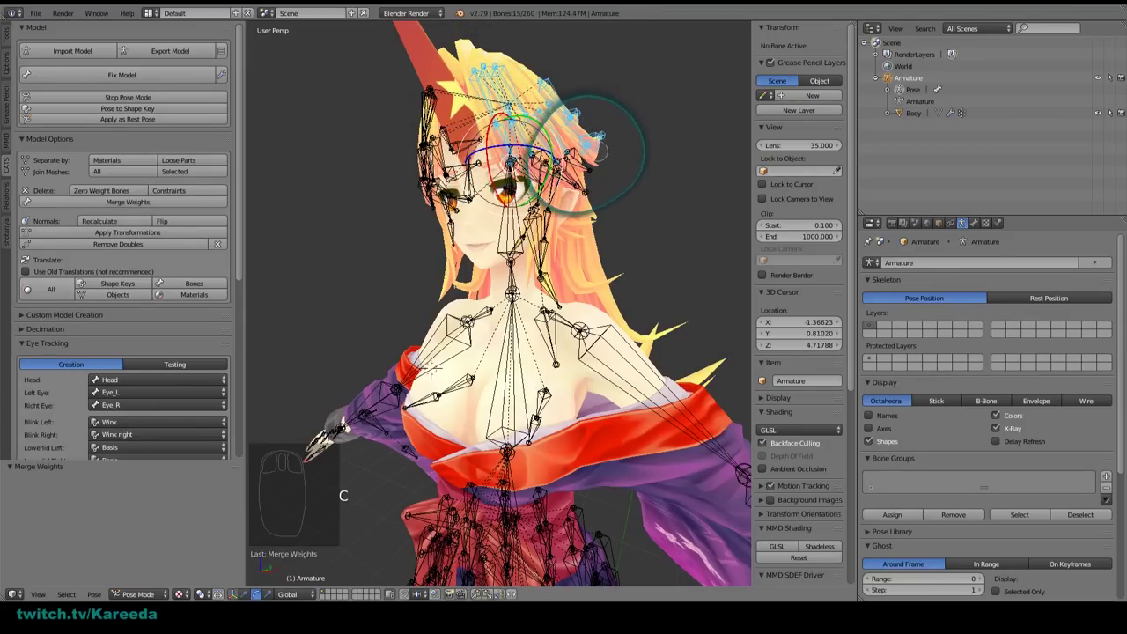
pyautogui.moveTo(433, 369); pyautogui.dragTo(387, 383, button='middle')
pyautogui.press('c')
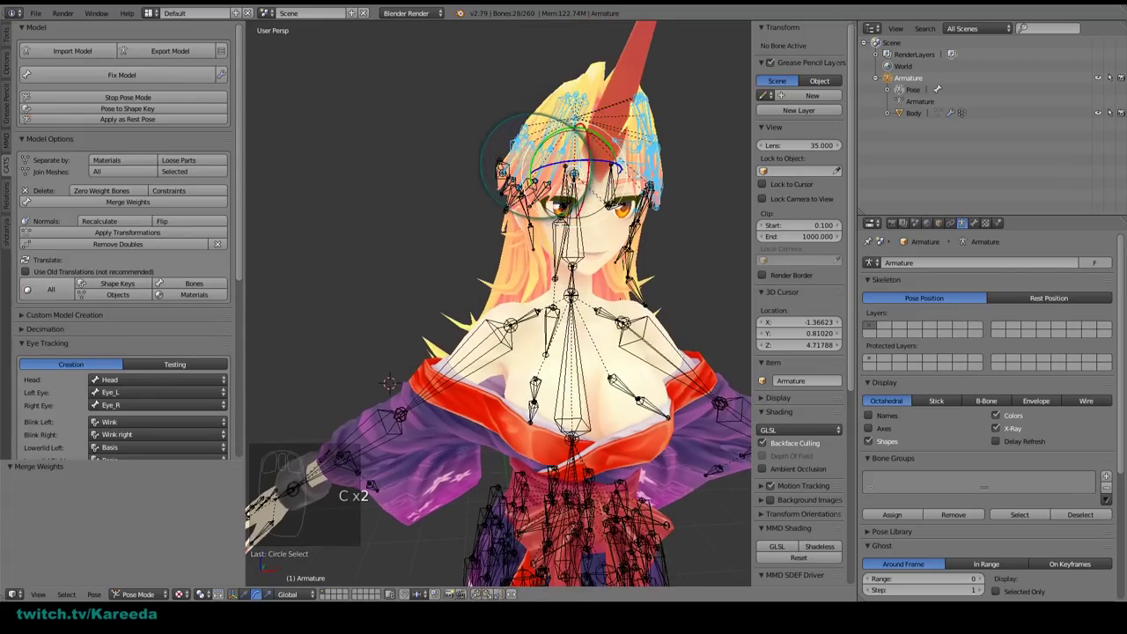
pyautogui.moveTo(515, 175); pyautogui.dragTo(588, 195, button='middle')
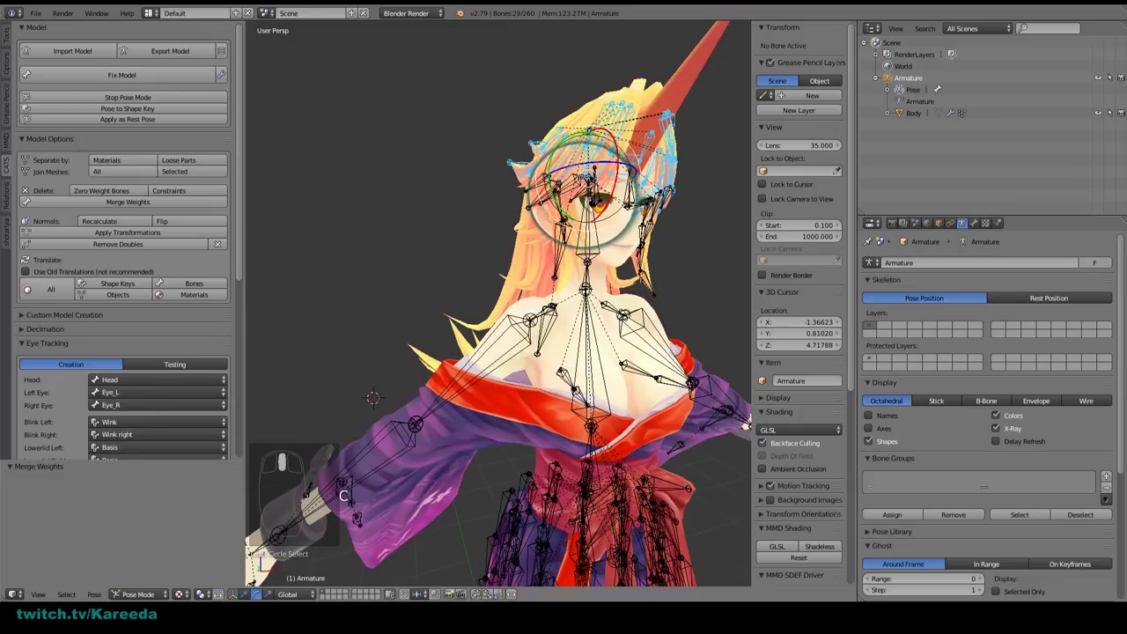
pyautogui.moveTo(656, 211); pyautogui.dragTo(596, 221, button='middle')
pyautogui.moveTo(508, 219); pyautogui.dragTo(503, 221, button='middle')
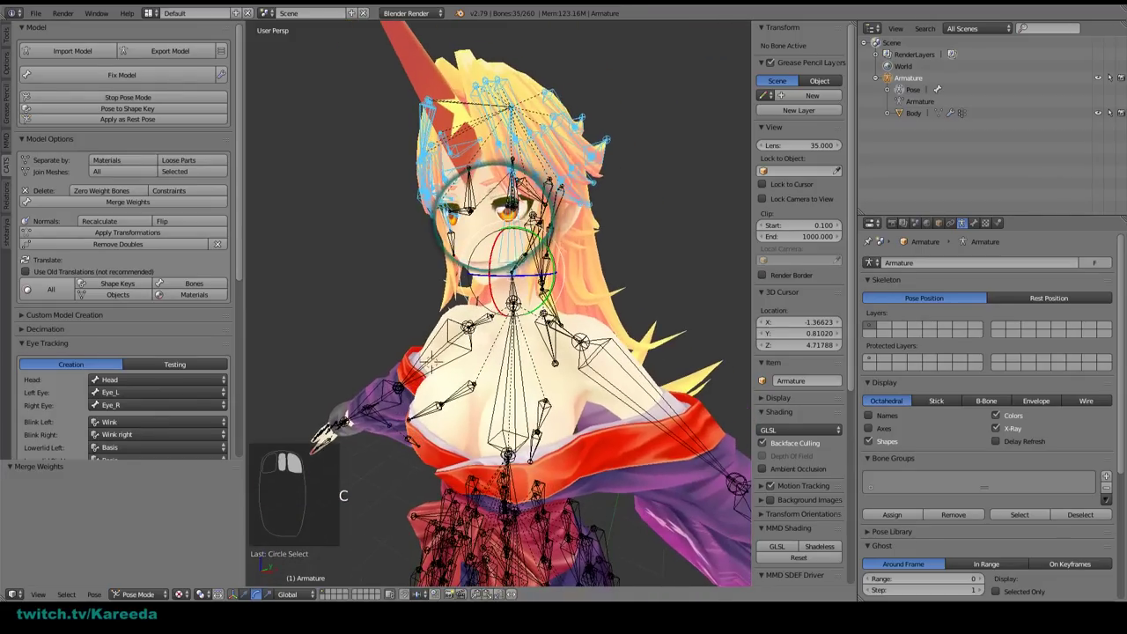
pyautogui.press('c')
pyautogui.middleClick(513, 226)
pyautogui.rightClick(515, 230)
pyautogui.press('a')
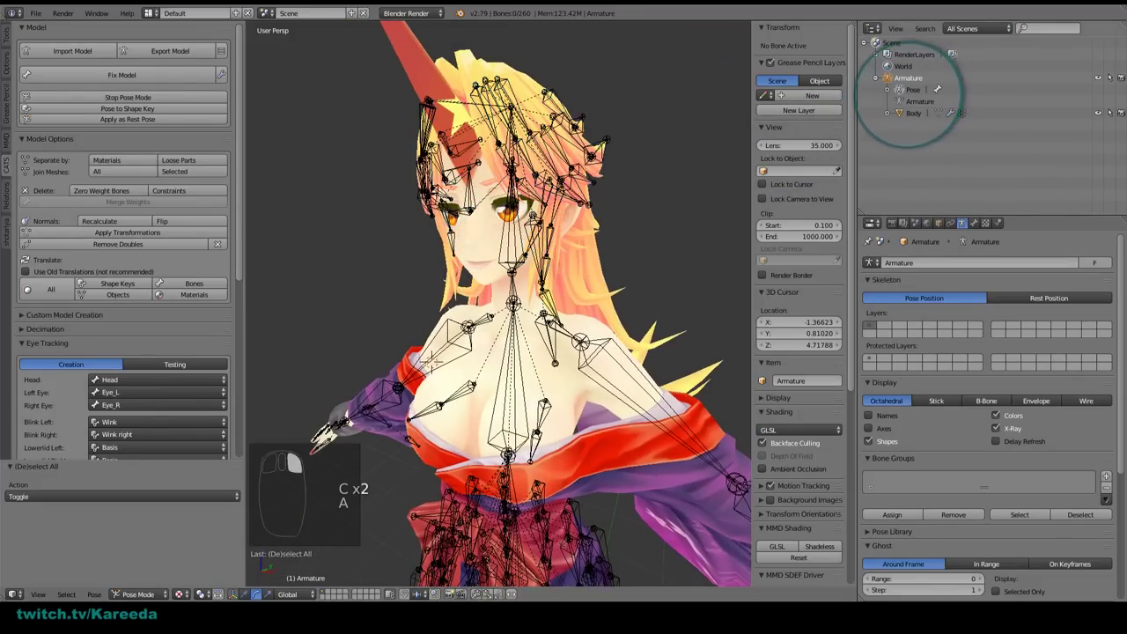
# Step: Expand the armature's bone hierarchy in the Outliner from Hips through Spine, Chest, Neck and Head to the children of HeadTip
pyautogui.click(900, 102)
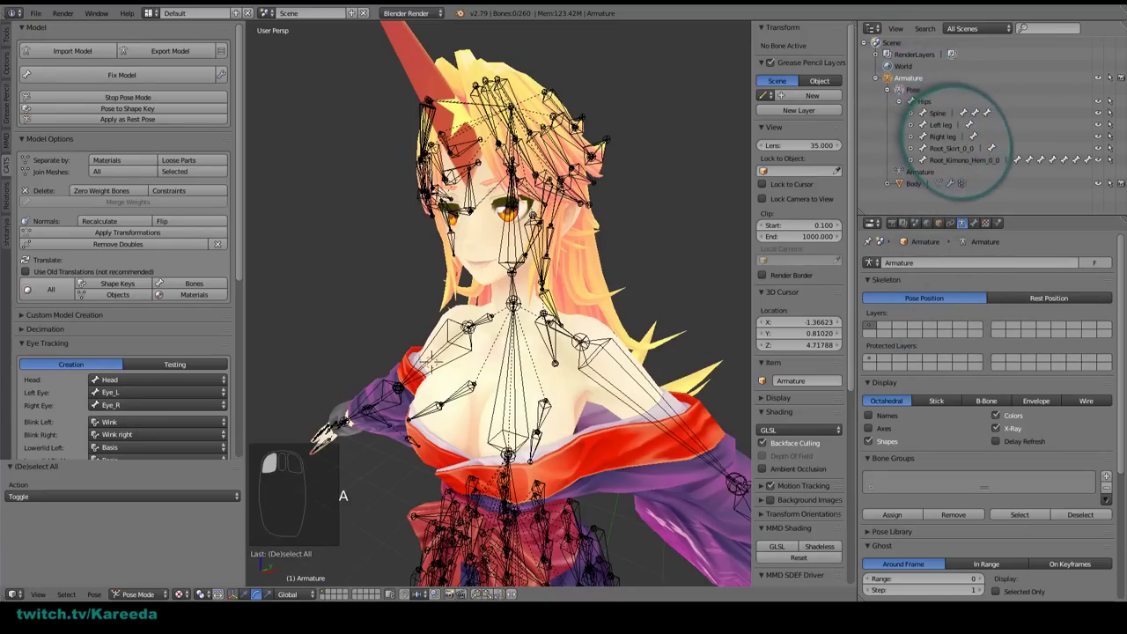
pyautogui.click(911, 112)
pyautogui.click(922, 124)
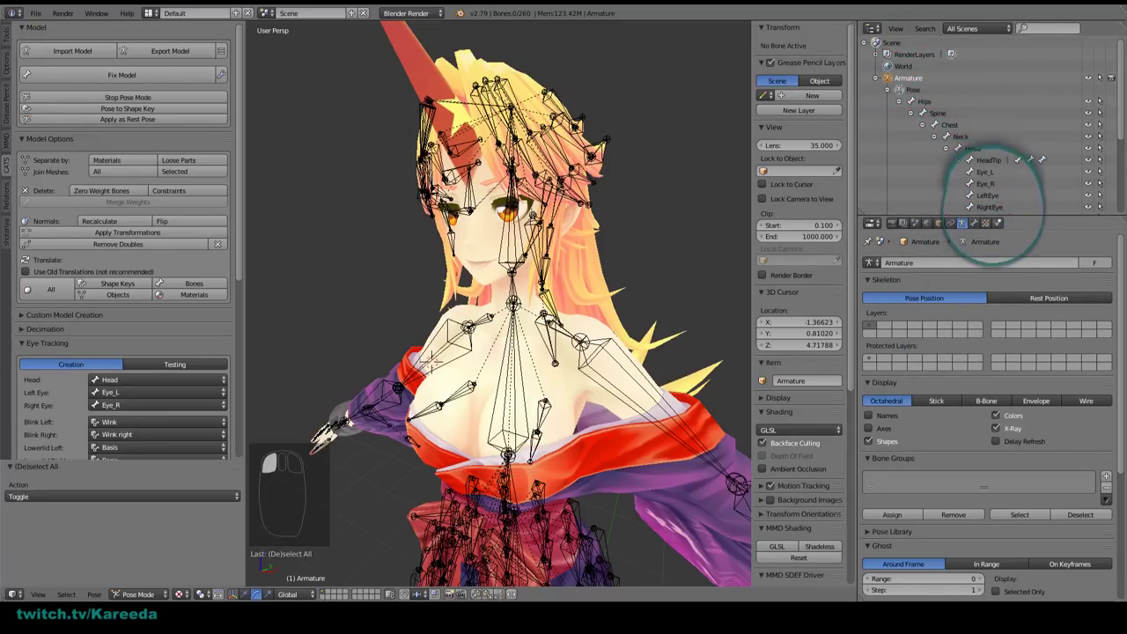
pyautogui.scroll(-4, 1021, 204)
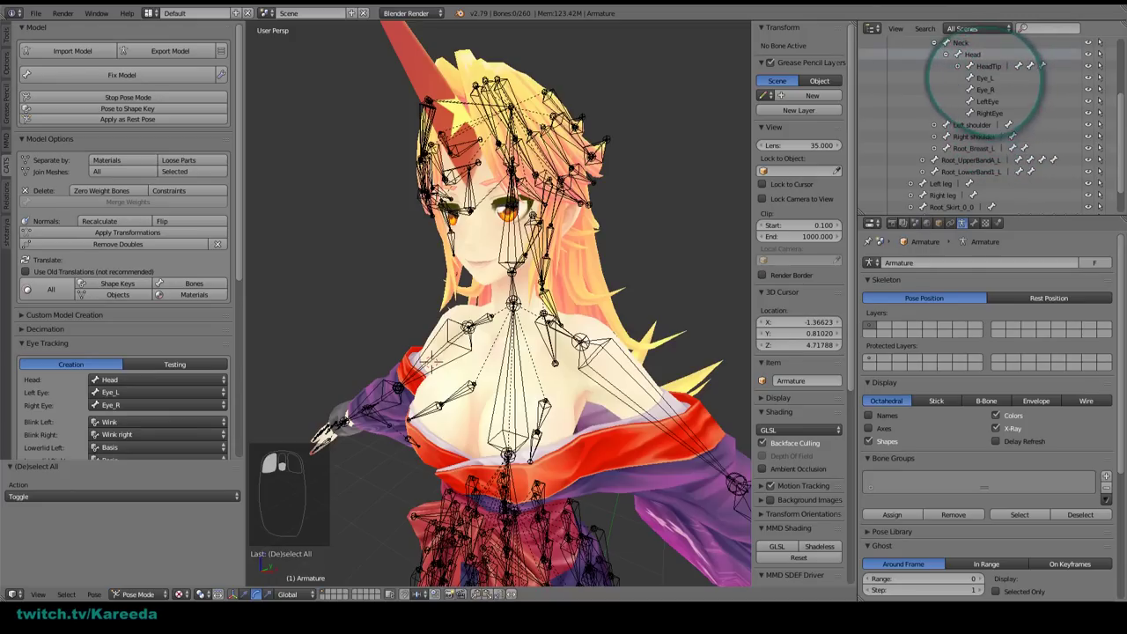
pyautogui.click(988, 66)
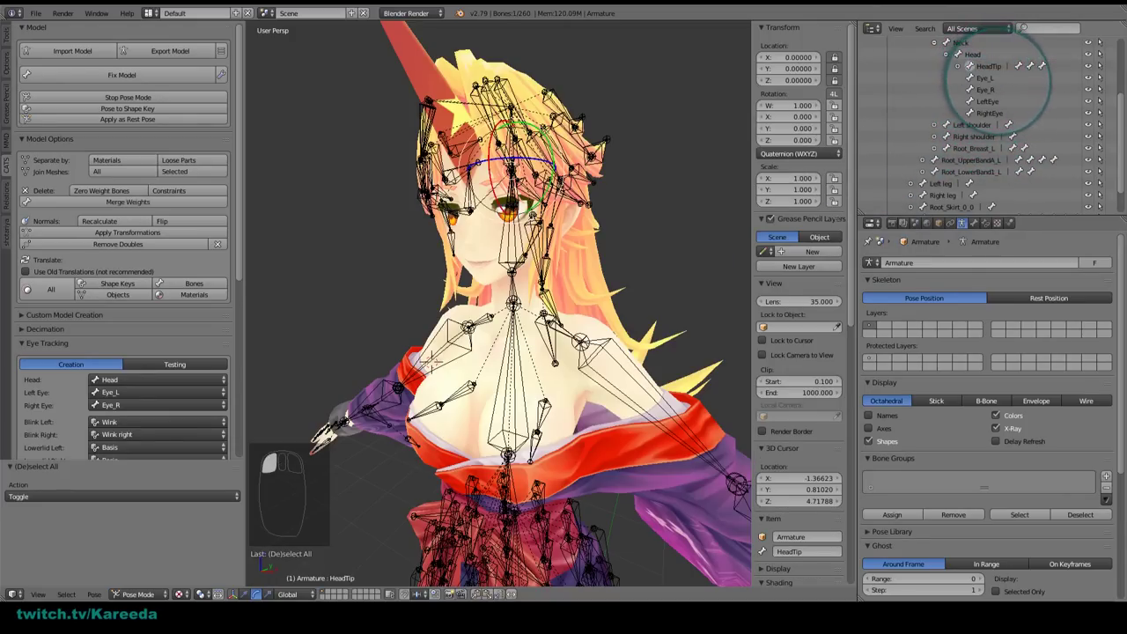
pyautogui.moveTo(980, 210); pyautogui.dragTo(990, 209)
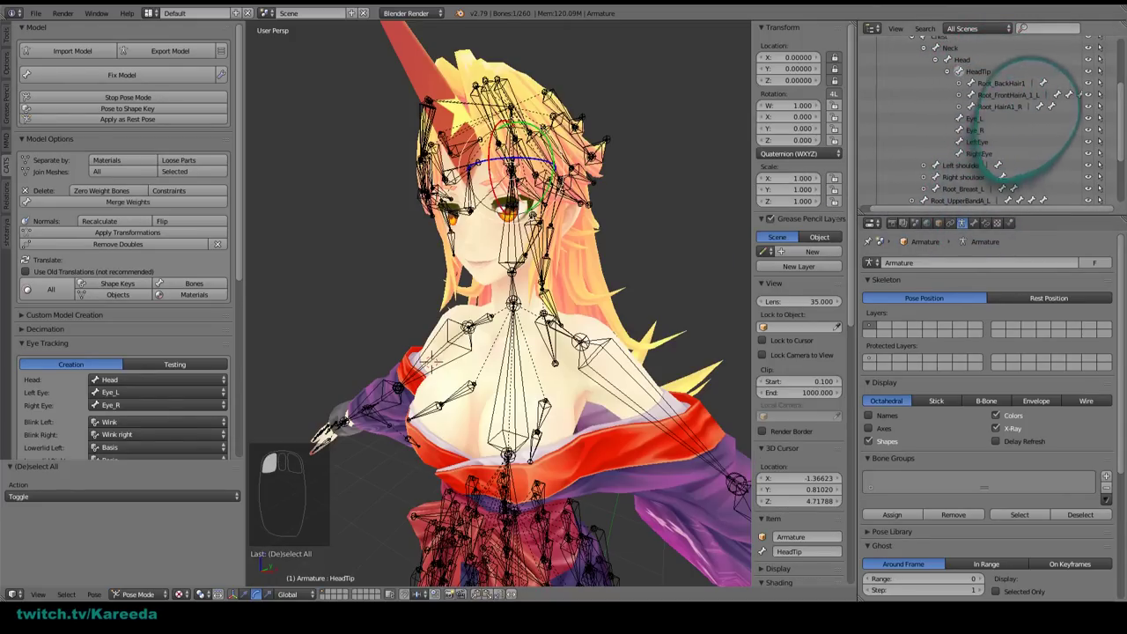
# Step: Select the FrontHairA_1 to FrontHairF_1 bones of both sides under Root_FrontHairA_1_L and merge their weights into their parent
pyautogui.click(959, 95)
pyautogui.click(1013, 106)
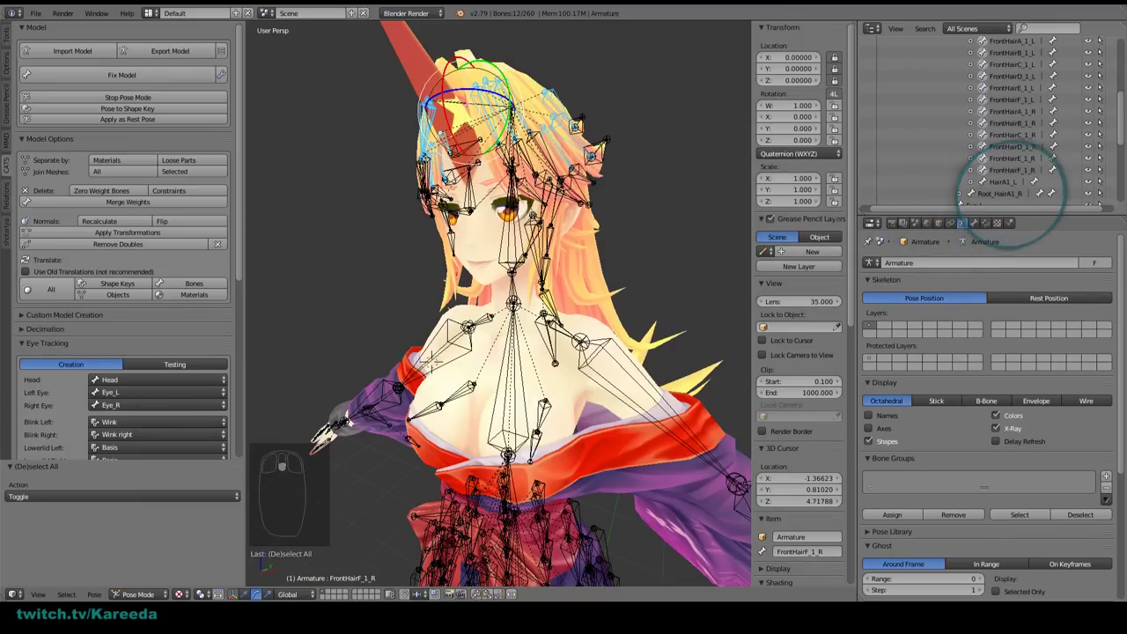
pyautogui.scroll(2, 966, 75)
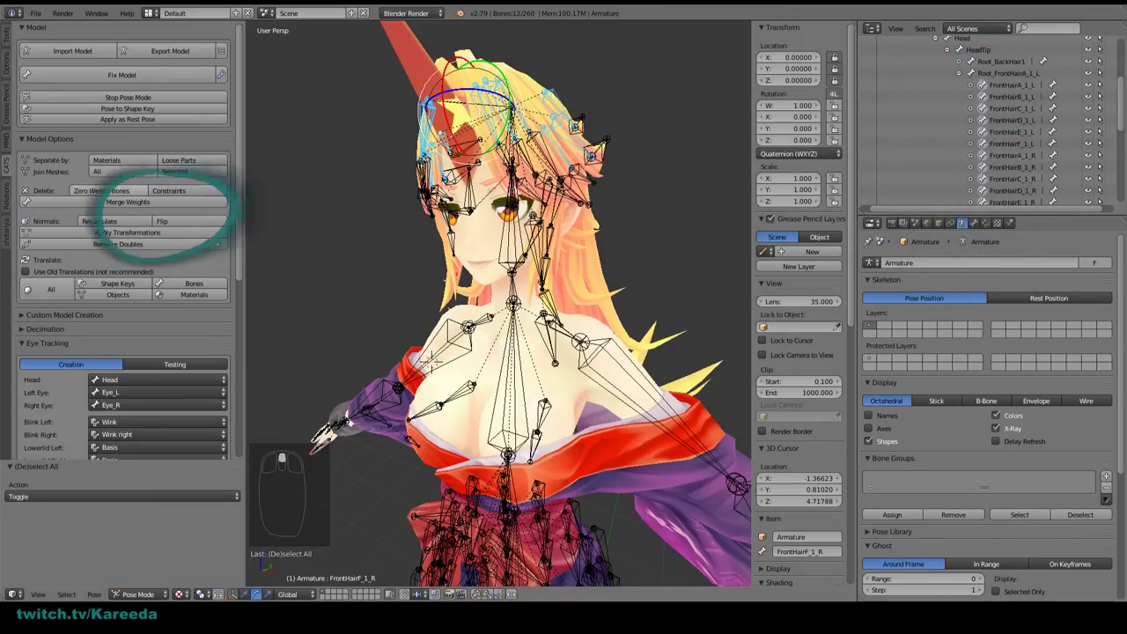
pyautogui.click(128, 202)
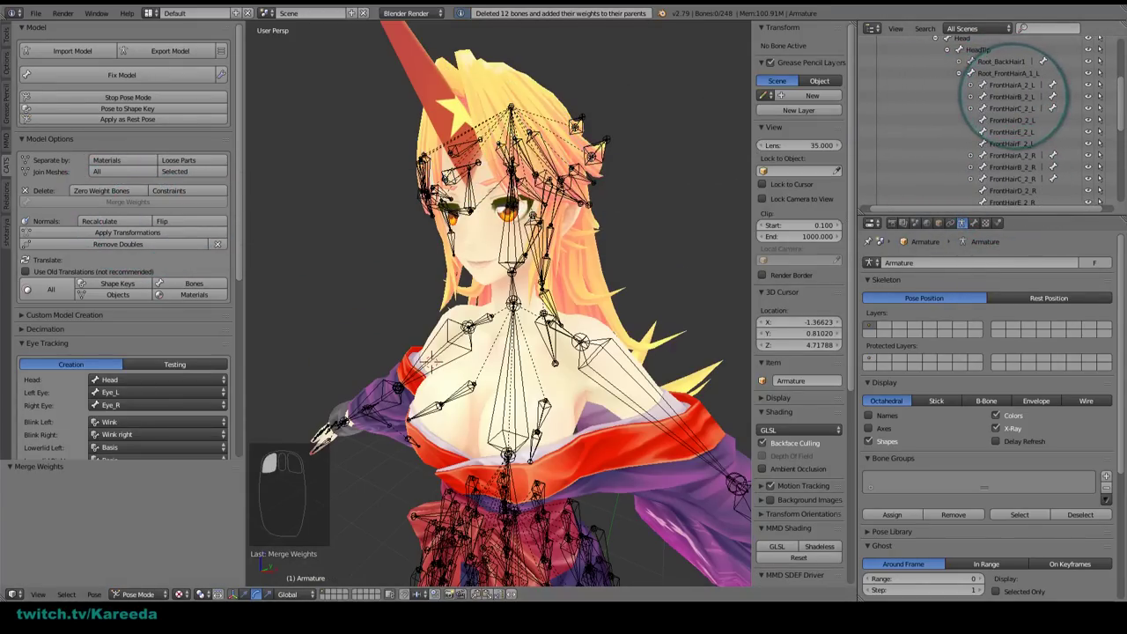
# Step: Select the FrontHairA_2 to FrontHairF_2 bones of both sides and merge their weights into their parent
pyautogui.click(1013, 107)
pyautogui.keyDown('shift'); pyautogui.click(1014, 130); pyautogui.keyUp('shift')
pyautogui.keyDown('shift'); pyautogui.click(1017, 141); pyautogui.keyUp('shift')
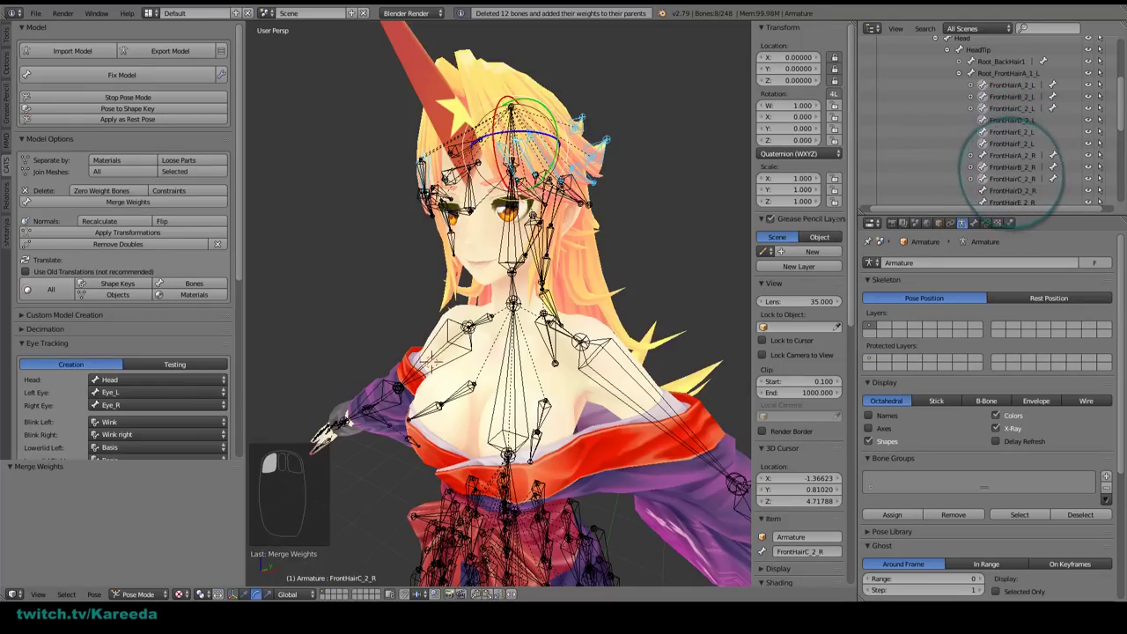
pyautogui.keyDown('shift'); pyautogui.click(1013, 188); pyautogui.keyUp('shift')
pyautogui.scroll(-2, 1012, 186)
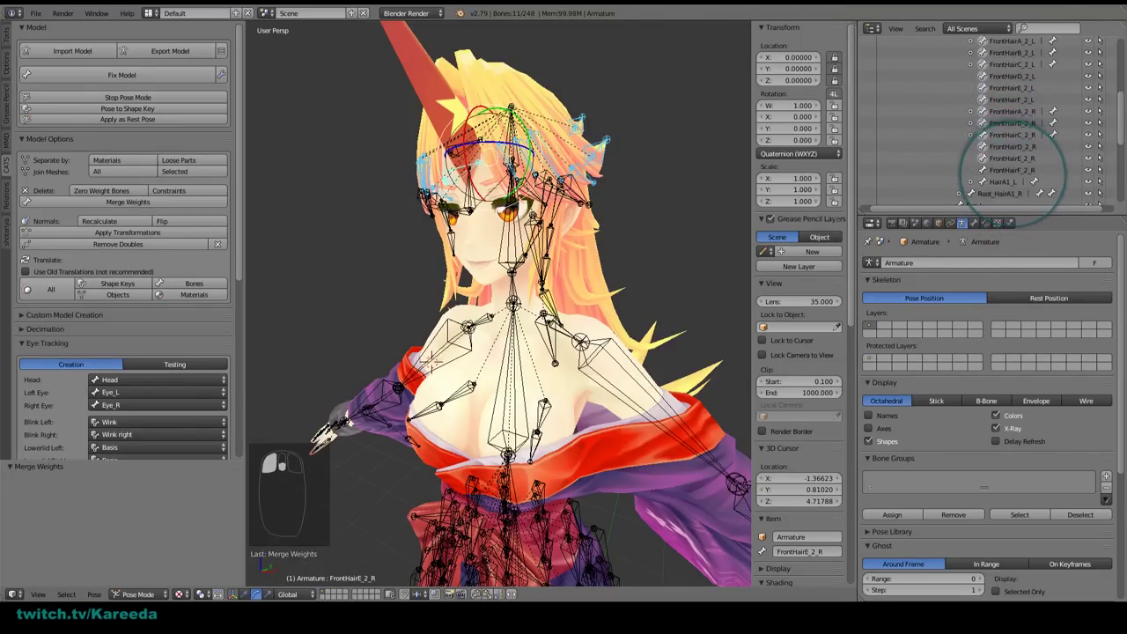
pyautogui.click(176, 201)
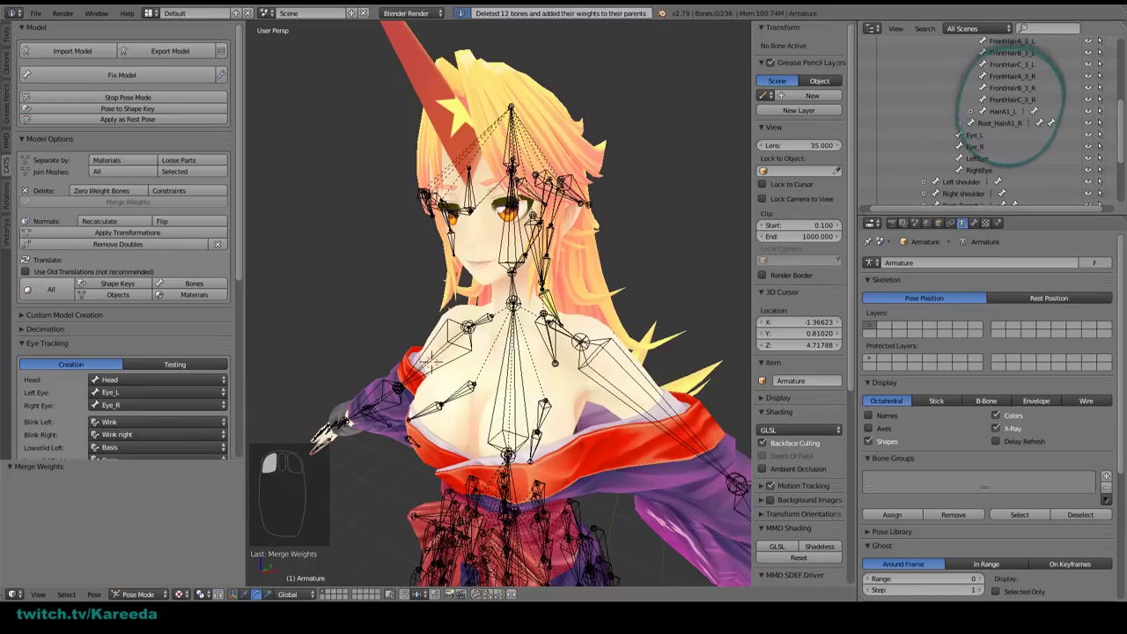
# Step: Select Root_FrontHairA_1_L with the FrontHairA_3 to FrontHairC_3 bones of both sides and merge their weights into their parents
pyautogui.scroll(2, 1019, 111)
pyautogui.click(1012, 131)
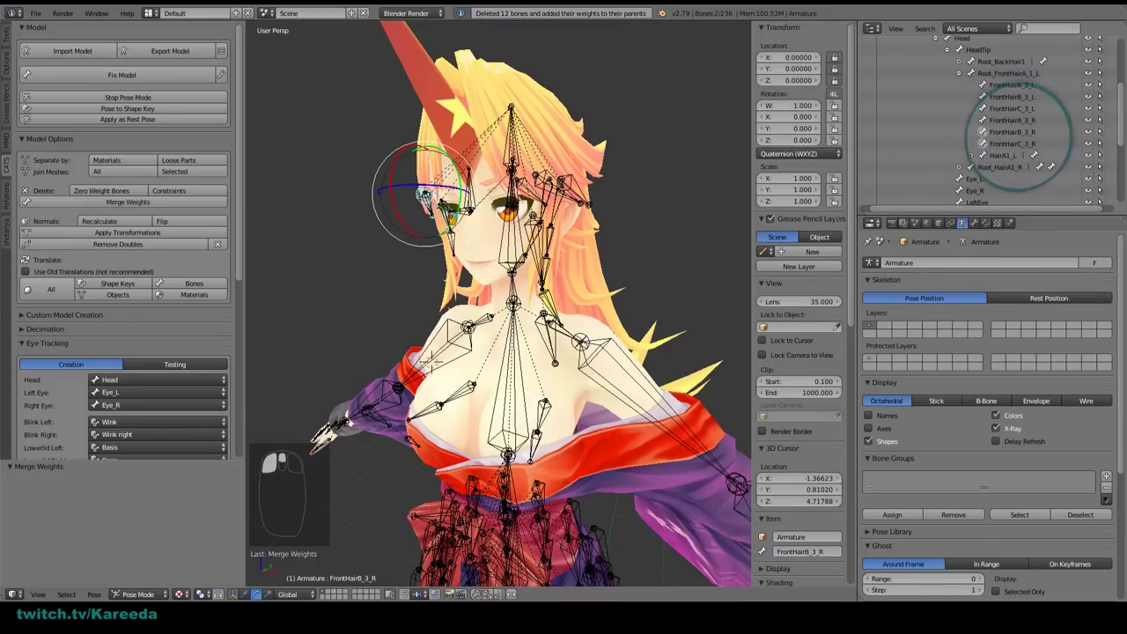
pyautogui.click(1013, 96)
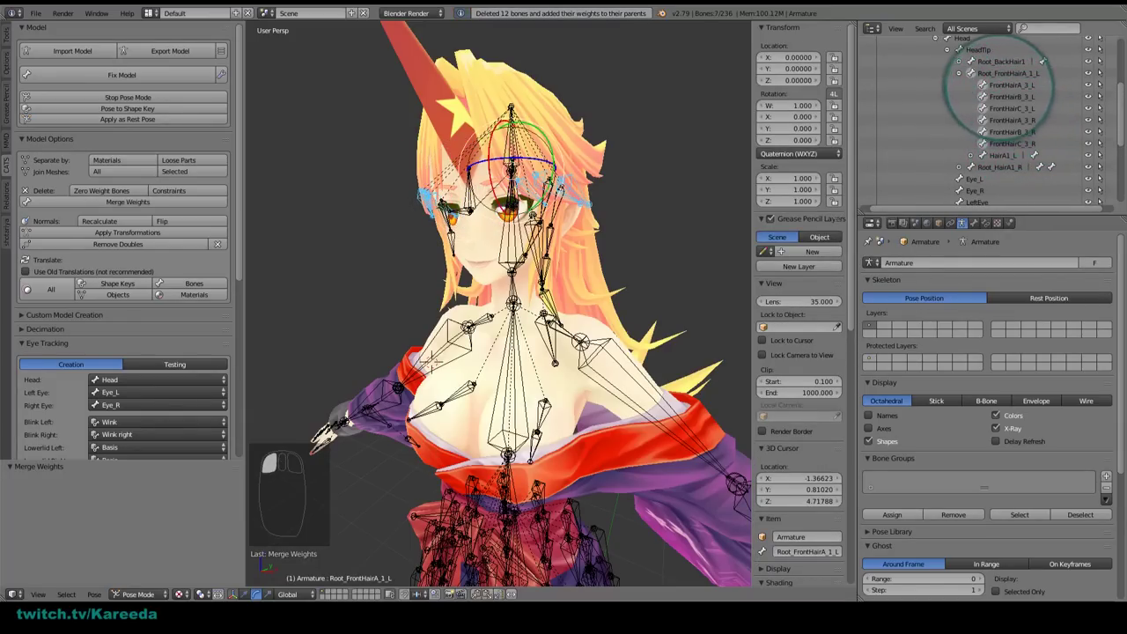
pyautogui.click(127, 202)
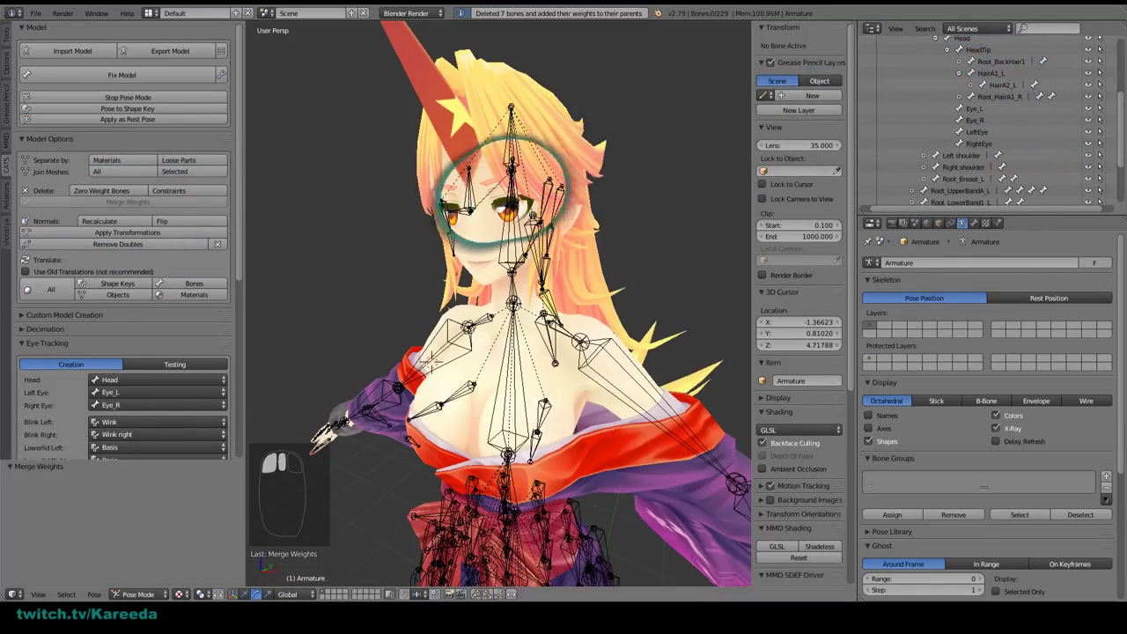
# Step: Test-rotate the side hair bones on the avatar's right to see what they move, and undo the rotations
pyautogui.moveTo(504, 191)
pyautogui.mouseDown(button='middle')
pyautogui.moveTo(485, 194)
pyautogui.moveTo(522, 199)
pyautogui.moveTo(496, 220)
pyautogui.moveTo(500, 204)
pyautogui.mouseUp(button='middle')
pyautogui.rightClick(494, 231)
pyautogui.moveTo(503, 146); pyautogui.dragTo(523, 174)
pyautogui.hotkey('ctrl', 'z')
pyautogui.rightClick(508, 247)
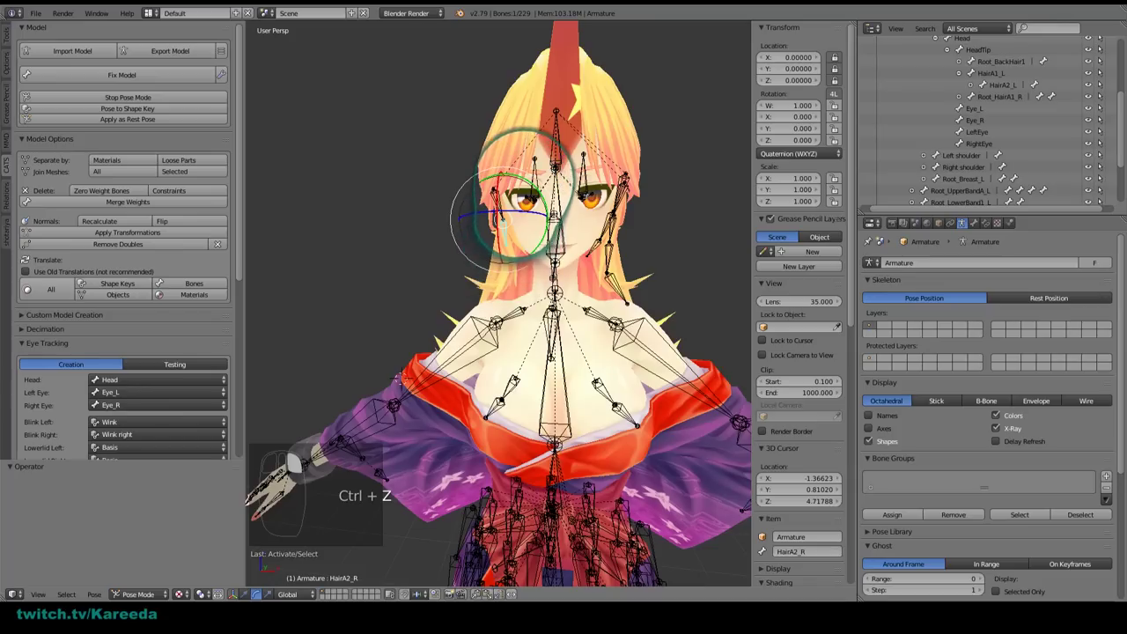
pyautogui.press('r')
pyautogui.hotkey('ctrl', 'z')
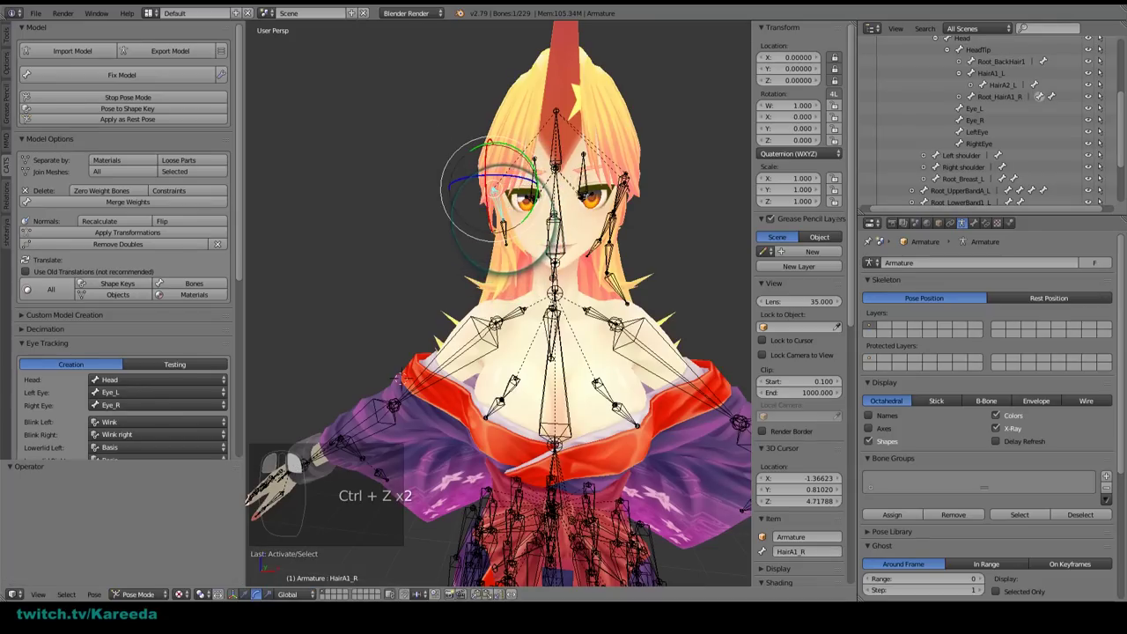
# Step: Merge the weights of HairA1_R into its parent, and do the same for HairA1_L together with the bone beside it
pyautogui.scroll(2, 489, 189)
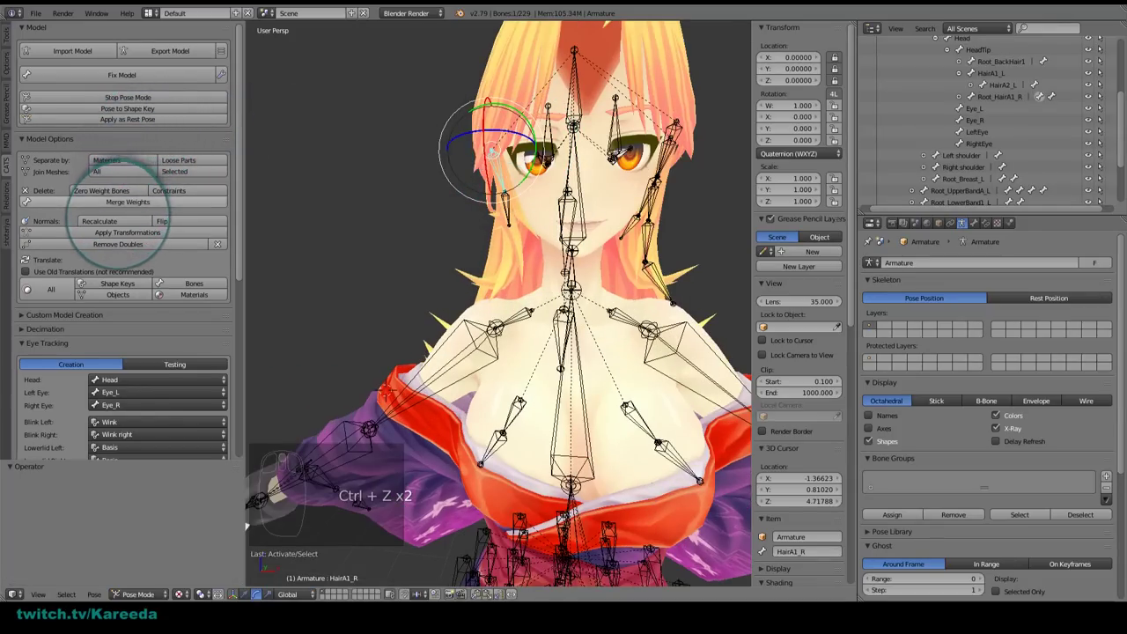
pyautogui.click(127, 202)
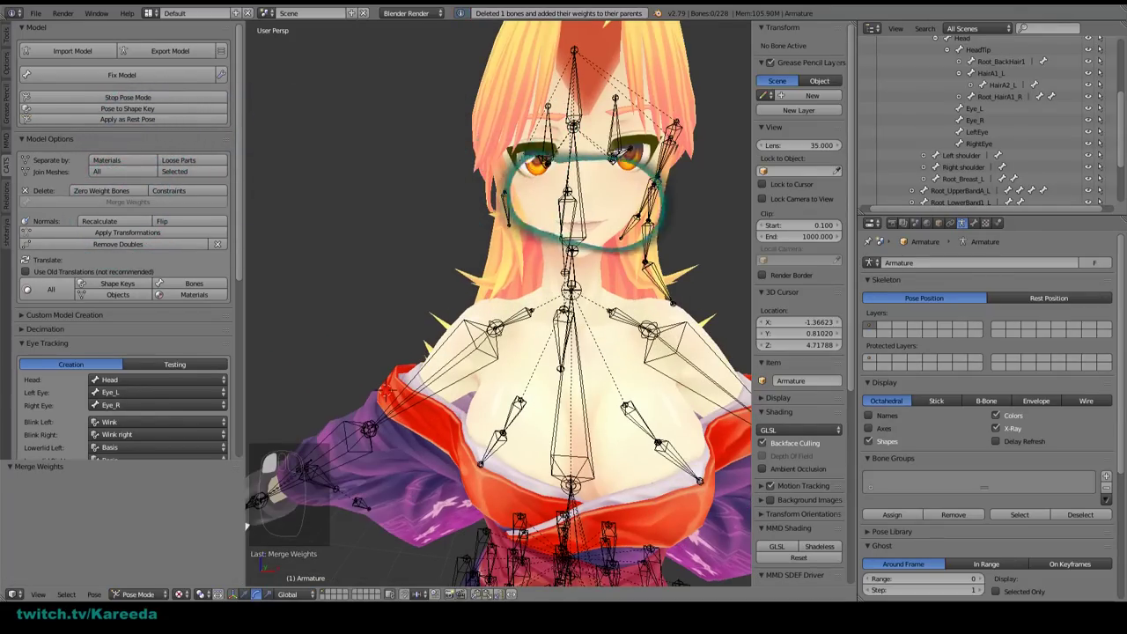
pyautogui.moveTo(586, 198); pyautogui.dragTo(651, 171, button='middle')
pyautogui.rightClick(647, 161)
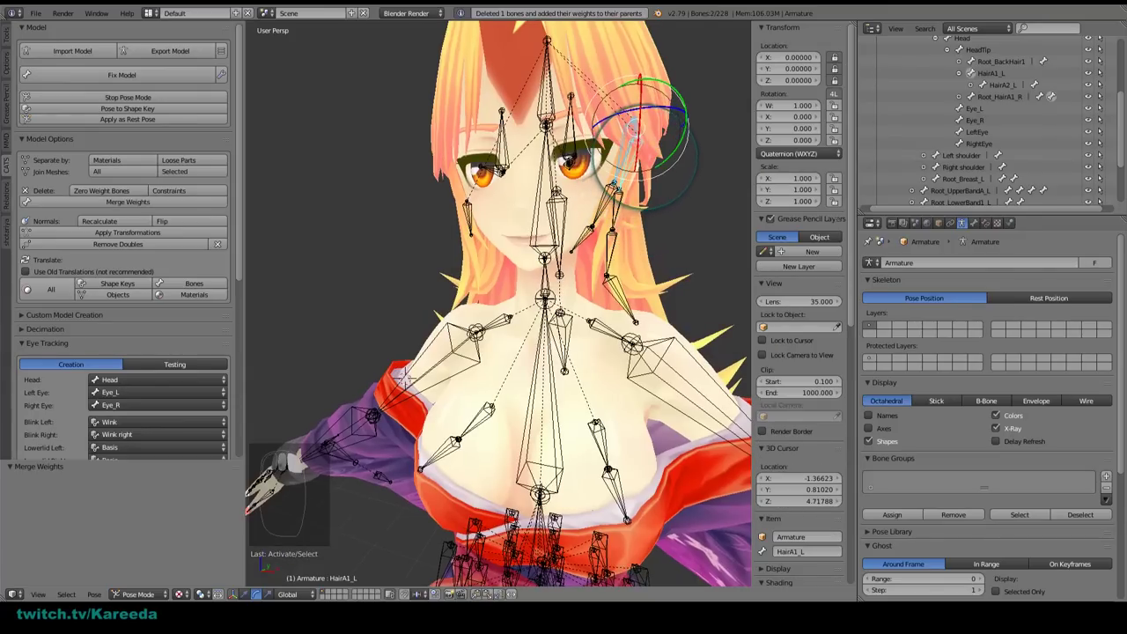
pyautogui.click(128, 201)
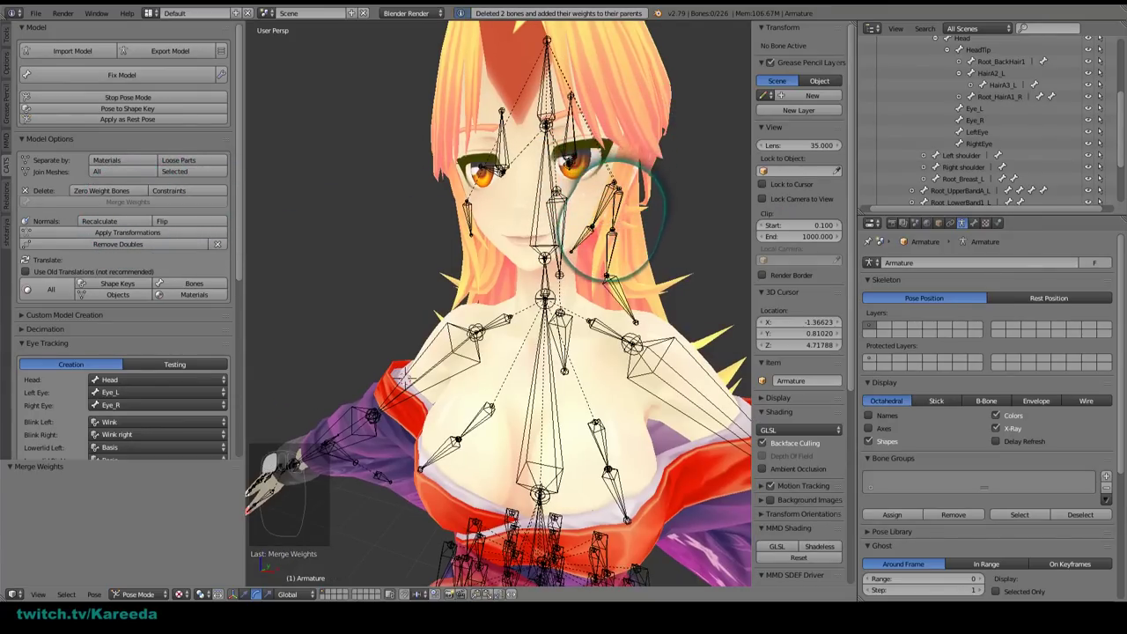
# Step: Select the lower side hair bones on the avatar's left, including HairA4_L, and merge their weights into their parents
pyautogui.hotkey('ctrl', 'Tab')
pyautogui.rightClick(623, 264)
pyautogui.rightClick(621, 269)
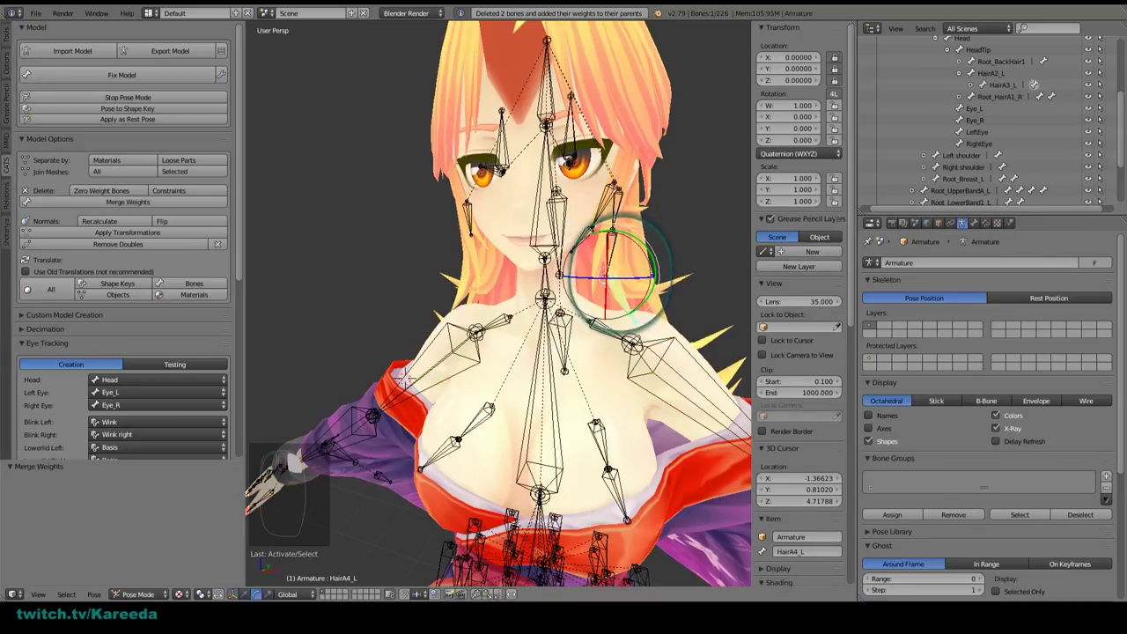
pyautogui.click(128, 202)
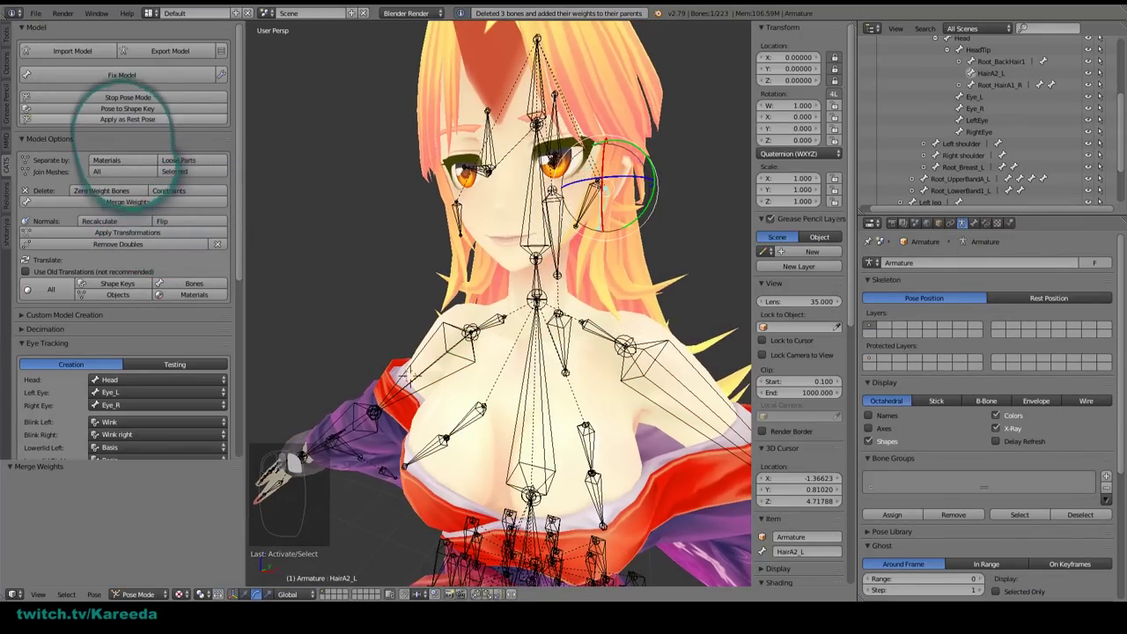
# Step: In edit mode, parent HairA2_L to HairB2_L with Keep Offset and merge HairA2_L's weights into it
pyautogui.click(127, 97)
pyautogui.scroll(2, 570, 199)
pyautogui.press('Tab')
pyautogui.rightClick(536, 192)
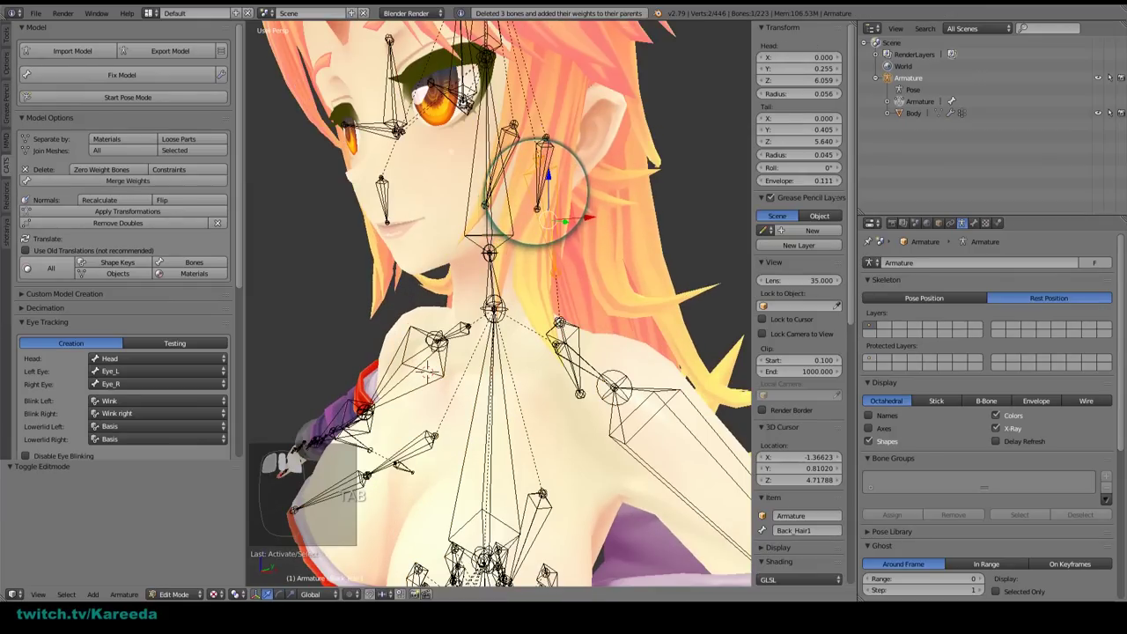
pyautogui.scroll(-2, 531, 196)
pyautogui.moveTo(523, 204); pyautogui.dragTo(619, 256, button='middle')
pyautogui.keyDown('shift'); pyautogui.rightClick(595, 214); pyautogui.keyUp('shift')
pyautogui.scroll(2, 552, 229)
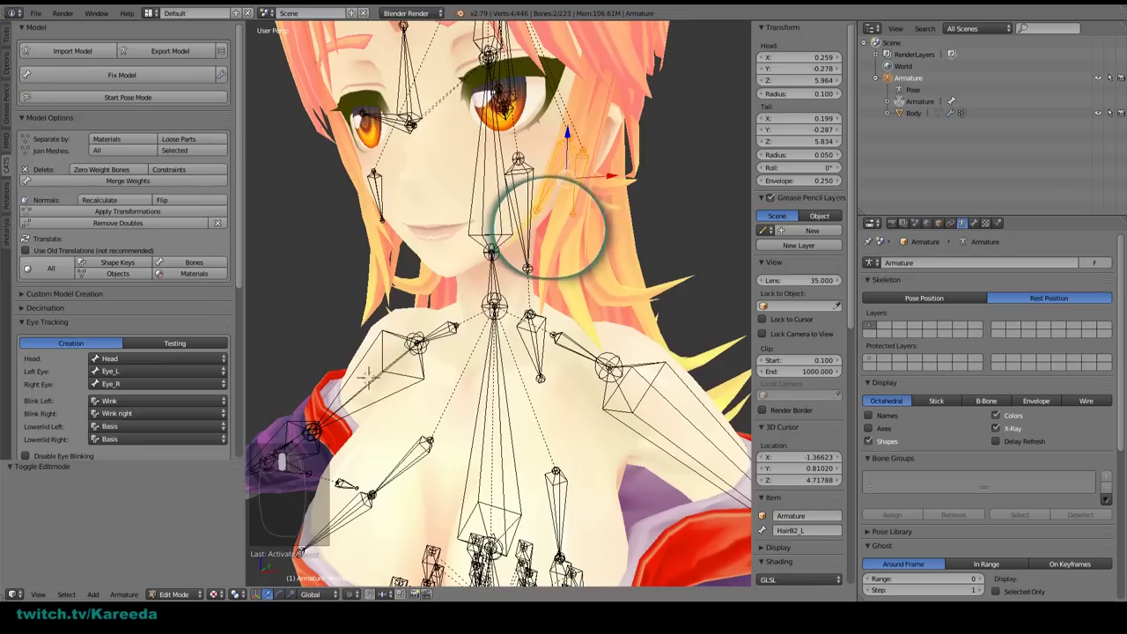
pyautogui.moveTo(593, 168); pyautogui.dragTo(583, 171, button='middle')
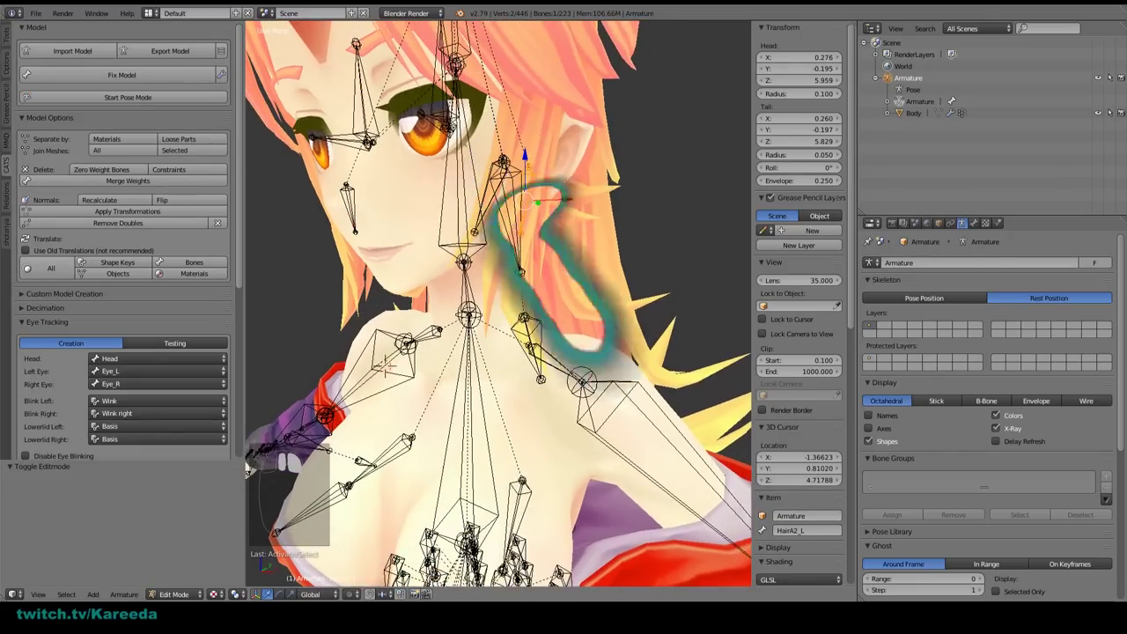
pyautogui.moveTo(520, 219); pyautogui.dragTo(540, 203, button='middle')
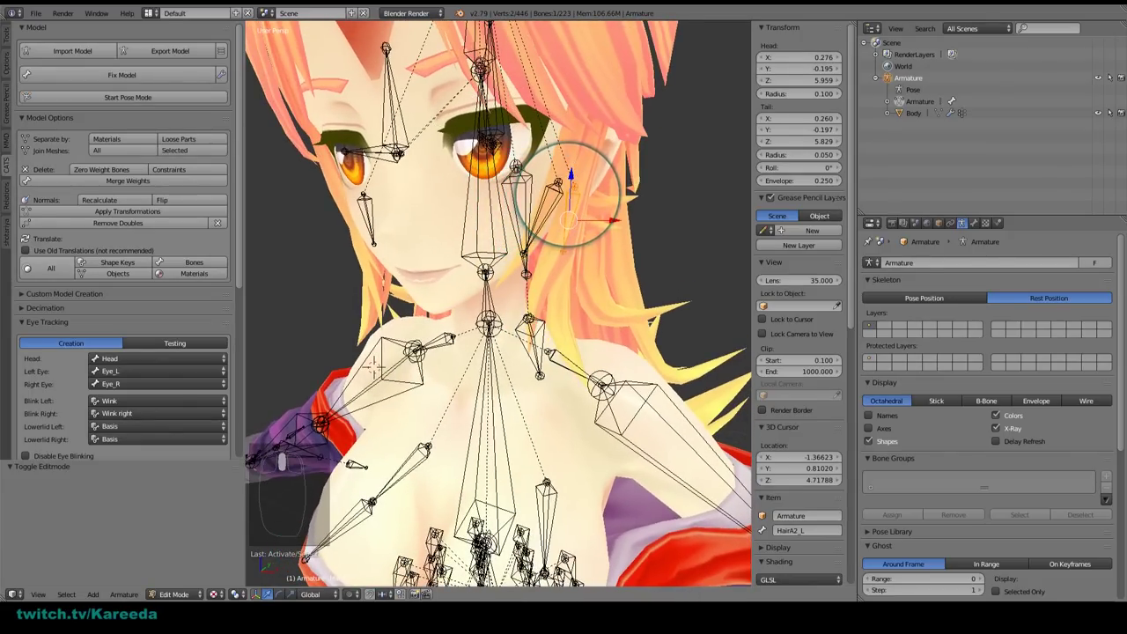
pyautogui.hotkey('ctrl', 'p')
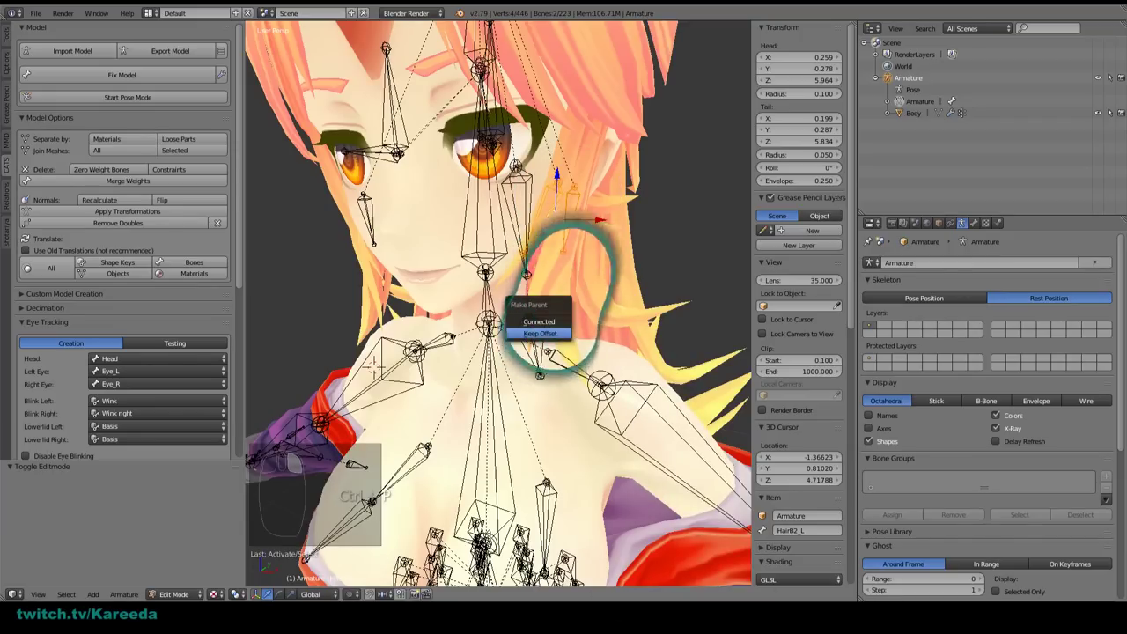
pyautogui.click(541, 335)
pyautogui.click(176, 181)
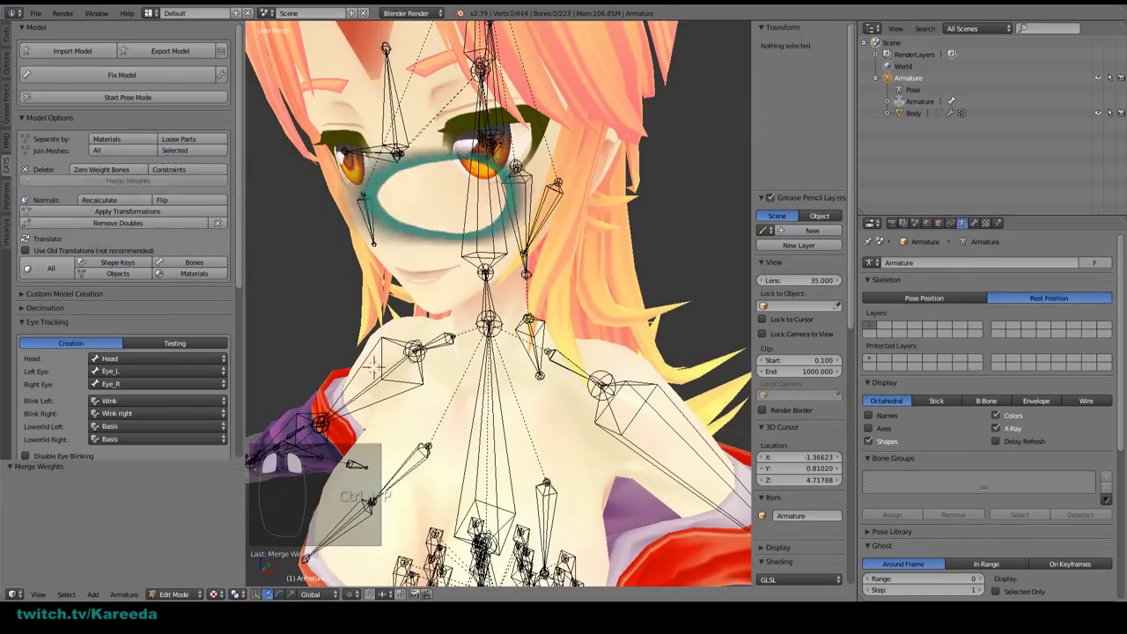
# Step: Test-rotate HairB2_L in pose mode to check the merged side hair, and undo the rotation
pyautogui.moveTo(579, 188); pyautogui.dragTo(529, 208, button='middle')
pyautogui.moveTo(437, 262); pyautogui.dragTo(452, 252)
pyautogui.moveTo(300, 230); pyautogui.dragTo(141, 120, button='middle')
pyautogui.click(128, 97)
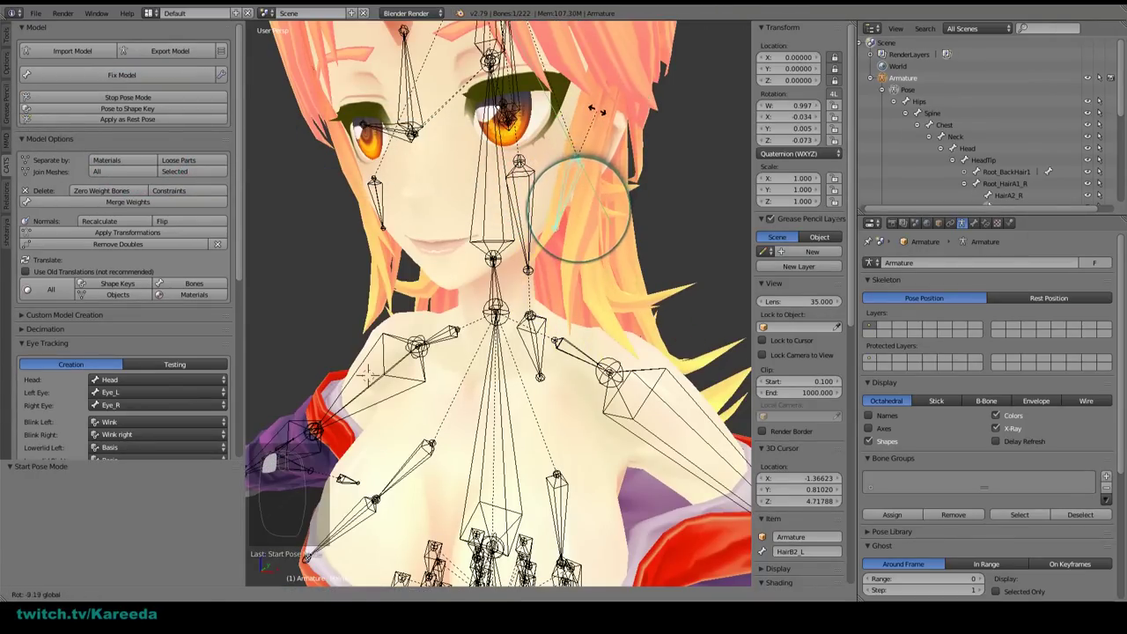
pyautogui.hotkey('ctrl', 'z')
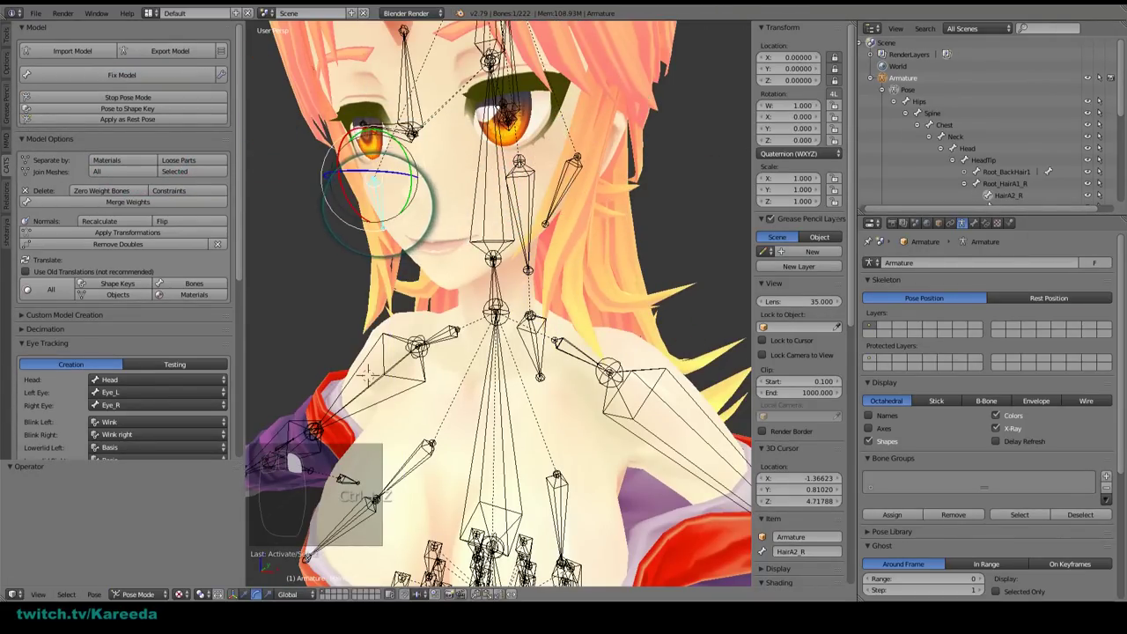
pyautogui.hotkey('ctrl', 'z')
# Step: Leave pose mode and save the Blender file over the existing one
pyautogui.click(158, 98)
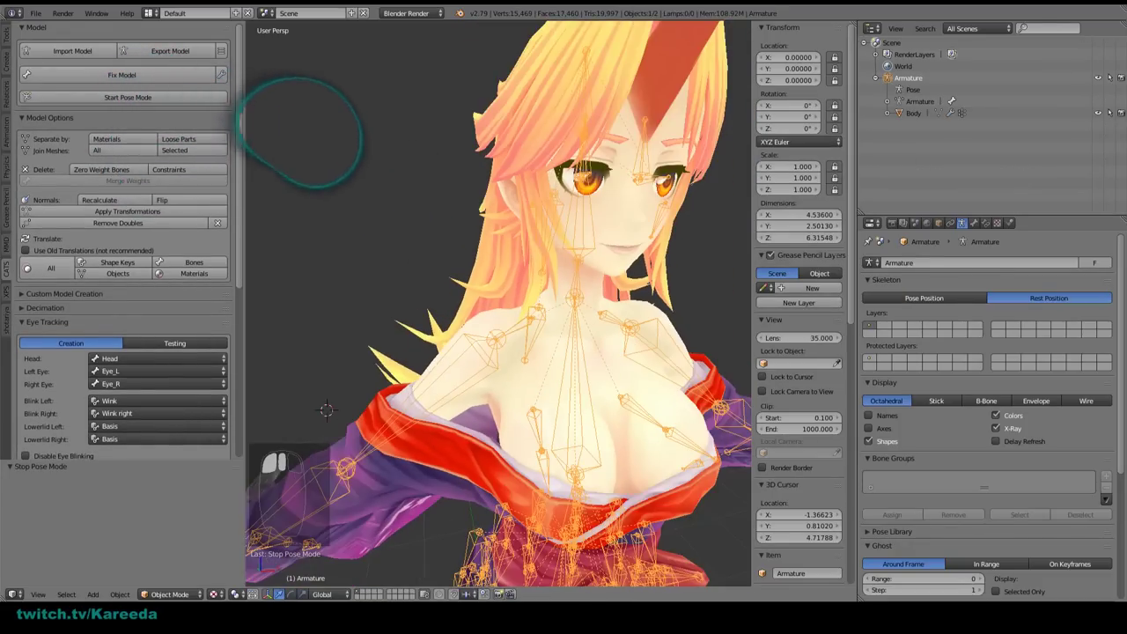
pyautogui.hotkey('ctrl', 's')
pyautogui.click(305, 143)
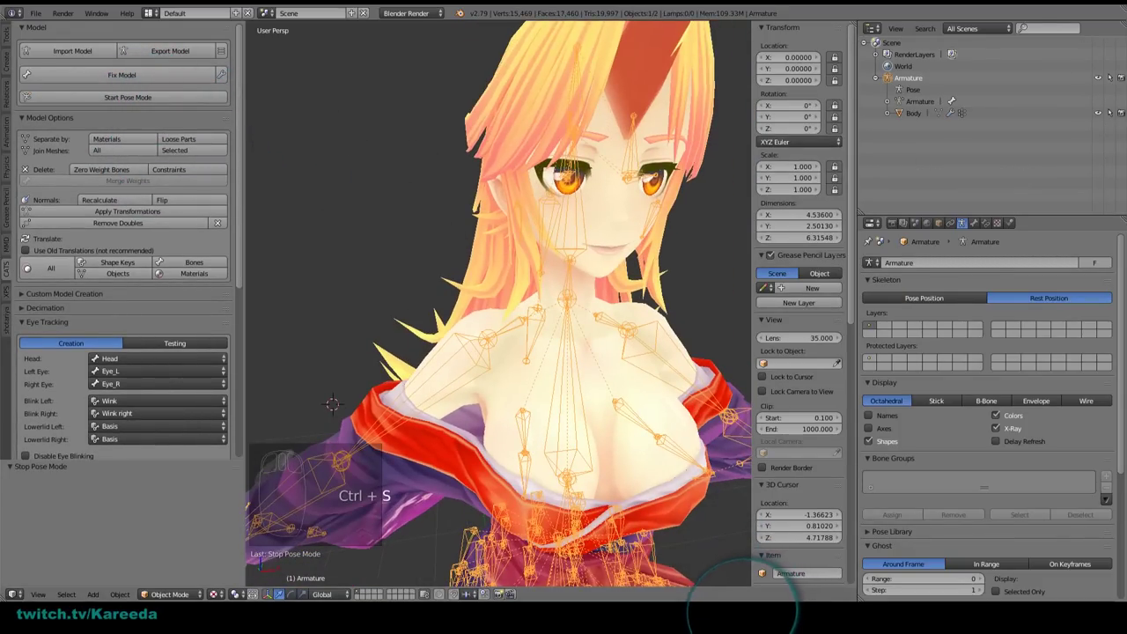
# Step: In pose mode, select the six upper band bones around the sash bow, including UpperBandB_R, and merge their weights into their parents
pyautogui.scroll(-1, 529, 334)
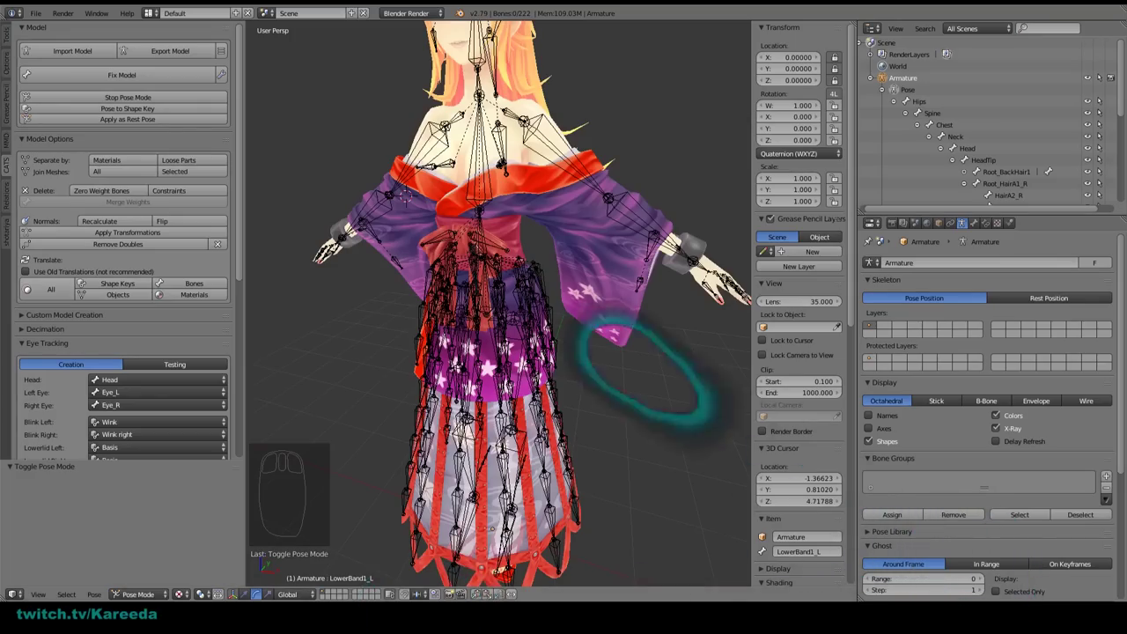
pyautogui.moveTo(648, 374); pyautogui.dragTo(467, 273, button='middle')
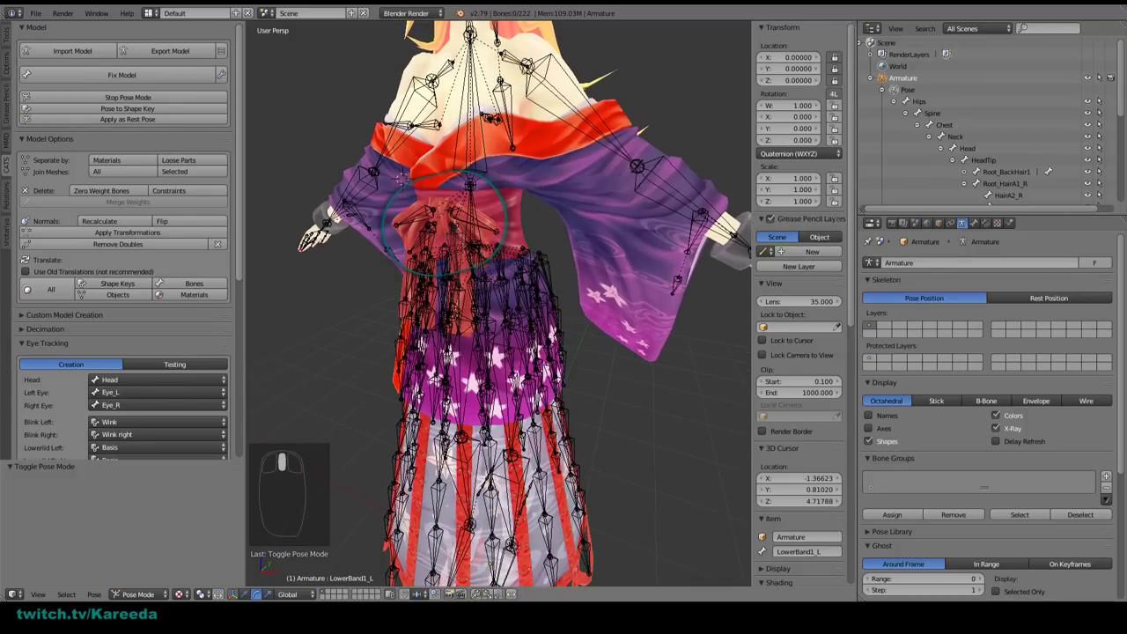
pyautogui.scroll(1, 444, 223)
pyautogui.scroll(1, 423, 176)
pyautogui.scroll(-1, 427, 173)
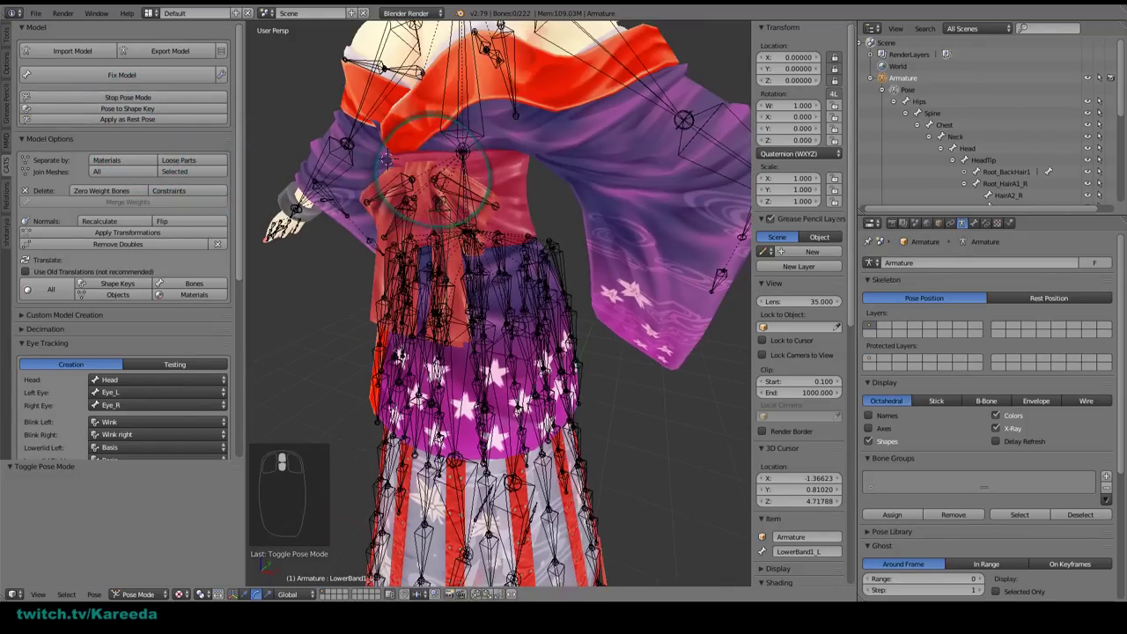
pyautogui.moveTo(432, 167); pyautogui.dragTo(482, 214, button='middle')
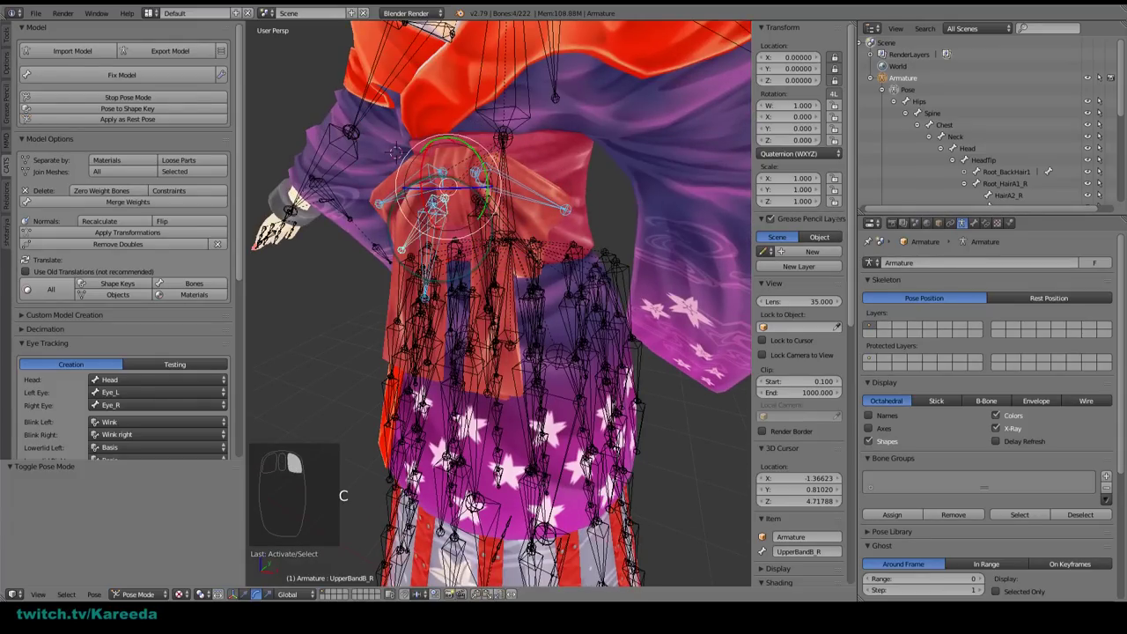
pyautogui.moveTo(482, 215); pyautogui.dragTo(511, 203, button='middle')
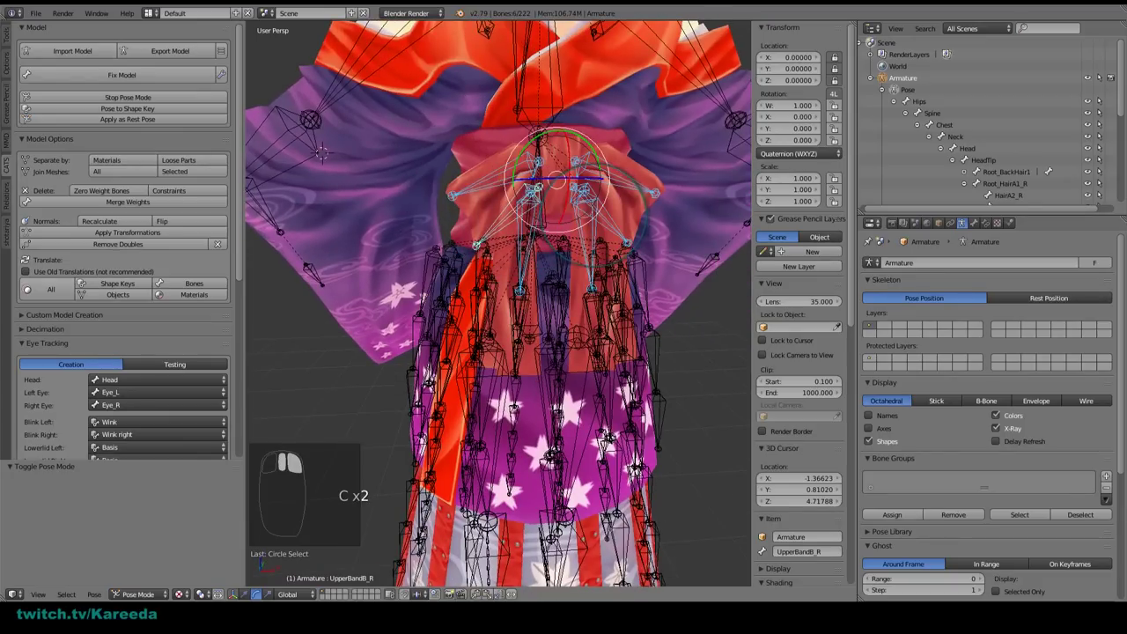
pyautogui.moveTo(665, 261); pyautogui.dragTo(588, 215, button='middle')
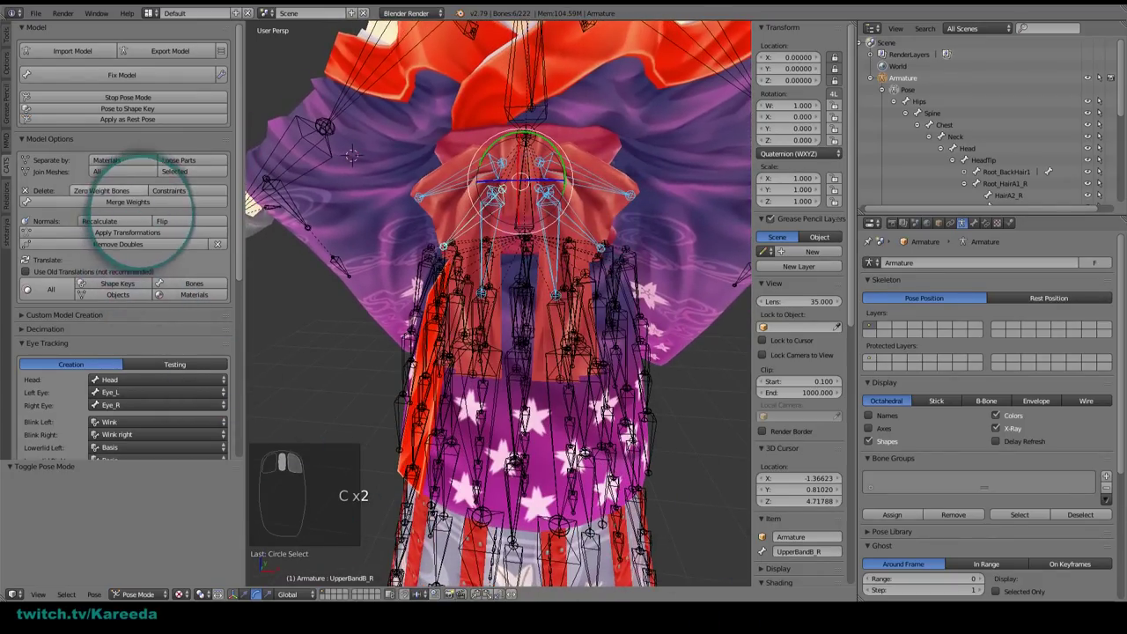
pyautogui.click(145, 203)
# Step: Leave pose mode, enable Apply Full Body Tracking Fix in the Fix Model settings, and run Fix Model
pyautogui.moveTo(307, 211); pyautogui.dragTo(500, 273, button='middle')
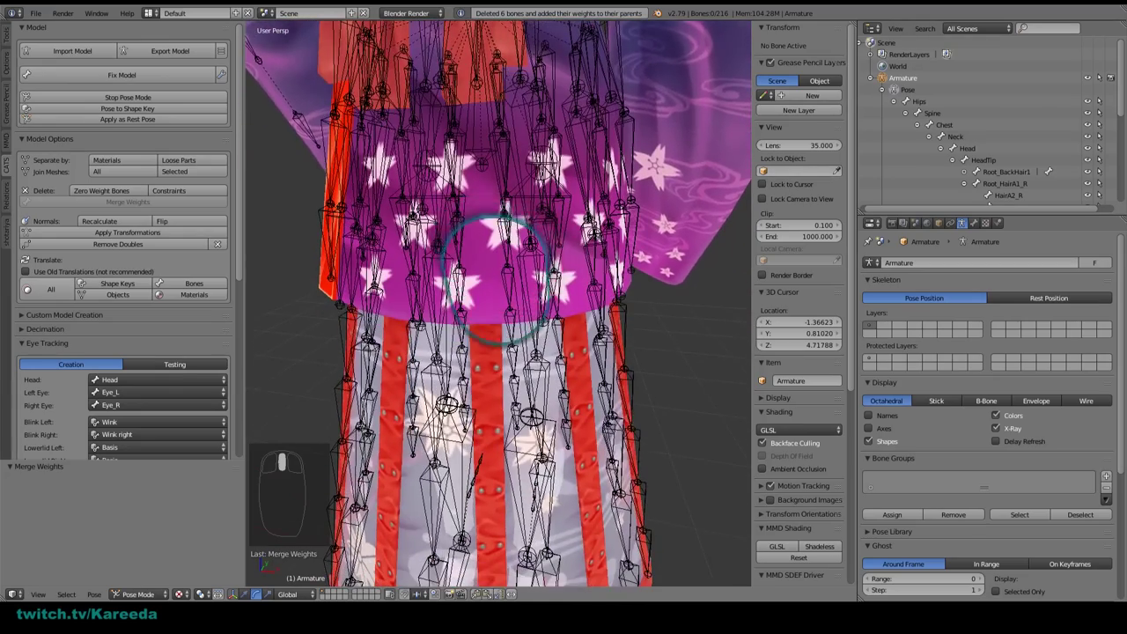
pyautogui.scroll(-8, 500, 273)
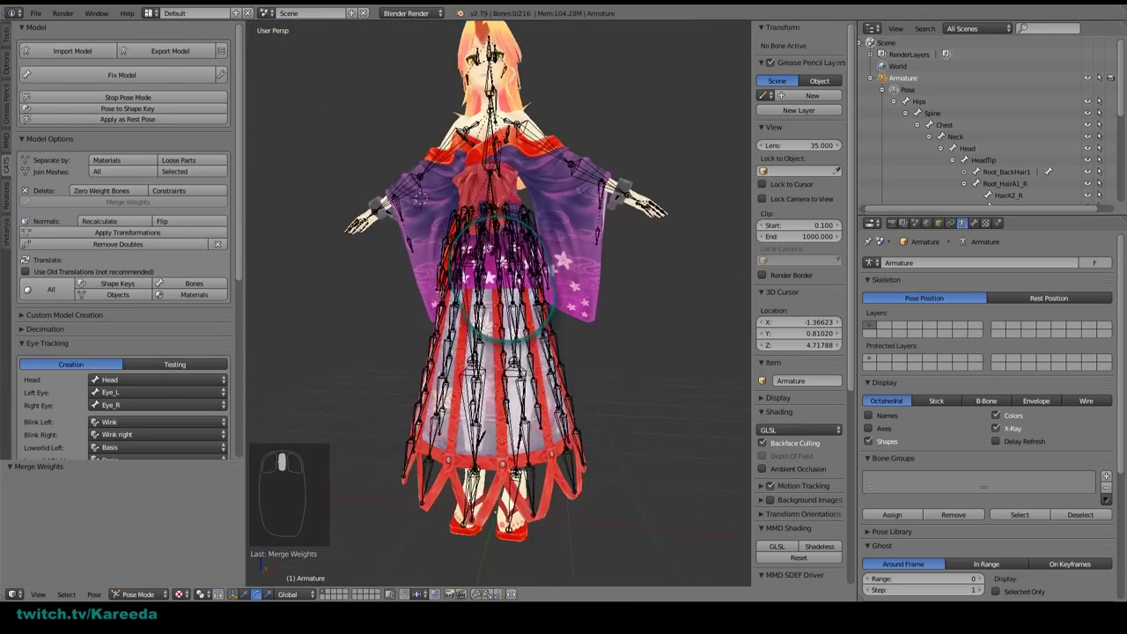
pyautogui.scroll(2, 503, 280)
pyautogui.moveTo(502, 325); pyautogui.dragTo(454, 272, button='middle')
pyautogui.moveTo(498, 238); pyautogui.dragTo(455, 284, button='middle')
pyautogui.click(221, 75)
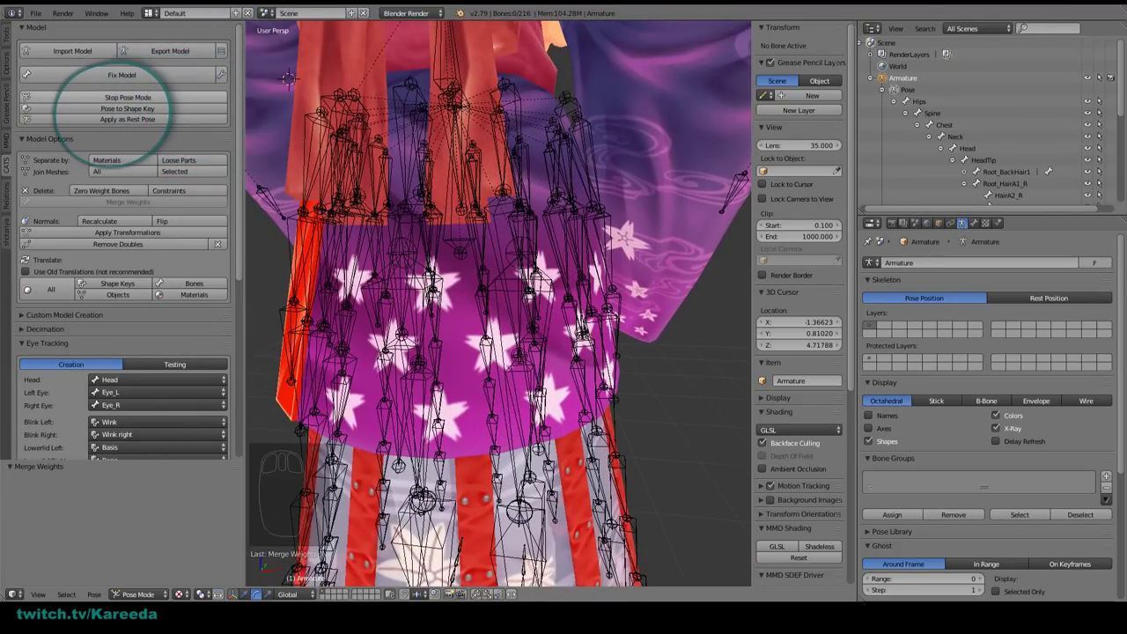
pyautogui.click(123, 98)
pyautogui.click(221, 75)
pyautogui.click(176, 98)
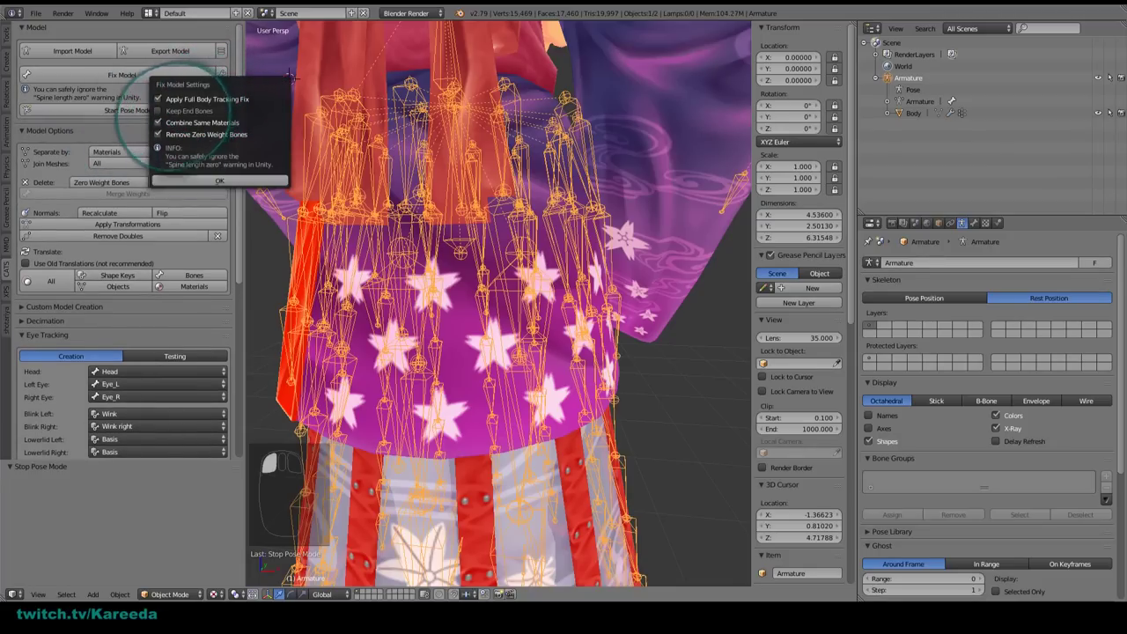
pyautogui.click(219, 180)
pyautogui.click(123, 76)
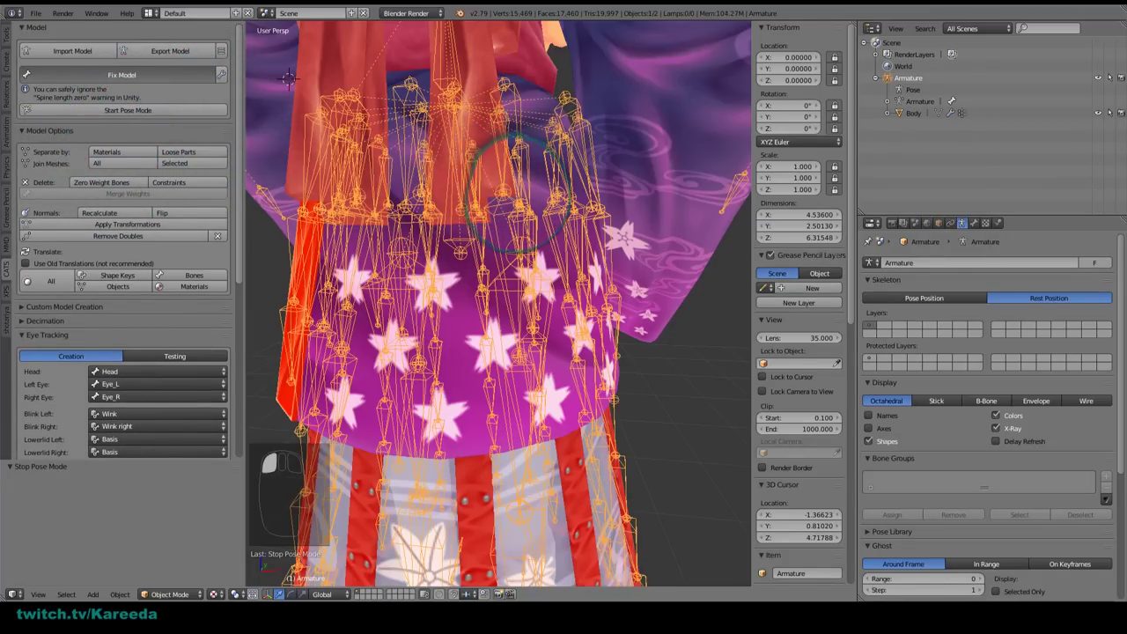
# Step: In edit mode, extrude a new bone about 0.19 straight up from the tip of the Left leg bone
pyautogui.scroll(5, 520, 229)
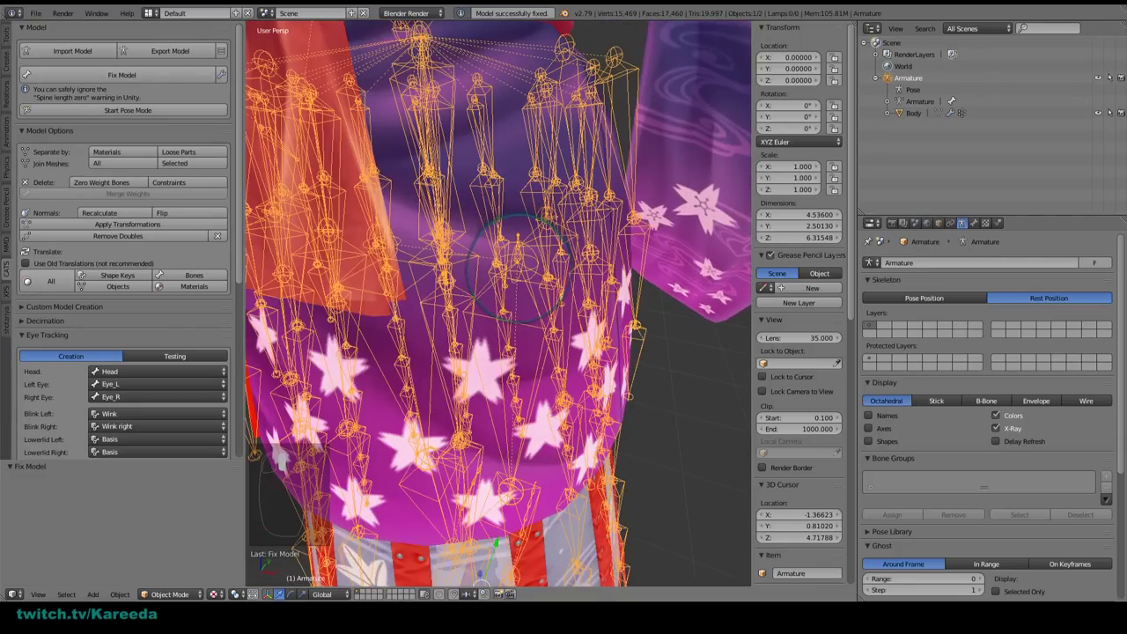
pyautogui.press('Tab')
pyautogui.rightClick(526, 231)
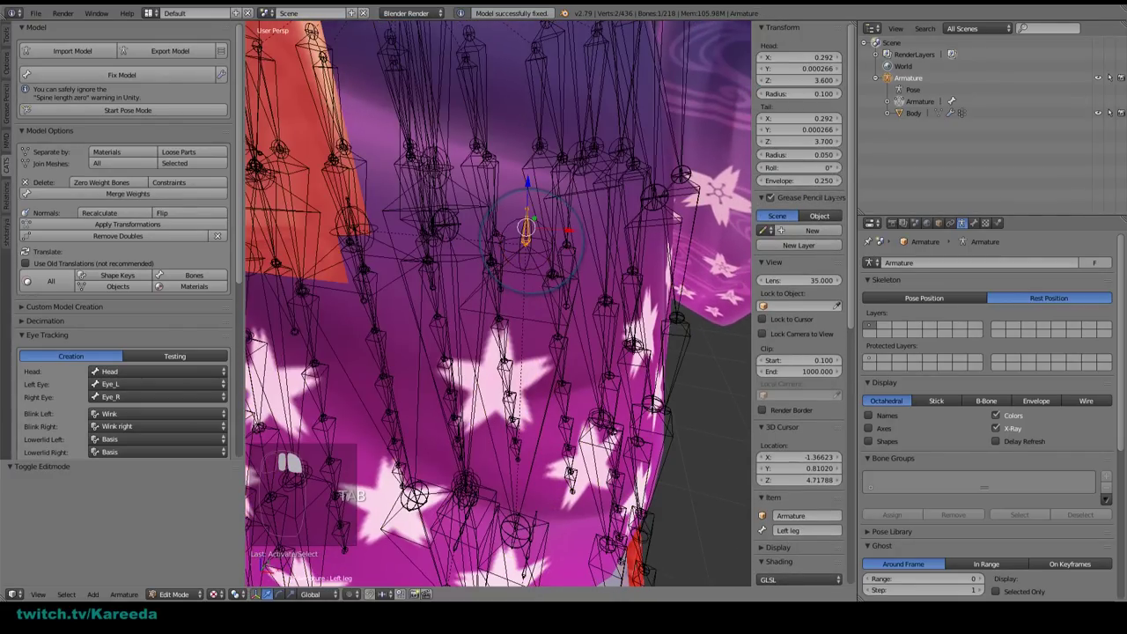
pyautogui.moveTo(527, 232); pyautogui.dragTo(587, 249, button='middle')
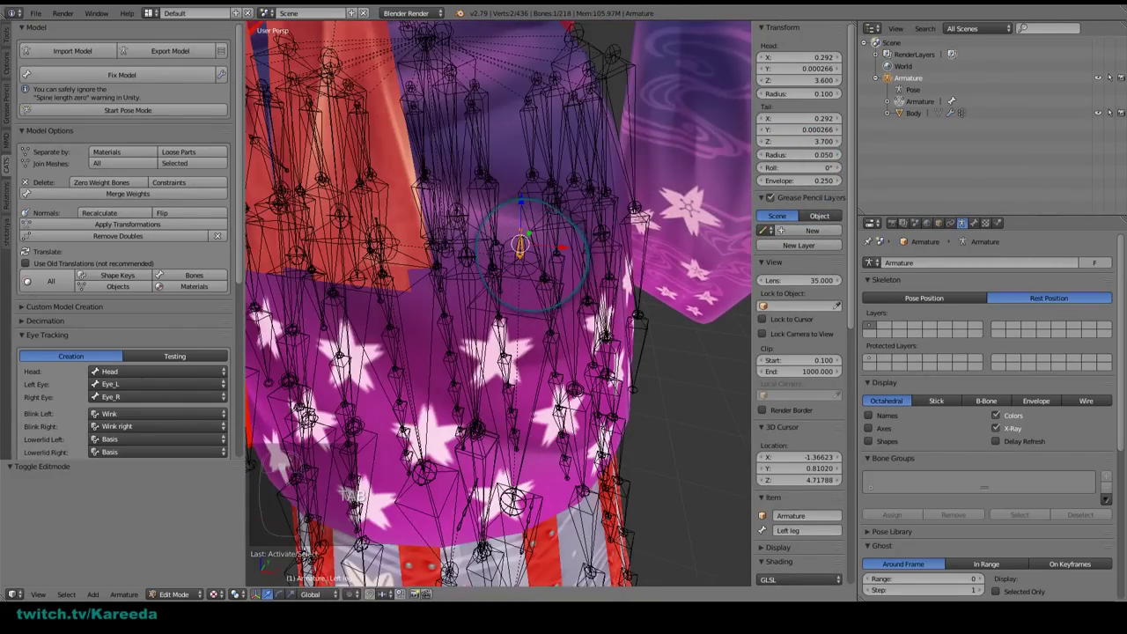
pyautogui.scroll(4, 531, 254)
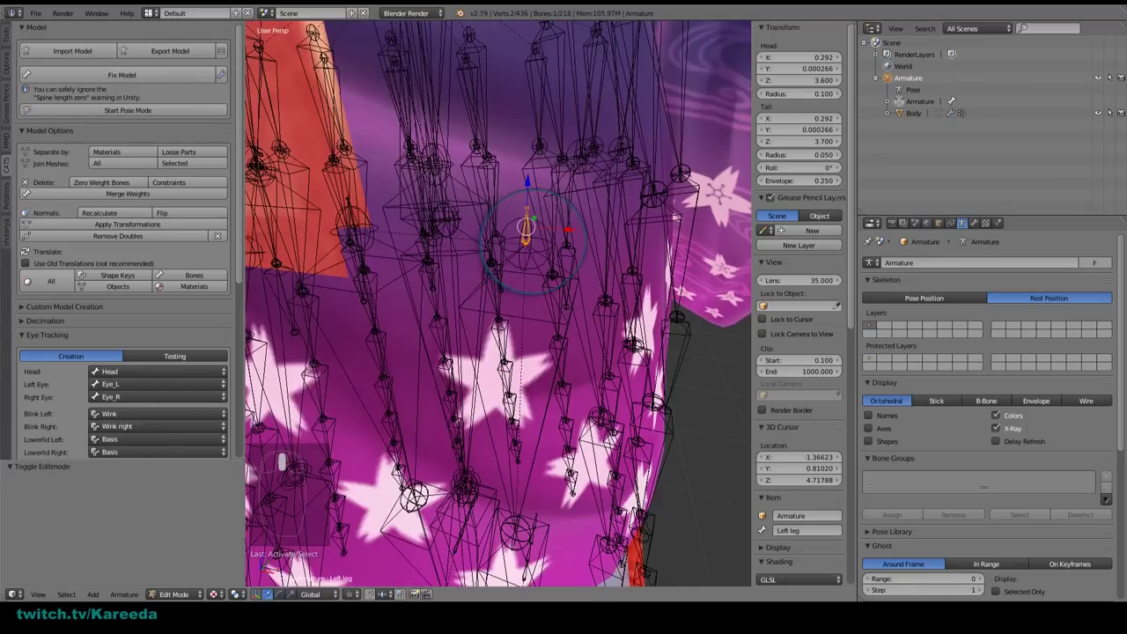
pyautogui.hotkey('shift', 'e')
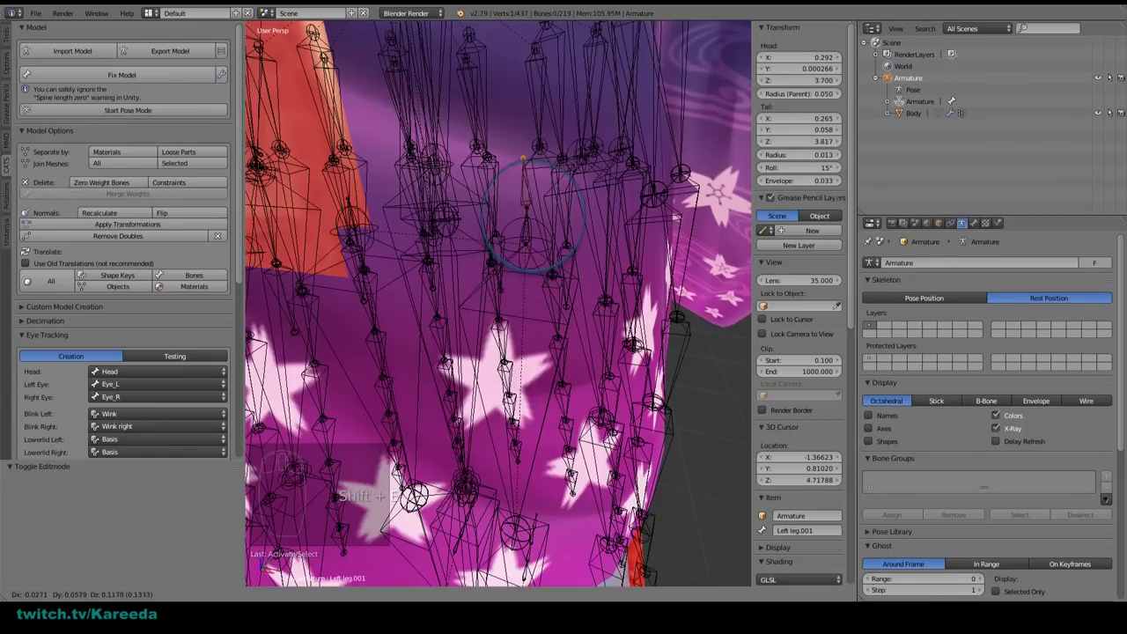
pyautogui.click(528, 129)
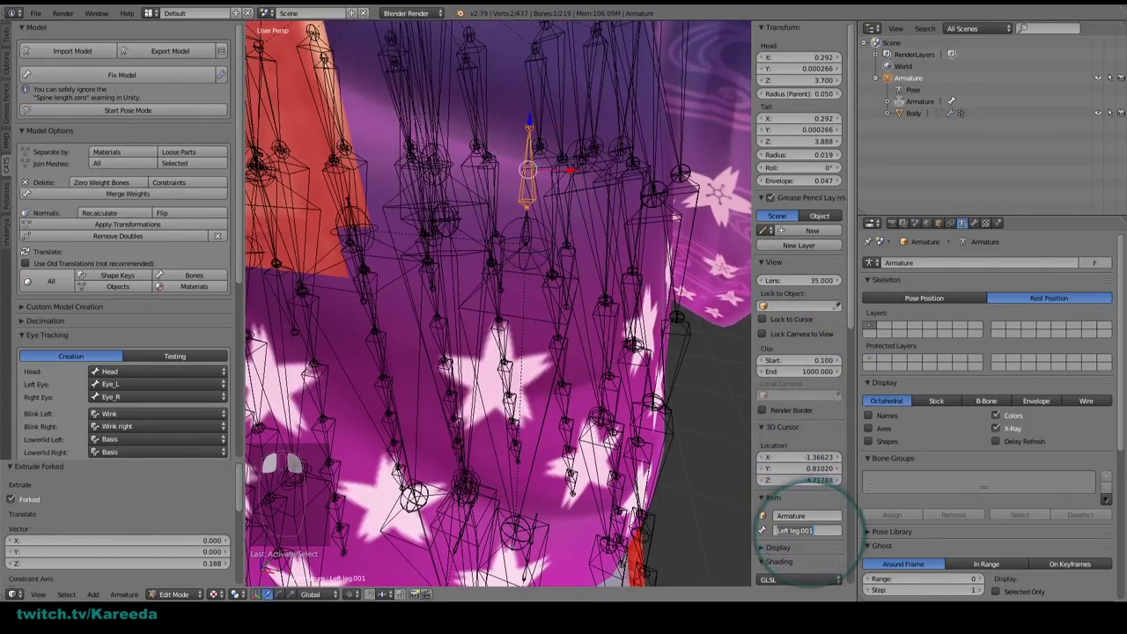
# Step: Rename the new bone Left_Dress and turn off its Connected relation to the Left leg parent
pyautogui.write('Left')
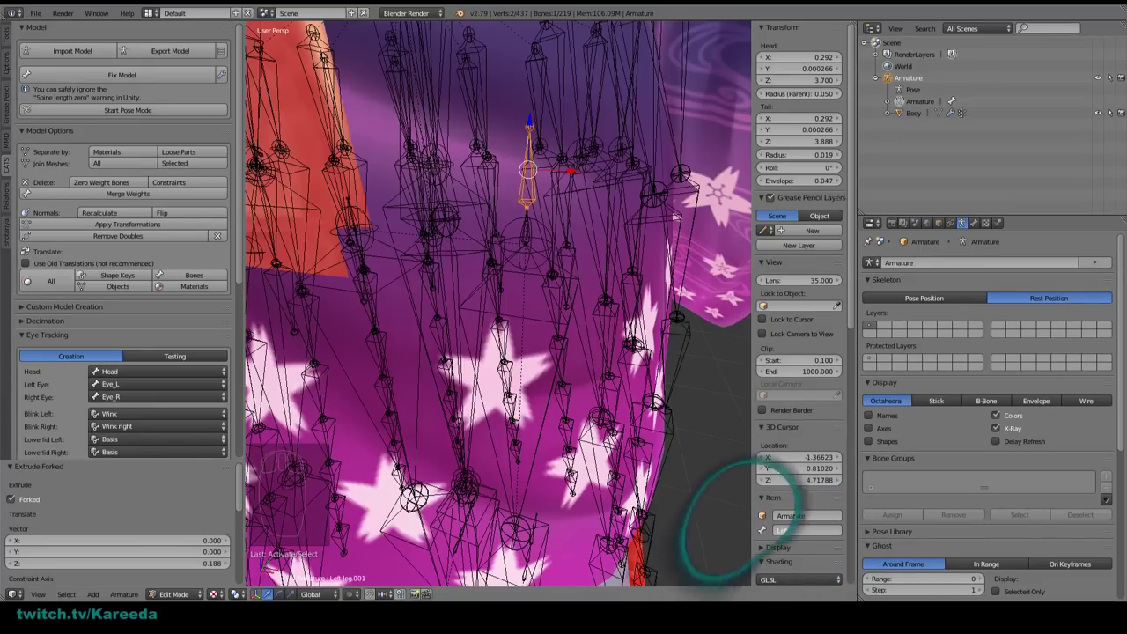
pyautogui.write('_Dress')
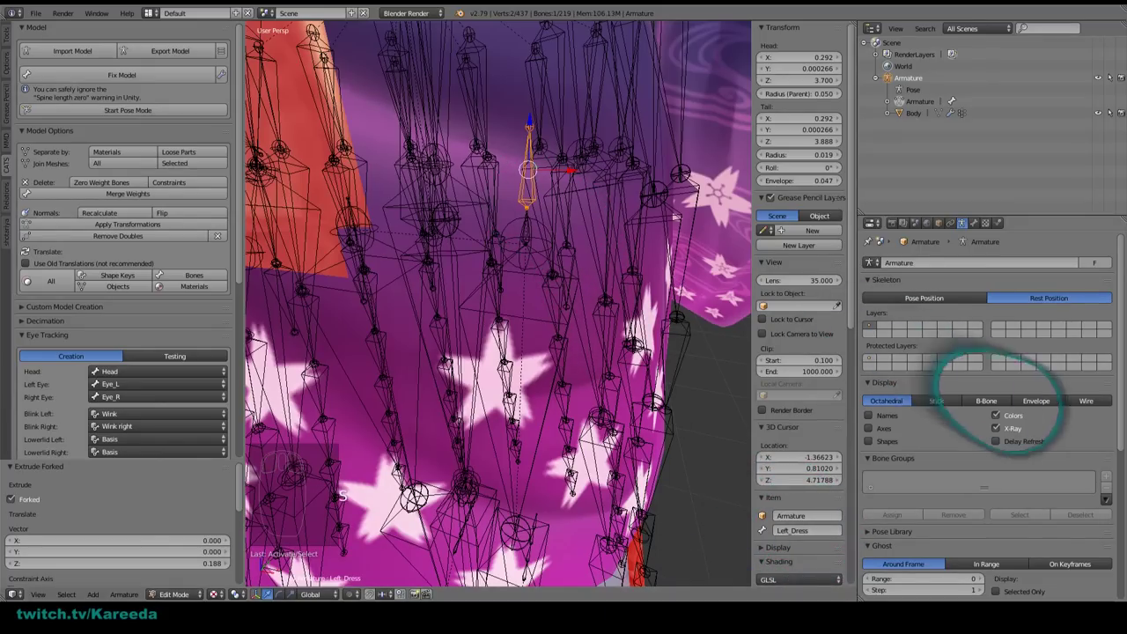
pyautogui.click(973, 222)
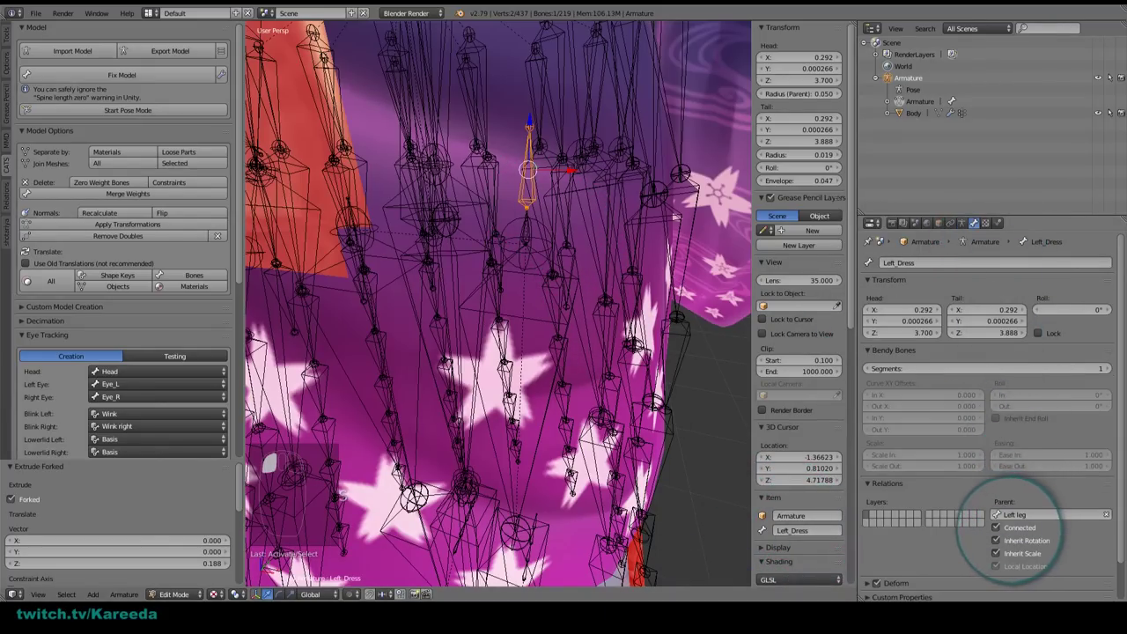
pyautogui.click(1010, 529)
# Step: Move the Left_Dress bone outward along X to about 1.006, clear of the skirt bones
pyautogui.scroll(-2, 553, 214)
pyautogui.click(655, 225)
pyautogui.scroll(-3, 674, 224)
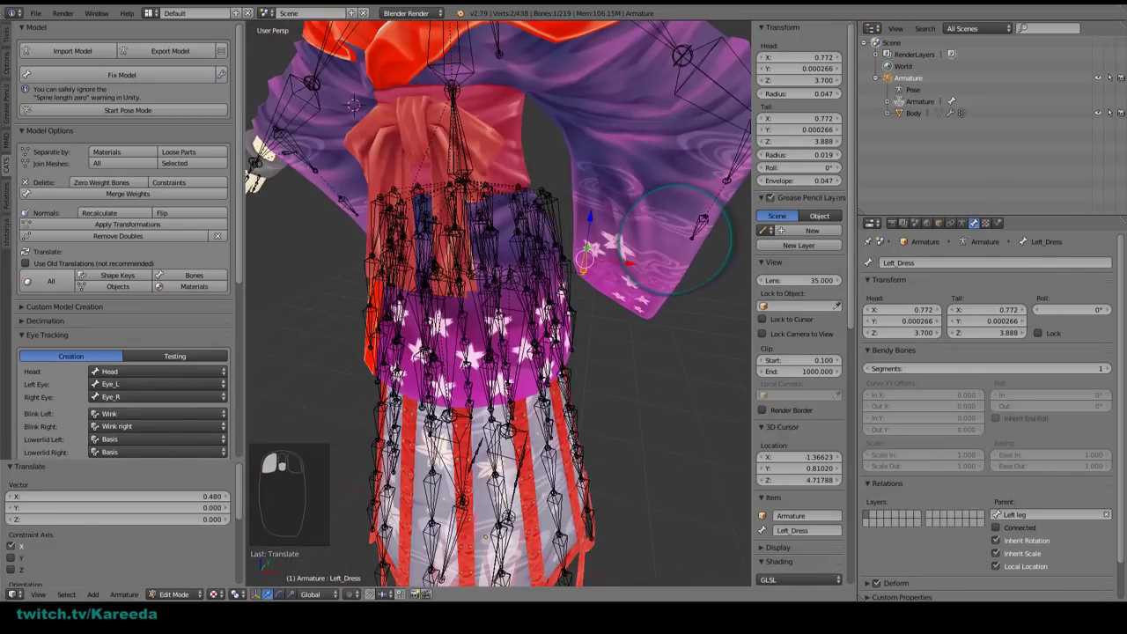
pyautogui.moveTo(631, 262); pyautogui.dragTo(667, 264)
pyautogui.scroll(1, 644, 272)
pyautogui.scroll(2, 565, 280)
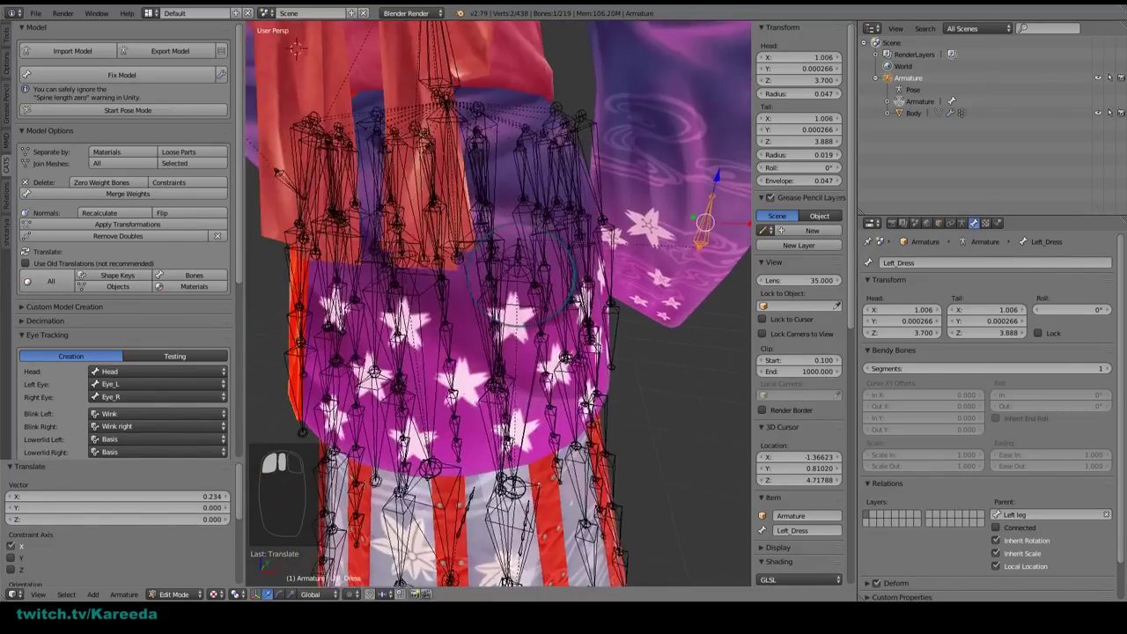
pyautogui.moveTo(565, 278); pyautogui.dragTo(390, 188, button='middle')
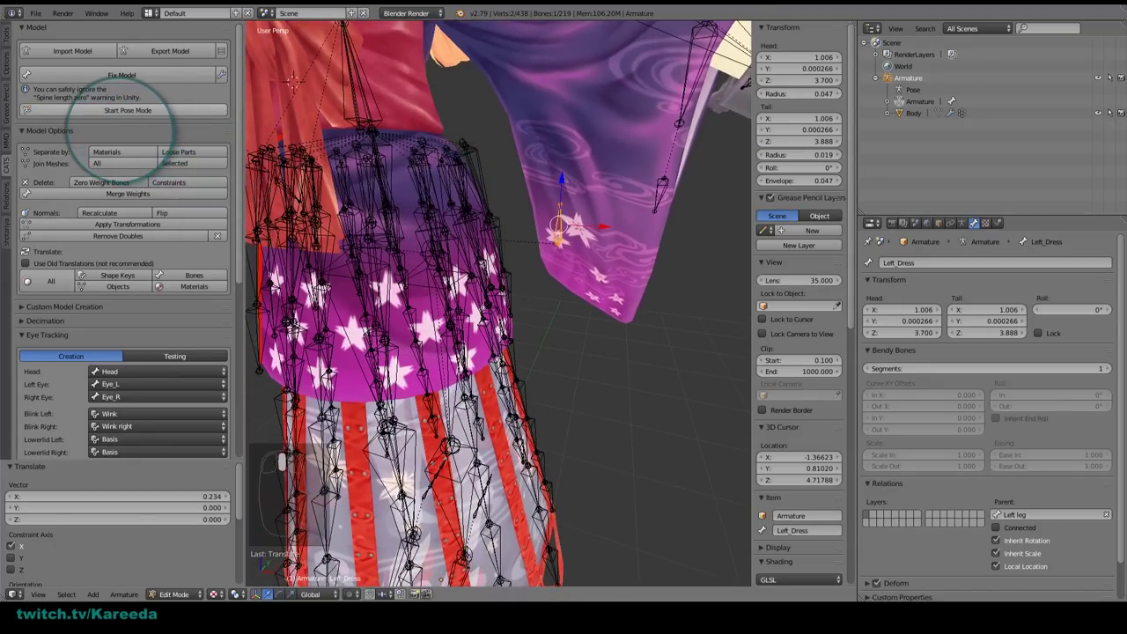
# Step: In pose mode, select the top row of left-side skirt bones, test-rotate them about X by -130°, and undo the rotation
pyautogui.click(128, 110)
pyautogui.moveTo(290, 163); pyautogui.dragTo(519, 189, button='middle')
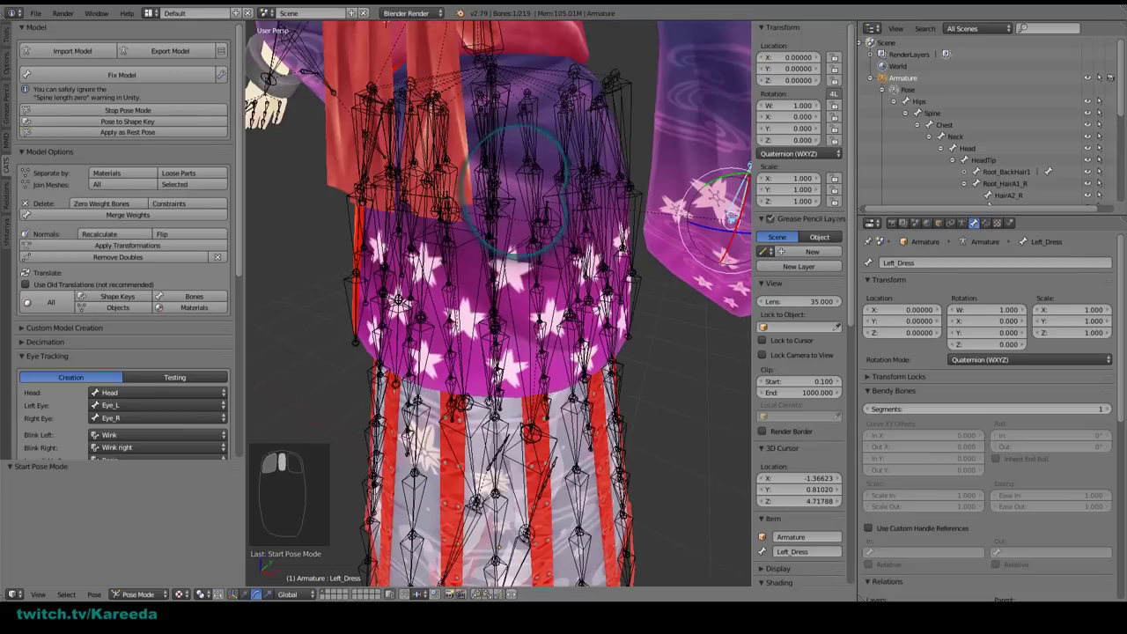
pyautogui.press('a')
pyautogui.moveTo(606, 115); pyautogui.dragTo(620, 113, button='middle')
pyautogui.press('c')
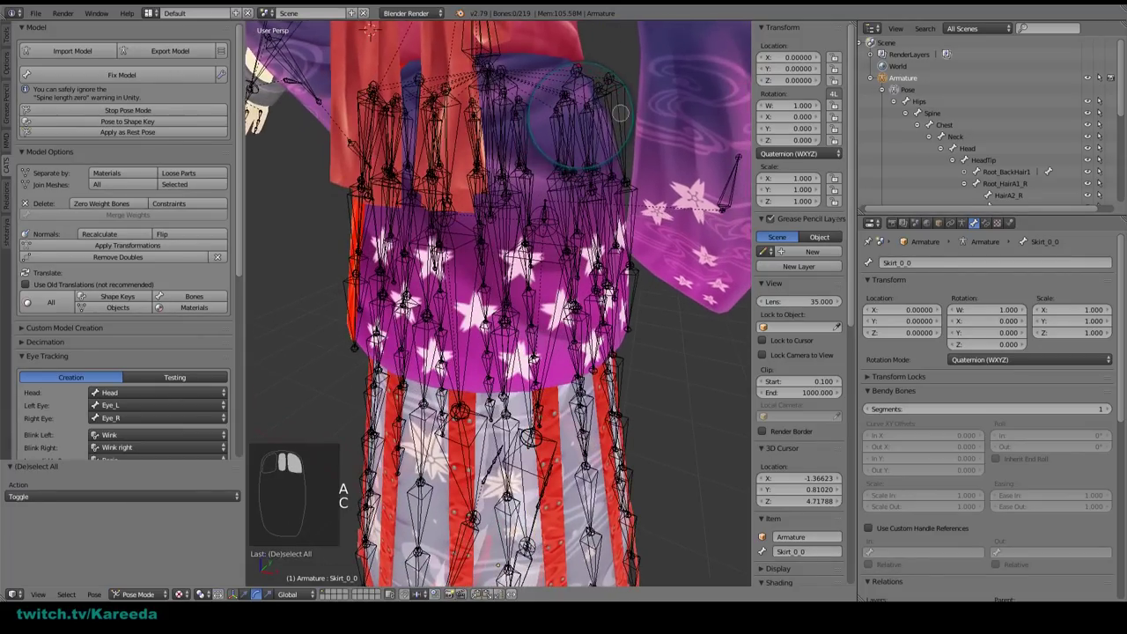
pyautogui.moveTo(544, 141); pyautogui.dragTo(595, 144, button='middle')
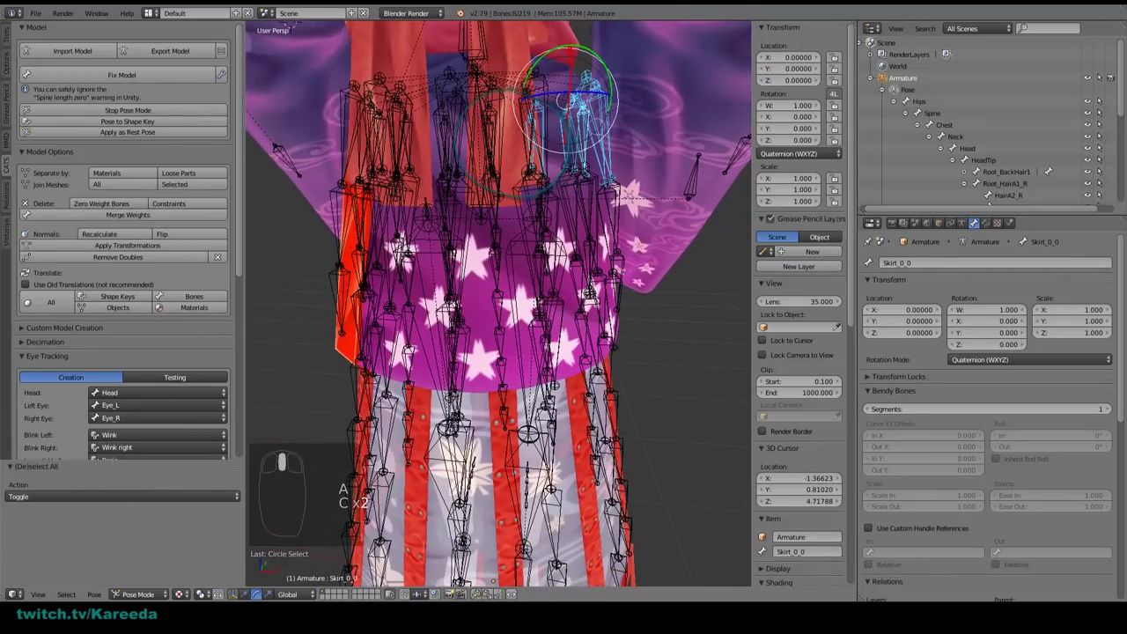
pyautogui.press('c')
pyautogui.rightClick(797, 571)
pyautogui.press('KP_7')
pyautogui.press('KP_3')
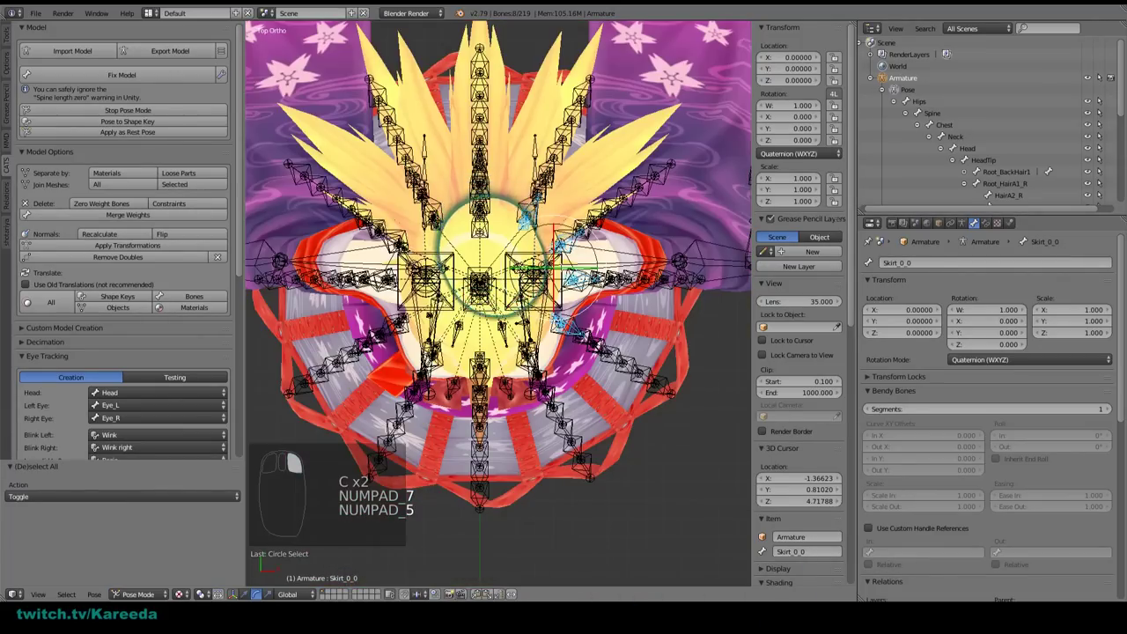
pyautogui.press('KP_2')
pyautogui.press('KP_2')
pyautogui.press('KP_2')
pyautogui.press('KP_2')
pyautogui.press('KP_2')
pyautogui.press('KP_2')
pyautogui.press('KP_2')
pyautogui.press('KP_2')
pyautogui.press('KP_2')
pyautogui.press('KP_2')
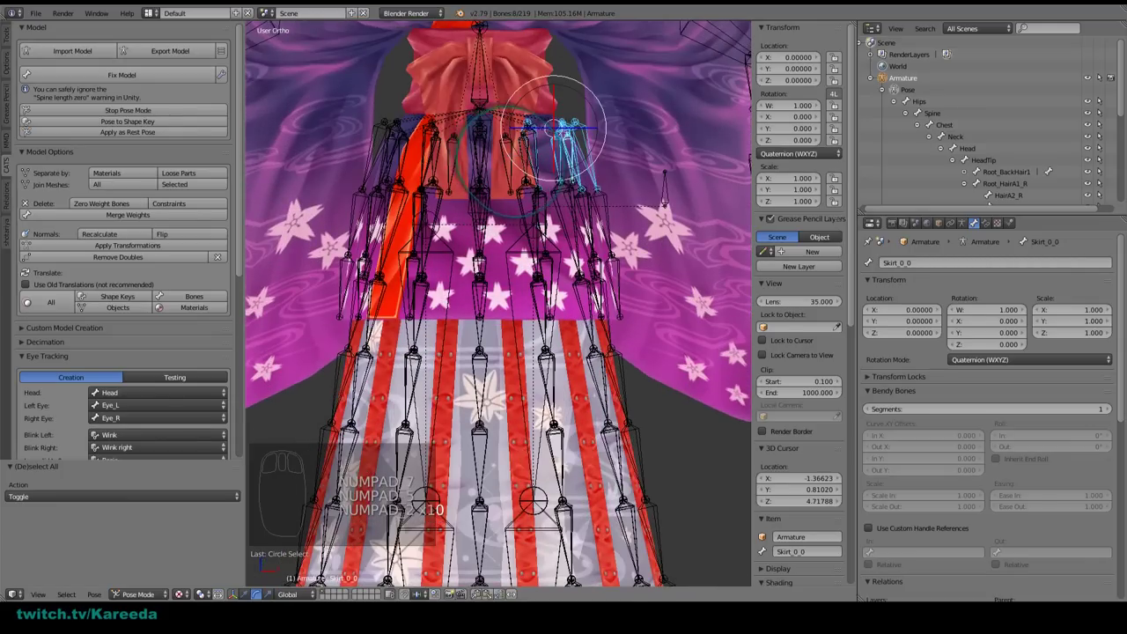
pyautogui.moveTo(557, 128); pyautogui.dragTo(572, 88, button='middle')
pyautogui.press('c')
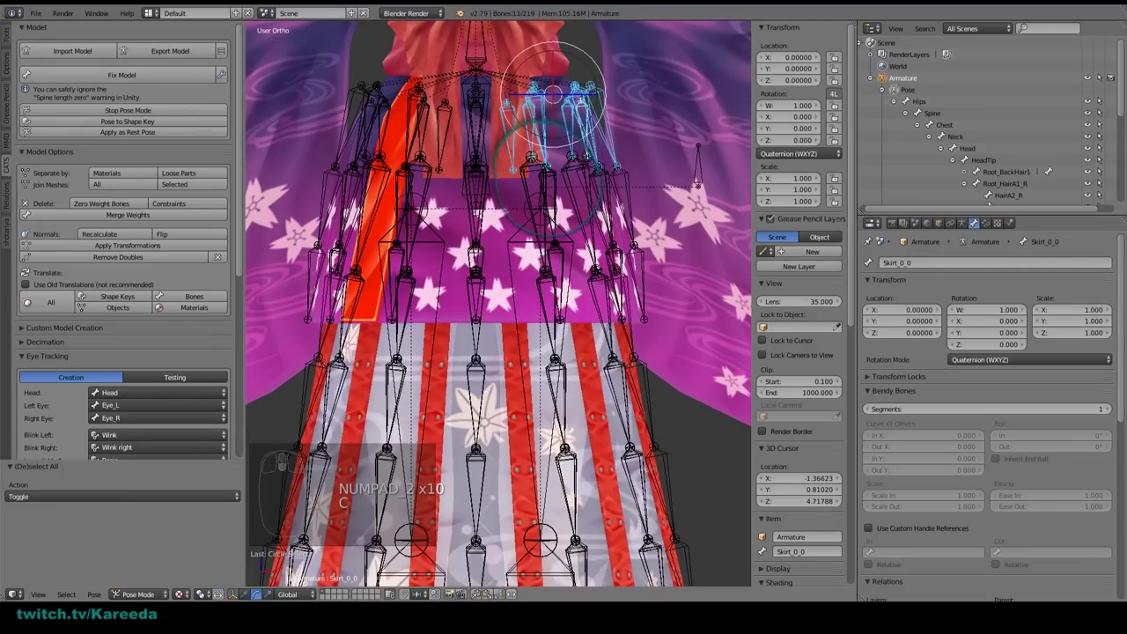
pyautogui.moveTo(553, 63); pyautogui.dragTo(547, 110)
pyautogui.hotkey('ctrl', 'z')
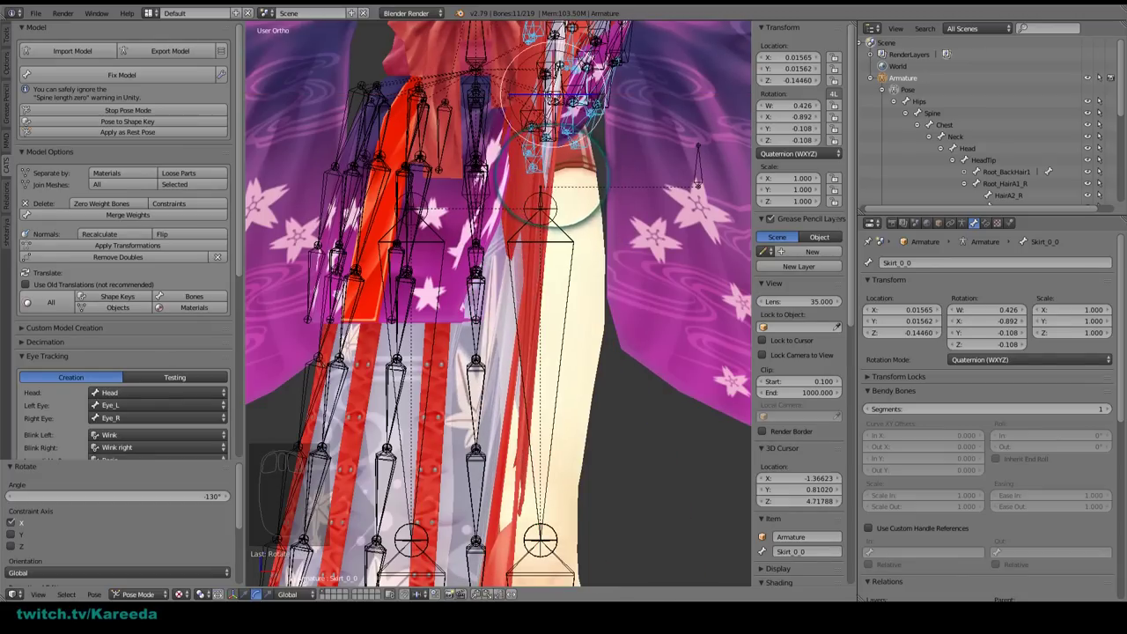
# Step: Leave pose mode and, in edit mode, parent the top row of left-side skirt bones to Left_Dress with Keep Offset
pyautogui.click(128, 110)
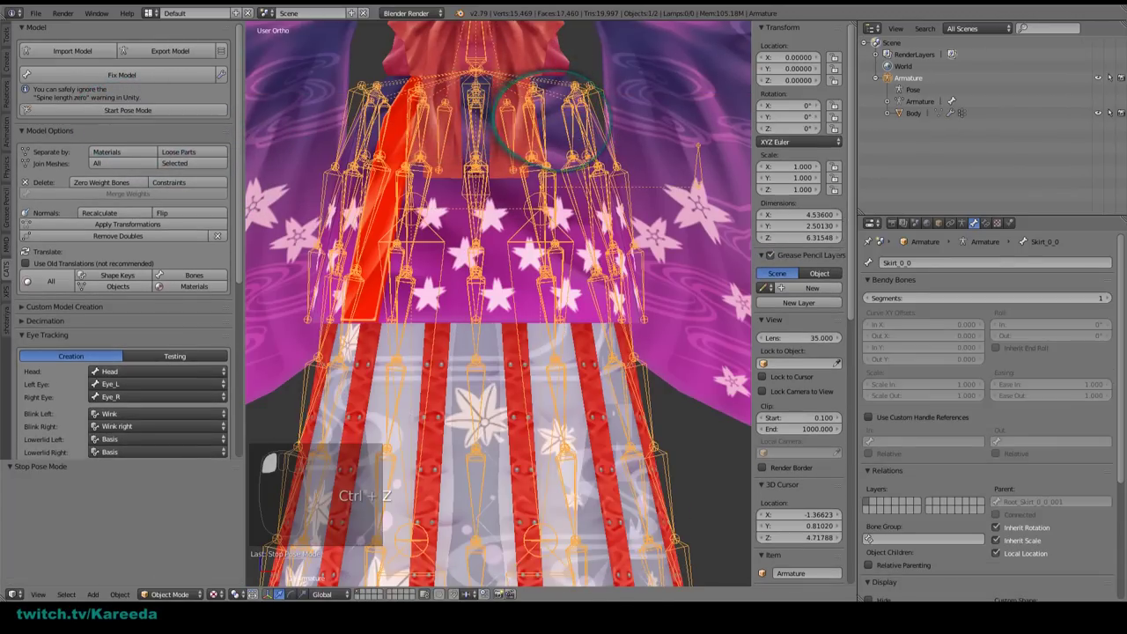
pyautogui.press('Tab')
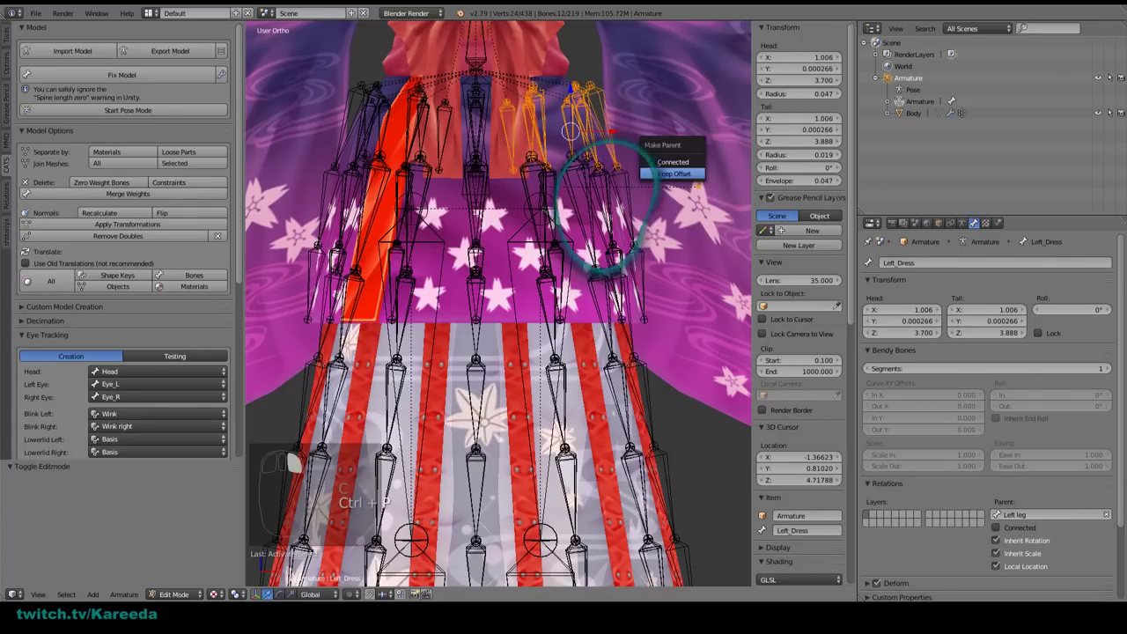
pyautogui.click(673, 173)
pyautogui.moveTo(669, 187); pyautogui.dragTo(330, 123, button='middle')
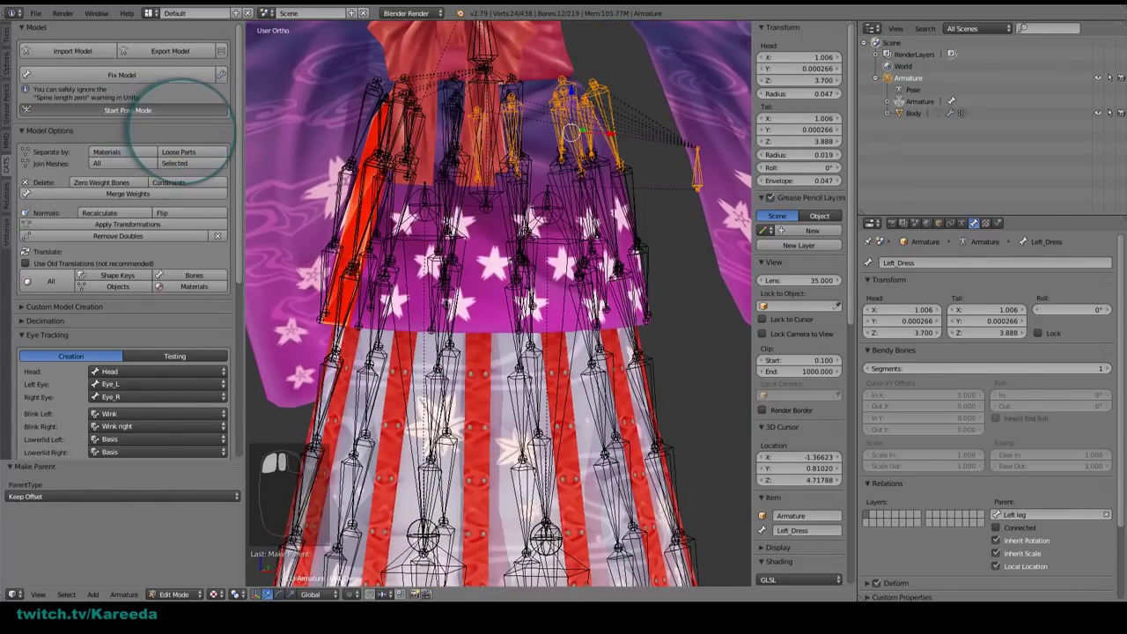
# Step: Test the skirt parenting in pose mode by rotating the Left leg bone 68.6° about X and inspecting the dress from several sides
pyautogui.click(176, 110)
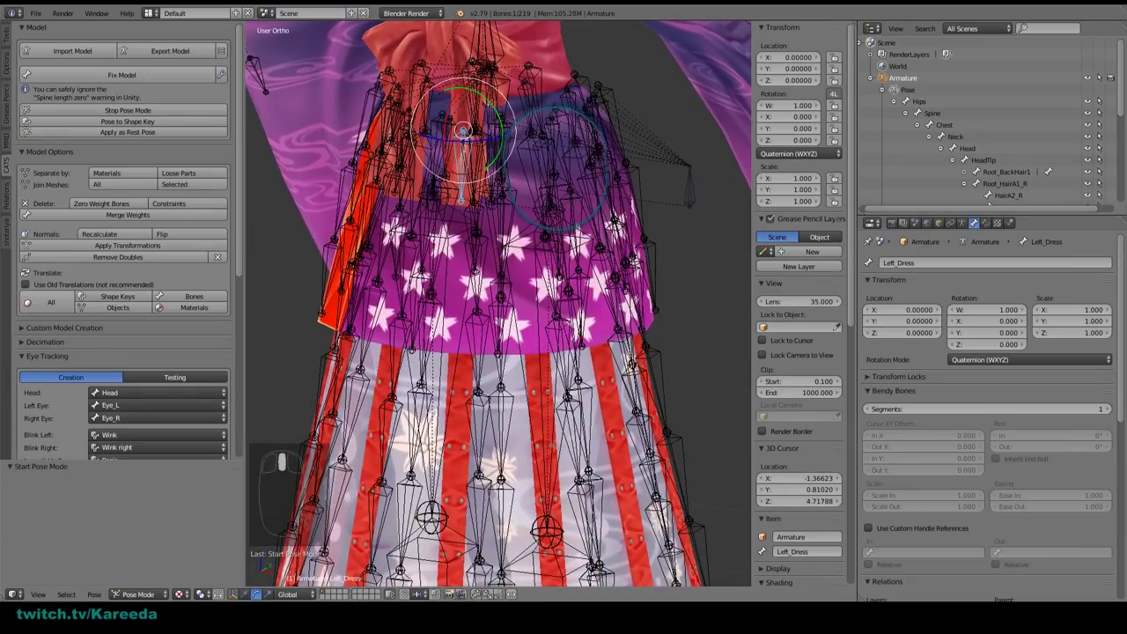
pyautogui.moveTo(555, 160)
pyautogui.mouseDown(button='middle')
pyautogui.moveTo(696, 181)
pyautogui.moveTo(586, 180)
pyautogui.moveTo(578, 161)
pyautogui.moveTo(571, 167)
pyautogui.mouseUp(button='middle')
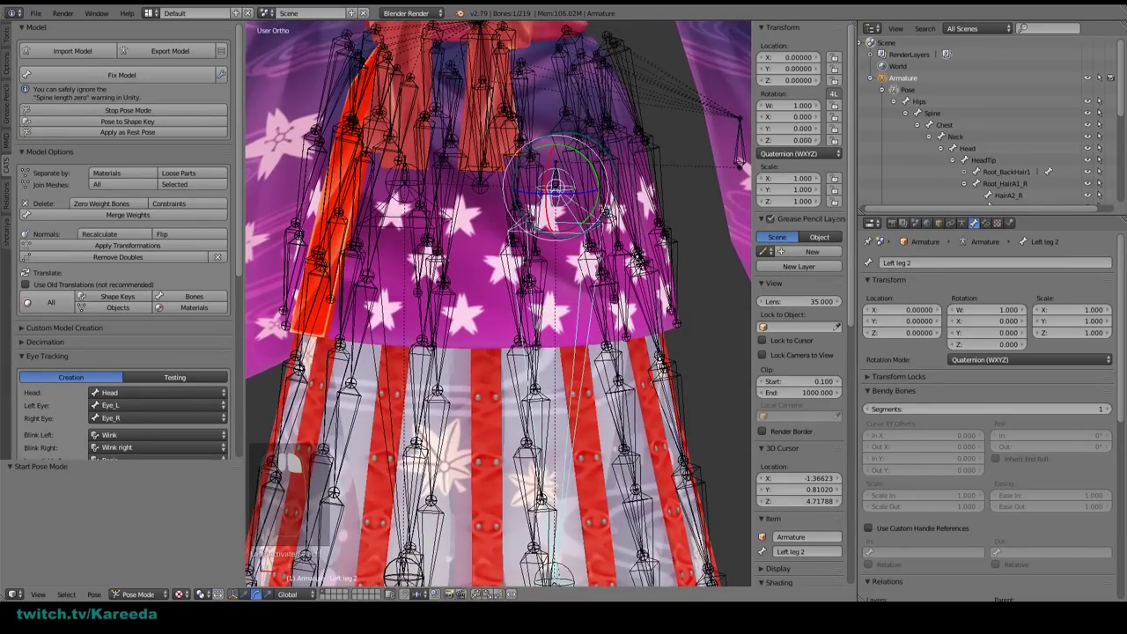
pyautogui.rightClick(588, 255)
pyautogui.moveTo(588, 247); pyautogui.dragTo(563, 225, button='middle')
pyautogui.moveTo(548, 212); pyautogui.dragTo(570, 213)
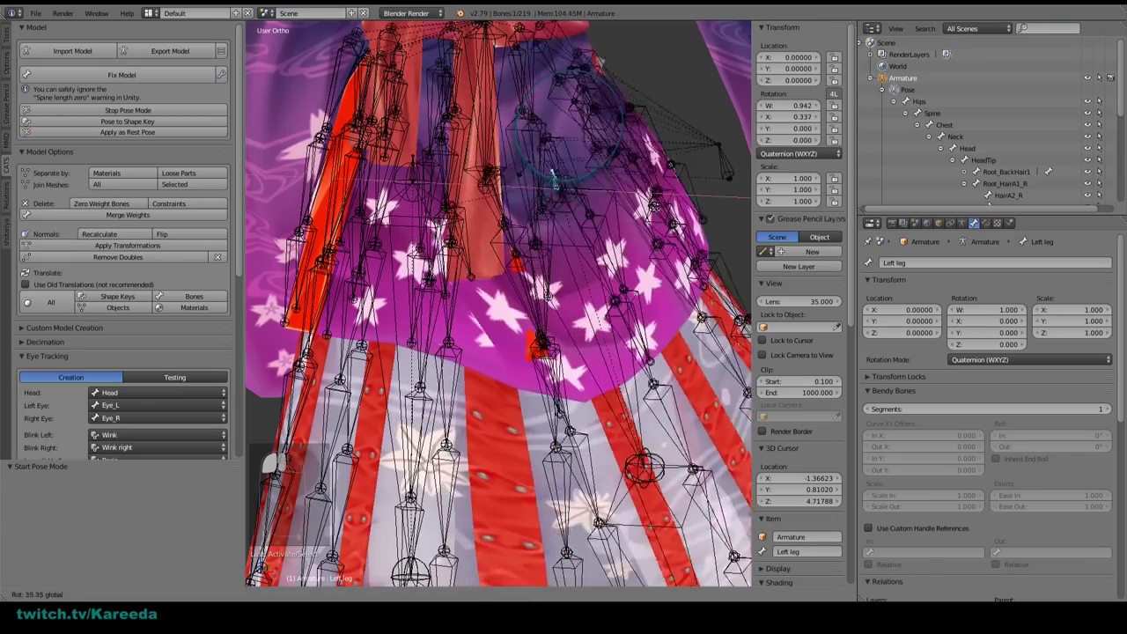
pyautogui.moveTo(568, 126); pyautogui.dragTo(569, 131)
pyautogui.scroll(-7, 596, 415)
pyautogui.moveTo(596, 414); pyautogui.dragTo(679, 294, button='middle')
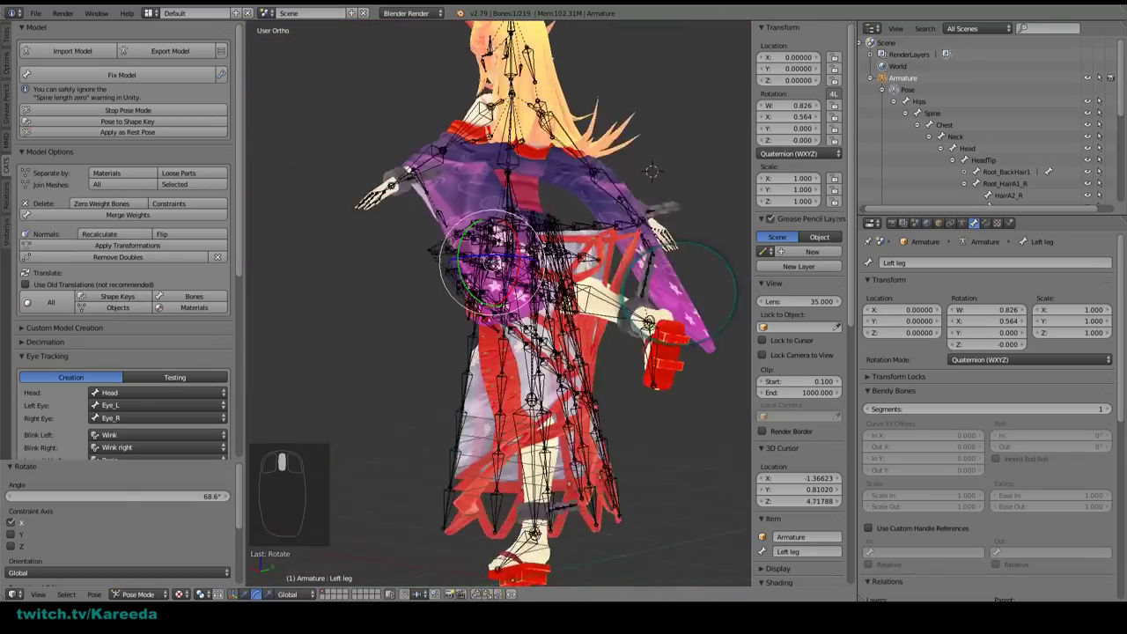
pyautogui.moveTo(493, 291); pyautogui.dragTo(722, 295, button='middle')
# Step: Swing the Left leg bone the opposite way by -113° about X, check the skirt, and undo the test rotations
pyautogui.scroll(4, 563, 300)
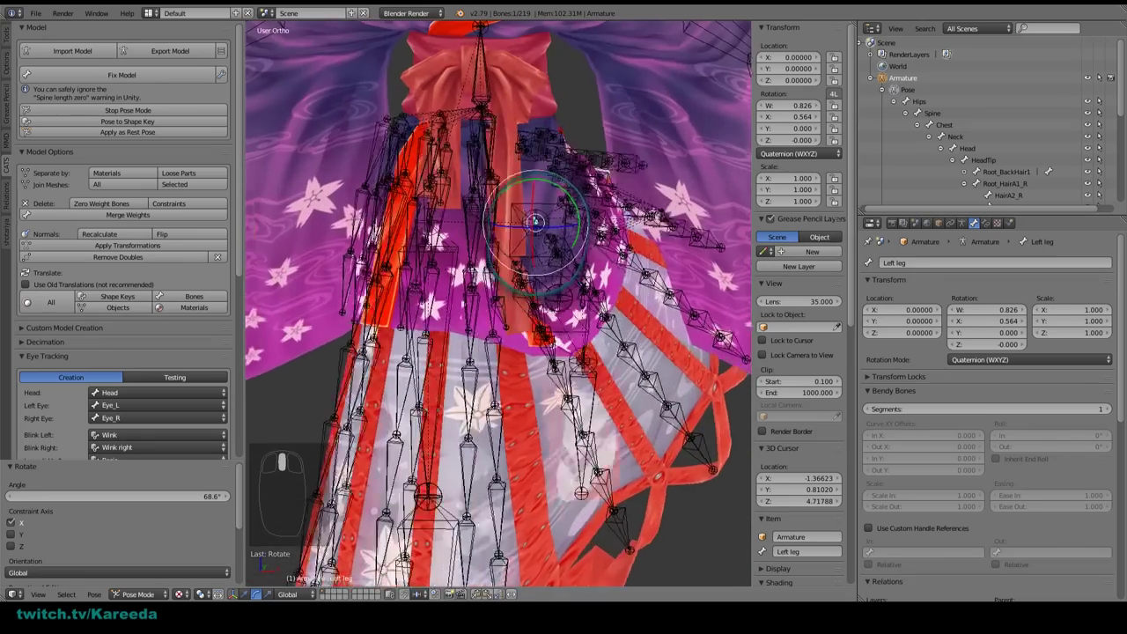
pyautogui.moveTo(563, 299); pyautogui.dragTo(594, 321, button='middle')
pyautogui.moveTo(538, 224); pyautogui.dragTo(540, 216)
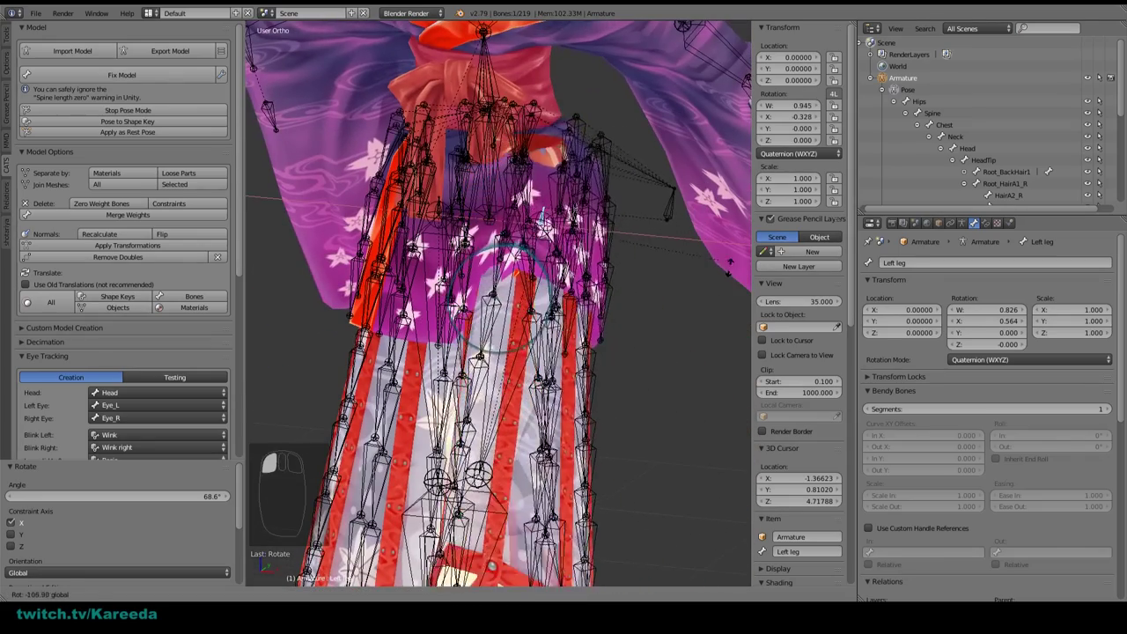
pyautogui.moveTo(729, 268); pyautogui.dragTo(727, 273)
pyautogui.moveTo(652, 286); pyautogui.dragTo(616, 290, button='middle')
pyautogui.scroll(2, 537, 304)
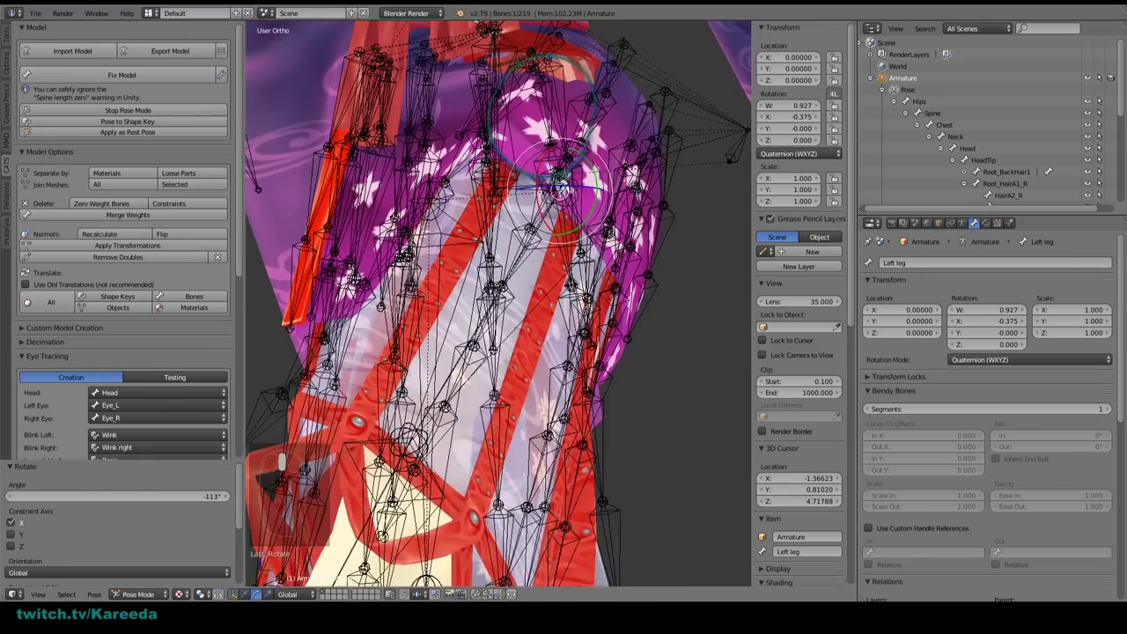
pyautogui.scroll(-2, 543, 113)
pyautogui.moveTo(543, 113); pyautogui.dragTo(587, 176, button='middle')
pyautogui.hotkey('ctrl', 'z')
pyautogui.scroll(2, 568, 207)
pyautogui.moveTo(564, 214); pyautogui.dragTo(480, 275, button='middle')
pyautogui.hotkey('ctrl', 'z')
# Step: Leave pose mode and undo the parenting of the top-row skirt bones to Left_Dress
pyautogui.click(125, 111)
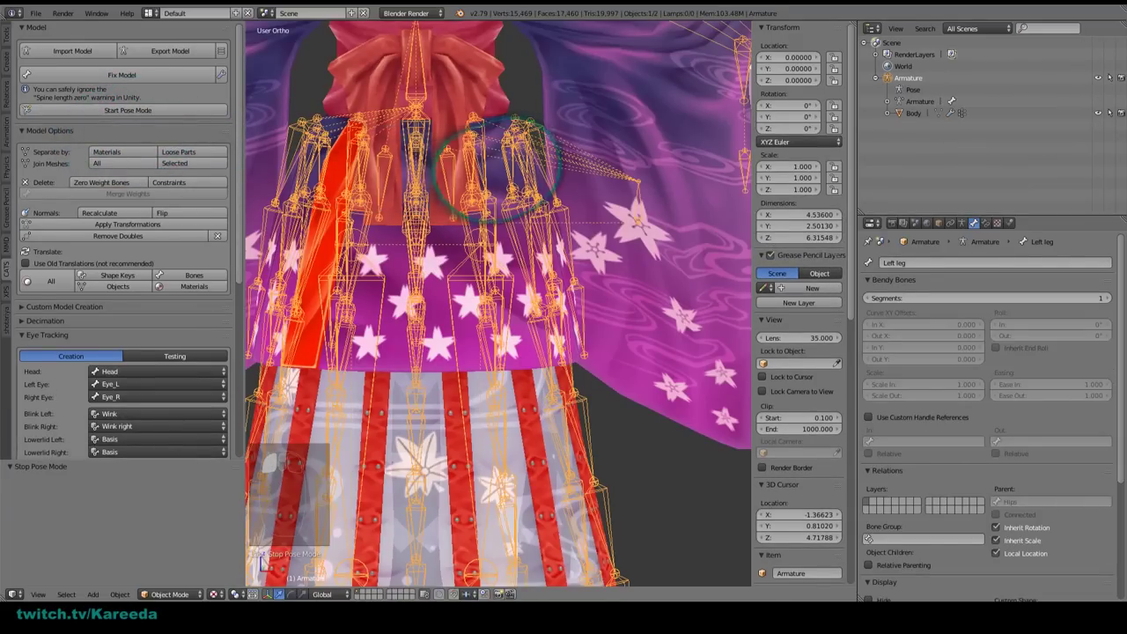
pyautogui.hotkey('ctrl', 'z')
pyautogui.hotkey('ctrl', 'z')
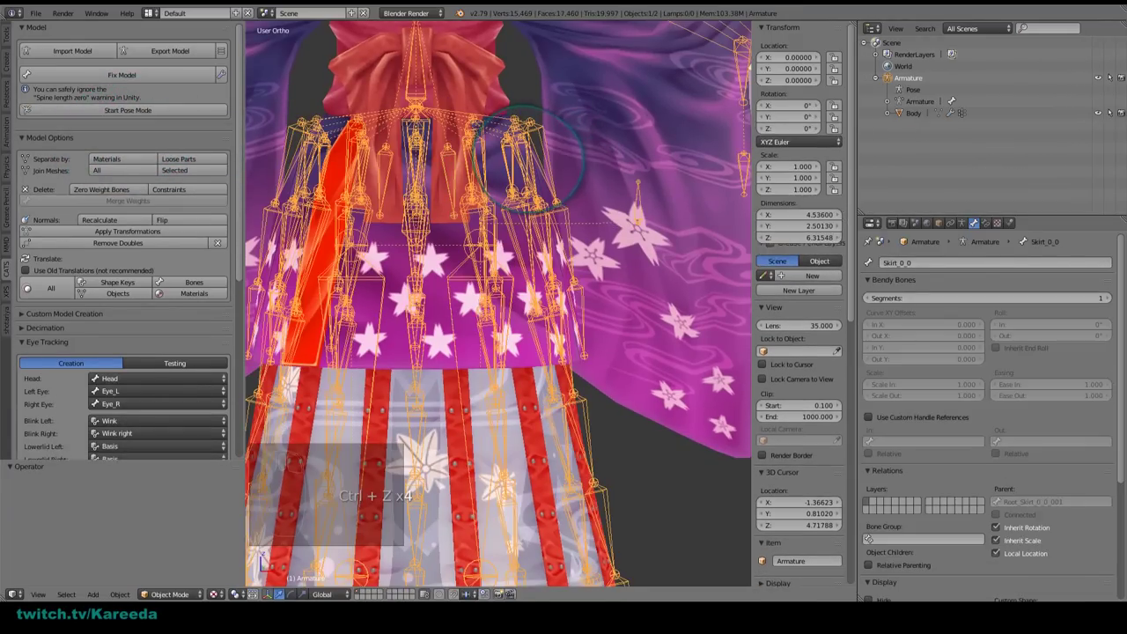
# Step: In edit mode, select the second row of left-side skirt bones and parent them to Left_Dress with Keep Offset
pyautogui.press('Tab')
pyautogui.moveTo(541, 219); pyautogui.dragTo(517, 210, button='middle')
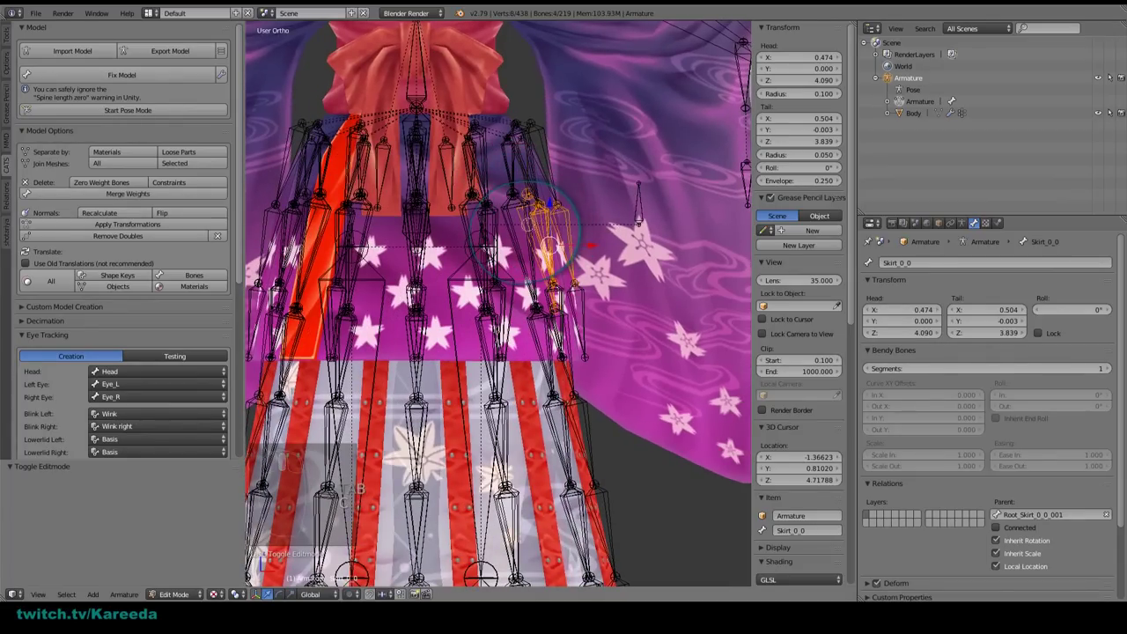
pyautogui.moveTo(517, 210); pyautogui.dragTo(489, 206, button='middle')
pyautogui.moveTo(513, 243); pyautogui.dragTo(523, 243, button='middle')
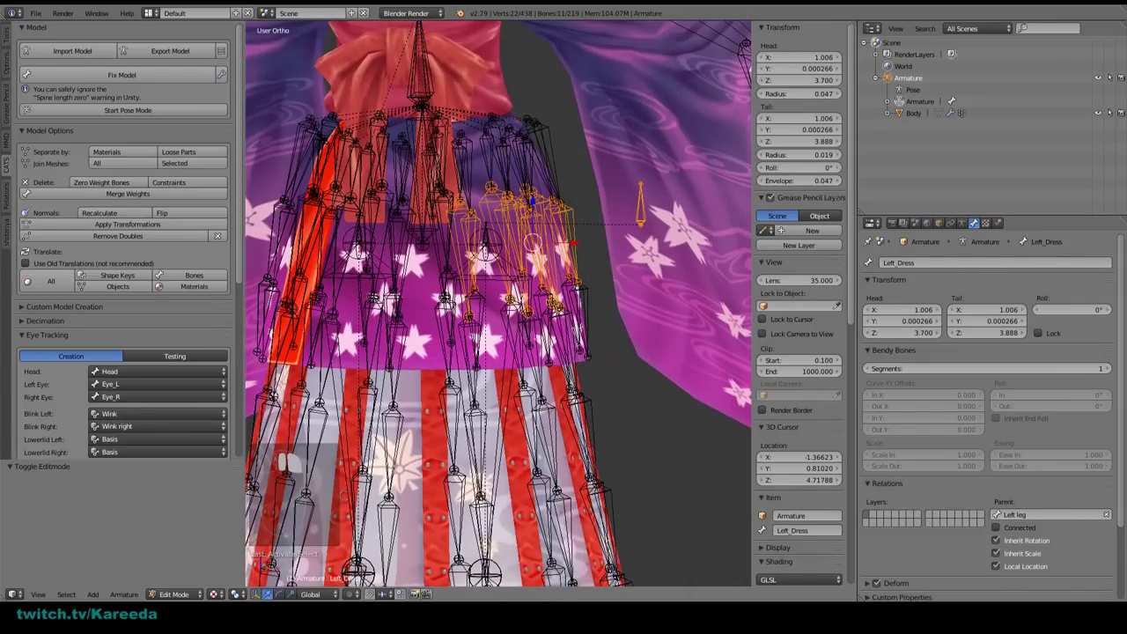
pyautogui.click(626, 205)
pyautogui.moveTo(621, 214); pyautogui.dragTo(563, 218, button='middle')
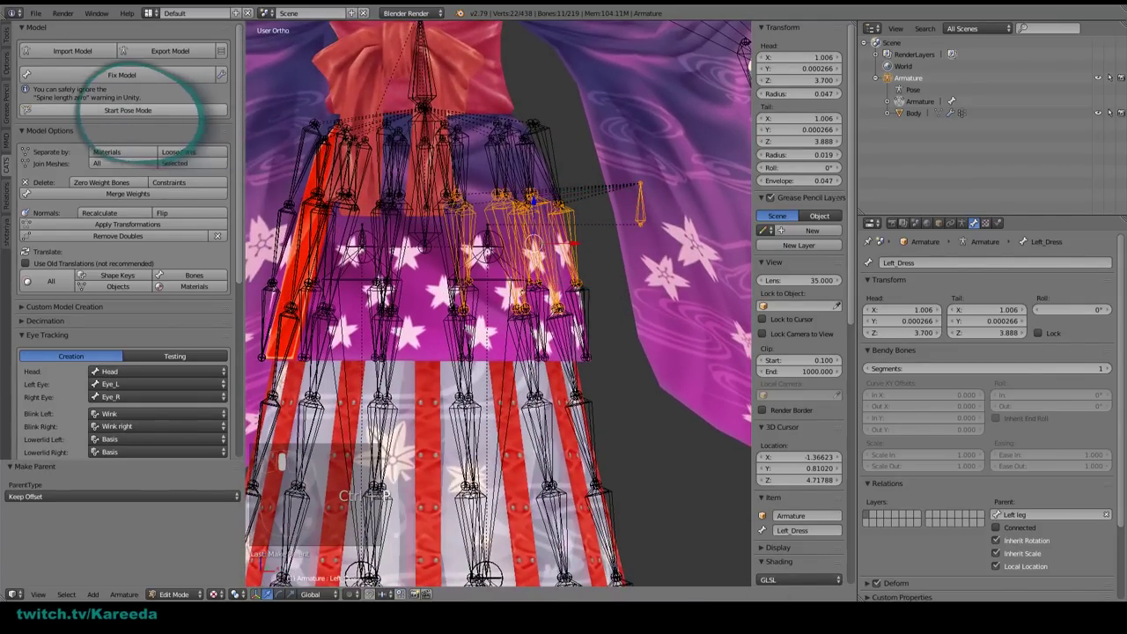
# Step: Test the second-row parenting in pose mode by rotating the Left leg bone about X, and undo the test rotations
pyautogui.click(130, 111)
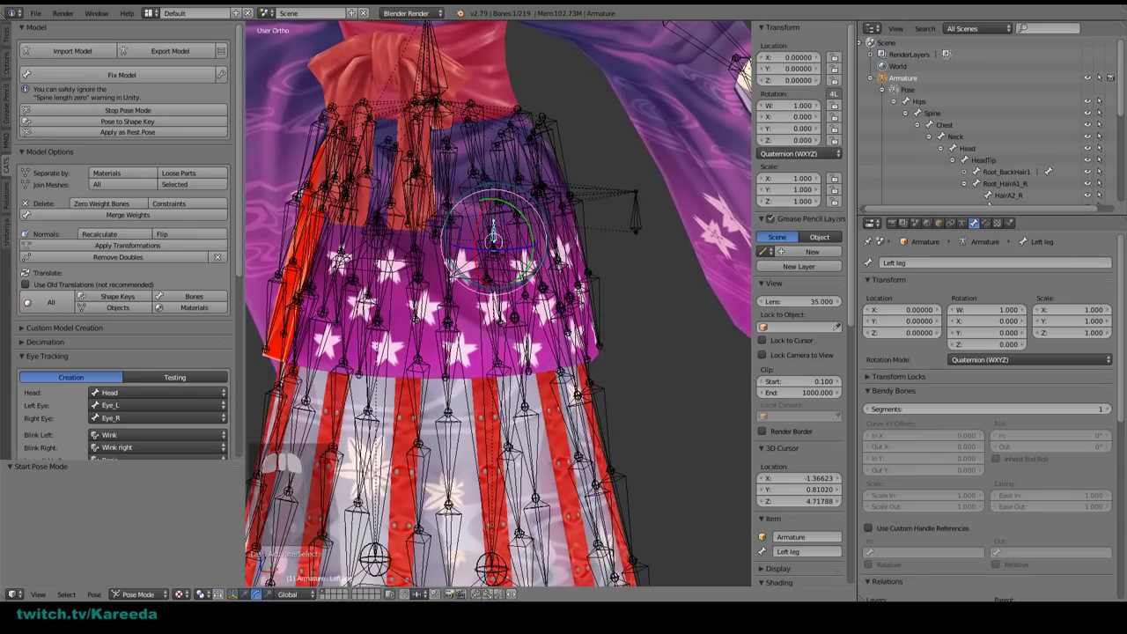
pyautogui.press('r')
pyautogui.press('x')
pyautogui.click(528, 299)
pyautogui.moveTo(528, 299); pyautogui.dragTo(334, 291, button='middle')
pyautogui.moveTo(579, 266); pyautogui.dragTo(665, 255, button='middle')
pyautogui.moveTo(470, 290); pyautogui.dragTo(558, 247)
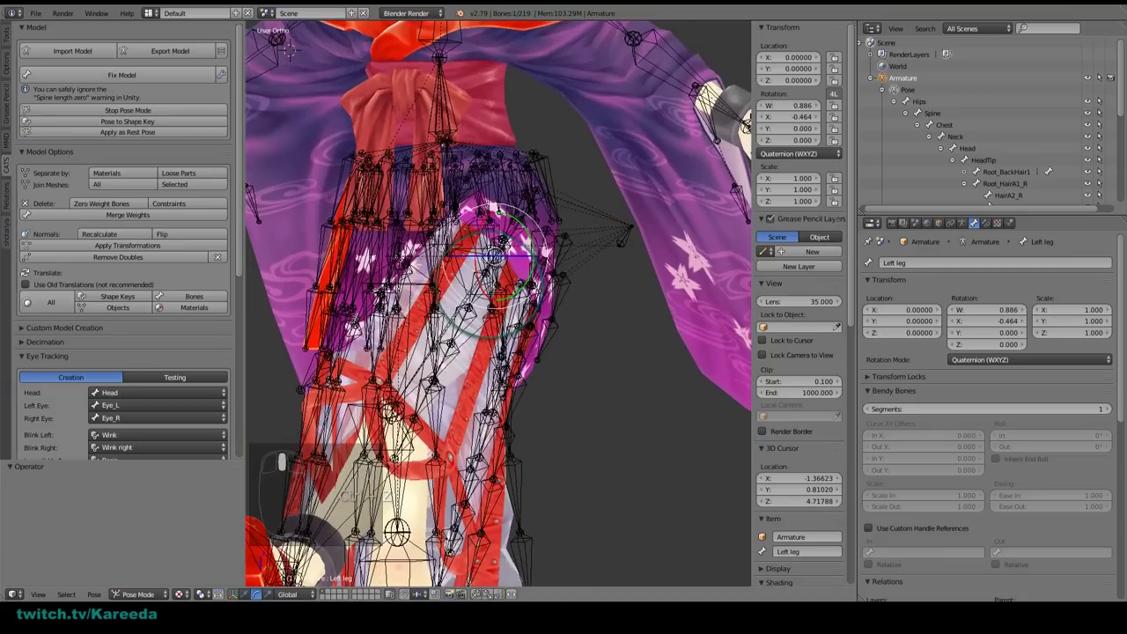
pyautogui.hotkey('ctrl', 'z')
pyautogui.hotkey('ctrl', 'z')
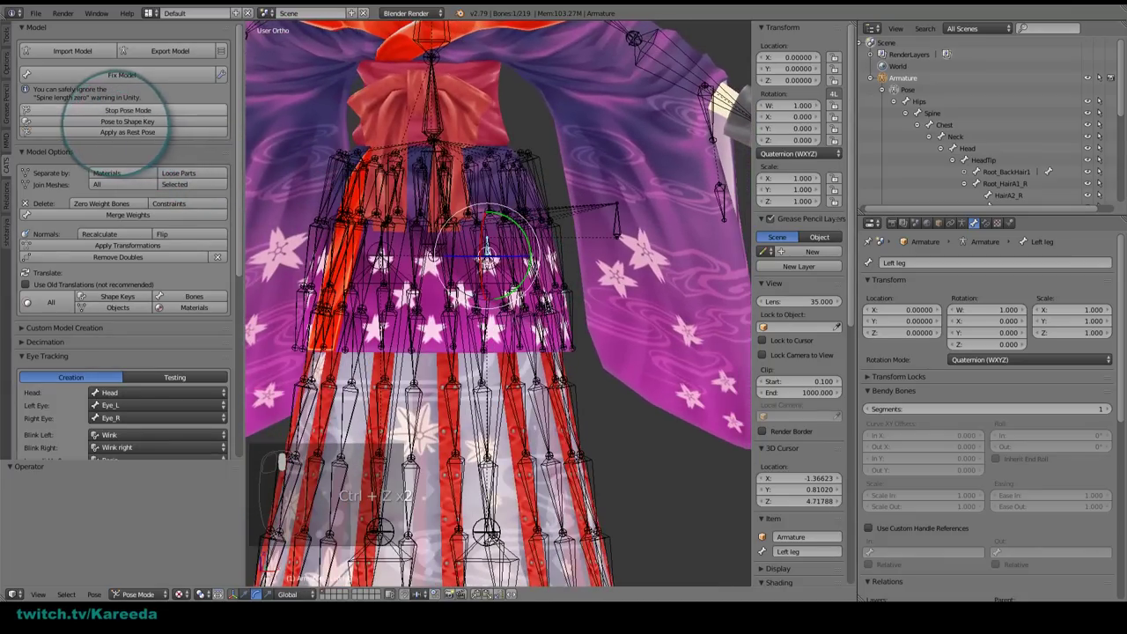
# Step: Leave pose mode and, in edit mode, extrude a new bone 0.2 straight up from the tip of the Right leg bone
pyautogui.click(115, 111)
pyautogui.moveTo(473, 234); pyautogui.dragTo(392, 256, button='middle')
pyautogui.scroll(5, 392, 255)
pyautogui.press('Tab')
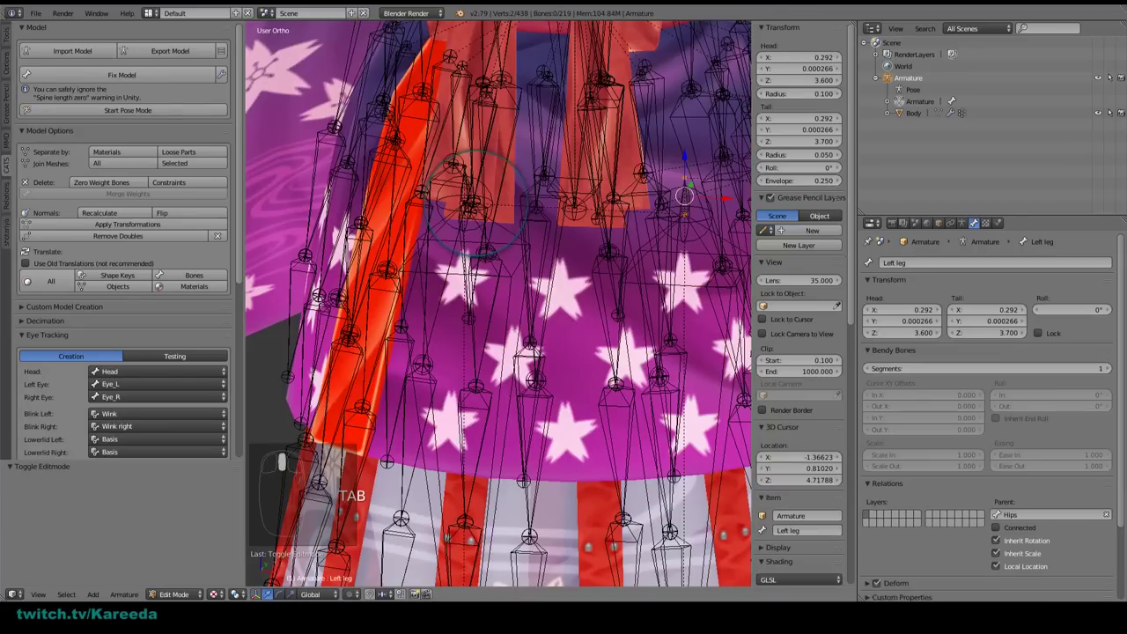
pyautogui.moveTo(478, 208); pyautogui.dragTo(477, 202, button='middle')
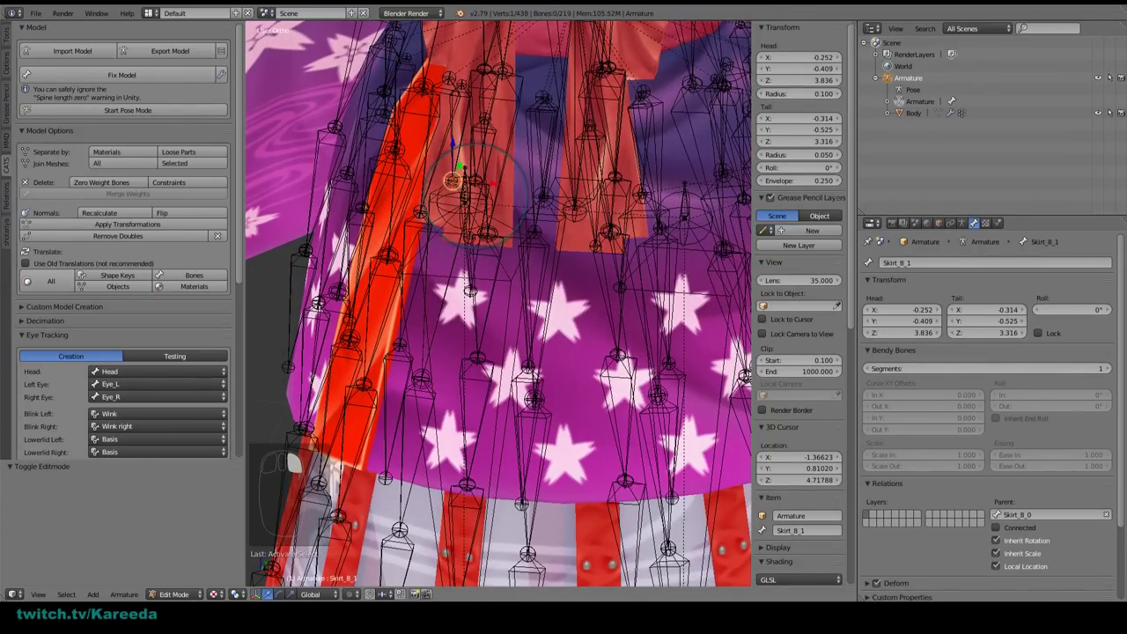
pyautogui.moveTo(478, 200); pyautogui.dragTo(477, 205, button='middle')
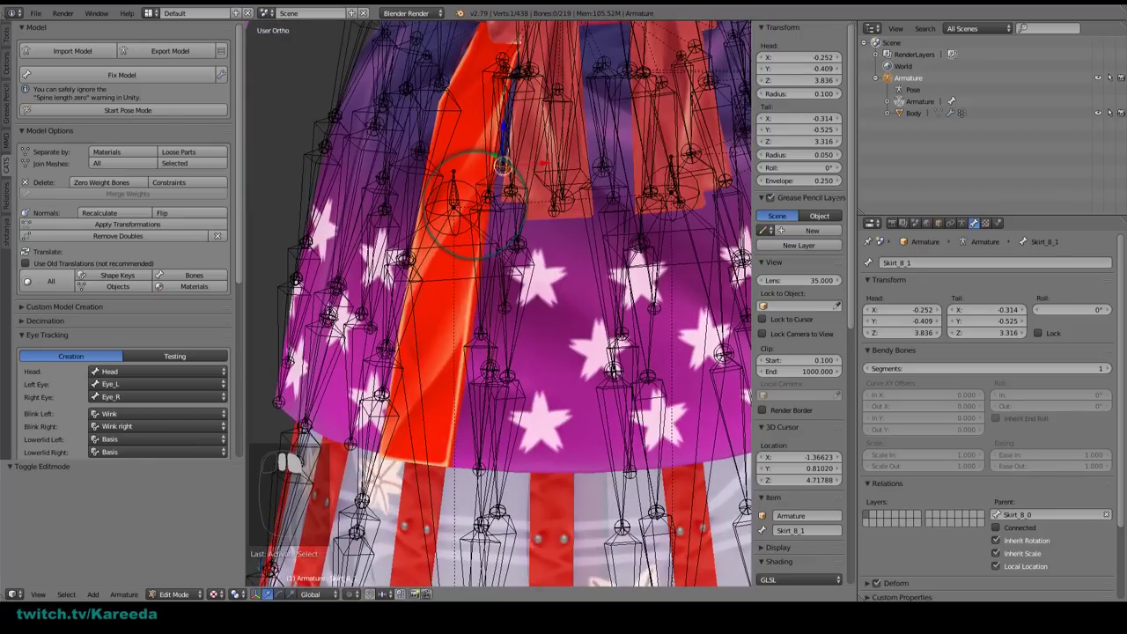
pyautogui.hotkey('shift', 'e')
pyautogui.click(462, 159)
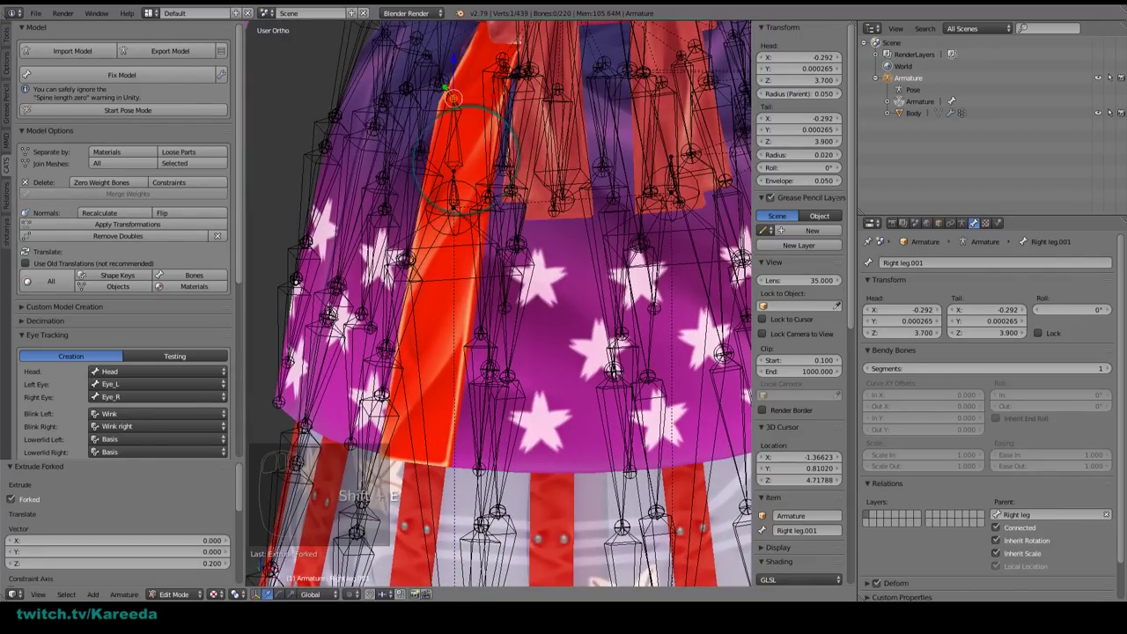
# Step: Turn off the new bone's Connected relation to the Right leg parent and rename the bone Right_Dress
pyautogui.click(996, 527)
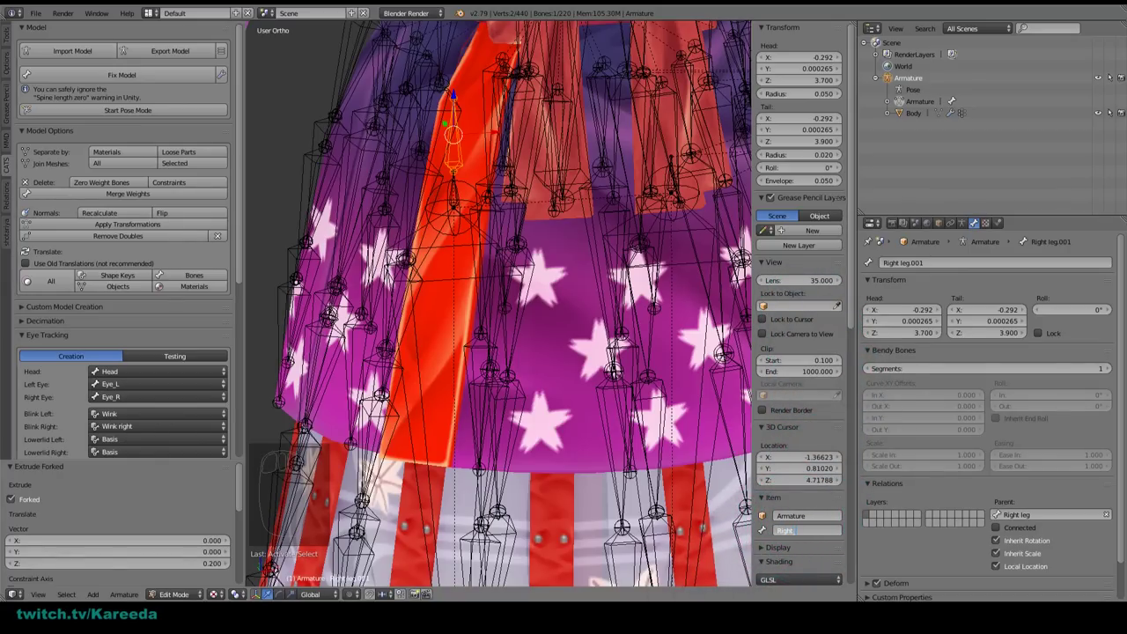
pyautogui.write('Right_Dress')
pyautogui.press('Return')
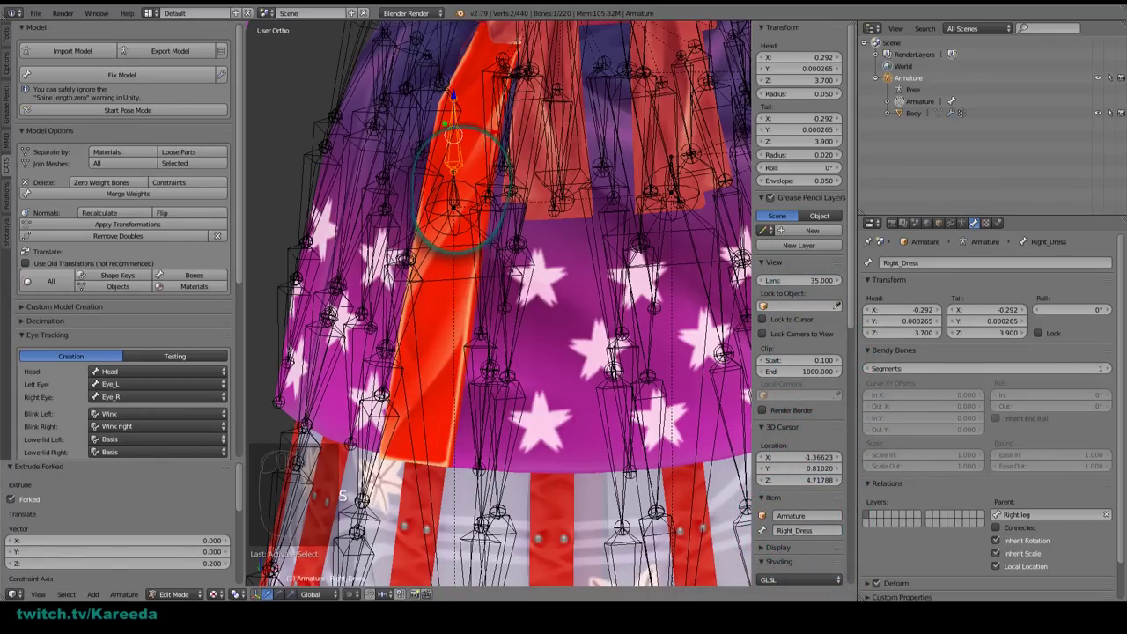
# Step: Add the Left_Dress bone to the Right_Dress selection and run Symmetrize on the two bones from -X to +X
pyautogui.scroll(-5, 458, 159)
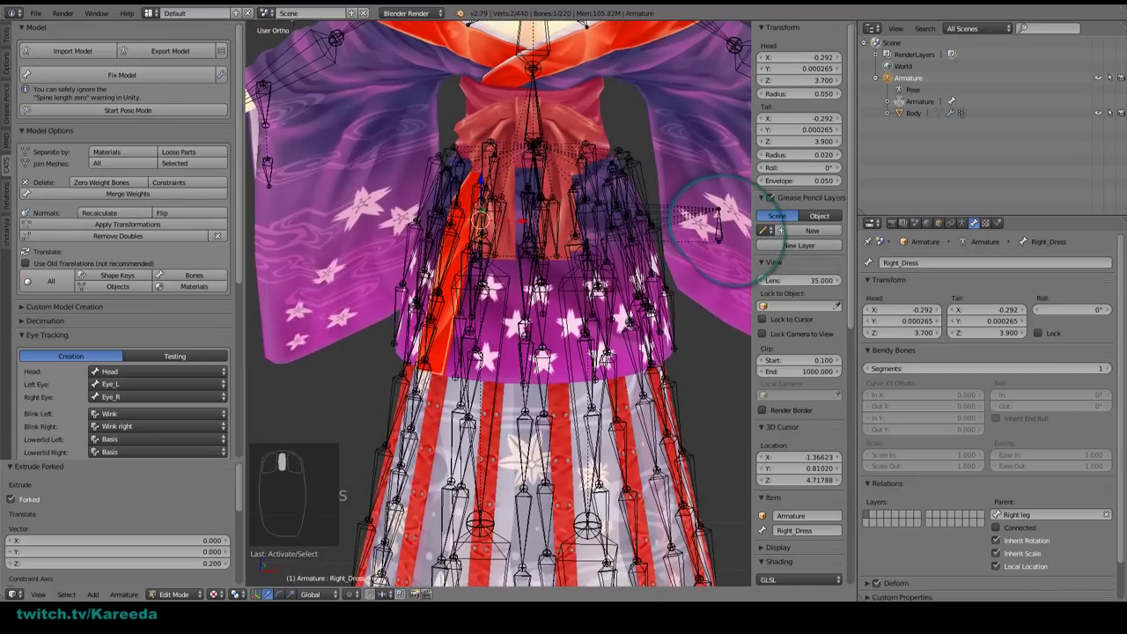
pyautogui.rightClick(716, 224)
pyautogui.press('space')
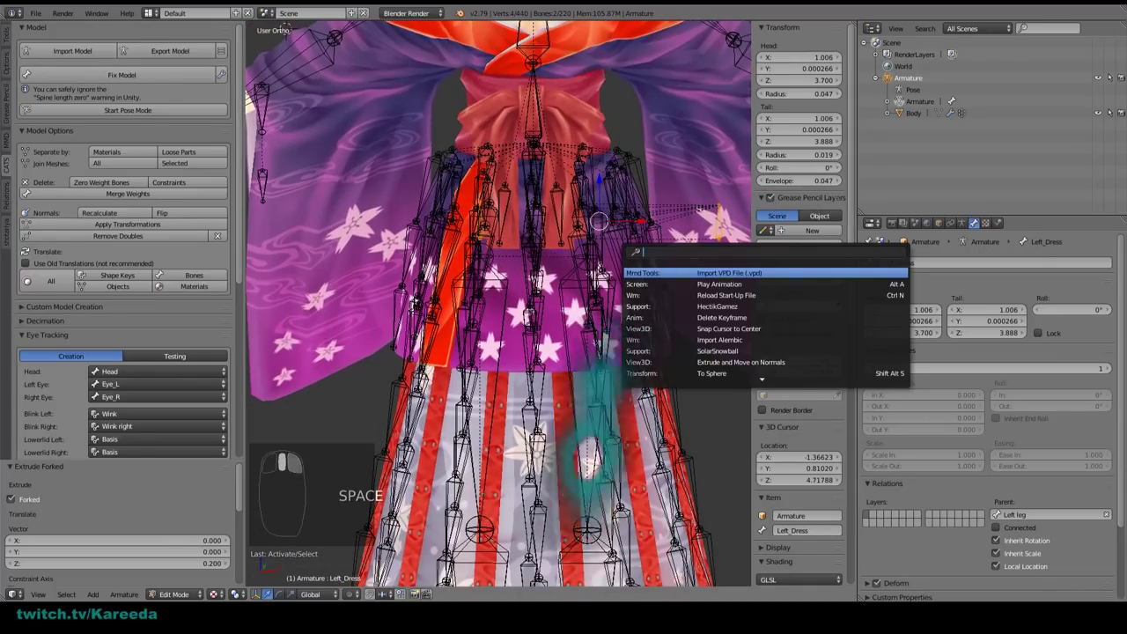
pyautogui.write('sy')
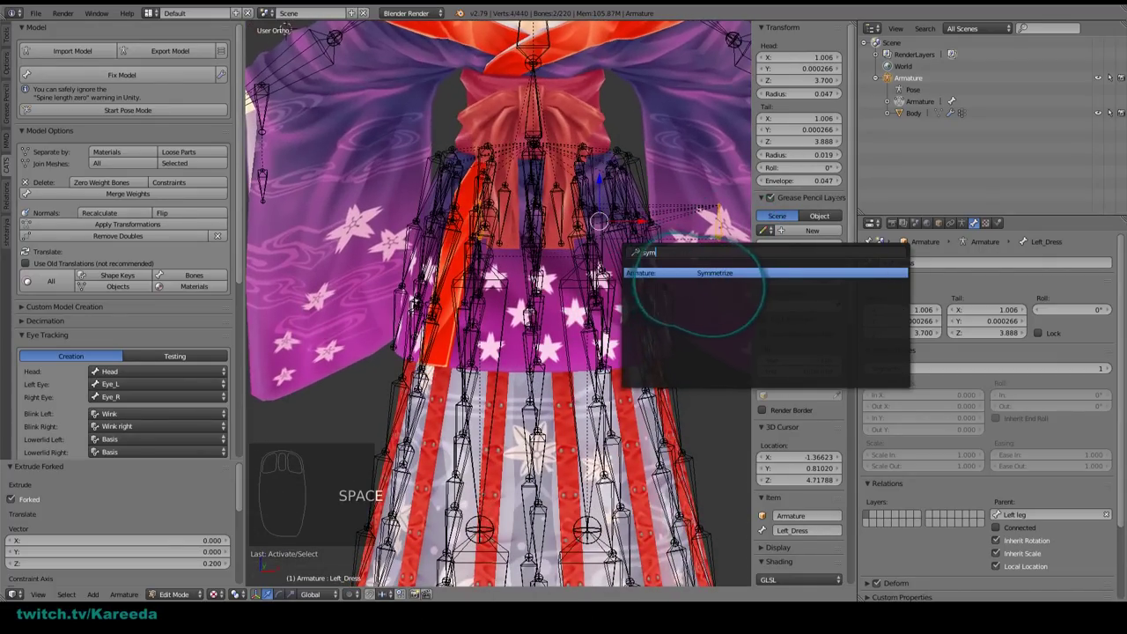
pyautogui.write('m')
pyautogui.press('Return')
pyautogui.moveTo(599, 221); pyautogui.dragTo(495, 253, button='middle')
pyautogui.scroll(1, 494, 253)
pyautogui.moveTo(578, 325); pyautogui.dragTo(529, 313, button='middle')
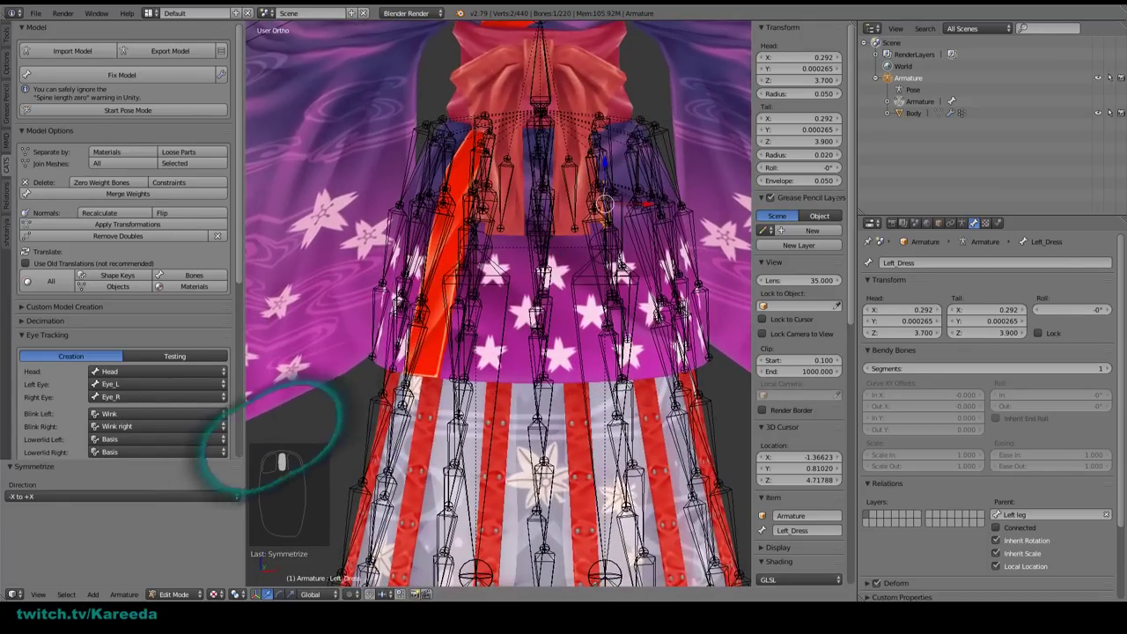
# Step: Change the Symmetrize direction for the two dress root bones to +X to -X
pyautogui.click(122, 495)
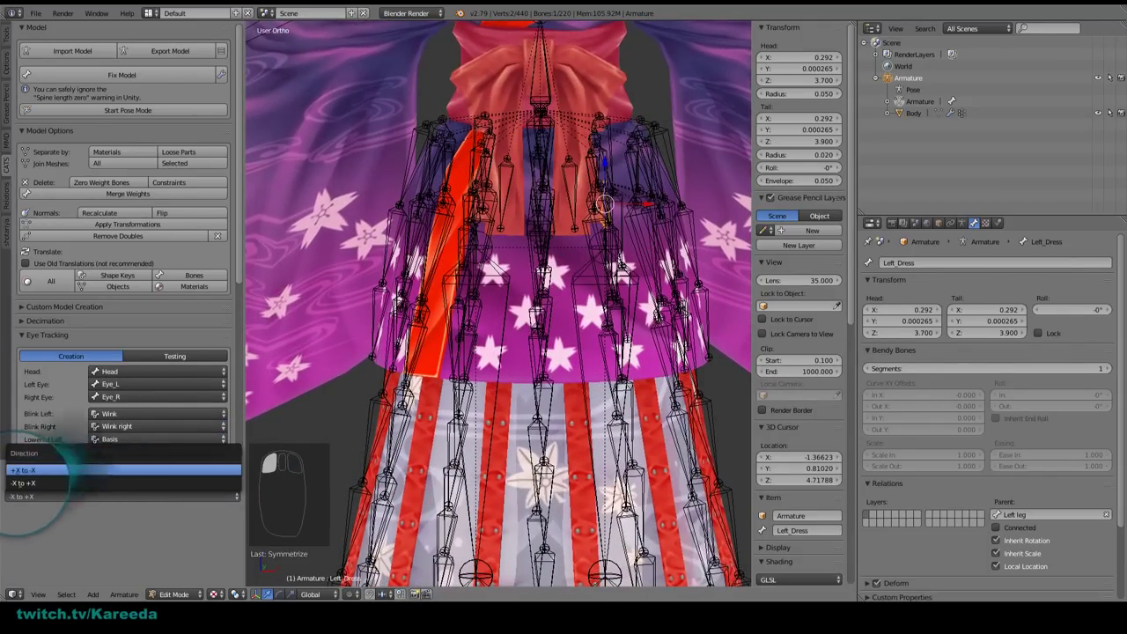
pyautogui.click(53, 473)
pyautogui.scroll(-1, 344, 218)
pyautogui.moveTo(630, 232); pyautogui.dragTo(670, 264, button='middle')
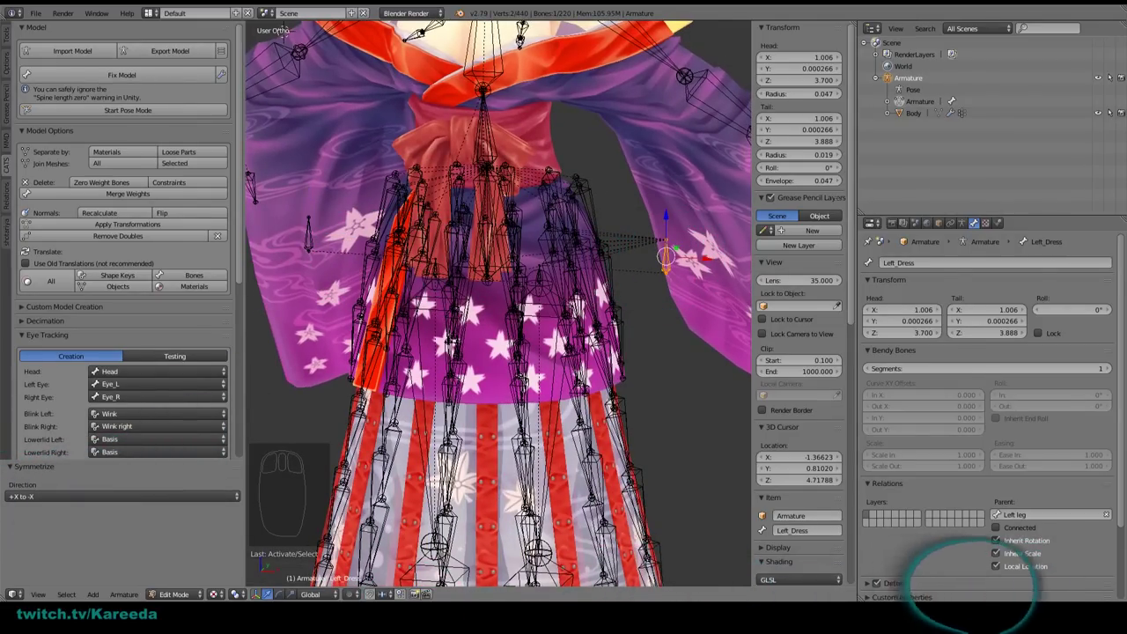
# Step: Circle-select the second-row skirt bones on the avatar's right side, parent them to the Right_Dress bone, and clear the selection
pyautogui.scroll(3, 520, 273)
pyautogui.moveTo(334, 286); pyautogui.dragTo(289, 248, button='middle')
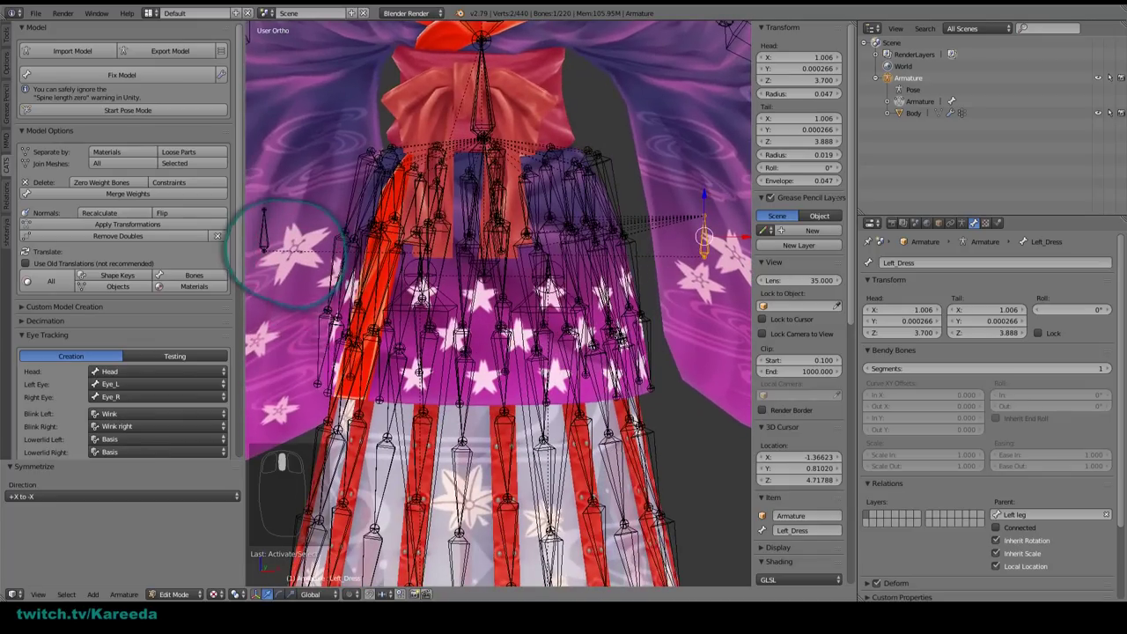
pyautogui.moveTo(359, 255); pyautogui.dragTo(366, 233, button='middle')
pyautogui.scroll(1, 370, 261)
pyautogui.press('c')
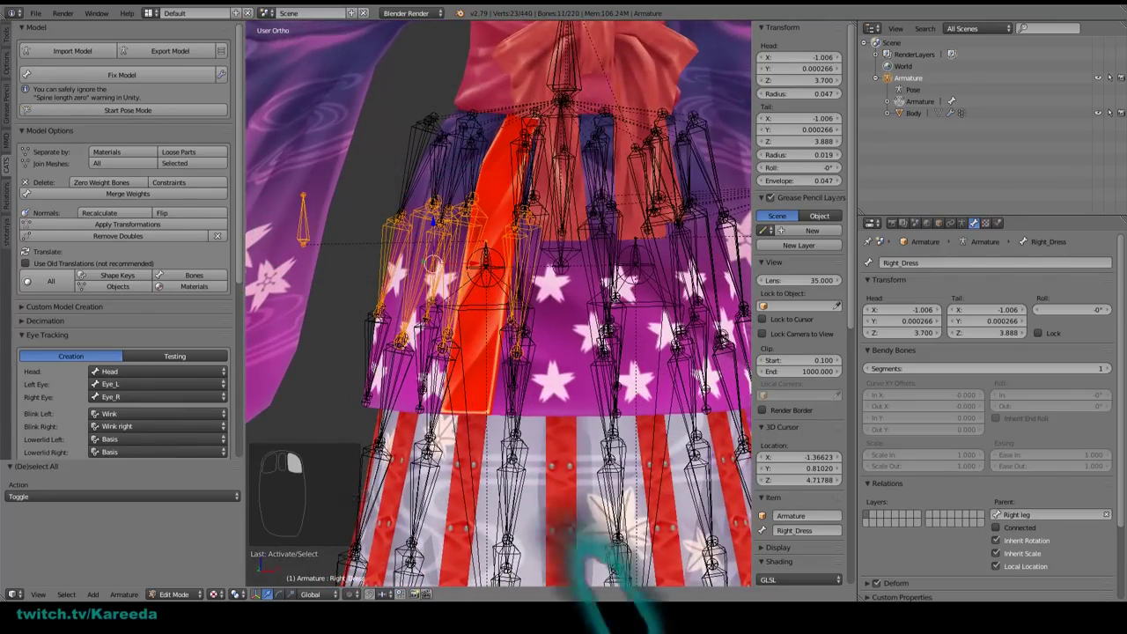
pyautogui.moveTo(484, 268); pyautogui.dragTo(563, 245, button='middle')
pyautogui.press('a')
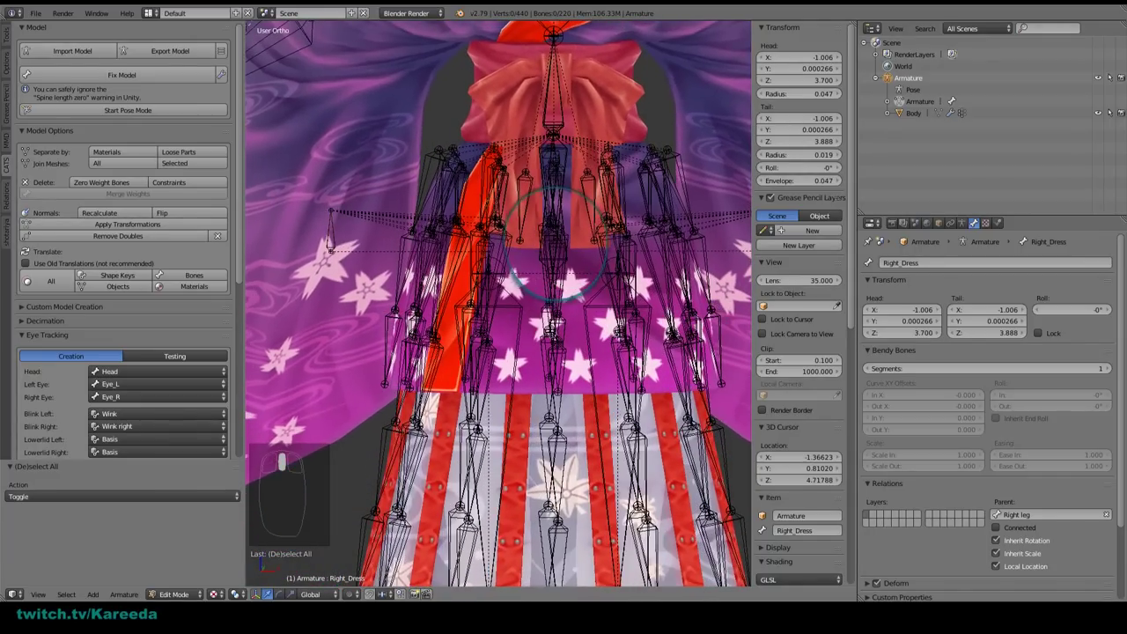
# Step: Circle-select the top row of skirt bones all around the waist and merge their weights into their parent bones
pyautogui.moveTo(574, 387); pyautogui.dragTo(543, 415, button='middle')
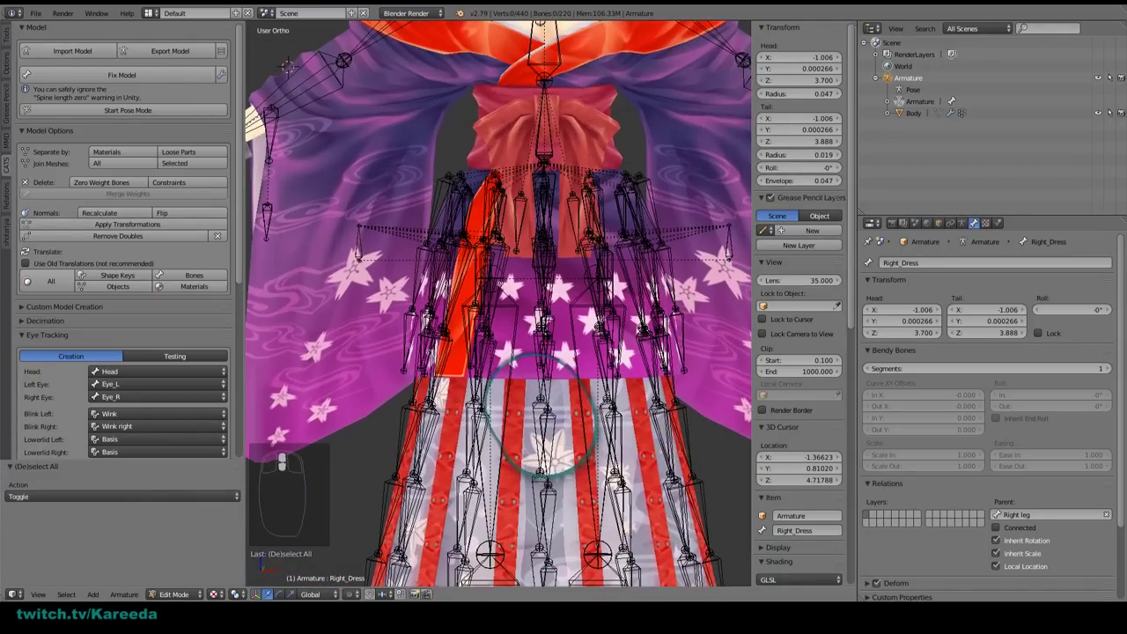
pyautogui.moveTo(546, 294); pyautogui.dragTo(529, 193, button='middle')
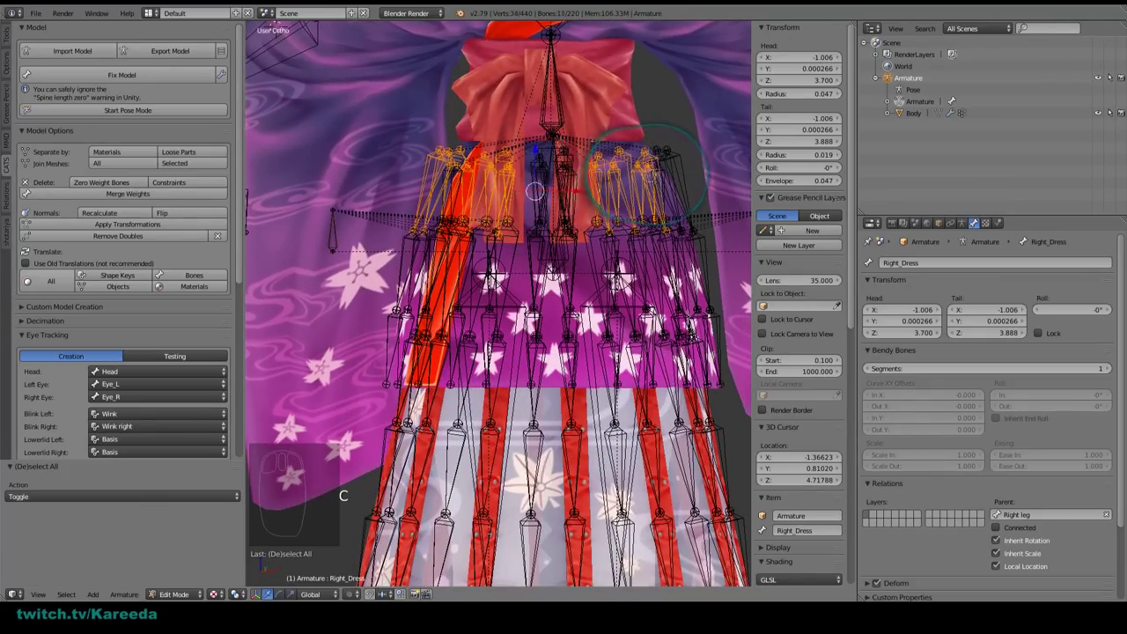
pyautogui.rightClick(659, 178)
pyautogui.moveTo(595, 180)
pyautogui.mouseDown(button='middle')
pyautogui.moveTo(622, 182)
pyautogui.moveTo(576, 177)
pyautogui.mouseUp(button='middle')
pyautogui.press('c')
pyautogui.rightClick(601, 174)
pyautogui.press('c')
pyautogui.press('c')
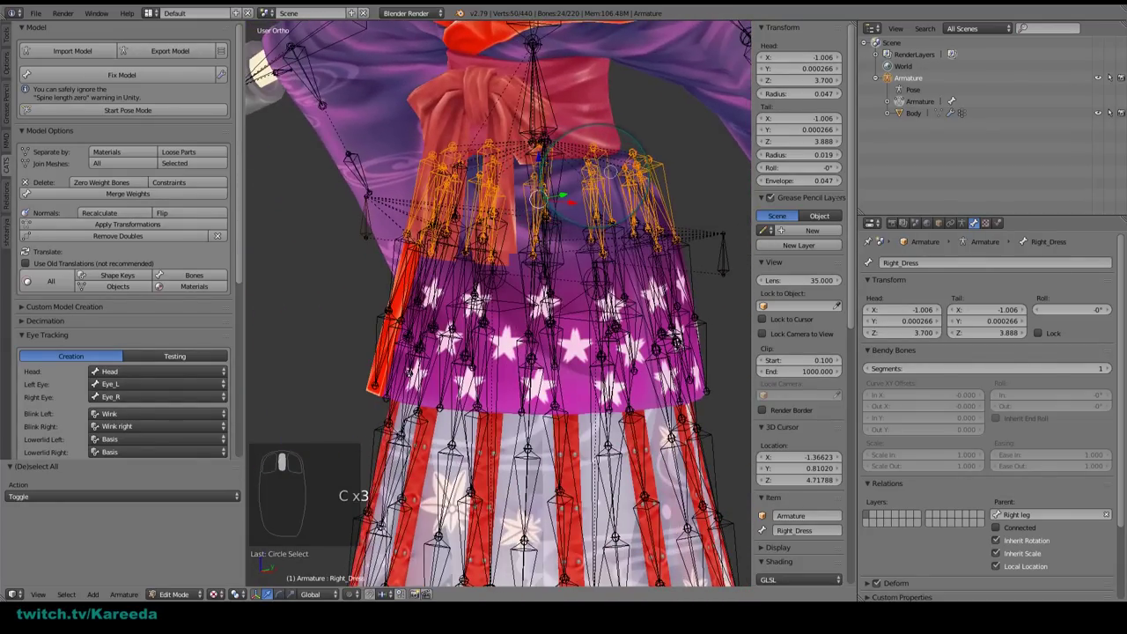
pyautogui.rightClick(607, 173)
pyautogui.moveTo(506, 199); pyautogui.dragTo(570, 186, button='middle')
pyautogui.moveTo(261, 32); pyautogui.dragTo(284, 33, button='middle')
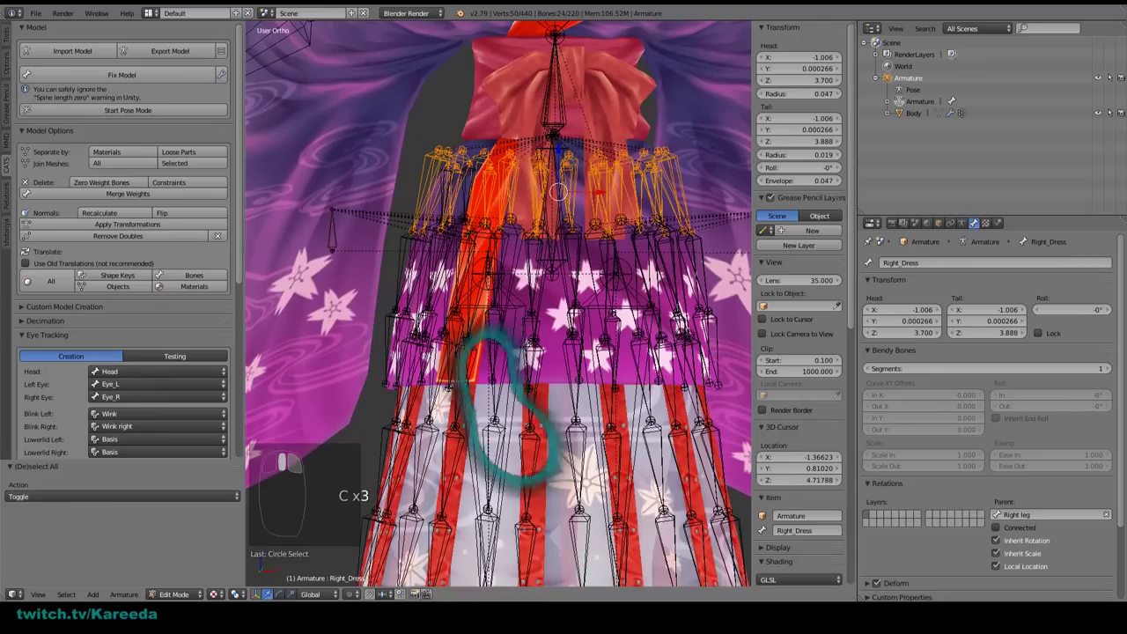
pyautogui.moveTo(499, 238); pyautogui.dragTo(529, 185, button='middle')
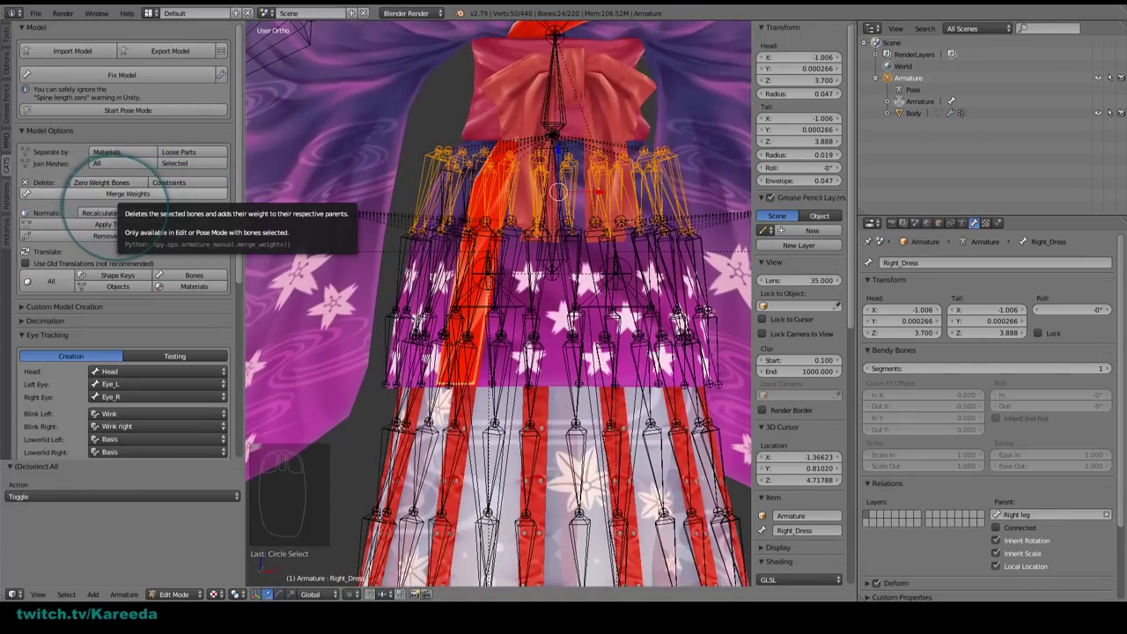
pyautogui.click(127, 193)
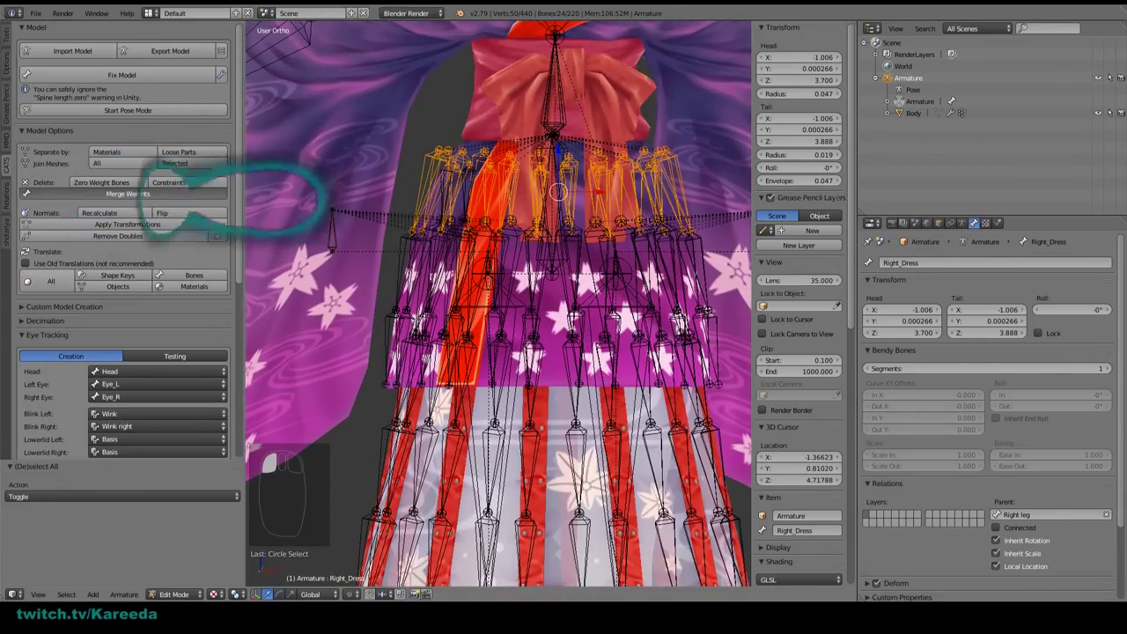
# Step: Merge the weights of the two top-row skirt bones left on the avatar's right side into their parents
pyautogui.moveTo(554, 190); pyautogui.dragTo(603, 192, button='middle')
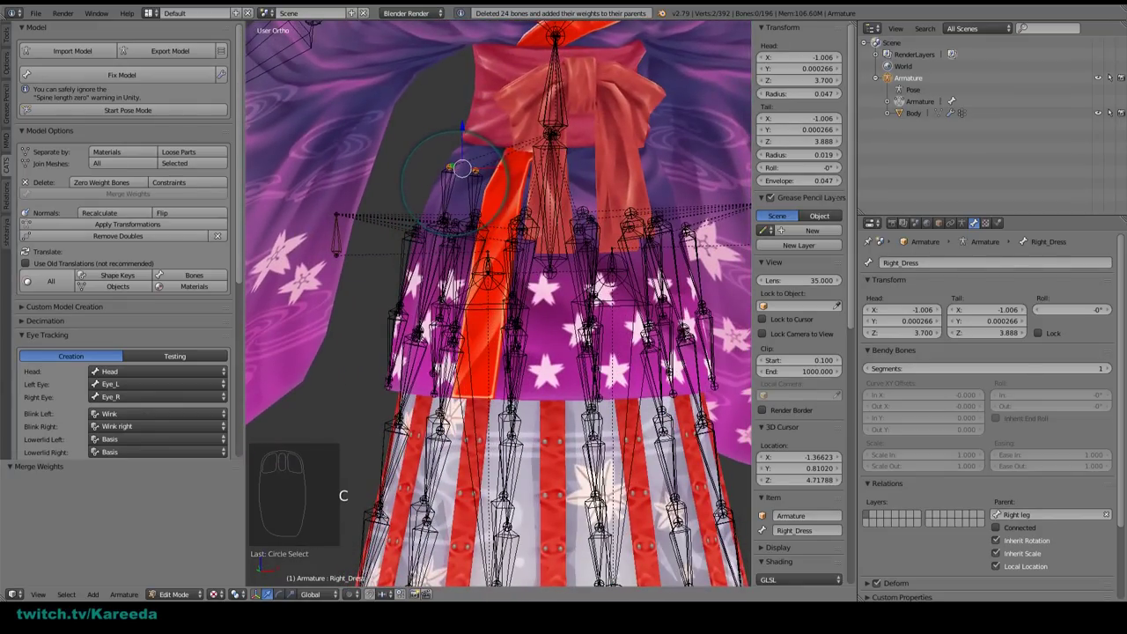
pyautogui.click(128, 194)
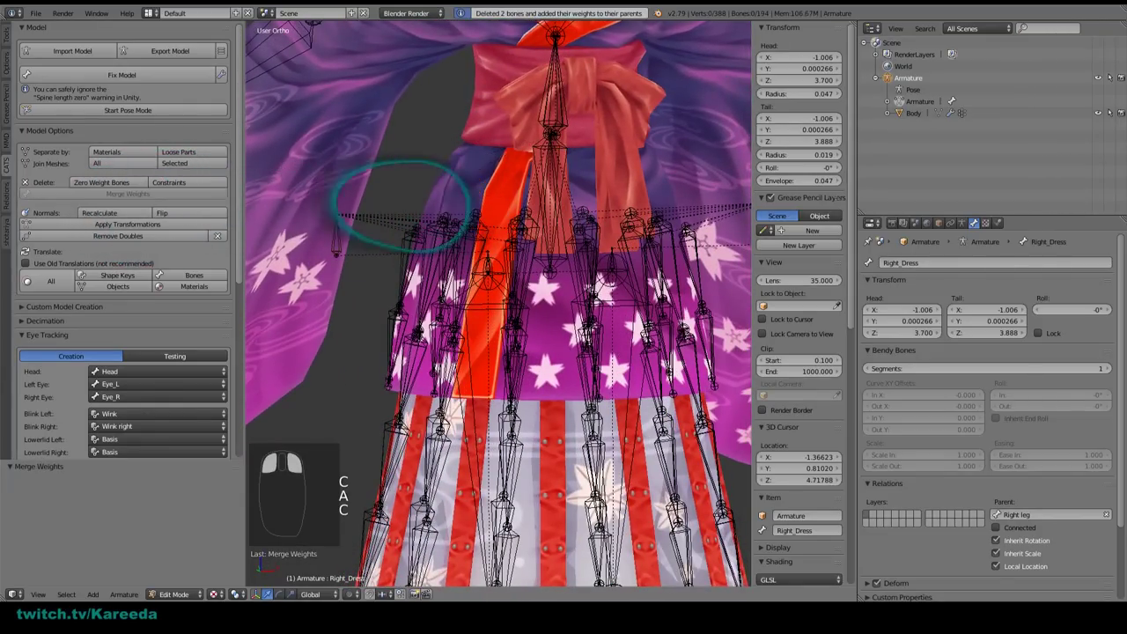
pyautogui.scroll(2, 527, 232)
pyautogui.moveTo(526, 234); pyautogui.dragTo(502, 303, button='middle')
pyautogui.scroll(-4, 497, 299)
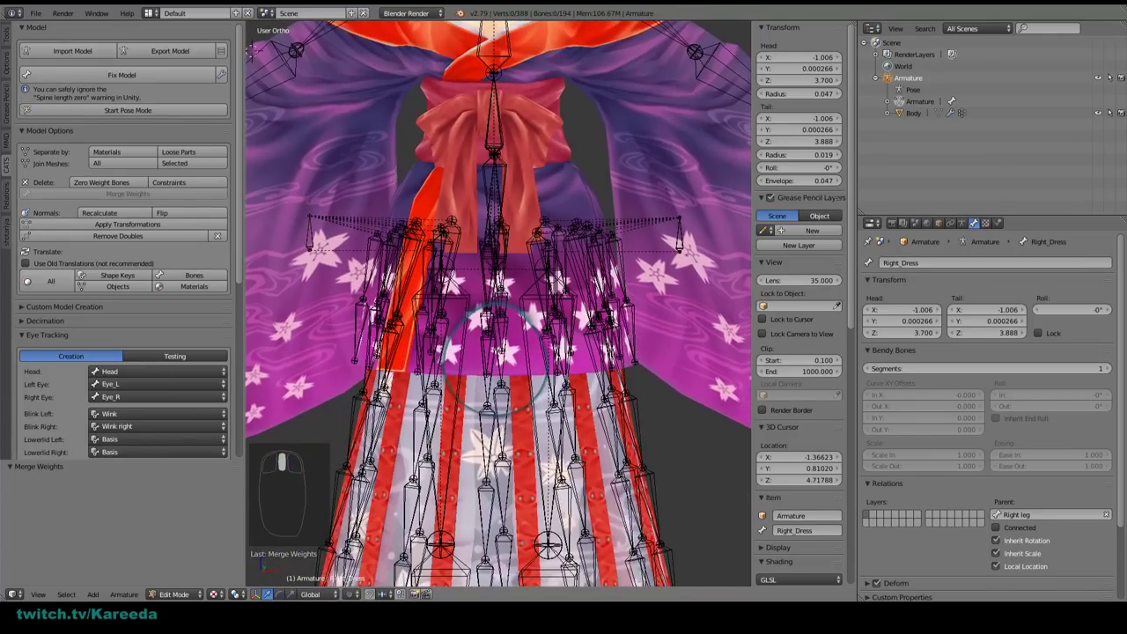
# Step: Start pose mode on the armature and bring the lower skirt into view
pyautogui.keyDown('shift'); pyautogui.moveTo(500, 385); pyautogui.dragTo(458, 291, button='middle'); pyautogui.keyUp('shift')
pyautogui.scroll(1, 503, 328)
pyautogui.scroll(1, 506, 269)
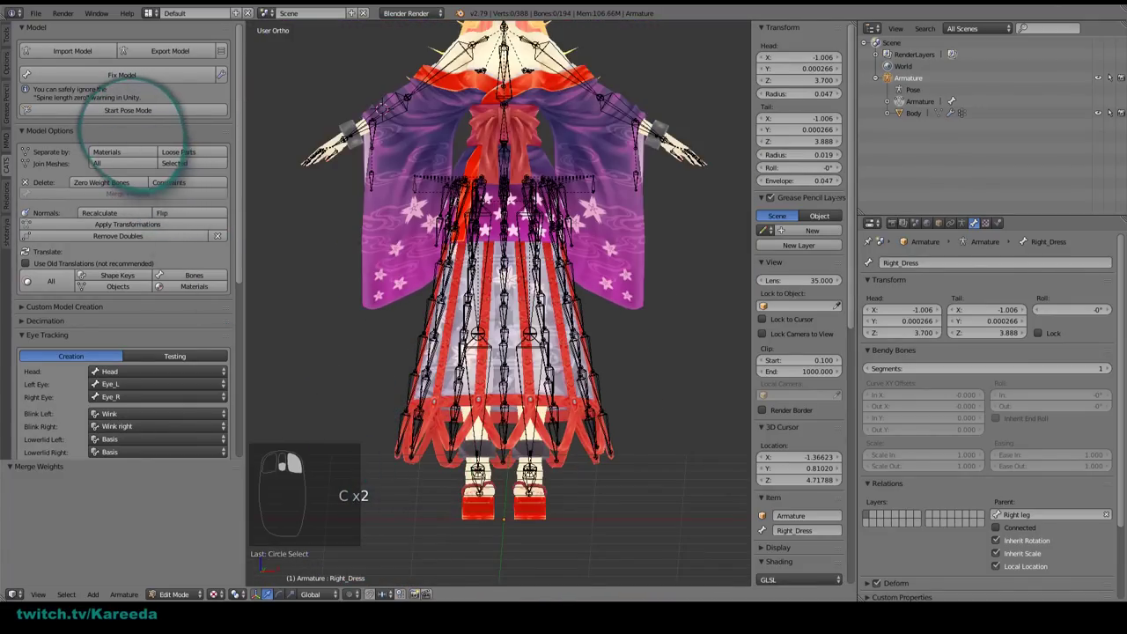
pyautogui.click(176, 110)
pyautogui.scroll(1, 429, 427)
# Step: Circle-select the lowest row of skirt bones all around the hem, keeping the leg bones out of the selection
pyautogui.press('c')
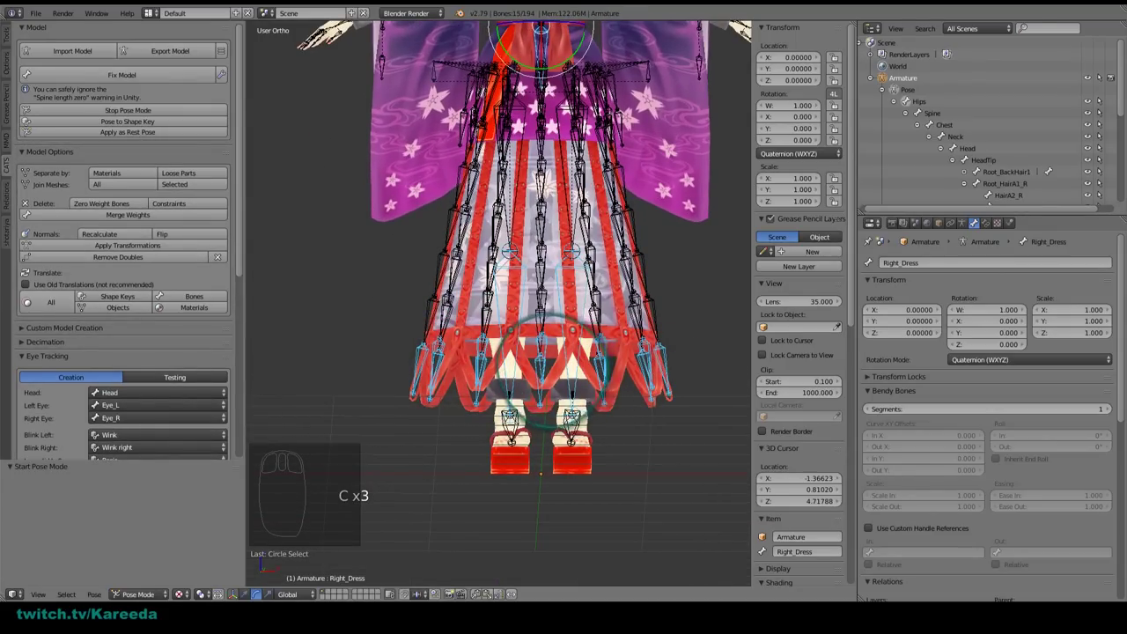
pyautogui.moveTo(541, 361); pyautogui.dragTo(541, 396, button='middle')
pyautogui.press('c')
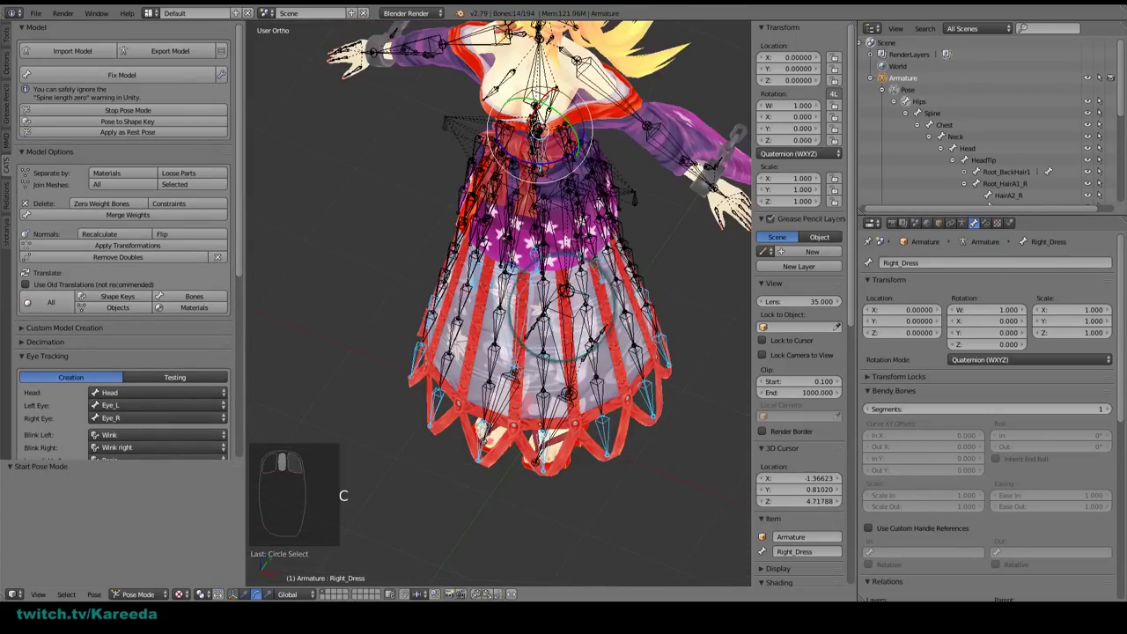
pyautogui.scroll(4, 520, 282)
pyautogui.press('c')
pyautogui.moveTo(519, 282); pyautogui.dragTo(521, 254, button='middle')
# Step: Reset the viewport's MMD shading so the bones show against the untextured model
pyautogui.scroll(-10, 805, 478)
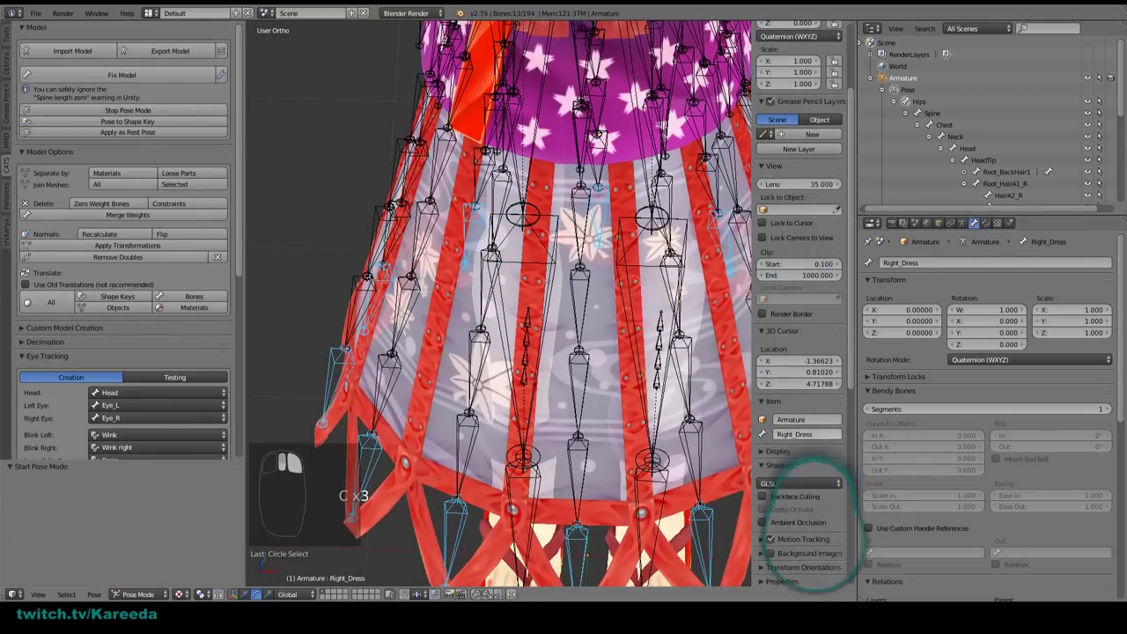
pyautogui.click(823, 391)
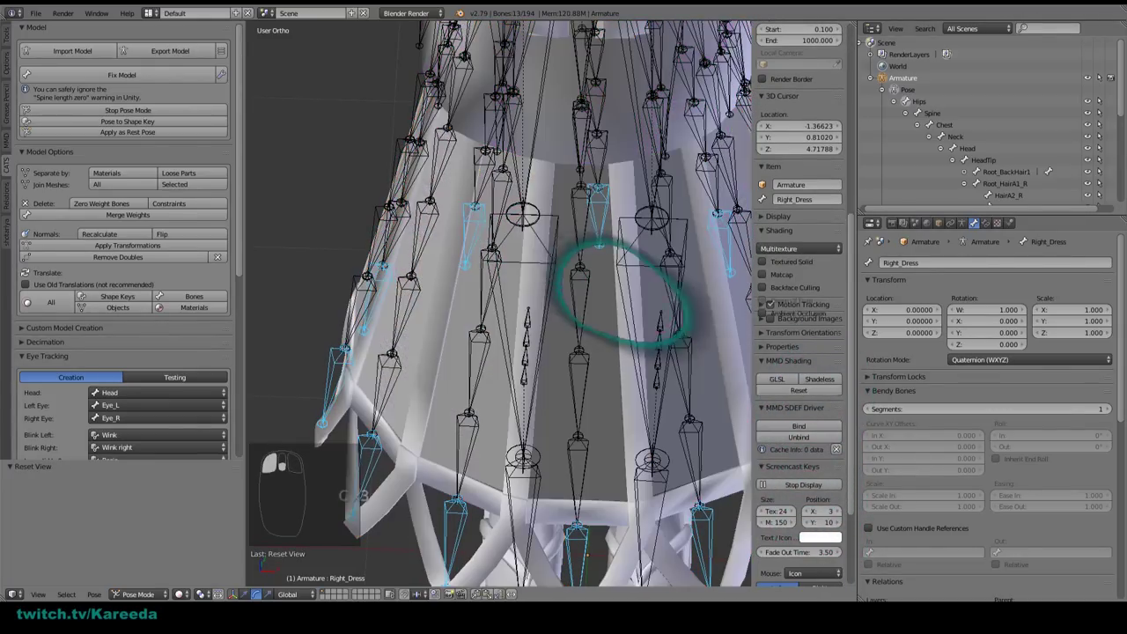
# Step: Select the lowest rows of dress bones all around the hem, without the leg bones, and merge their weights into their parents
pyautogui.moveTo(582, 269)
pyautogui.mouseDown(button='middle')
pyautogui.moveTo(530, 246)
pyautogui.moveTo(548, 289)
pyautogui.moveTo(628, 239)
pyautogui.moveTo(553, 378)
pyautogui.moveTo(478, 269)
pyautogui.moveTo(490, 370)
pyautogui.moveTo(521, 273)
pyautogui.moveTo(503, 265)
pyautogui.moveTo(440, 302)
pyautogui.moveTo(365, 276)
pyautogui.moveTo(564, 264)
pyautogui.moveTo(583, 239)
pyautogui.moveTo(537, 262)
pyautogui.moveTo(573, 234)
pyautogui.moveTo(639, 247)
pyautogui.mouseUp(button='middle')
pyautogui.moveTo(609, 184); pyautogui.dragTo(626, 245, button='middle')
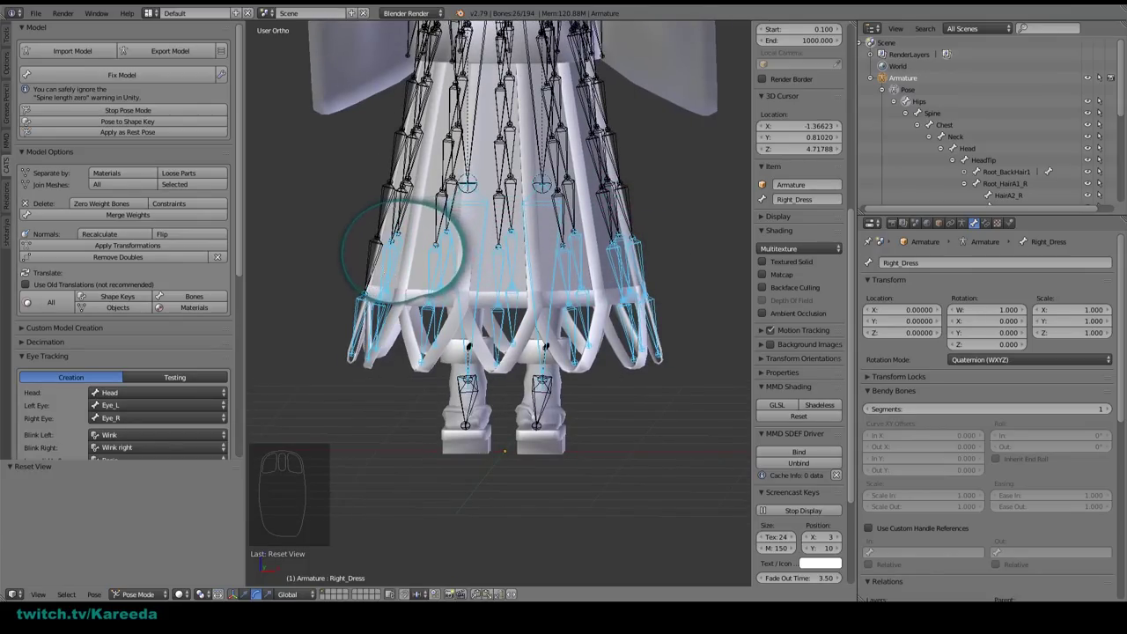
pyautogui.moveTo(421, 211); pyautogui.dragTo(463, 234, button='middle')
pyautogui.press('c')
pyautogui.middleClick(467, 219)
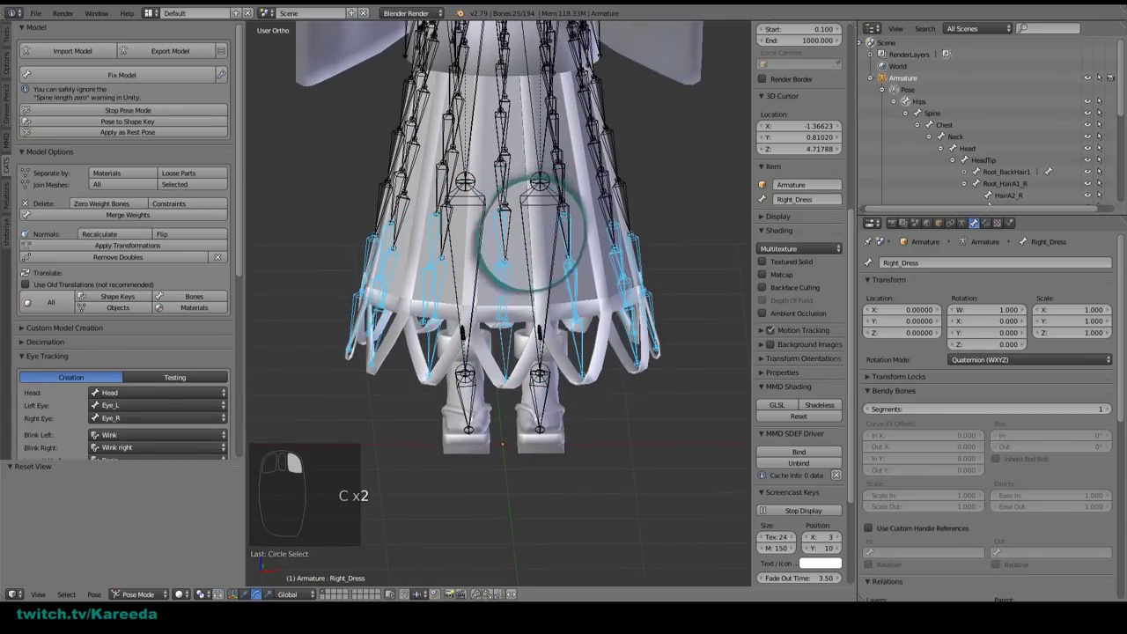
pyautogui.click(132, 215)
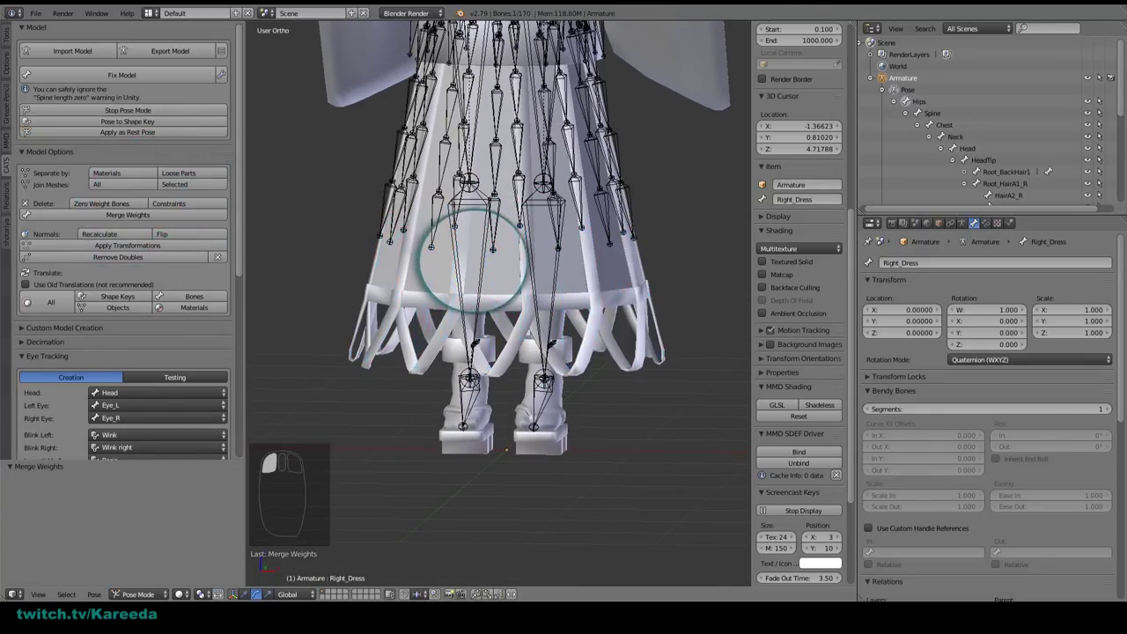
# Step: Circle-select the middle rows of dress bones around the skirt, sparing the bottom row, and merge their weights into their parents
pyautogui.moveTo(524, 246); pyautogui.dragTo(554, 239, button='middle')
pyautogui.moveTo(574, 185); pyautogui.dragTo(626, 158, button='middle')
pyautogui.press('c')
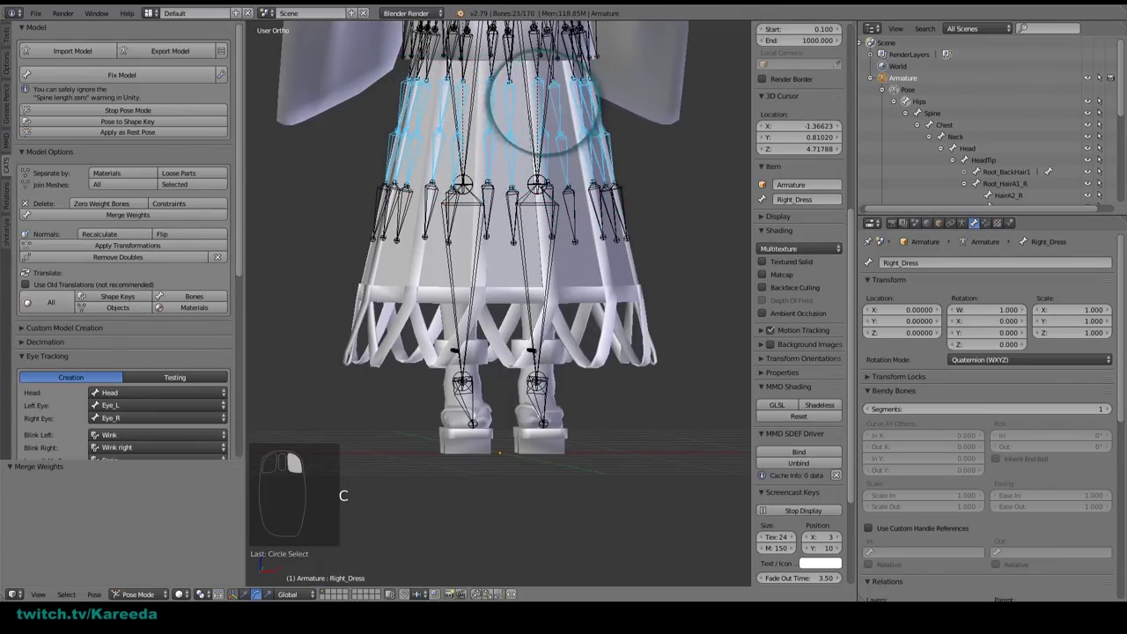
pyautogui.moveTo(542, 112)
pyautogui.mouseDown(button='middle')
pyautogui.moveTo(478, 252)
pyautogui.moveTo(485, 146)
pyautogui.moveTo(540, 176)
pyautogui.moveTo(462, 202)
pyautogui.moveTo(464, 138)
pyautogui.moveTo(553, 101)
pyautogui.moveTo(607, 97)
pyautogui.moveTo(553, 202)
pyautogui.moveTo(490, 151)
pyautogui.moveTo(500, 79)
pyautogui.moveTo(473, 214)
pyautogui.moveTo(464, 150)
pyautogui.moveTo(573, 221)
pyautogui.moveTo(559, 188)
pyautogui.moveTo(458, 163)
pyautogui.moveTo(356, 181)
pyautogui.moveTo(352, 214)
pyautogui.moveTo(460, 340)
pyautogui.moveTo(462, 196)
pyautogui.moveTo(458, 214)
pyautogui.mouseUp(button='middle')
pyautogui.click(124, 216)
# Step: Leave Pose Mode, put the armature in Edit Mode and identify the overlapping Kimono_Hem_9_1 and Skirt_9_1 bones at the upper centre of the skirt
pyautogui.scroll(2, 462, 196)
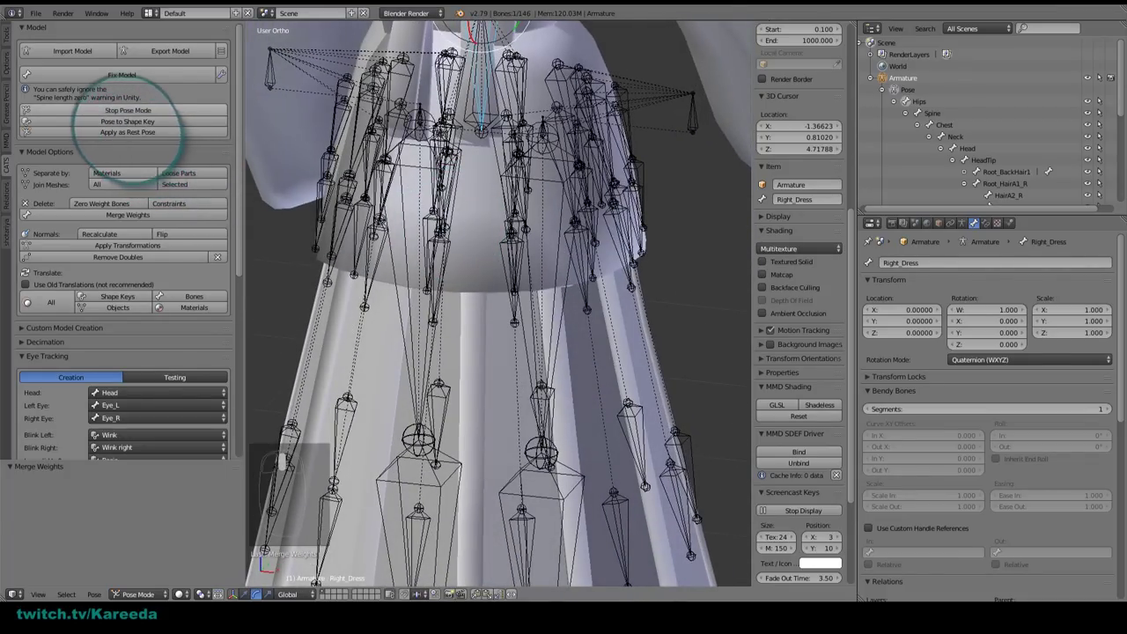
pyautogui.click(158, 110)
pyautogui.moveTo(409, 150); pyautogui.dragTo(452, 221, button='middle')
pyautogui.press('Tab')
pyautogui.click(449, 185)
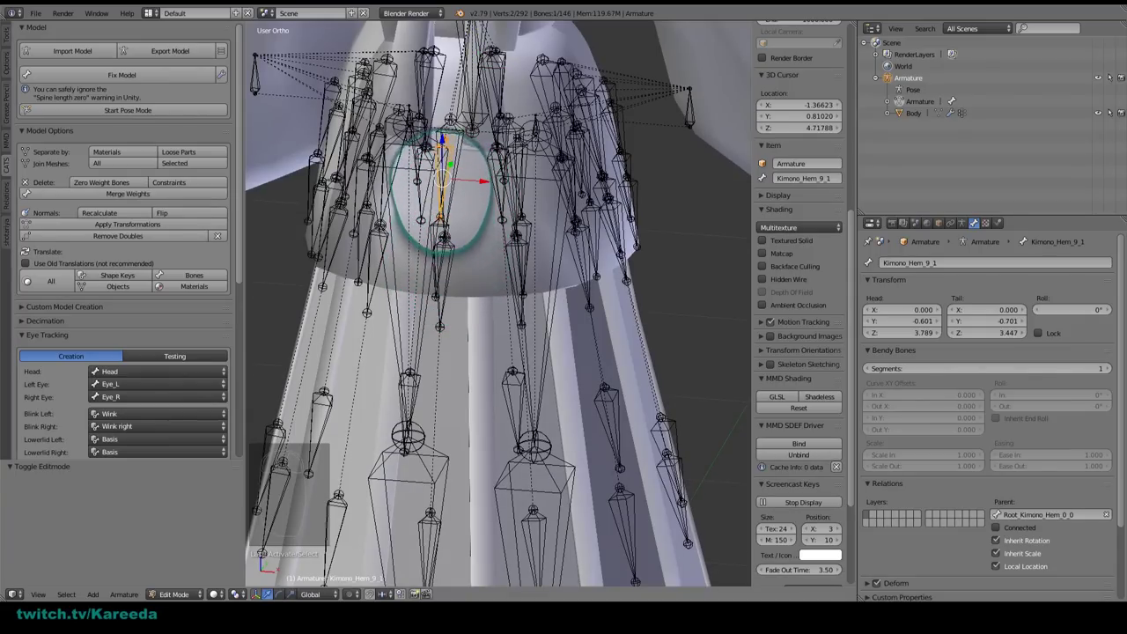
pyautogui.moveTo(449, 229); pyautogui.dragTo(476, 214, button='middle')
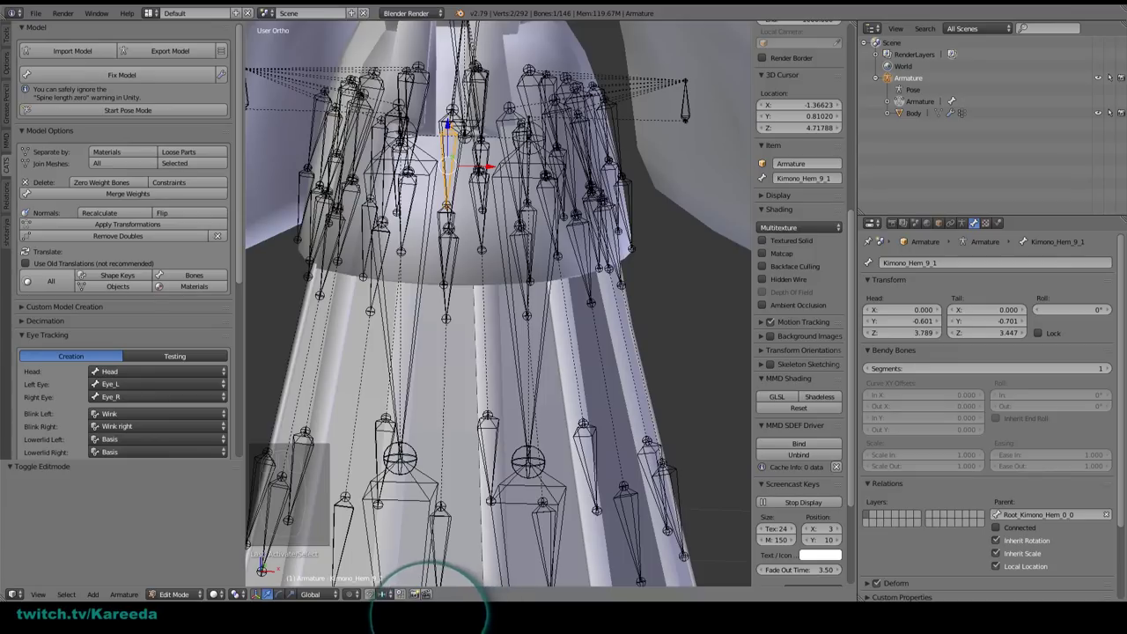
pyautogui.moveTo(432, 314); pyautogui.dragTo(448, 132, button='middle')
pyautogui.rightClick(451, 132)
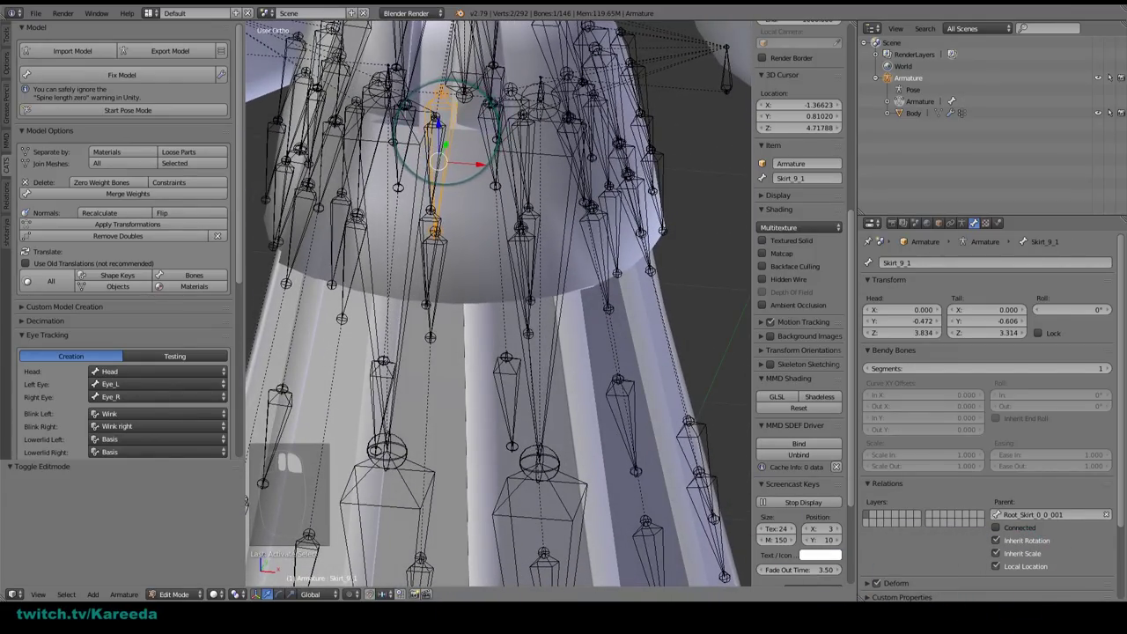
# Step: Parent the overlapping centre bones, including Kimono_Hem_9_1 and Kimono_Hem_9_2, to Skirt_9_1 with Keep Offset
pyautogui.moveTo(449, 176); pyautogui.dragTo(450, 146, button='middle')
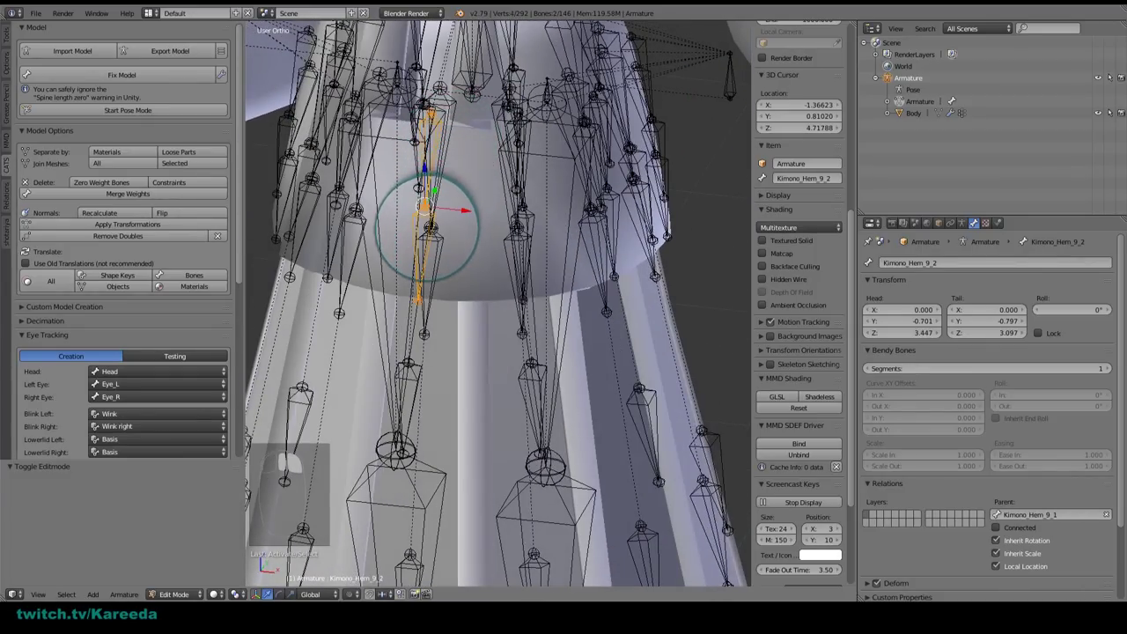
pyautogui.moveTo(427, 224); pyautogui.dragTo(440, 201, button='middle')
pyautogui.moveTo(427, 240); pyautogui.dragTo(427, 204, button='middle')
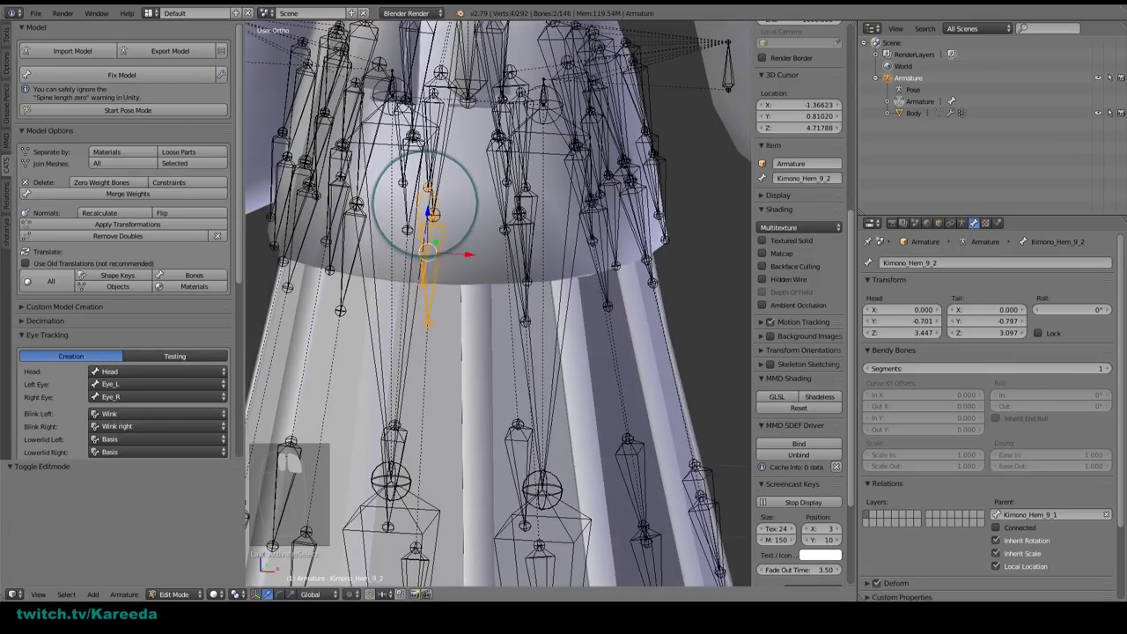
pyautogui.moveTo(436, 152)
pyautogui.mouseDown(button='middle')
pyautogui.moveTo(441, 162)
pyautogui.moveTo(451, 153)
pyautogui.moveTo(427, 163)
pyautogui.mouseUp(button='middle')
pyautogui.keyDown('shift'); pyautogui.rightClick(427, 169); pyautogui.keyUp('shift')
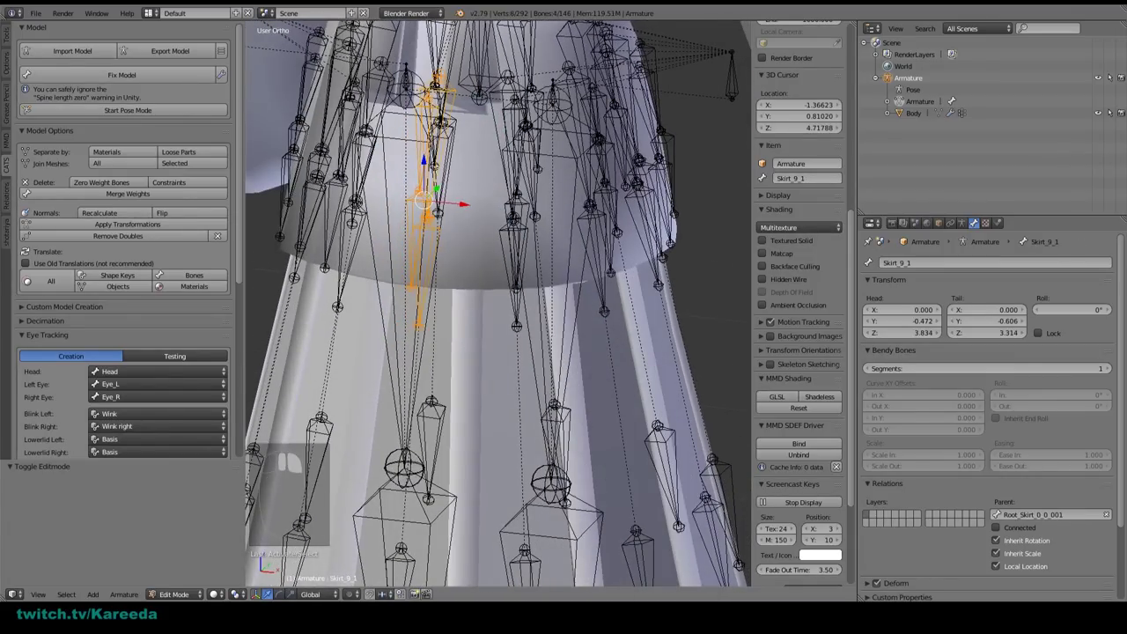
pyautogui.hotkey('ctrl', 'p')
pyautogui.click(523, 295)
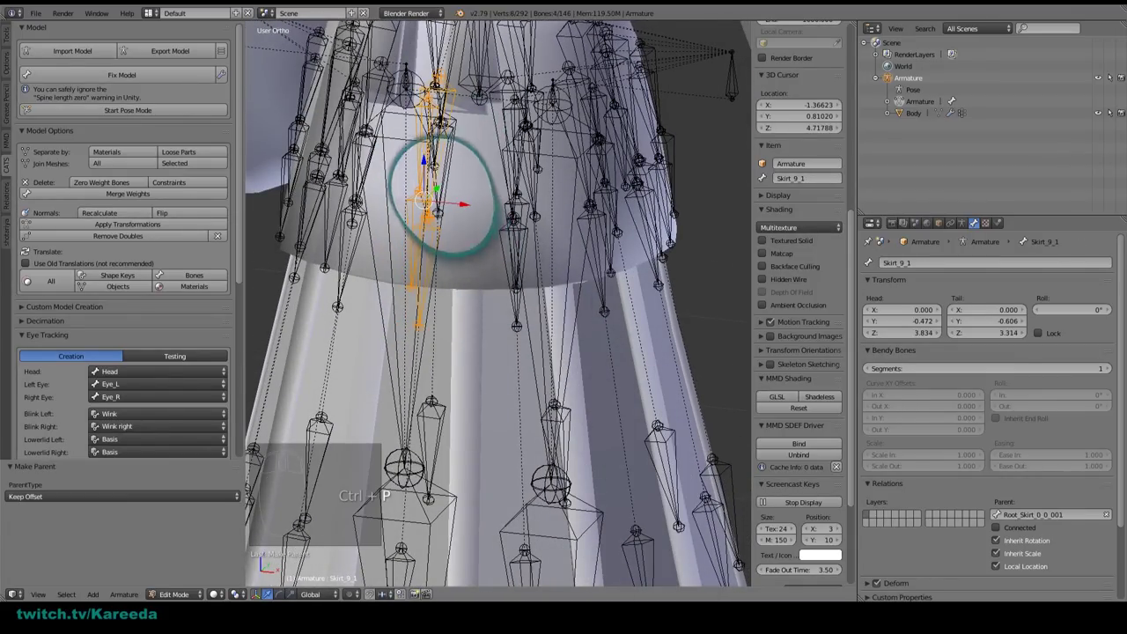
# Step: Deselect Skirt_9_1 and merge the weights of the three remaining selected bones into their parents
pyautogui.moveTo(455, 201); pyautogui.dragTo(446, 116, button='middle')
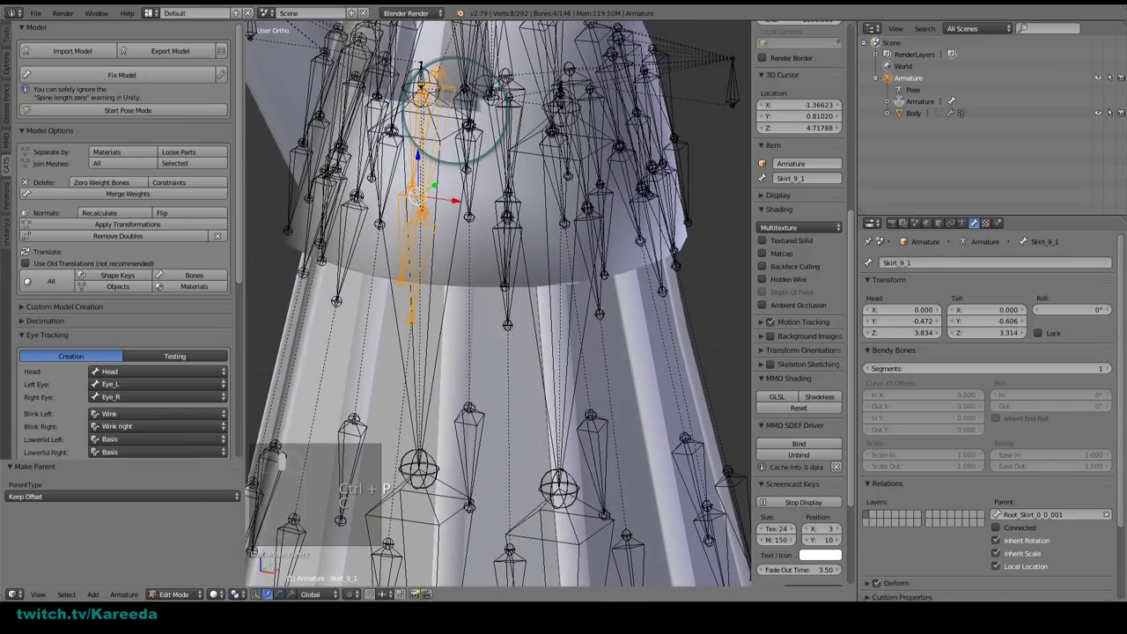
pyautogui.moveTo(453, 102); pyautogui.dragTo(428, 202, button='middle')
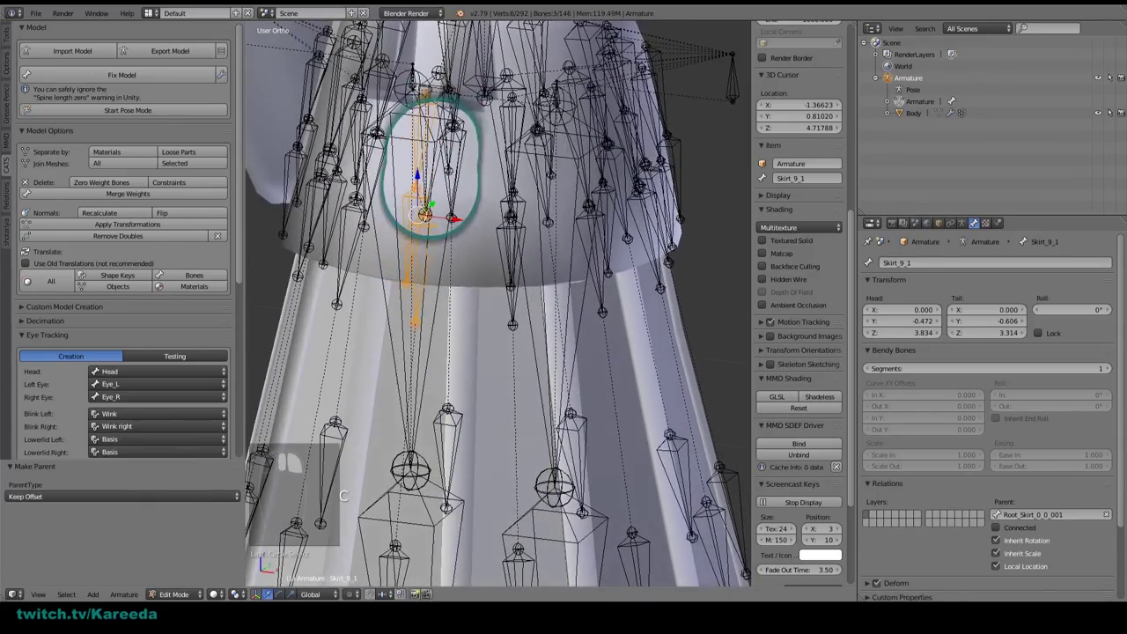
pyautogui.click(164, 192)
pyautogui.moveTo(326, 176); pyautogui.dragTo(453, 140, button='middle')
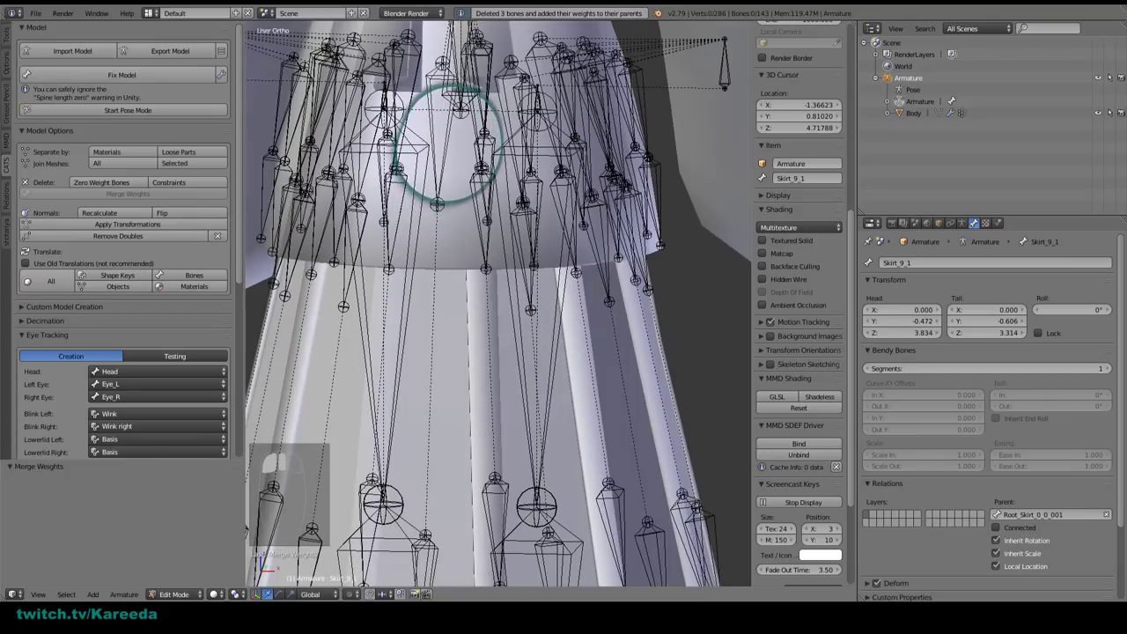
# Step: Duplicate the centre skirt bones Skirt_9_1 and Skirt_9_5 in place
pyautogui.scroll(-2, 450, 141)
pyautogui.rightClick(453, 469)
pyautogui.moveTo(453, 469)
pyautogui.mouseDown(button='middle')
pyautogui.moveTo(473, 469)
pyautogui.moveTo(450, 181)
pyautogui.moveTo(437, 483)
pyautogui.moveTo(453, 478)
pyautogui.moveTo(440, 469)
pyautogui.mouseUp(button='middle')
pyautogui.rightClick(472, 469)
pyautogui.rightClick(452, 167)
pyautogui.rightClick(452, 478)
pyautogui.hotkey('shift', 'd')
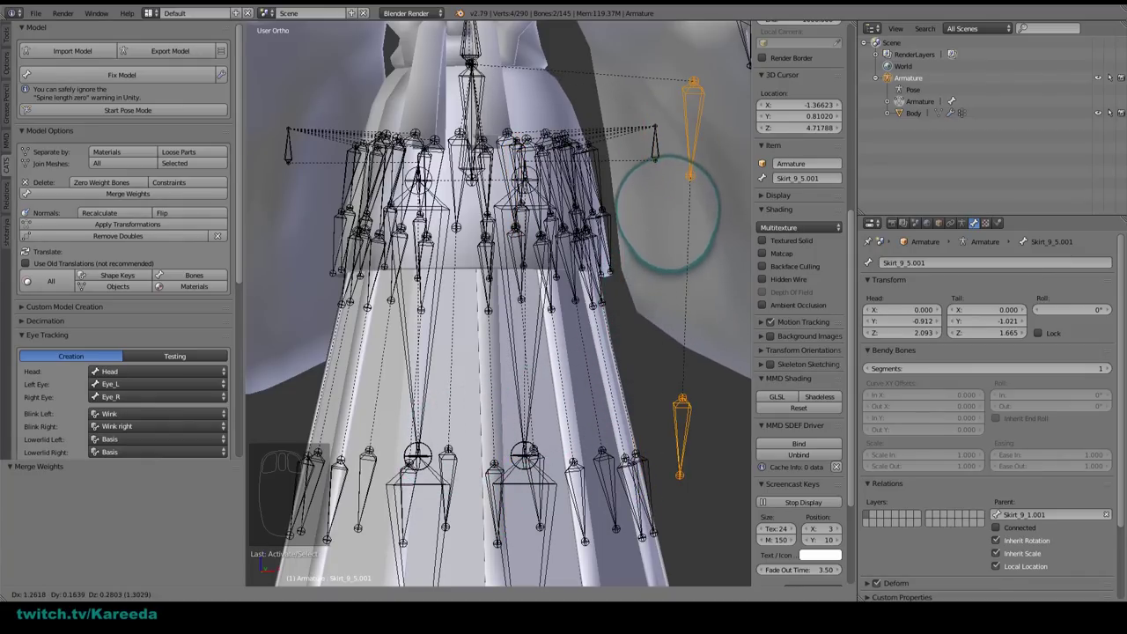
pyautogui.press('Escape')
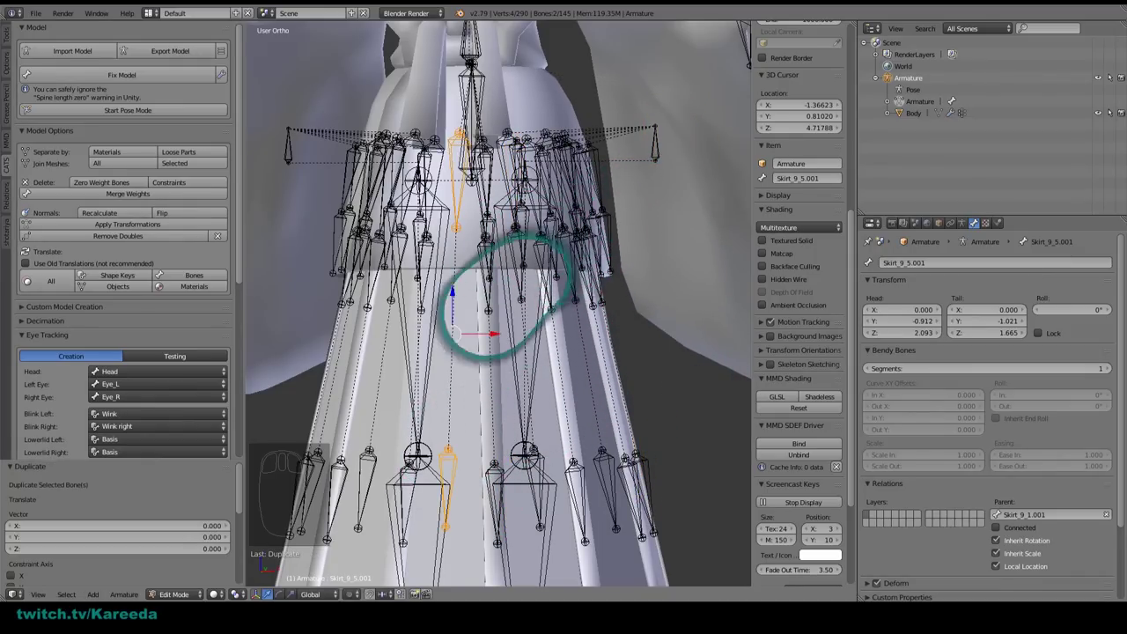
# Step: Rename the duplicated upper centre skirt bone to Skirt_9_1_L
pyautogui.moveTo(474, 377); pyautogui.dragTo(468, 265, button='middle')
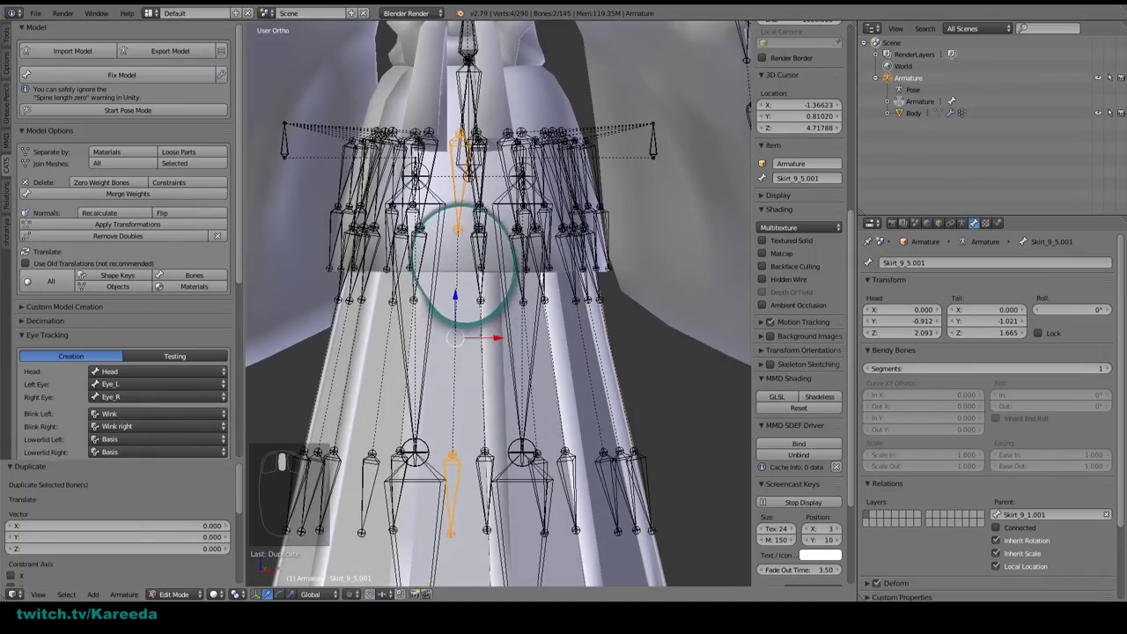
pyautogui.scroll(1, 811, 158)
pyautogui.rightClick(462, 227)
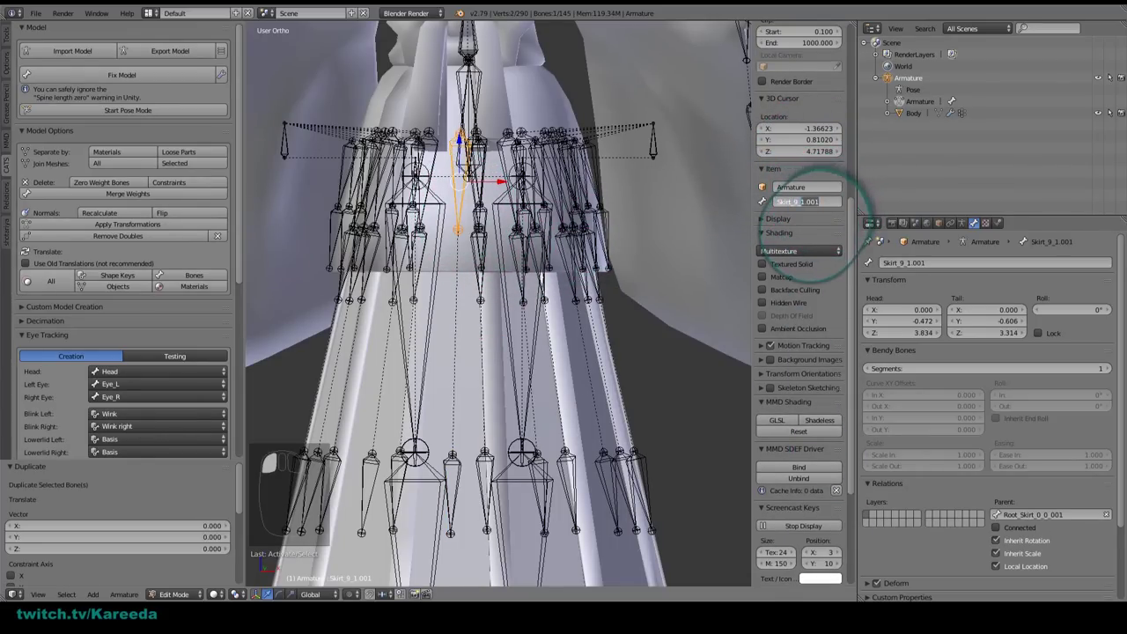
pyautogui.click(840, 180)
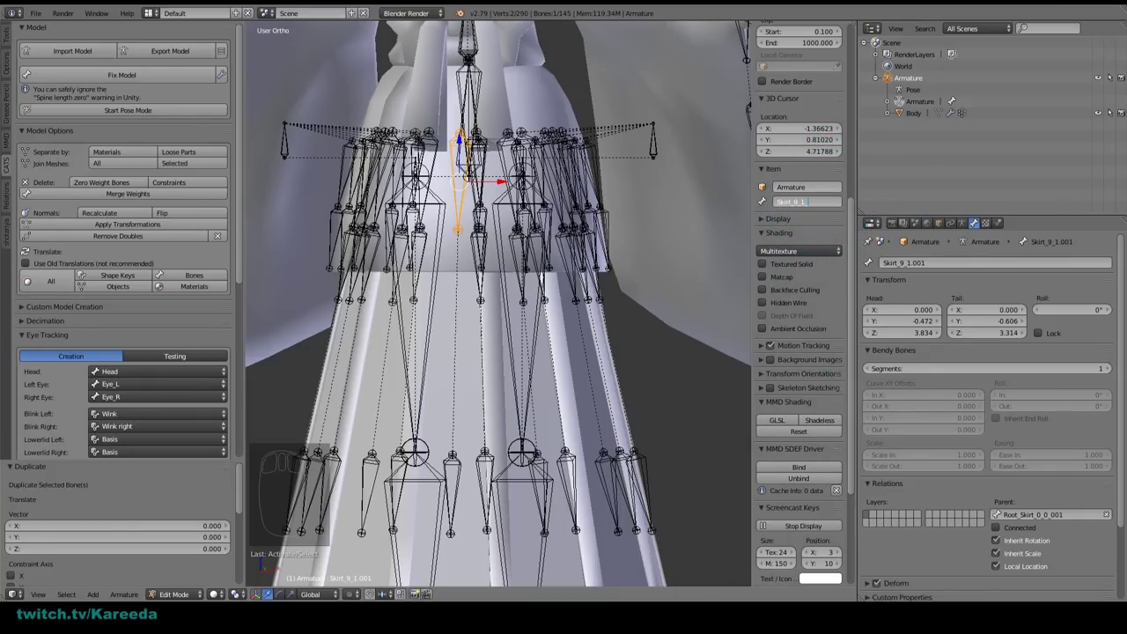
pyautogui.write('L')
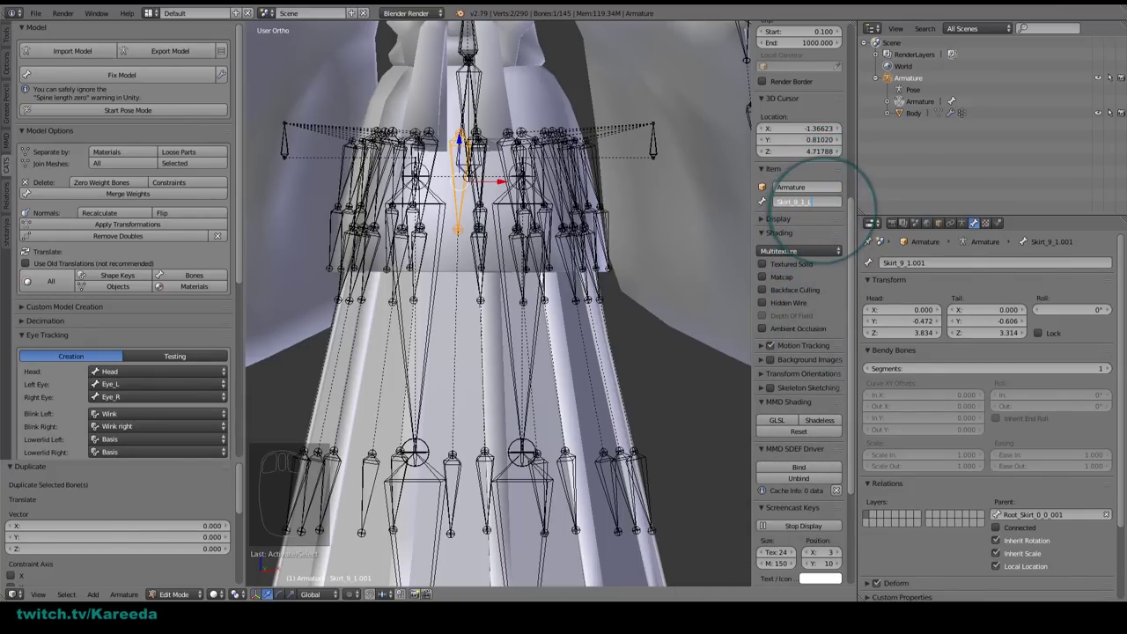
pyautogui.click(453, 471)
# Step: Rename the duplicated lower centre skirt bone to Skirt_9_5_L
pyautogui.rightClick(451, 471)
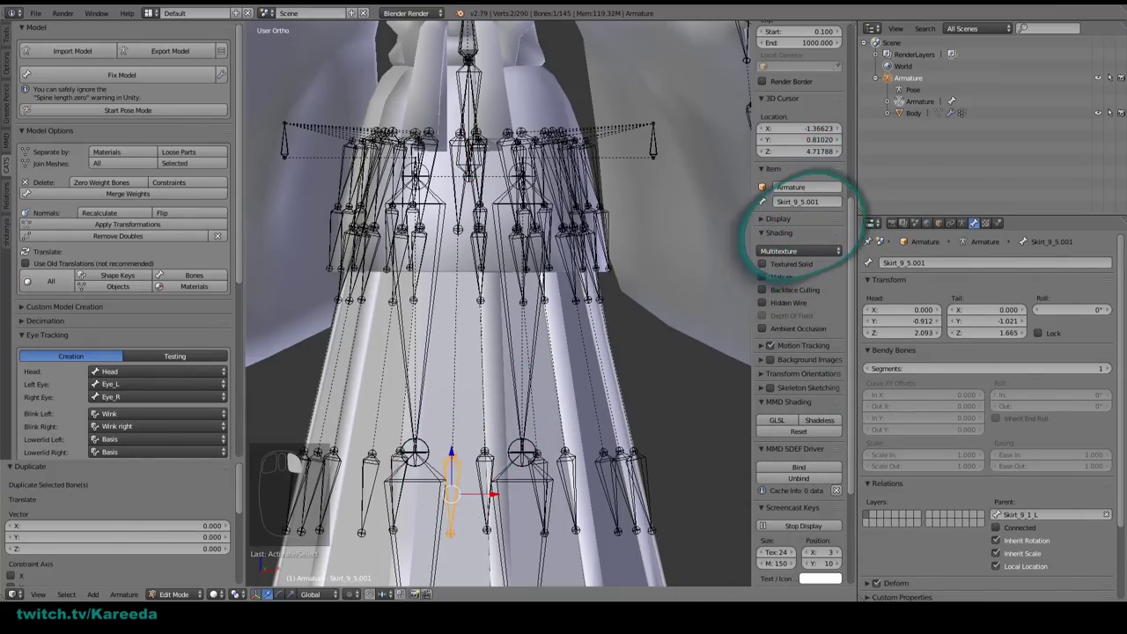
pyautogui.click(823, 201)
pyautogui.press('BackSpace')
pyautogui.press('BackSpace')
pyautogui.press('BackSpace')
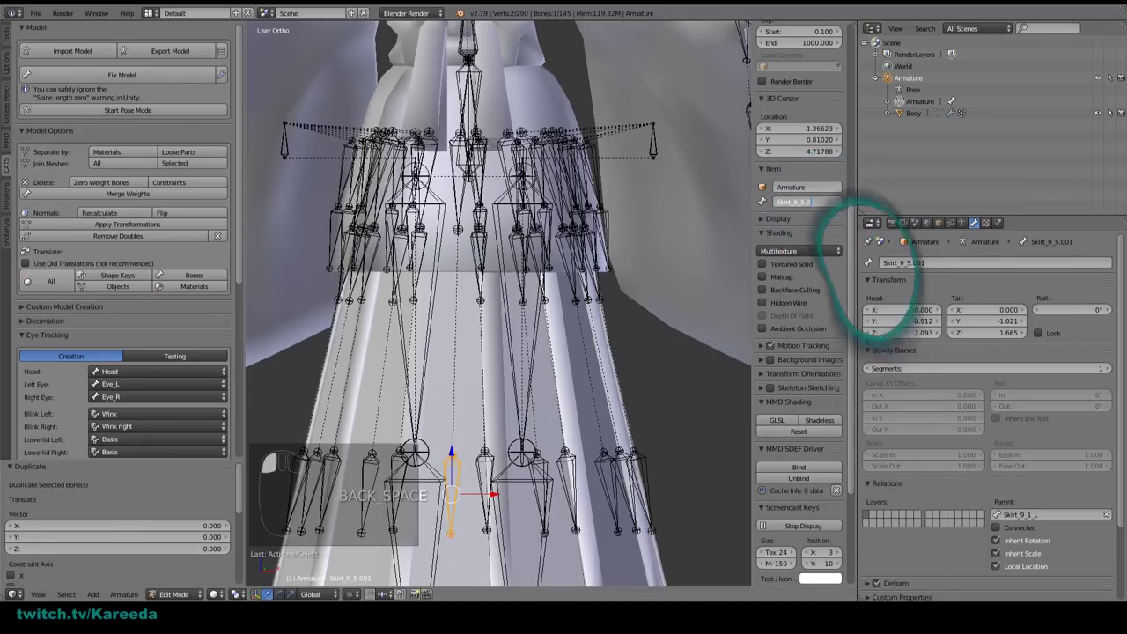
pyautogui.write('_')
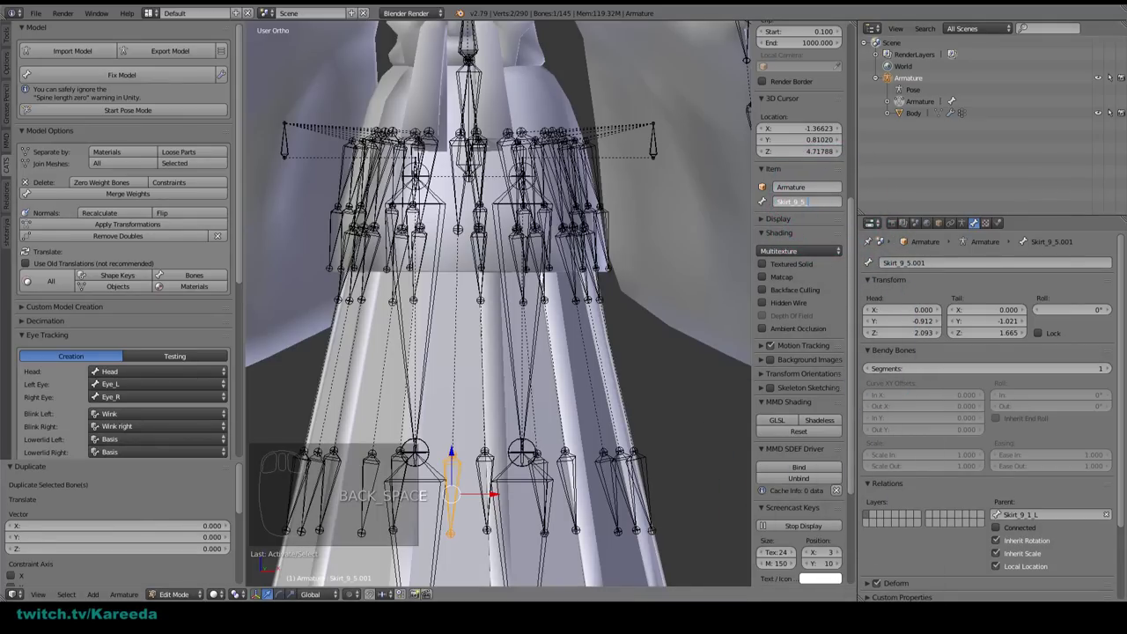
pyautogui.write('L')
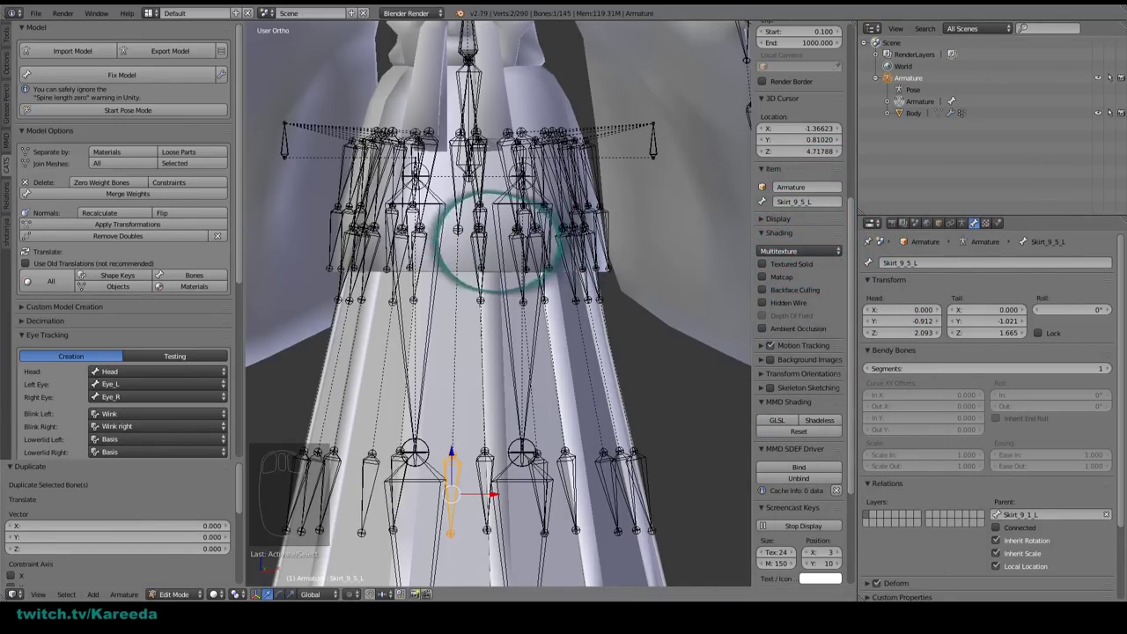
# Step: Check the original Skirt_9_1 bone and the Body mesh's vertex groups, and return to editing the armature
pyautogui.rightClick(454, 199)
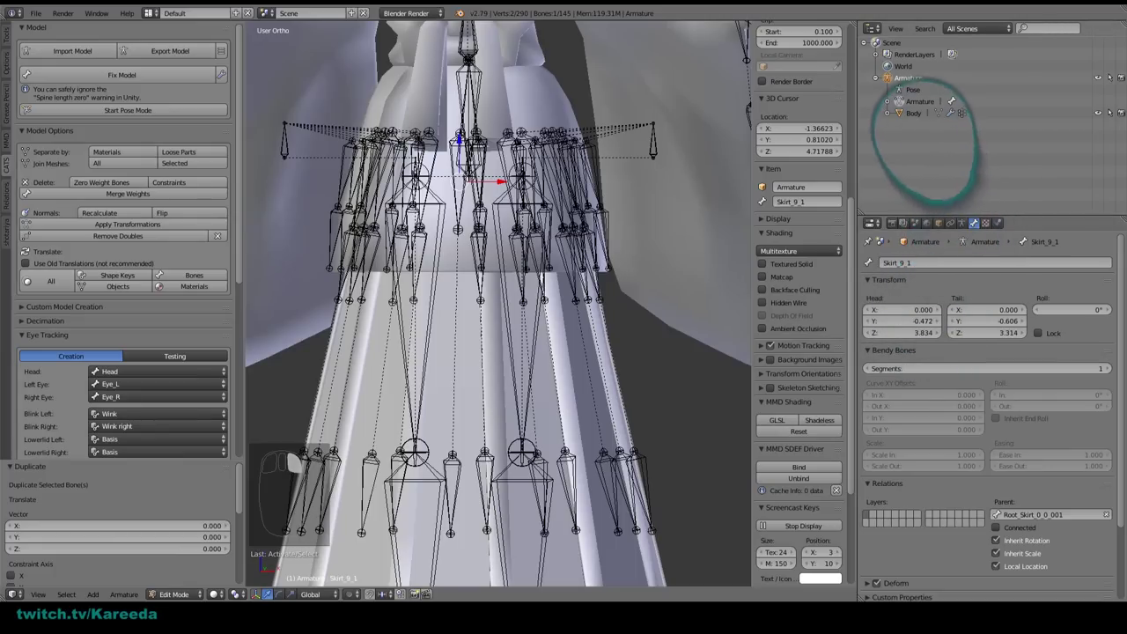
pyautogui.click(914, 113)
pyautogui.click(973, 223)
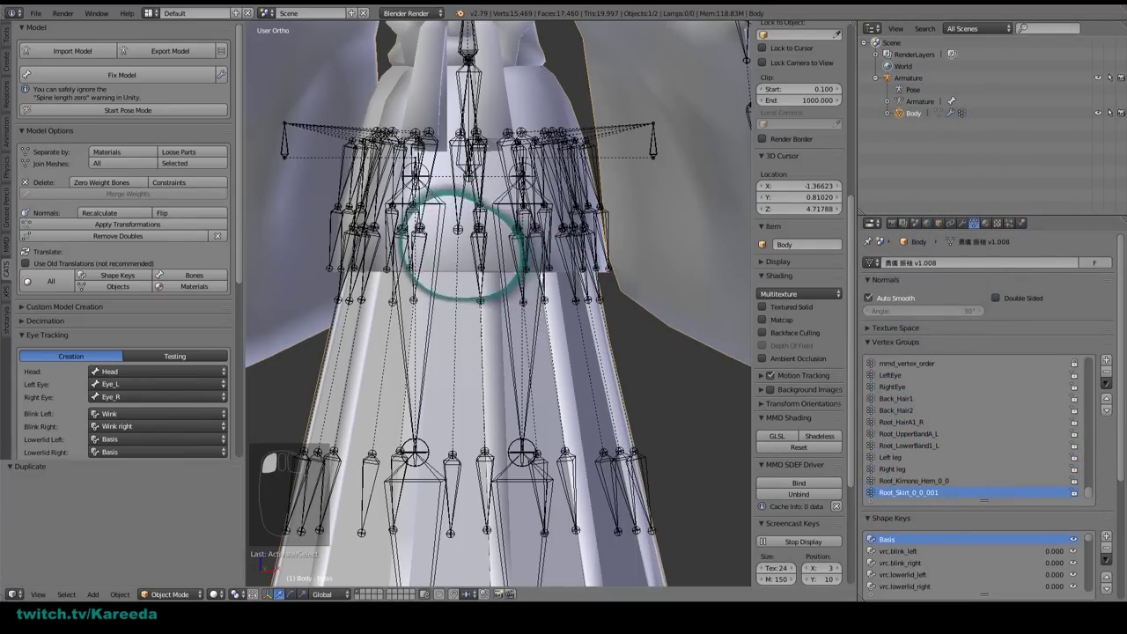
pyautogui.rightClick(462, 226)
pyautogui.press('Tab')
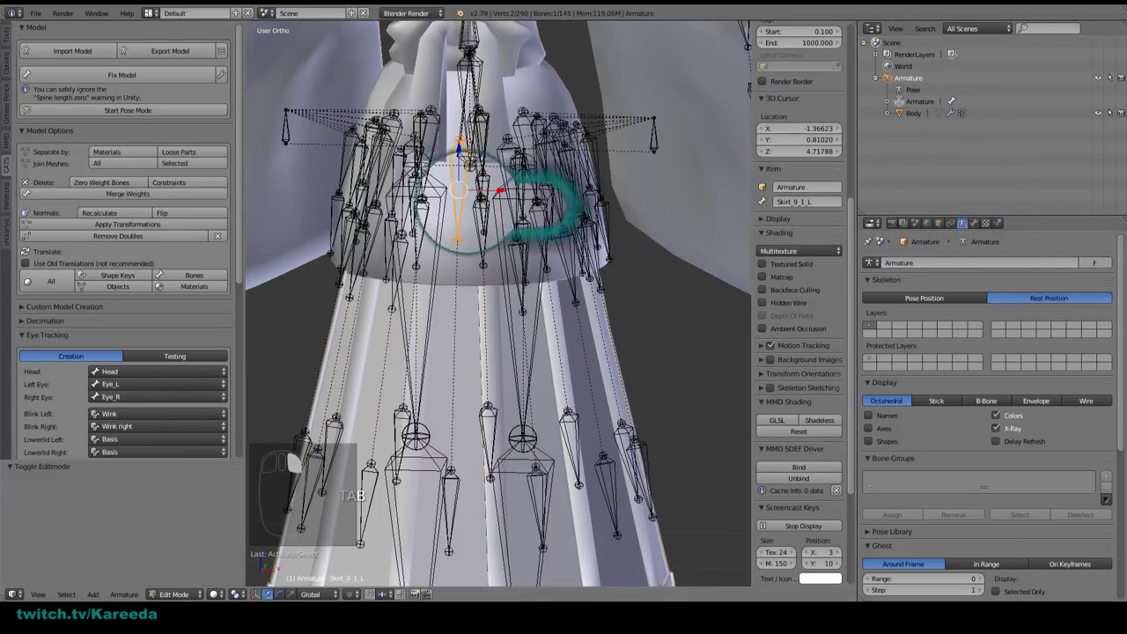
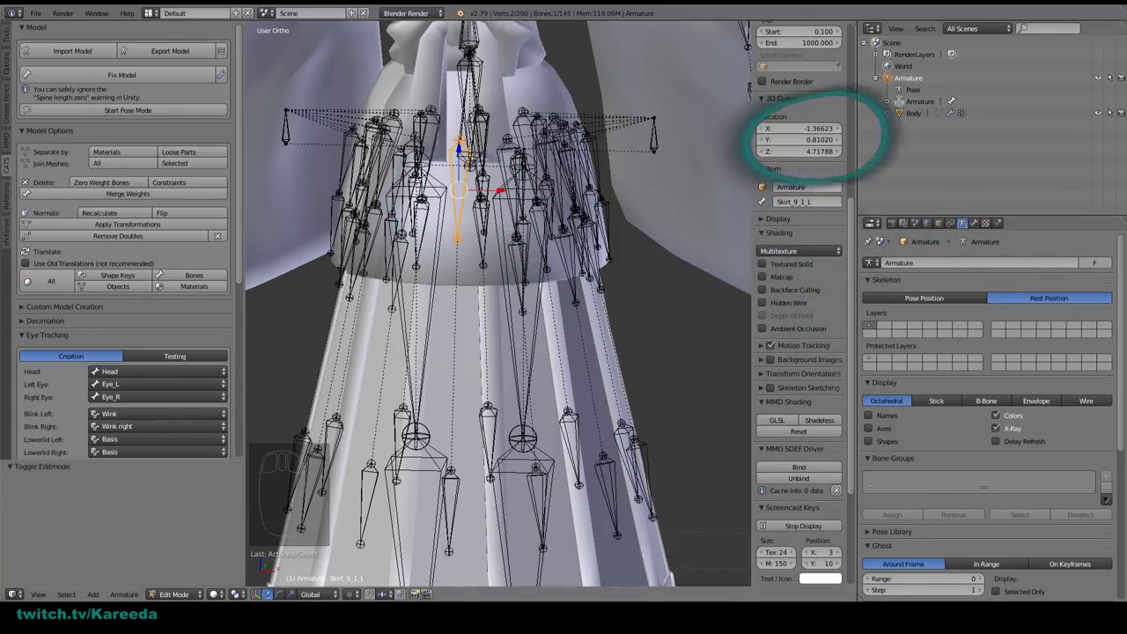
# Step: Enlarge the Body mesh's vertex group list and select the Skirt_9_1 group in it
pyautogui.click(913, 113)
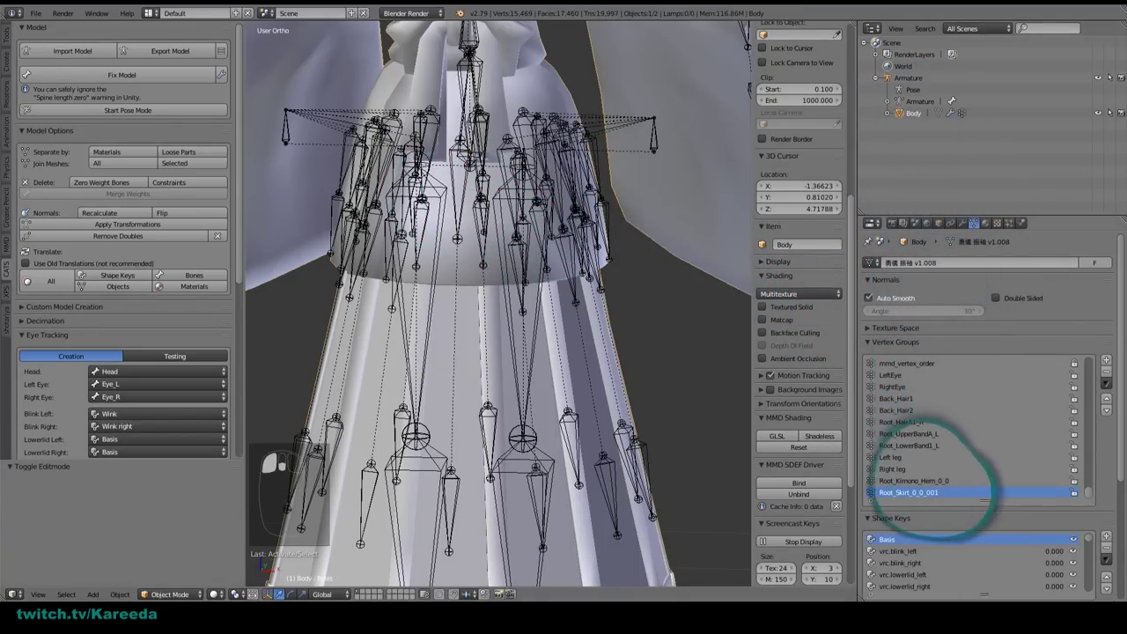
pyautogui.moveTo(984, 501); pyautogui.dragTo(979, 513)
pyautogui.scroll(3, 938, 441)
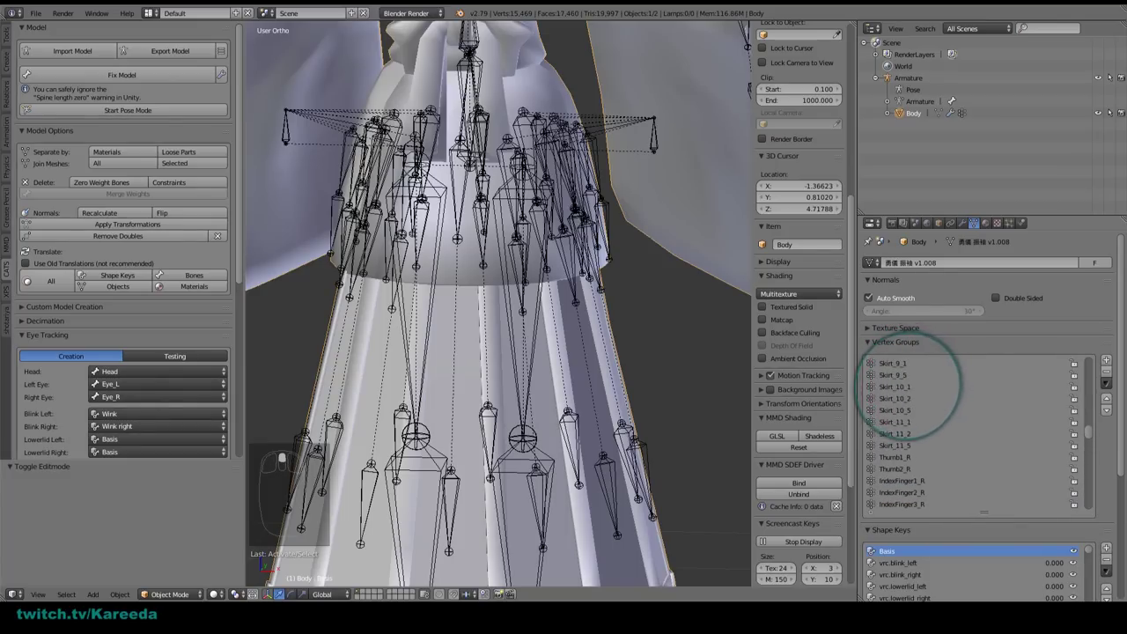
pyautogui.scroll(6, 919, 391)
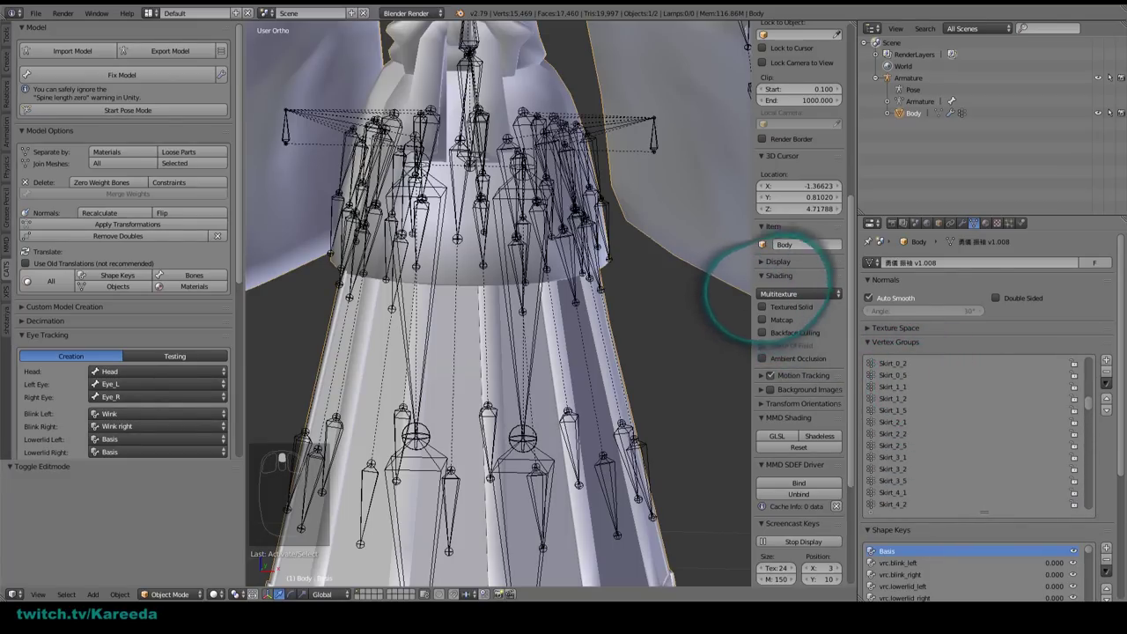
pyautogui.click(969, 387)
pyautogui.scroll(1, 933, 449)
pyautogui.scroll(-9, 933, 453)
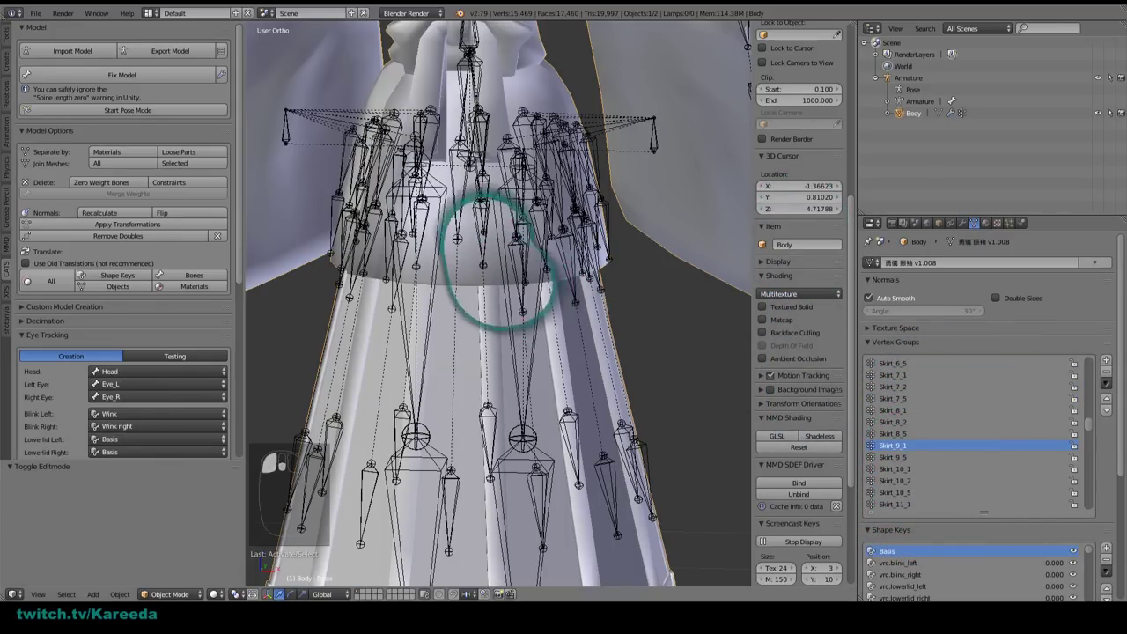
# Step: Look at the skirt geometry of the Body mesh in Edit Mode, and go back to editing the armature at the Skirt_9_1_L bone
pyautogui.moveTo(495, 216); pyautogui.dragTo(744, 330, button='middle')
pyautogui.press('Tab')
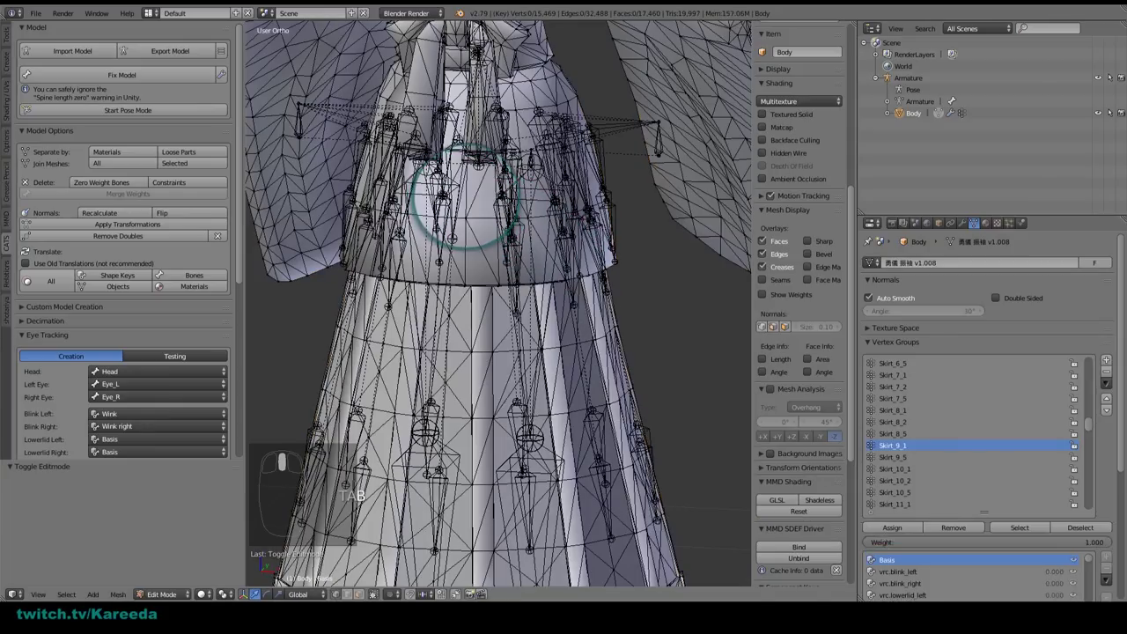
pyautogui.press('Tab')
pyautogui.rightClick(478, 198)
pyautogui.press('Tab')
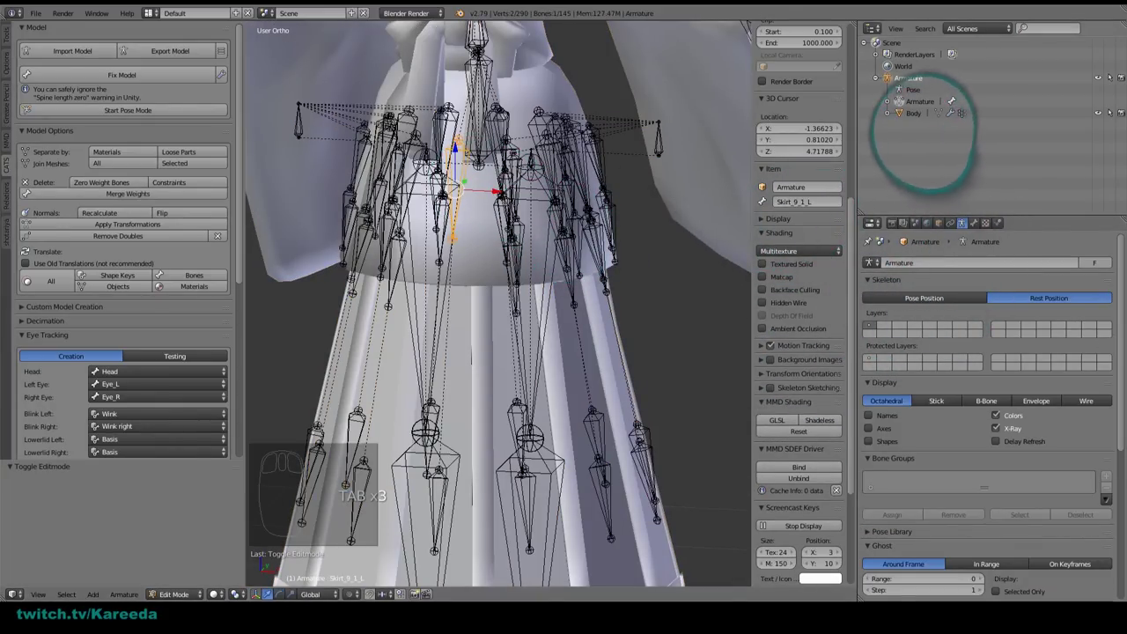
# Step: Copy the Body mesh's Skirt_9_1 vertex group and rename the copy Skirt_9_1_L
pyautogui.click(913, 112)
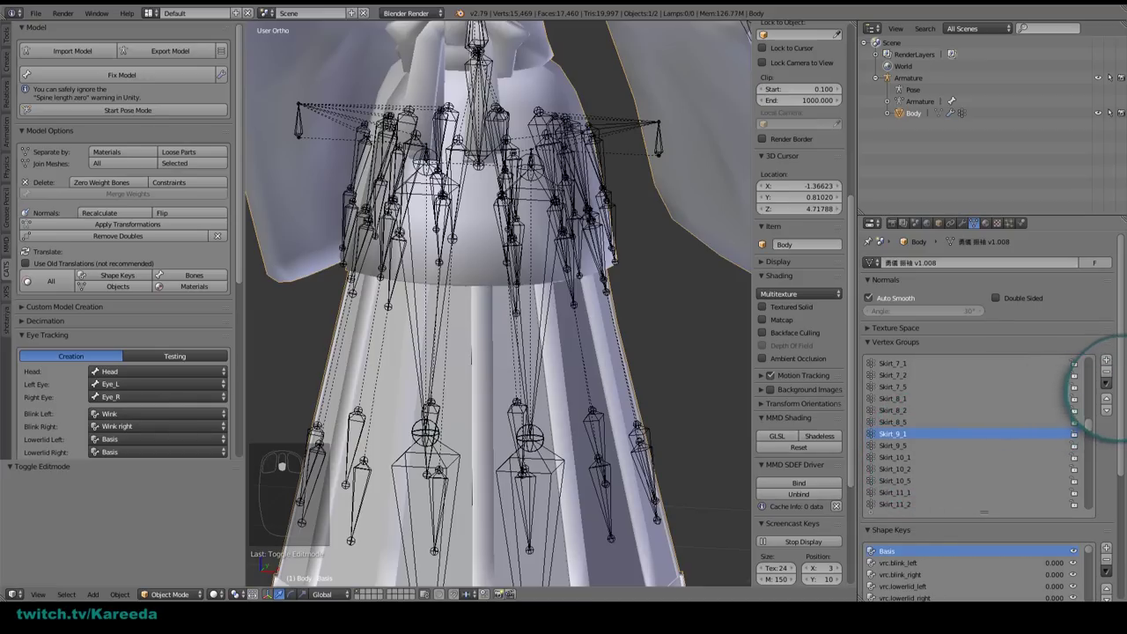
pyautogui.click(1105, 384)
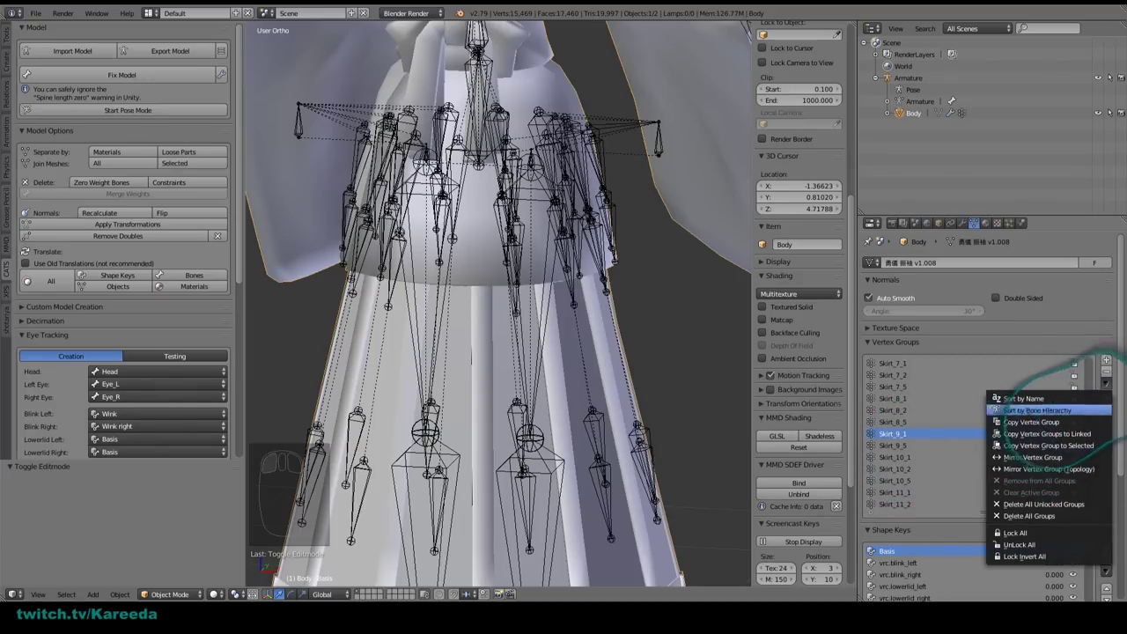
pyautogui.click(1030, 422)
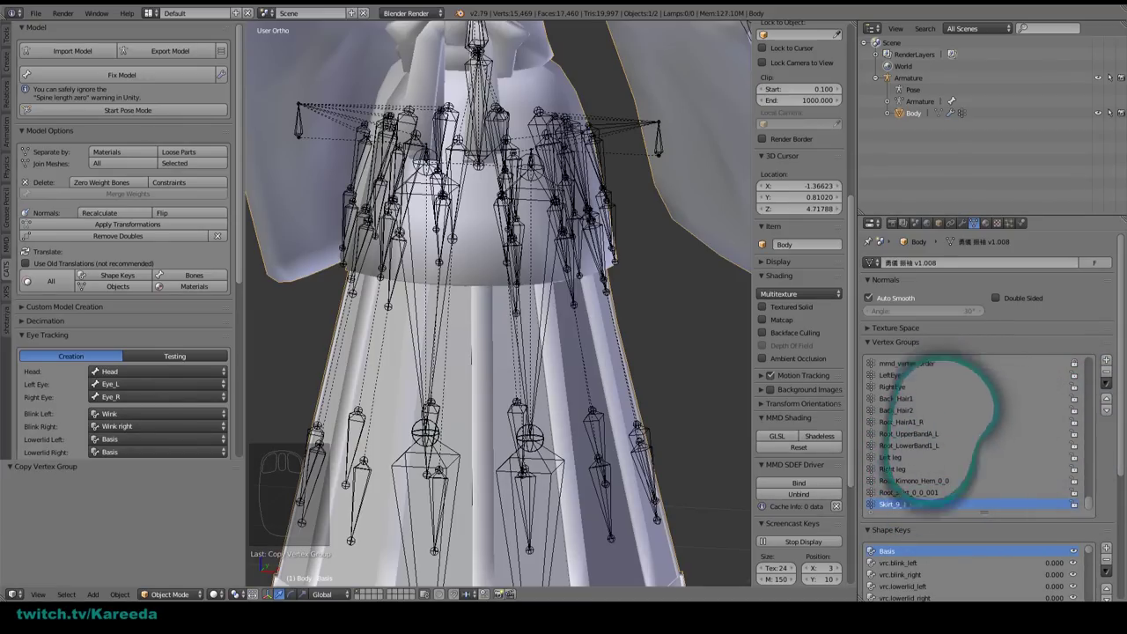
# Step: Copy the Body mesh's Skirt_9_5 vertex group and rename the copy Skirt_9_5_L
pyautogui.scroll(5, 938, 405)
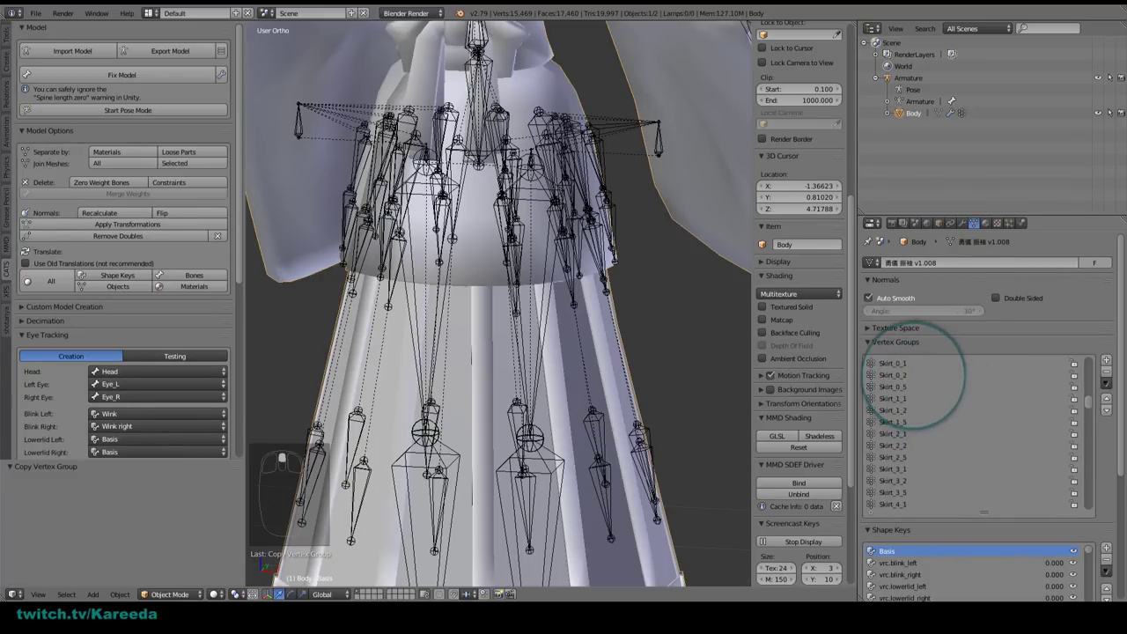
pyautogui.scroll(-10, 916, 396)
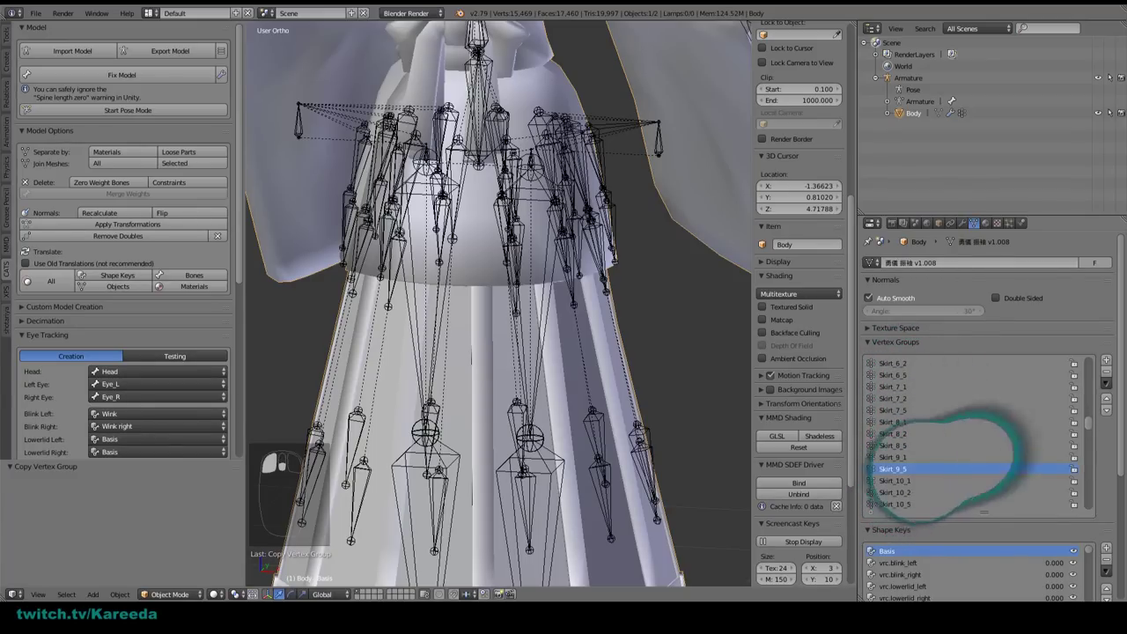
pyautogui.click(1106, 384)
pyautogui.click(1057, 422)
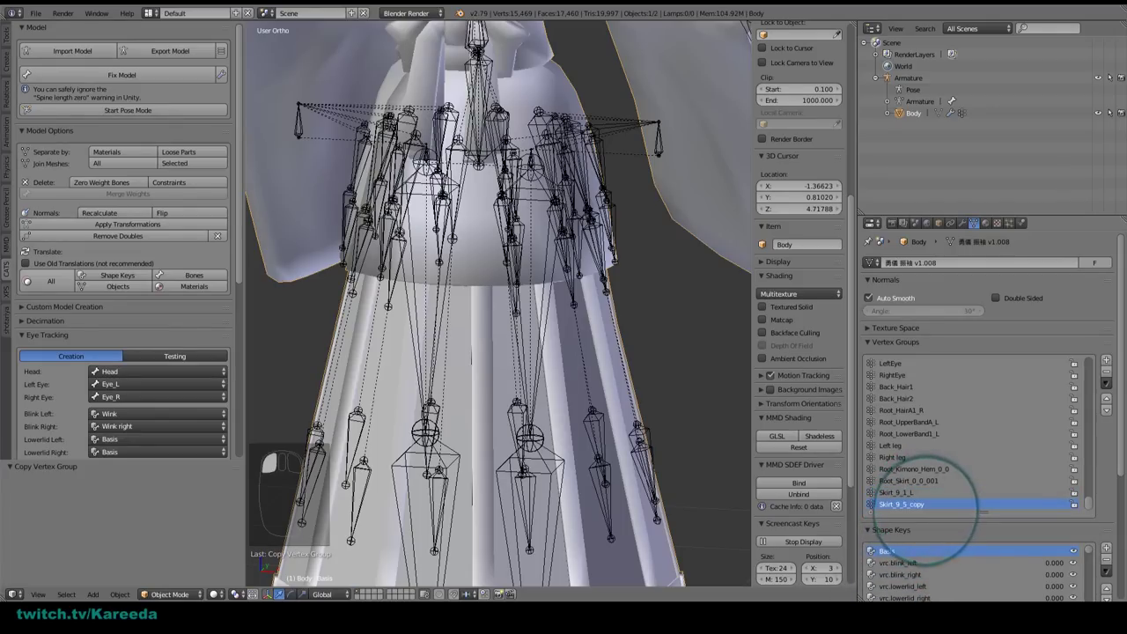
pyautogui.write('L')
pyautogui.press('Return')
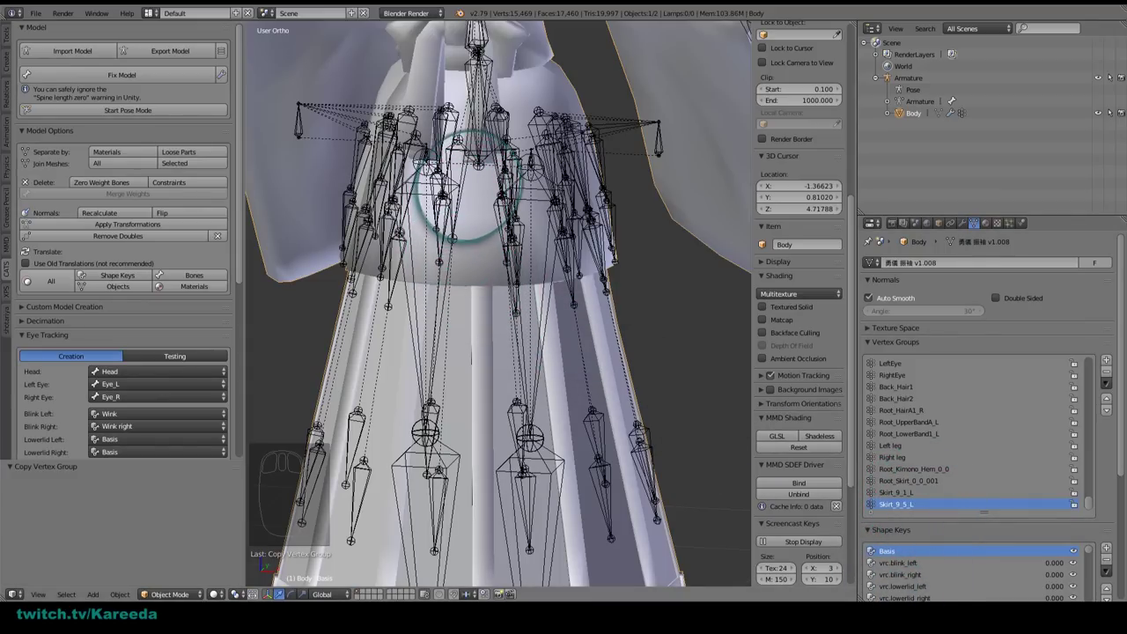
# Step: Return to the armature, test-rotate the Skirt_9_1_L bone in pose mode, undo the rotation and stop posing
pyautogui.press('Tab')
pyautogui.press('Tab')
pyautogui.rightClick(469, 178)
pyautogui.press('Tab')
pyautogui.rightClick(470, 180)
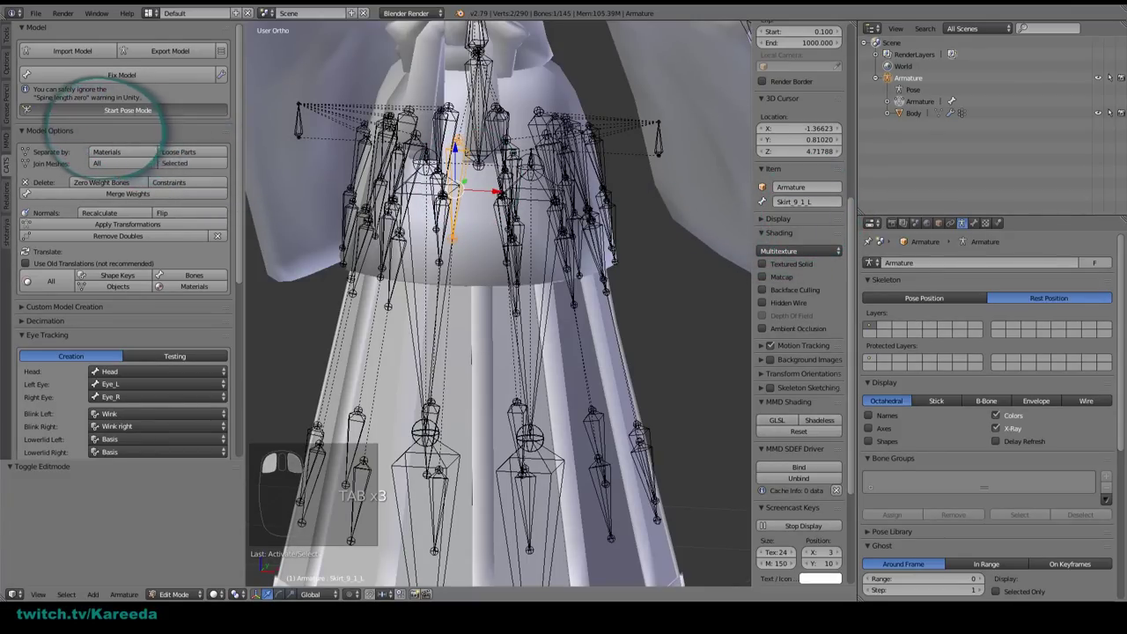
pyautogui.click(128, 110)
pyautogui.press('r')
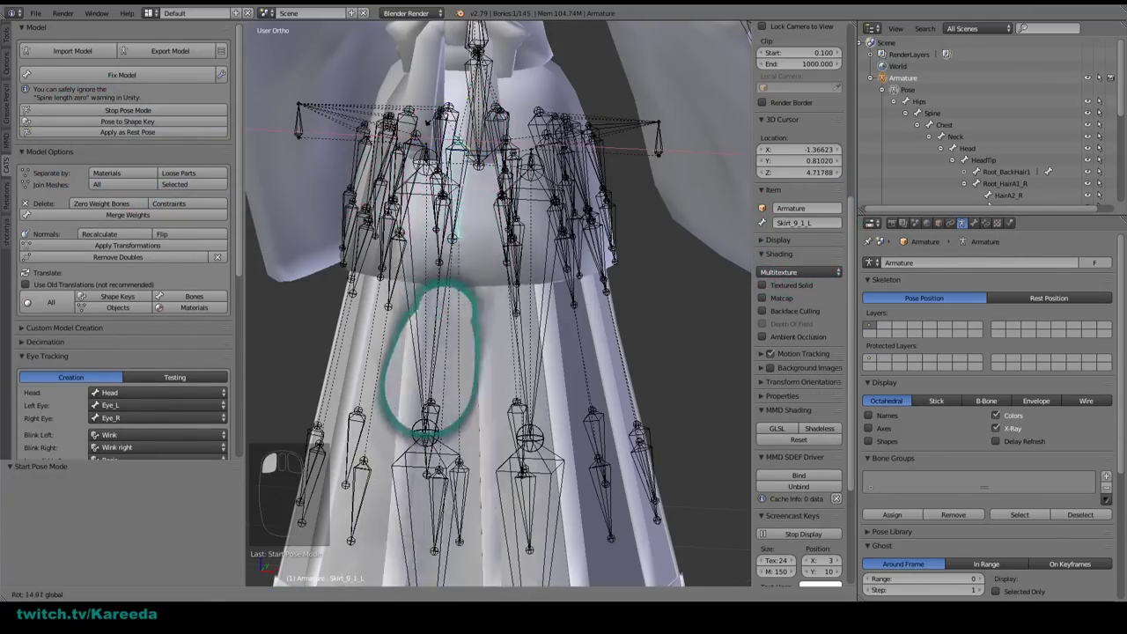
pyautogui.click(431, 398)
pyautogui.hotkey('ctrl', 'z')
pyautogui.moveTo(442, 296); pyautogui.dragTo(459, 275, button='middle')
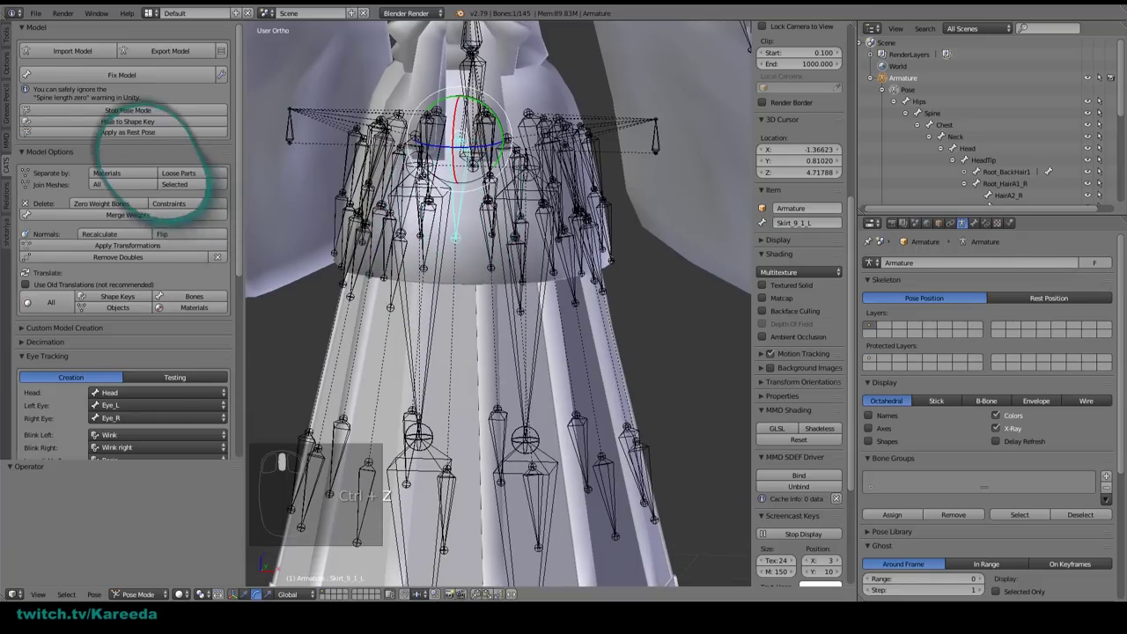
pyautogui.click(132, 110)
# Step: Parent the duplicated centre skirt bone Skirt_9_1_L to the Left_Dress bone with Keep Offset
pyautogui.press('Tab')
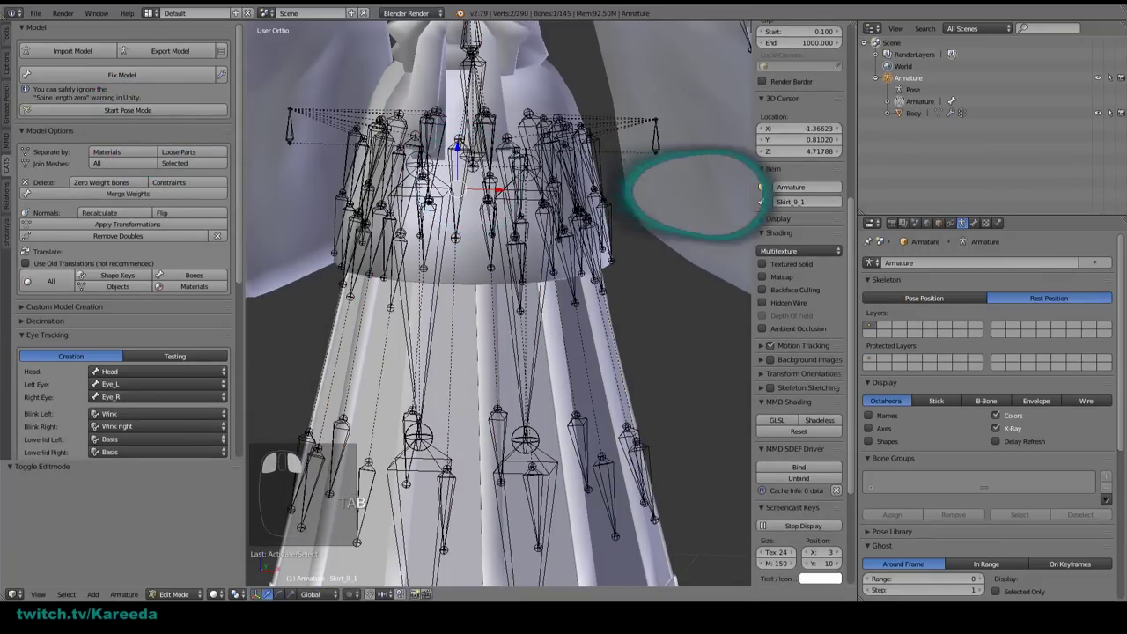
pyautogui.rightClick(509, 185)
pyautogui.moveTo(509, 187); pyautogui.dragTo(641, 145, button='middle')
pyautogui.keyDown('shift'); pyautogui.rightClick(666, 158); pyautogui.keyUp('shift')
pyautogui.moveTo(562, 249); pyautogui.dragTo(529, 372, button='middle')
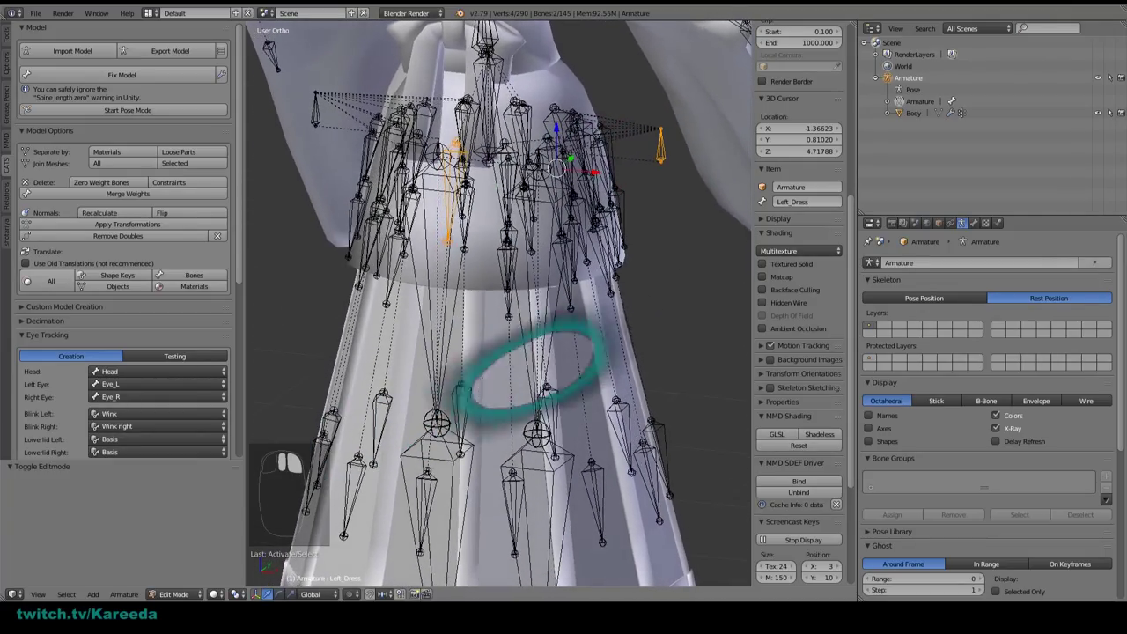
pyautogui.hotkey('ctrl', 'p')
pyautogui.click(608, 188)
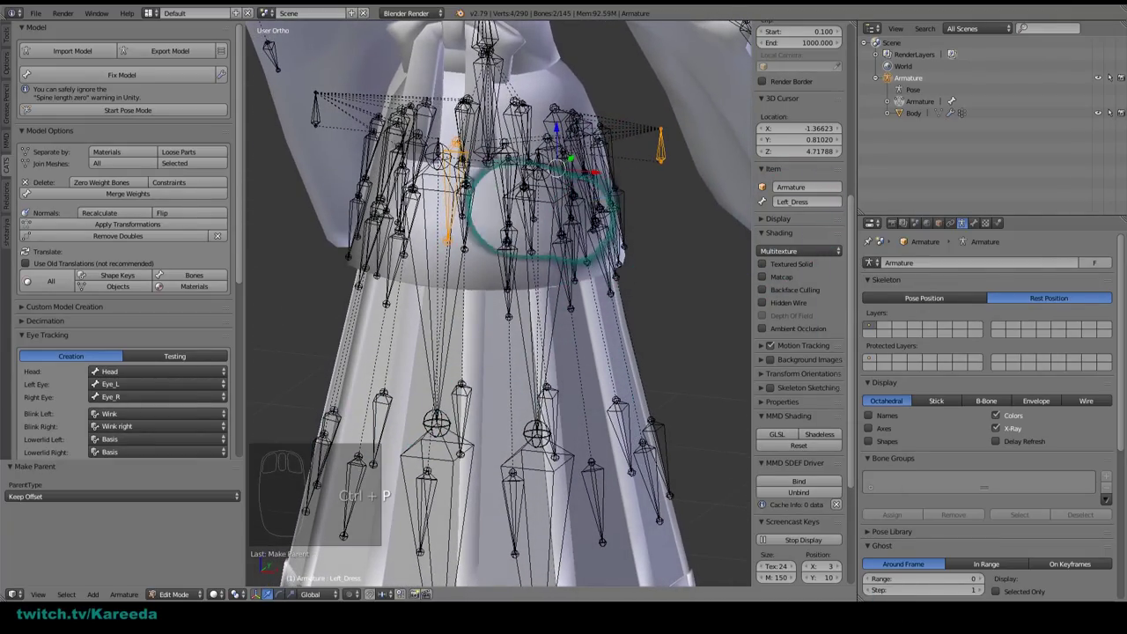
# Step: Parent the original centre skirt bone Skirt_9_1 to the Right_Dress bone with Keep Offset
pyautogui.moveTo(528, 227); pyautogui.dragTo(475, 198, button='middle')
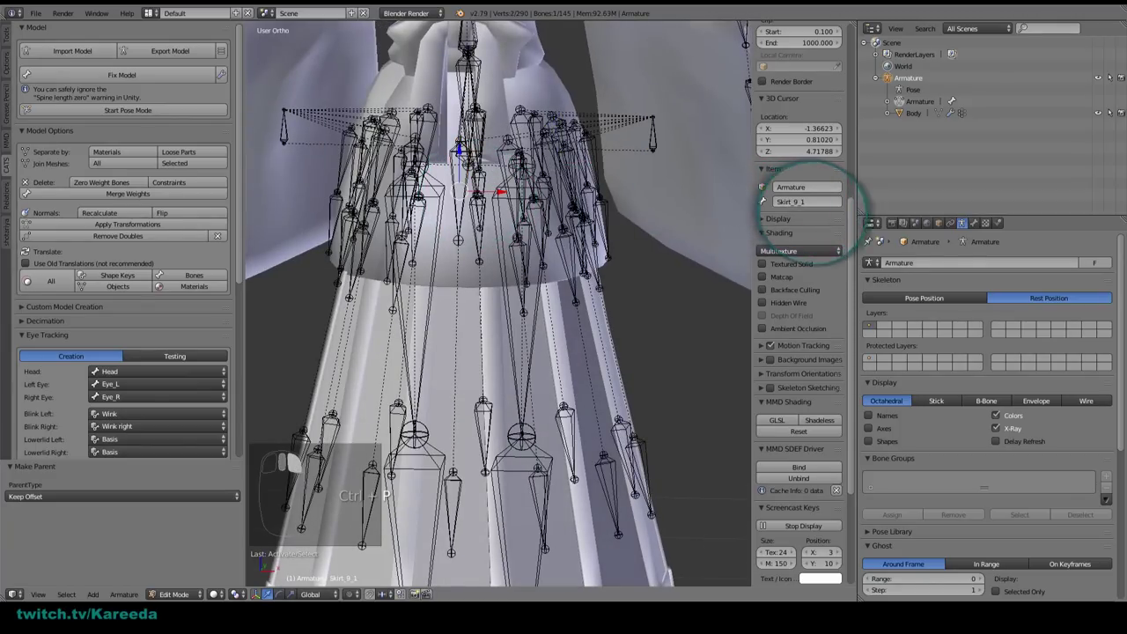
pyautogui.rightClick(506, 215)
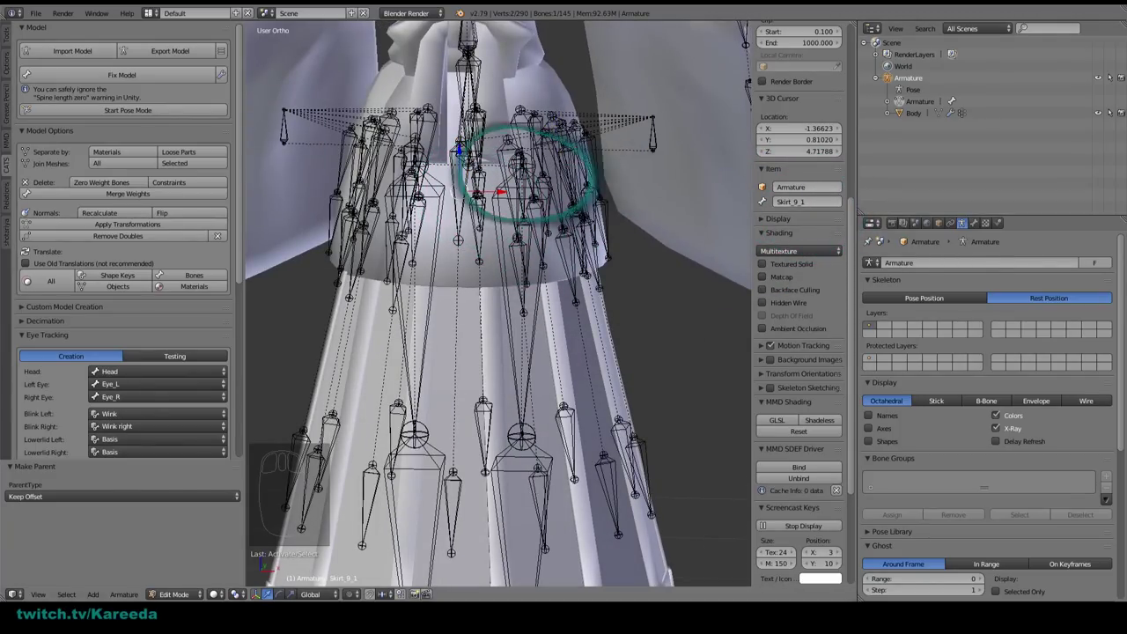
pyautogui.keyDown('shift'); pyautogui.rightClick(283, 128); pyautogui.keyUp('shift')
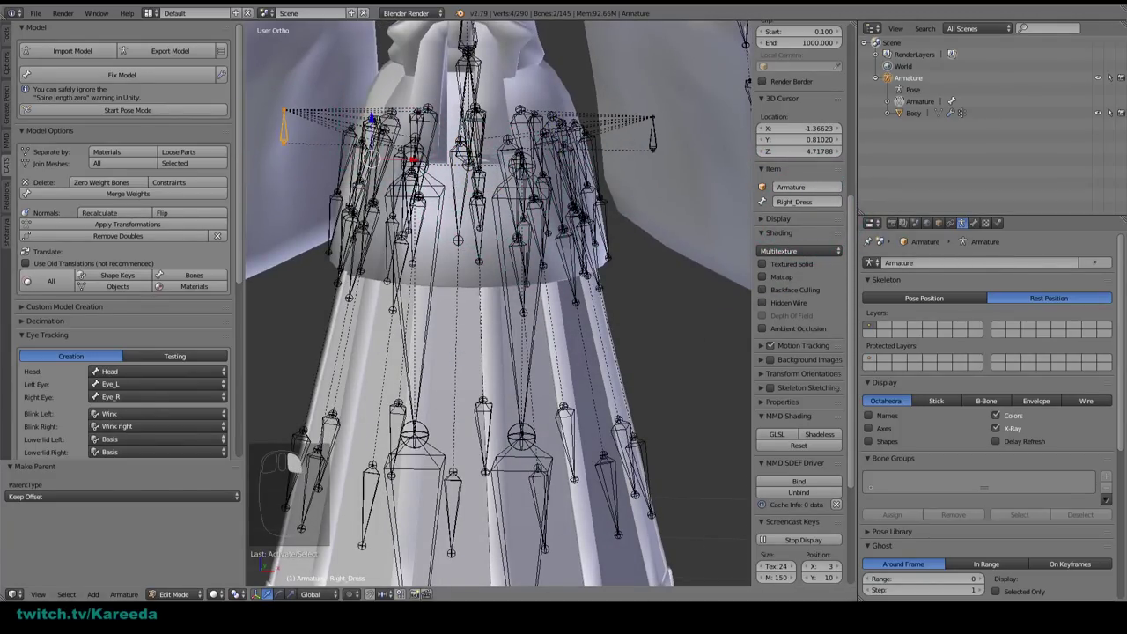
pyautogui.hotkey('ctrl', 'p')
pyautogui.click(268, 139)
# Step: Test how the skirt follows in pose mode by rotating the Right leg and Left leg bones, and stop posing
pyautogui.moveTo(365, 171); pyautogui.dragTo(414, 157, button='middle')
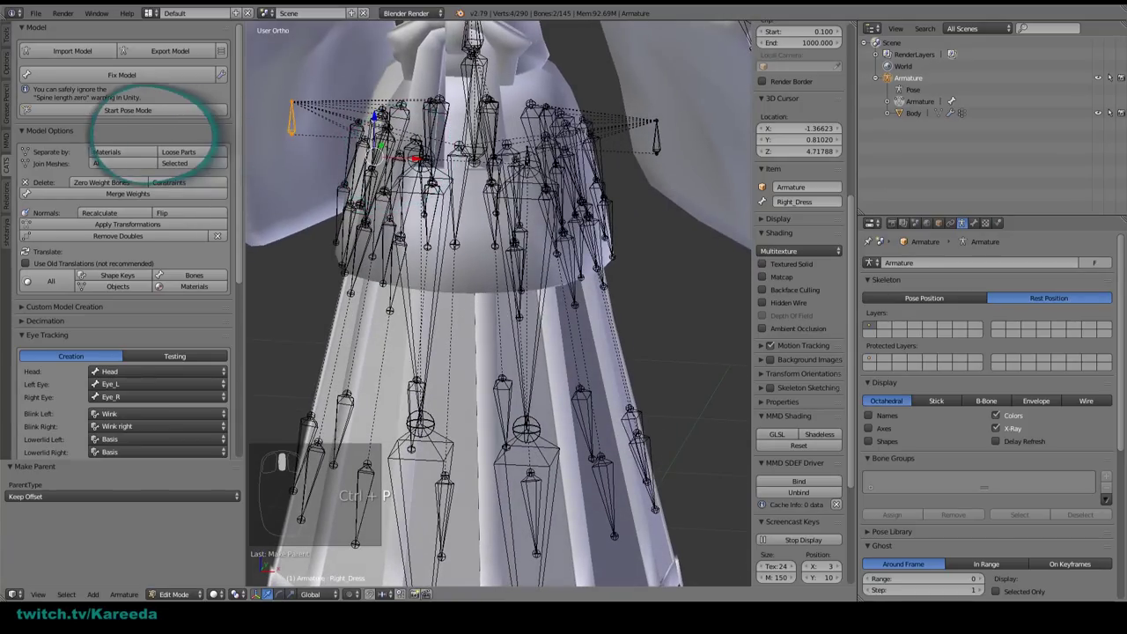
pyautogui.click(150, 110)
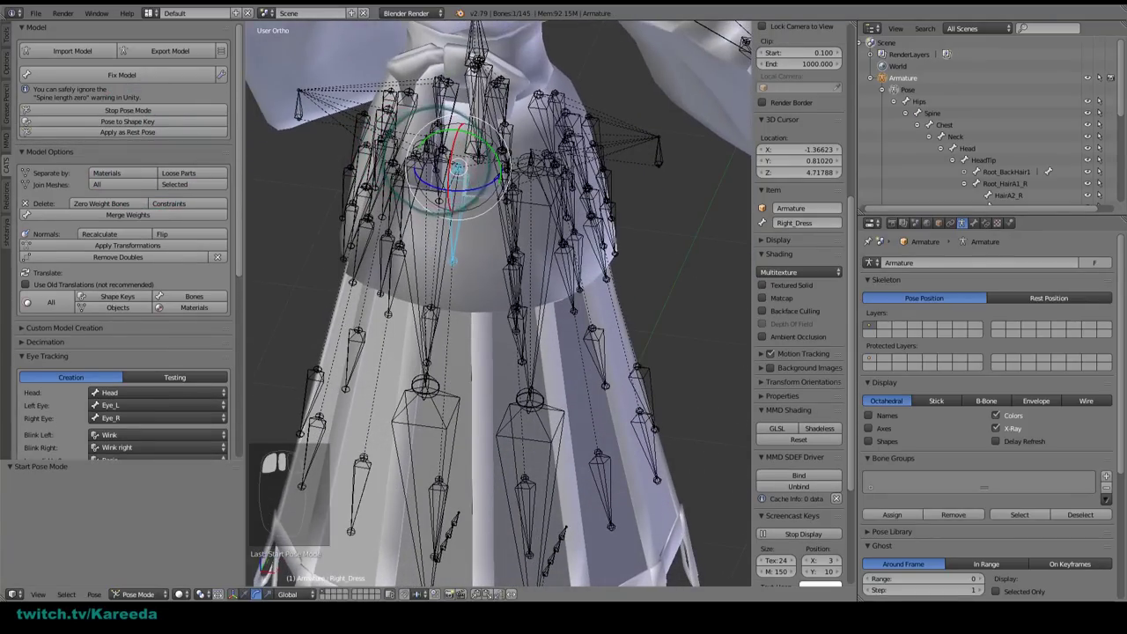
pyautogui.moveTo(438, 165); pyautogui.dragTo(448, 168, button='middle')
pyautogui.moveTo(429, 151); pyautogui.dragTo(403, 392)
pyautogui.scroll(-2, 405, 387)
pyautogui.moveTo(405, 388); pyautogui.dragTo(528, 264, button='middle')
pyautogui.moveTo(555, 206); pyautogui.dragTo(545, 211, button='middle')
pyautogui.moveTo(476, 260); pyautogui.dragTo(483, 233, button='middle')
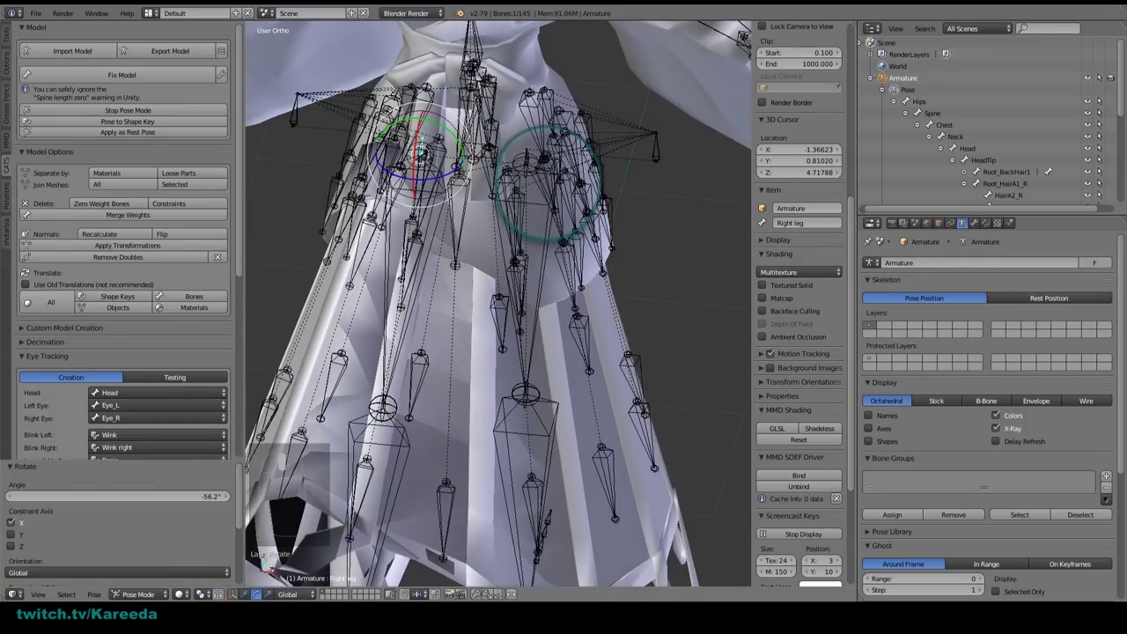
pyautogui.moveTo(538, 169); pyautogui.dragTo(552, 166, button='middle')
pyautogui.moveTo(555, 143); pyautogui.dragTo(529, 146)
pyautogui.moveTo(529, 176); pyautogui.dragTo(486, 266, button='middle')
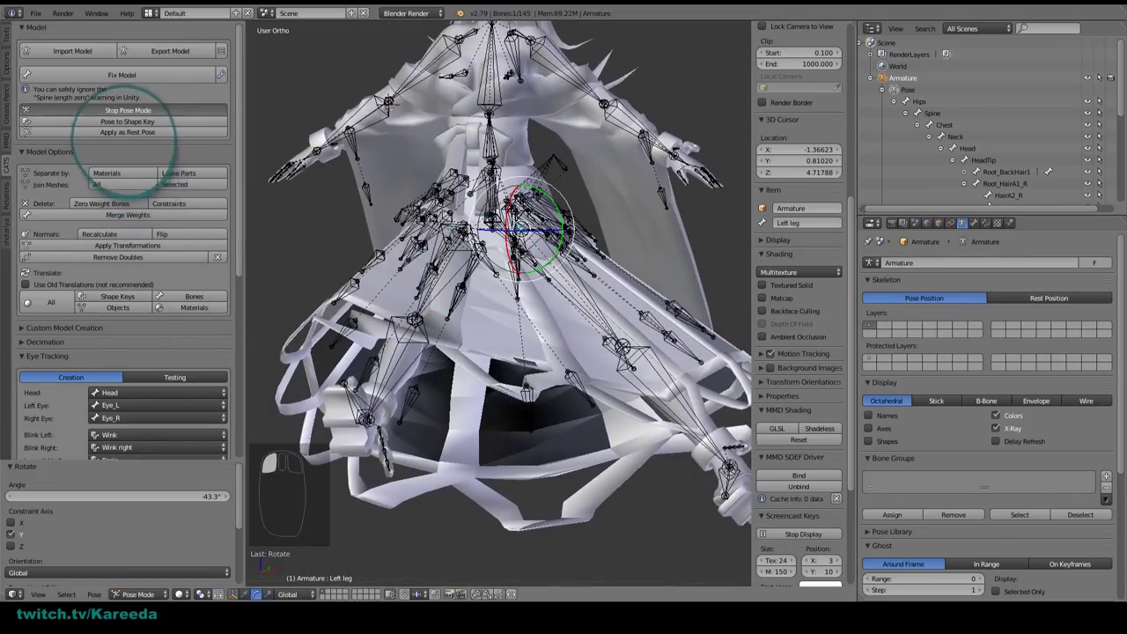
pyautogui.click(128, 110)
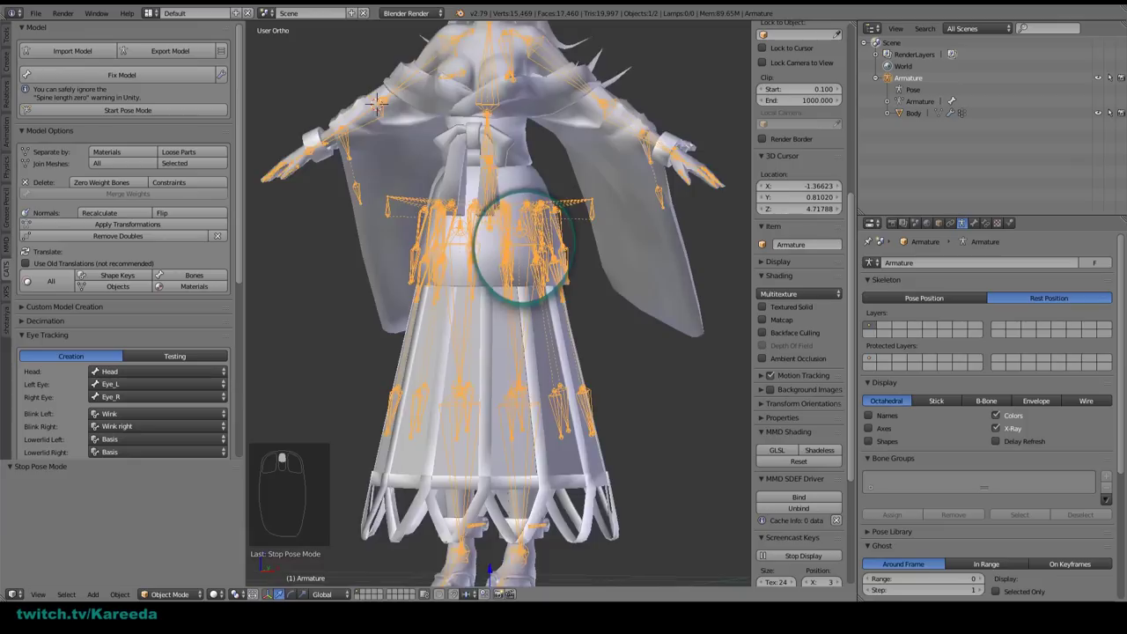
# Step: Start pose mode again and deselect all bones of the armature
pyautogui.scroll(3, 519, 247)
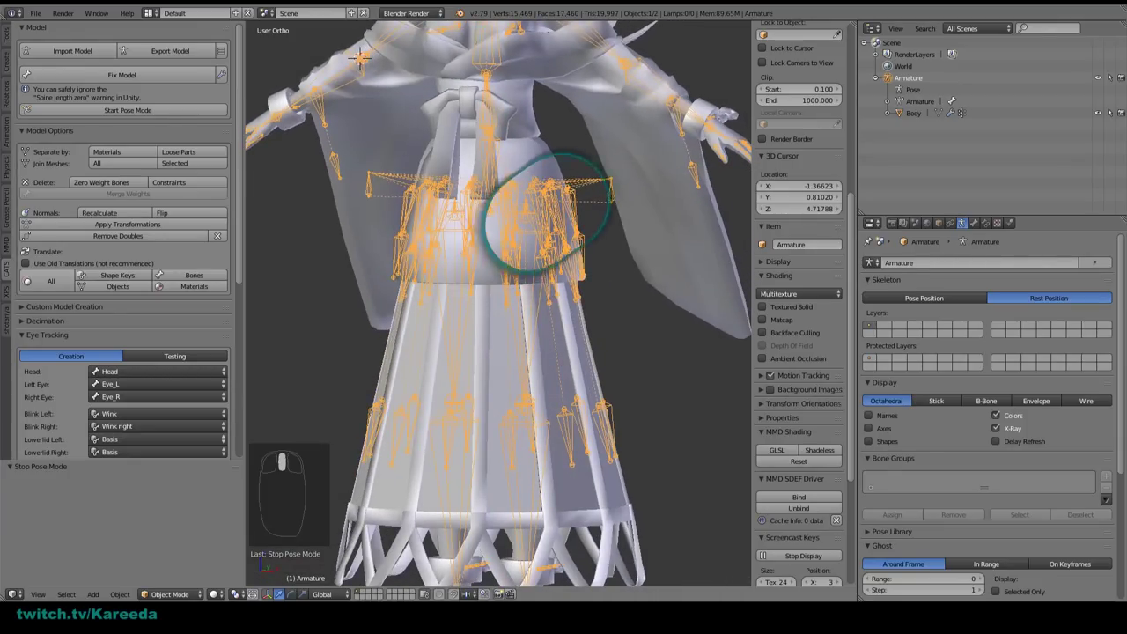
pyautogui.scroll(4, 526, 246)
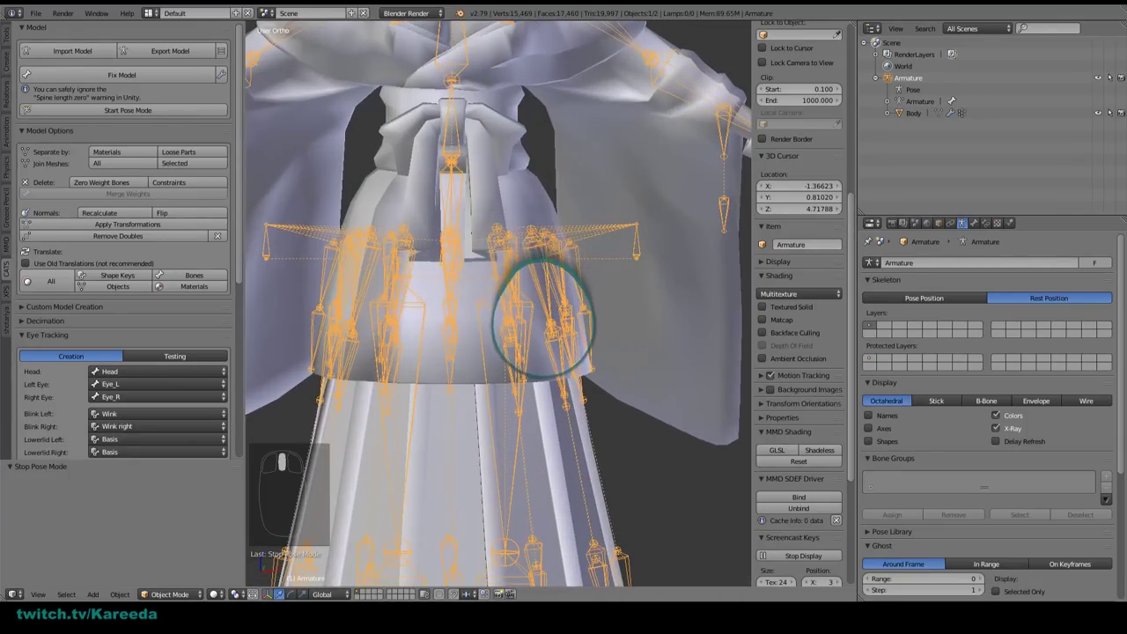
pyautogui.click(128, 110)
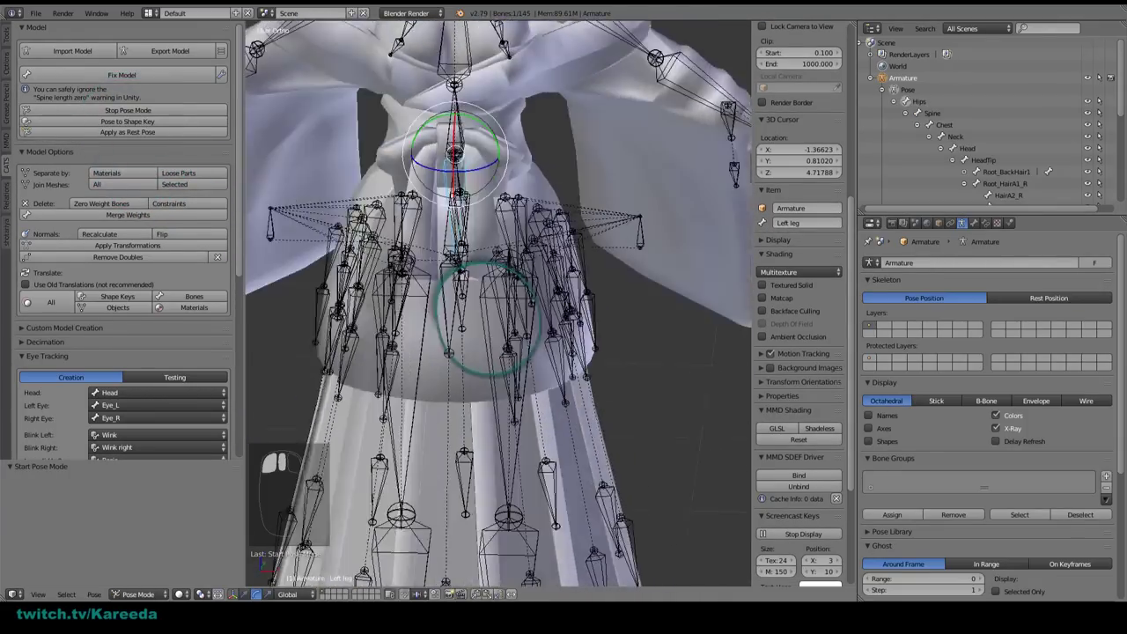
pyautogui.moveTo(484, 321); pyautogui.dragTo(542, 344, button='middle')
pyautogui.rightClick(515, 350)
pyautogui.scroll(-1, 471, 345)
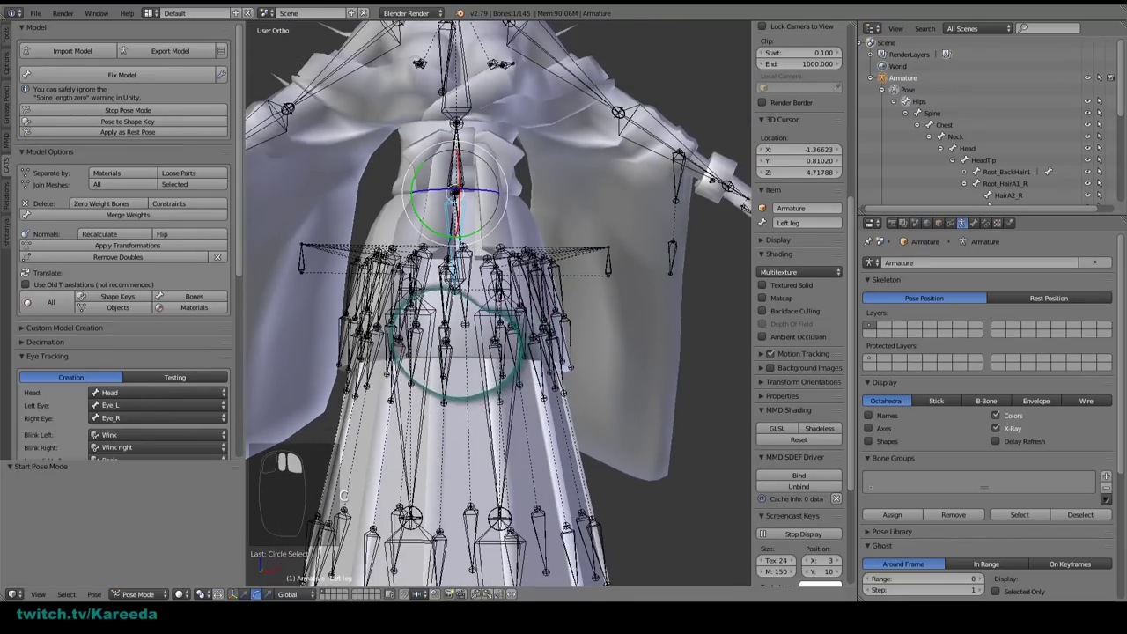
pyautogui.moveTo(465, 345); pyautogui.dragTo(541, 326, button='middle')
pyautogui.press('c')
pyautogui.press('a')
pyautogui.scroll(1, 546, 280)
pyautogui.moveTo(558, 269)
pyautogui.mouseDown(button='middle')
pyautogui.moveTo(534, 299)
pyautogui.moveTo(546, 280)
pyautogui.mouseUp(button='middle')
pyautogui.scroll(1, 548, 278)
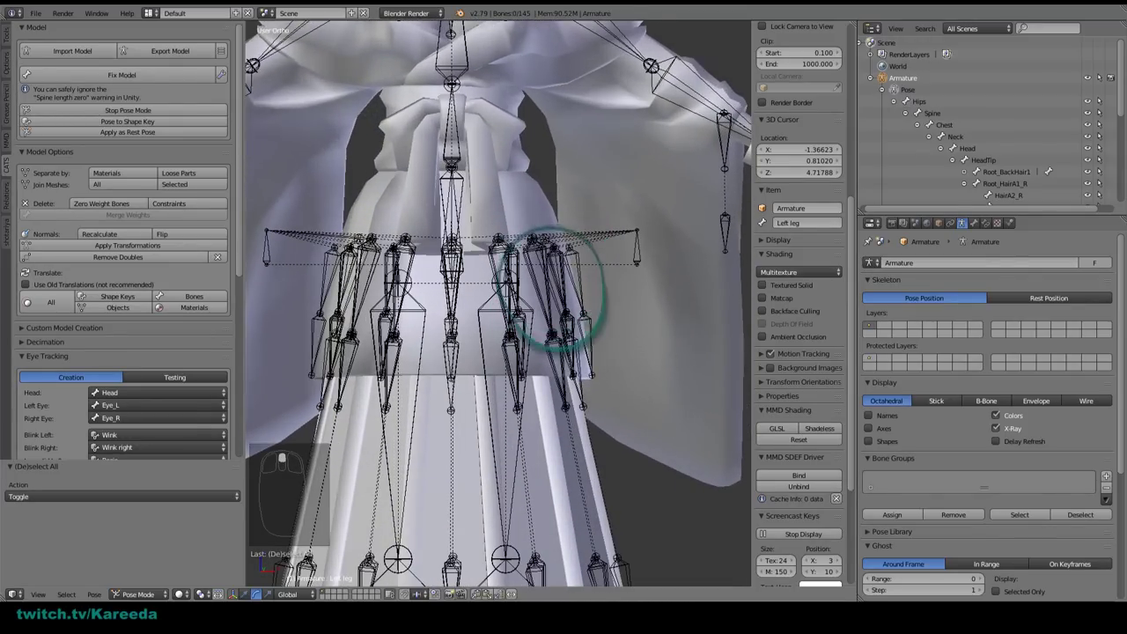
# Step: Circle-select the 22 lower bones of the hip-level skirt chains and merge their weights into their parents
pyautogui.scroll(-1, 553, 291)
pyautogui.click(571, 313)
pyautogui.press('c')
pyautogui.moveTo(553, 326); pyautogui.dragTo(523, 328, button='middle')
pyautogui.moveTo(493, 408); pyautogui.dragTo(506, 324, button='middle')
pyautogui.press('c')
pyautogui.press('c')
pyautogui.press('c')
pyautogui.press('c')
pyautogui.click(137, 217)
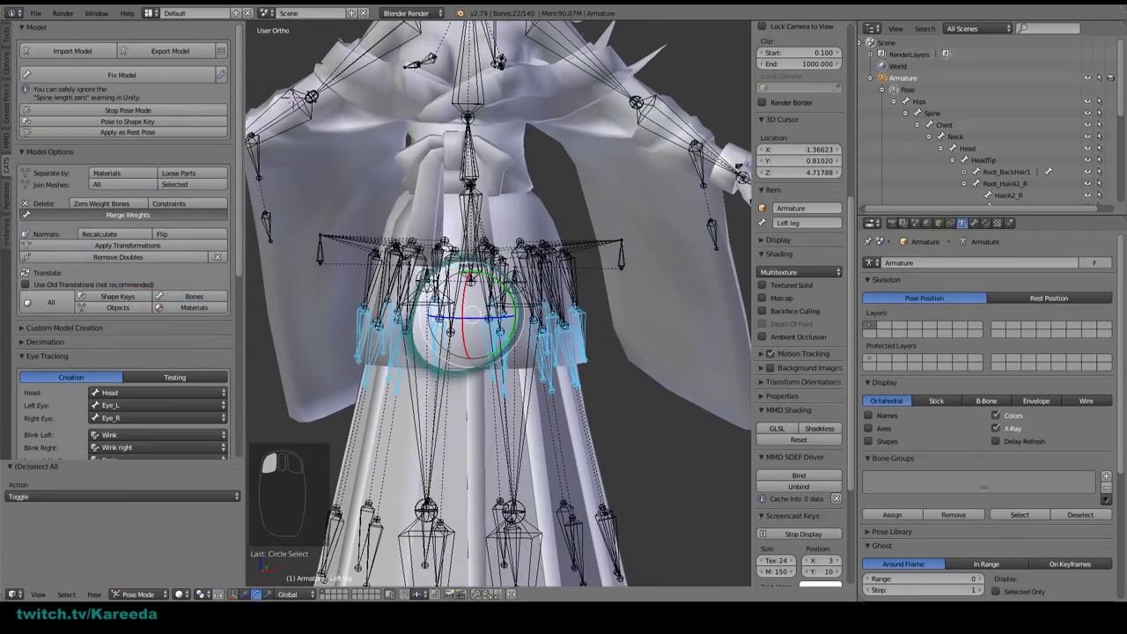
# Step: Stop pose mode and open the armature in Edit Mode, focused on the upper skirt bones
pyautogui.moveTo(402, 302); pyautogui.dragTo(225, 198, button='middle')
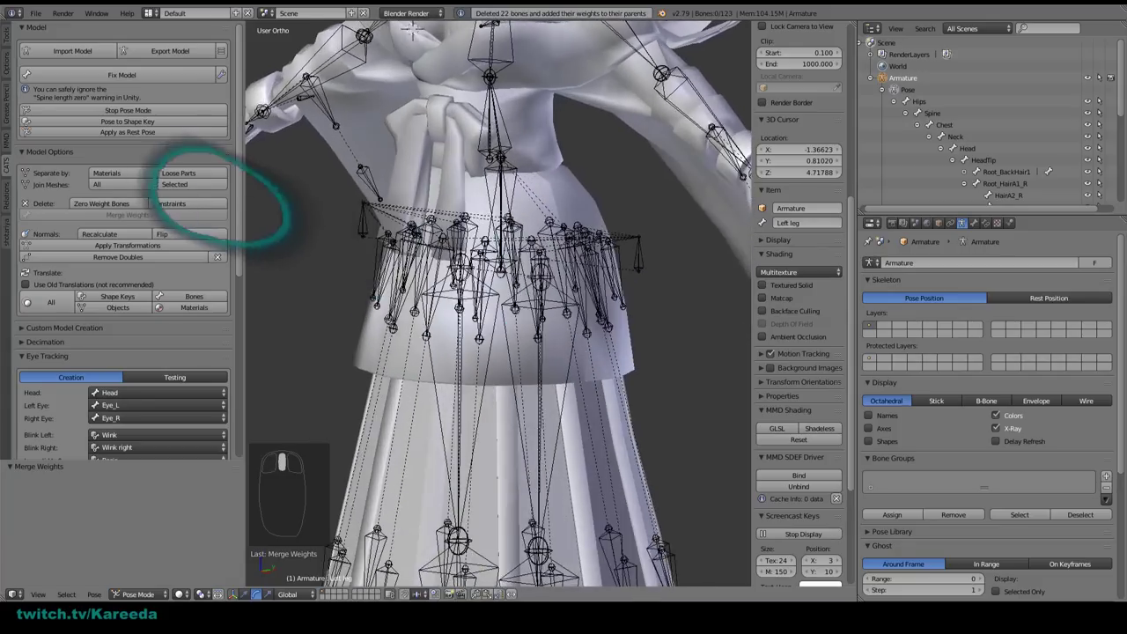
pyautogui.click(128, 110)
pyautogui.scroll(3, 440, 260)
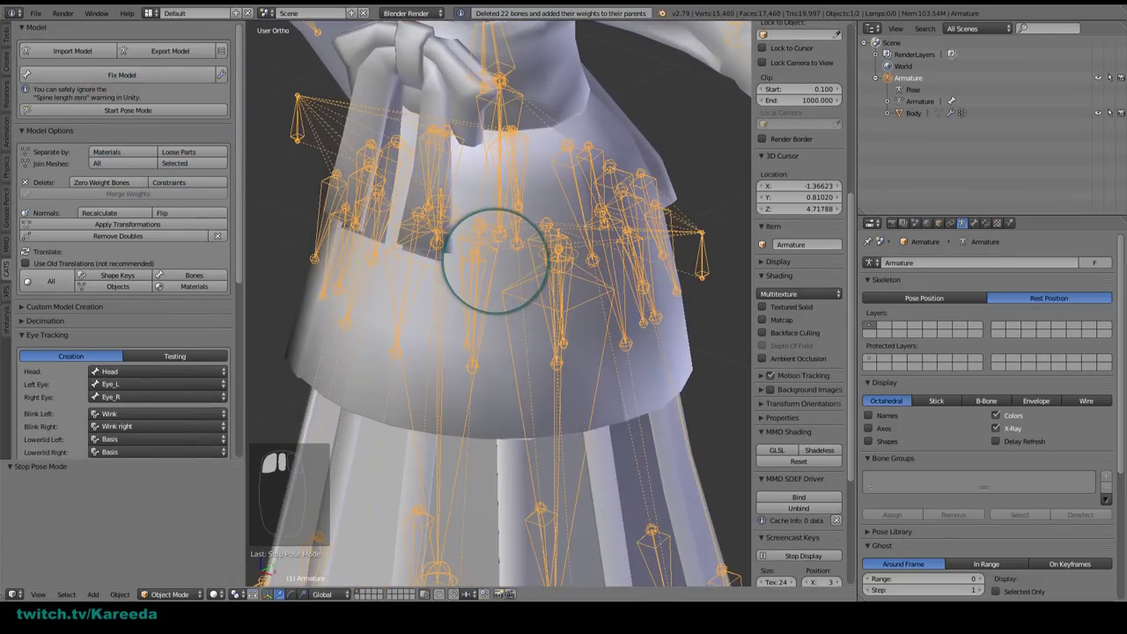
pyautogui.moveTo(496, 260)
pyautogui.mouseDown(button='middle')
pyautogui.moveTo(478, 264)
pyautogui.moveTo(516, 252)
pyautogui.moveTo(494, 279)
pyautogui.moveTo(520, 303)
pyautogui.moveTo(616, 282)
pyautogui.moveTo(641, 263)
pyautogui.moveTo(607, 238)
pyautogui.moveTo(503, 206)
pyautogui.moveTo(537, 231)
pyautogui.moveTo(642, 251)
pyautogui.moveTo(491, 259)
pyautogui.moveTo(515, 251)
pyautogui.mouseUp(button='middle')
pyautogui.press('Tab')
# Step: Parent the kimono hem bone beside Skirt_11_1 to that skirt bone with Keep Offset
pyautogui.rightClick(497, 273)
pyautogui.rightClick(491, 275)
pyautogui.rightClick(495, 287)
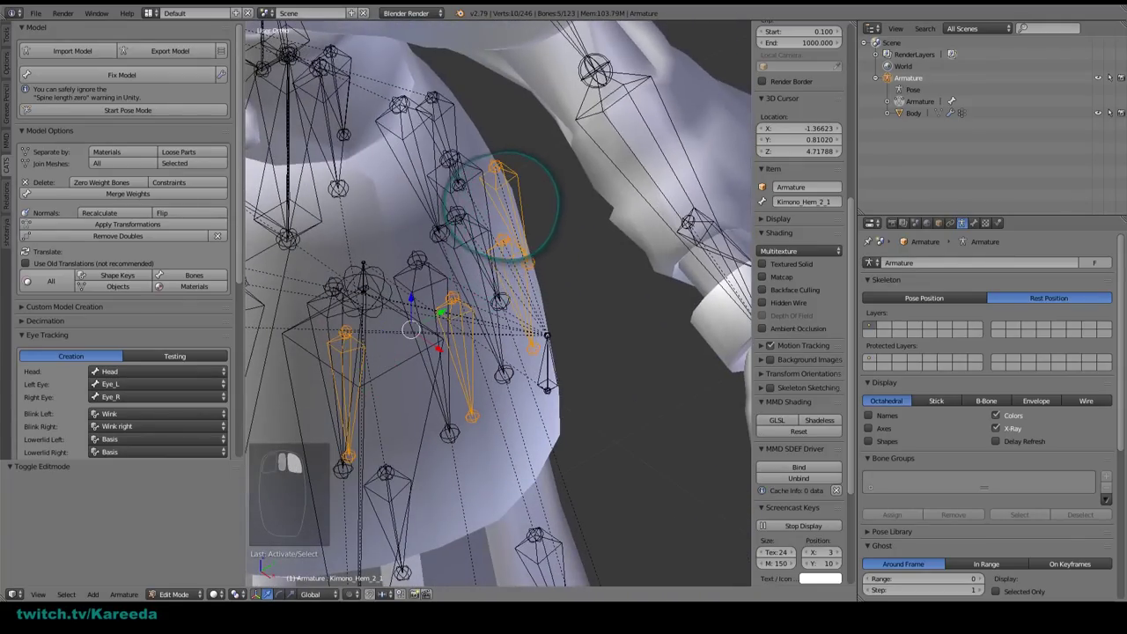
pyautogui.moveTo(500, 206); pyautogui.dragTo(256, 572, button='middle')
pyautogui.hotkey('ctrl', 'p')
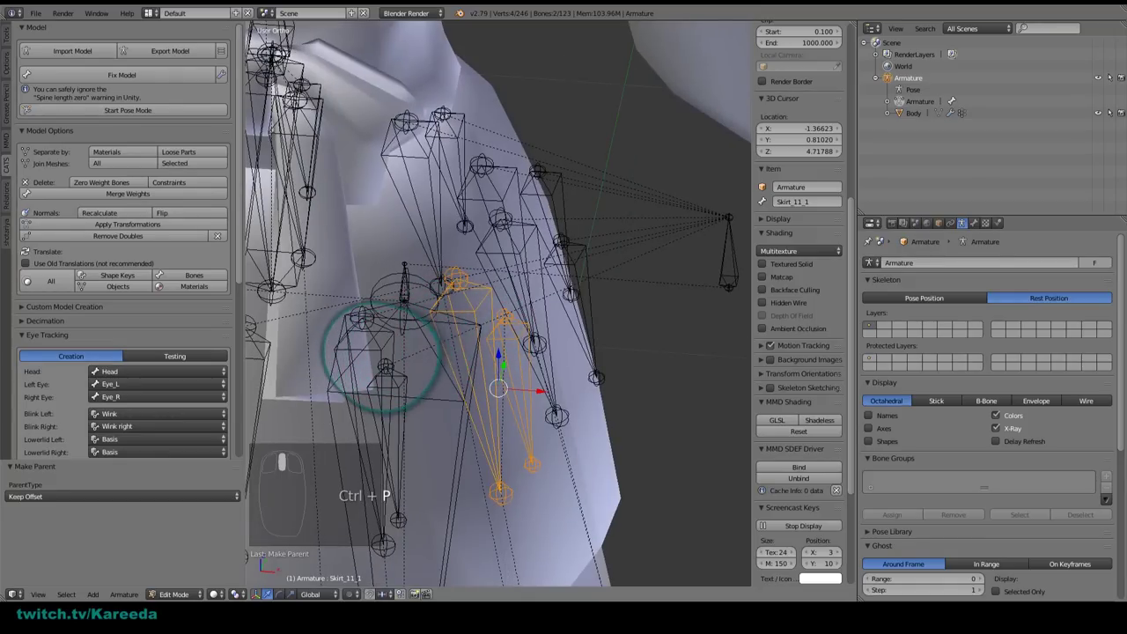
# Step: Parent the kimono hem bones beside Skirt_10_1 and Skirt_0_1 to those skirt bones with Keep Offset
pyautogui.rightClick(394, 396)
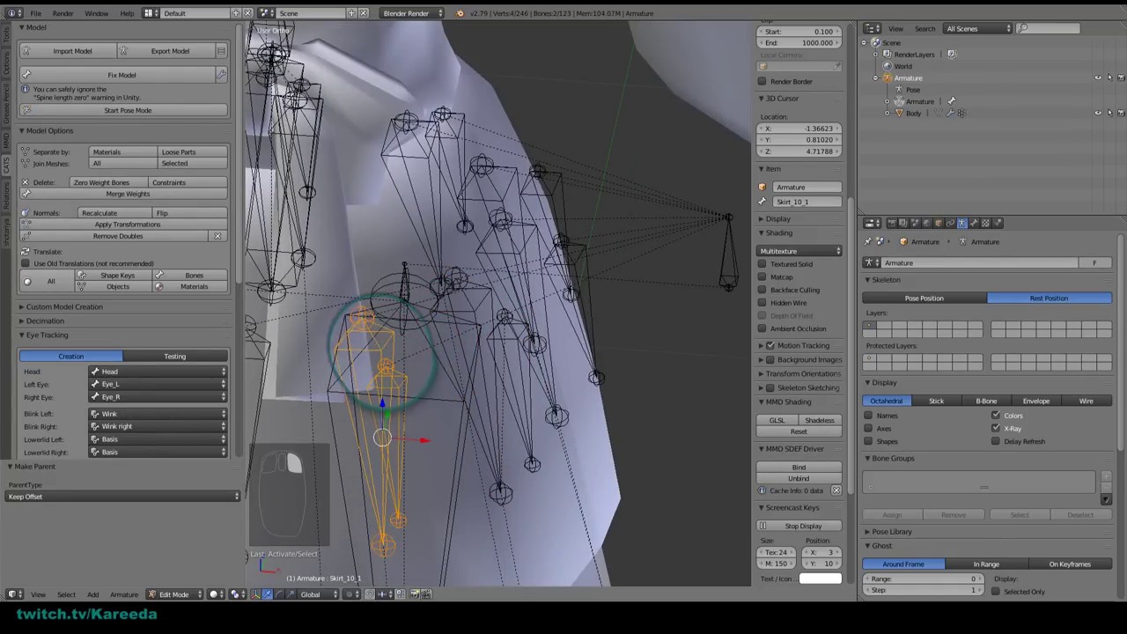
pyautogui.hotkey('ctrl', 'p')
pyautogui.moveTo(385, 398); pyautogui.dragTo(467, 330, button='middle')
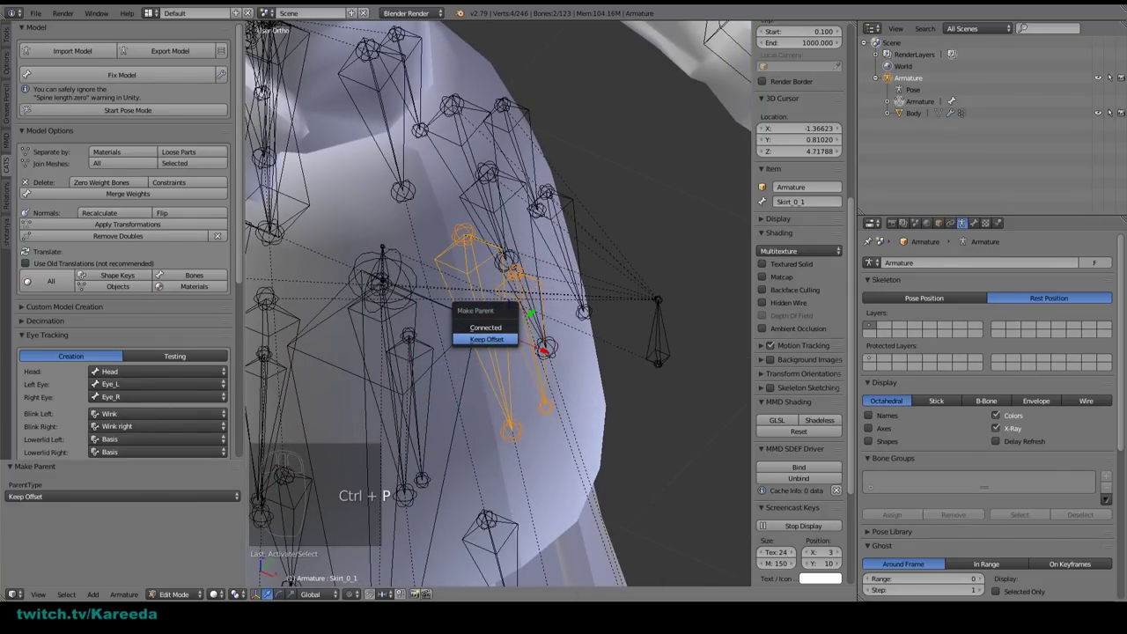
pyautogui.click(486, 339)
# Step: Parent the kimono hem bones beside Skirt_1_1 and Skirt_2_1 to those skirt bones with Keep Offset
pyautogui.moveTo(432, 307); pyautogui.dragTo(530, 167, button='middle')
pyautogui.rightClick(555, 263)
pyautogui.hotkey('ctrl', 'p')
pyautogui.click(519, 264)
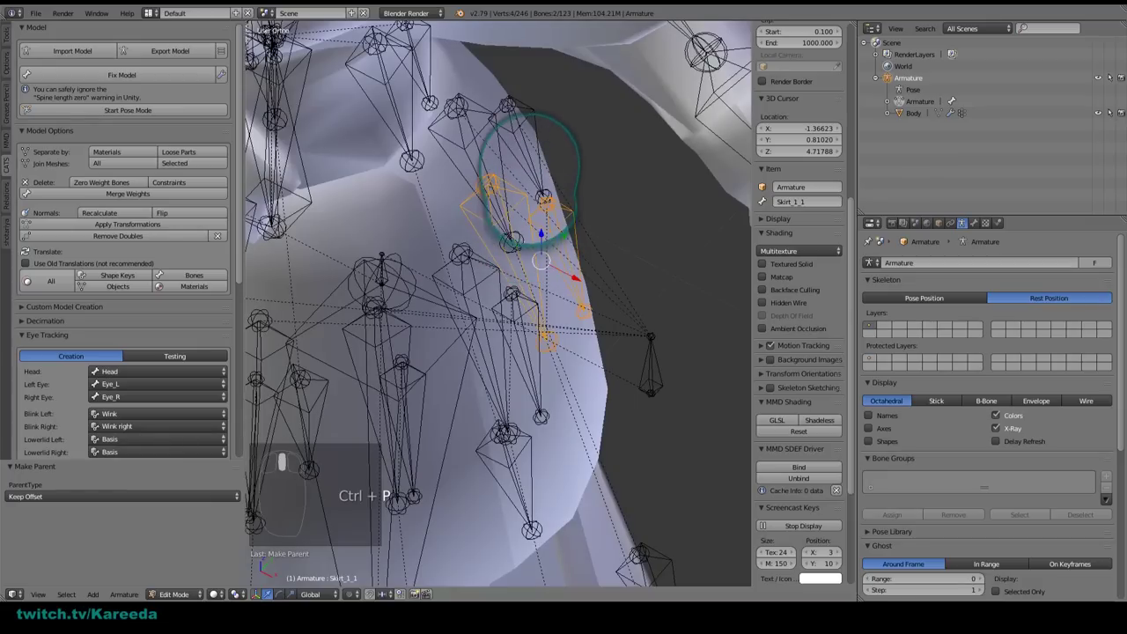
pyautogui.rightClick(524, 148)
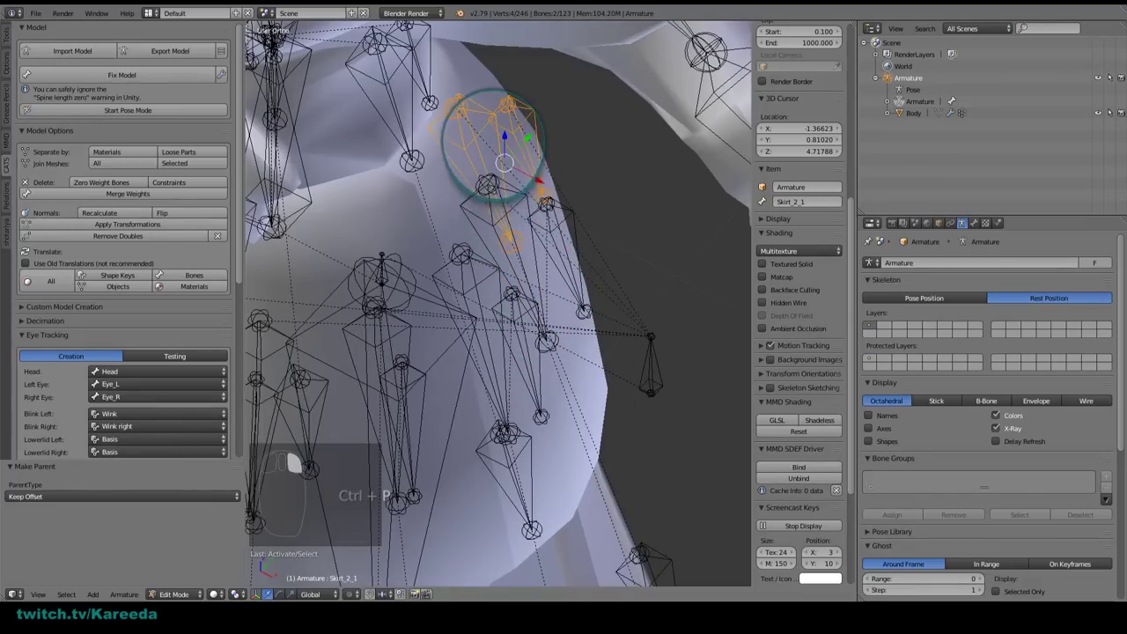
pyautogui.hotkey('ctrl', 'p')
pyautogui.click(467, 136)
# Step: Parent the kimono hem bones beside Skirt_3_1 and Skirt_4_1 to those skirt bones with Keep Offset
pyautogui.moveTo(515, 178); pyautogui.dragTo(584, 223, button='middle')
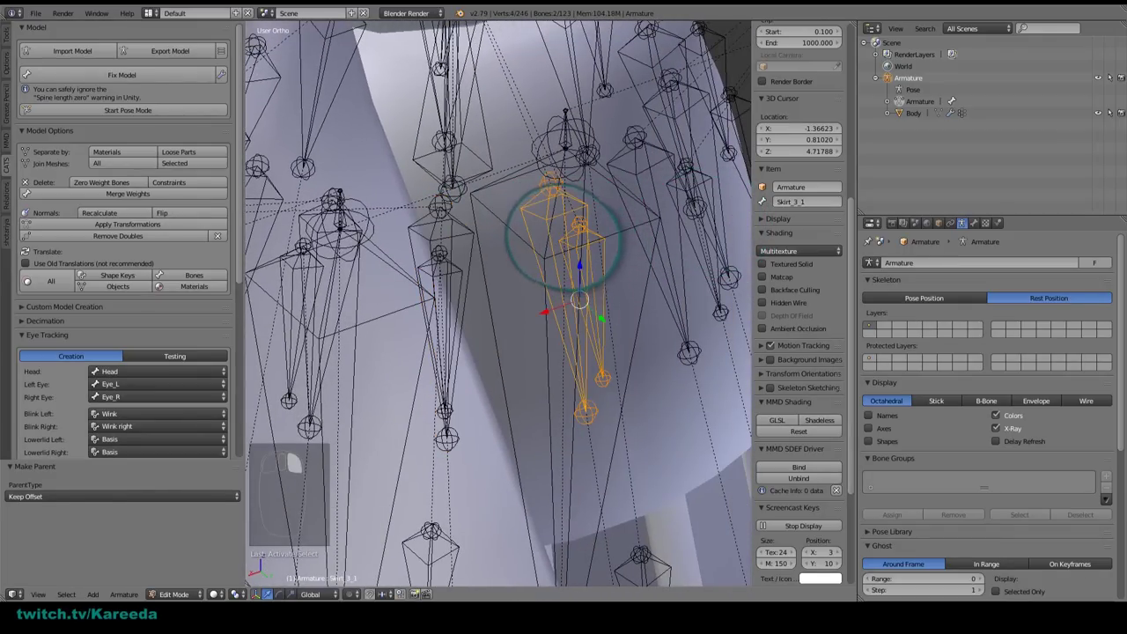
pyautogui.hotkey('ctrl', 'p')
pyautogui.click(534, 224)
pyautogui.moveTo(539, 228); pyautogui.dragTo(682, 225, button='middle')
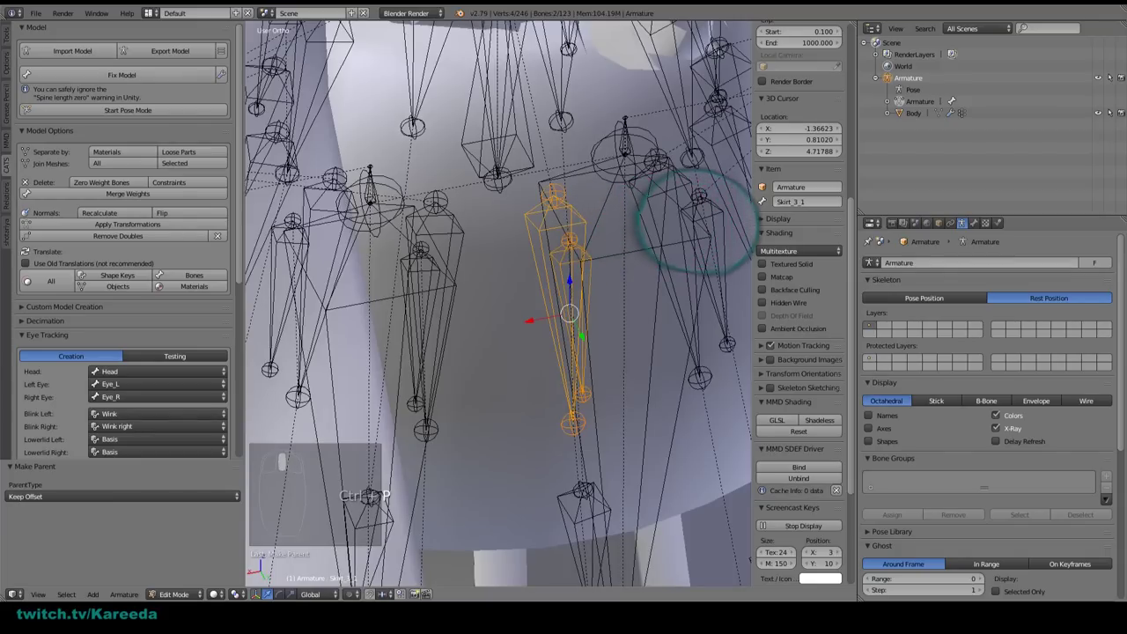
pyautogui.rightClick(714, 230)
pyautogui.keyDown('shift'); pyautogui.rightClick(694, 220); pyautogui.keyUp('shift')
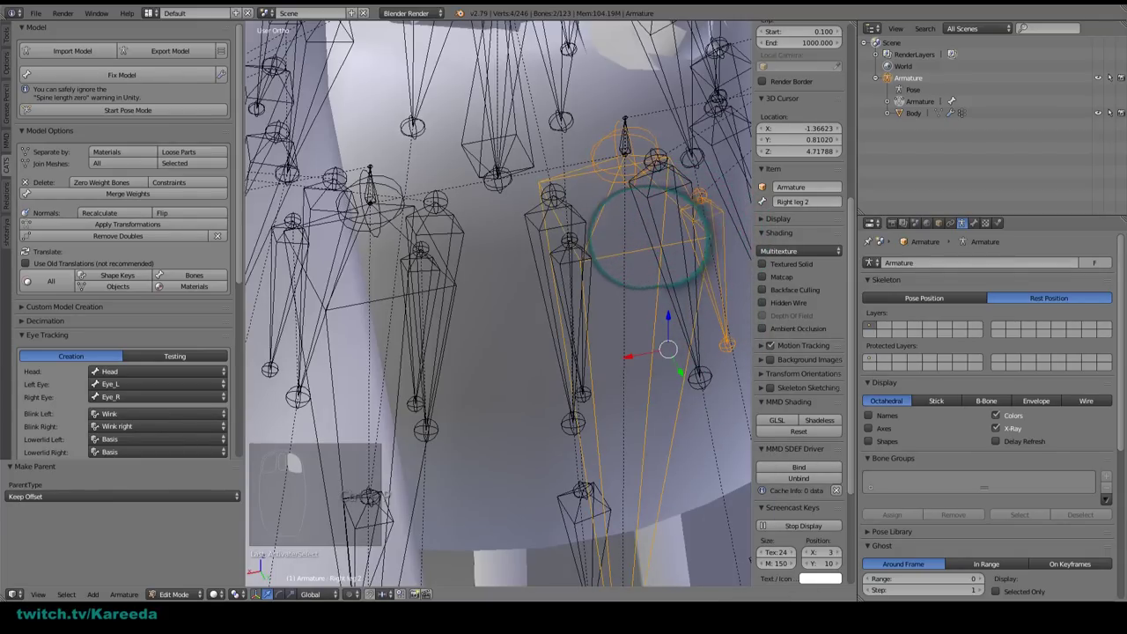
pyautogui.keyDown('shift'); pyautogui.rightClick(647, 242); pyautogui.keyUp('shift')
pyautogui.keyDown('shift'); pyautogui.rightClick(668, 220); pyautogui.keyUp('shift')
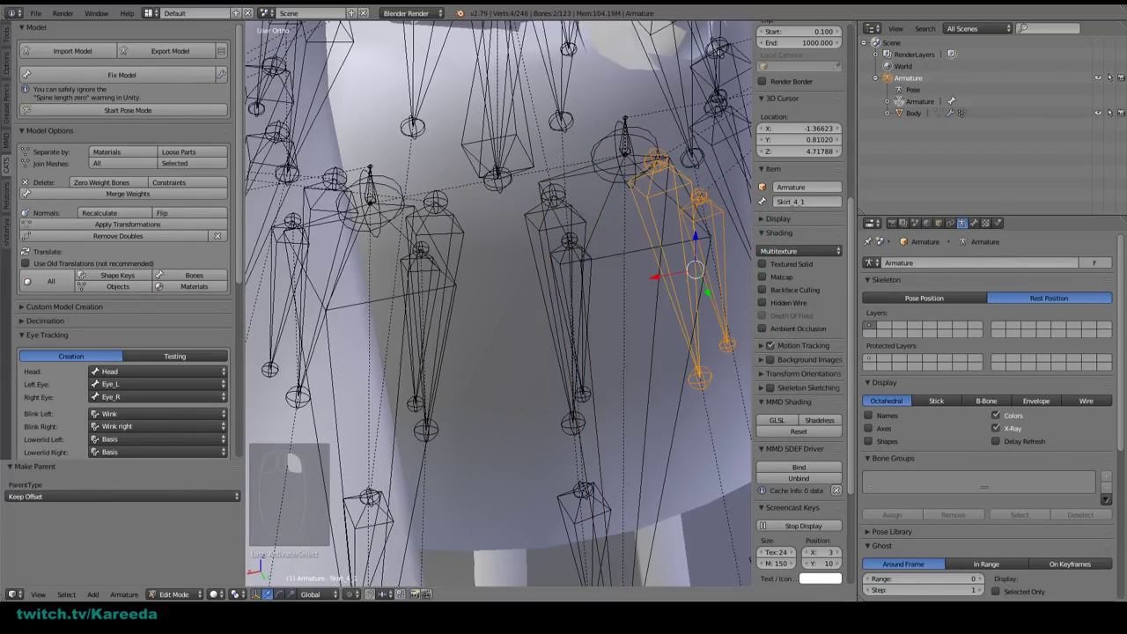
pyautogui.hotkey('ctrl', 'p')
# Step: Parent the kimono hem bones beside Skirt_5_1 and Skirt_6_1 to those skirt bones with Keep Offset
pyautogui.moveTo(660, 224); pyautogui.dragTo(440, 222, button='middle')
pyautogui.rightClick(509, 212)
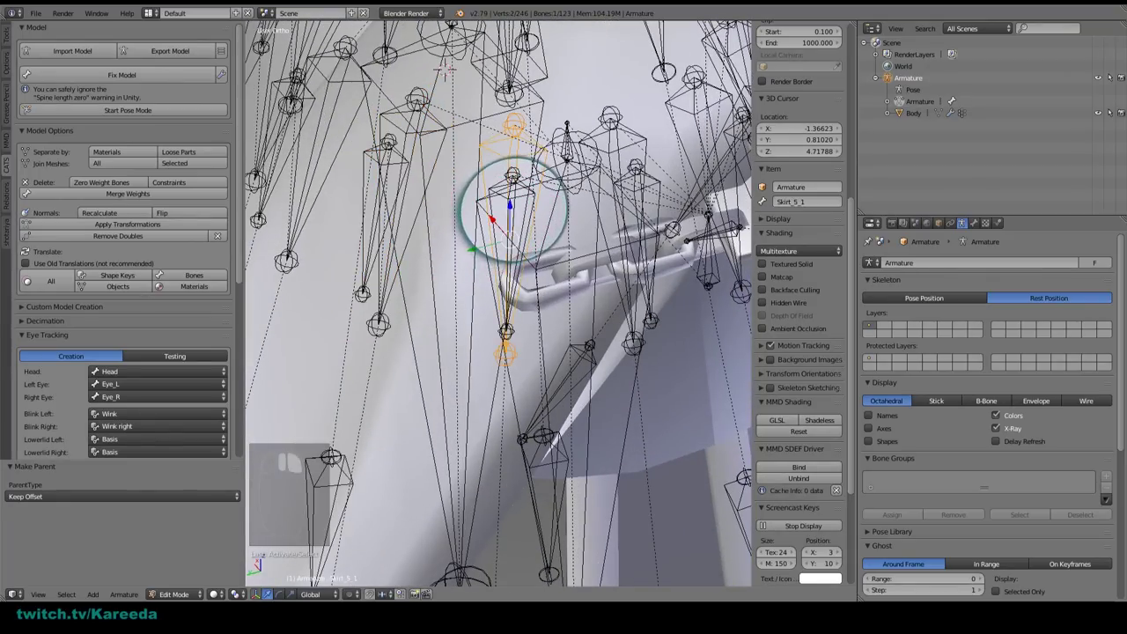
pyautogui.moveTo(509, 211); pyautogui.dragTo(540, 189, button='middle')
pyautogui.hotkey('ctrl', 'p')
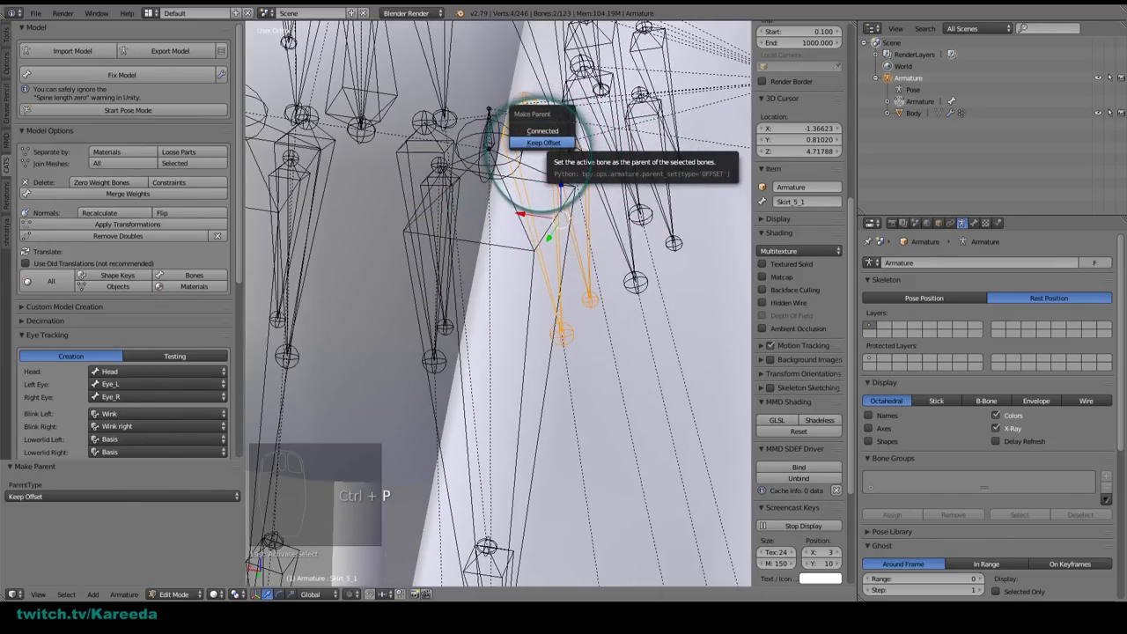
pyautogui.click(543, 143)
pyautogui.moveTo(548, 149); pyautogui.dragTo(581, 156, button='middle')
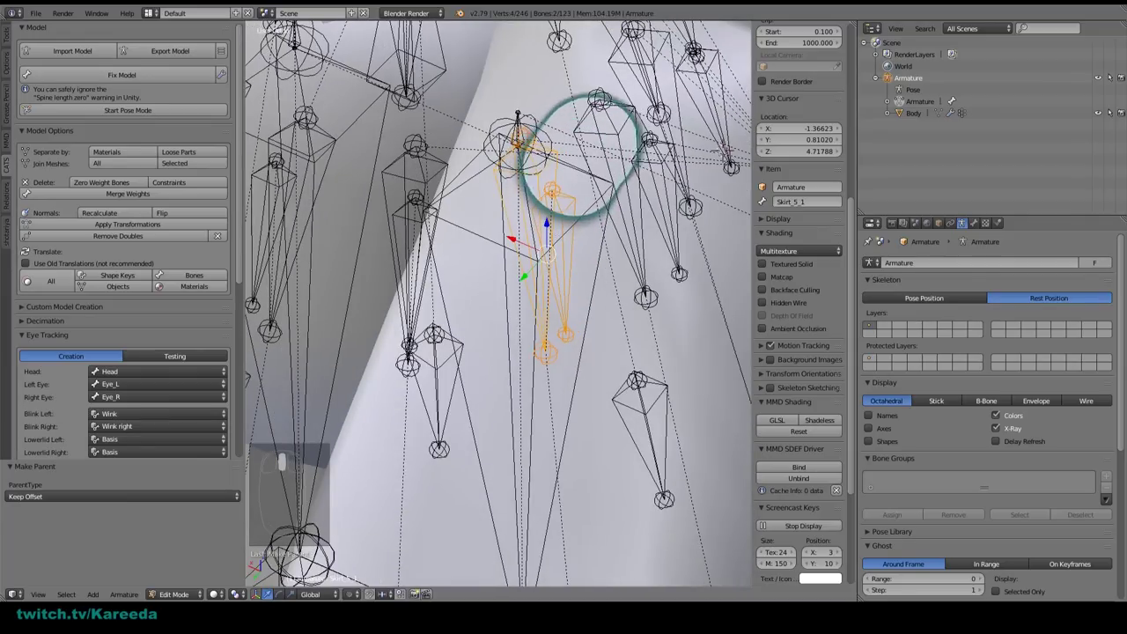
pyautogui.moveTo(662, 173); pyautogui.dragTo(601, 132, button='middle')
pyautogui.hotkey('ctrl', 'p')
pyautogui.click(601, 132)
# Step: Parent the kimono hem bones beside Skirt_7_1 and Skirt_8_1 to those skirt bones with Keep Offset
pyautogui.moveTo(667, 150); pyautogui.dragTo(704, 132, button='middle')
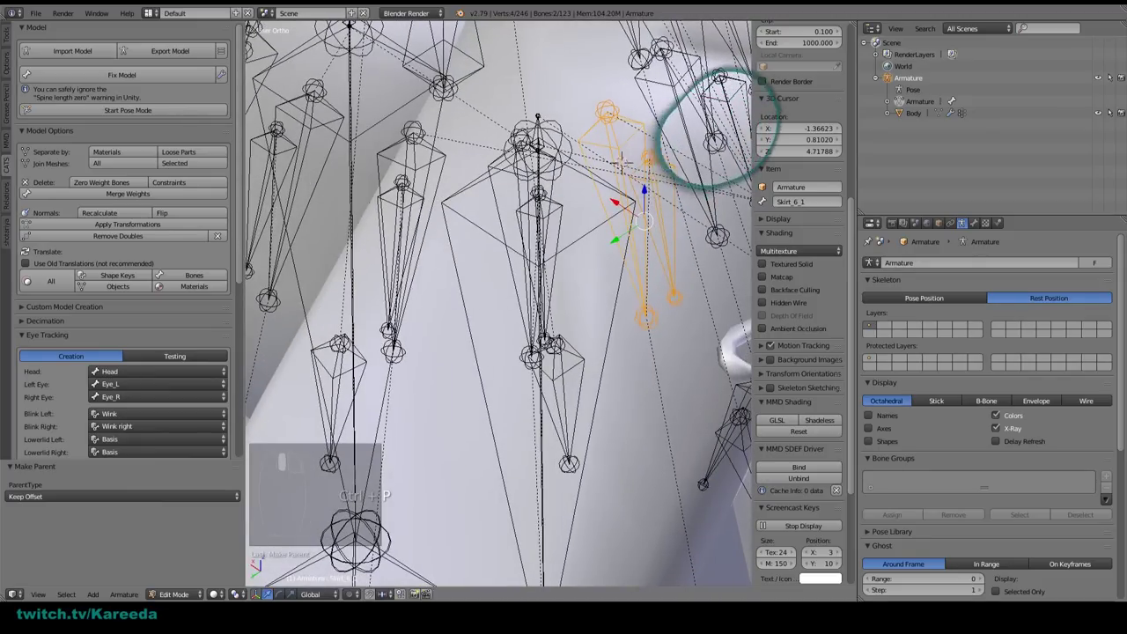
pyautogui.rightClick(734, 115)
pyautogui.keyDown('shift'); pyautogui.rightClick(693, 128); pyautogui.keyUp('shift')
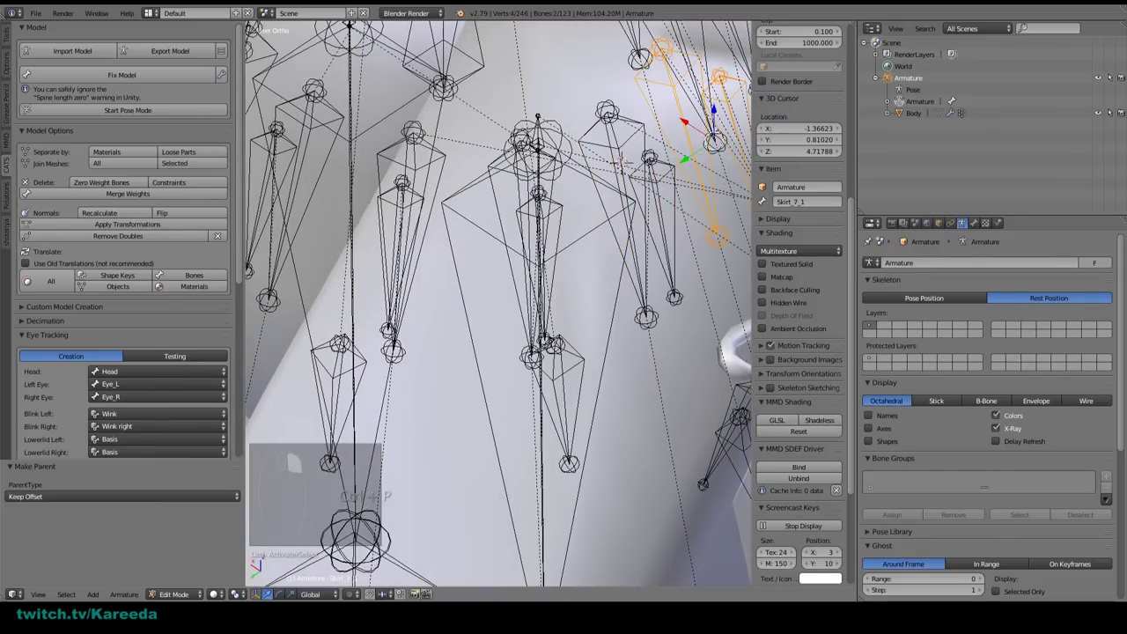
pyautogui.hotkey('ctrl', 'p')
pyautogui.click(631, 141)
pyautogui.moveTo(632, 141); pyautogui.dragTo(629, 352, button='middle')
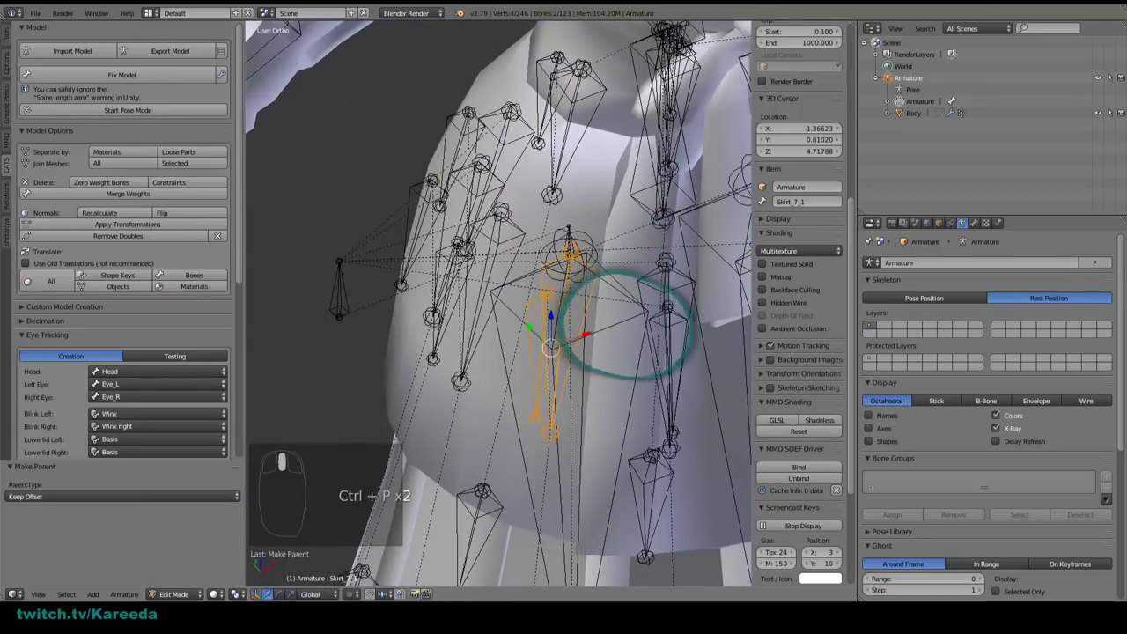
pyautogui.rightClick(676, 333)
pyautogui.keyDown('shift'); pyautogui.rightClick(667, 304); pyautogui.keyUp('shift')
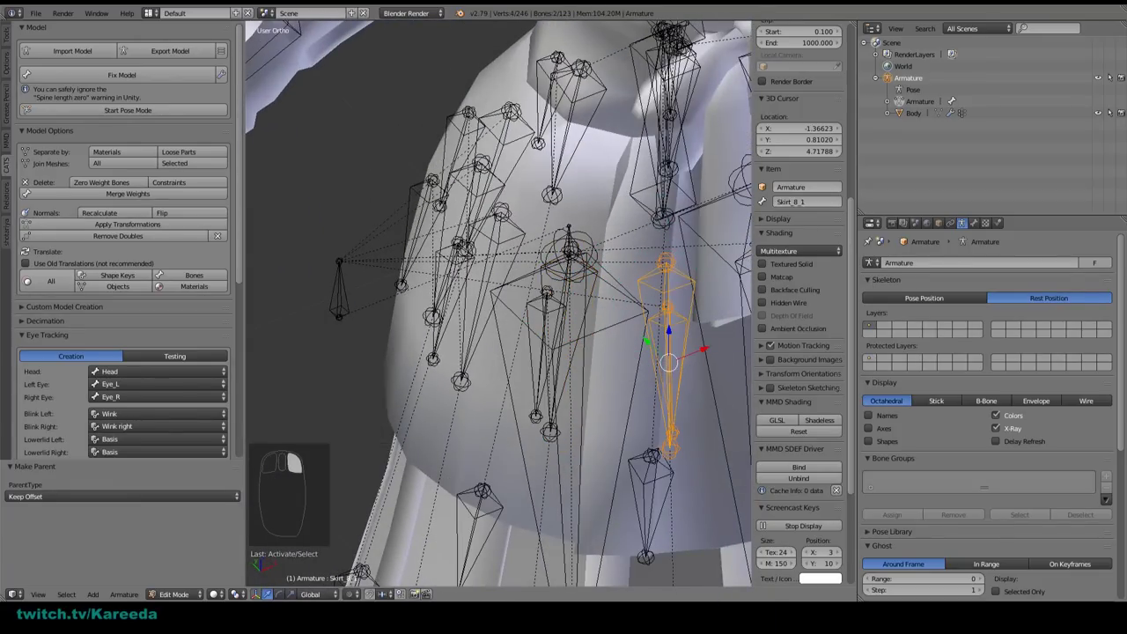
pyautogui.hotkey('ctrl', 'p')
pyautogui.click(630, 287)
# Step: Select the 11 kimono hem bones around the hips and merge their weights into their parent skirt bones
pyautogui.moveTo(629, 287); pyautogui.dragTo(476, 269, button='middle')
pyautogui.rightClick(470, 254)
pyautogui.rightClick(482, 293)
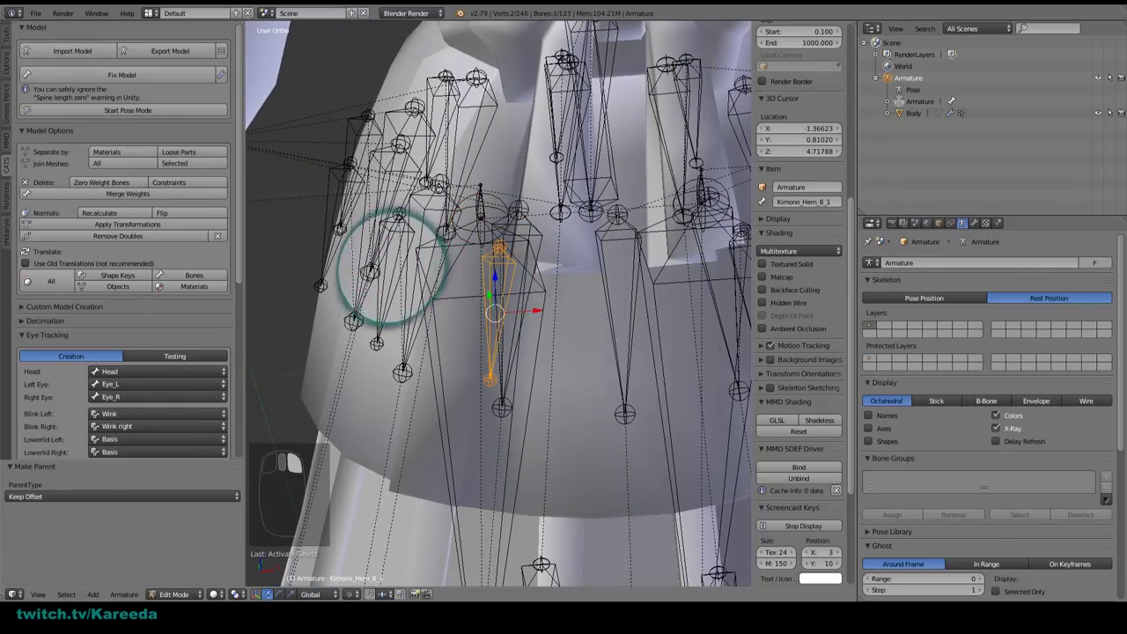
pyautogui.keyDown('shift'); pyautogui.rightClick(340, 257); pyautogui.keyUp('shift')
pyautogui.moveTo(340, 256); pyautogui.dragTo(431, 255, button='middle')
pyautogui.scroll(-2, 318, 215)
pyautogui.keyDown('shift'); pyautogui.rightClick(411, 257); pyautogui.keyUp('shift')
pyautogui.keyDown('shift'); pyautogui.rightClick(343, 242); pyautogui.keyUp('shift')
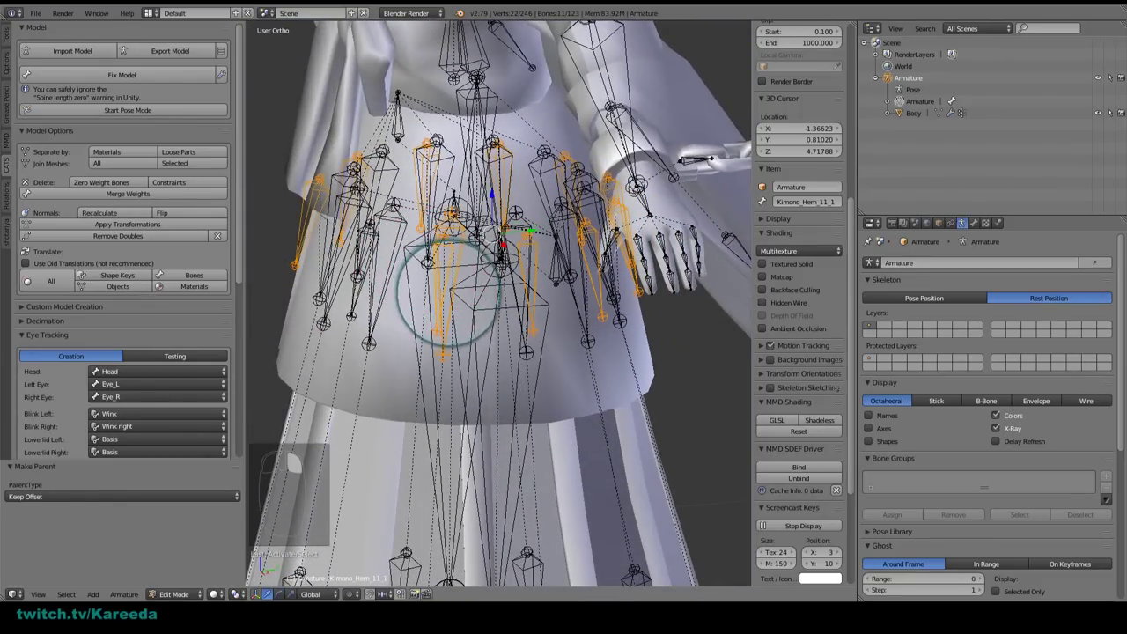
pyautogui.moveTo(382, 287); pyautogui.dragTo(489, 196, button='middle')
pyautogui.click(128, 194)
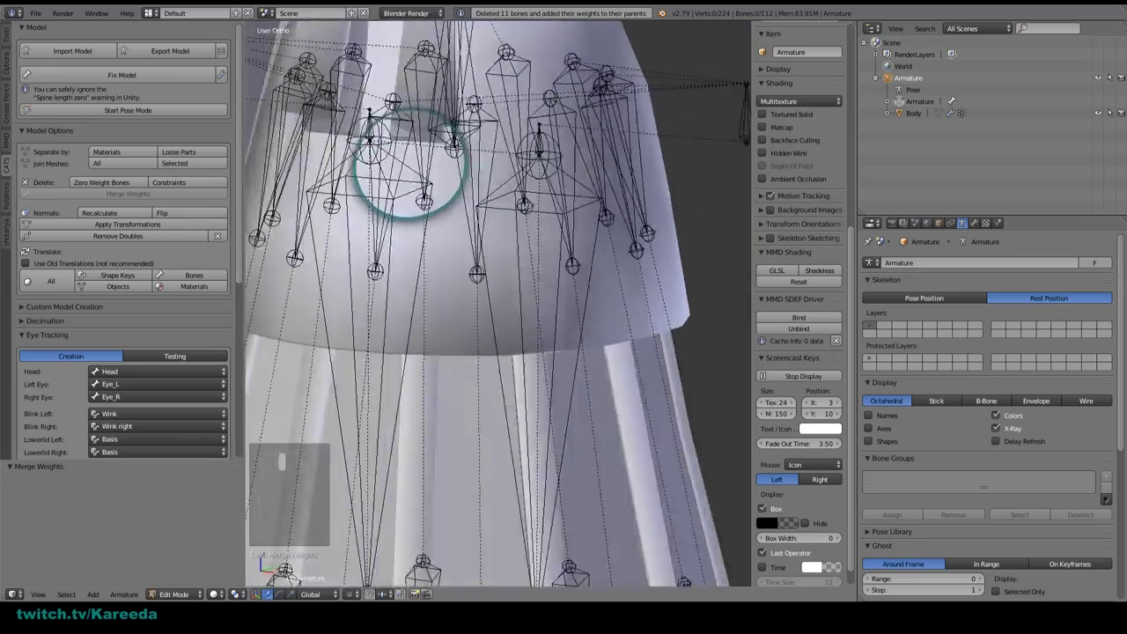
# Step: Separate the overlapping upper centre skirt bones along X, moving Skirt_9_1_L by about 0.028 and Skirt_9_1 by about -0.020
pyautogui.moveTo(409, 163); pyautogui.dragTo(489, 180, button='middle')
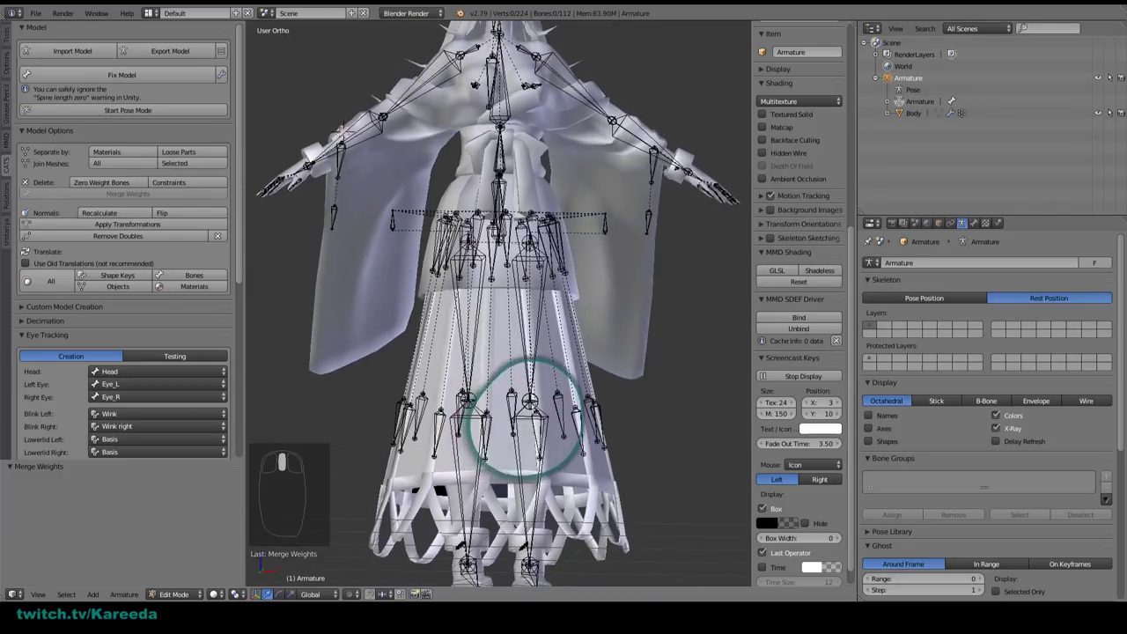
pyautogui.rightClick(495, 267)
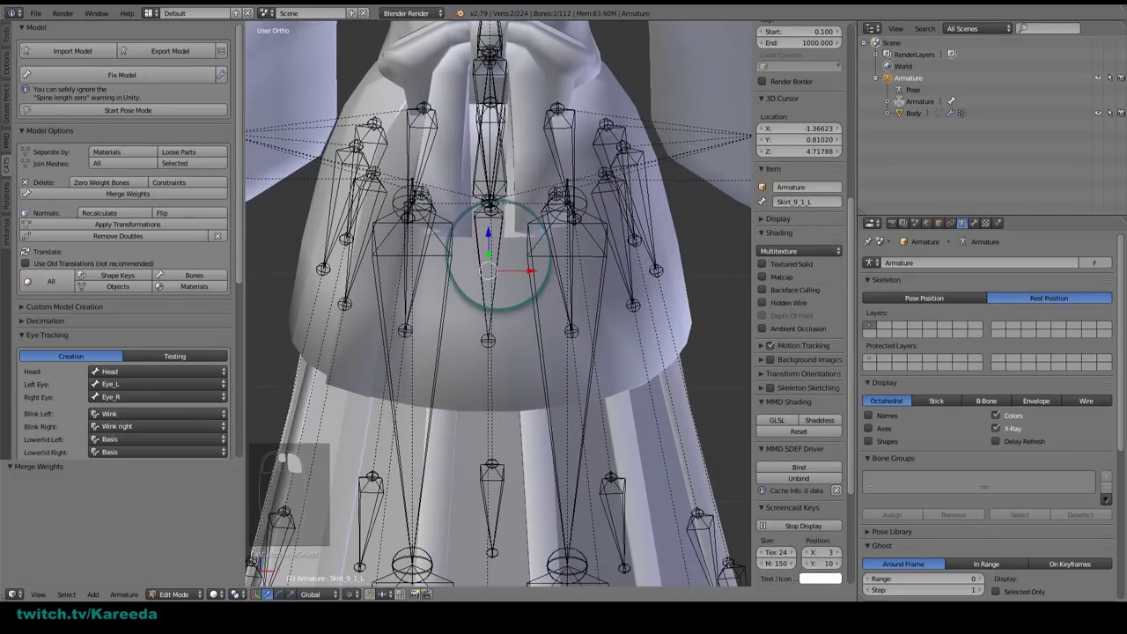
pyautogui.moveTo(539, 286); pyautogui.dragTo(513, 203, button='middle')
pyautogui.scroll(1, 520, 244)
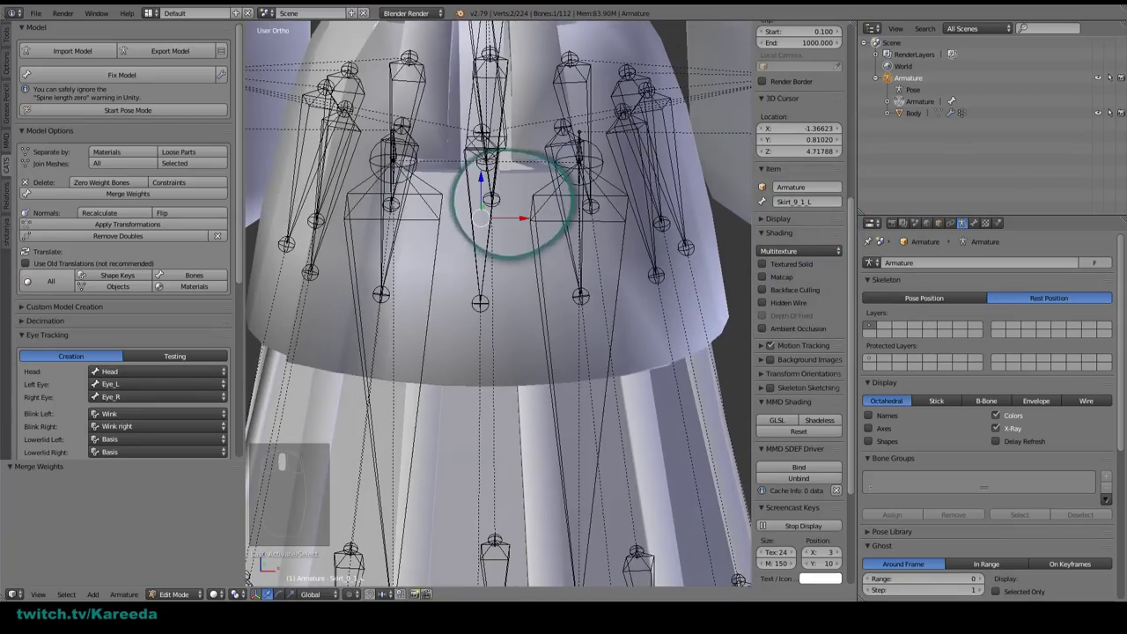
pyautogui.click(496, 225)
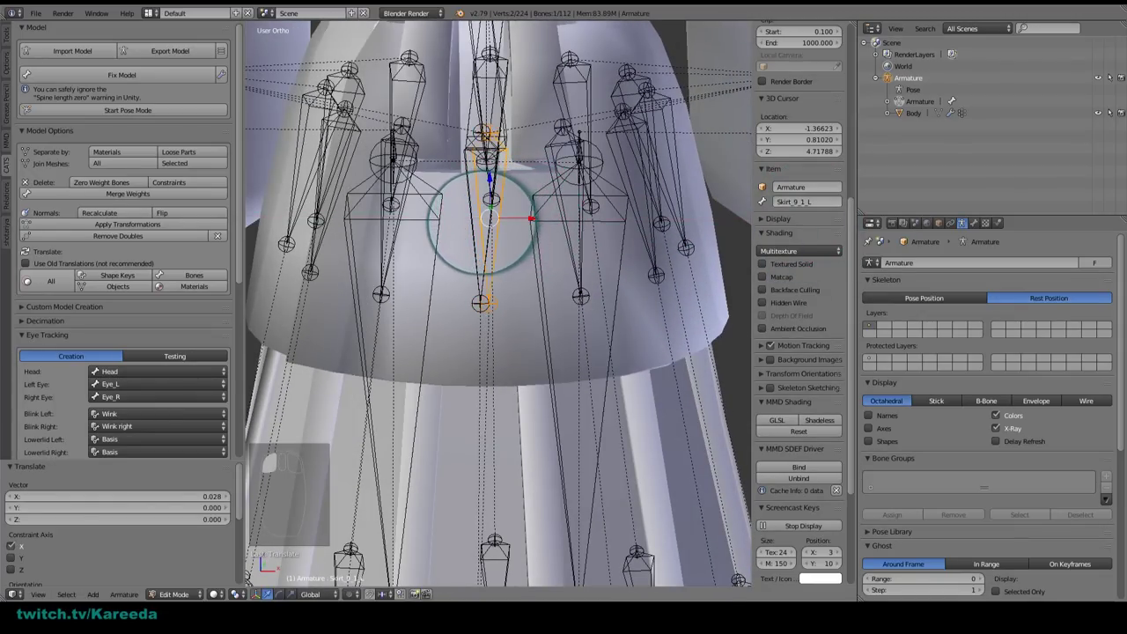
pyautogui.press('g')
pyautogui.press('x')
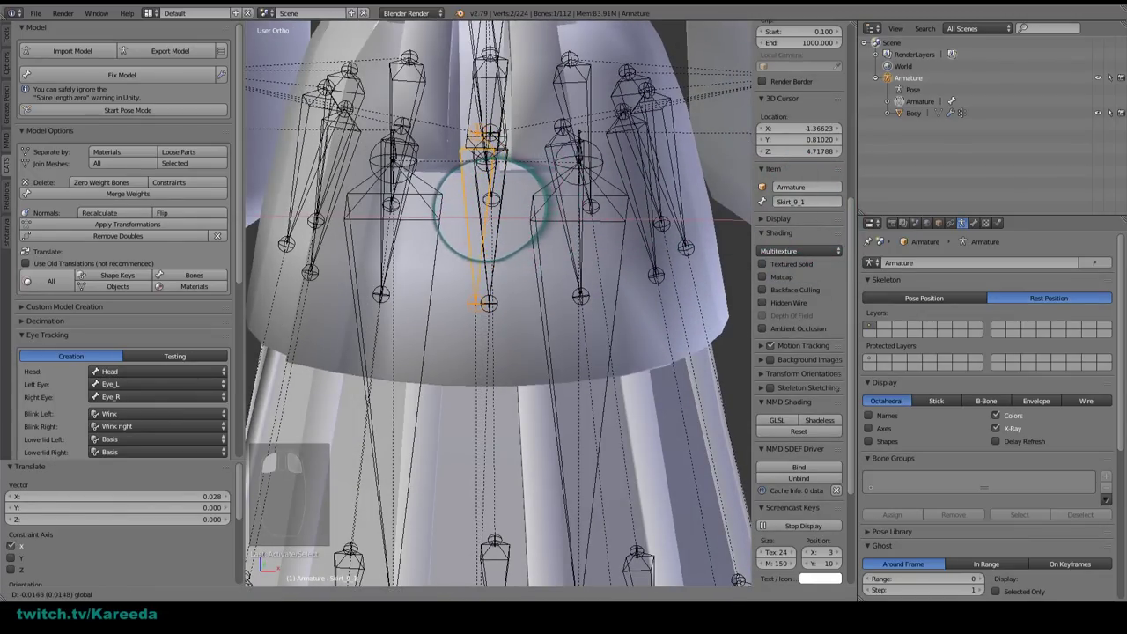
# Step: Parent Skirt_11_1 and Skirt_9_1_L to Skirt_10_1, and Skirt_7_1 and Skirt_9_1 to Skirt_8_1, all with Keep Offset
pyautogui.moveTo(502, 245); pyautogui.dragTo(542, 180, button='middle')
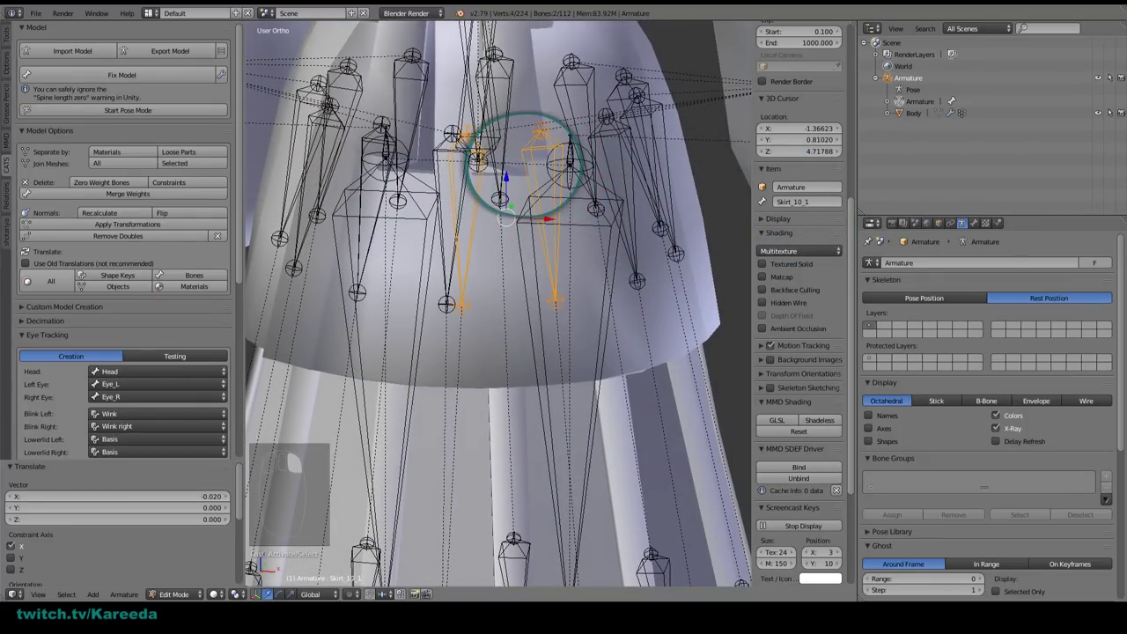
pyautogui.moveTo(524, 159); pyautogui.dragTo(489, 191, button='middle')
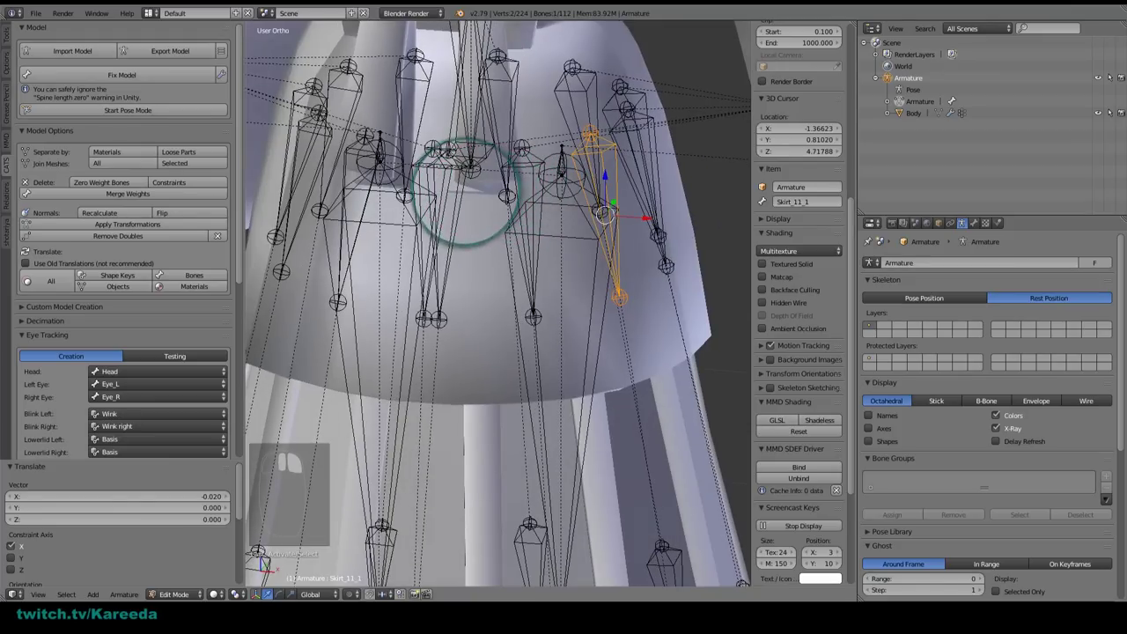
pyautogui.hotkey('ctrl', 'p')
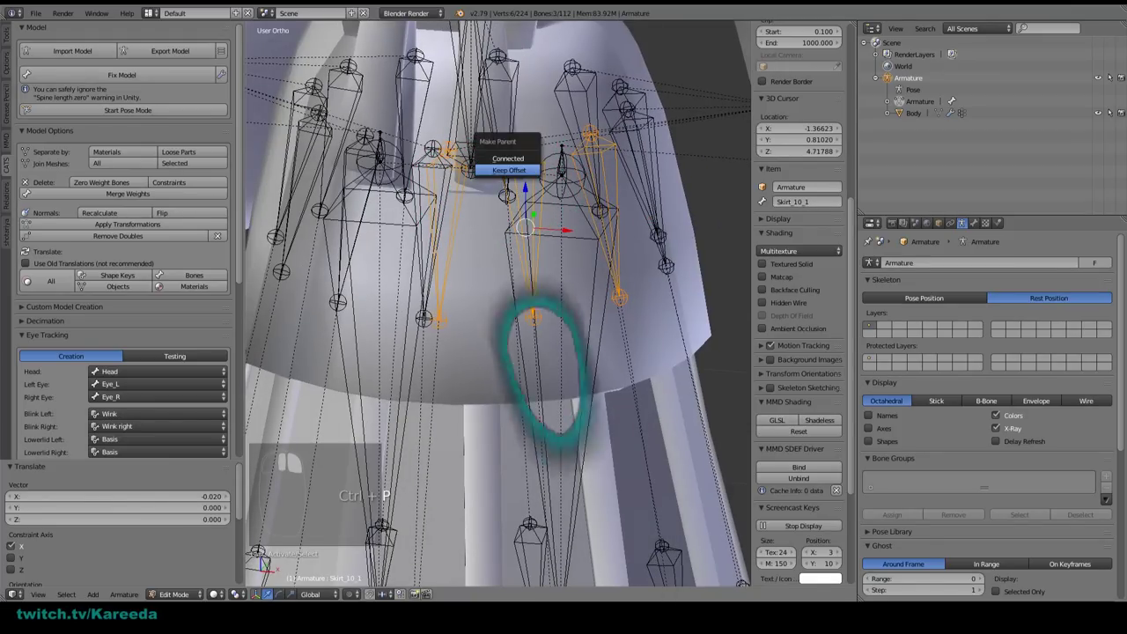
pyautogui.click(510, 158)
pyautogui.moveTo(503, 202); pyautogui.dragTo(409, 171, button='middle')
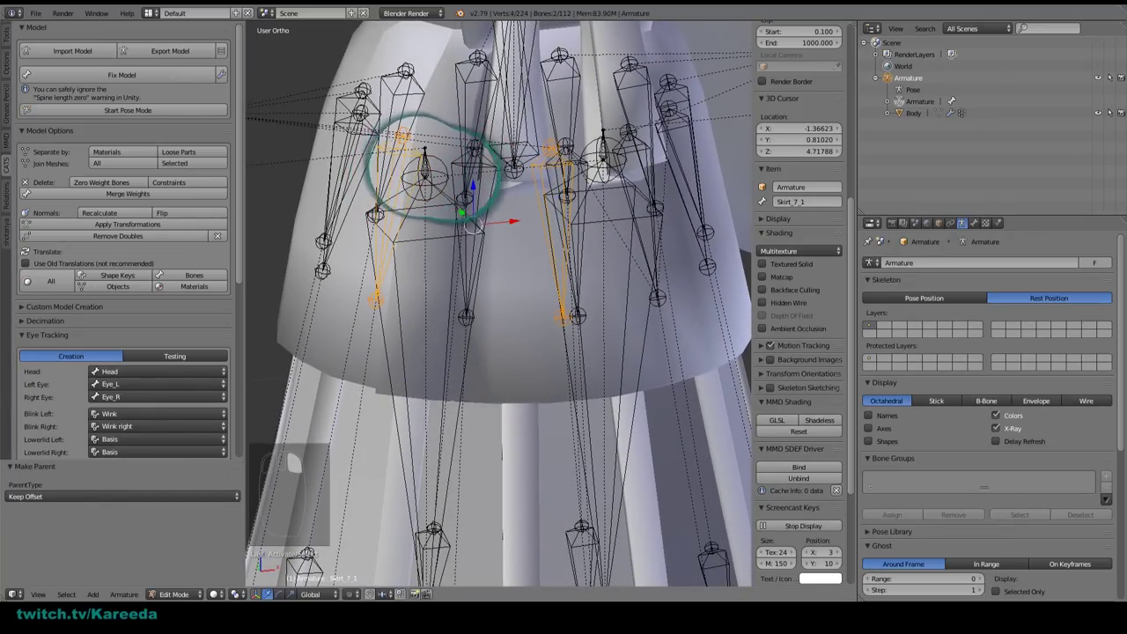
pyautogui.hotkey('ctrl', 'p')
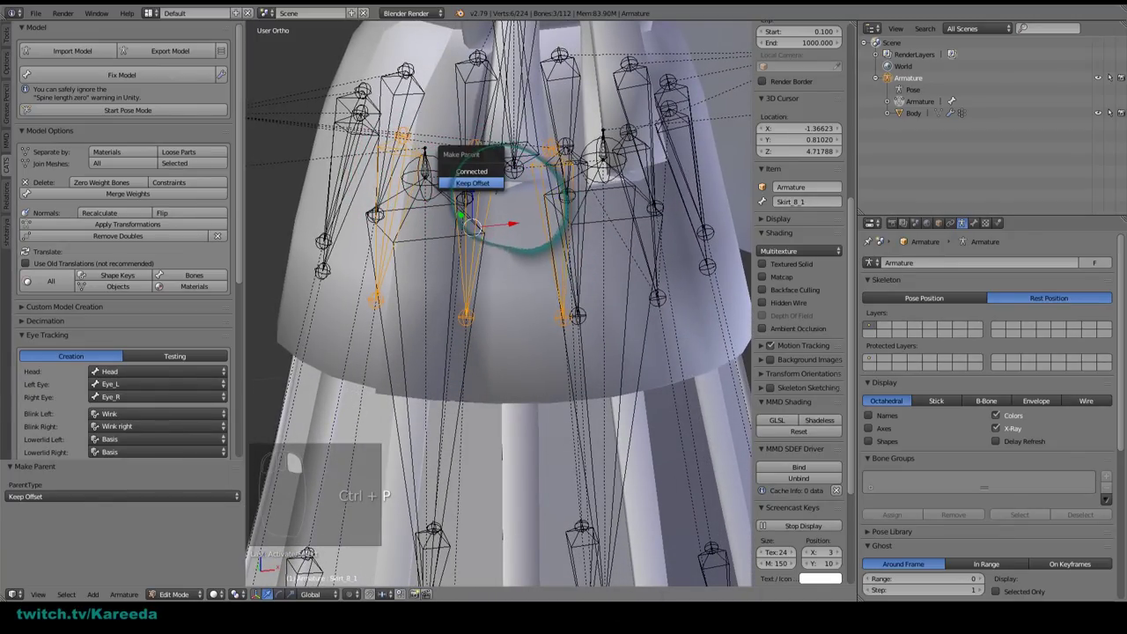
pyautogui.click(479, 178)
# Step: Select the four re-parented upper skirt bones and merge their weights into Skirt_8_1 and Skirt_10_1
pyautogui.moveTo(490, 214)
pyautogui.mouseDown(button='middle')
pyautogui.moveTo(506, 194)
pyautogui.moveTo(617, 221)
pyautogui.moveTo(546, 219)
pyautogui.moveTo(499, 251)
pyautogui.moveTo(559, 234)
pyautogui.moveTo(584, 252)
pyautogui.moveTo(440, 242)
pyautogui.moveTo(516, 221)
pyautogui.mouseUp(button='middle')
pyautogui.click(127, 194)
pyautogui.scroll(-2, 528, 261)
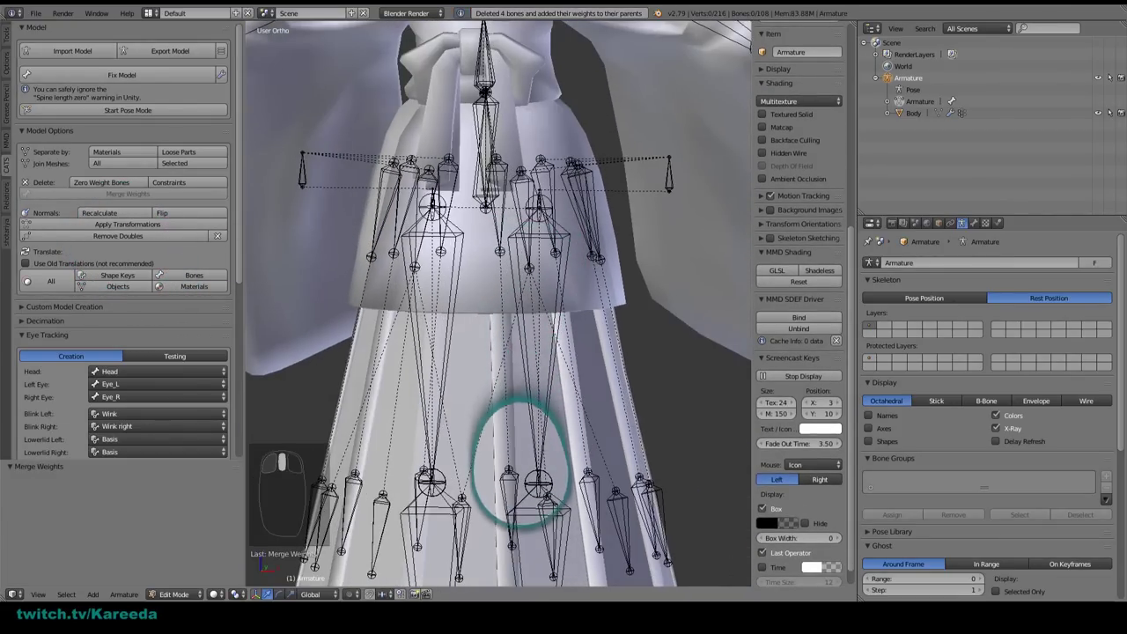
# Step: Separate the overlapping lower centre skirt bones along X, moving Skirt_9_5_L by about 0.051 and Skirt_9_5 by about -0.067
pyautogui.keyDown('shift'); pyautogui.moveTo(521, 460); pyautogui.dragTo(496, 384, button='middle'); pyautogui.keyUp('shift')
pyautogui.scroll(1, 500, 264)
pyautogui.moveTo(502, 99); pyautogui.dragTo(495, 144, button='middle')
pyautogui.scroll(-1, 490, 149)
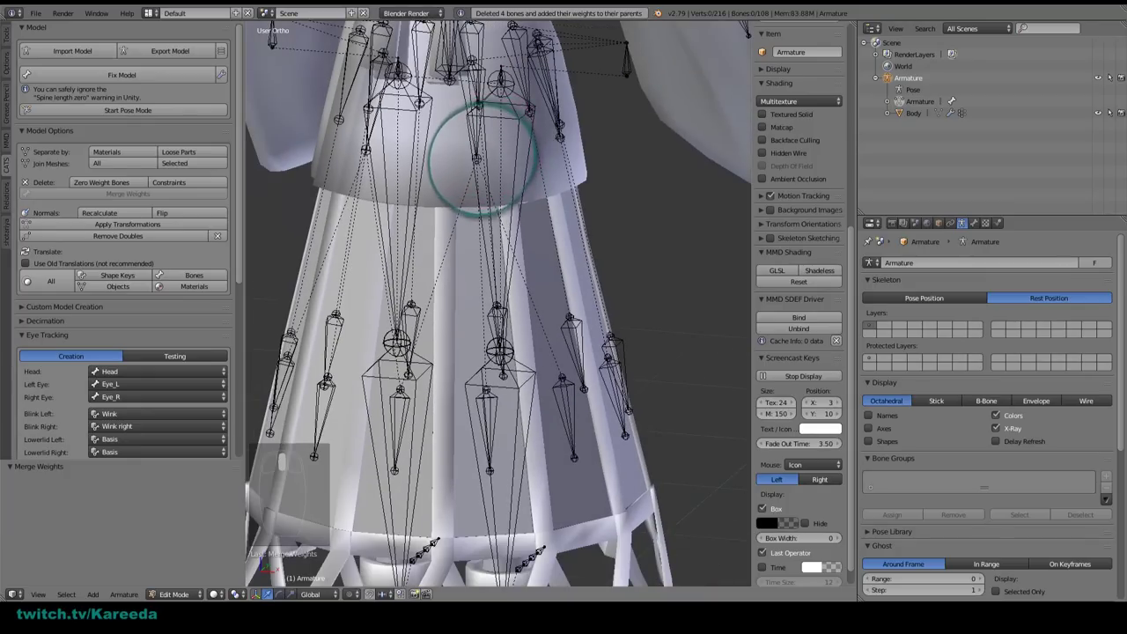
pyautogui.moveTo(500, 361); pyautogui.dragTo(397, 391, button='middle')
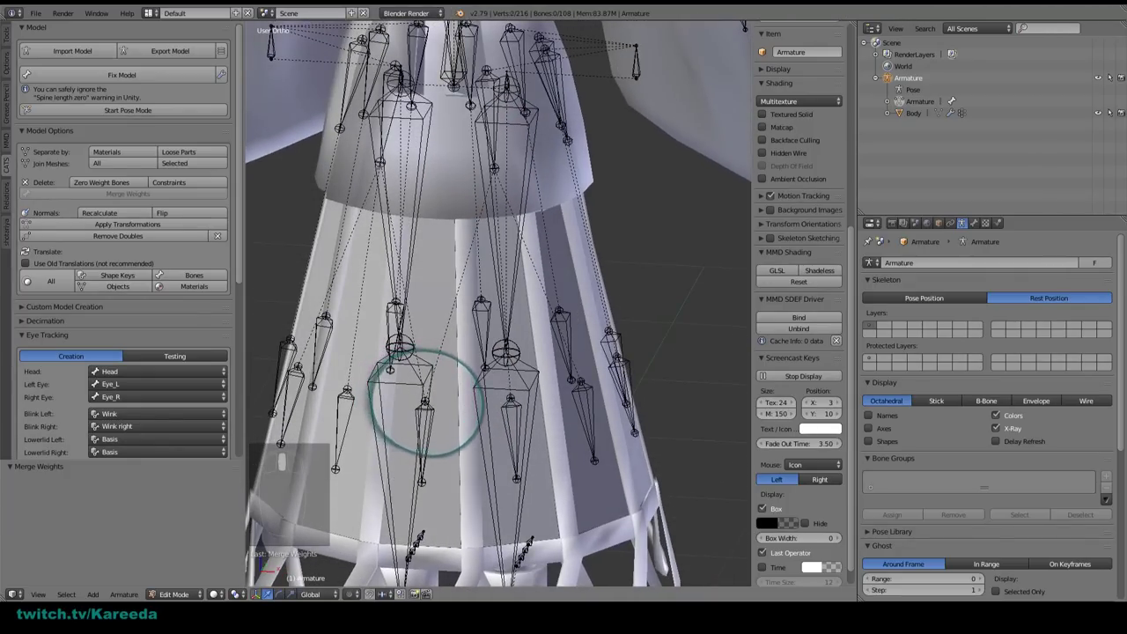
pyautogui.rightClick(431, 410)
pyautogui.moveTo(456, 429); pyautogui.dragTo(477, 411, button='middle')
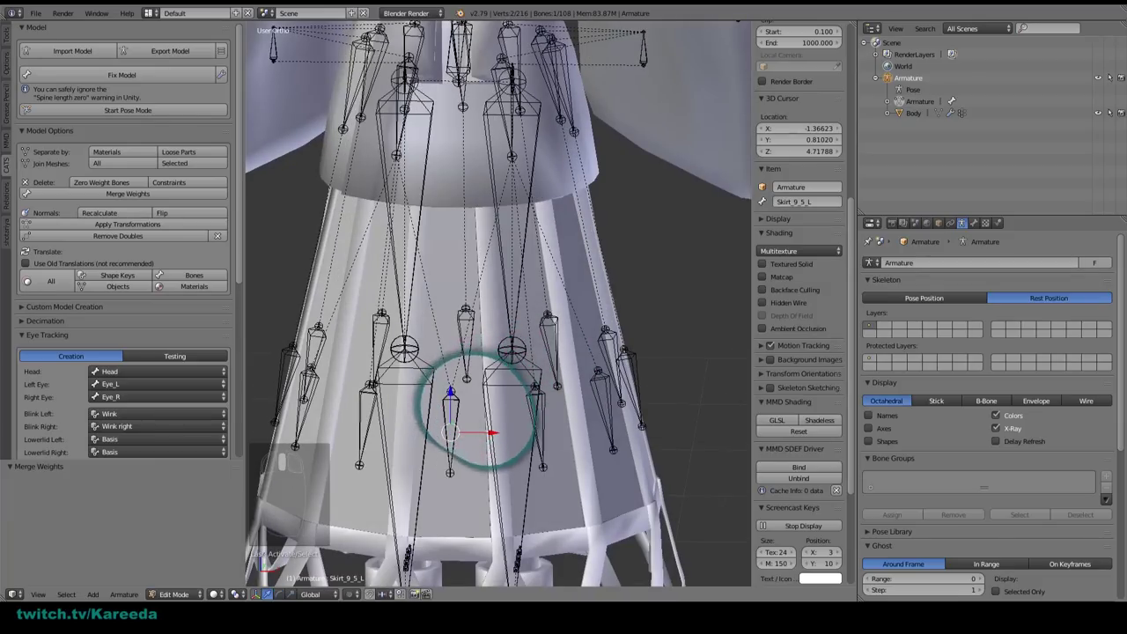
pyautogui.moveTo(485, 423); pyautogui.dragTo(493, 425)
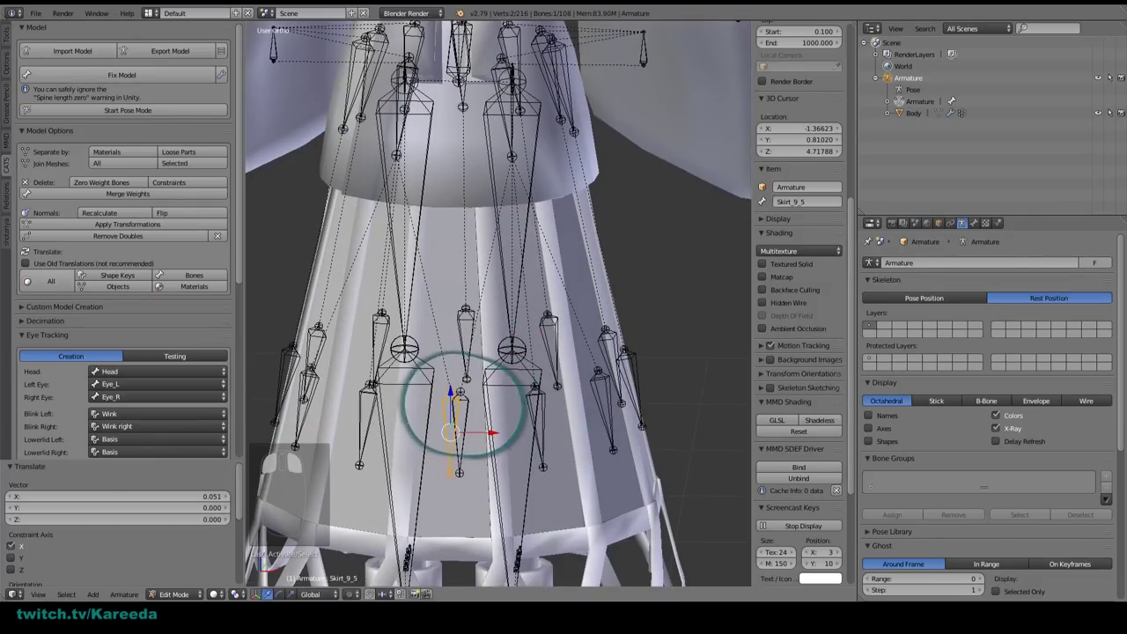
# Step: Parent Skirt_7_5 and the centre bone Skirt_9_5 to Skirt_8_5 with Keep Offset
pyautogui.moveTo(342, 392); pyautogui.dragTo(392, 407, button='middle')
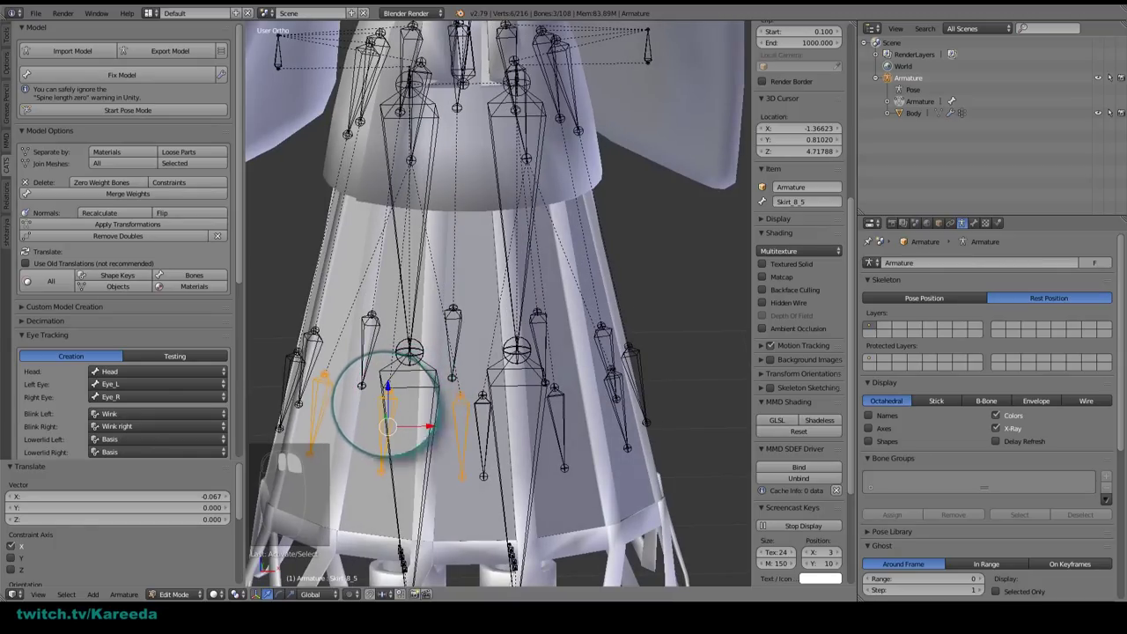
pyautogui.hotkey('ctrl', 'p')
pyautogui.click(361, 407)
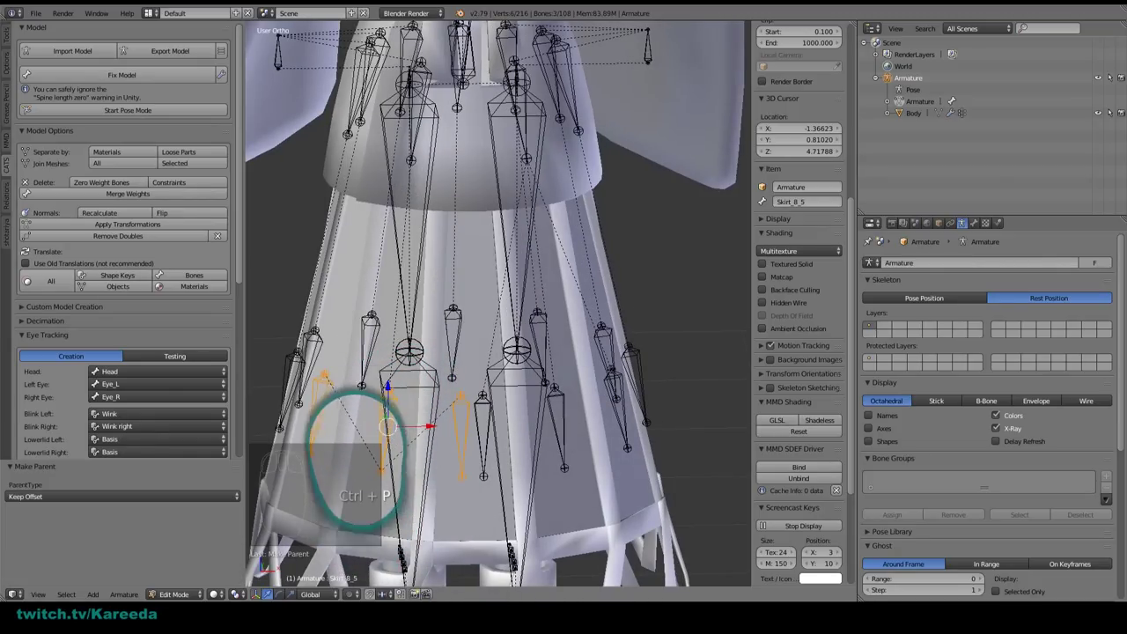
# Step: Parent the centre bone Skirt_9_5_L and the outer bone next to Skirt_10_5 to Skirt_10_5 with Keep Offset
pyautogui.moveTo(326, 440); pyautogui.dragTo(581, 401, button='middle')
pyautogui.rightClick(483, 418)
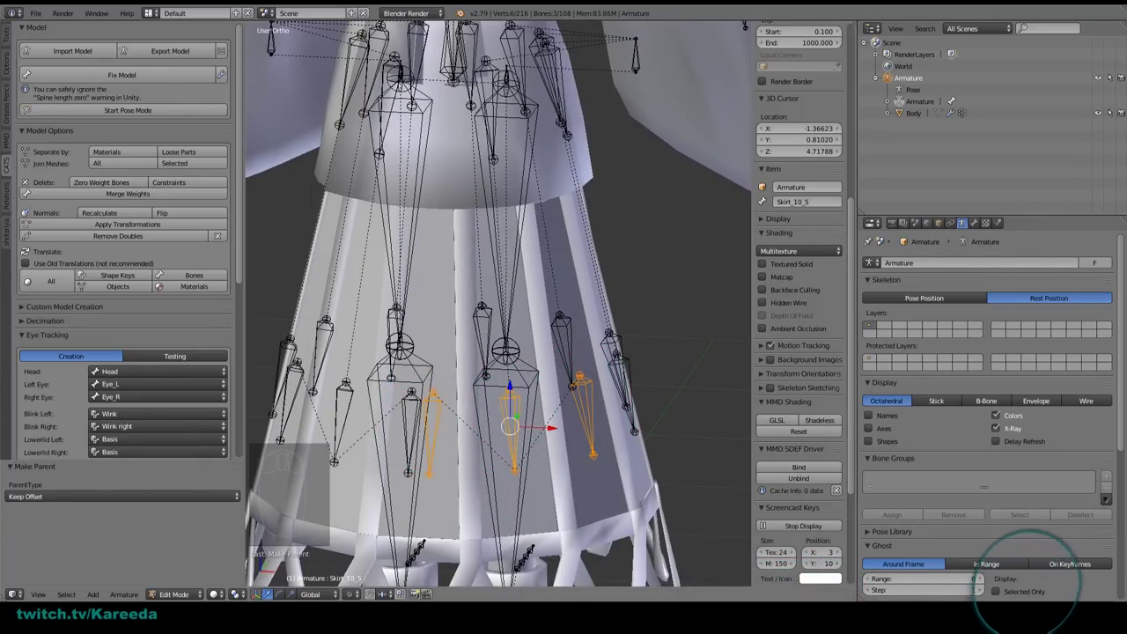
pyautogui.moveTo(511, 425); pyautogui.dragTo(326, 400, button='middle')
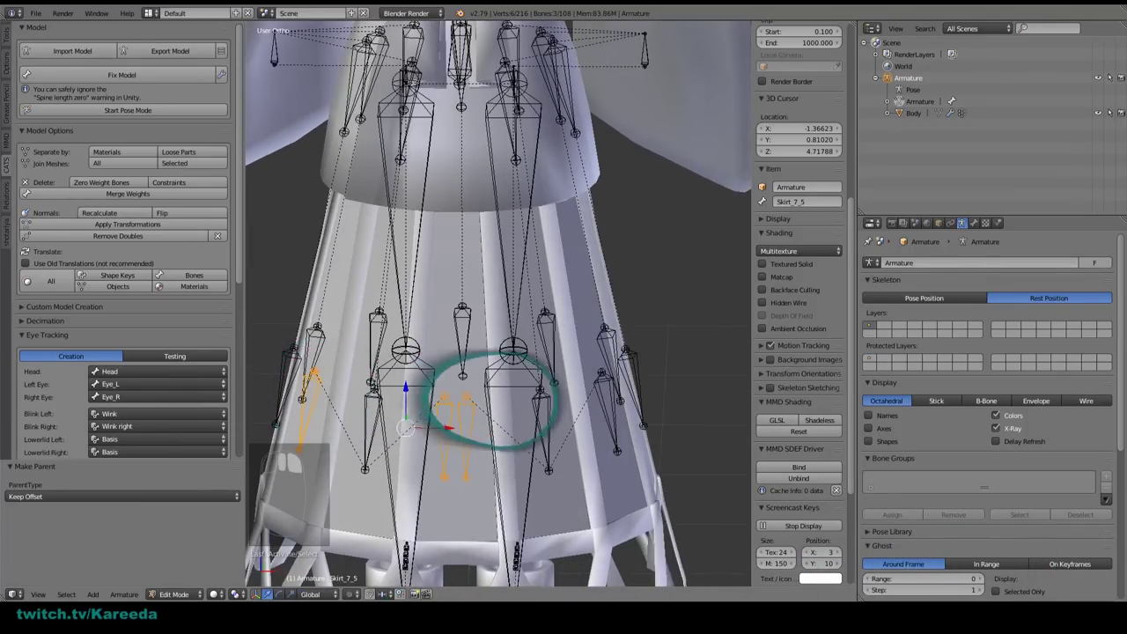
# Step: Select the four re-parented lower skirt bones and merge their weights into Skirt_8_5 and Skirt_10_5
pyautogui.moveTo(493, 401); pyautogui.dragTo(533, 405, button='middle')
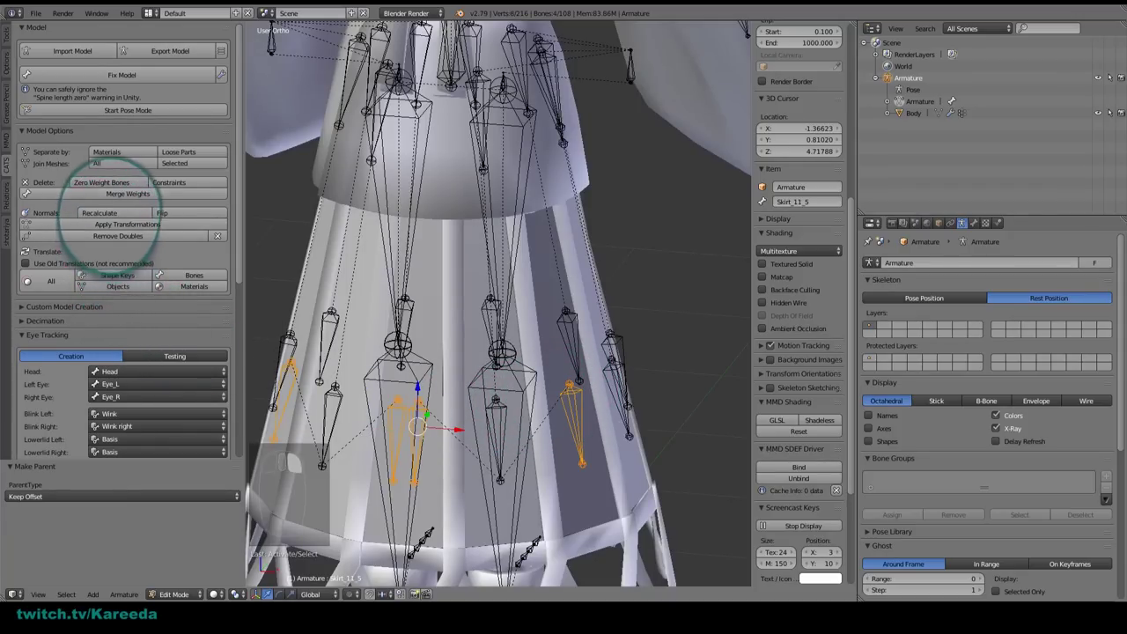
pyautogui.click(128, 194)
pyautogui.moveTo(515, 396); pyautogui.dragTo(596, 378, button='middle')
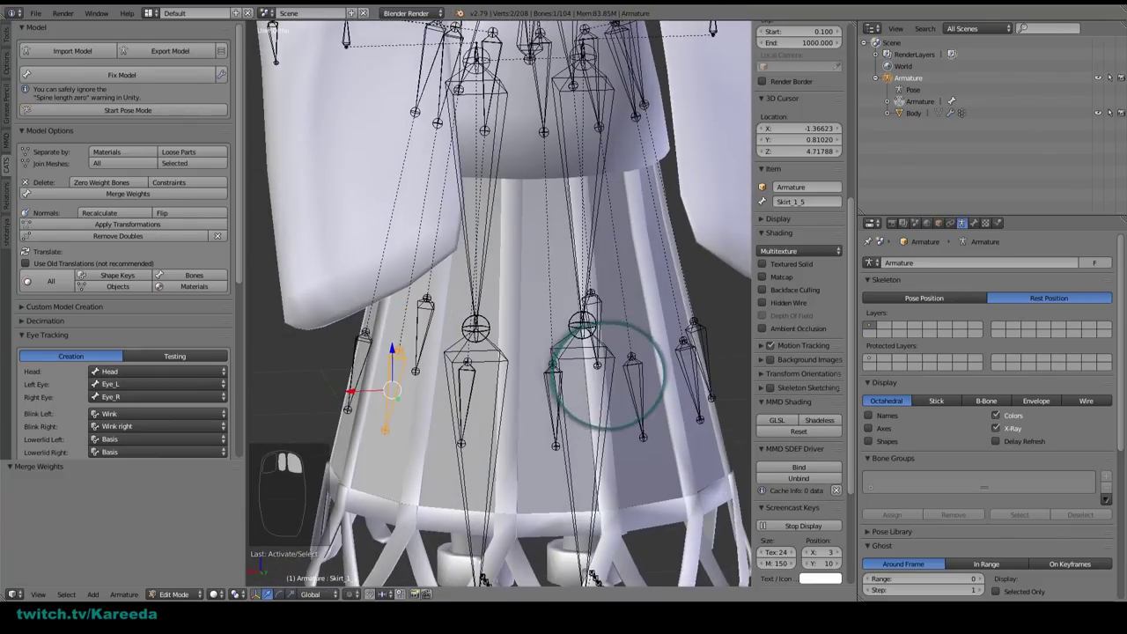
pyautogui.rightClick(552, 387)
pyautogui.moveTo(525, 403); pyautogui.dragTo(518, 403)
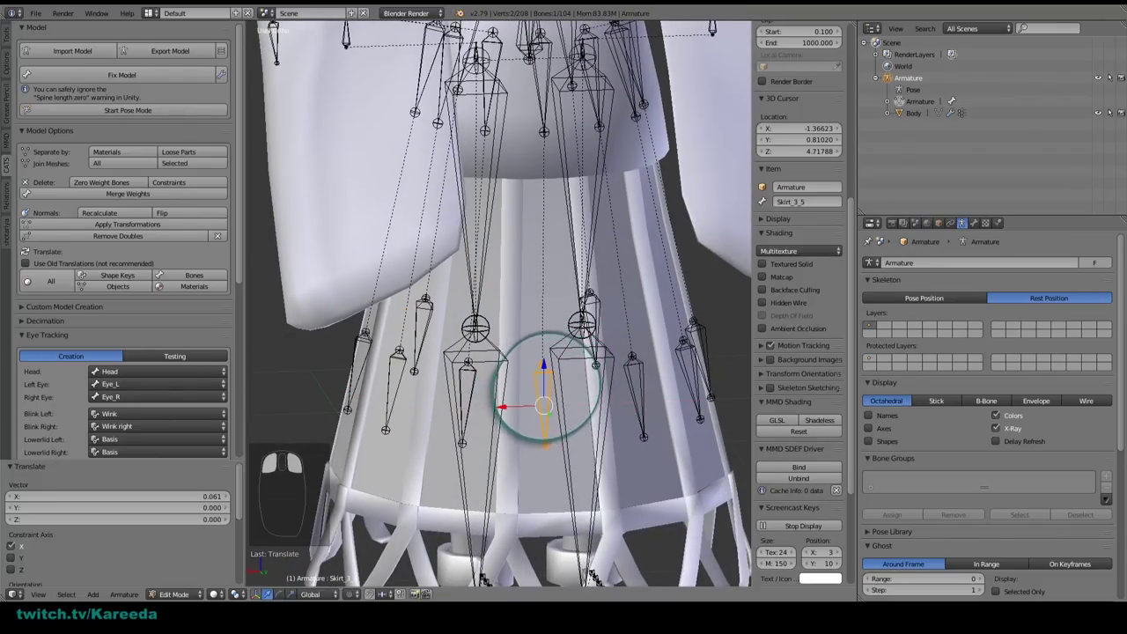
pyautogui.moveTo(554, 396); pyautogui.dragTo(553, 100, button='middle')
pyautogui.hotkey('ctrl', 'z')
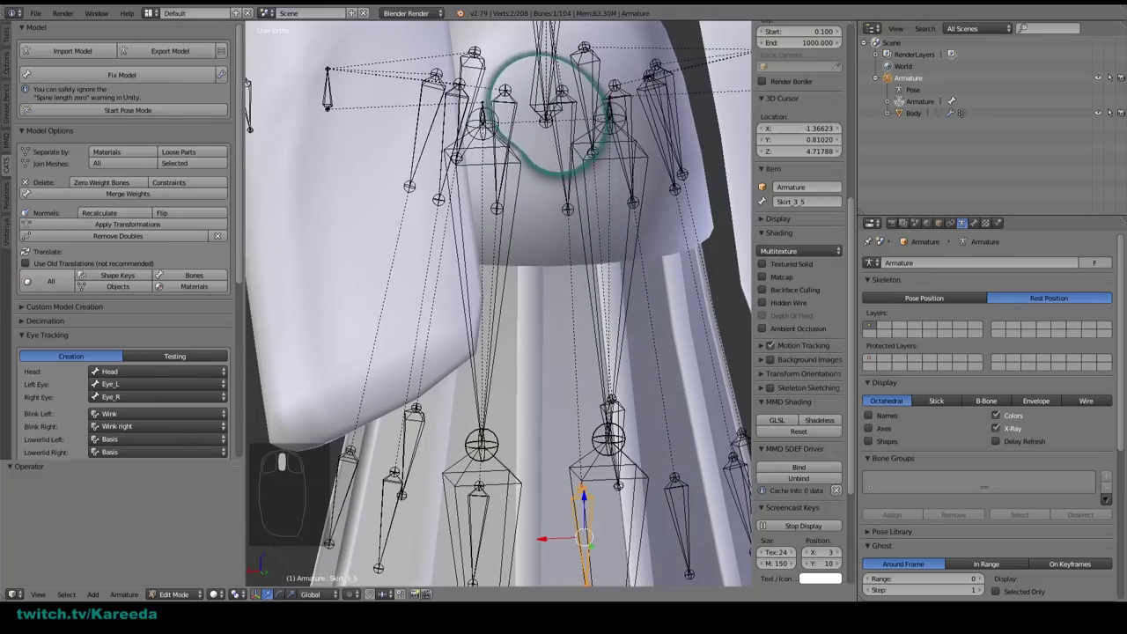
# Step: Duplicate Skirt_3_5 and the upper centre skirt bone above it, and move the copies about 0.056 along X
pyautogui.rightClick(562, 128)
pyautogui.moveTo(585, 484)
pyautogui.mouseDown(button='middle')
pyautogui.moveTo(581, 498)
pyautogui.moveTo(563, 480)
pyautogui.mouseUp(button='middle')
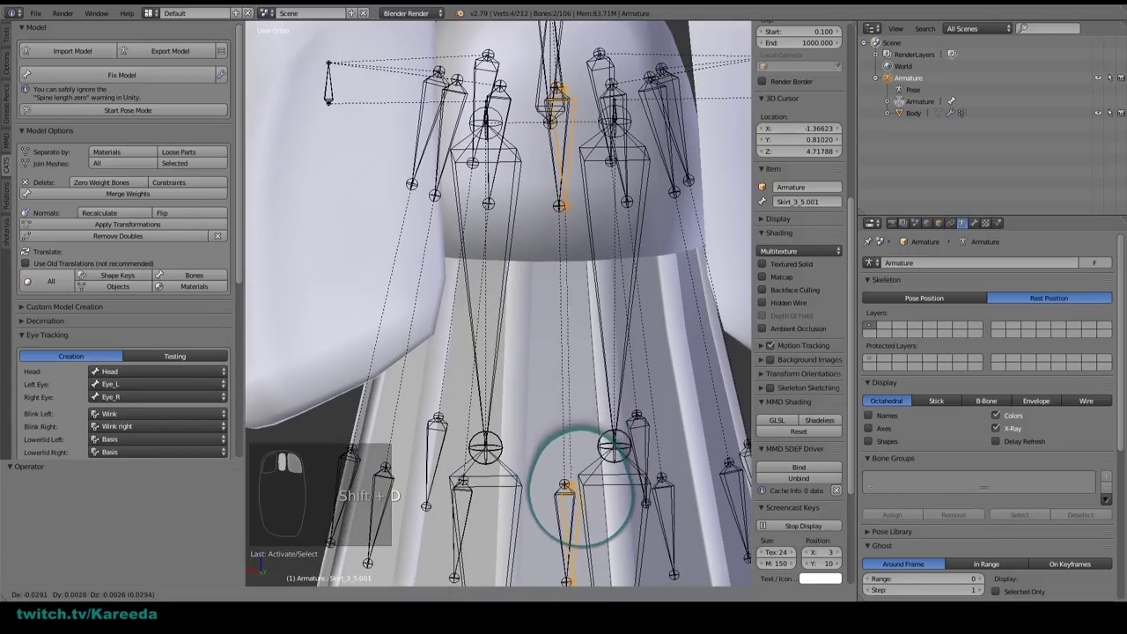
pyautogui.hotkey('shift', 'd')
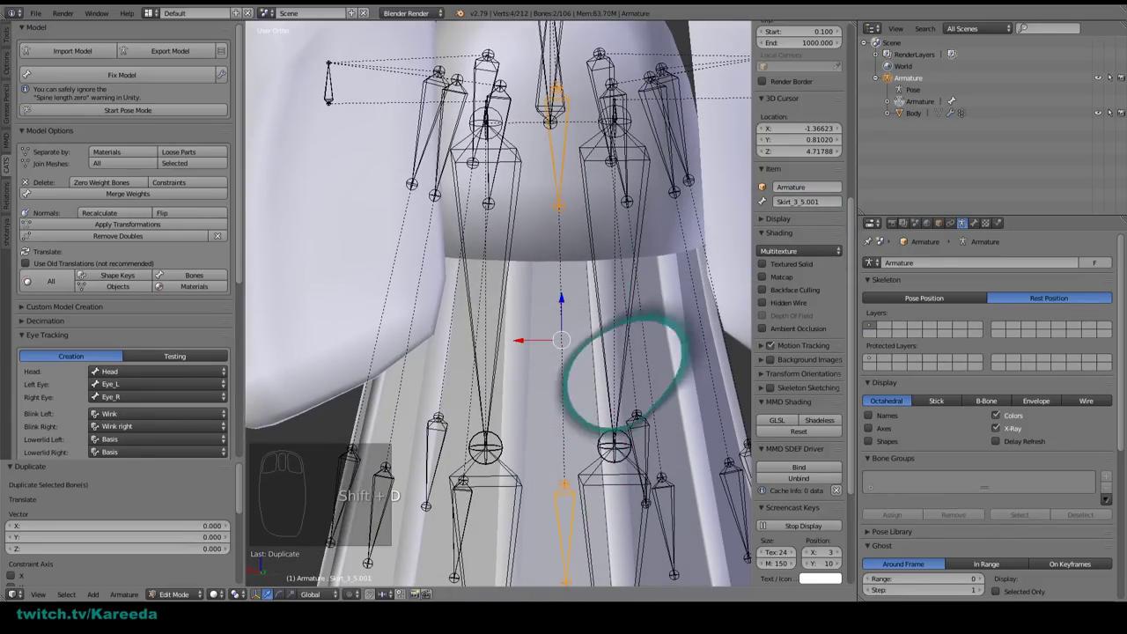
pyautogui.moveTo(560, 340); pyautogui.dragTo(552, 174)
pyautogui.click(553, 172)
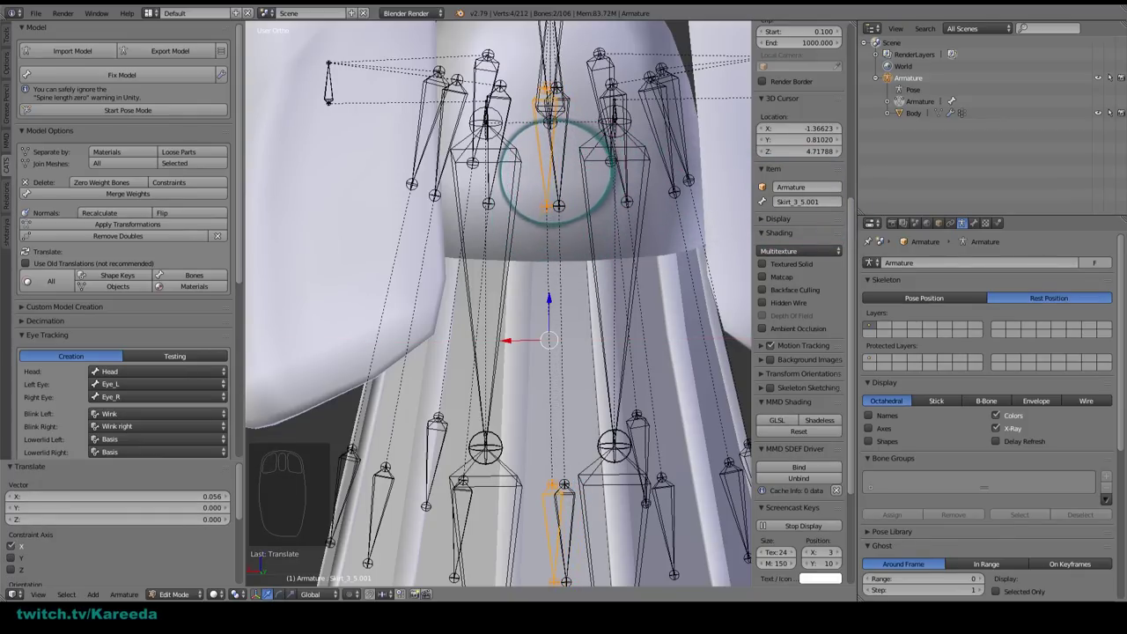
# Step: Rename the duplicated upper and lower centre bones with the suffix _L, naming the lower one Skirt_3_5_L
pyautogui.rightClick(554, 171)
pyautogui.click(819, 202)
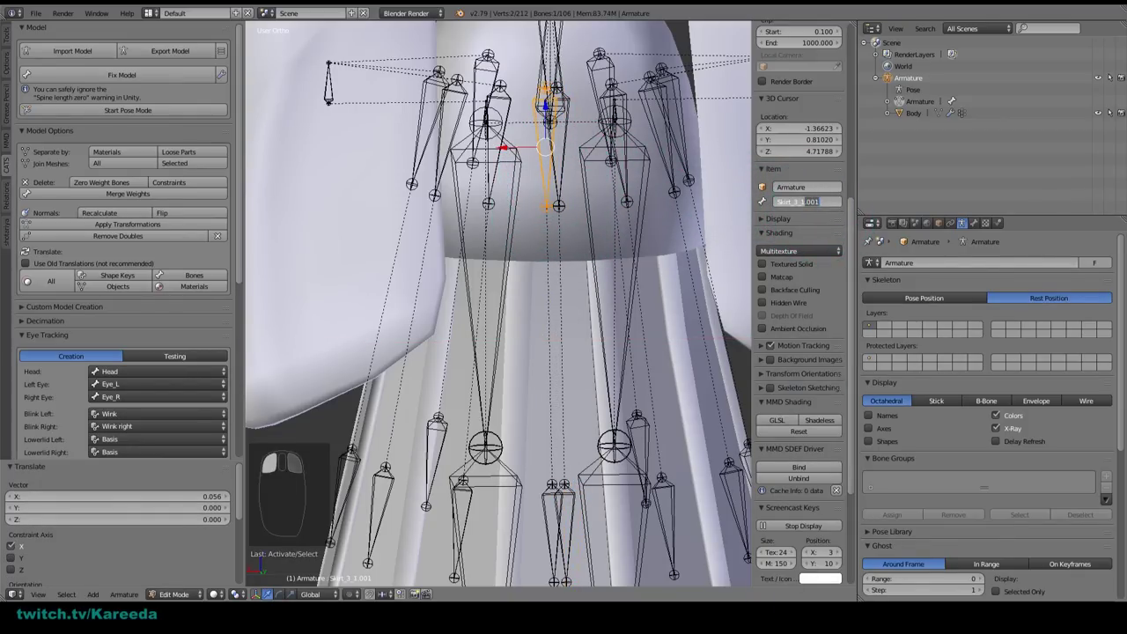
pyautogui.rightClick(556, 500)
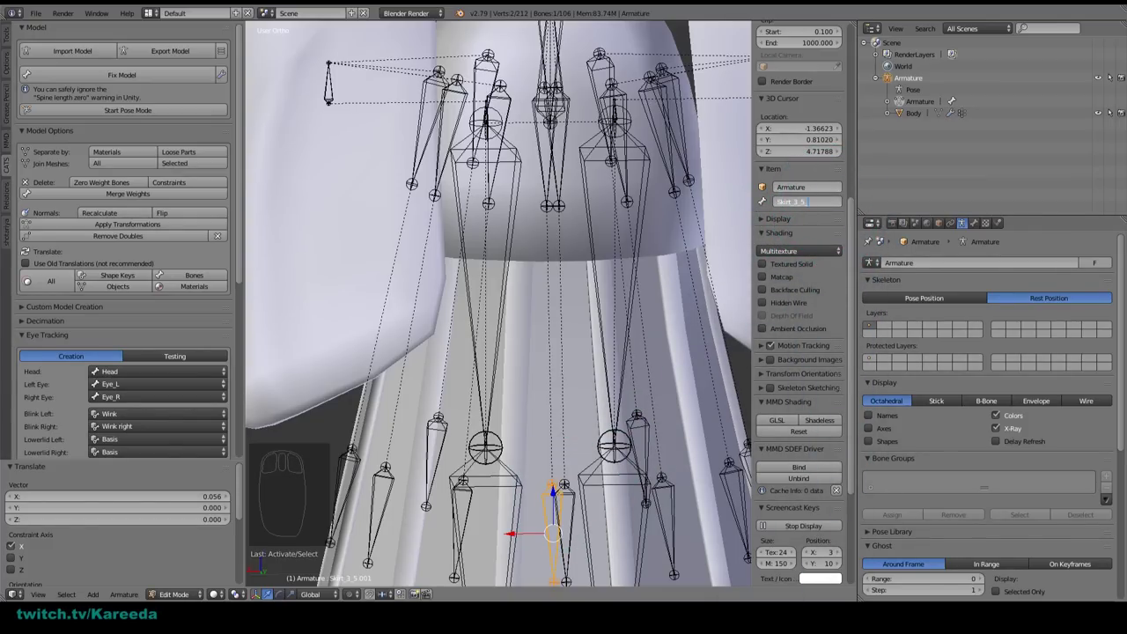
pyautogui.write('_L')
pyautogui.press('Return')
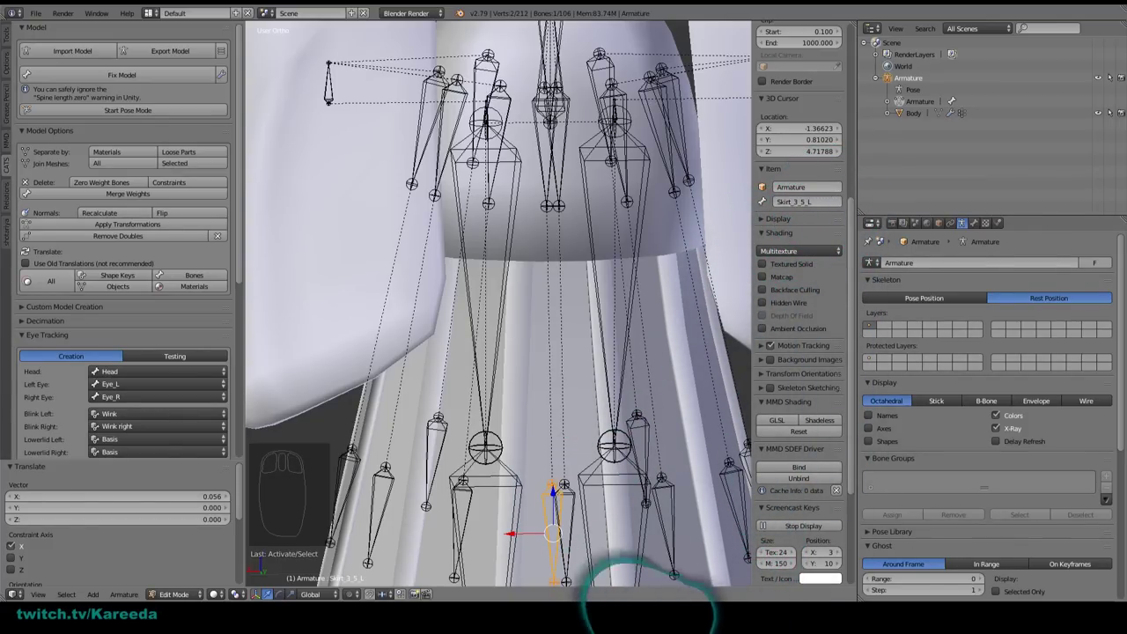
pyautogui.moveTo(647, 599); pyautogui.dragTo(541, 395, button='middle')
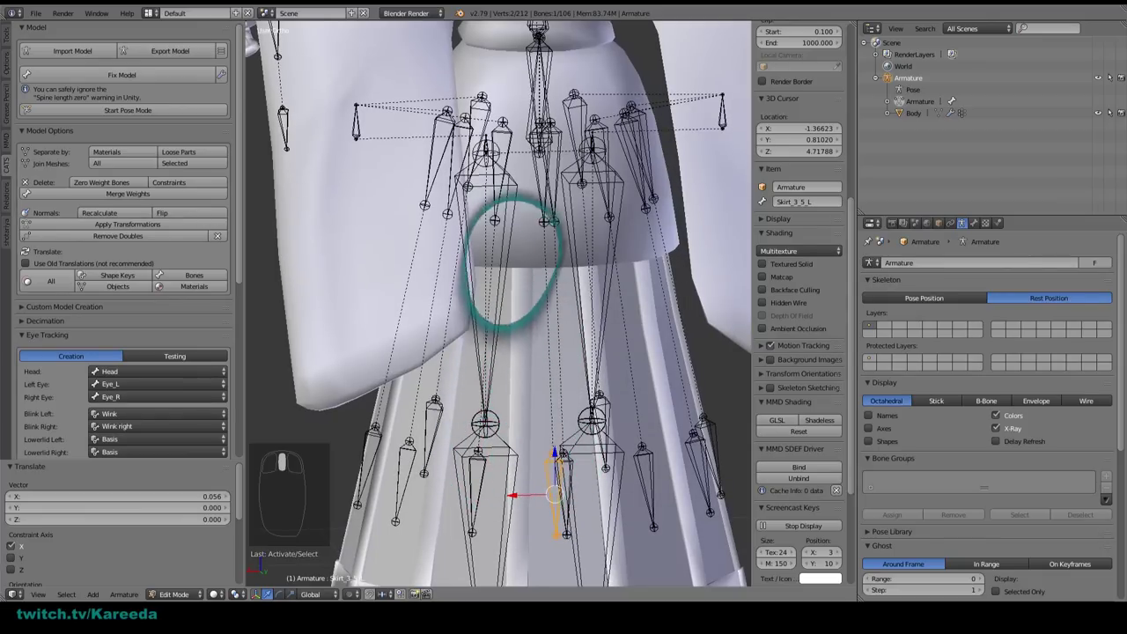
pyautogui.moveTo(511, 264); pyautogui.dragTo(529, 433, button='middle')
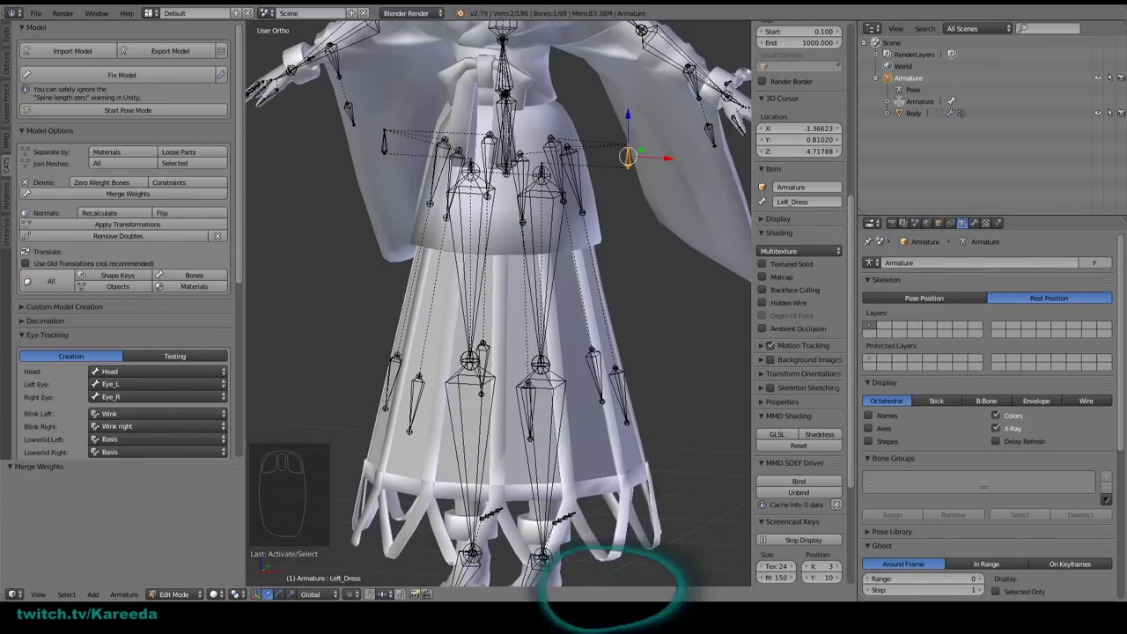
# Step: Select Left_Dress and Right_Dress and scale them together by 0.302 to bring them in towards the legs
pyautogui.moveTo(529, 226); pyautogui.dragTo(537, 183, button='middle')
pyautogui.scroll(1, 442, 201)
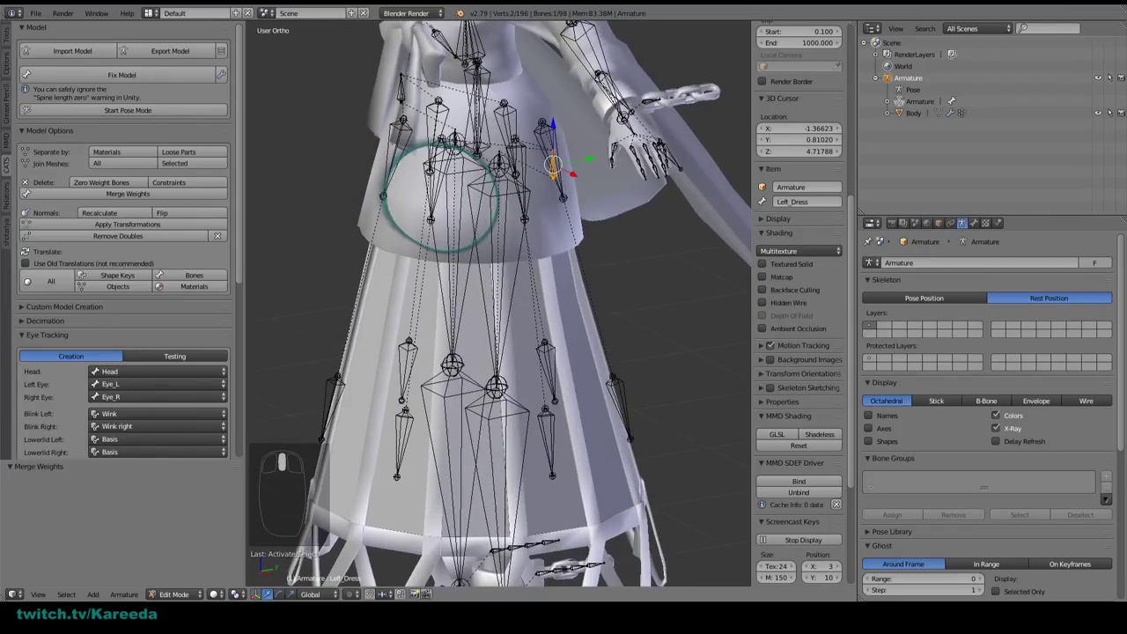
pyautogui.moveTo(413, 196); pyautogui.dragTo(487, 206, button='middle')
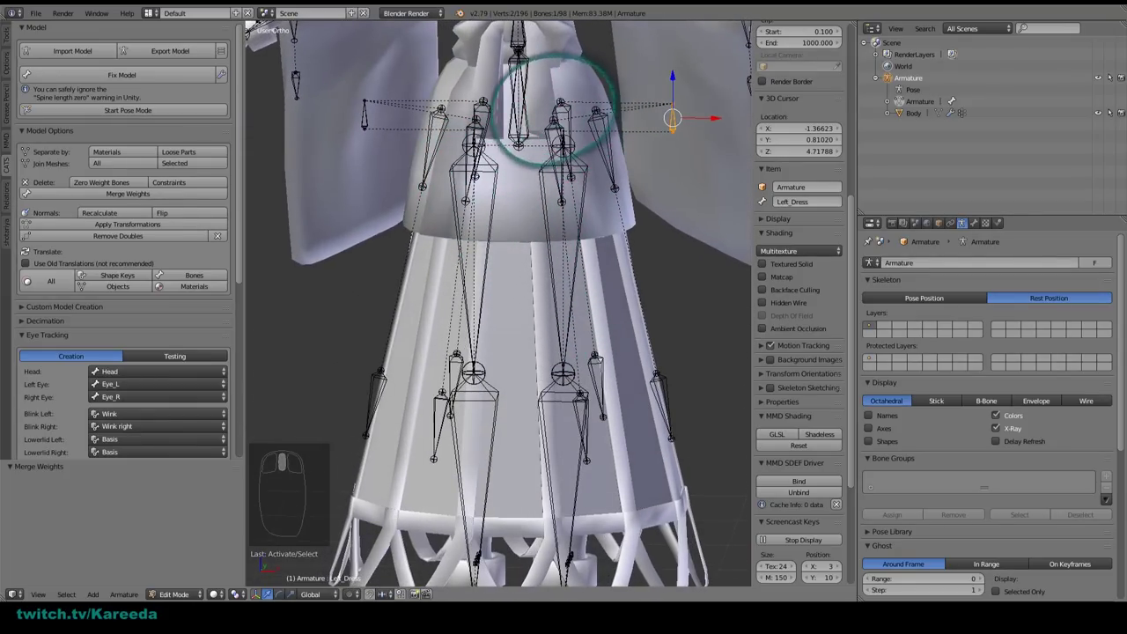
pyautogui.moveTo(498, 165); pyautogui.dragTo(613, 150, button='middle')
pyautogui.rightClick(572, 141)
pyautogui.scroll(1, 553, 182)
pyautogui.rightClick(650, 144)
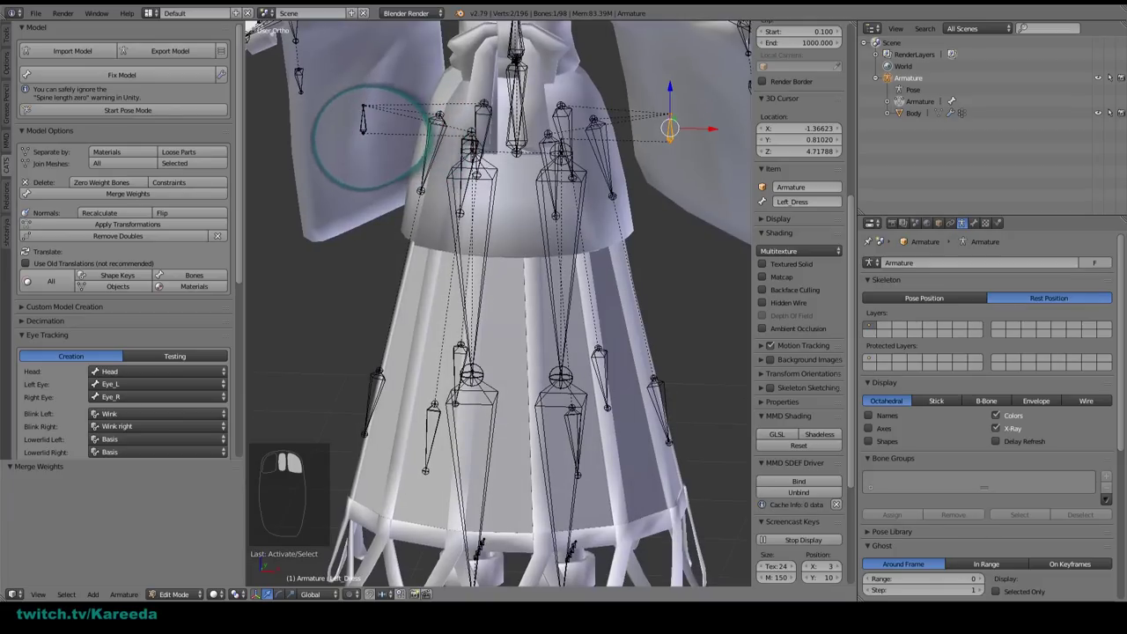
pyautogui.moveTo(352, 136); pyautogui.dragTo(440, 145, button='middle')
pyautogui.press('s')
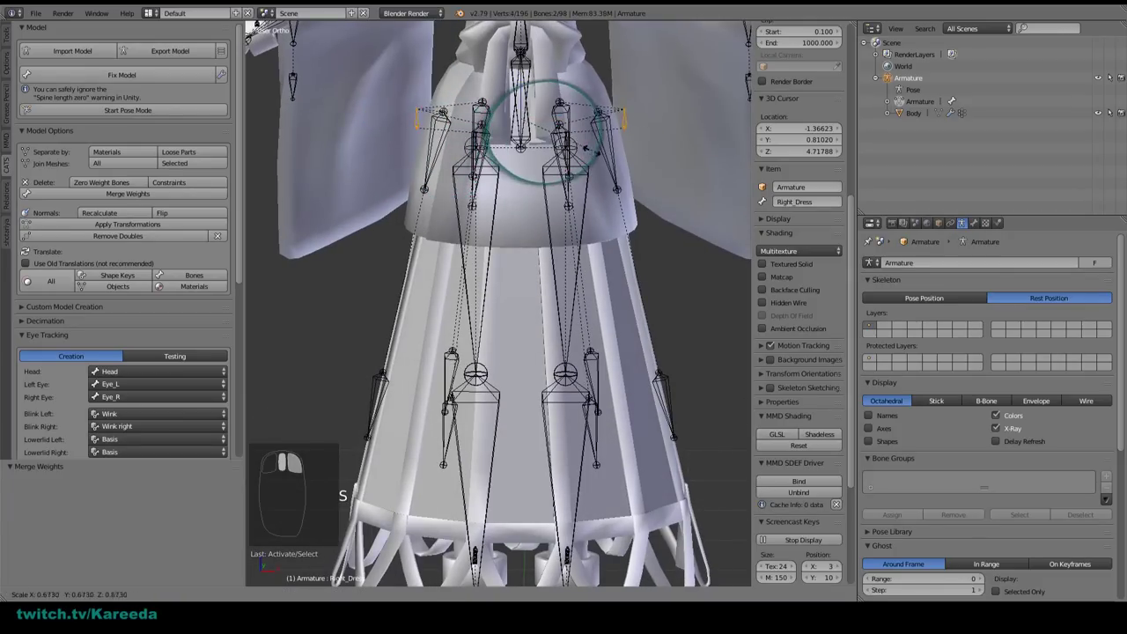
pyautogui.click(539, 144)
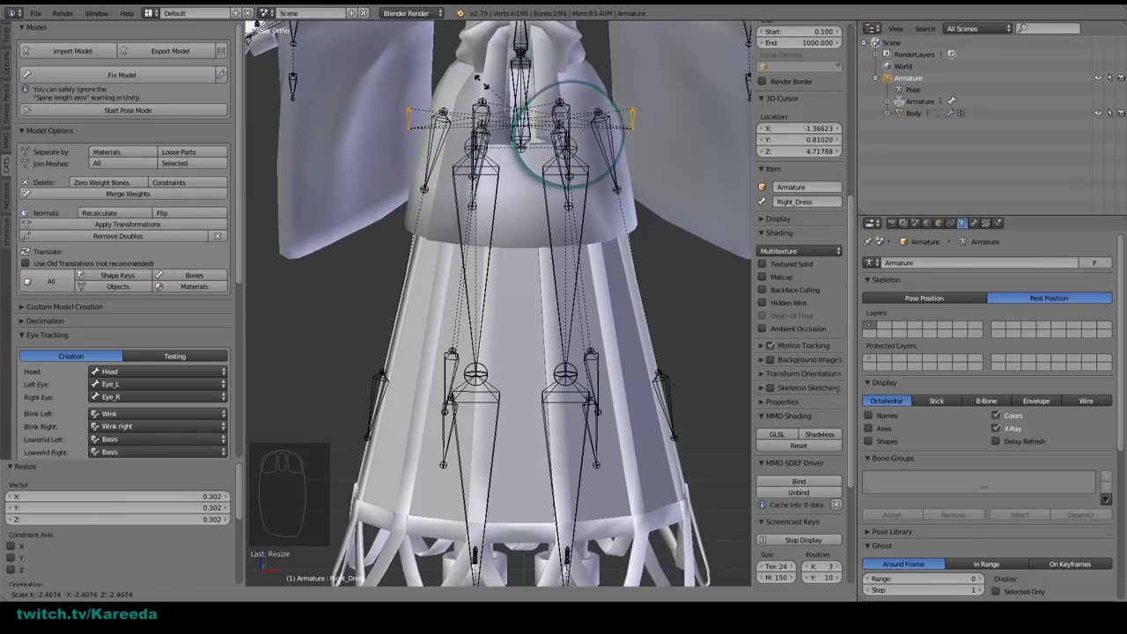
# Step: Move Left_Dress and Right_Dress along Z by about -0.264, down to the tops of the leg bones
pyautogui.scroll(6, 568, 132)
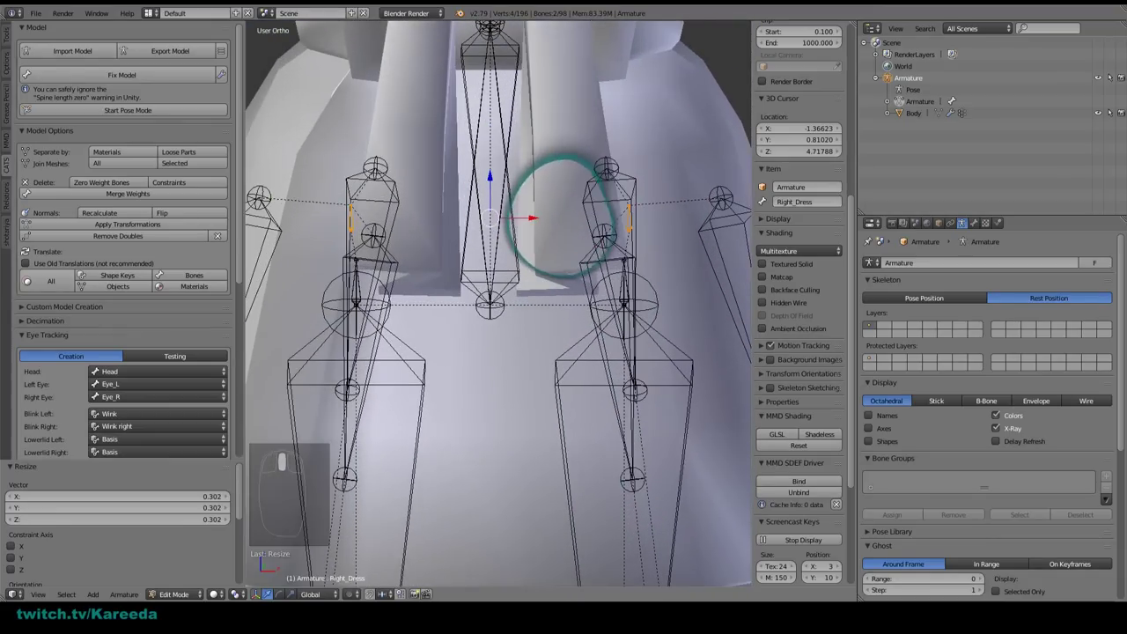
pyautogui.press('g')
pyautogui.press('z')
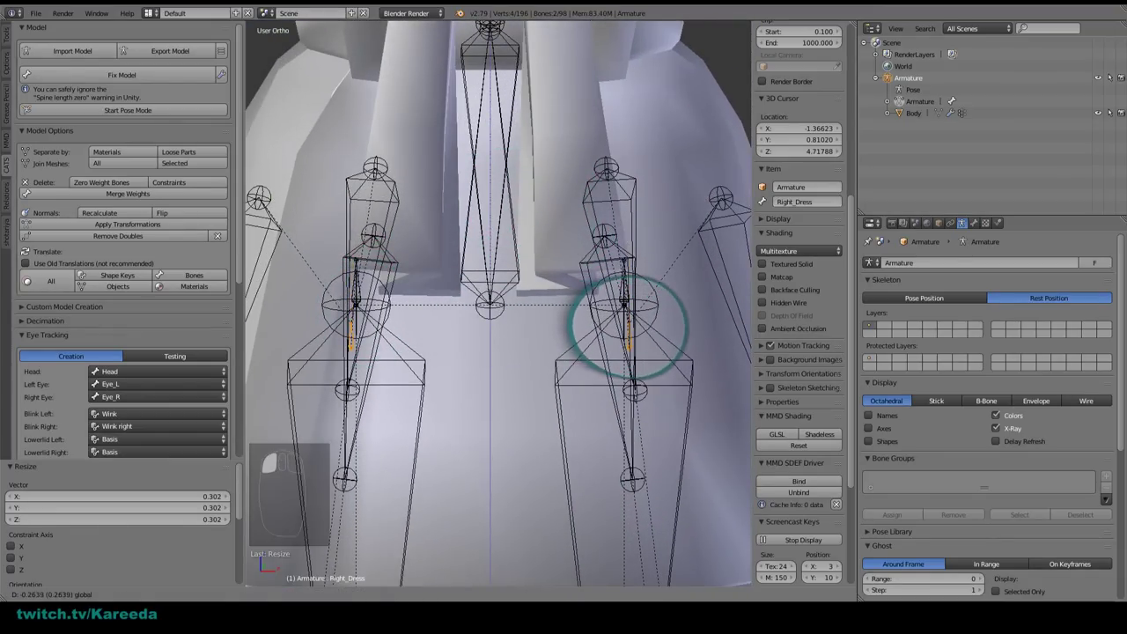
pyautogui.click(638, 333)
pyautogui.scroll(1, 639, 334)
pyautogui.scroll(1, 643, 329)
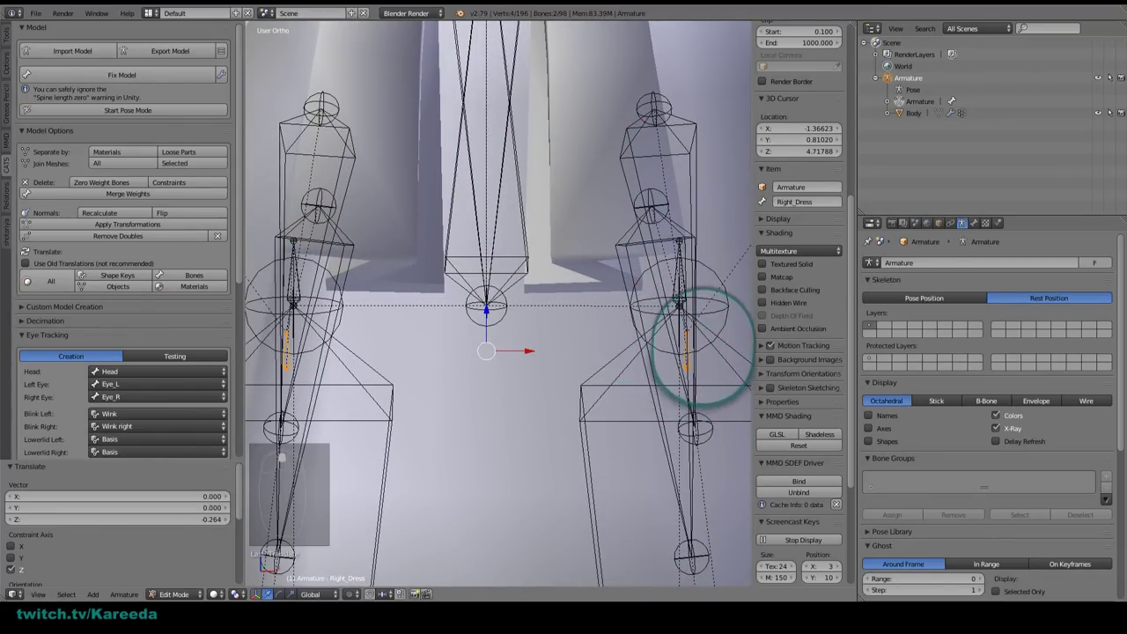
pyautogui.scroll(-2, 370, 348)
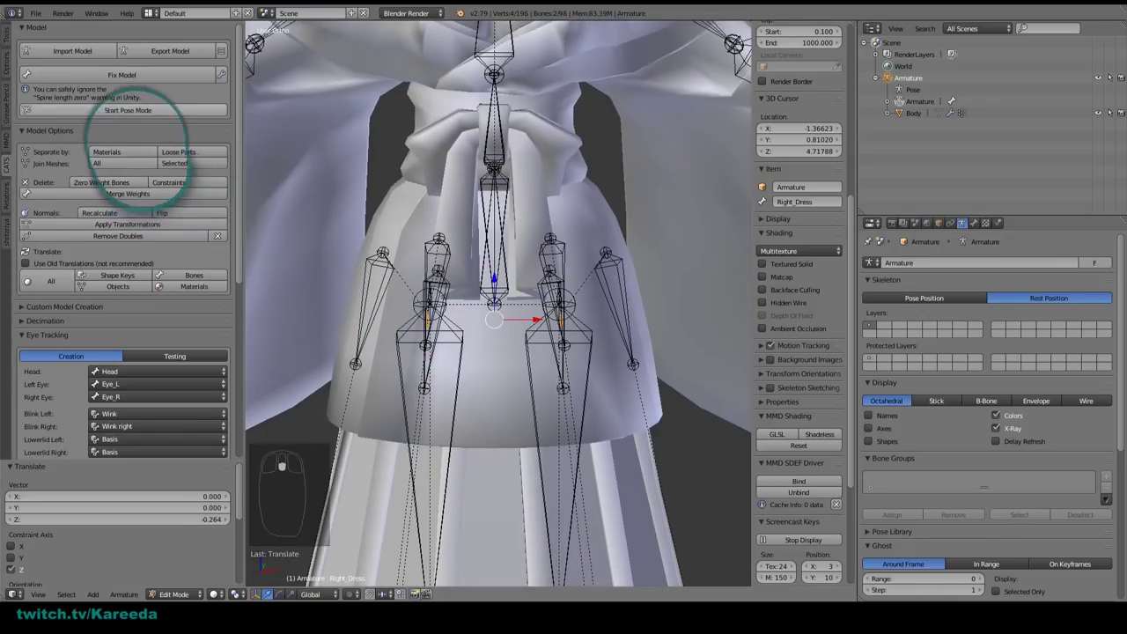
# Step: Start pose mode and rotate the Left leg bone about X to test how the skirt deforms
pyautogui.click(128, 110)
pyautogui.moveTo(490, 252); pyautogui.dragTo(524, 301, button='middle')
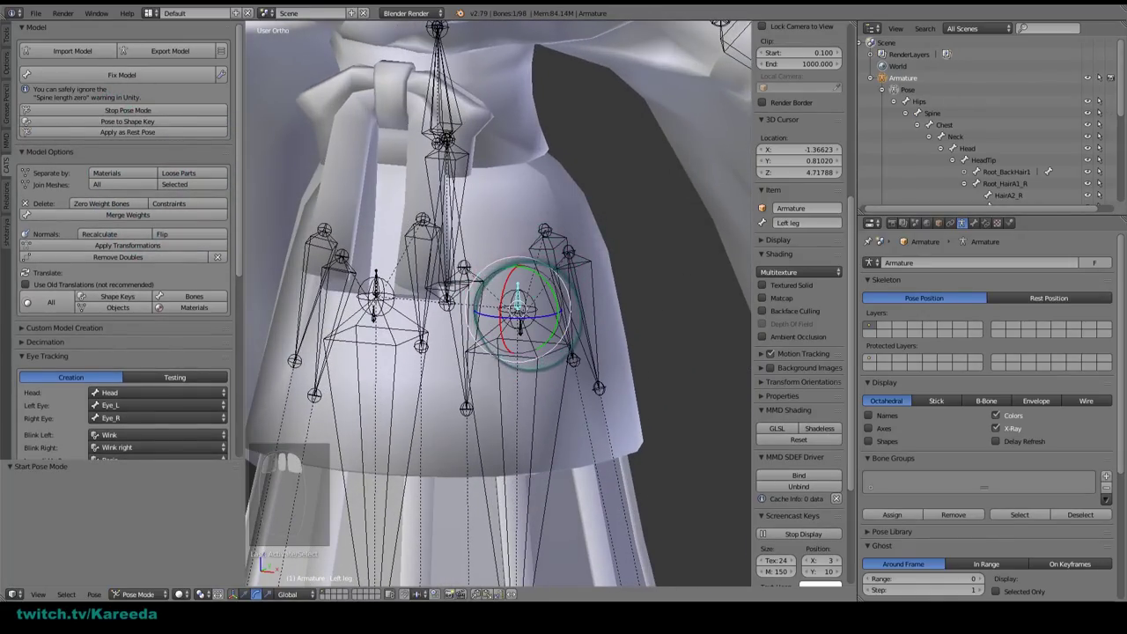
pyautogui.press('r')
pyautogui.press('x')
pyautogui.click(515, 366)
pyautogui.scroll(-4, 513, 357)
pyautogui.moveTo(511, 346); pyautogui.dragTo(504, 301, button='middle')
# Step: Switch the 3D view to the shadeless GLSL display
pyautogui.moveTo(445, 282); pyautogui.dragTo(767, 365)
pyautogui.click(824, 428)
pyautogui.scroll(-2, 520, 314)
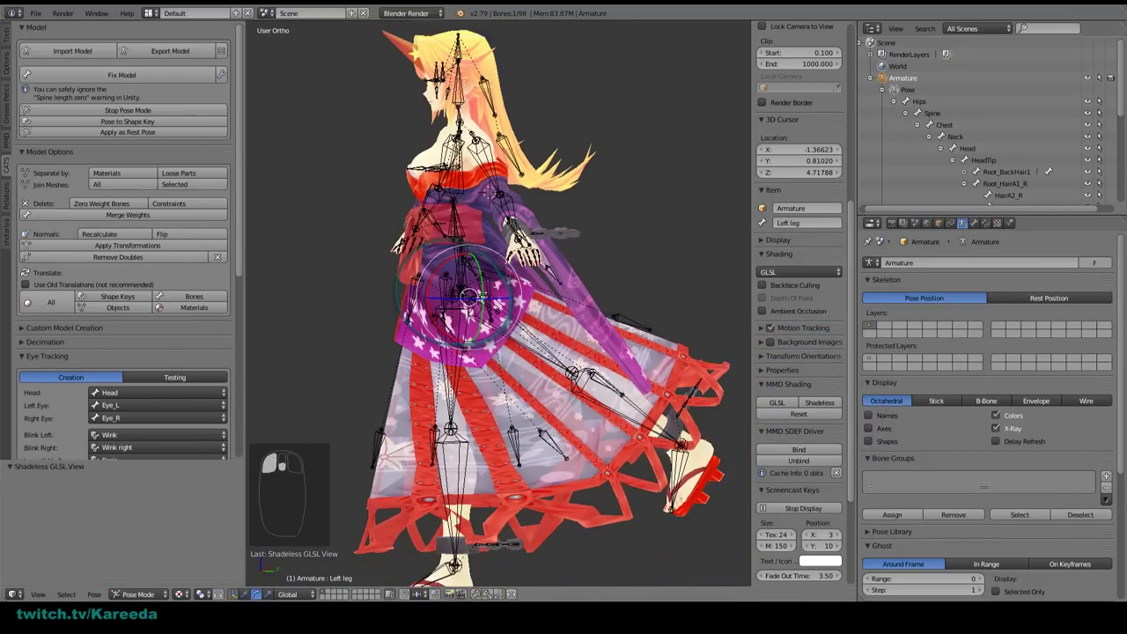
# Step: Rotate the Left leg a further 31.7° about X as a test, undo the test changes, and stop pose mode
pyautogui.moveTo(474, 331); pyautogui.dragTo(502, 308)
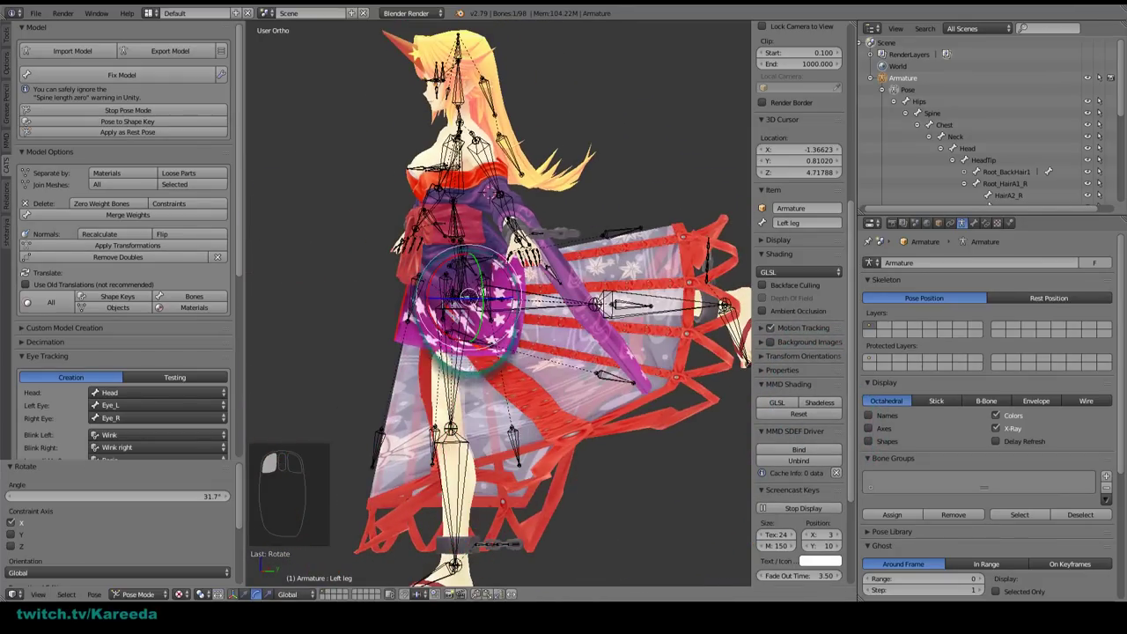
pyautogui.hotkey('ctrl', 'z')
pyautogui.moveTo(454, 317); pyautogui.dragTo(507, 330, button='middle')
pyautogui.scroll(2, 507, 332)
pyautogui.hotkey('ctrl', 'z')
pyautogui.hotkey('ctrl', 'z')
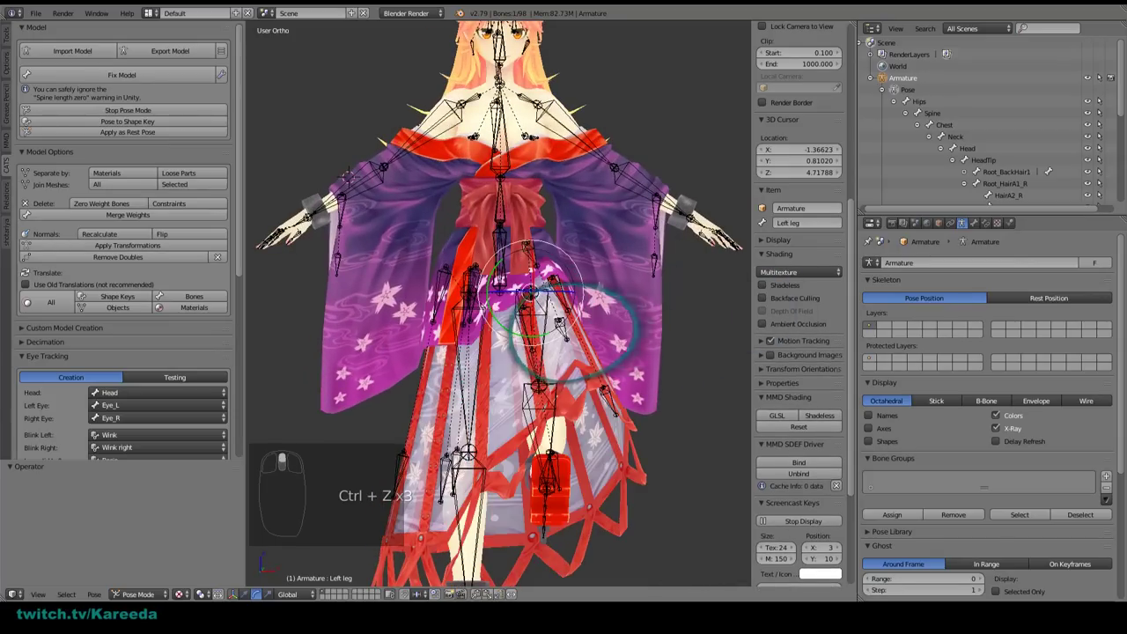
pyautogui.click(146, 111)
# Step: Examine the textured dress from the front and side, down to the hem and the foot
pyautogui.scroll(2, 518, 337)
pyautogui.moveTo(517, 336); pyautogui.dragTo(530, 276, button='middle')
pyautogui.scroll(1, 533, 276)
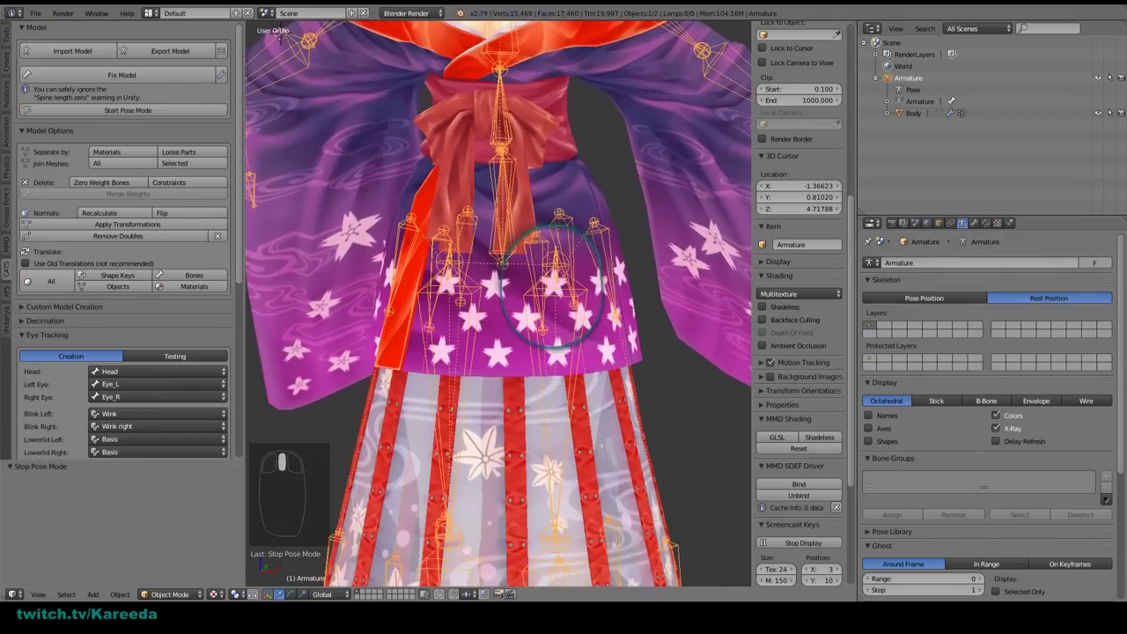
pyautogui.scroll(-4, 506, 176)
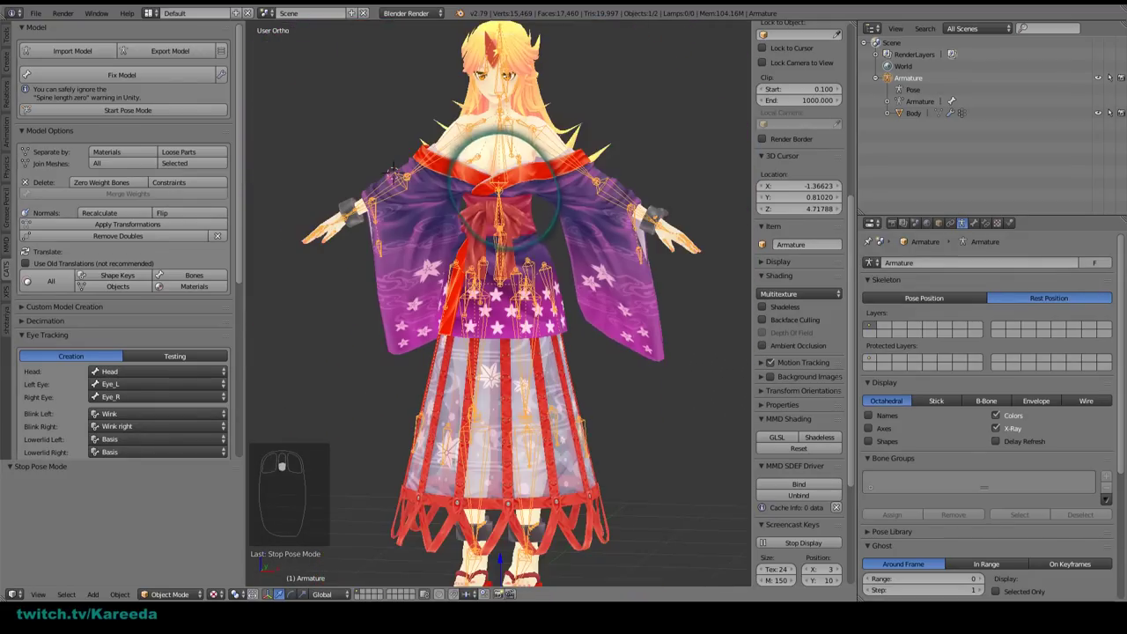
pyautogui.moveTo(503, 431); pyautogui.dragTo(486, 447, button='middle')
pyautogui.keyDown('shift'); pyautogui.moveTo(487, 564); pyautogui.dragTo(458, 572, button='middle'); pyautogui.keyUp('shift')
pyautogui.scroll(2, 499, 520)
pyautogui.keyDown('shift'); pyautogui.moveTo(458, 572); pyautogui.dragTo(660, 390, button='middle'); pyautogui.keyUp('shift')
pyautogui.scroll(4, 520, 415)
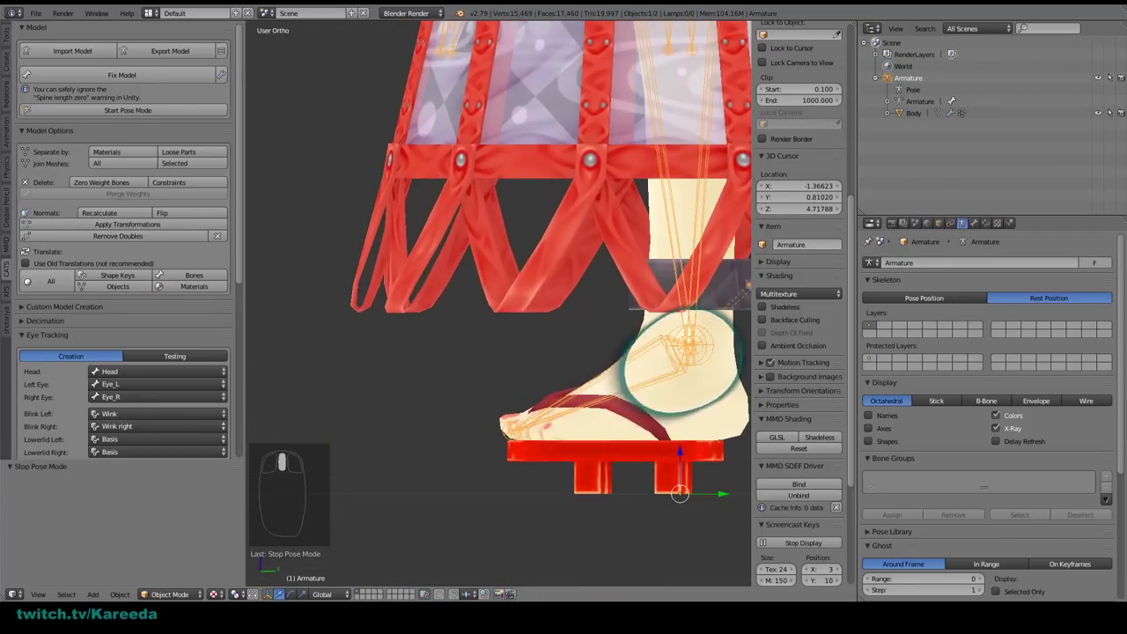
# Step: Enter edit mode on the armature and select the outer three bones of both ankle chains
pyautogui.click(887, 101)
pyautogui.scroll(-1, 712, 287)
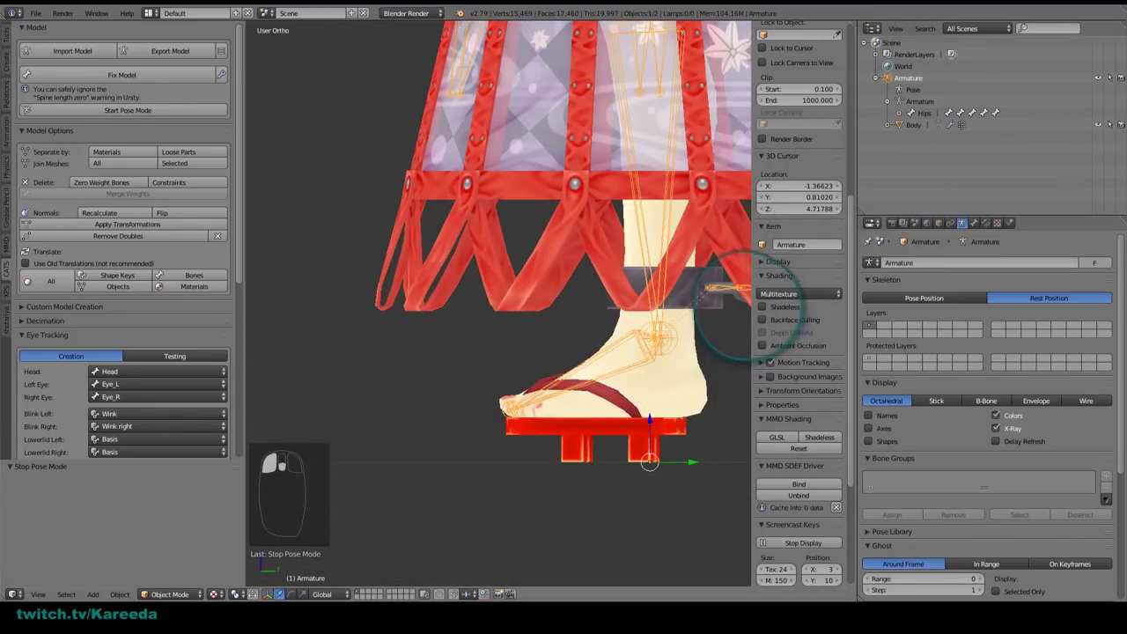
pyautogui.press('Tab')
pyautogui.rightClick(712, 285)
pyautogui.keyDown('shift'); pyautogui.moveTo(712, 286); pyautogui.dragTo(549, 290, button='middle'); pyautogui.keyUp('shift')
pyautogui.scroll(2, 550, 290)
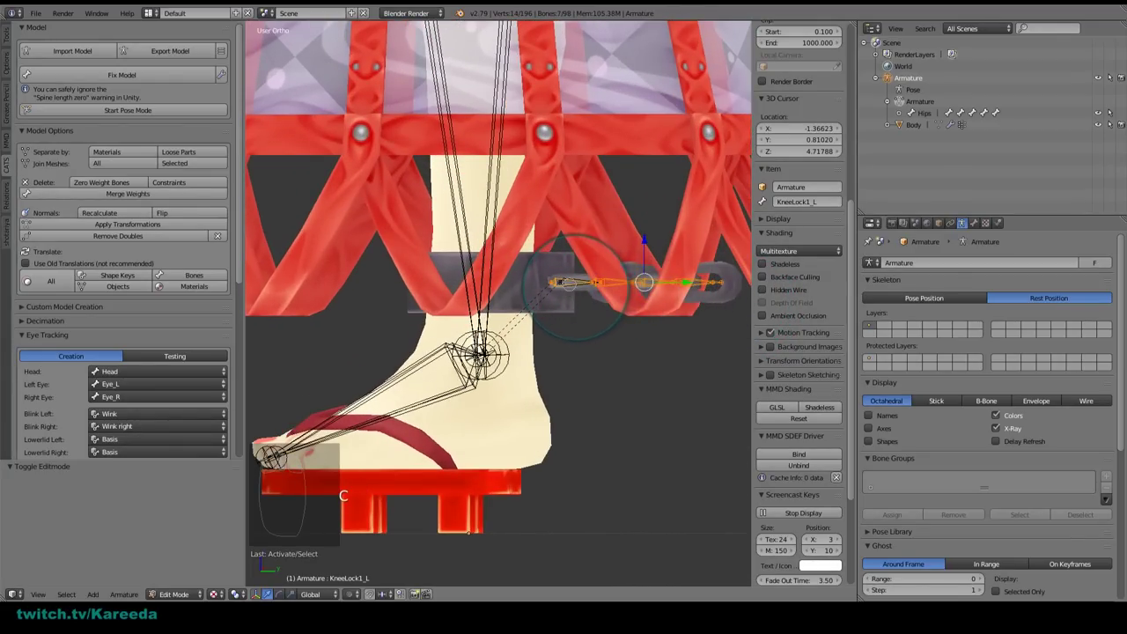
pyautogui.moveTo(580, 285)
pyautogui.mouseDown(button='middle')
pyautogui.moveTo(539, 328)
pyautogui.moveTo(583, 286)
pyautogui.mouseUp(button='middle')
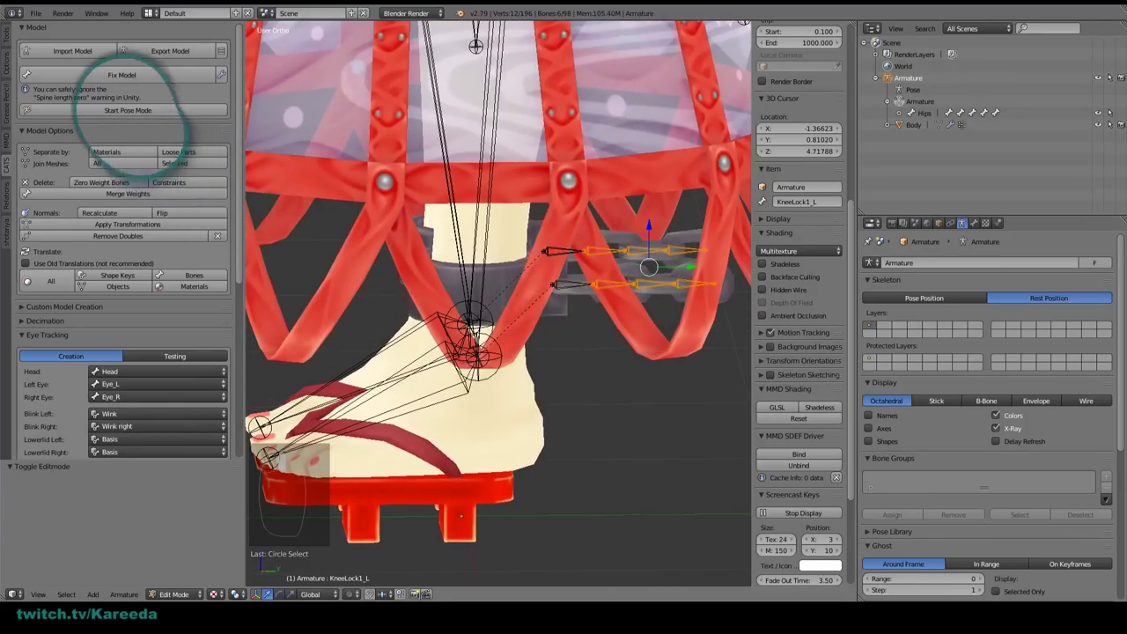
# Step: Start pose mode and rotate the first bones of both ankle chains -73° about the global X axis
pyautogui.click(128, 111)
pyautogui.press('Tab')
pyautogui.press('a')
pyautogui.press('a')
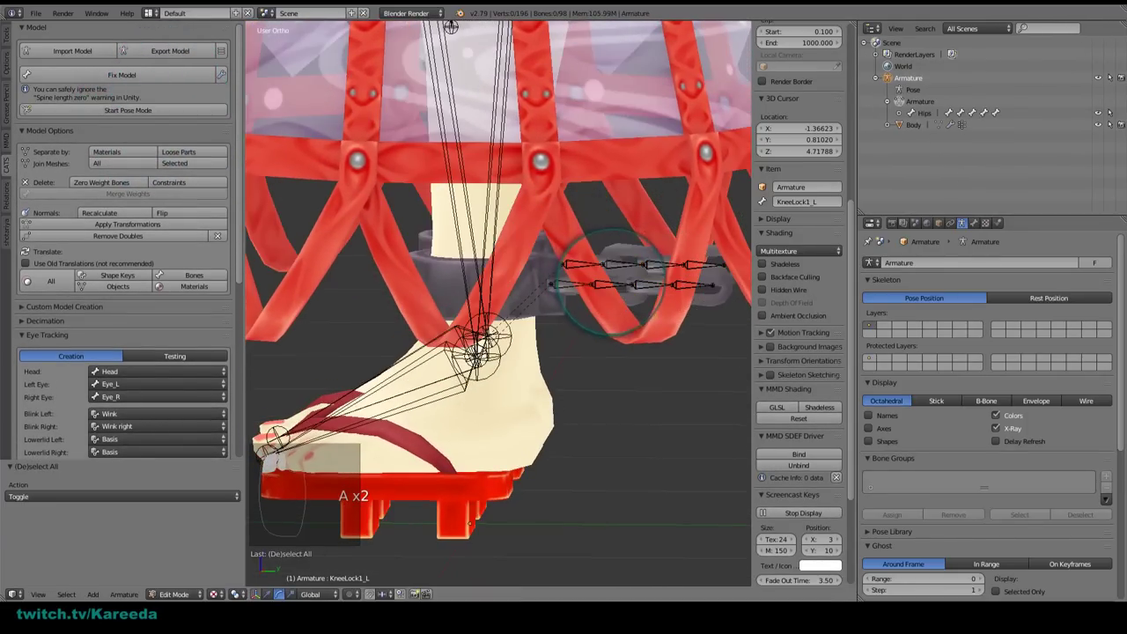
pyautogui.moveTo(581, 286); pyautogui.dragTo(576, 291, button='middle')
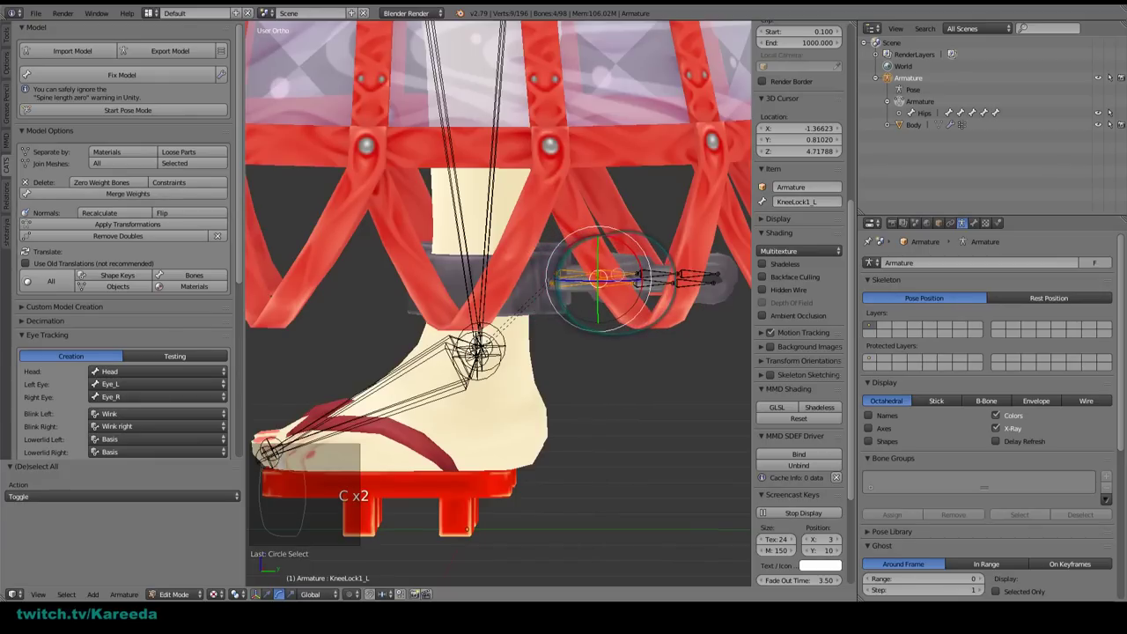
pyautogui.click(148, 110)
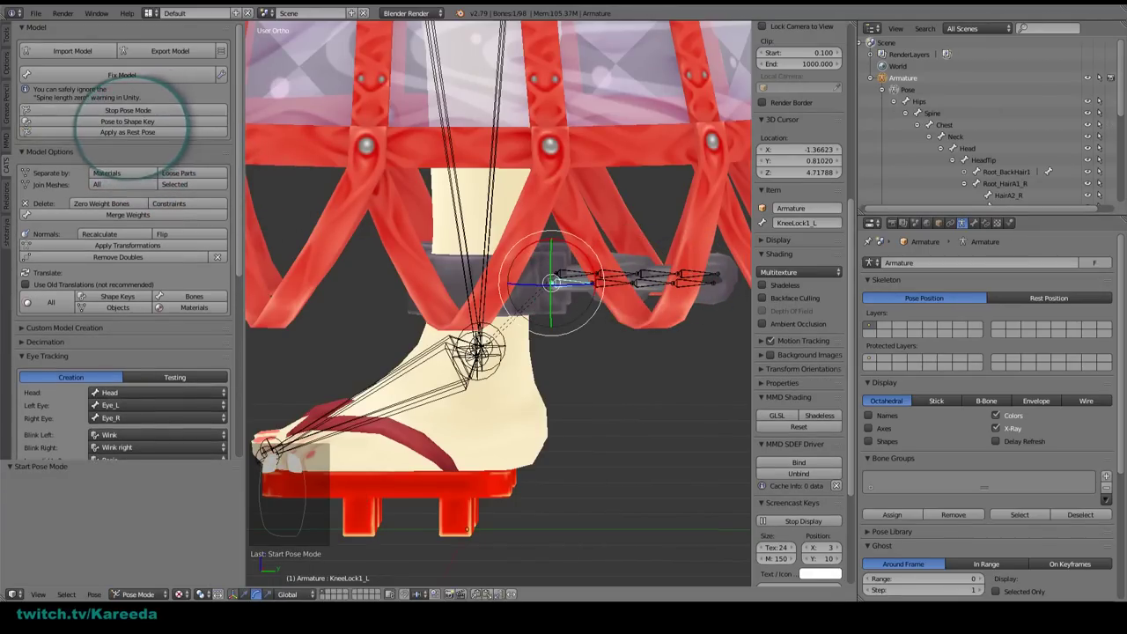
pyautogui.press('a')
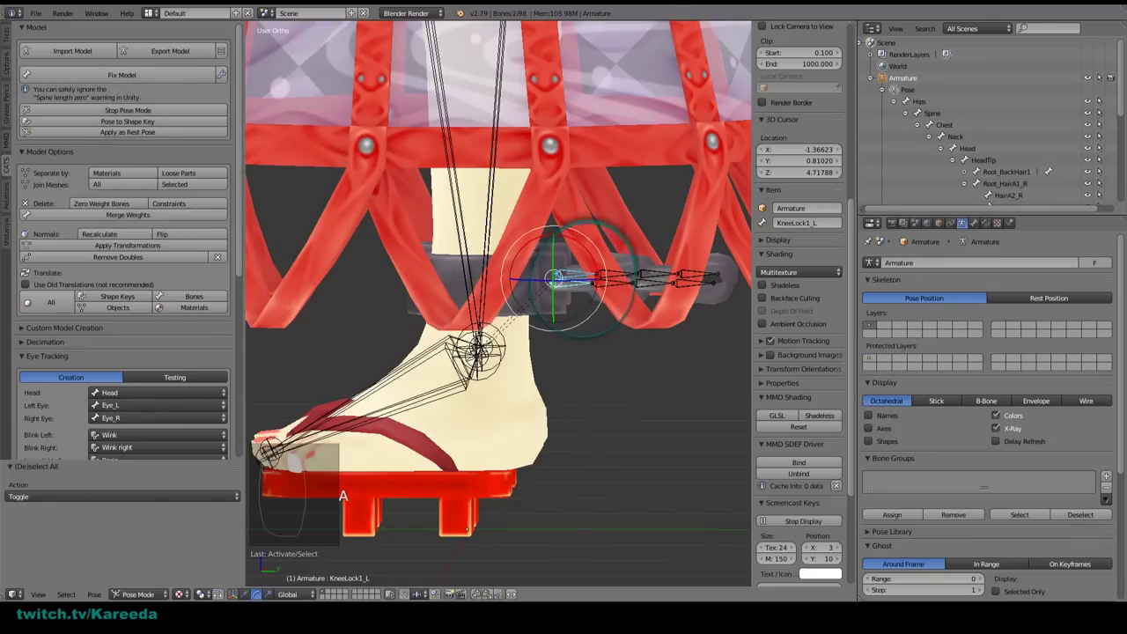
pyautogui.press('r')
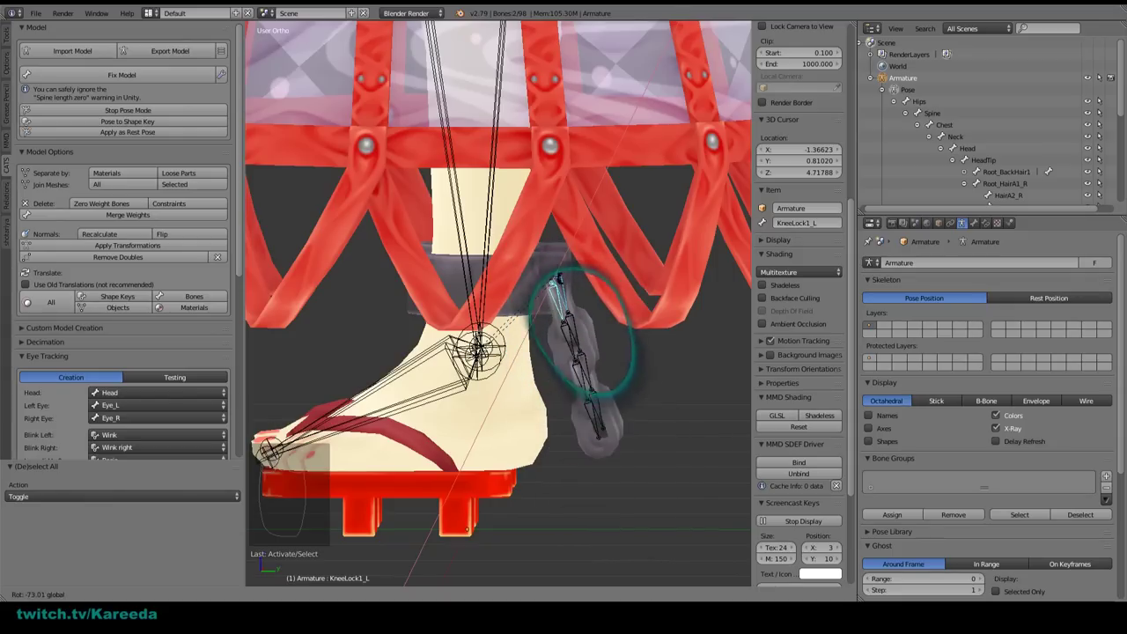
pyautogui.click(580, 317)
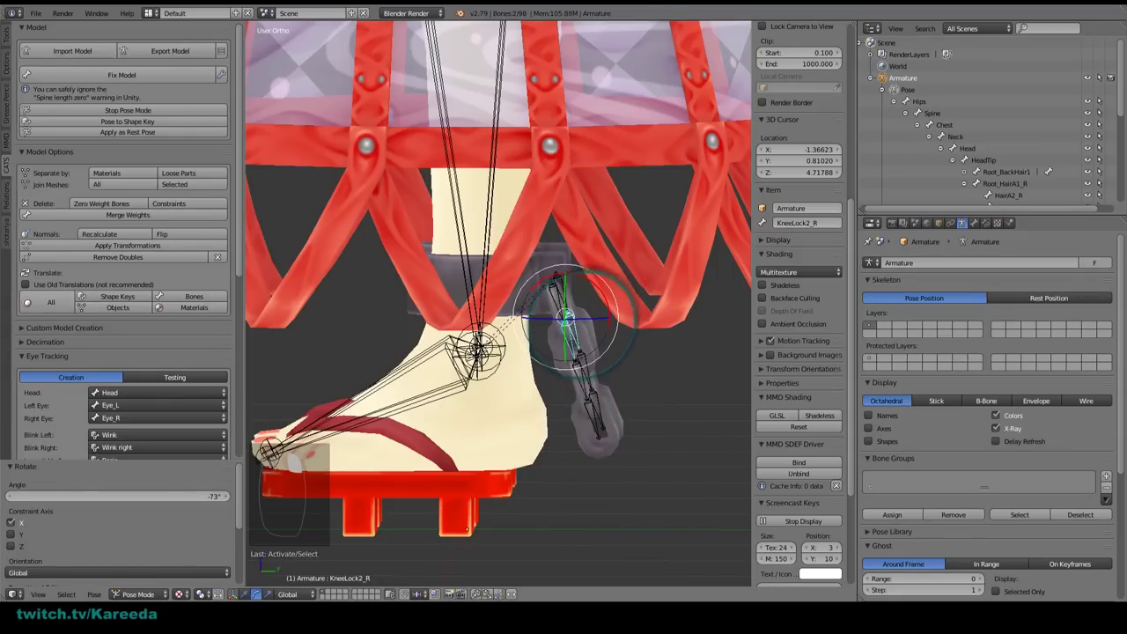
# Step: Rotate the second bones of both ankle chains -12.3° about X and apply the pose as the rest pose
pyautogui.press('r')
pyautogui.press('x')
pyautogui.click(588, 310)
pyautogui.moveTo(588, 310); pyautogui.dragTo(546, 298, button='middle')
pyautogui.moveTo(482, 509); pyautogui.dragTo(537, 396, button='middle')
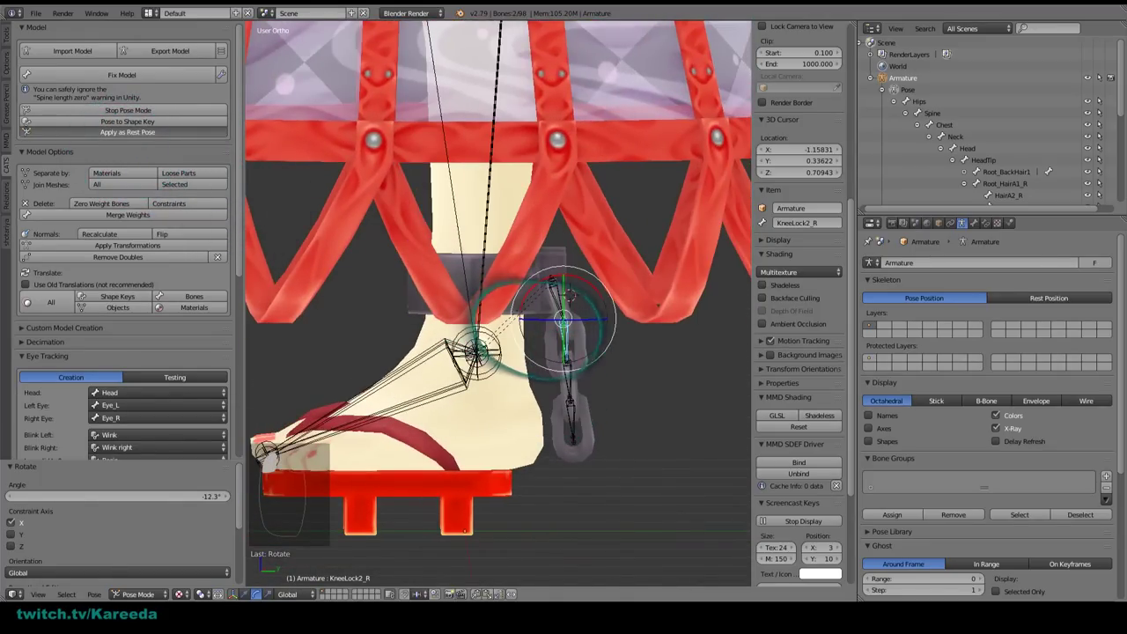
pyautogui.click(127, 132)
pyautogui.press('a')
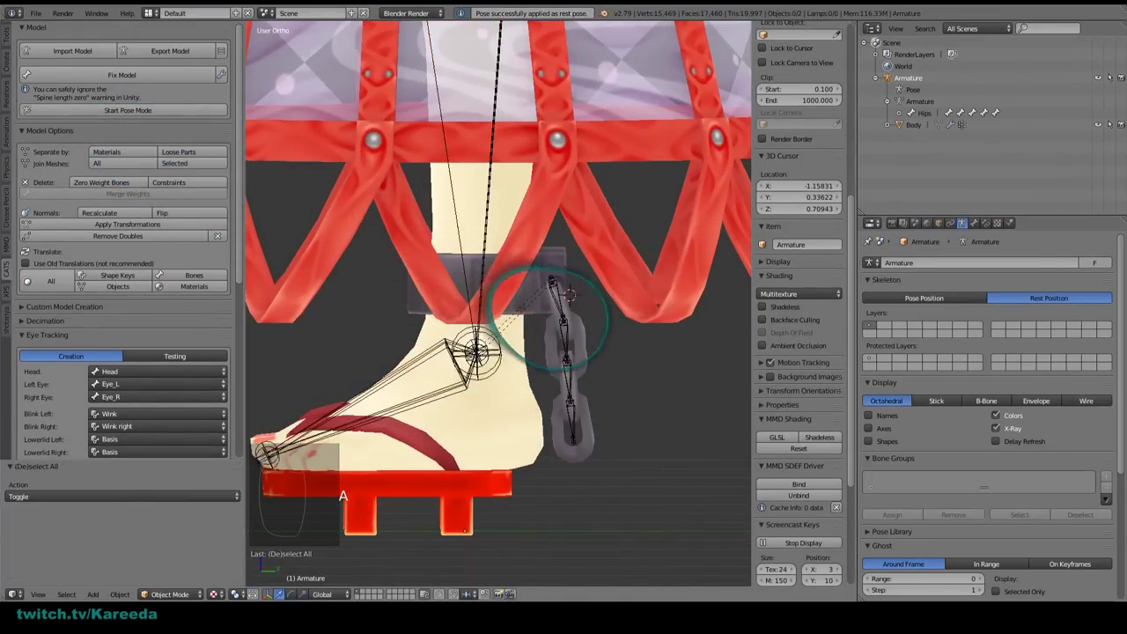
# Step: Select all bones of both ankle chains in pose mode and merge their weights into their parents
pyautogui.rightClick(578, 358)
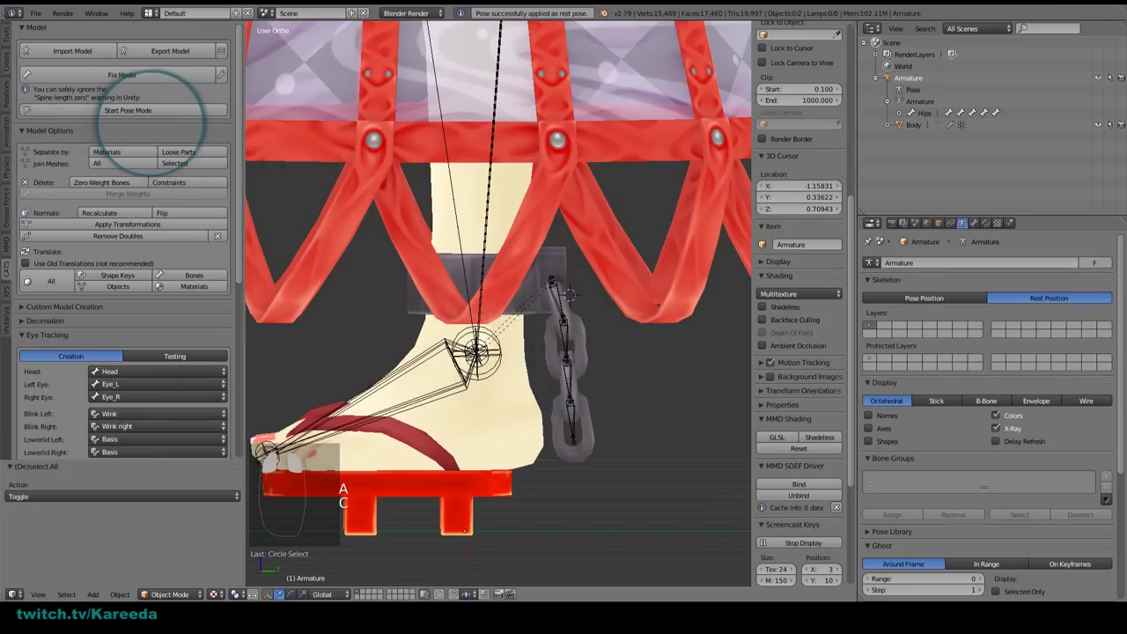
pyautogui.click(141, 110)
pyautogui.press('c')
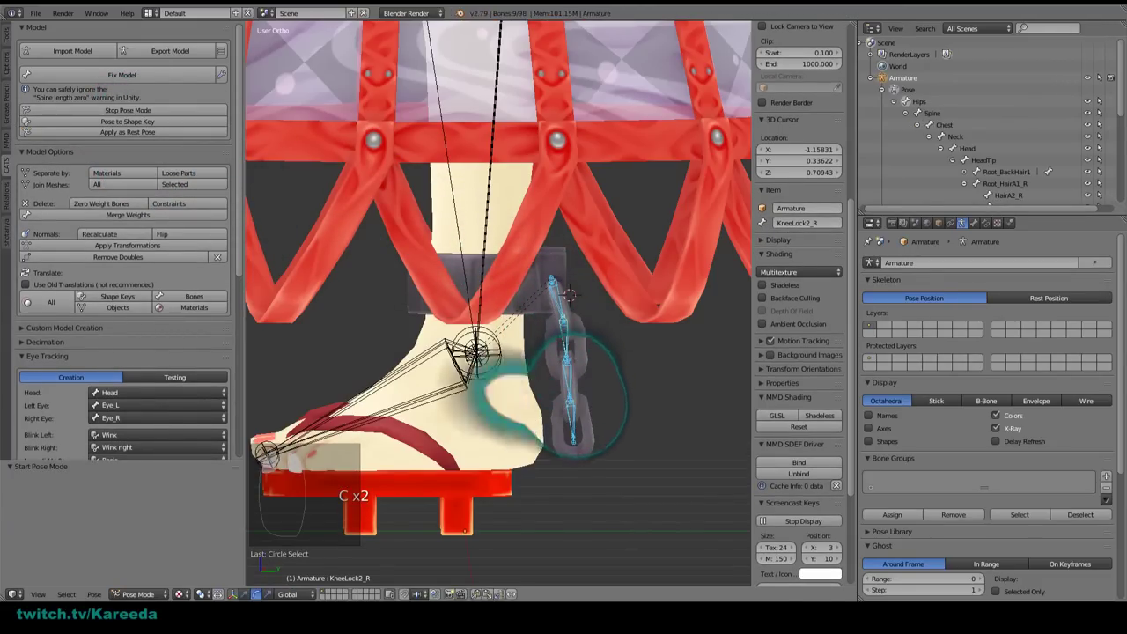
pyautogui.click(130, 215)
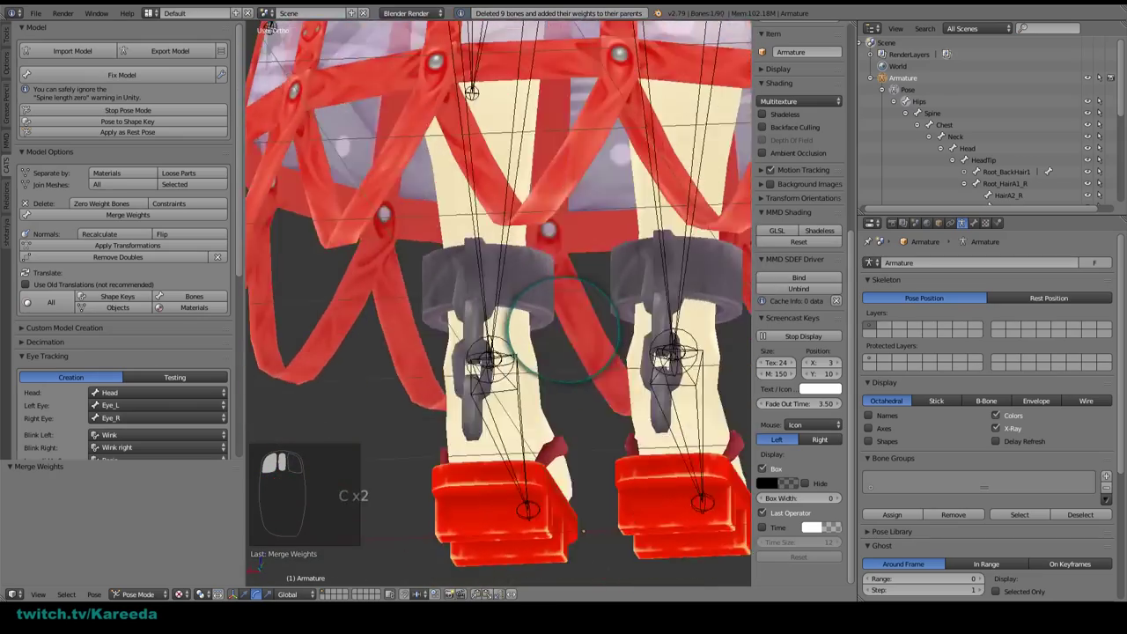
# Step: Examine the remaining bones from the feet and skirt up to the torso, hair and chest
pyautogui.moveTo(563, 330); pyautogui.dragTo(491, 354, button='middle')
pyautogui.scroll(-1, 543, 352)
pyautogui.scroll(-1, 503, 356)
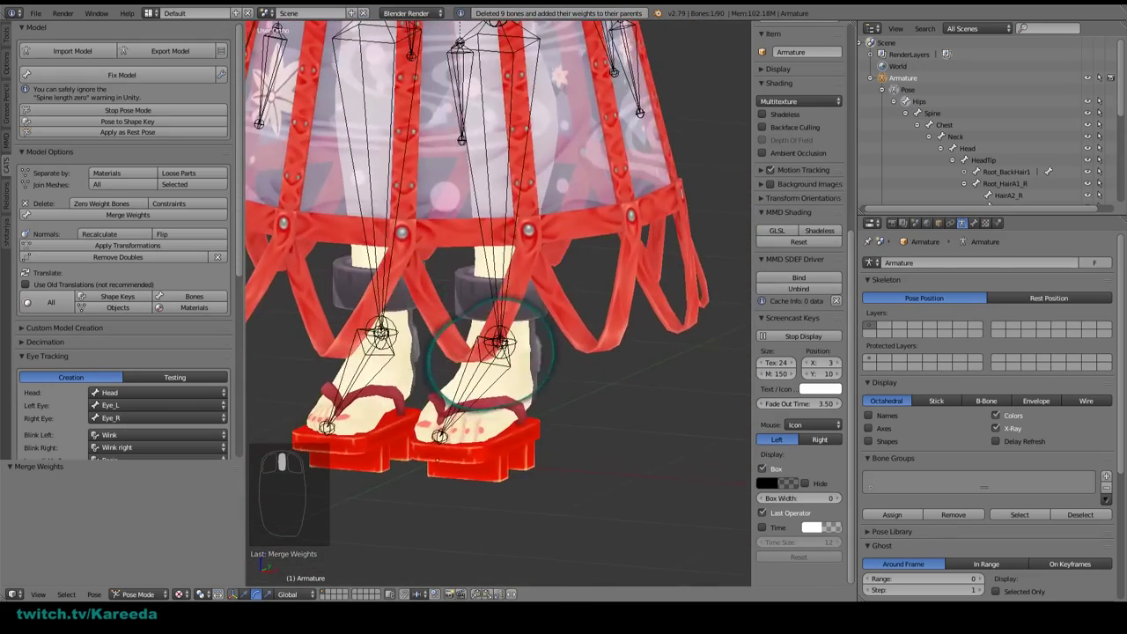
pyautogui.scroll(-3, 490, 351)
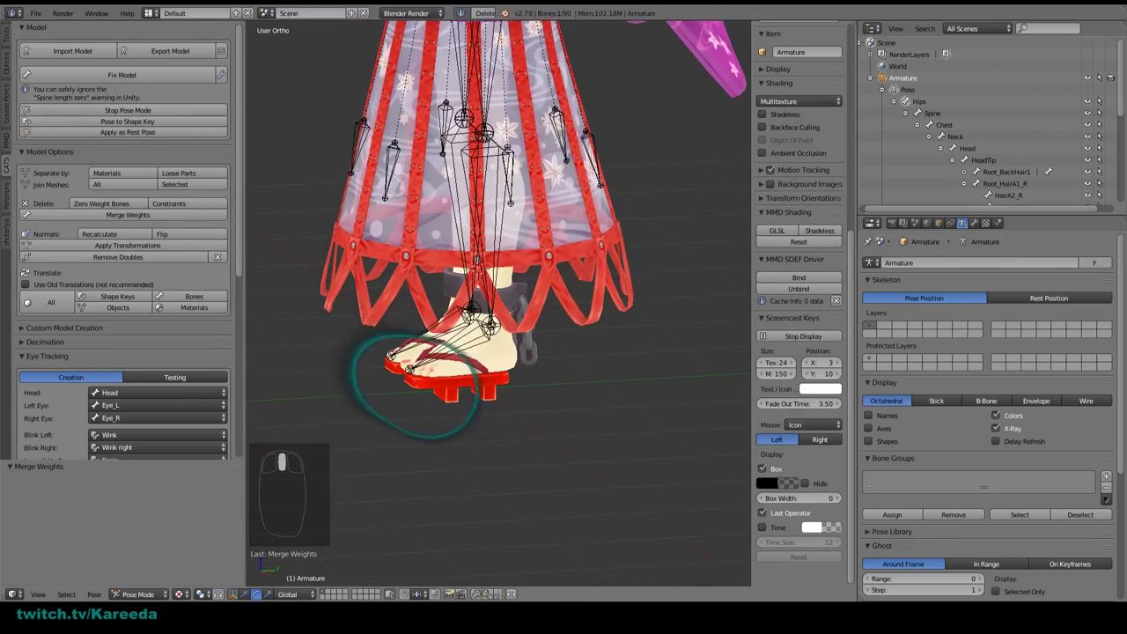
pyautogui.moveTo(459, 403); pyautogui.dragTo(526, 159, button='middle')
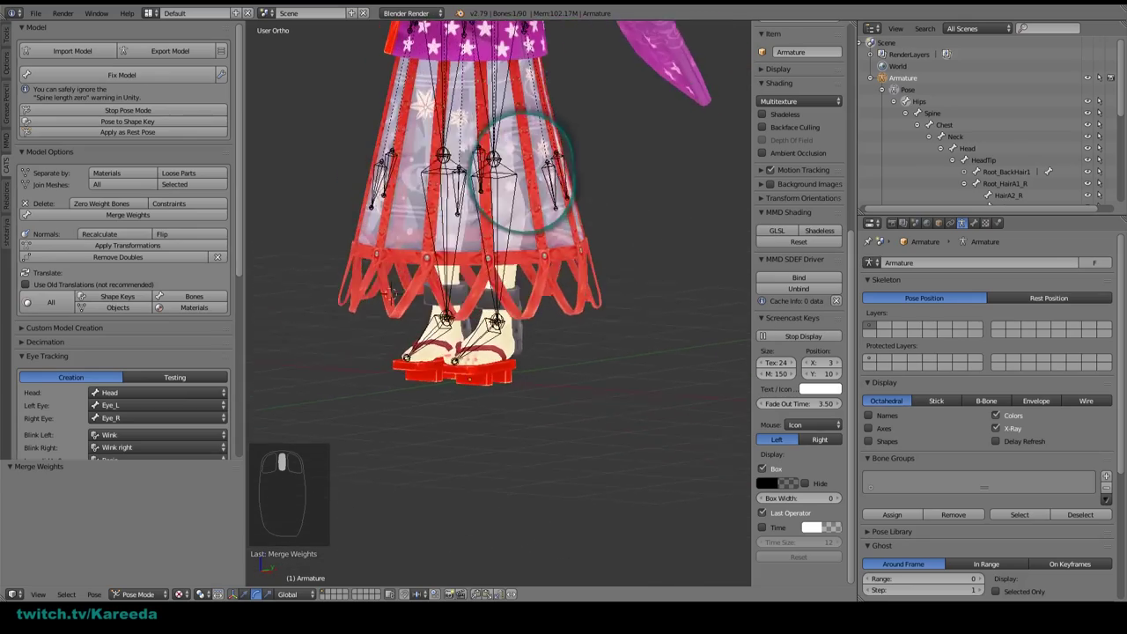
pyautogui.scroll(-1, 522, 172)
pyautogui.keyDown('shift'); pyautogui.moveTo(528, 44); pyautogui.dragTo(529, 379, button='middle'); pyautogui.keyUp('shift')
pyautogui.scroll(3, 528, 370)
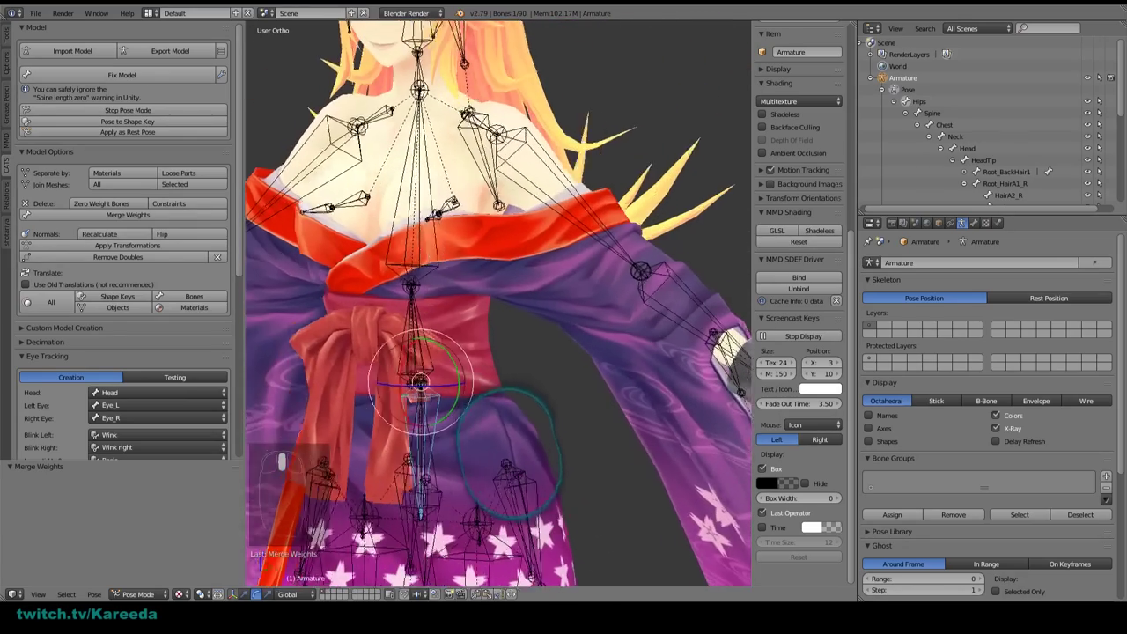
pyautogui.moveTo(506, 453); pyautogui.dragTo(481, 154, button='middle')
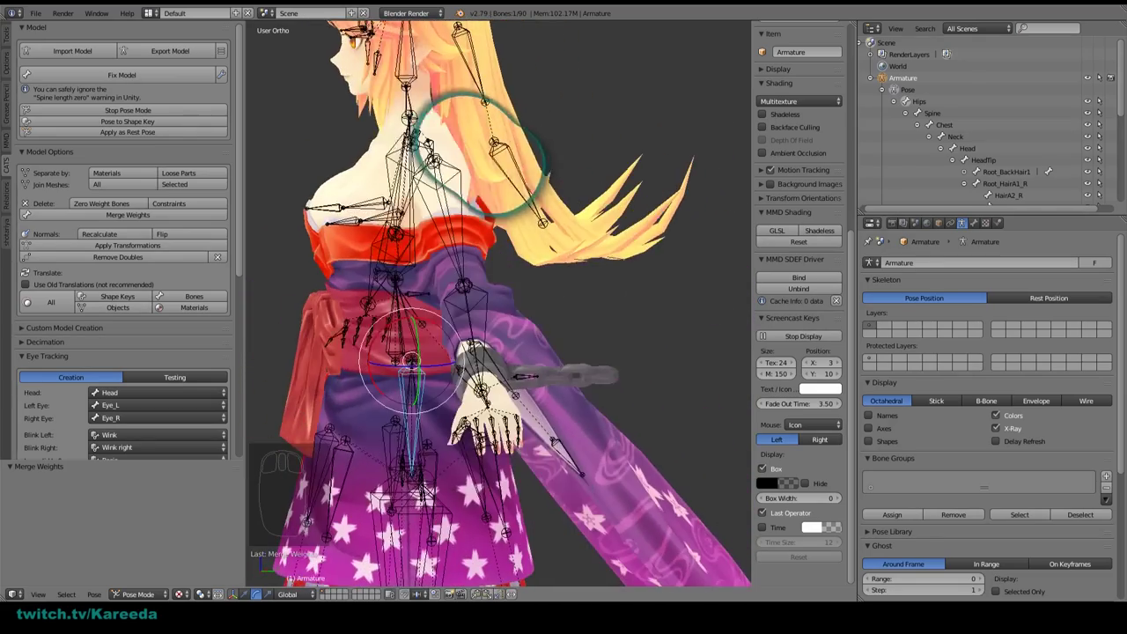
pyautogui.keyDown('shift'); pyautogui.moveTo(352, 396); pyautogui.dragTo(403, 92, button='middle'); pyautogui.keyUp('shift')
pyautogui.scroll(3, 447, 233)
pyautogui.moveTo(353, 224); pyautogui.dragTo(534, 252, button='middle')
pyautogui.scroll(-2, 514, 334)
pyautogui.keyDown('shift'); pyautogui.moveTo(475, 563); pyautogui.dragTo(461, 383, button='middle'); pyautogui.keyUp('shift')
pyautogui.scroll(-1, 467, 352)
pyautogui.moveTo(502, 255); pyautogui.dragTo(449, 286, button='middle')
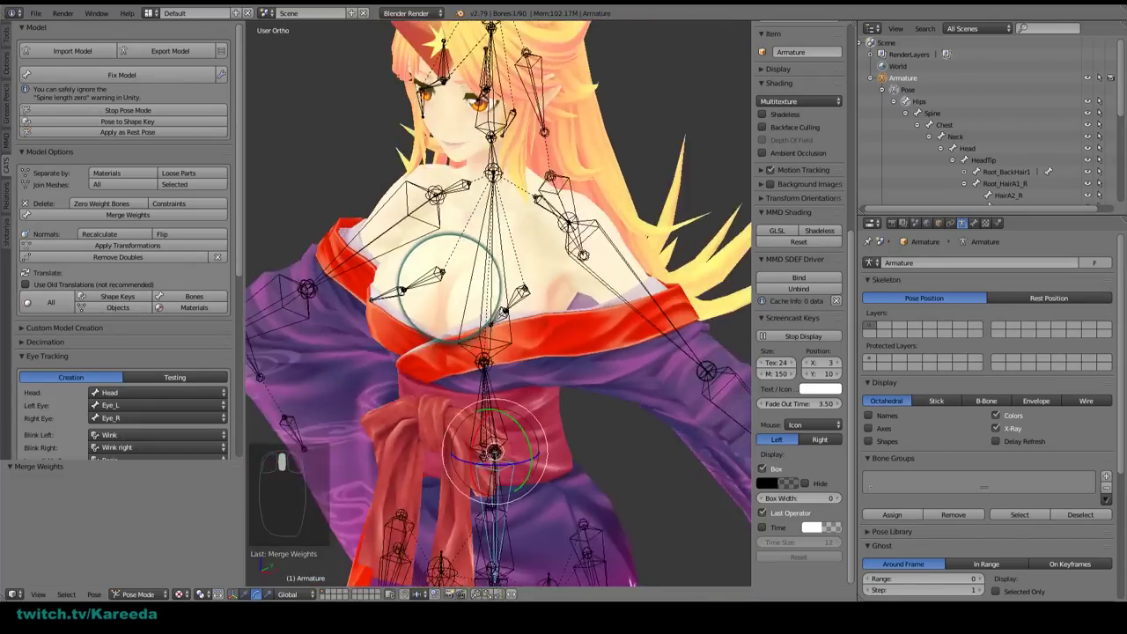
# Step: Select the outer chest bones on both sides, including Boob_L, and merge their weights into their parents
pyautogui.scroll(2, 449, 286)
pyautogui.rightClick(356, 286)
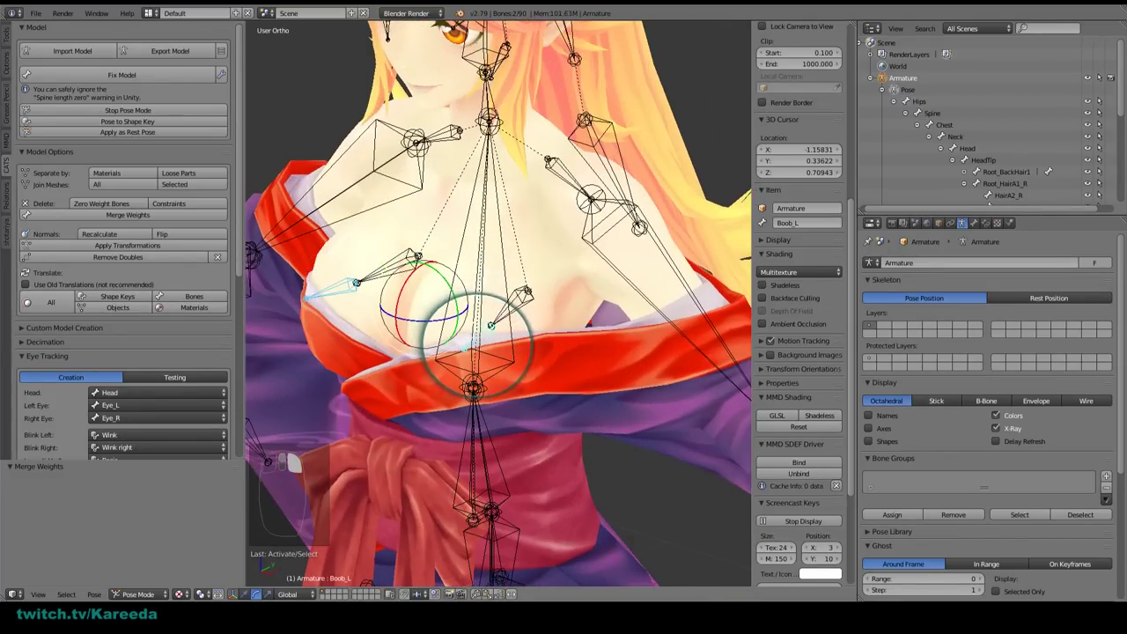
pyautogui.moveTo(475, 343); pyautogui.dragTo(383, 294, button='middle')
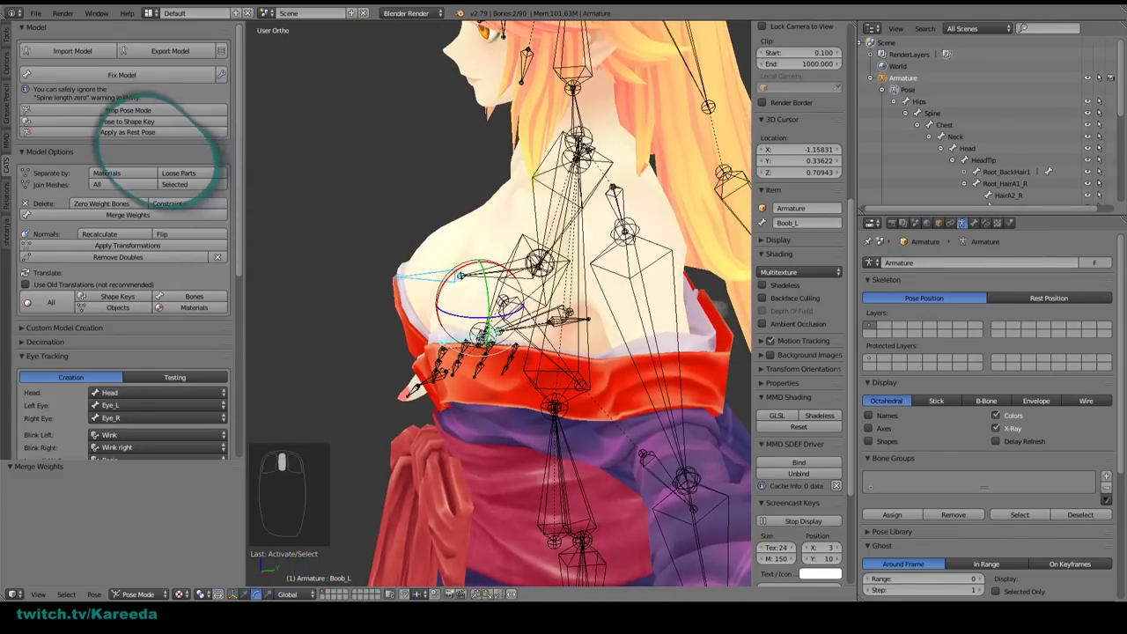
pyautogui.scroll(2, 382, 294)
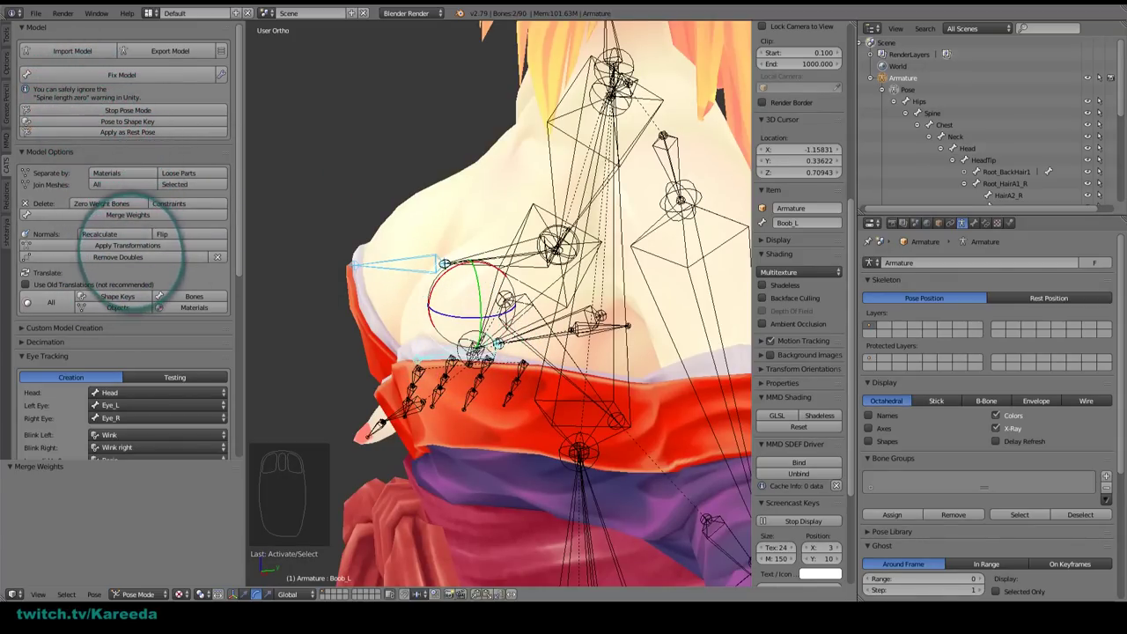
pyautogui.click(127, 214)
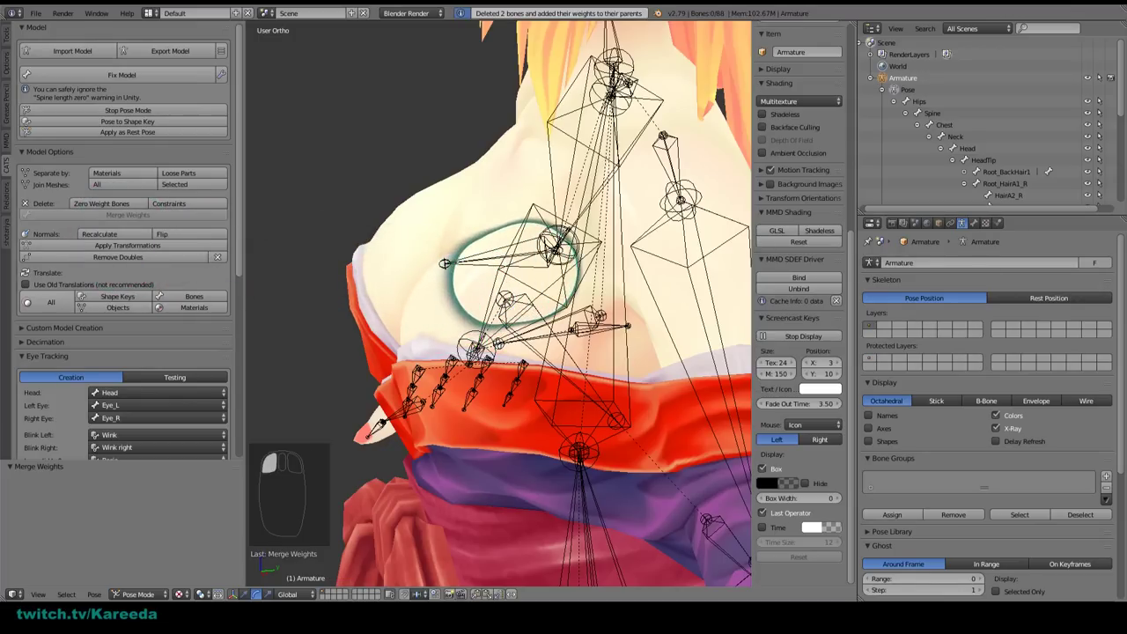
# Step: In edit mode, select the left and right breast bones and move them -0.286 along Y and -0.033 along Z
pyautogui.press('Tab')
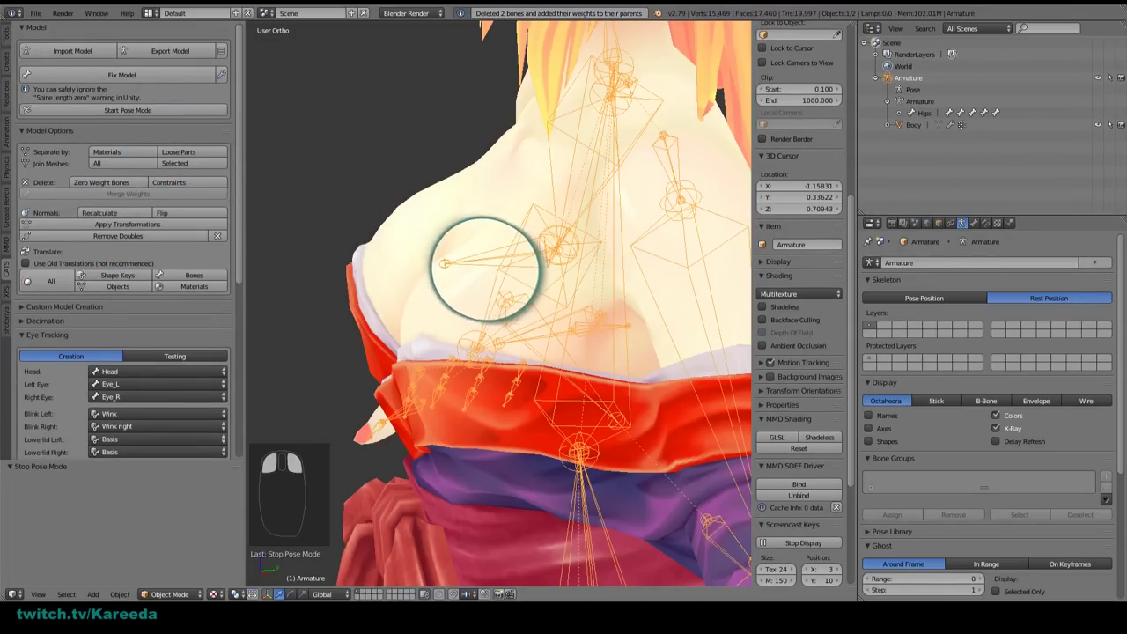
pyautogui.rightClick(491, 264)
pyautogui.moveTo(523, 304); pyautogui.dragTo(500, 299, button='middle')
pyautogui.keyDown('shift'); pyautogui.rightClick(473, 327); pyautogui.keyUp('shift')
pyautogui.moveTo(547, 297); pyautogui.dragTo(421, 298)
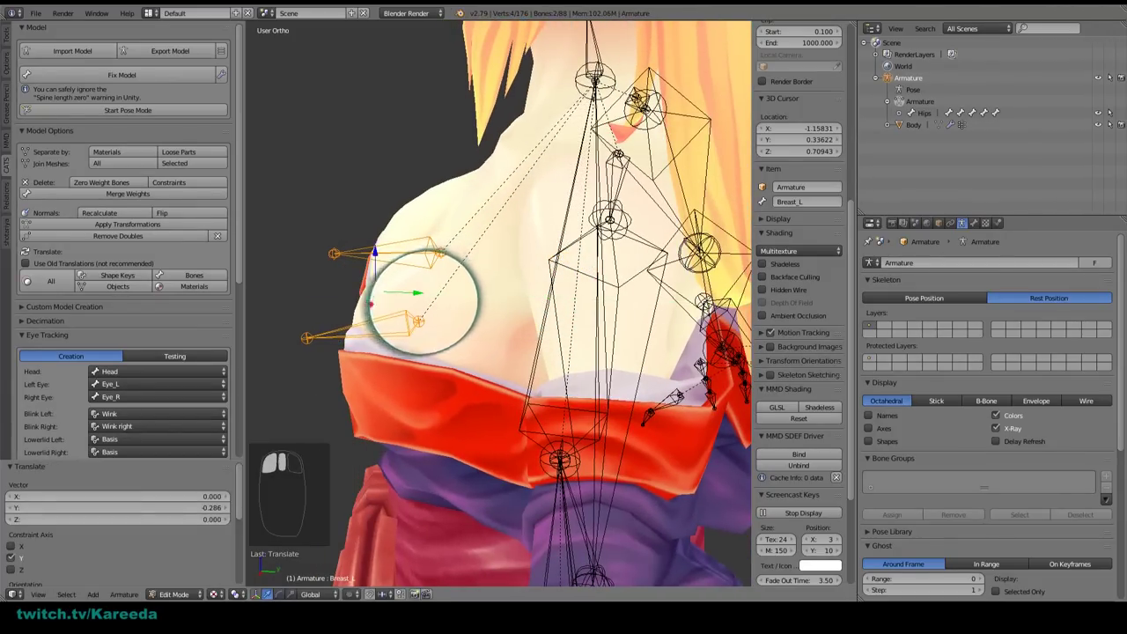
pyautogui.moveTo(422, 301); pyautogui.dragTo(419, 288, button='middle')
pyautogui.moveTo(388, 236); pyautogui.dragTo(428, 257)
pyautogui.moveTo(427, 257); pyautogui.dragTo(397, 272, button='middle')
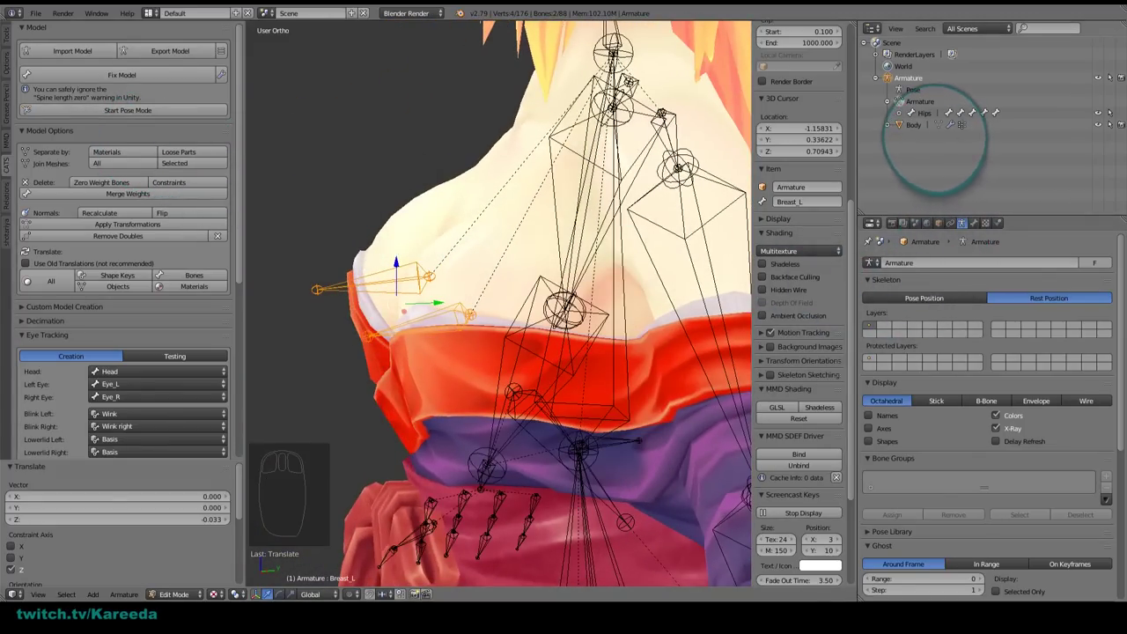
# Step: Put the Body mesh into weight paint mode and make Breast_L the active vertex group
pyautogui.click(914, 124)
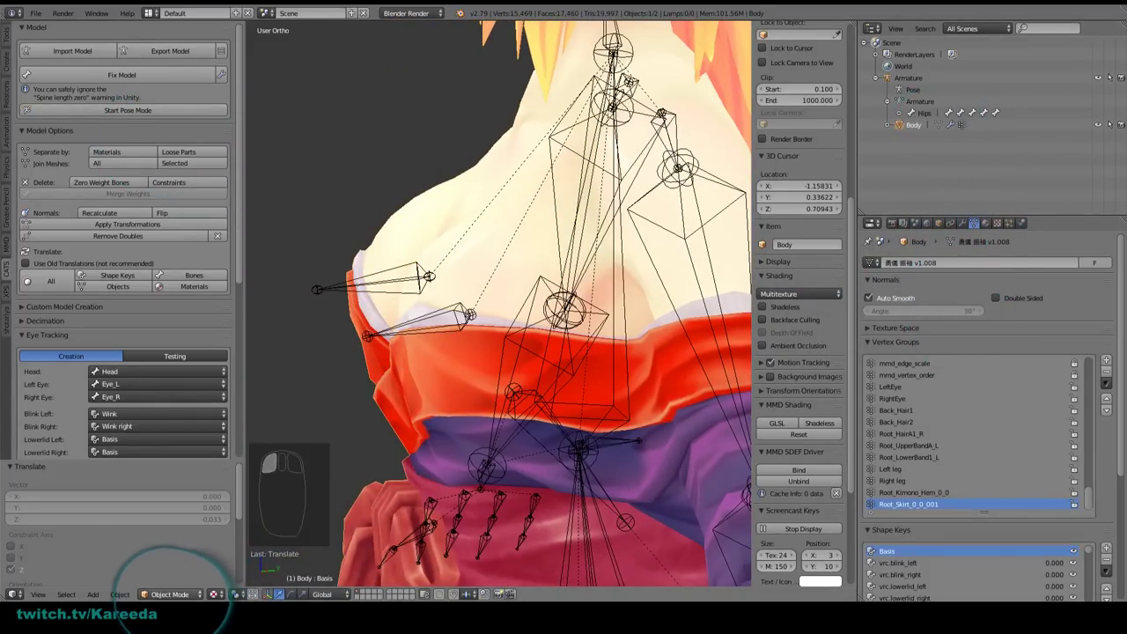
pyautogui.click(163, 594)
pyautogui.click(173, 528)
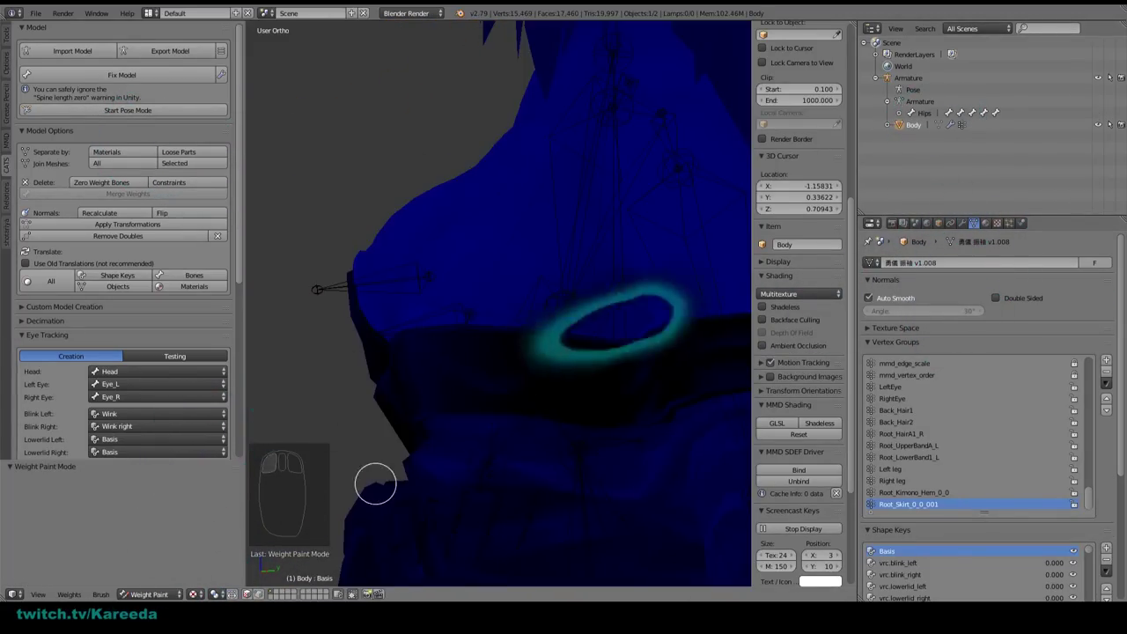
pyautogui.moveTo(604, 322); pyautogui.dragTo(584, 297, button='middle')
pyautogui.scroll(5, 920, 432)
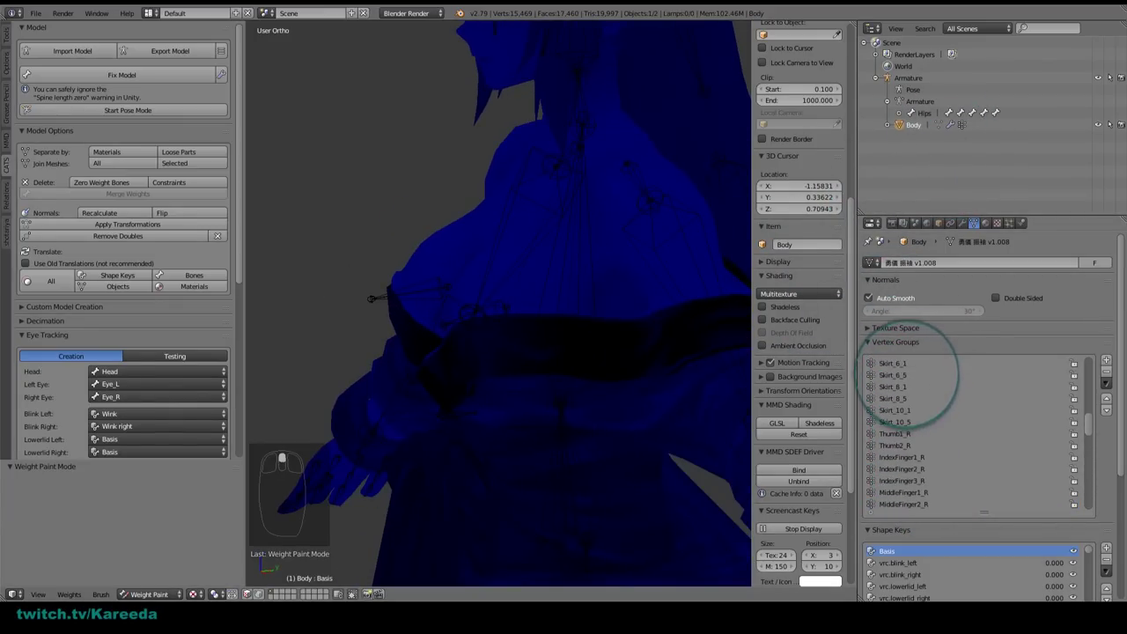
pyautogui.scroll(4, 902, 377)
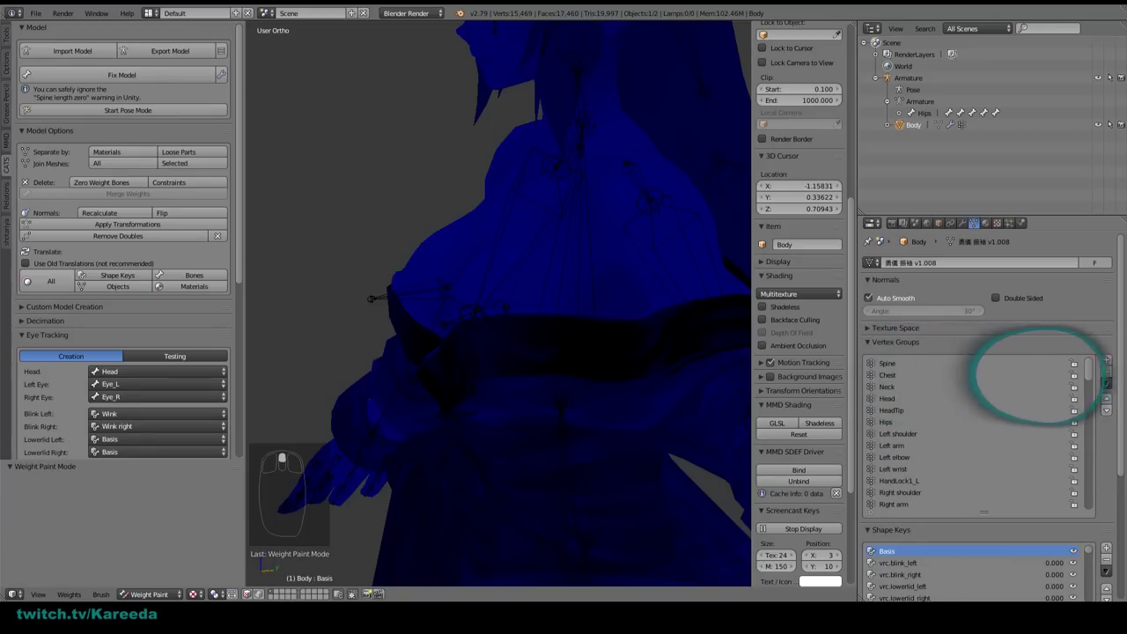
pyautogui.scroll(-5, 914, 480)
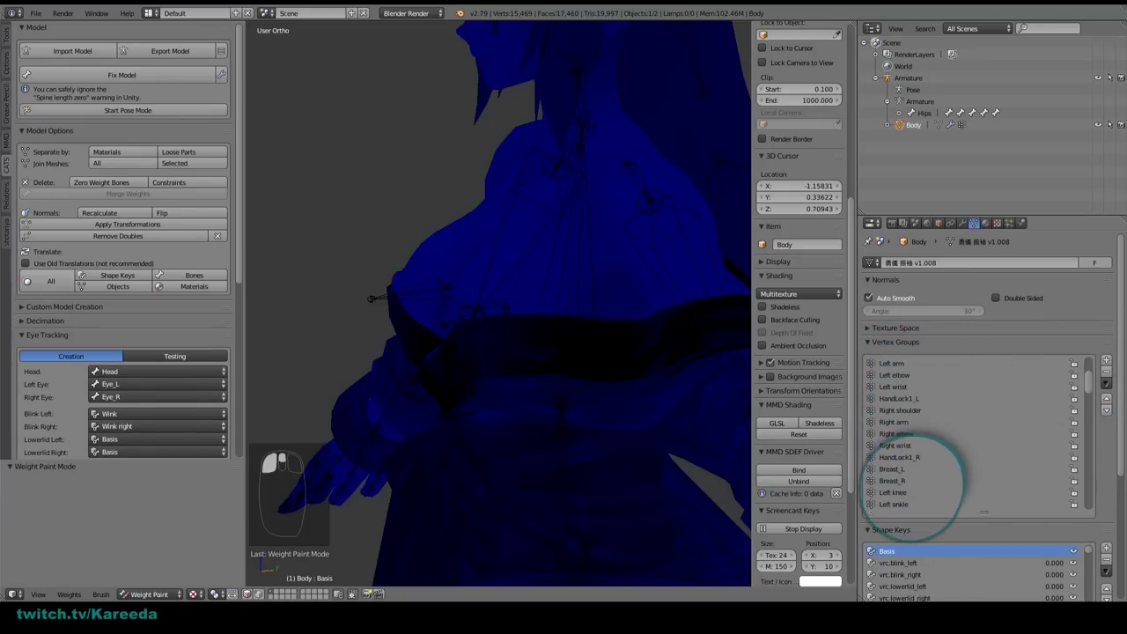
pyautogui.click(897, 423)
# Step: Apply Levels to the Breast_L vertex group with an offset of 0.070 and a gain of 0.560
pyautogui.moveTo(519, 339); pyautogui.dragTo(583, 310, button='middle')
pyautogui.moveTo(521, 352); pyautogui.dragTo(588, 286, button='middle')
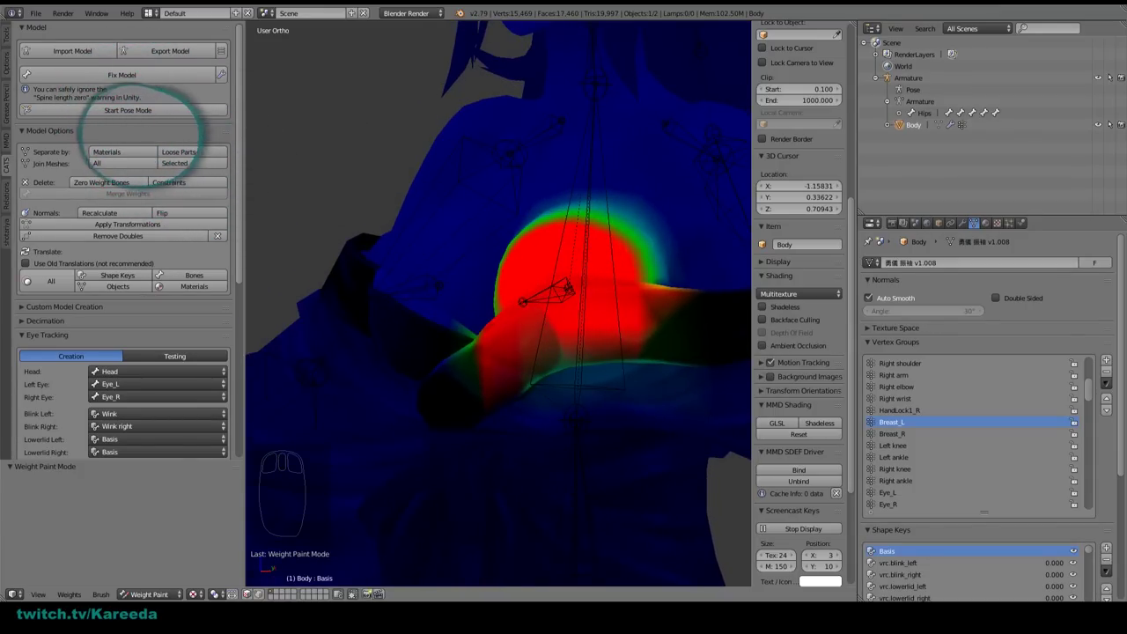
pyautogui.moveTo(414, 230); pyautogui.dragTo(302, 189, button='middle')
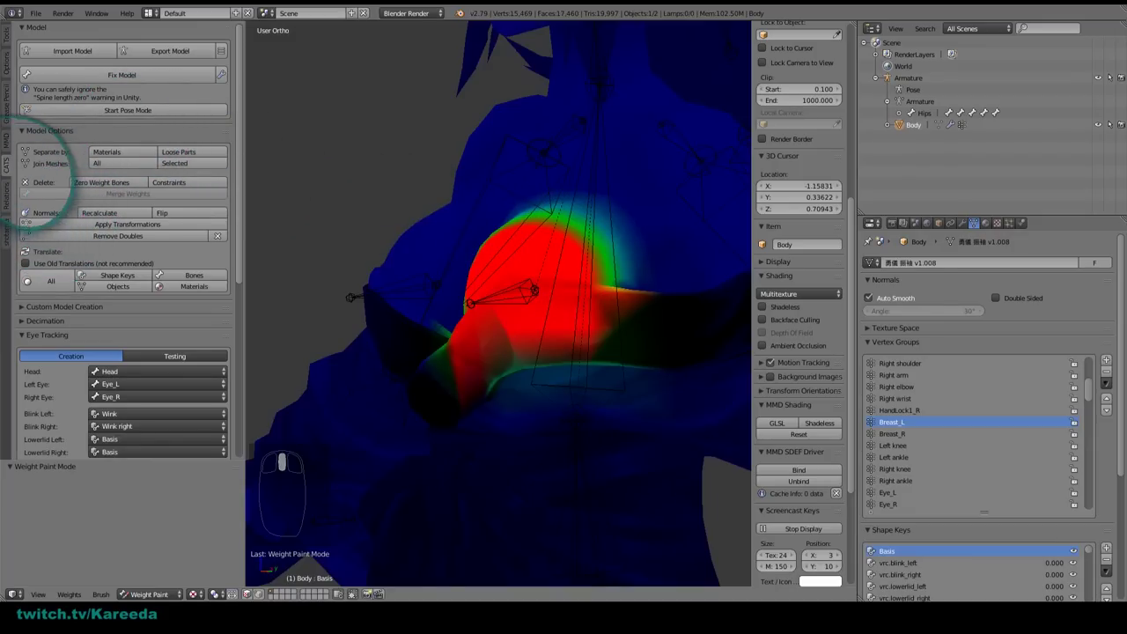
pyautogui.click(7, 35)
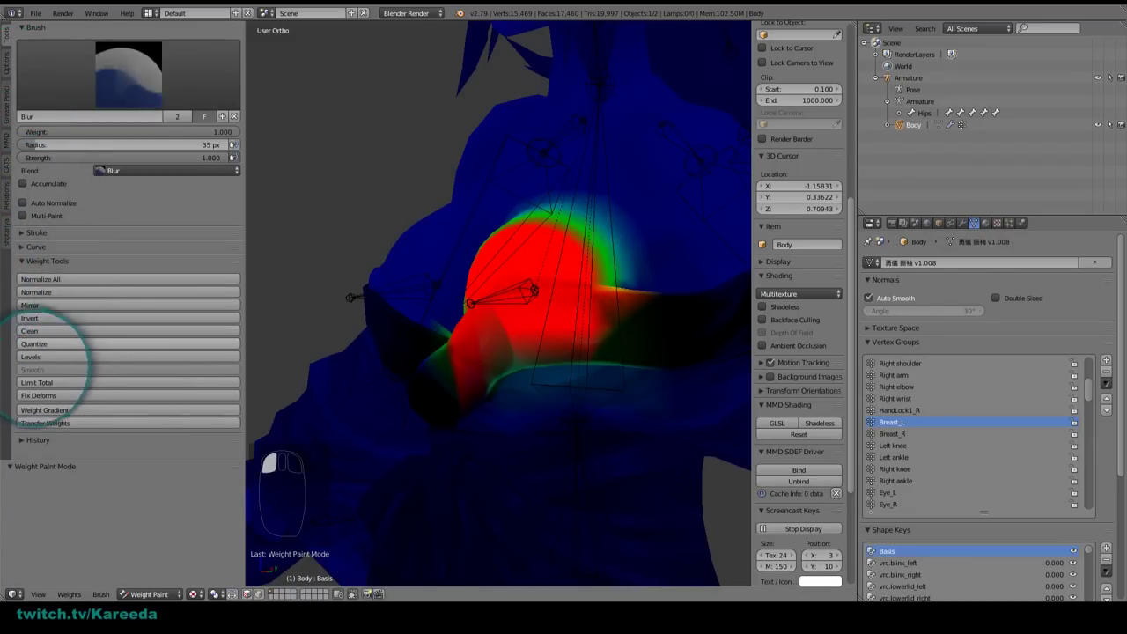
pyautogui.click(40, 356)
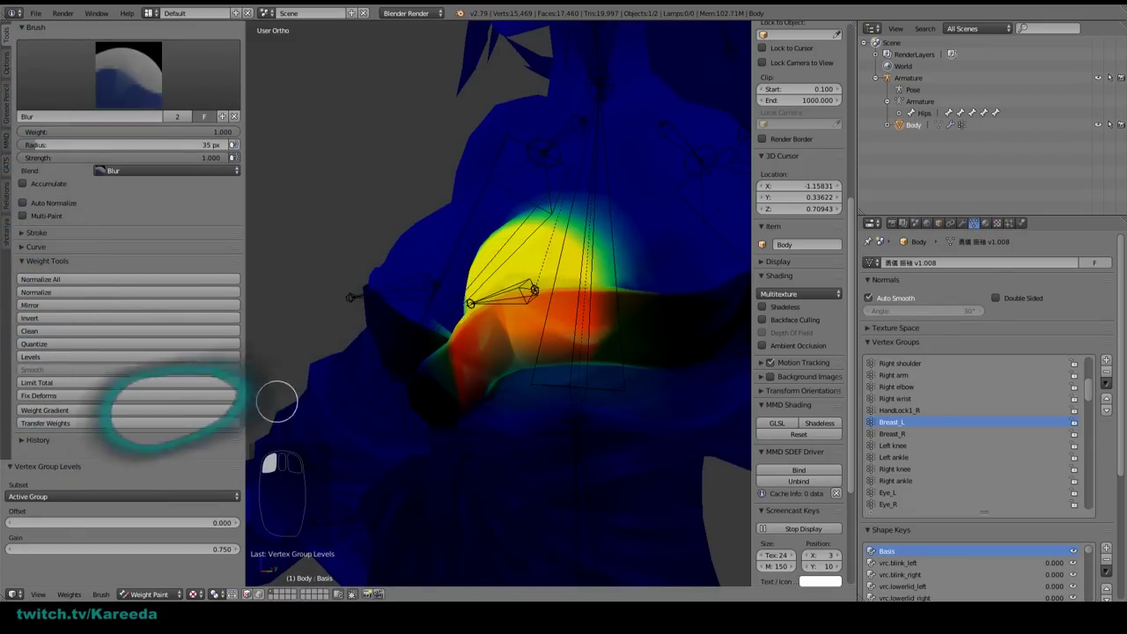
pyautogui.moveTo(194, 548)
pyautogui.mouseDown()
pyautogui.moveTo(215, 523)
pyautogui.moveTo(201, 523)
pyautogui.moveTo(185, 549)
pyautogui.mouseUp()
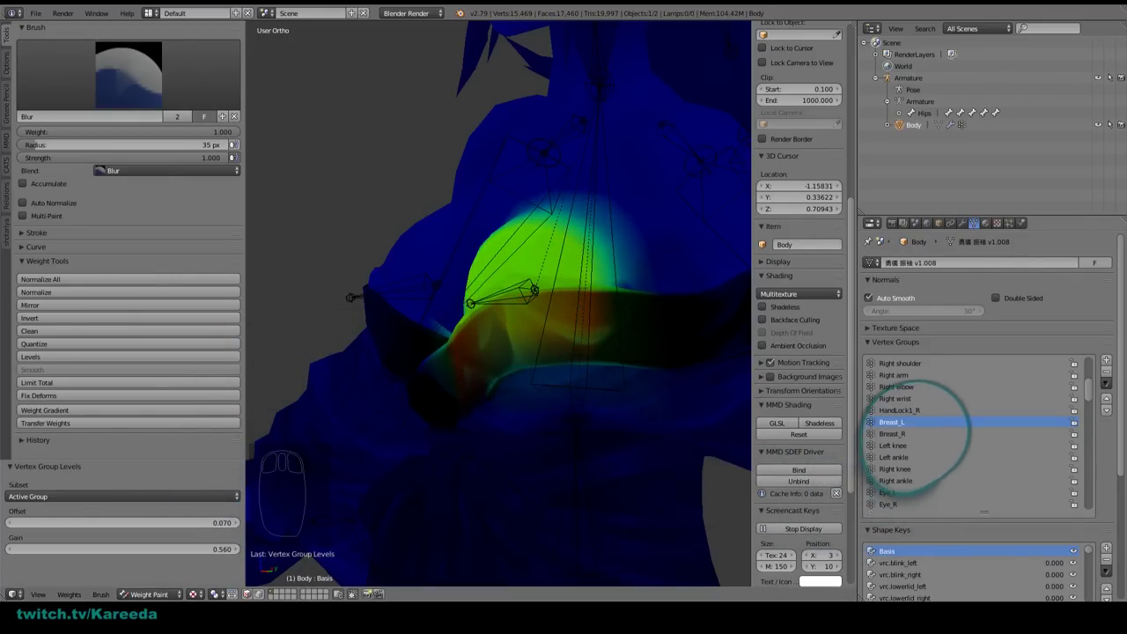
# Step: Apply Levels to the Breast_R vertex group with an offset of 0.070 and a gain of 0.560
pyautogui.click(892, 433)
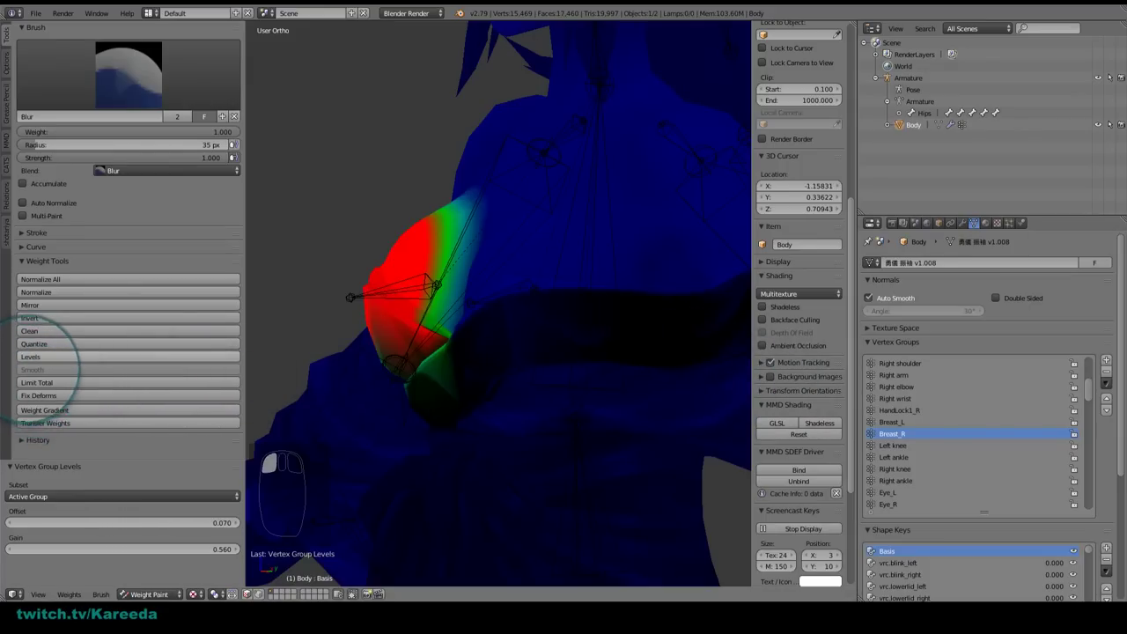
pyautogui.moveTo(327, 302); pyautogui.dragTo(62, 138, button='middle')
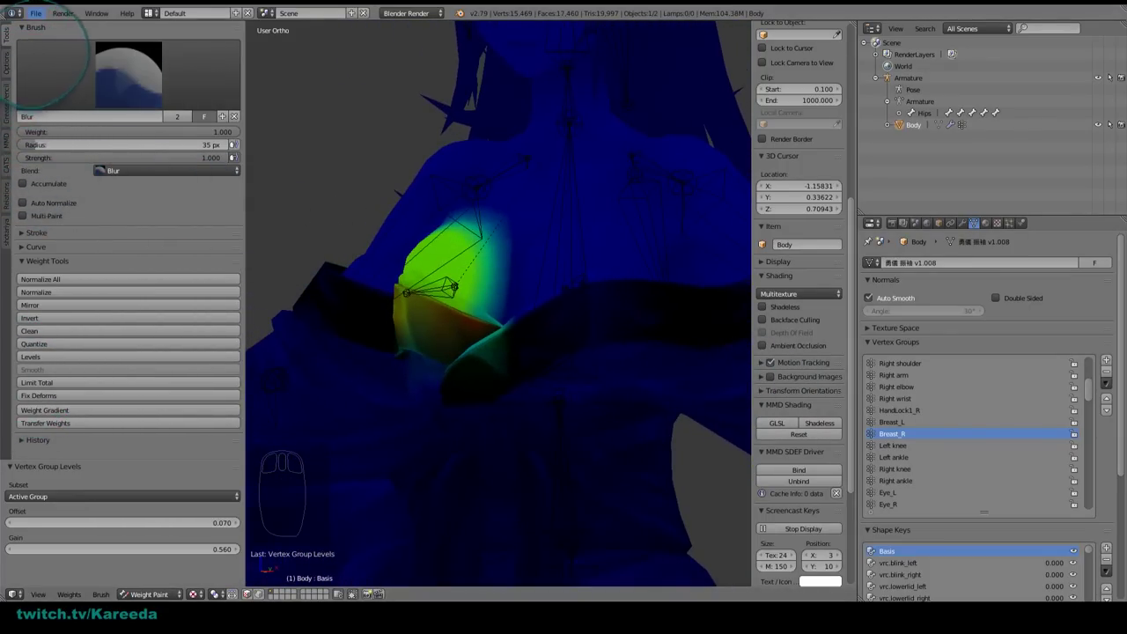
pyautogui.click(115, 77)
pyautogui.click(91, 145)
pyautogui.scroll(-5, 476, 322)
pyautogui.moveTo(514, 335)
pyautogui.mouseDown(button='middle')
pyautogui.moveTo(582, 344)
pyautogui.moveTo(613, 388)
pyautogui.mouseUp(button='middle')
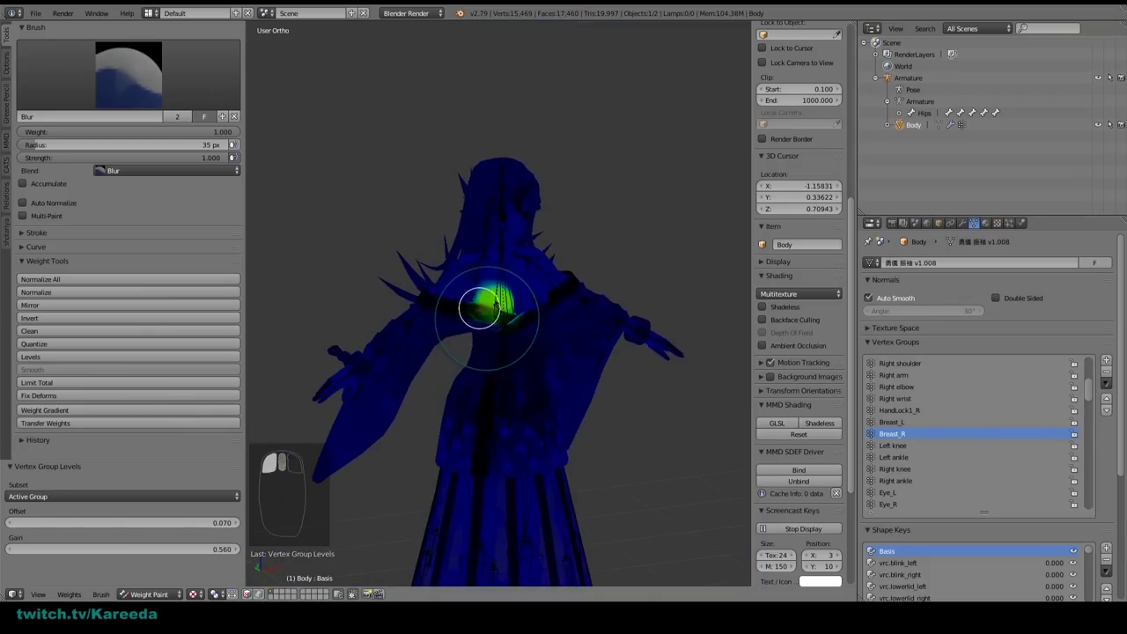
pyautogui.hotkey('ctrl', 'z')
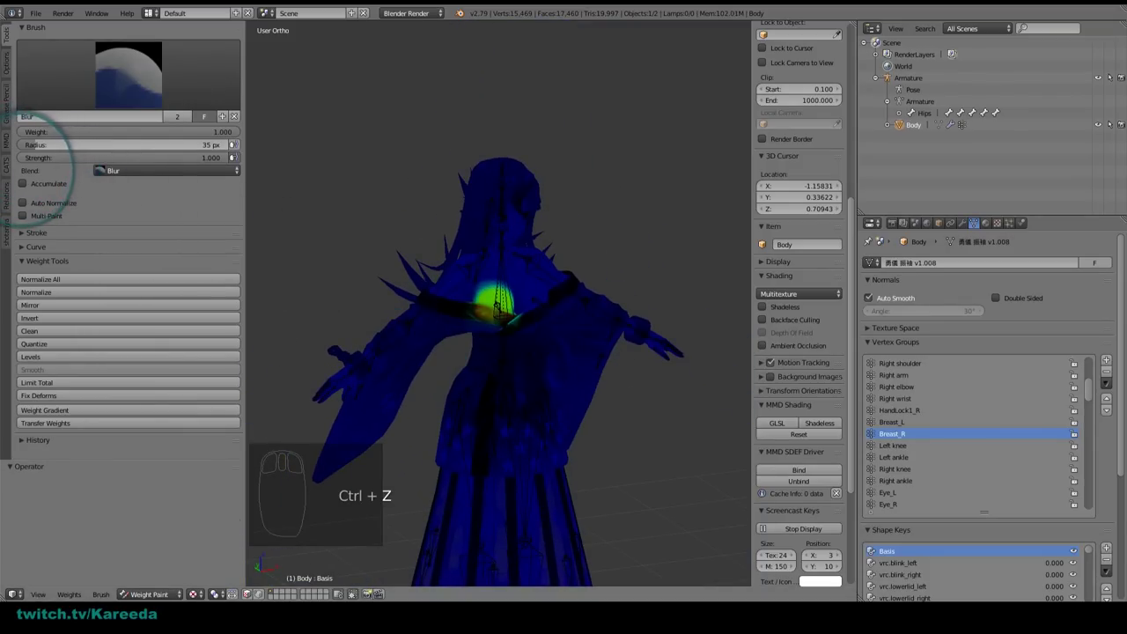
# Step: Enable X Mirror for weight painting and blur the Breast_R weights on the chest
pyautogui.click(6, 62)
pyautogui.click(34, 200)
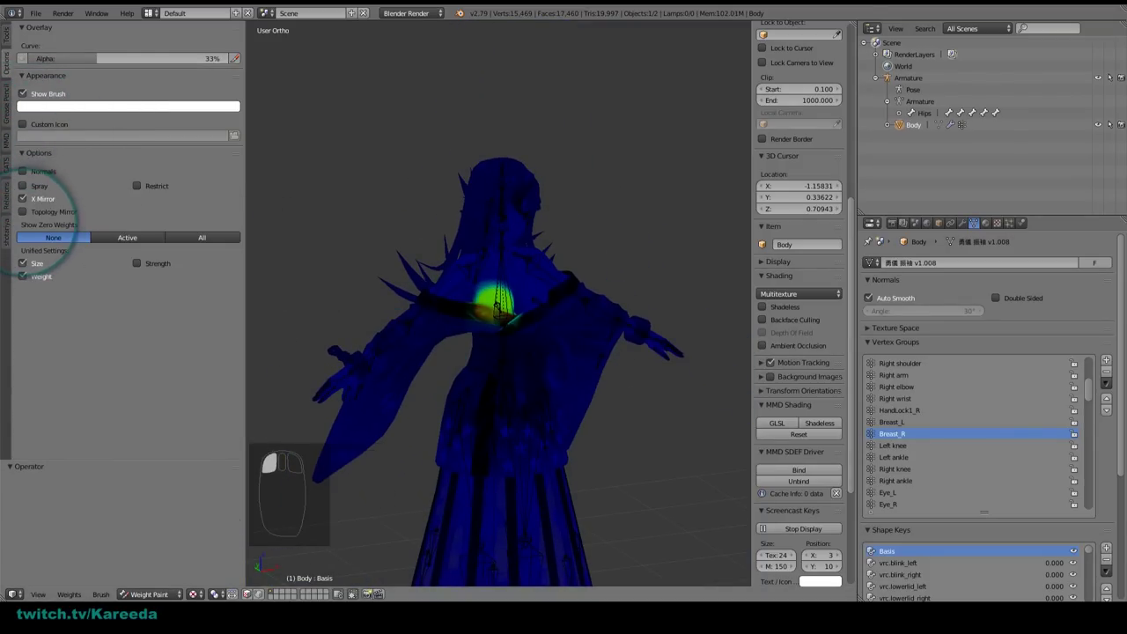
pyautogui.scroll(1, 446, 320)
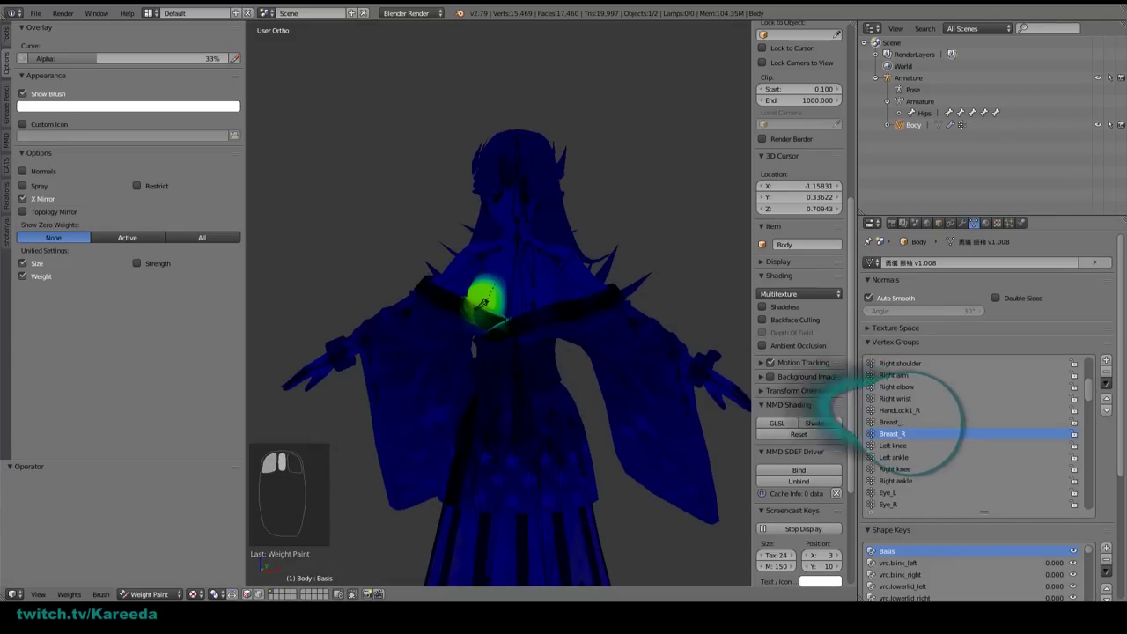
# Step: Compare the two breast weight groups and clean both Breast_L and Breast_R with a limit of 0.050
pyautogui.click(891, 421)
pyautogui.scroll(2, 646, 378)
pyautogui.click(892, 433)
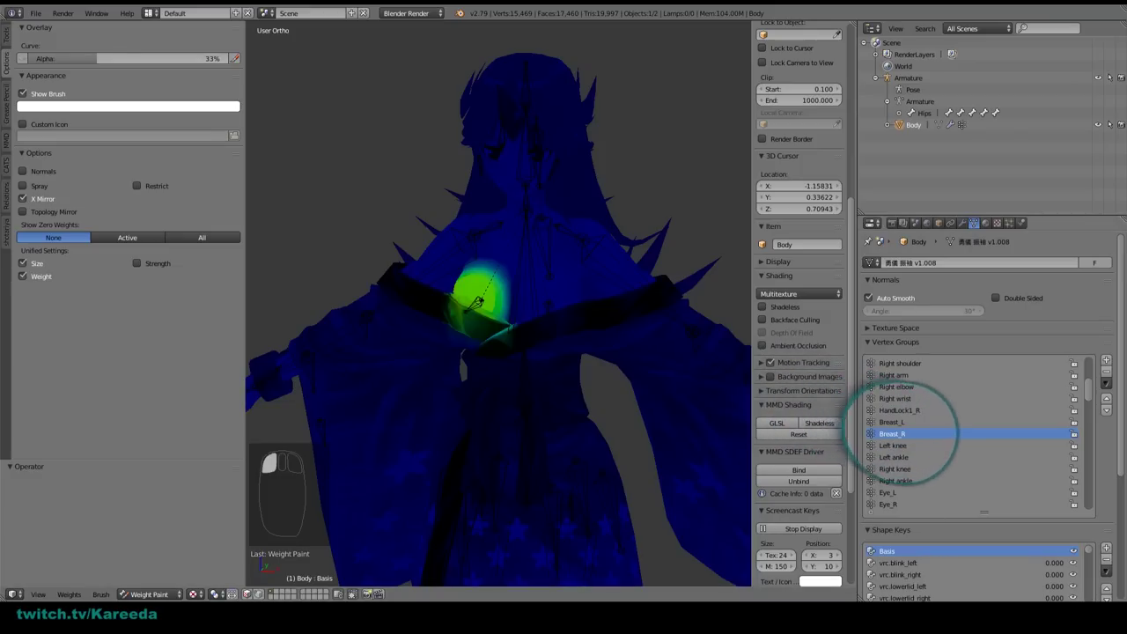
pyautogui.click(891, 422)
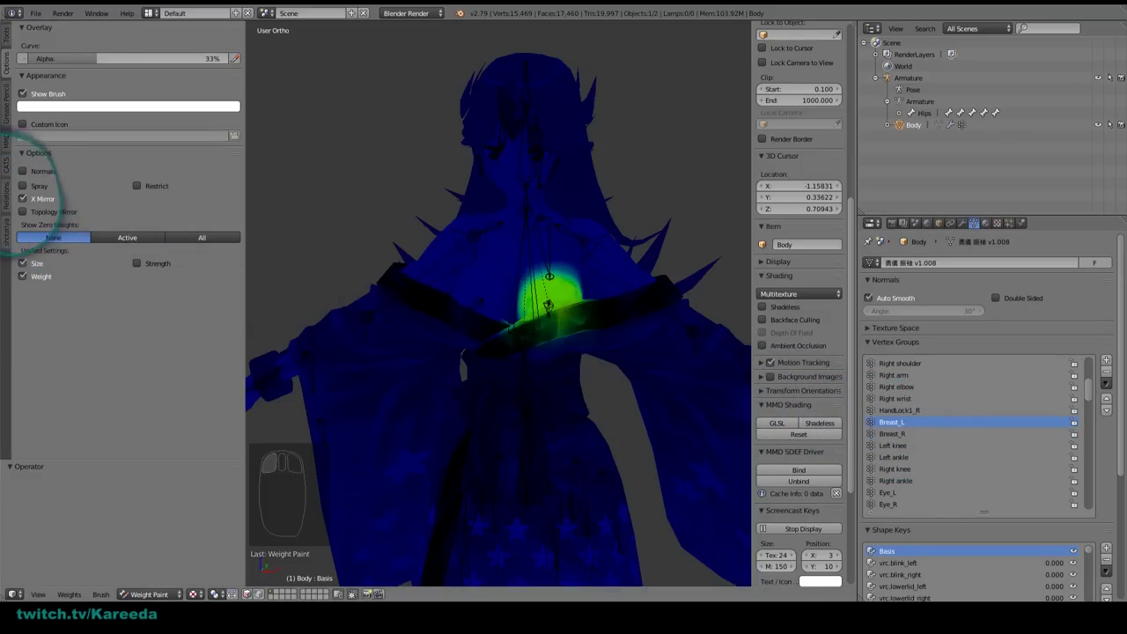
pyautogui.click(6, 35)
pyautogui.click(53, 332)
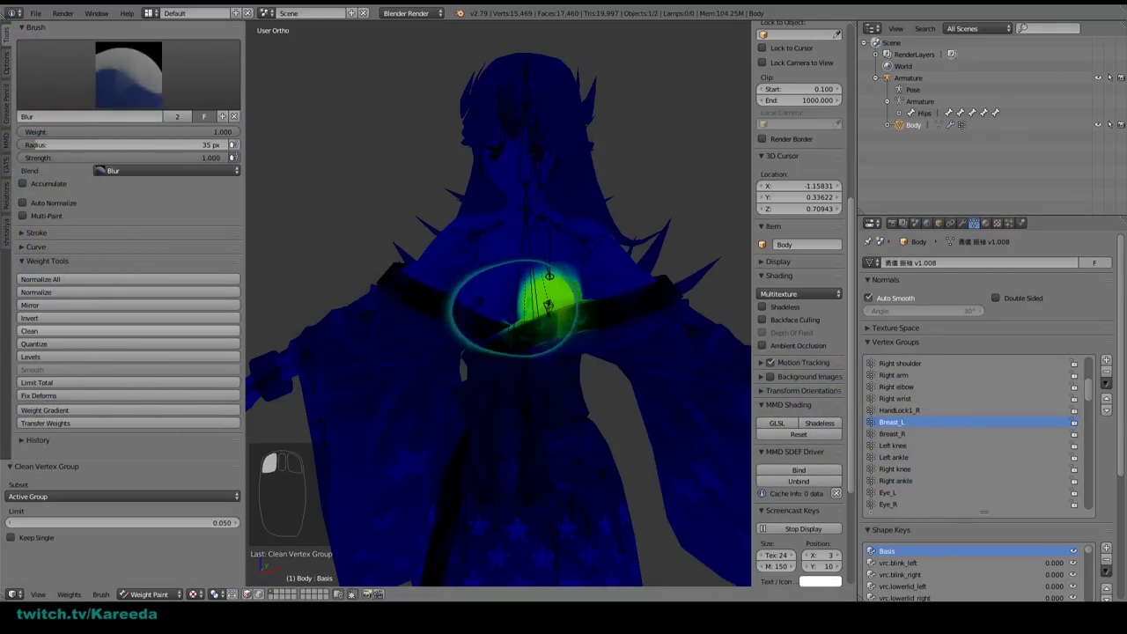
pyautogui.click(892, 434)
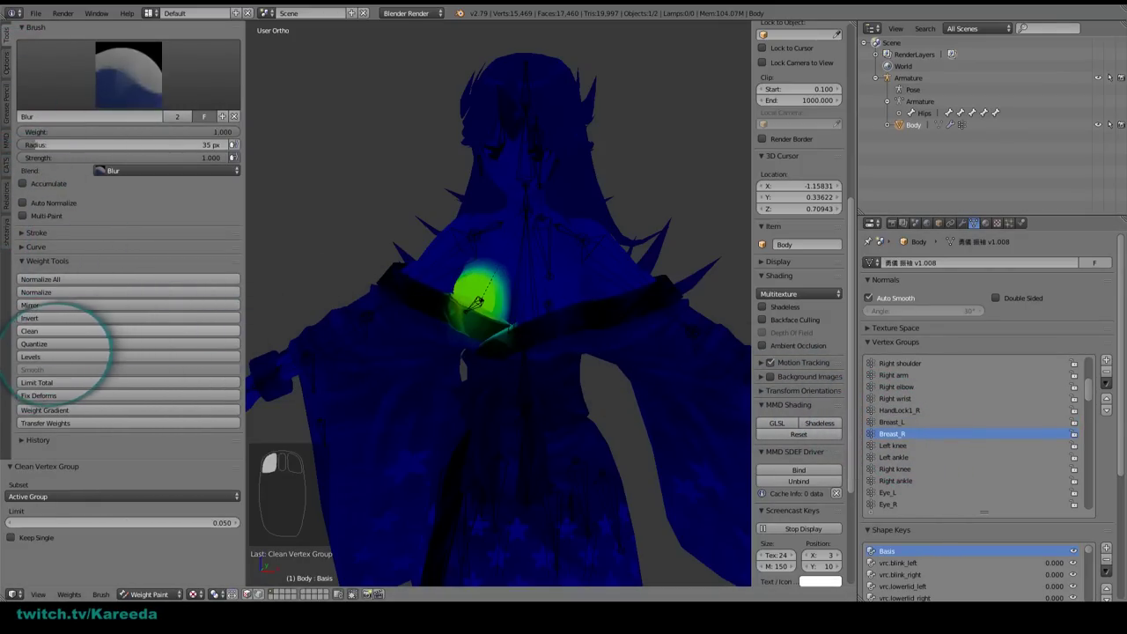
pyautogui.moveTo(463, 234); pyautogui.dragTo(493, 214, button='middle')
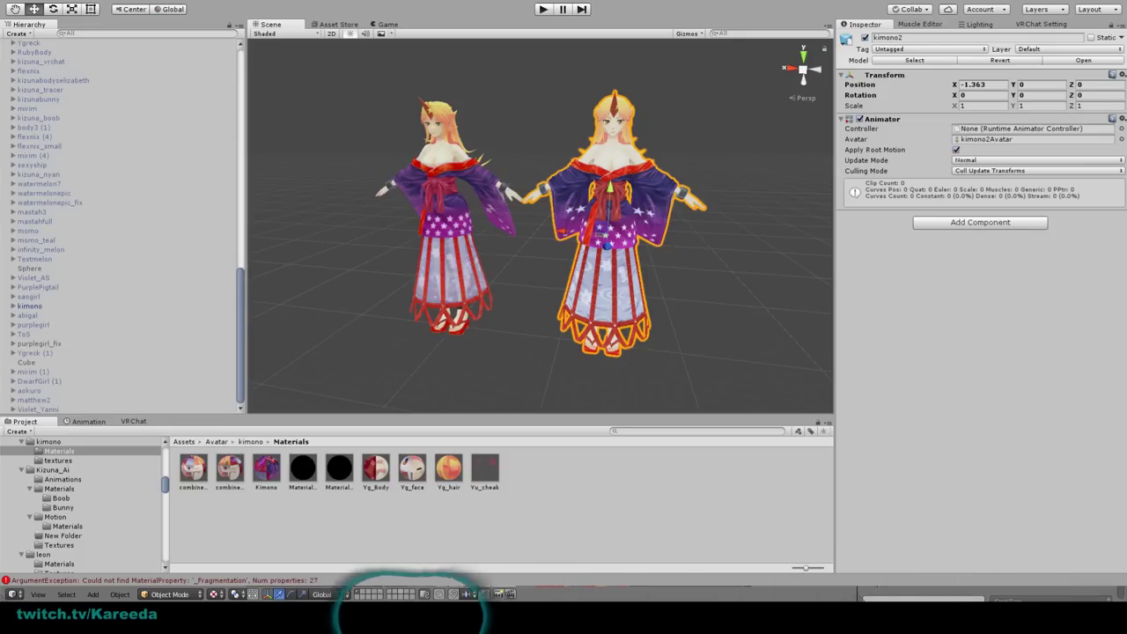
# Step: Switch to Unity and examine the Dynamic Bone setup on the existing kimono avatar
pyautogui.scroll(2, 592, 275)
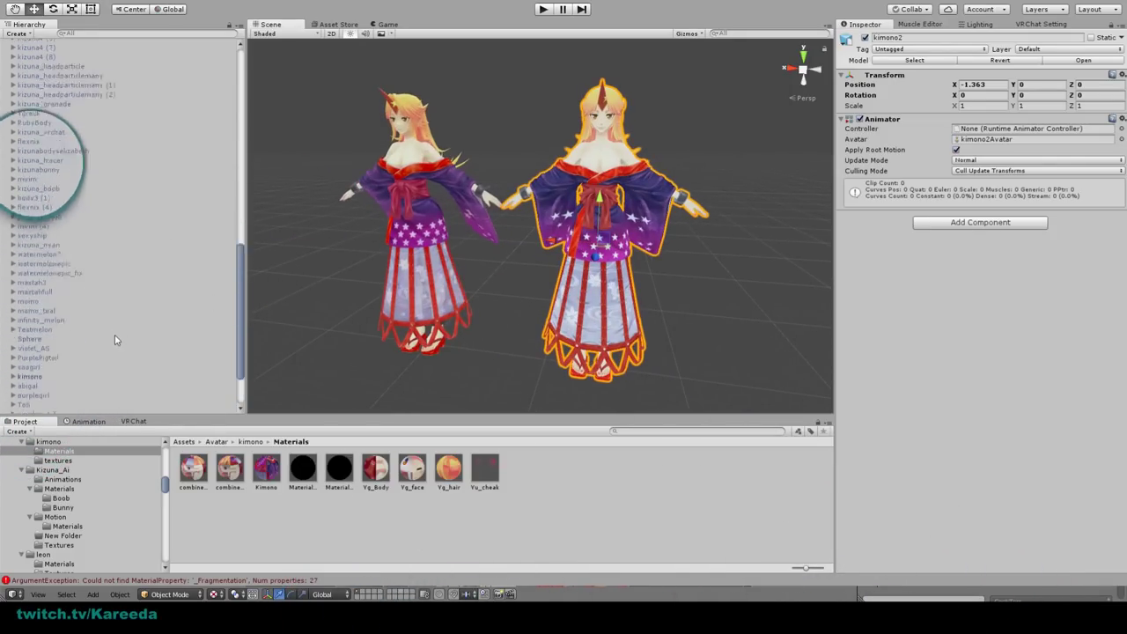
pyautogui.doubleClick(111, 305)
pyautogui.moveTo(403, 260); pyautogui.dragTo(365, 352, button='right')
pyautogui.scroll(3, 365, 352)
pyautogui.moveTo(439, 251); pyautogui.dragTo(418, 202, button='right')
pyautogui.scroll(-3, 465, 221)
pyautogui.scroll(-2, 494, 220)
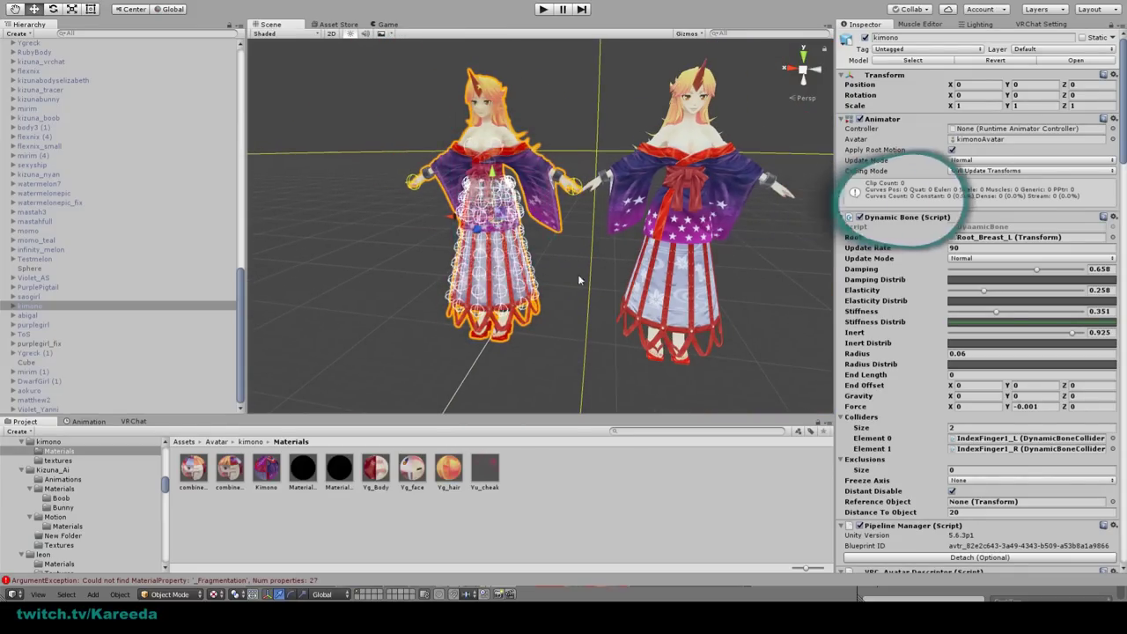
# Step: Select the kimono2 avatar and add a Dynamic Bone component to it
pyautogui.click(677, 142)
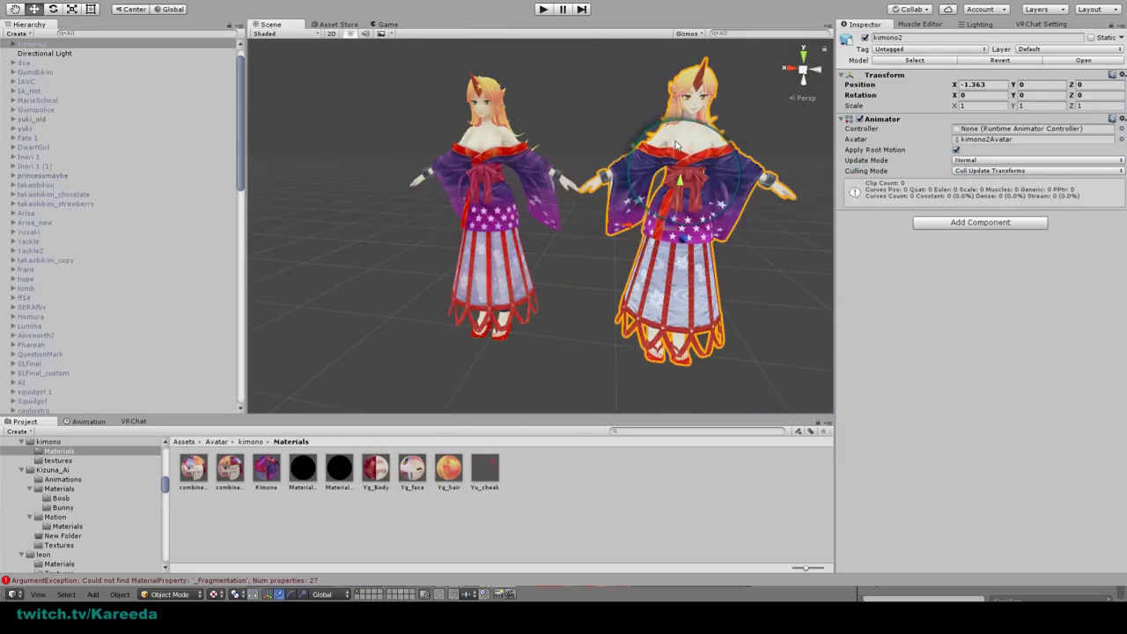
pyautogui.moveTo(676, 144); pyautogui.dragTo(559, 143, button='middle')
pyautogui.scroll(-10, 172, 300)
pyautogui.scroll(-5, 176, 335)
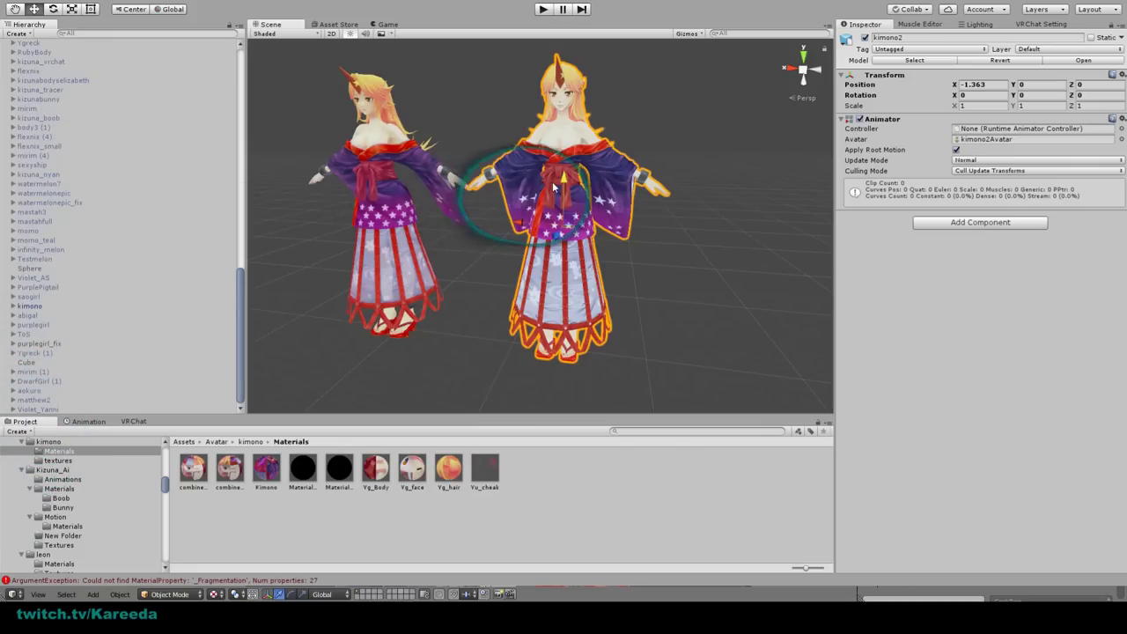
pyautogui.click(982, 228)
pyautogui.click(954, 275)
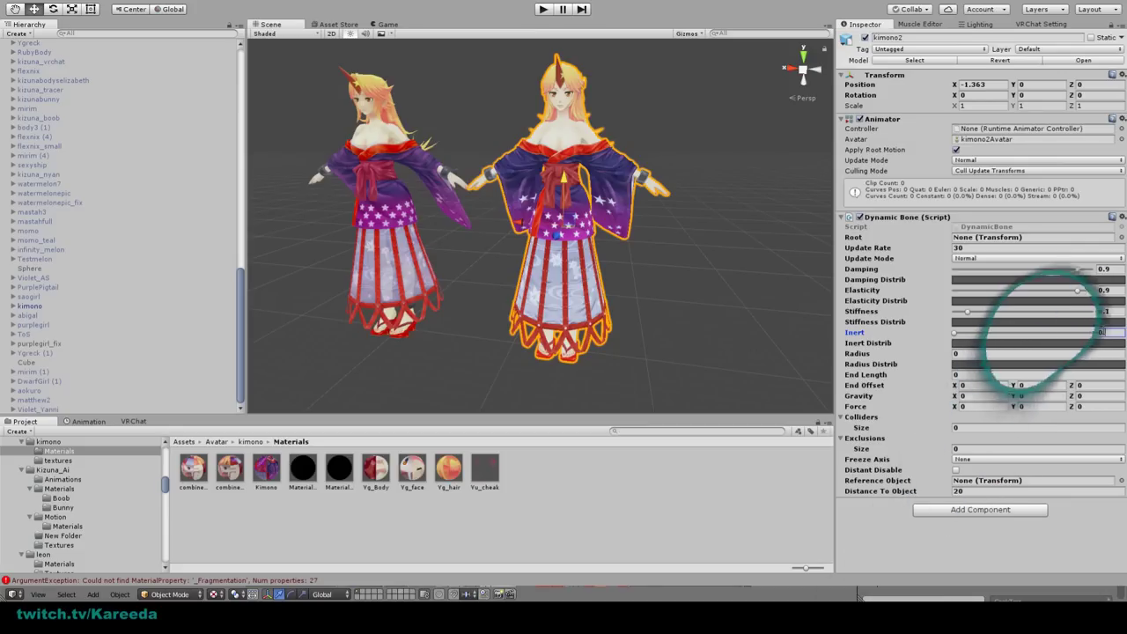
# Step: Set the Dynamic Bone's update rate to 30, damping, stiffness and inert to 0.9, and elasticity to 0.1
pyautogui.write('9')
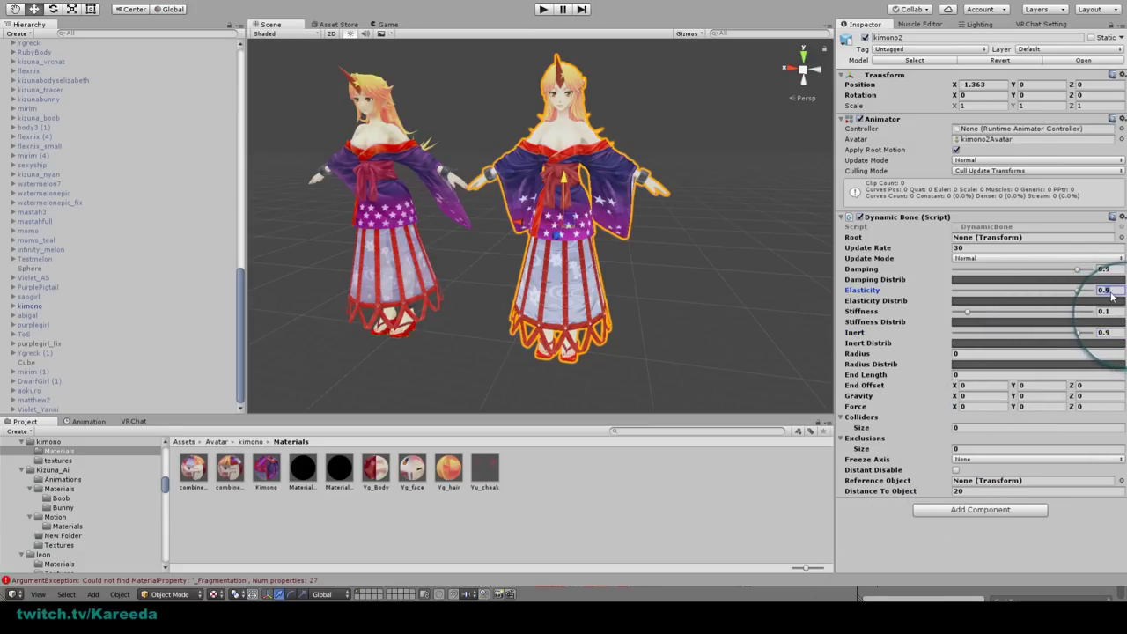
pyautogui.write('0.1')
pyautogui.write('0.9')
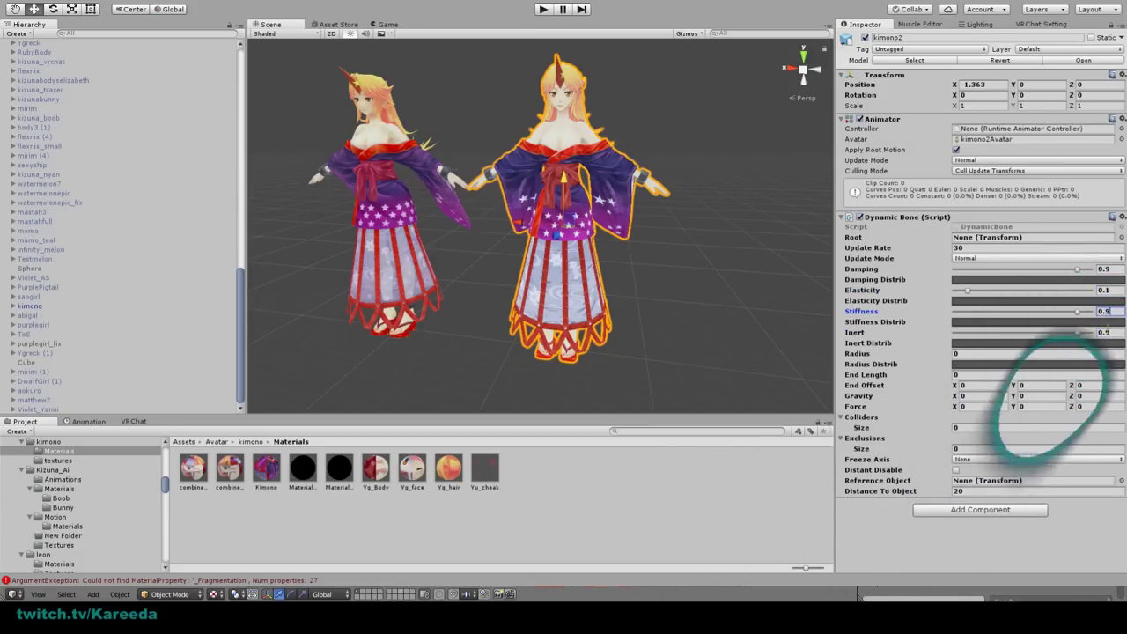
# Step: Expand kimono2's armature down to the head bones and assign HeadTip as the Dynamic Bone's root
pyautogui.scroll(5, 755, 314)
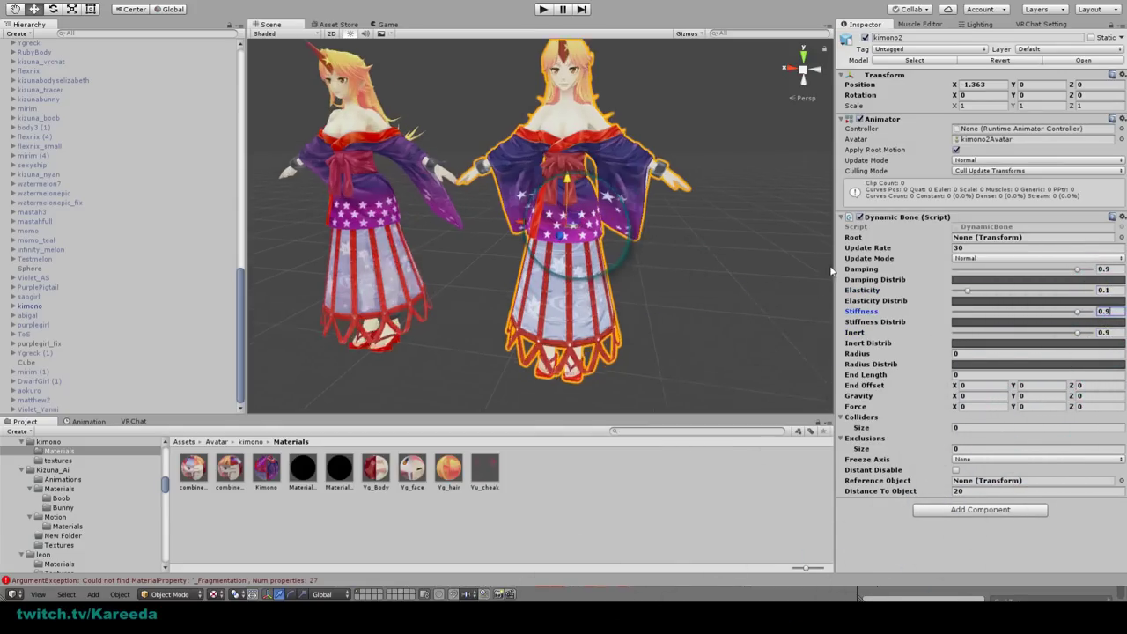
pyautogui.moveTo(766, 264); pyautogui.dragTo(721, 311, button='middle')
pyautogui.scroll(3, 720, 311)
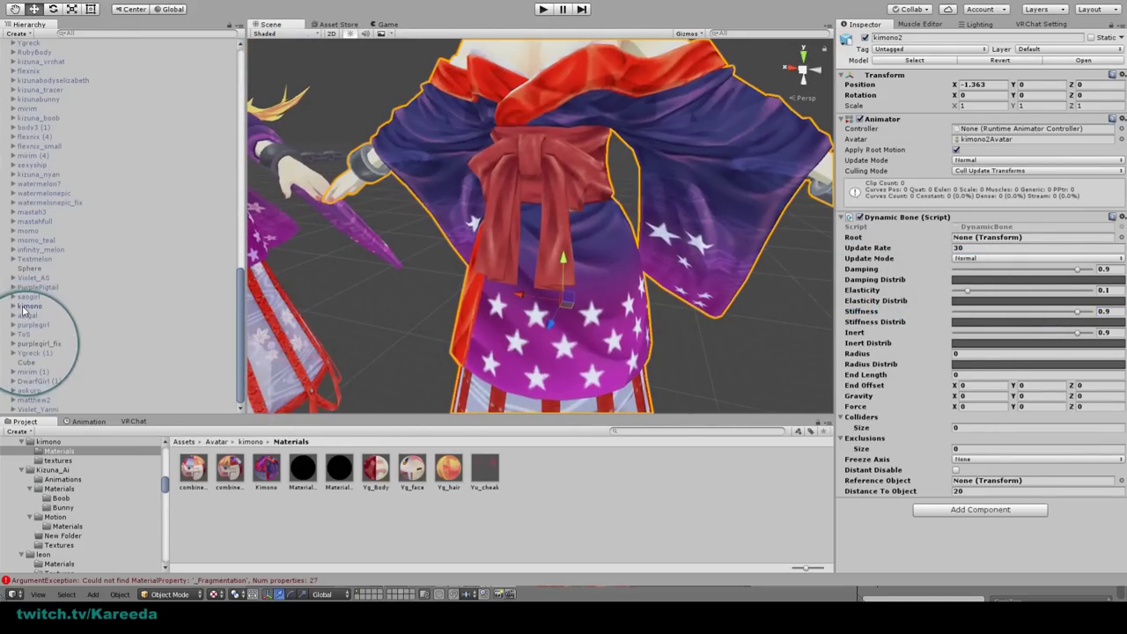
pyautogui.click(509, 230)
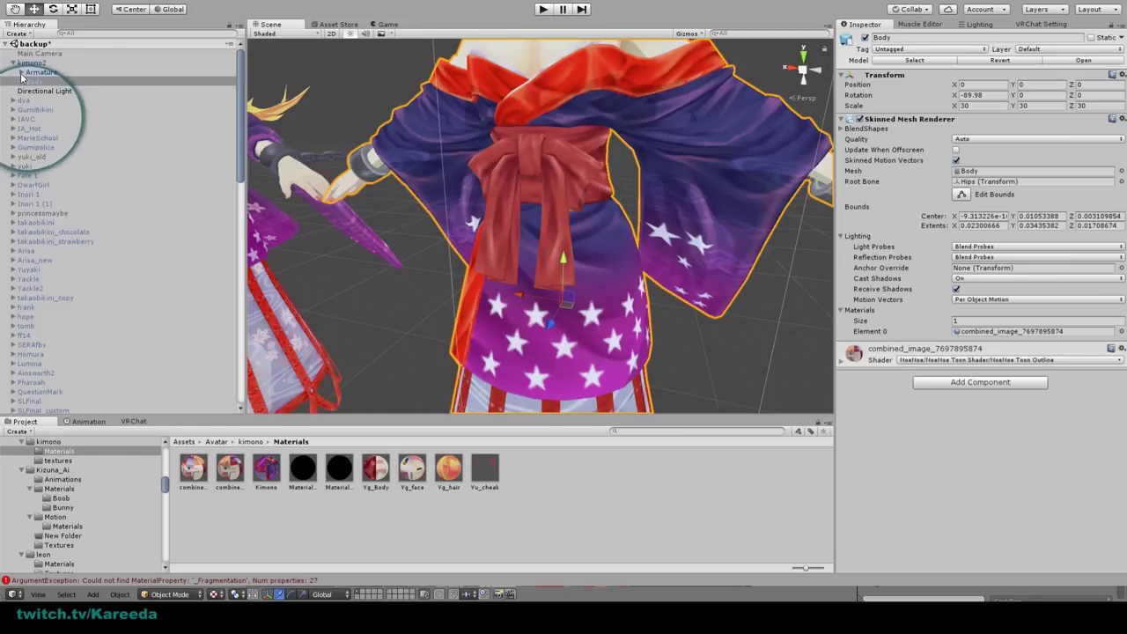
pyautogui.click(21, 73)
pyautogui.click(39, 109)
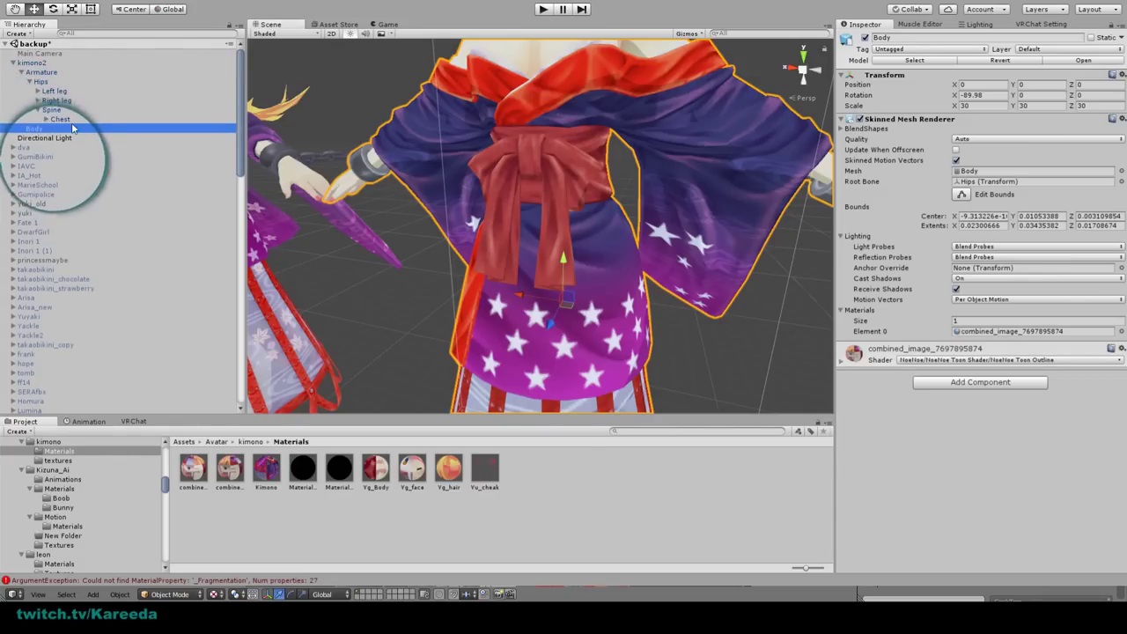
pyautogui.click(47, 120)
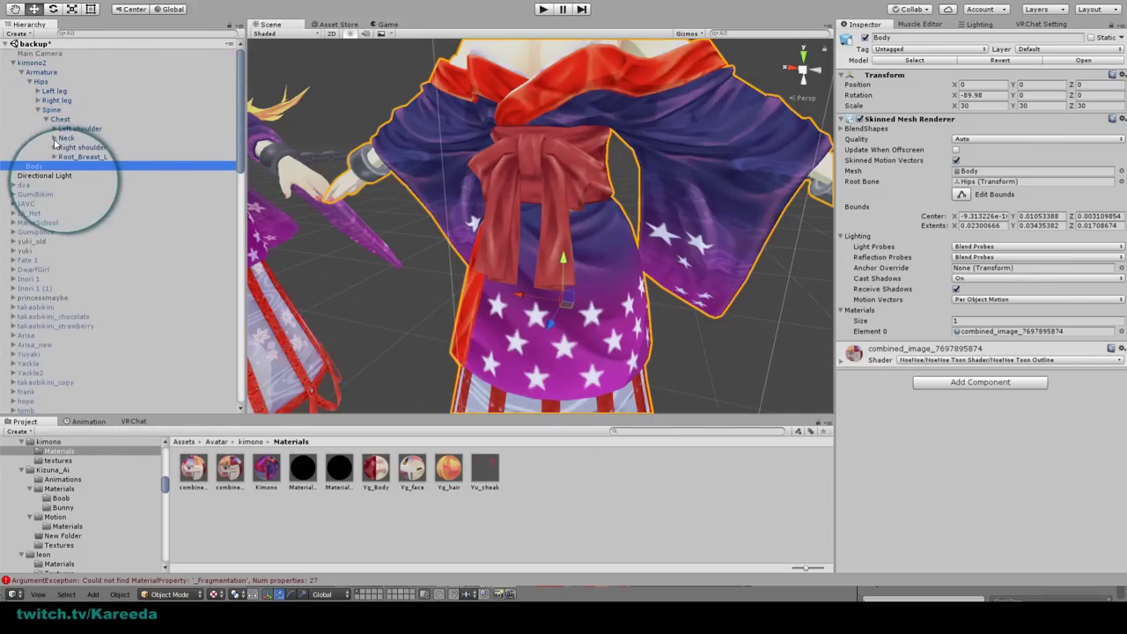
pyautogui.click(55, 138)
pyautogui.click(61, 148)
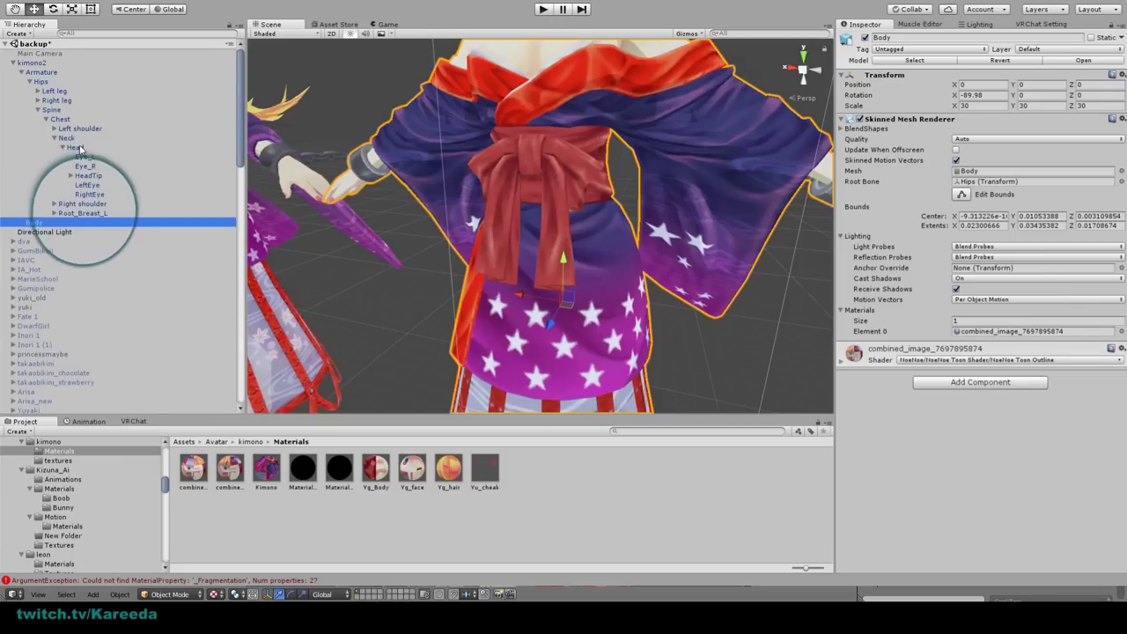
pyautogui.click(35, 63)
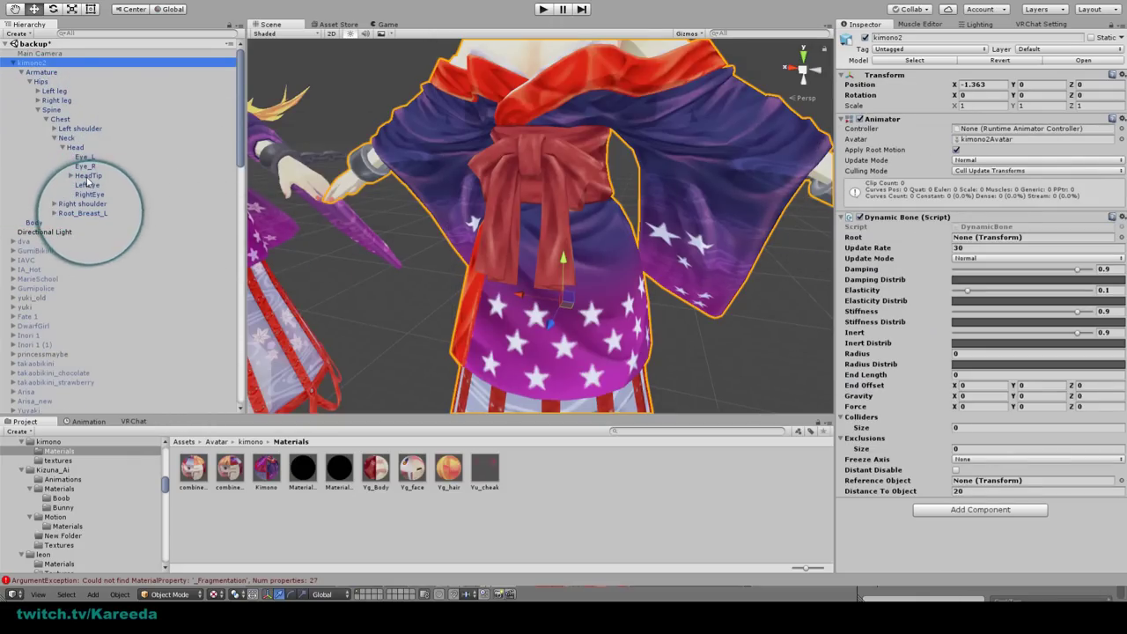
pyautogui.moveTo(88, 179); pyautogui.dragTo(1007, 248)
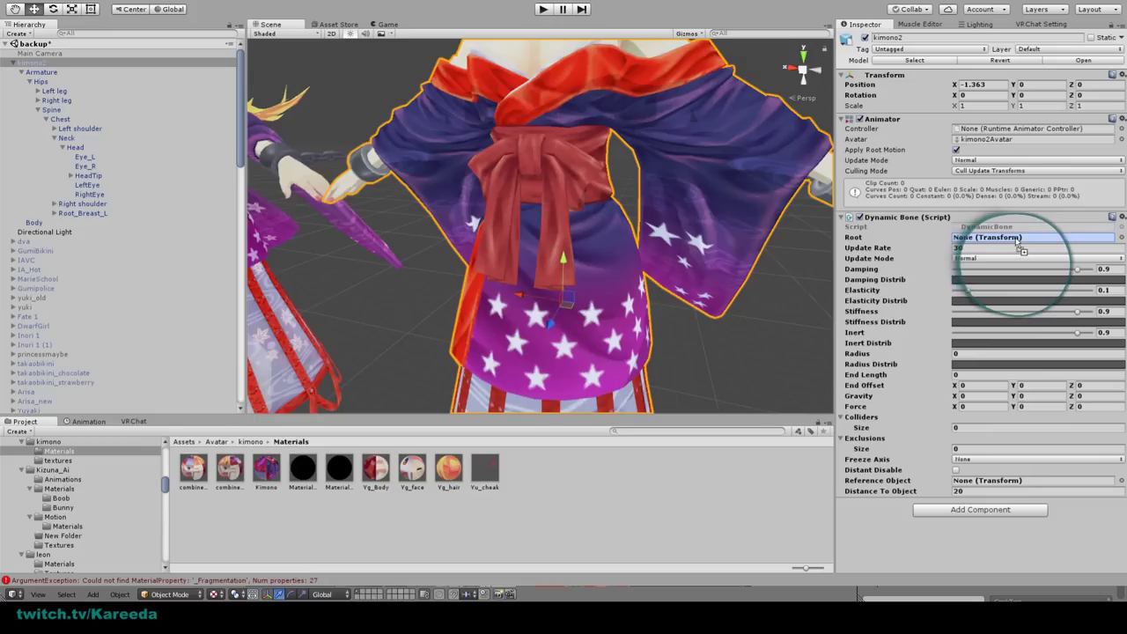
# Step: Set the Dynamic Bone's radius to 0.05 and give its radius distribution a rising curve
pyautogui.scroll(-4, 616, 163)
pyautogui.moveTo(616, 163); pyautogui.dragTo(621, 285, button='middle')
pyautogui.scroll(6, 622, 284)
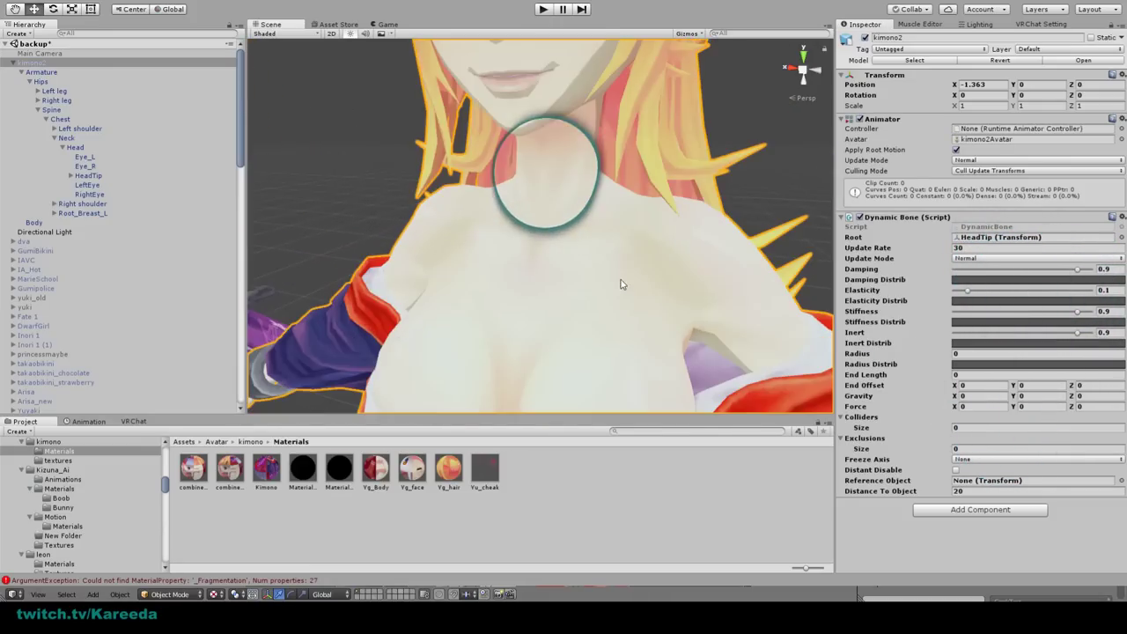
pyautogui.scroll(-4, 643, 212)
pyautogui.click(978, 353)
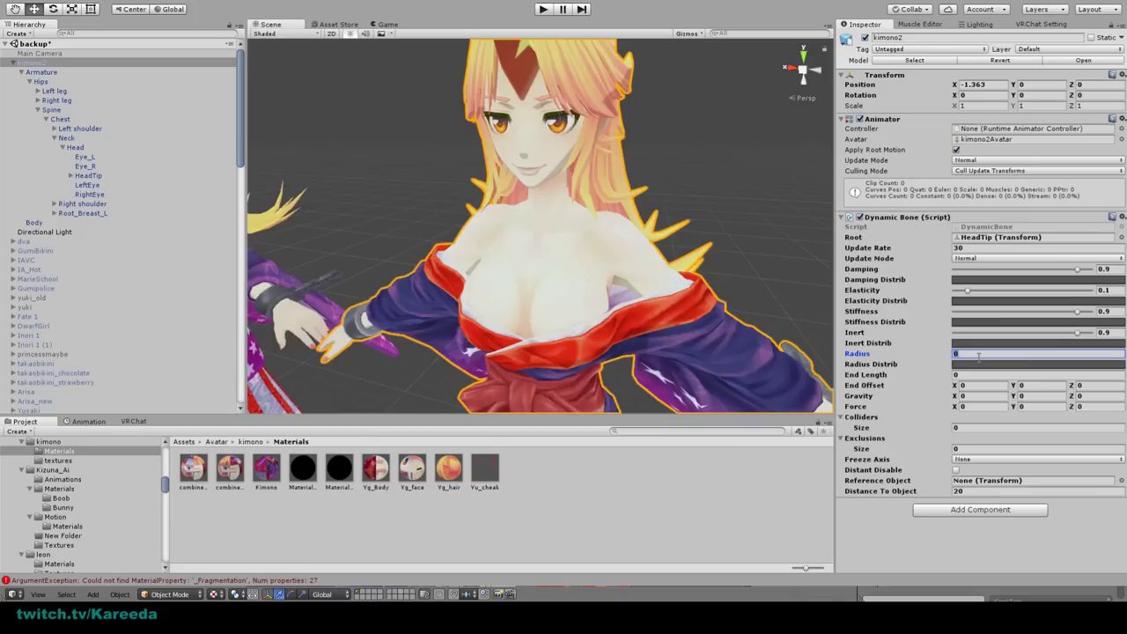
pyautogui.write('0.03')
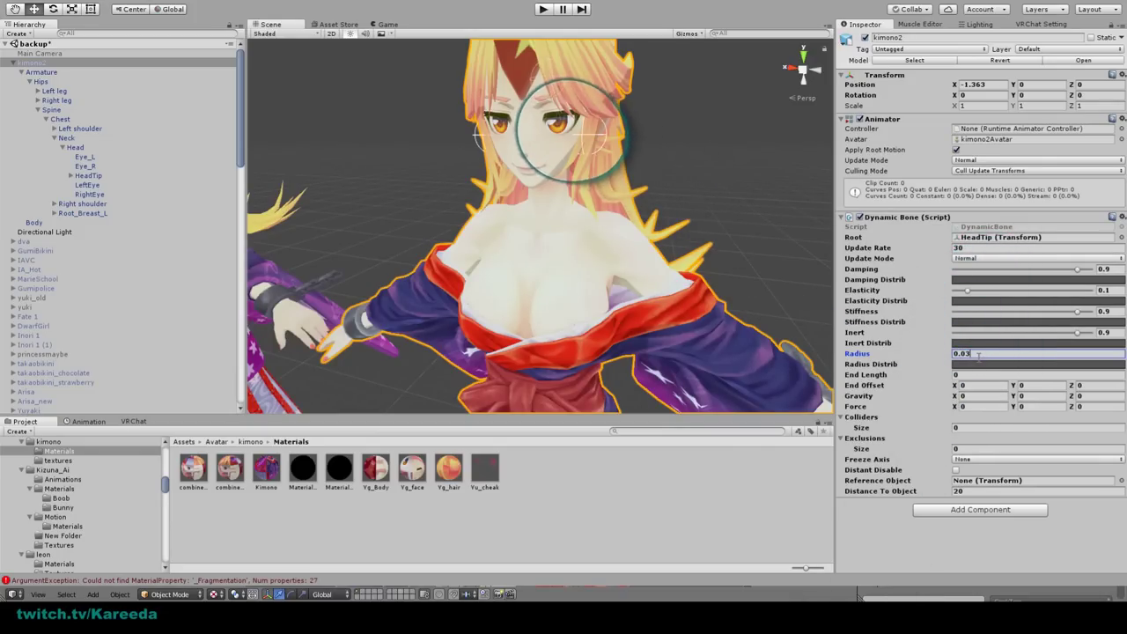
pyautogui.moveTo(648, 202); pyautogui.dragTo(819, 202, button='middle')
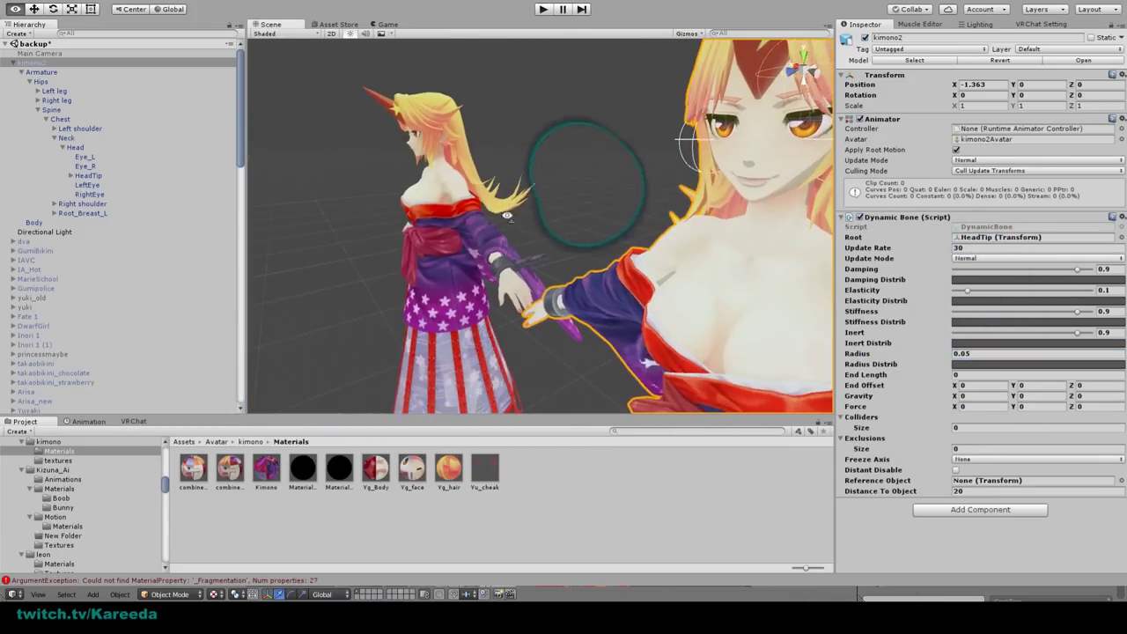
pyautogui.keyDown('alt'); pyautogui.moveTo(819, 202); pyautogui.dragTo(600, 221); pyautogui.keyUp('alt')
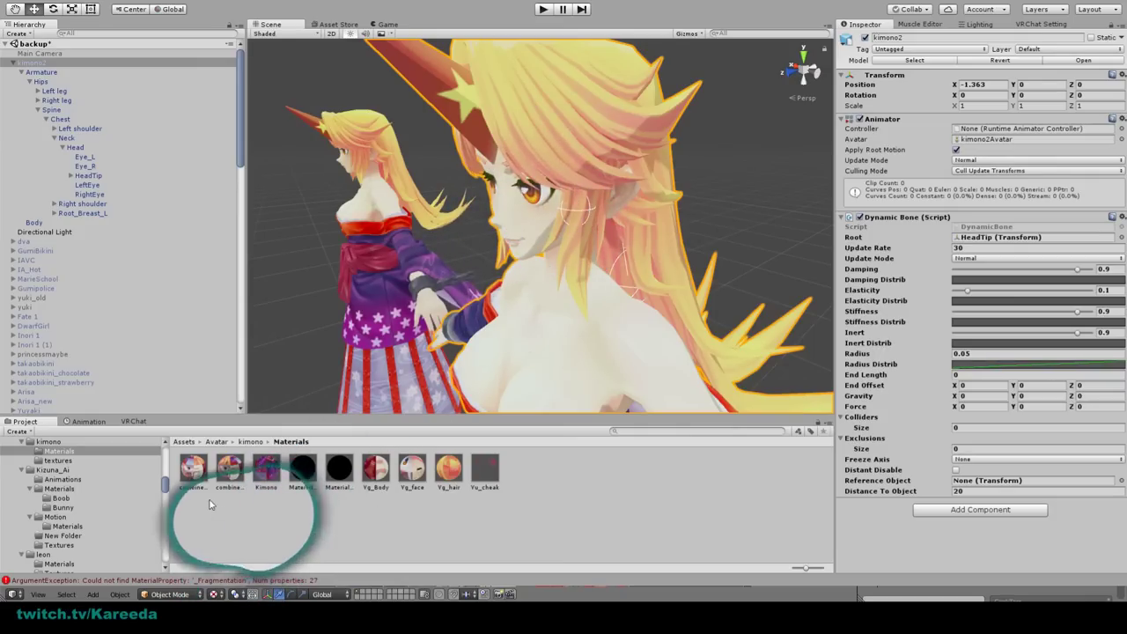
pyautogui.keyDown('alt'); pyautogui.moveTo(704, 218); pyautogui.dragTo(617, 225); pyautogui.keyUp('alt')
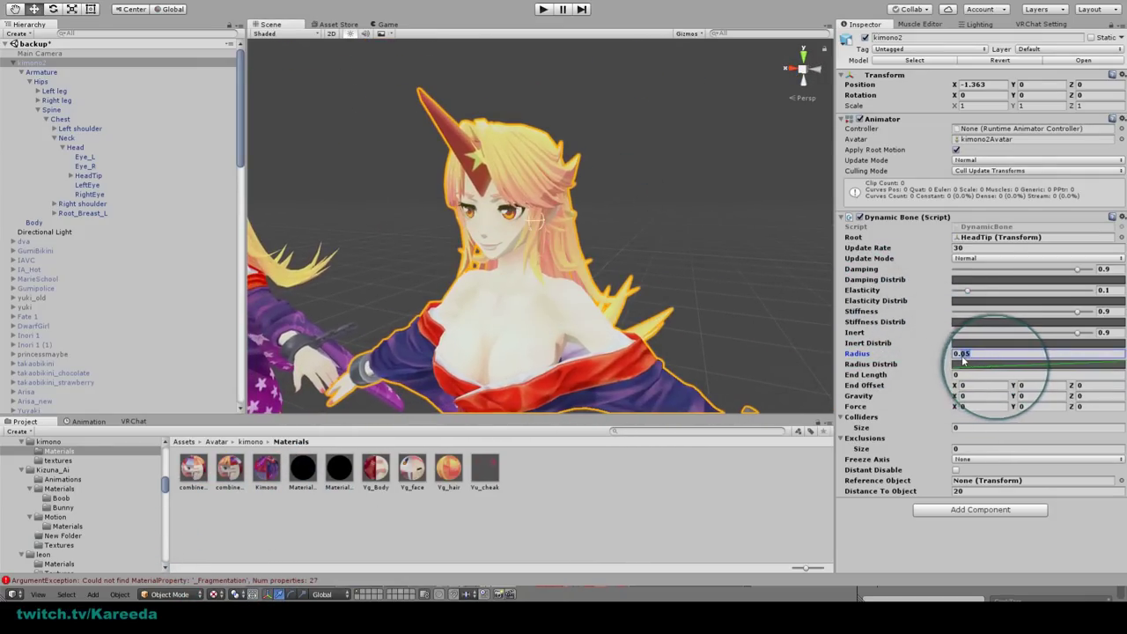
# Step: Set the Dynamic Bone's radius to 0.1 and run the scene in Play mode
pyautogui.write('1')
pyautogui.keyDown('alt'); pyautogui.moveTo(498, 229); pyautogui.dragTo(520, 191); pyautogui.keyUp('alt')
pyautogui.scroll(8, 520, 192)
pyautogui.scroll(-5, 547, 194)
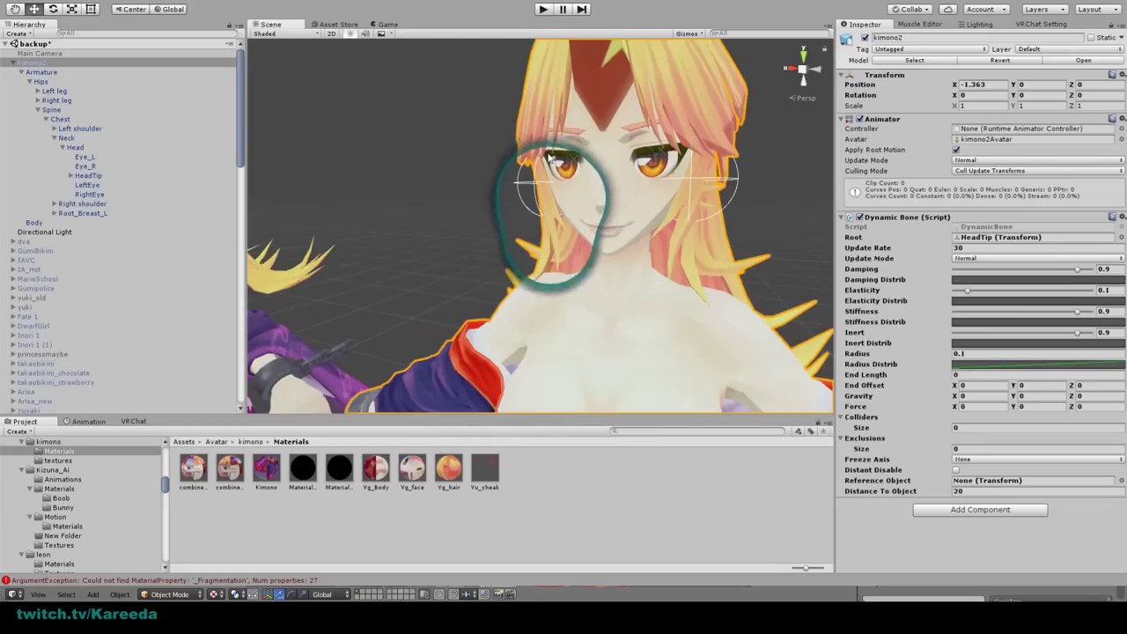
pyautogui.keyDown('alt'); pyautogui.moveTo(684, 190); pyautogui.dragTo(617, 261); pyautogui.keyUp('alt')
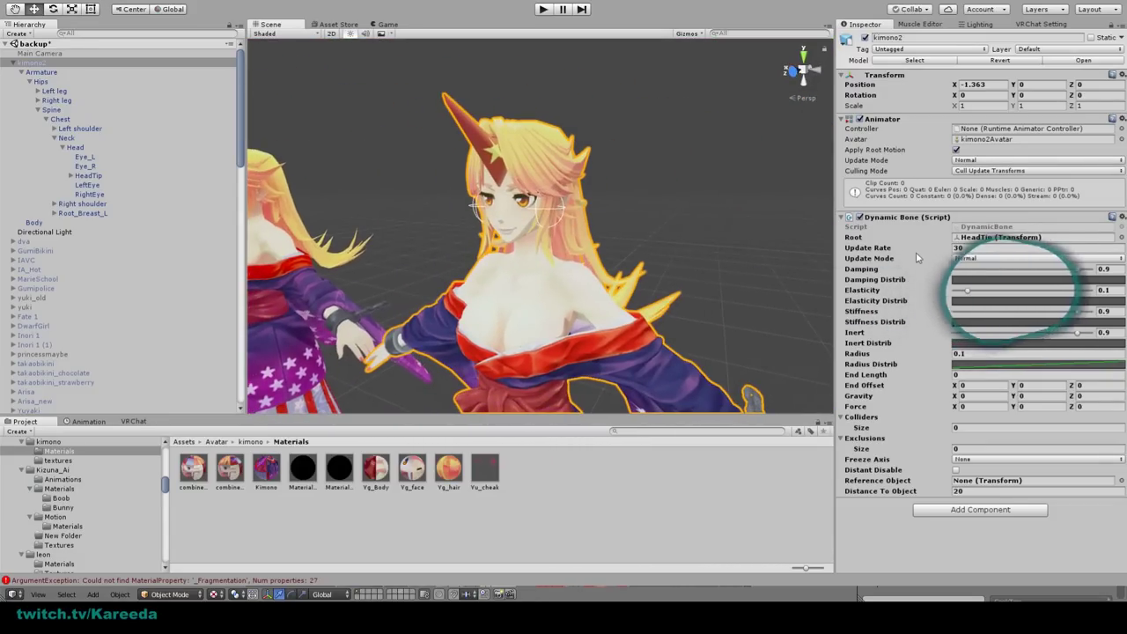
pyautogui.click(541, 10)
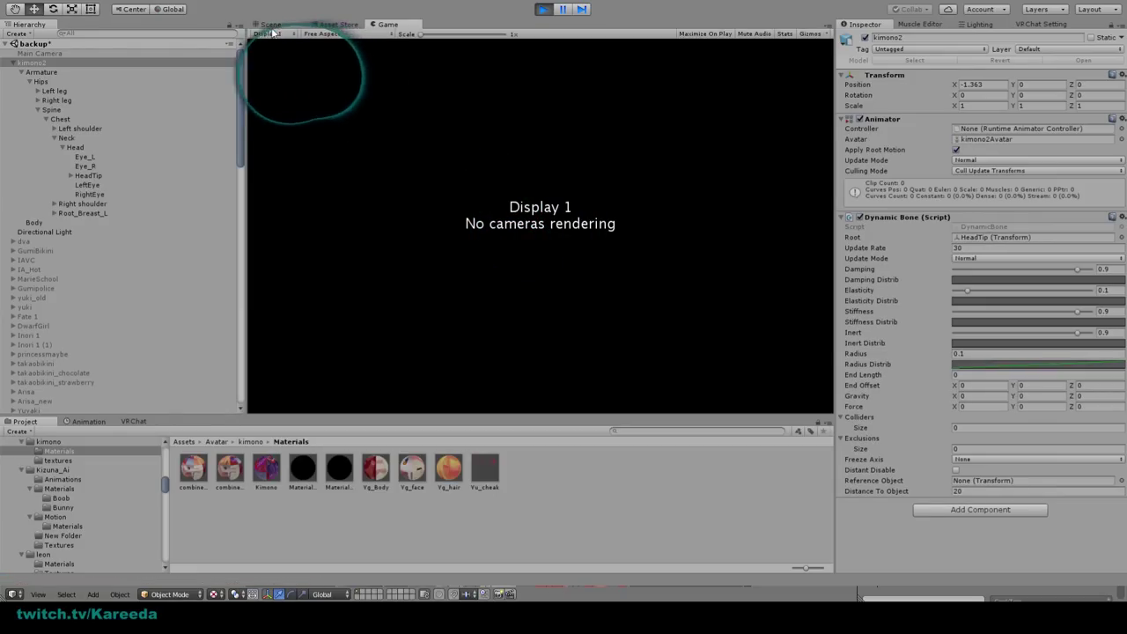
# Step: Show the running avatar in the Scene view and move kimono2 sideways to test the hair's motion from the front
pyautogui.click(269, 23)
pyautogui.scroll(5, 449, 212)
pyautogui.scroll(-4, 449, 212)
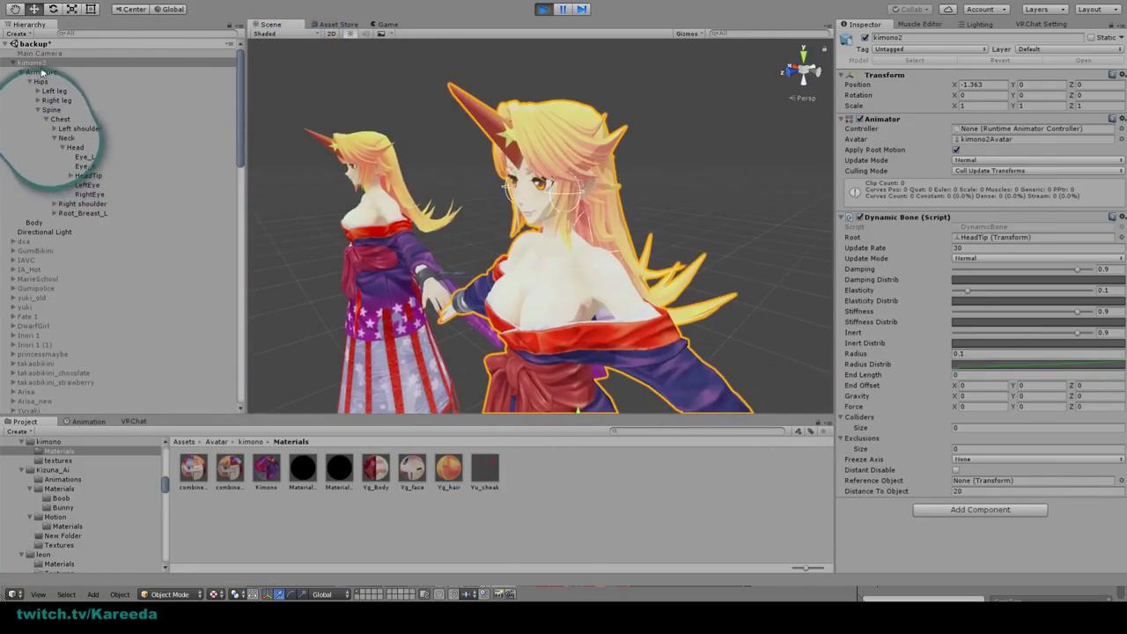
pyautogui.scroll(3, 410, 177)
pyautogui.keyDown('alt'); pyautogui.moveTo(411, 176); pyautogui.dragTo(491, 256); pyautogui.keyUp('alt')
pyautogui.scroll(-5, 490, 256)
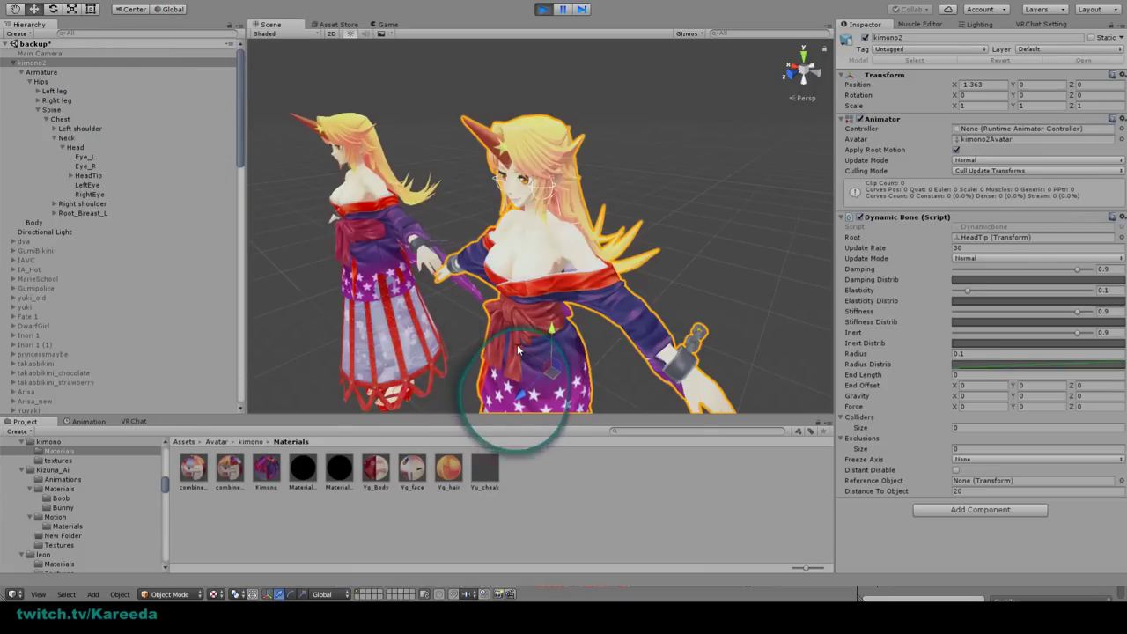
pyautogui.moveTo(518, 352); pyautogui.dragTo(495, 340)
# Step: Examine kimono2's hair from behind while moving the avatar sideways
pyautogui.keyDown('alt'); pyautogui.moveTo(480, 306); pyautogui.dragTo(343, 264); pyautogui.keyUp('alt')
pyautogui.moveTo(343, 265); pyautogui.dragTo(415, 261, button='middle')
pyautogui.scroll(4, 414, 261)
pyautogui.scroll(-2, 415, 260)
pyautogui.keyDown('alt'); pyautogui.moveTo(415, 261); pyautogui.dragTo(303, 164); pyautogui.keyUp('alt')
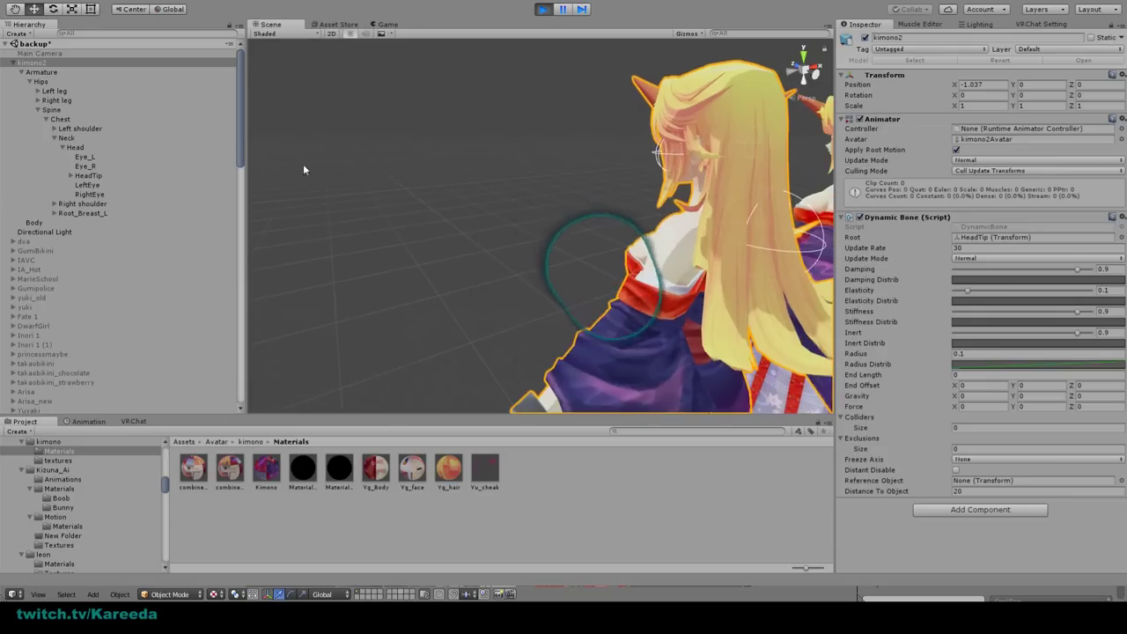
pyautogui.scroll(-3, 597, 250)
pyautogui.moveTo(597, 250); pyautogui.dragTo(525, 199, button='middle')
pyautogui.moveTo(621, 324); pyautogui.dragTo(523, 344)
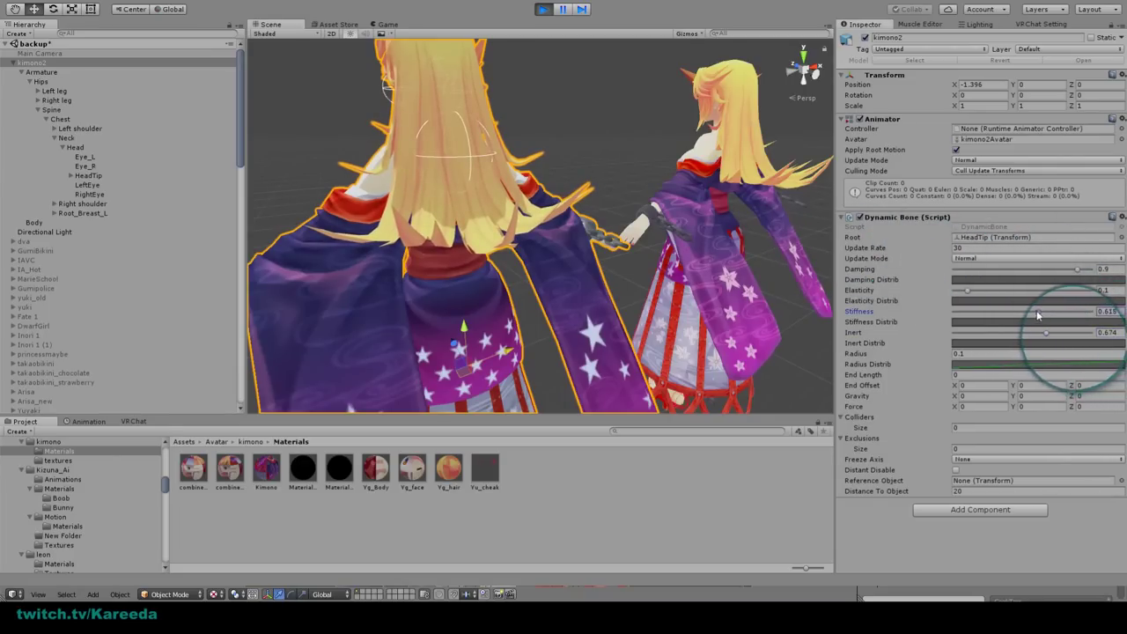
# Step: Tune the hair's Dynamic Bone to stiffness 0.875 and inert 0.863 while test-moving kimono2, and stop Play mode
pyautogui.moveTo(471, 362); pyautogui.dragTo(520, 329)
pyautogui.moveTo(1037, 312); pyautogui.dragTo(1056, 311)
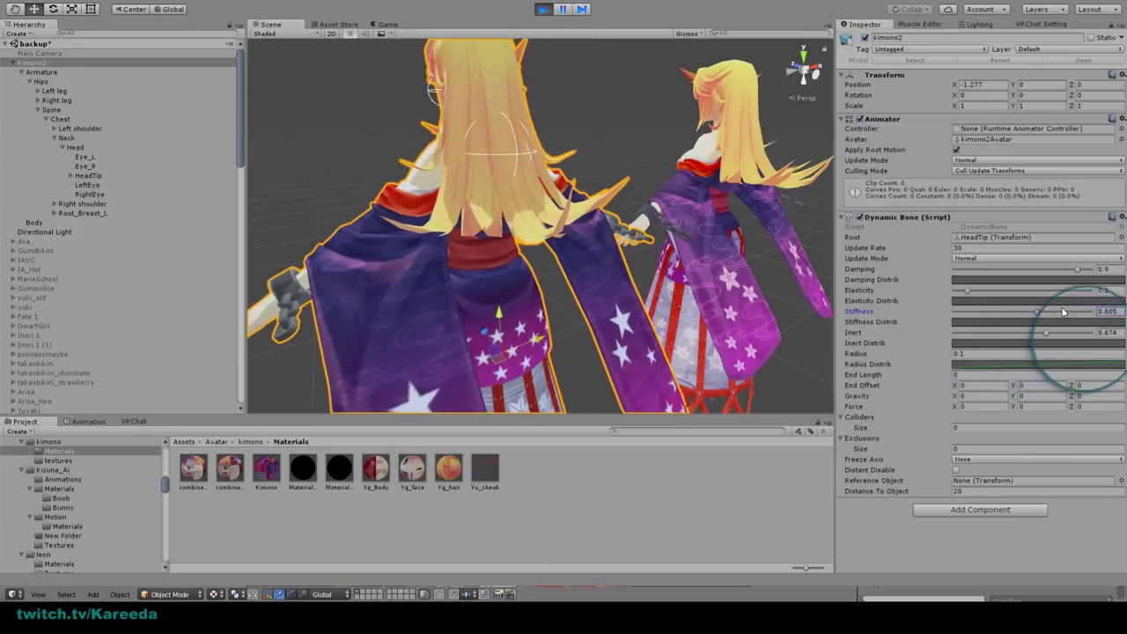
pyautogui.click(1067, 333)
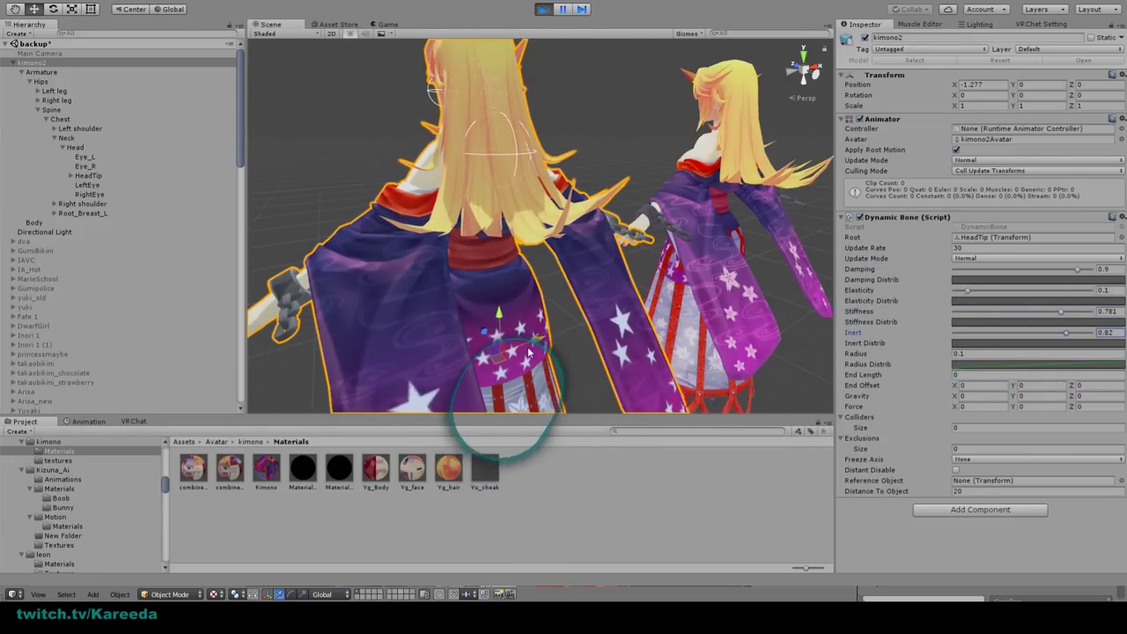
pyautogui.moveTo(526, 344)
pyautogui.mouseDown()
pyautogui.moveTo(629, 299)
pyautogui.moveTo(468, 342)
pyautogui.moveTo(588, 317)
pyautogui.moveTo(525, 341)
pyautogui.mouseUp()
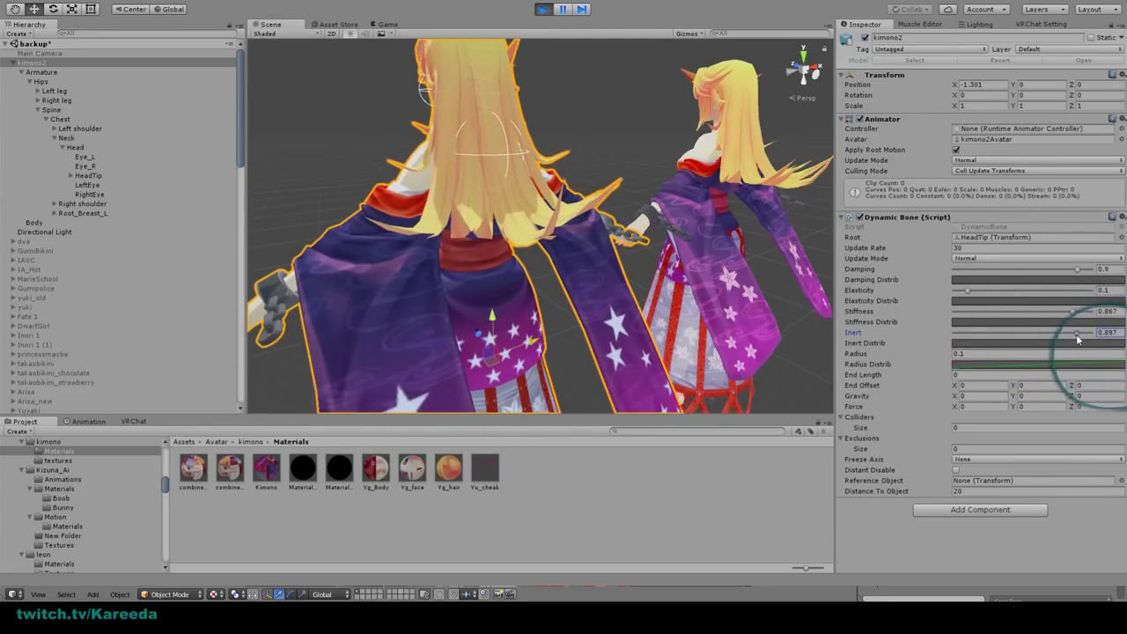
pyautogui.moveTo(1076, 312); pyautogui.dragTo(1073, 312)
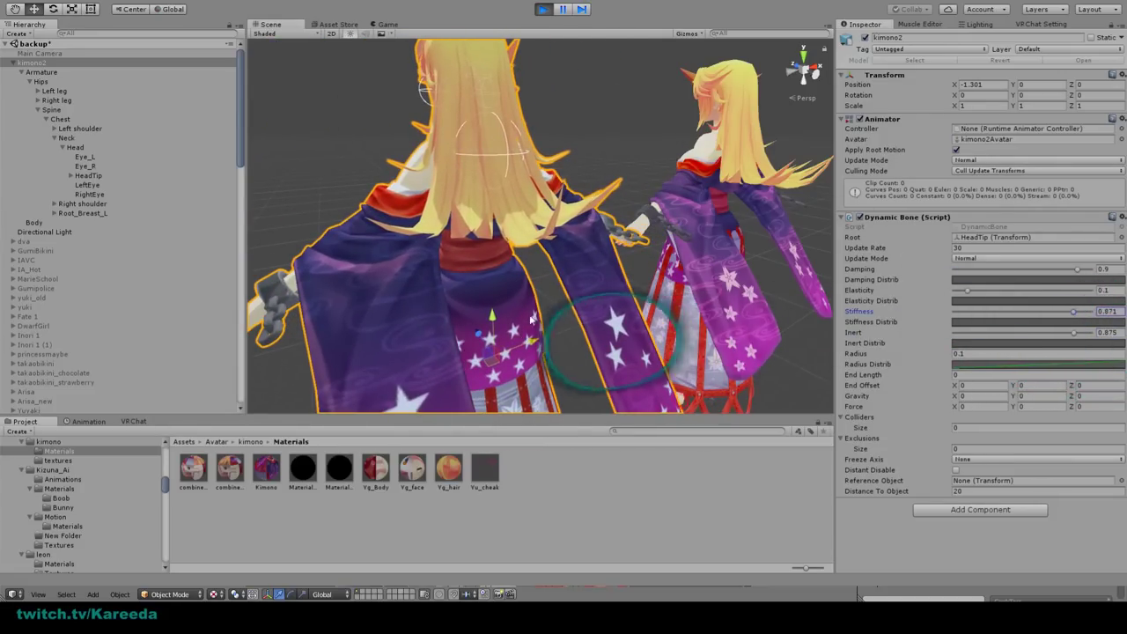
pyautogui.moveTo(531, 343)
pyautogui.mouseDown()
pyautogui.moveTo(617, 308)
pyautogui.moveTo(521, 346)
pyautogui.mouseUp()
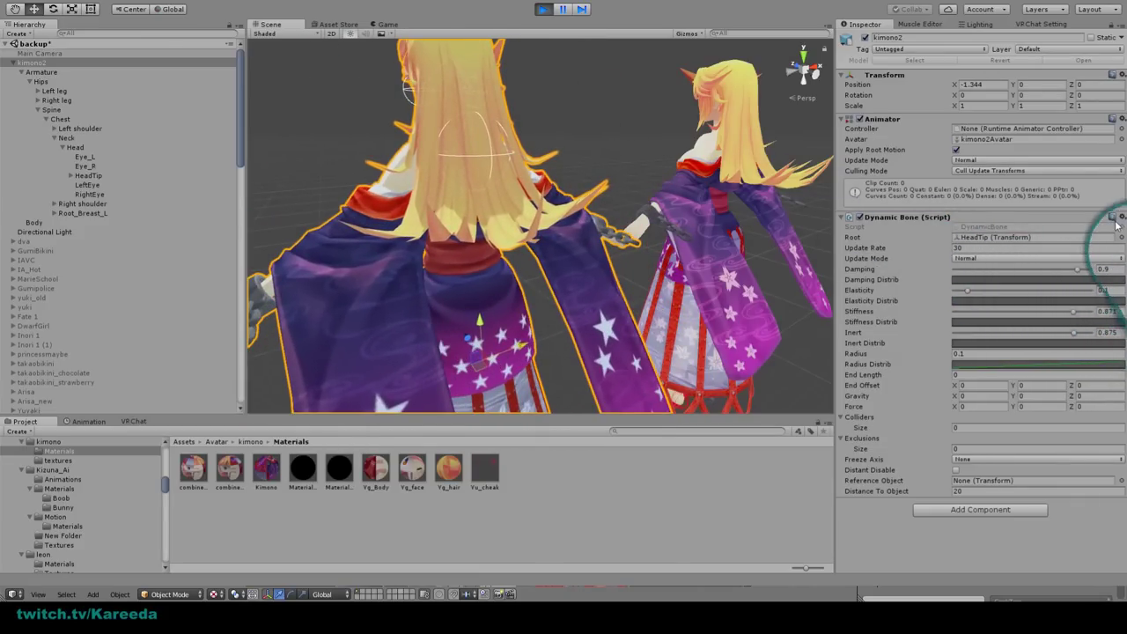
pyautogui.click(543, 9)
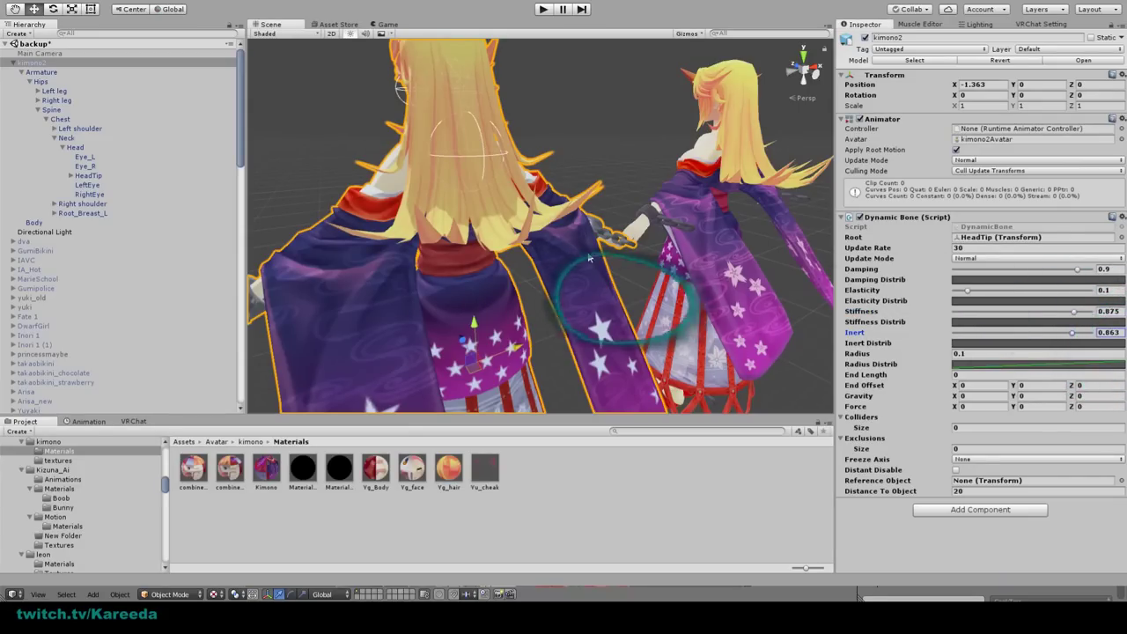
# Step: Add a second Dynamic Bone to kimono2 as a copy of the hair's component
pyautogui.keyDown('alt'); pyautogui.moveTo(588, 255); pyautogui.dragTo(462, 230); pyautogui.keyUp('alt')
pyautogui.keyDown('alt'); pyautogui.moveTo(378, 207); pyautogui.dragTo(1061, 206); pyautogui.keyUp('alt')
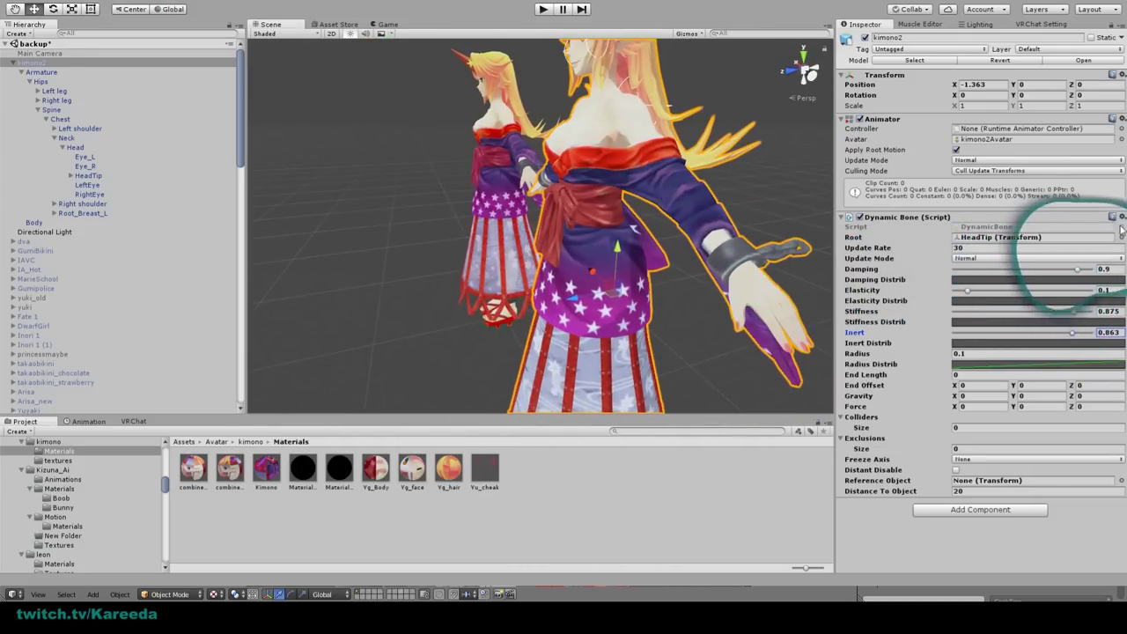
pyautogui.click(1077, 303)
pyautogui.scroll(-7, 1026, 498)
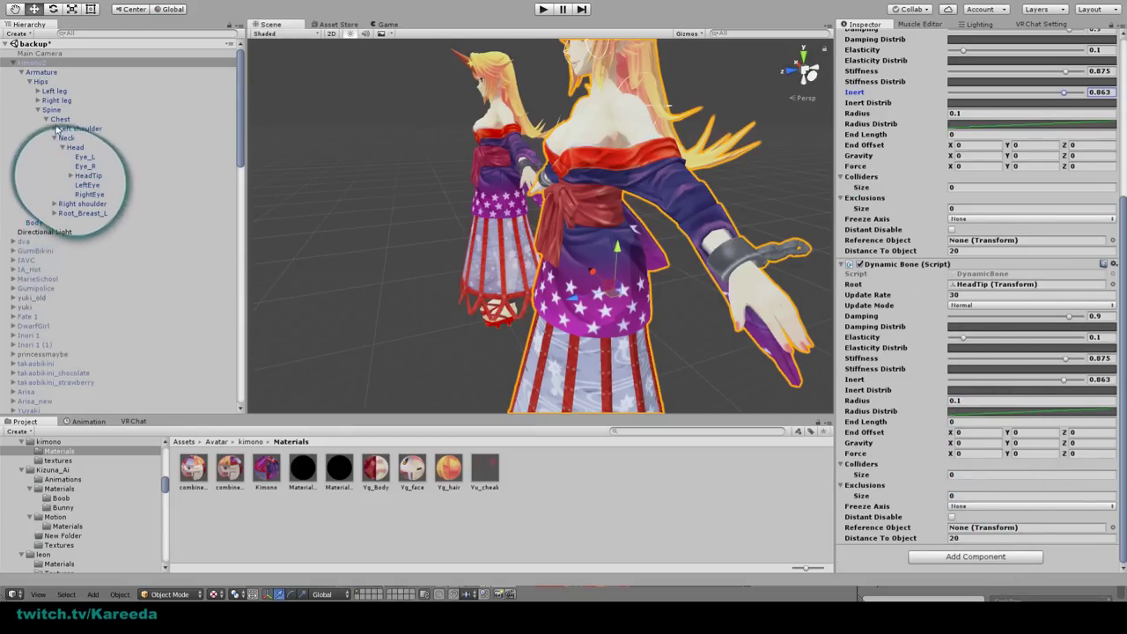
# Step: Assign Left leg as the second Dynamic Bone's root and add Left knee and Left leg 2 to its exclusions
pyautogui.keyDown('alt'); pyautogui.moveTo(431, 185); pyautogui.dragTo(412, 211); pyautogui.keyUp('alt')
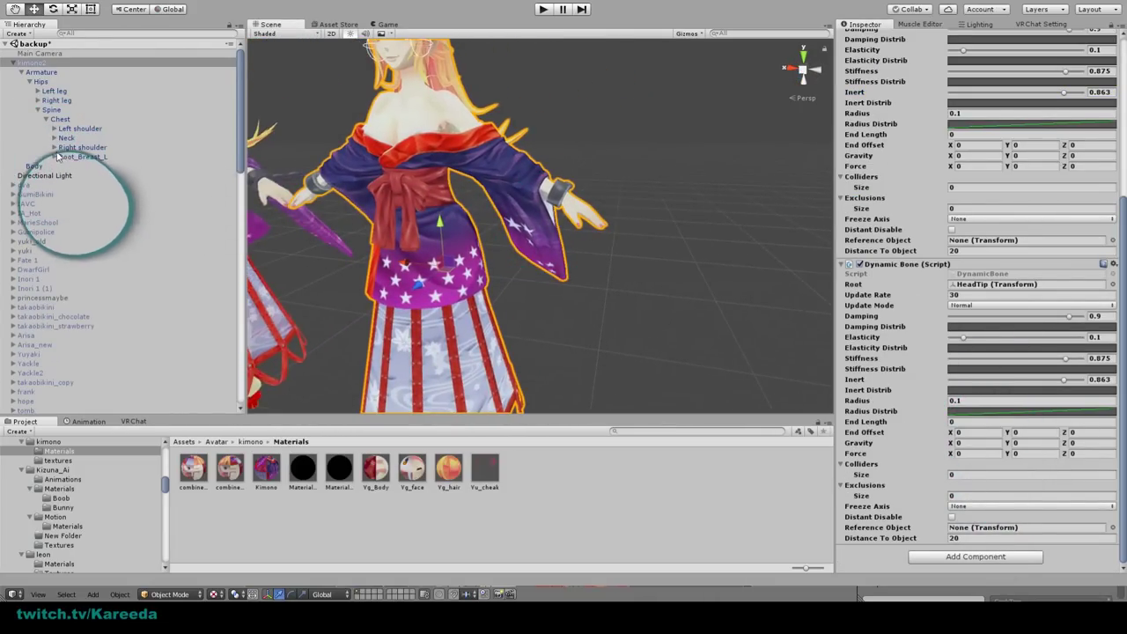
pyautogui.click(38, 90)
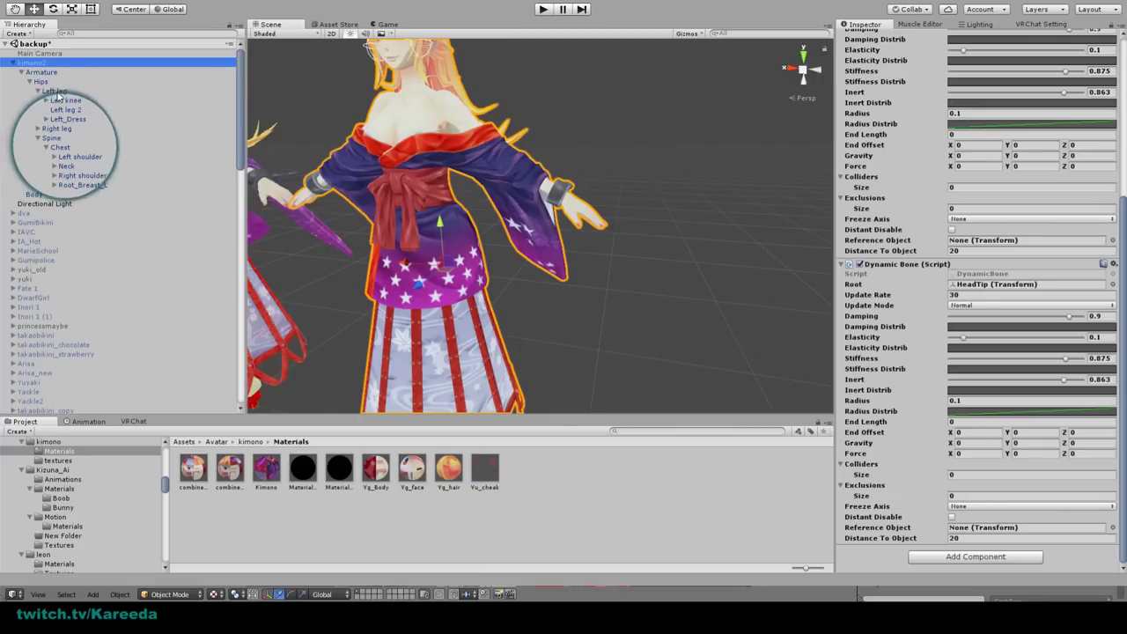
pyautogui.moveTo(59, 94); pyautogui.dragTo(964, 274)
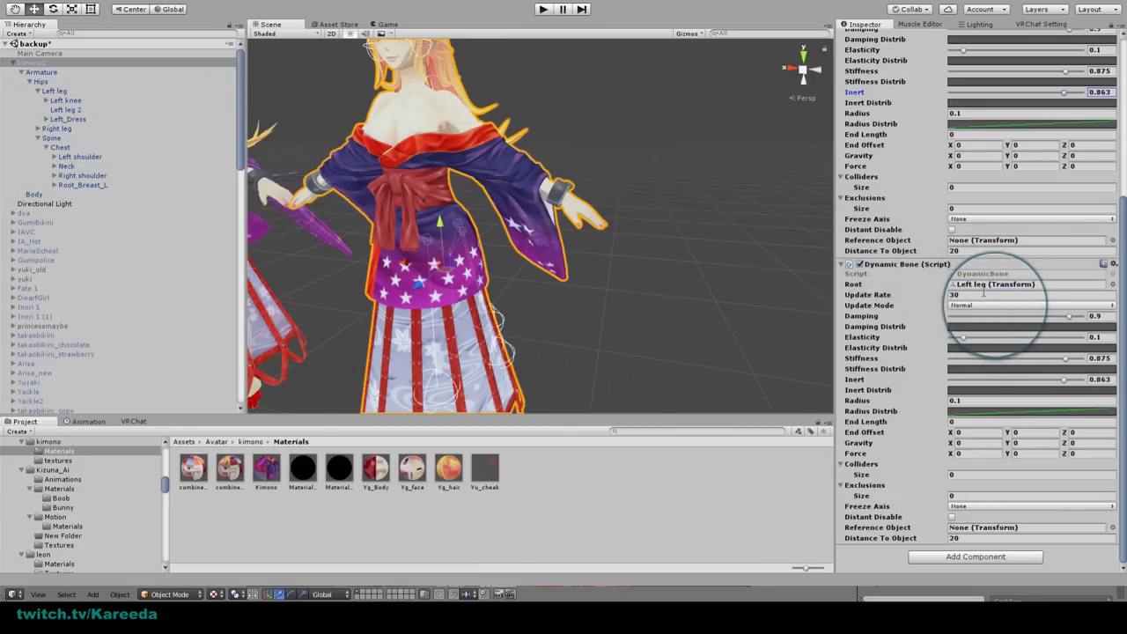
pyautogui.moveTo(78, 141); pyautogui.dragTo(867, 486)
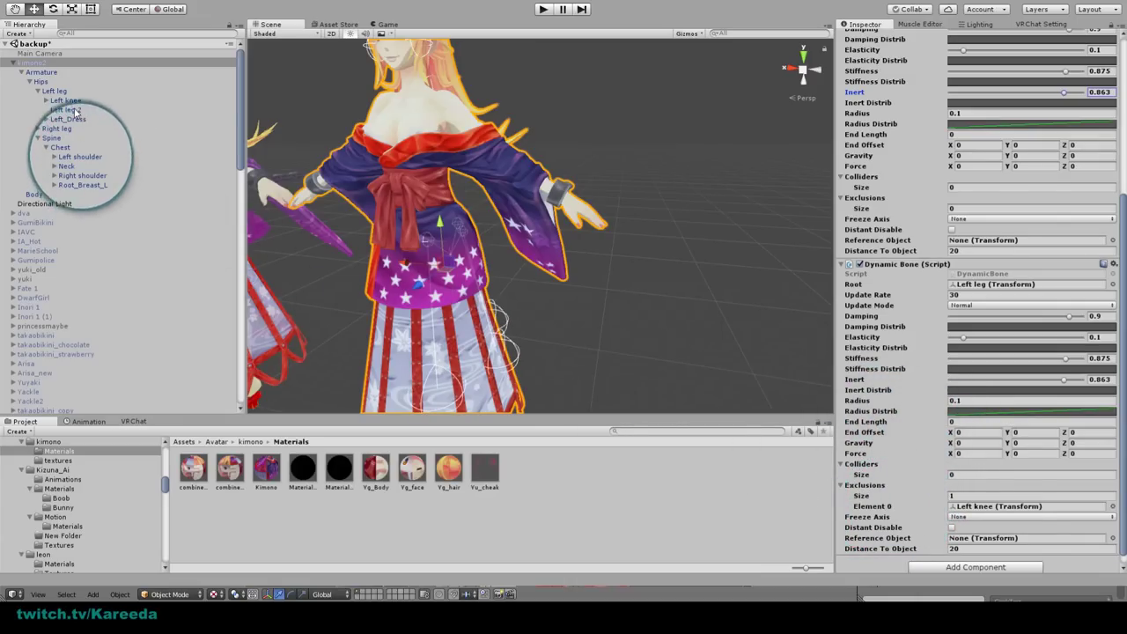
pyautogui.moveTo(75, 112); pyautogui.dragTo(863, 486)
pyautogui.click(226, 130)
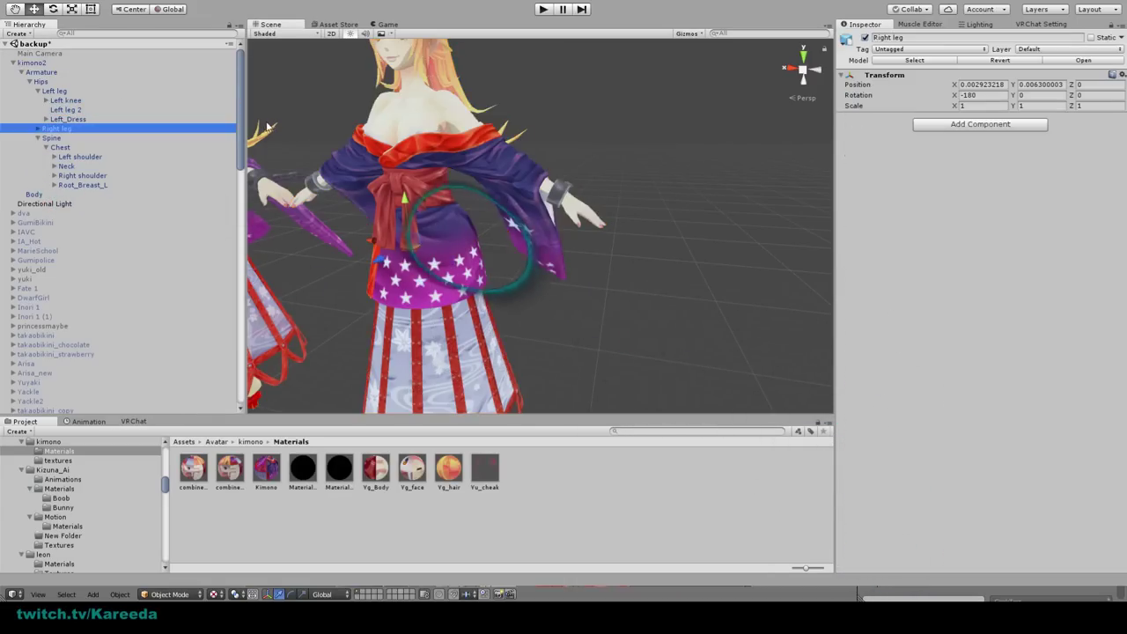
# Step: Run the scene in Play mode and move kimono2 around in the Scene view to test the skirt's motion
pyautogui.click(539, 9)
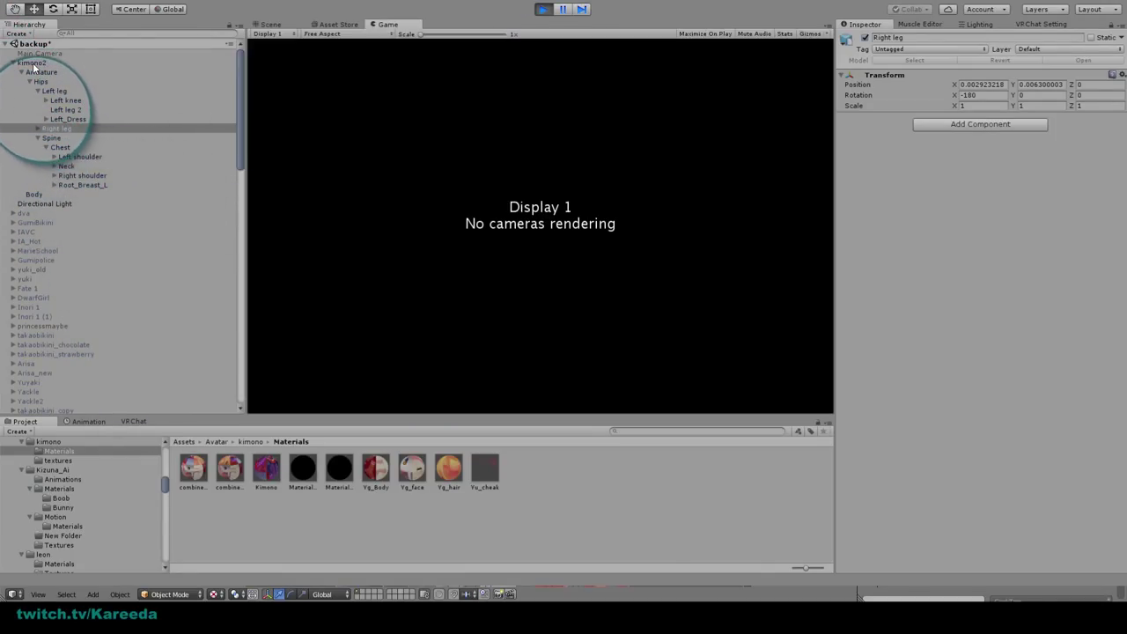
pyautogui.click(33, 64)
pyautogui.click(265, 24)
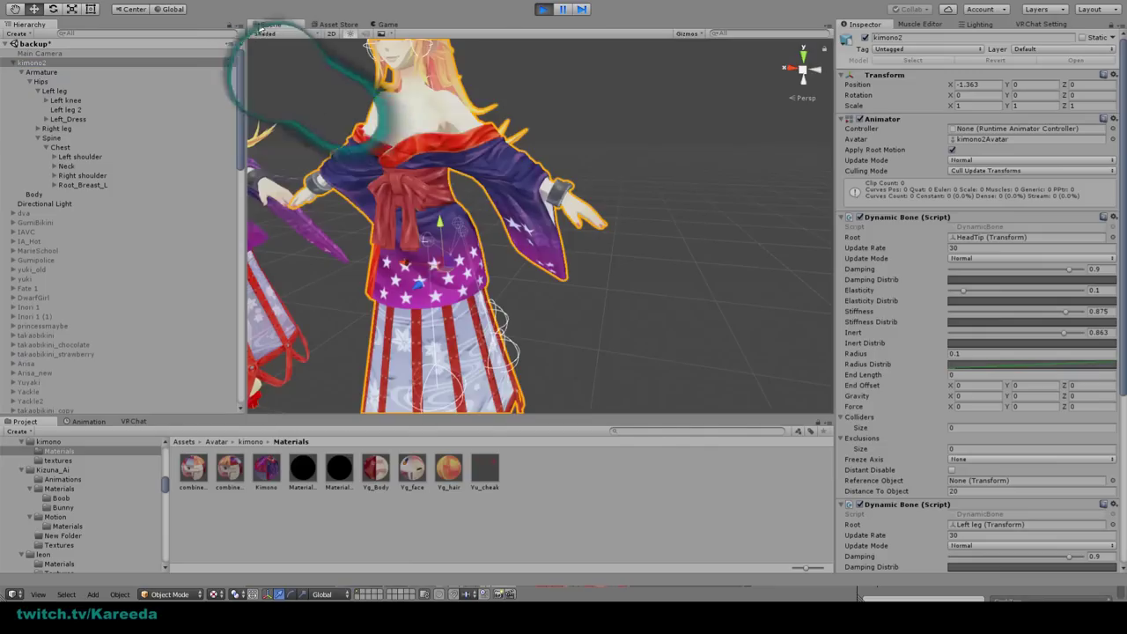
pyautogui.moveTo(466, 339); pyautogui.dragTo(519, 251, button='middle')
pyautogui.scroll(3, 502, 237)
pyautogui.moveTo(462, 181); pyautogui.dragTo(502, 174)
pyautogui.scroll(-4, 553, 163)
pyautogui.moveTo(502, 175); pyautogui.dragTo(511, 141, button='middle')
pyautogui.moveTo(513, 168); pyautogui.dragTo(538, 213)
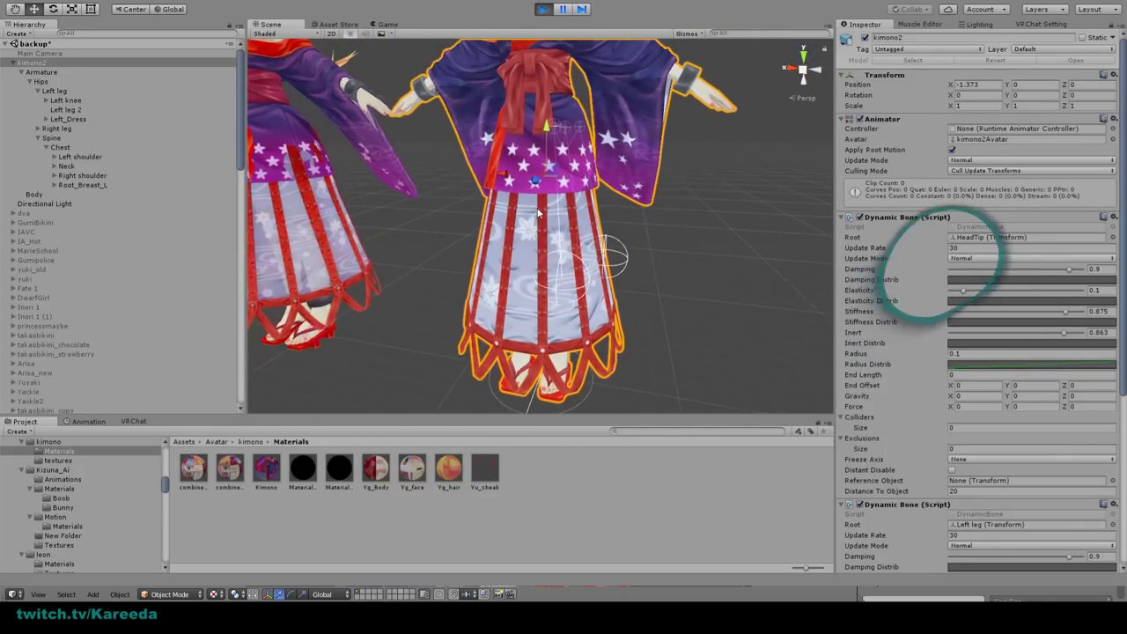
pyautogui.moveTo(538, 213); pyautogui.dragTo(565, 306, button='middle')
pyautogui.click(539, 11)
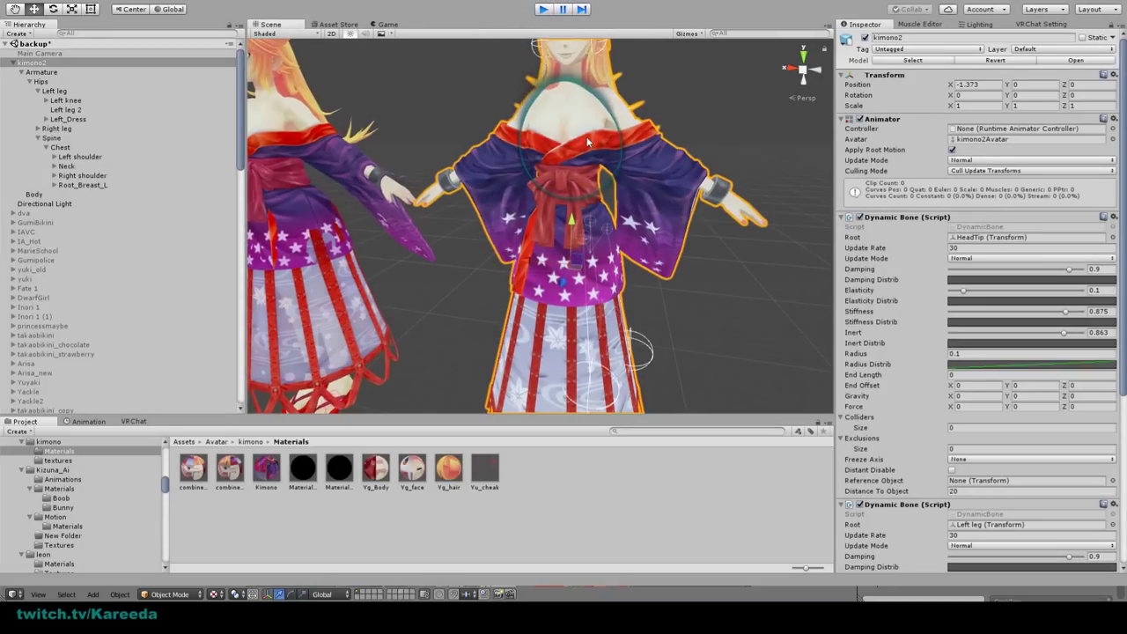
# Step: Add a copy of the left leg's Dynamic Bone with Right leg as root and Right knee and Right leg 2 as exclusions
pyautogui.scroll(-5, 1044, 323)
pyautogui.scroll(-1, 1044, 324)
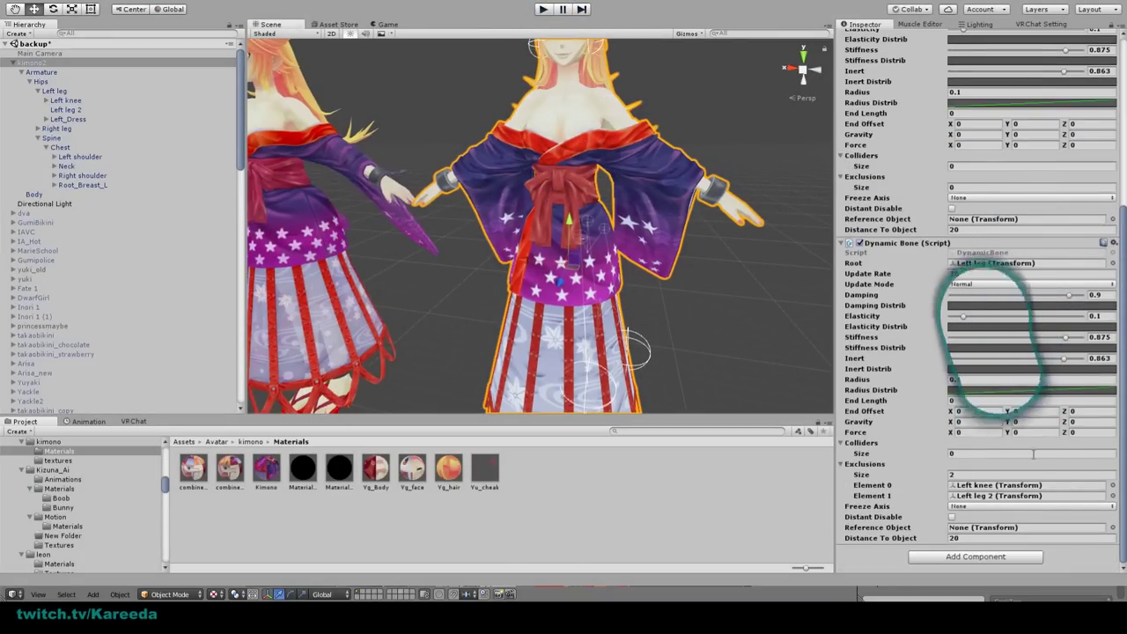
pyautogui.click(1114, 246)
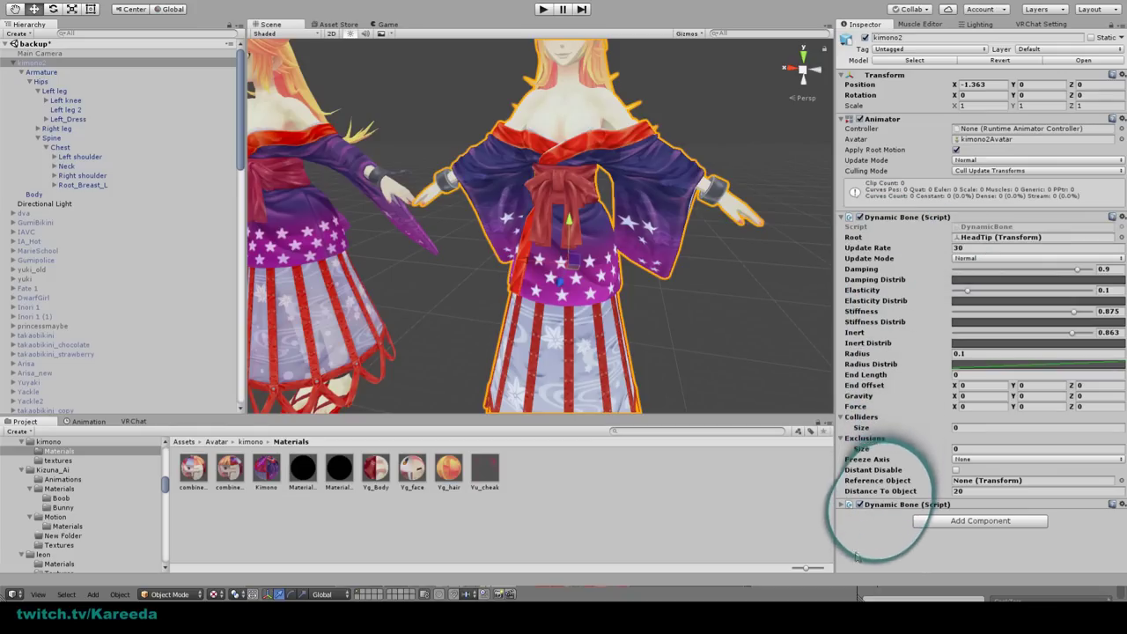
pyautogui.click(844, 508)
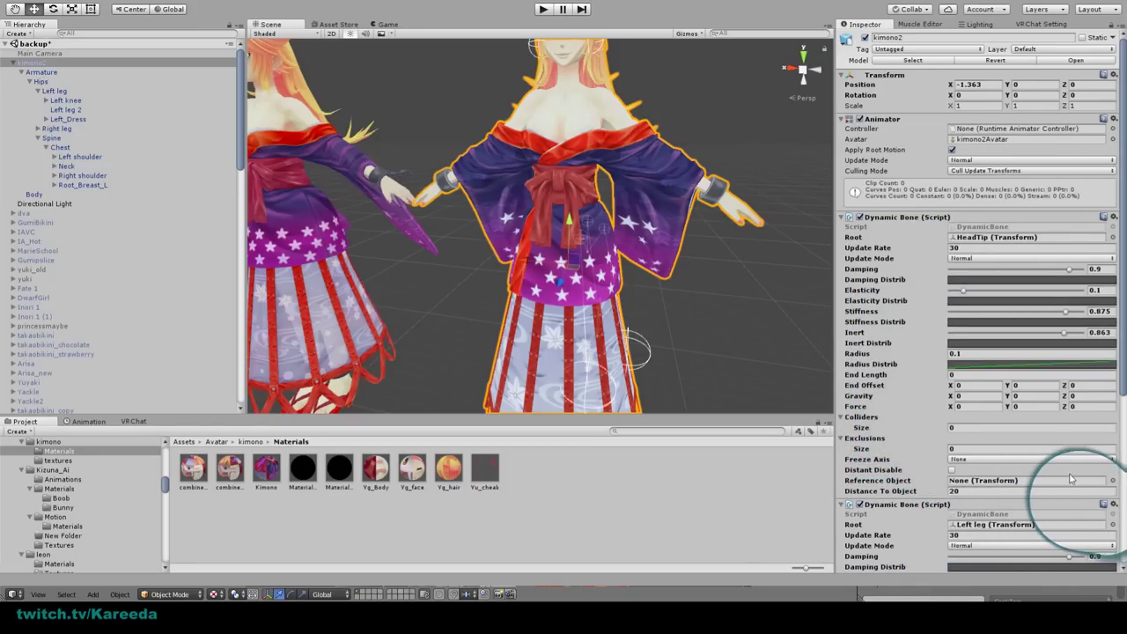
pyautogui.scroll(-10, 1070, 478)
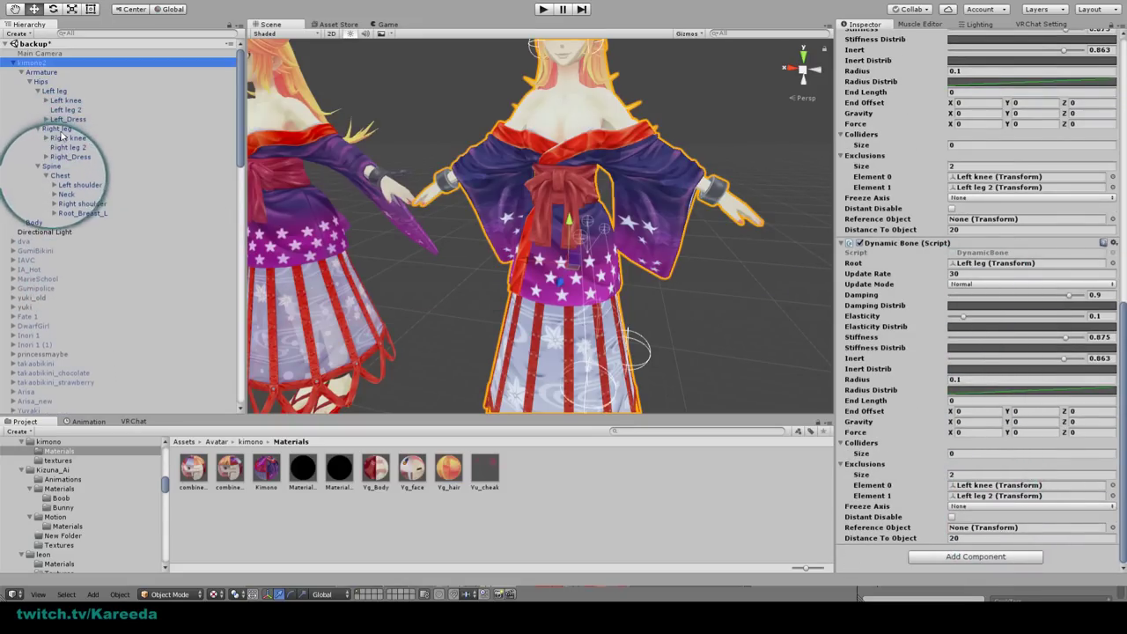
pyautogui.moveTo(62, 134); pyautogui.dragTo(1021, 263)
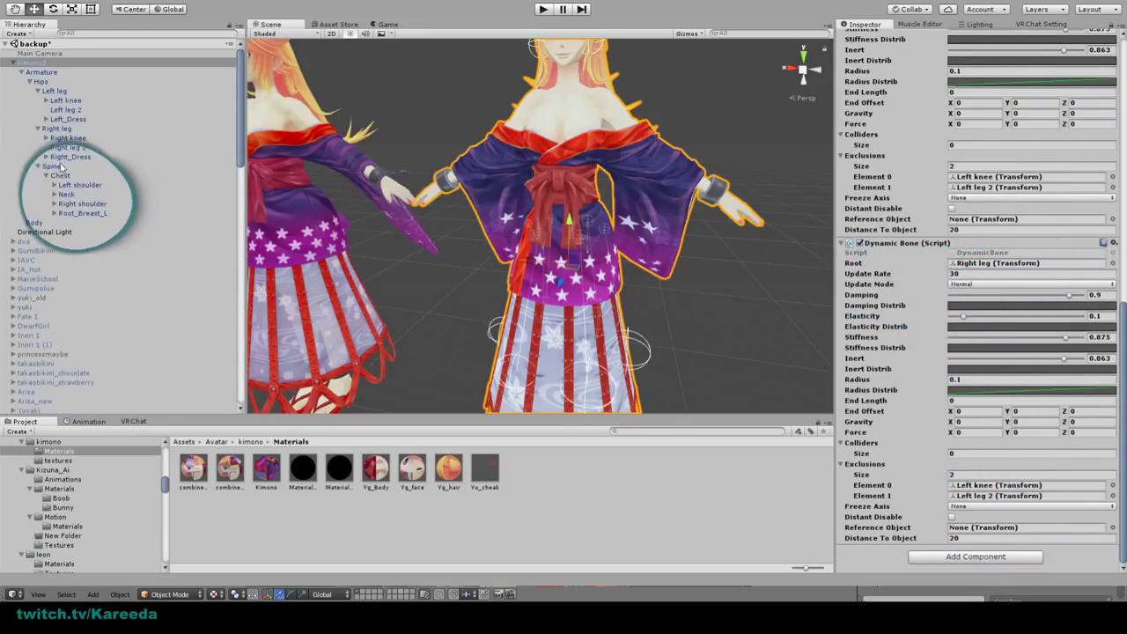
pyautogui.moveTo(63, 143); pyautogui.dragTo(1001, 485)
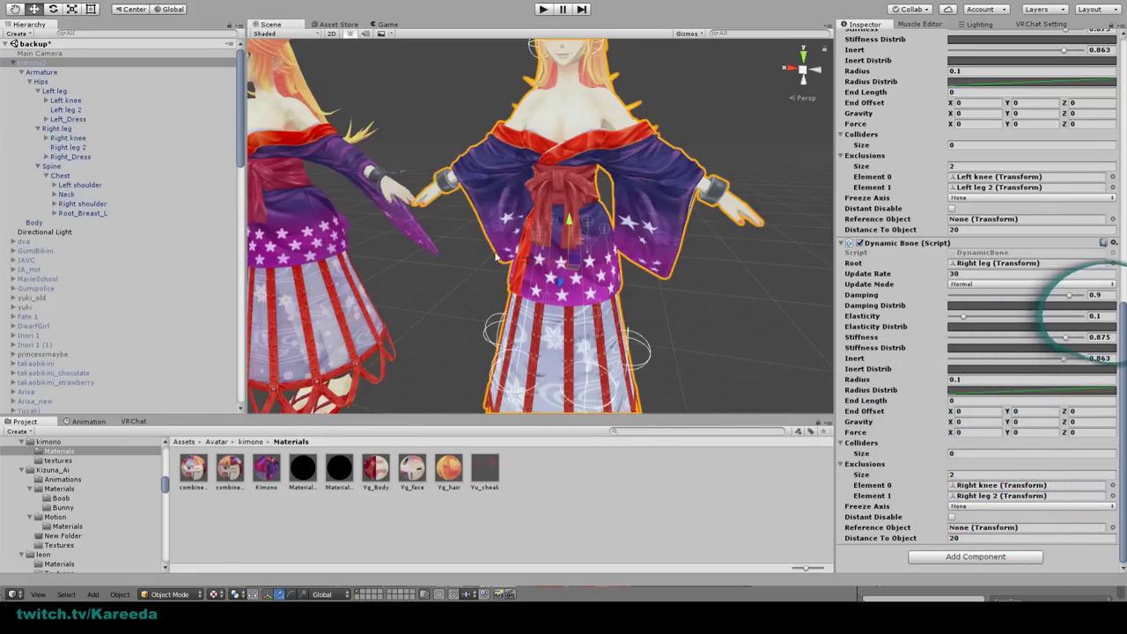
# Step: Add another copy of the left leg's Dynamic Bone to kimono2 and assign Root_Breast_L as its root
pyautogui.keyDown('alt'); pyautogui.moveTo(652, 286); pyautogui.dragTo(641, 332); pyautogui.keyUp('alt')
pyautogui.moveTo(528, 169); pyautogui.dragTo(535, 274, button='middle')
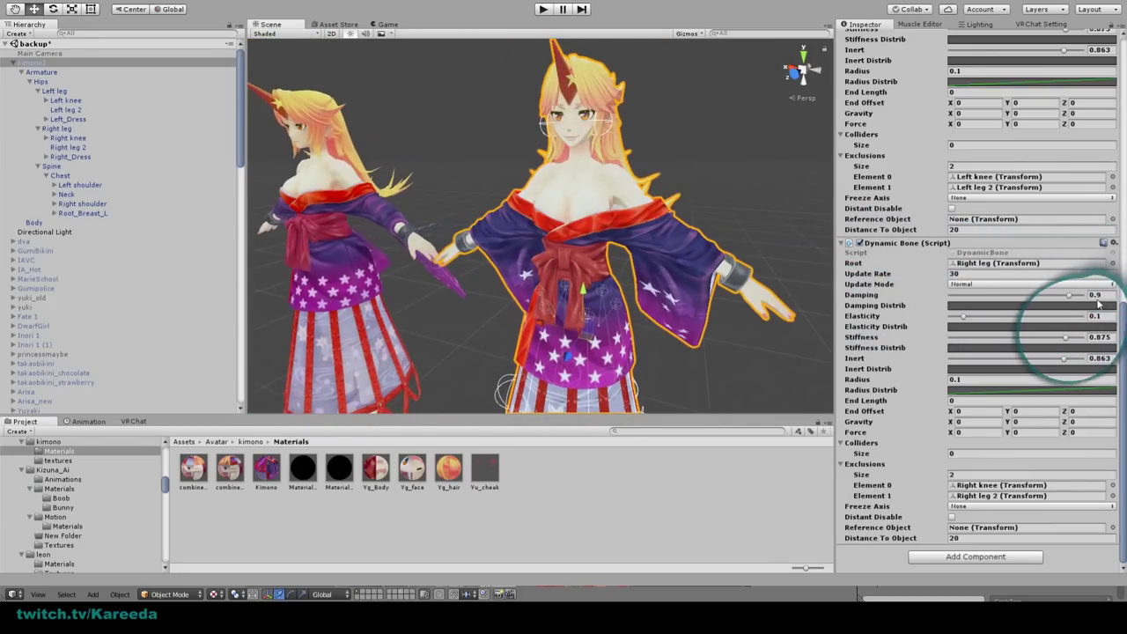
pyautogui.scroll(-5, 1095, 325)
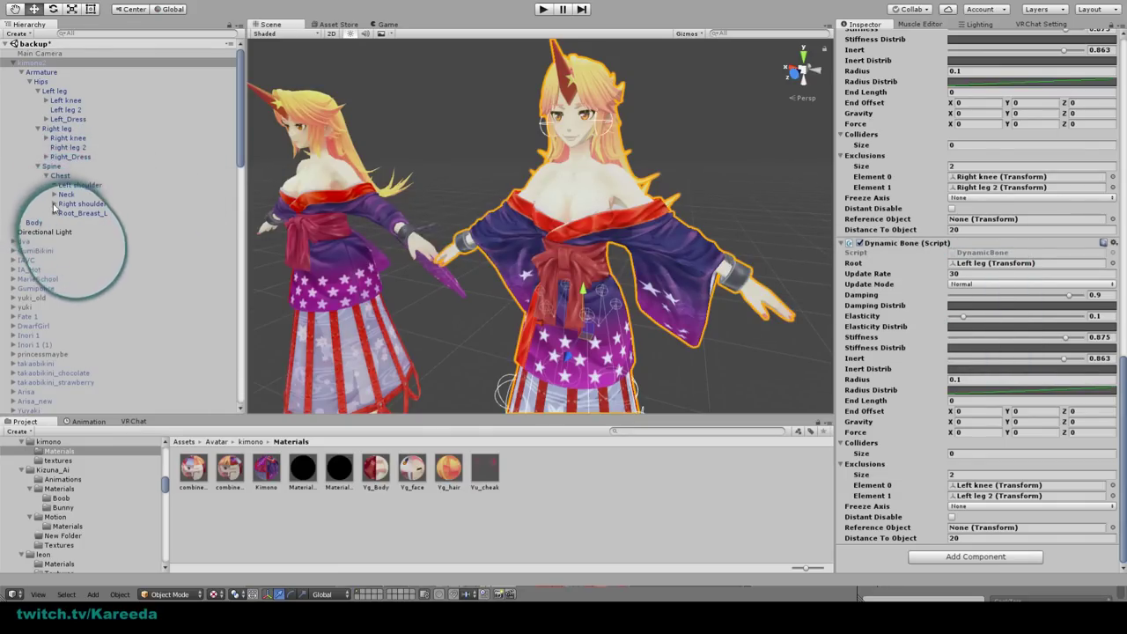
pyautogui.moveTo(54, 216); pyautogui.dragTo(973, 254)
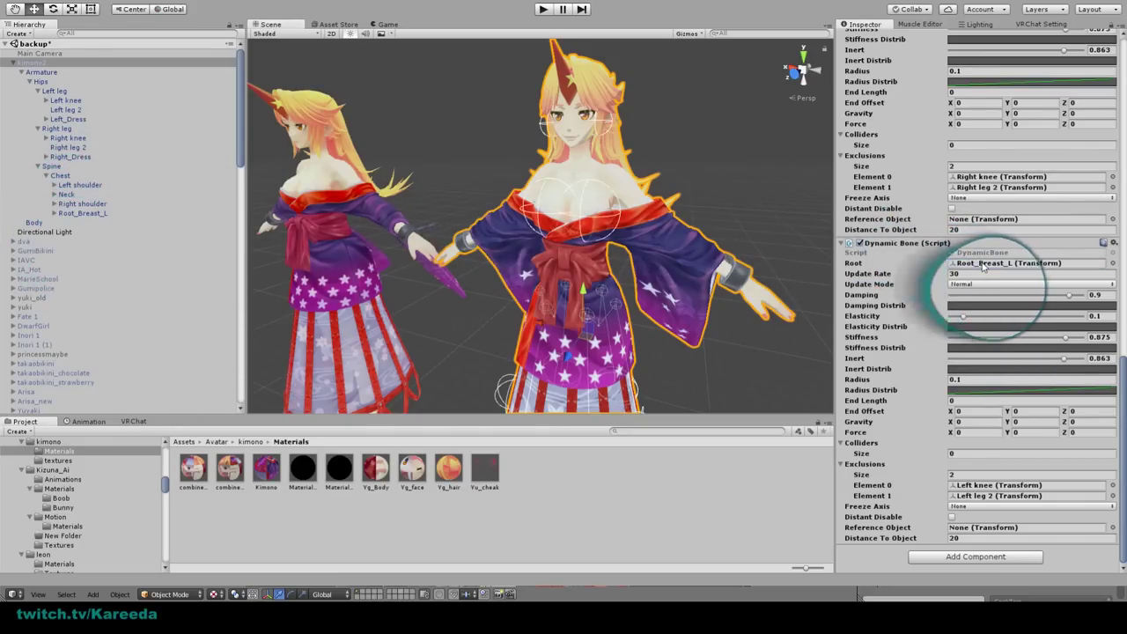
# Step: Set the breast Dynamic Bone's radius to 0.07, checking its spheres against the chest
pyautogui.scroll(3, 734, 252)
pyautogui.moveTo(734, 251); pyautogui.dragTo(656, 280, button='middle')
pyautogui.scroll(4, 656, 264)
pyautogui.keyDown('alt'); pyautogui.moveTo(656, 256); pyautogui.dragTo(528, 240); pyautogui.keyUp('alt')
pyautogui.moveTo(528, 239); pyautogui.dragTo(498, 234, button='middle')
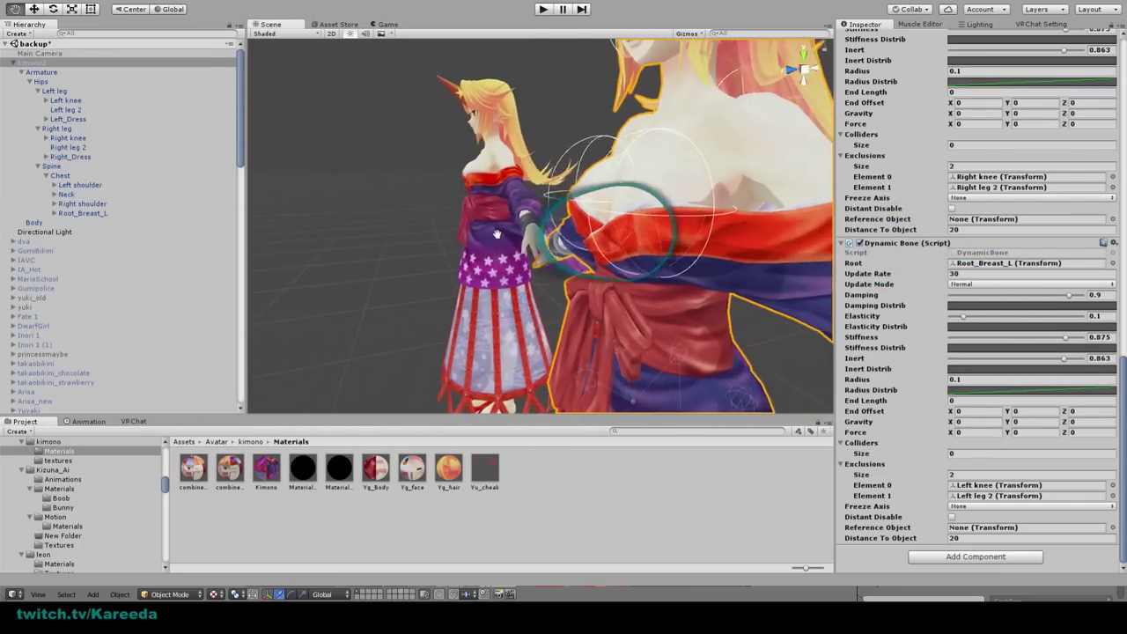
pyautogui.keyDown('alt'); pyautogui.moveTo(497, 233); pyautogui.dragTo(531, 261); pyautogui.keyUp('alt')
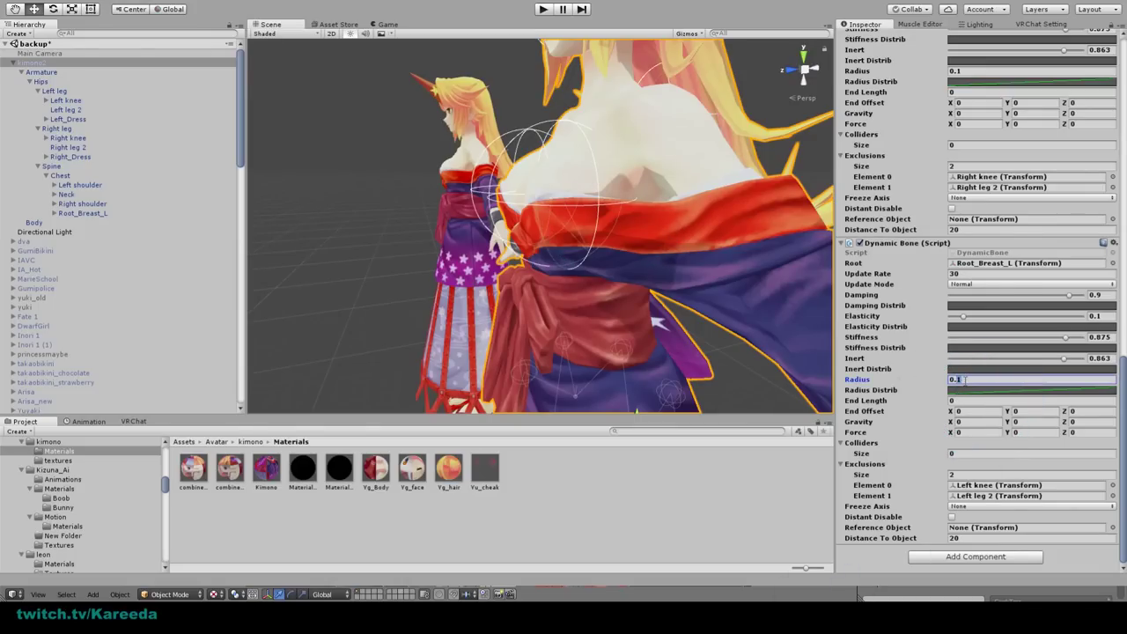
pyautogui.write('0.05')
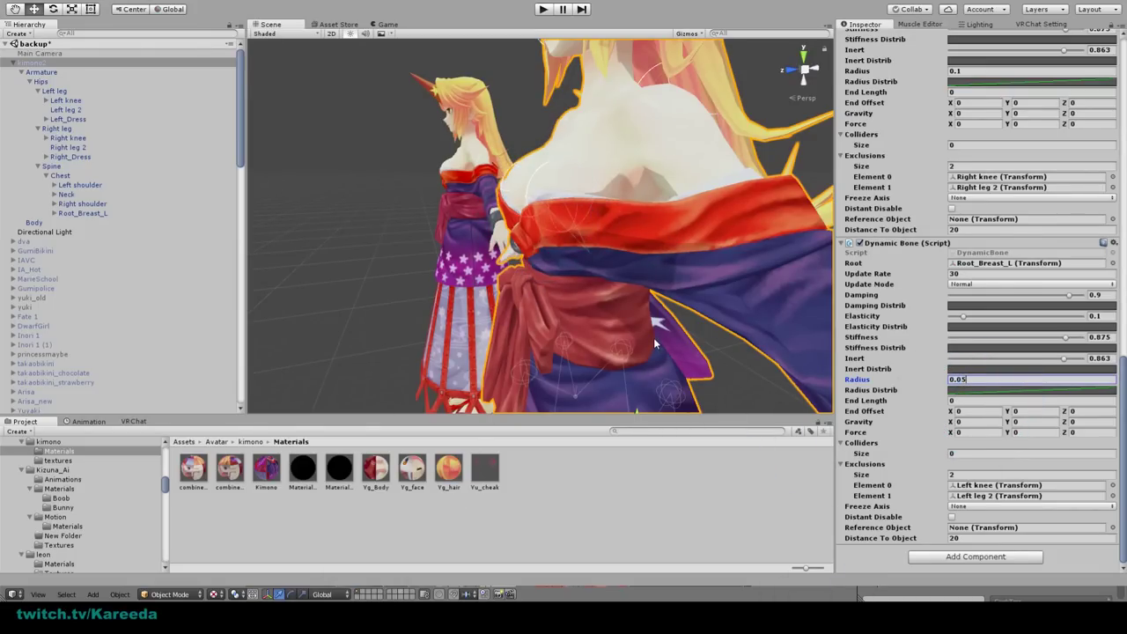
pyautogui.press('BackSpace')
pyautogui.write('7')
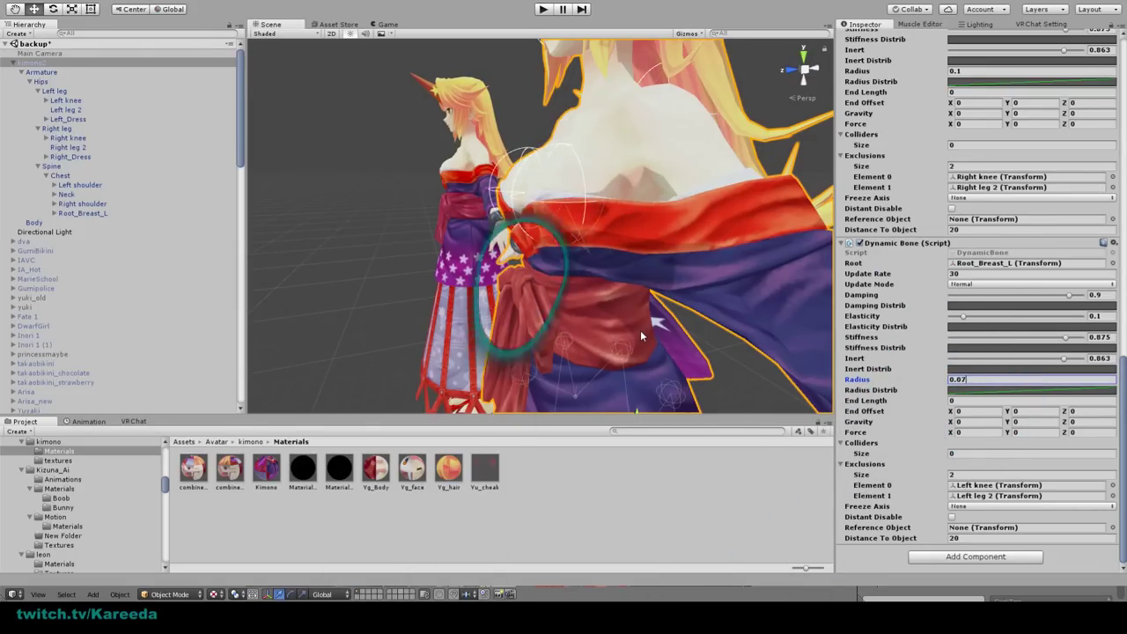
pyautogui.keyDown('alt'); pyautogui.moveTo(640, 335); pyautogui.dragTo(541, 269); pyautogui.keyUp('alt')
pyautogui.scroll(-3, 559, 262)
pyautogui.moveTo(559, 262); pyautogui.dragTo(539, 274, button='right')
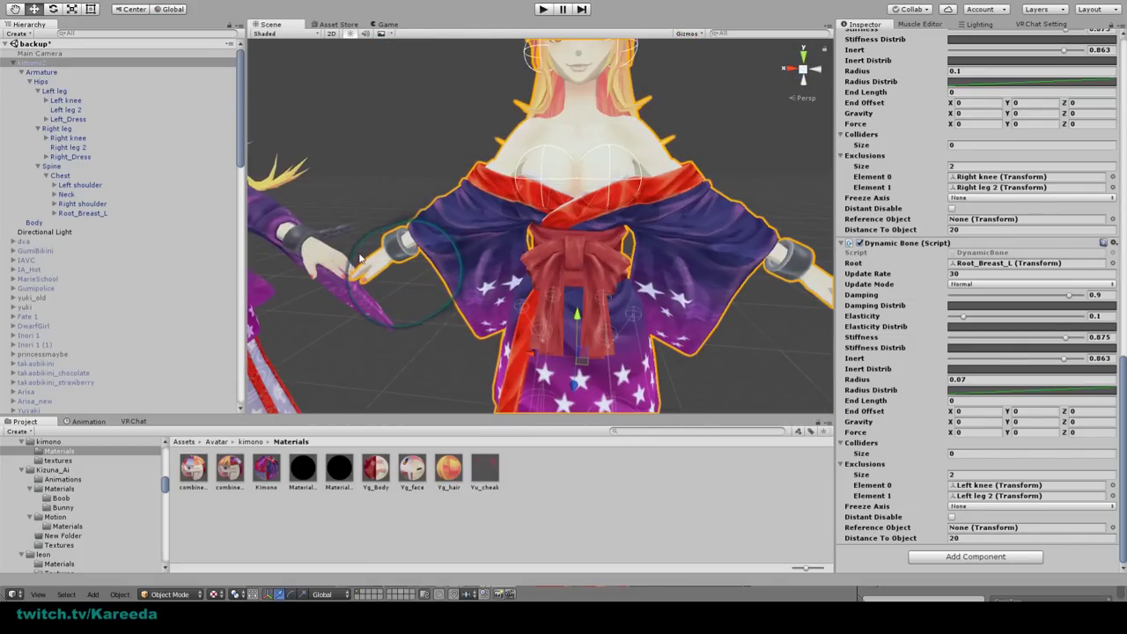
# Step: Examine kimono2's Dynamic Bone spheres on the chest, head and skirt from several angles
pyautogui.scroll(-3, 393, 260)
pyautogui.keyDown('alt'); pyautogui.moveTo(446, 262); pyautogui.dragTo(532, 262); pyautogui.keyUp('alt')
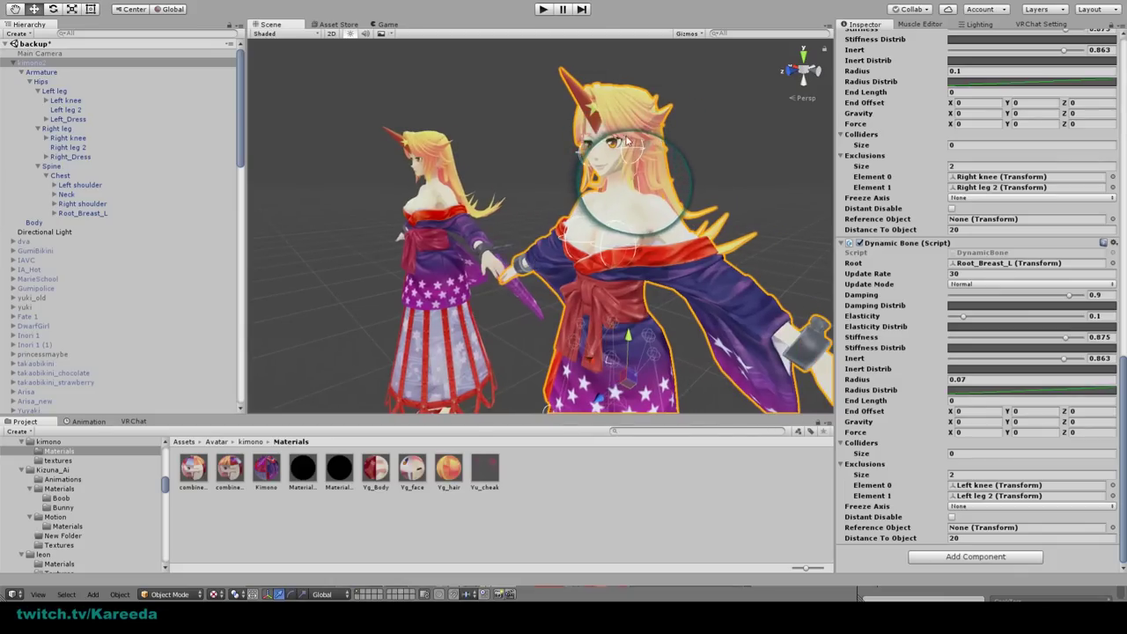
pyautogui.moveTo(627, 183); pyautogui.dragTo(634, 75, button='middle')
pyautogui.scroll(3, 596, 251)
pyautogui.moveTo(601, 354)
pyautogui.mouseDown(button='middle')
pyautogui.moveTo(596, 225)
pyautogui.moveTo(560, 227)
pyautogui.moveTo(564, 258)
pyautogui.mouseUp(button='middle')
pyautogui.keyDown('alt'); pyautogui.moveTo(564, 258); pyautogui.dragTo(405, 234); pyautogui.keyUp('alt')
pyautogui.moveTo(405, 233)
pyautogui.mouseDown(button='middle')
pyautogui.moveTo(485, 259)
pyautogui.moveTo(530, 386)
pyautogui.mouseUp(button='middle')
pyautogui.scroll(-3, 486, 271)
pyautogui.moveTo(555, 176); pyautogui.dragTo(563, 303, button='middle')
pyautogui.moveTo(608, 234); pyautogui.dragTo(577, 185, button='middle')
pyautogui.scroll(3, 578, 212)
pyautogui.keyDown('alt'); pyautogui.moveTo(577, 189); pyautogui.dragTo(476, 207); pyautogui.keyUp('alt')
pyautogui.moveTo(475, 211); pyautogui.dragTo(597, 228, button='middle')
pyautogui.scroll(-3, 563, 229)
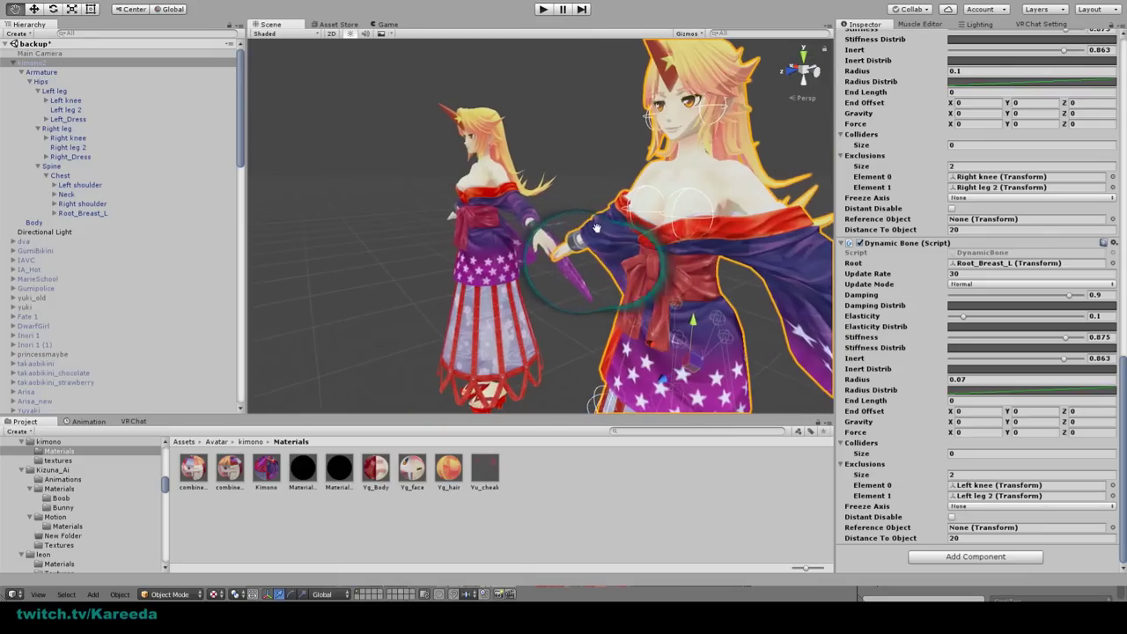
pyautogui.keyDown('alt'); pyautogui.moveTo(596, 227); pyautogui.dragTo(645, 257); pyautogui.keyUp('alt')
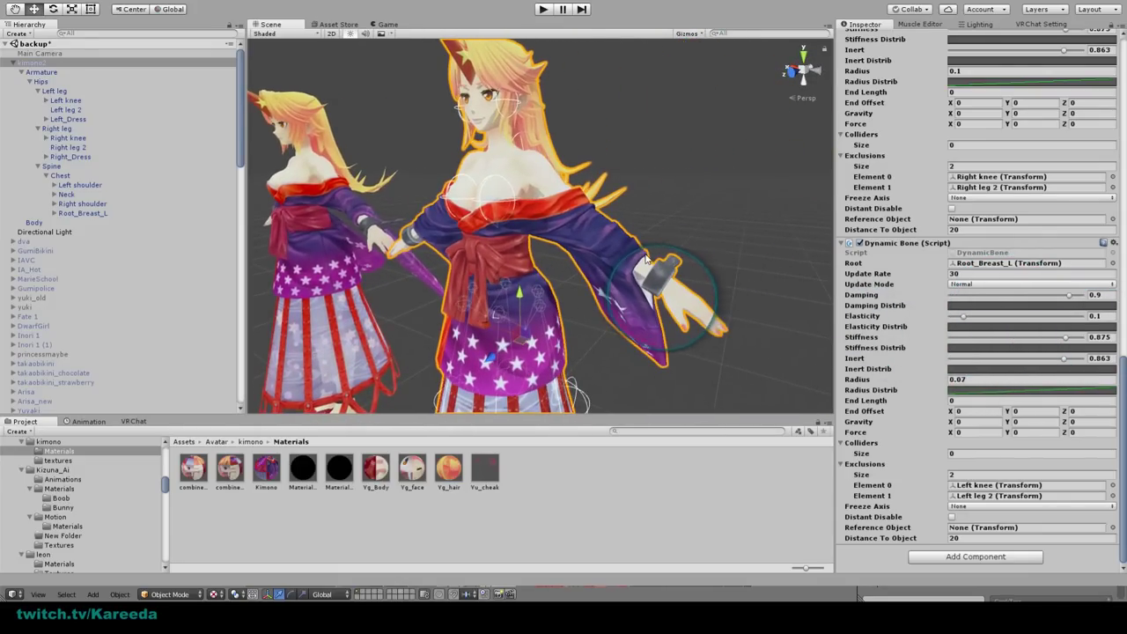
pyautogui.moveTo(645, 280); pyautogui.dragTo(671, 201, button='middle')
pyautogui.scroll(4, 669, 203)
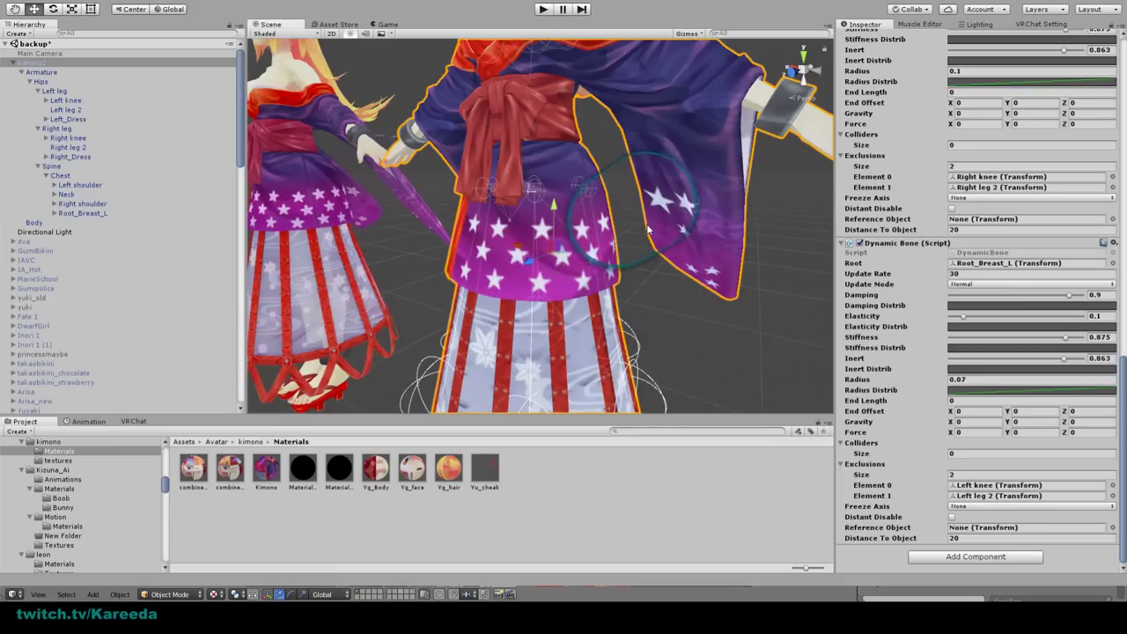
pyautogui.scroll(-5, 678, 199)
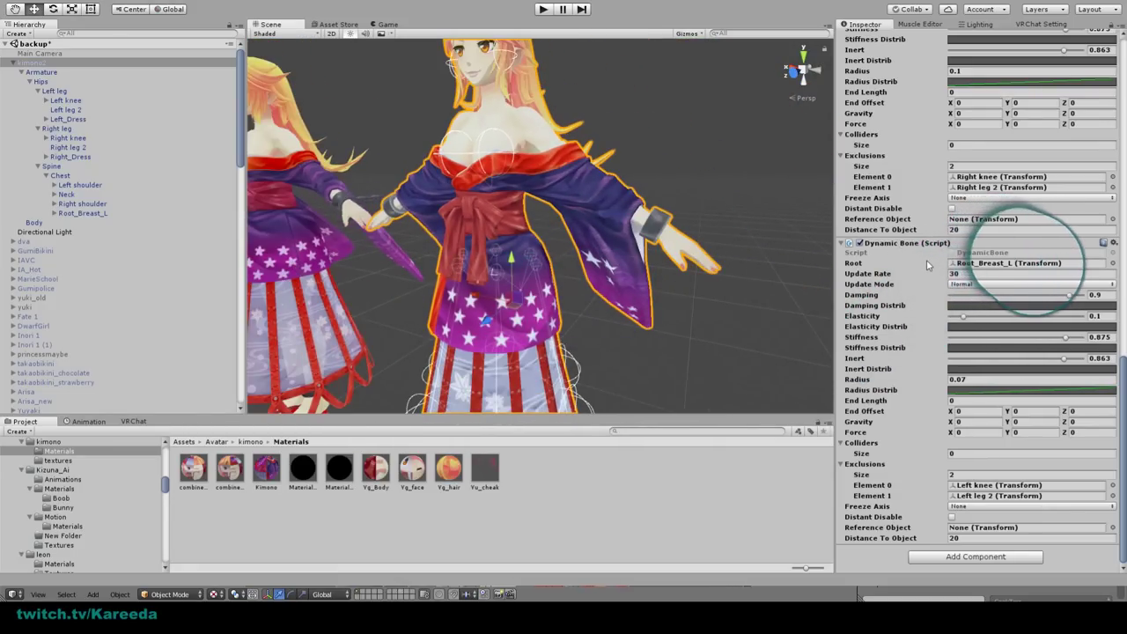
# Step: Run the scene in Play mode and move kimono2 around in the Scene view to test the breasts' motion
pyautogui.click(544, 10)
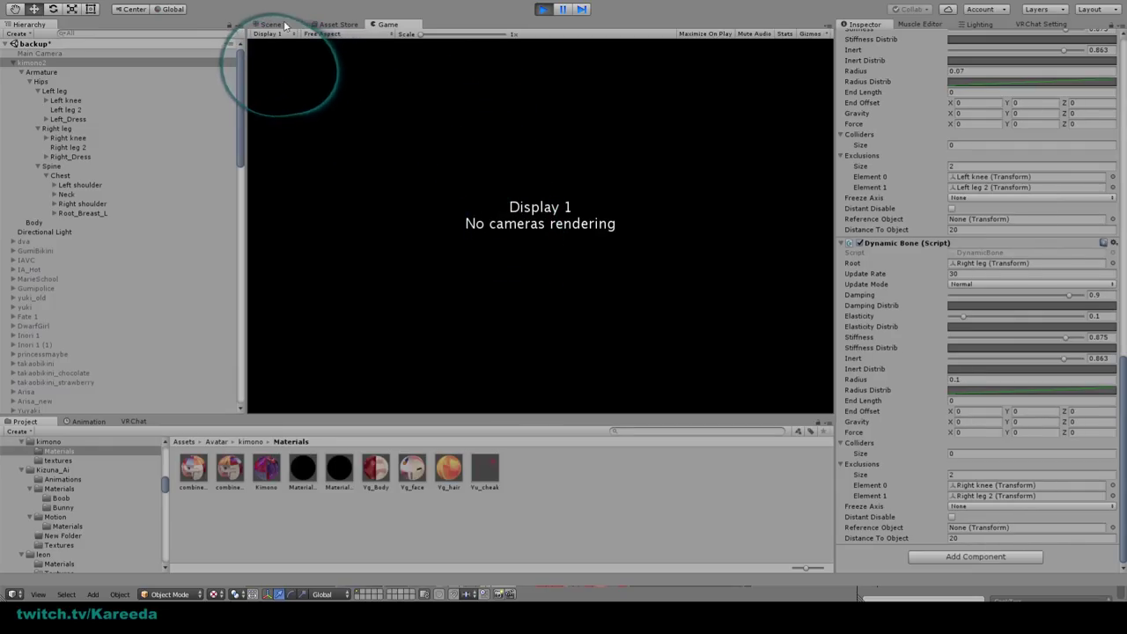
pyautogui.click(270, 24)
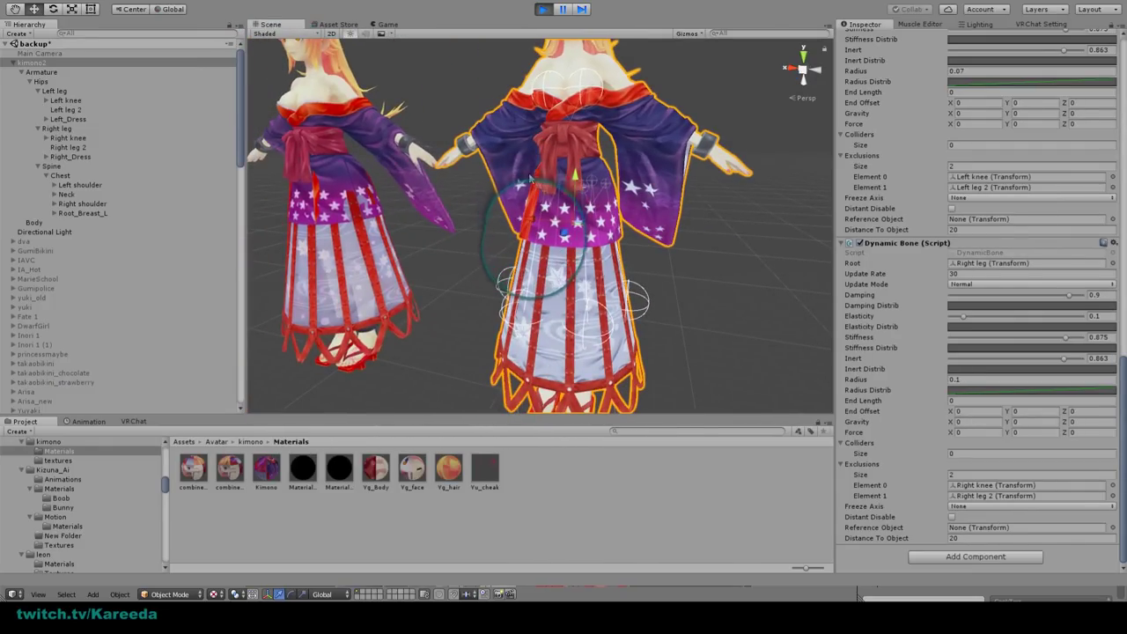
pyautogui.keyDown('alt'); pyautogui.moveTo(530, 178); pyautogui.dragTo(532, 255); pyautogui.keyUp('alt')
pyautogui.moveTo(532, 167); pyautogui.dragTo(532, 268, button='middle')
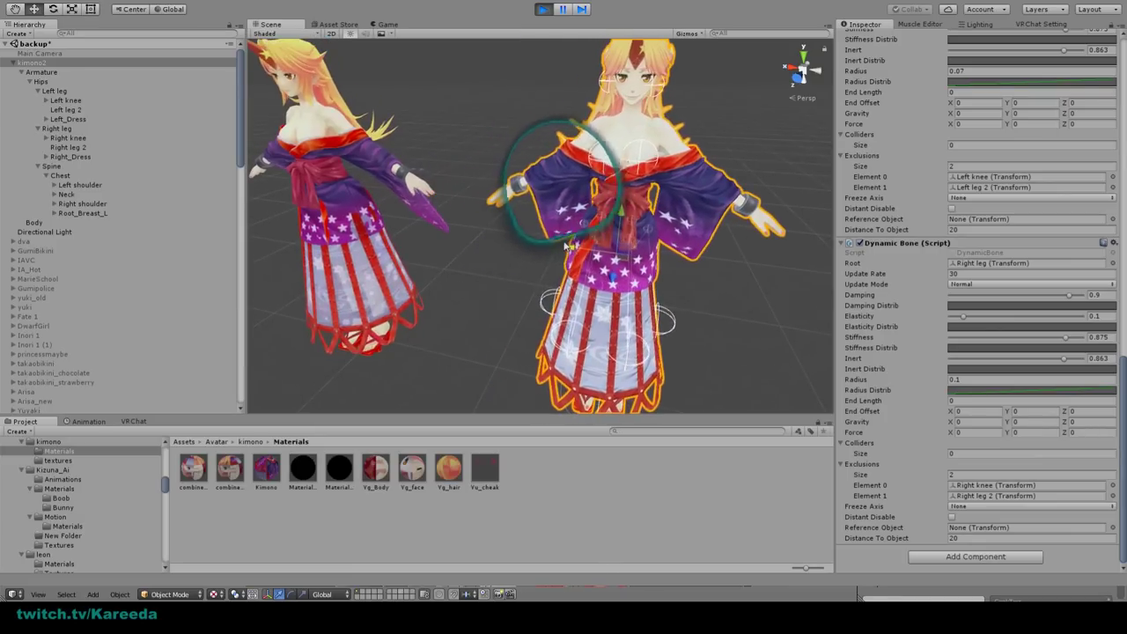
pyautogui.scroll(5, 468, 213)
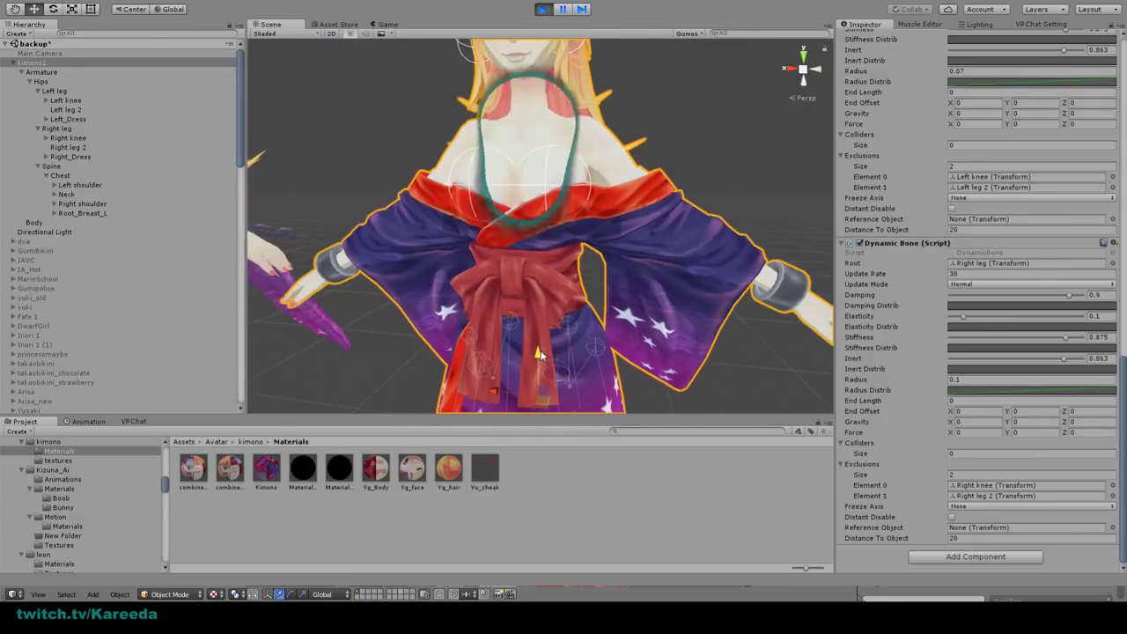
pyautogui.scroll(-2, 493, 390)
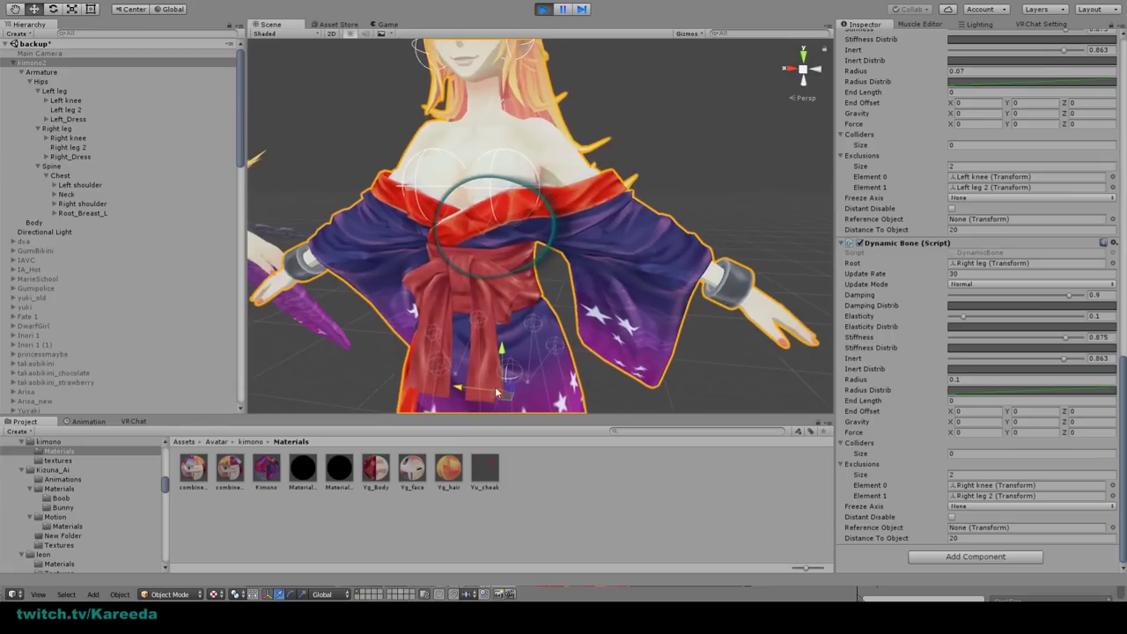
pyautogui.moveTo(396, 291); pyautogui.dragTo(596, 265, button='middle')
pyautogui.moveTo(509, 176); pyautogui.dragTo(583, 172, button='middle')
# Step: Select the original kimono avatar to check its Dynamic Bones in Play mode, and stop the run
pyautogui.click(568, 168)
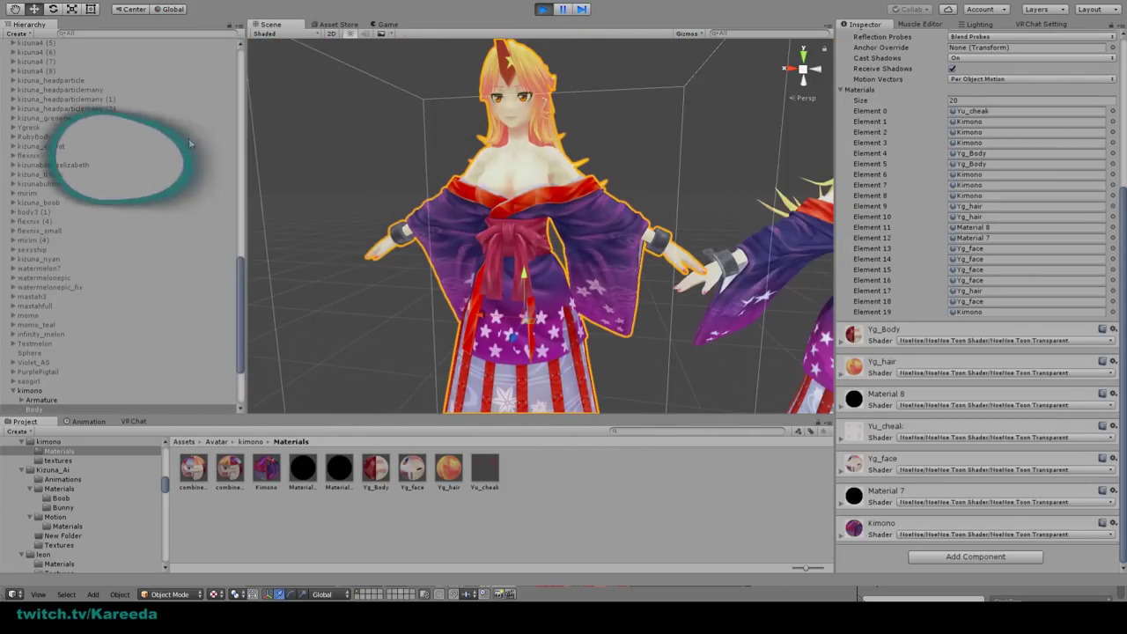
pyautogui.scroll(-4, 53, 326)
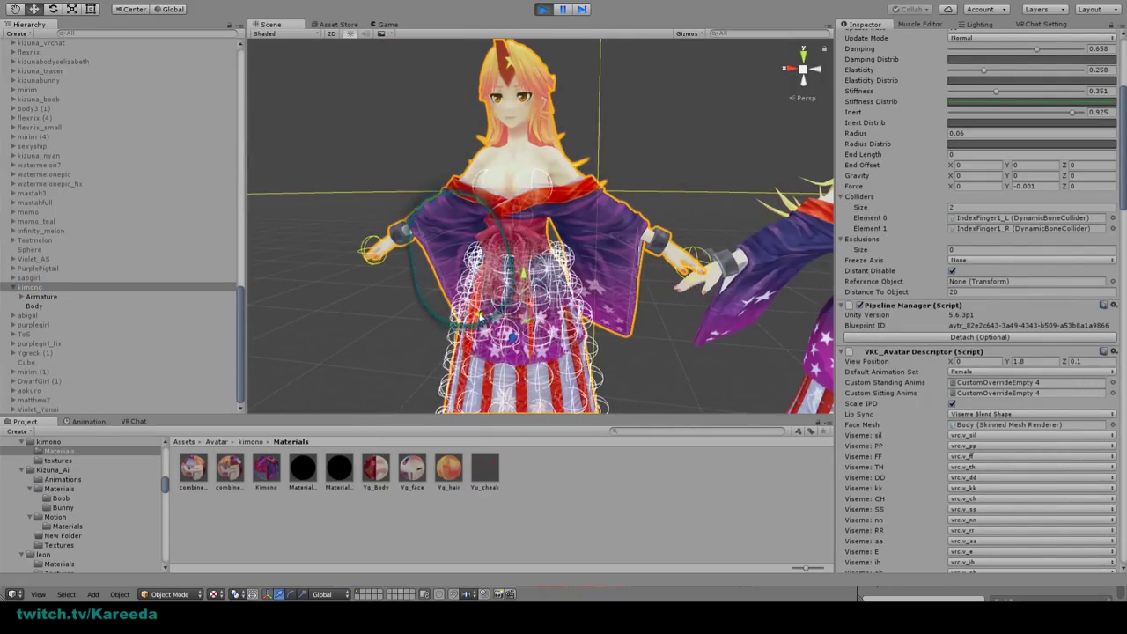
pyautogui.click(543, 9)
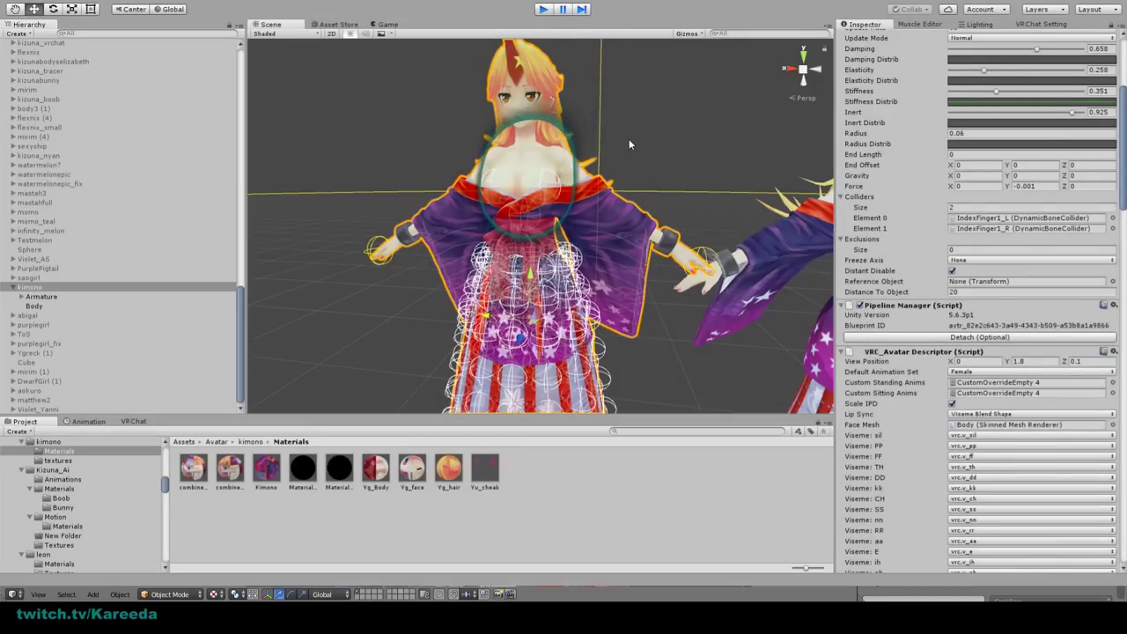
# Step: Examine the original kimono avatar's skirt bone spheres up close and beside kimono2
pyautogui.moveTo(628, 143); pyautogui.dragTo(575, 167, button='right')
pyautogui.scroll(-5, 576, 167)
pyautogui.moveTo(576, 166); pyautogui.dragTo(571, 165, button='middle')
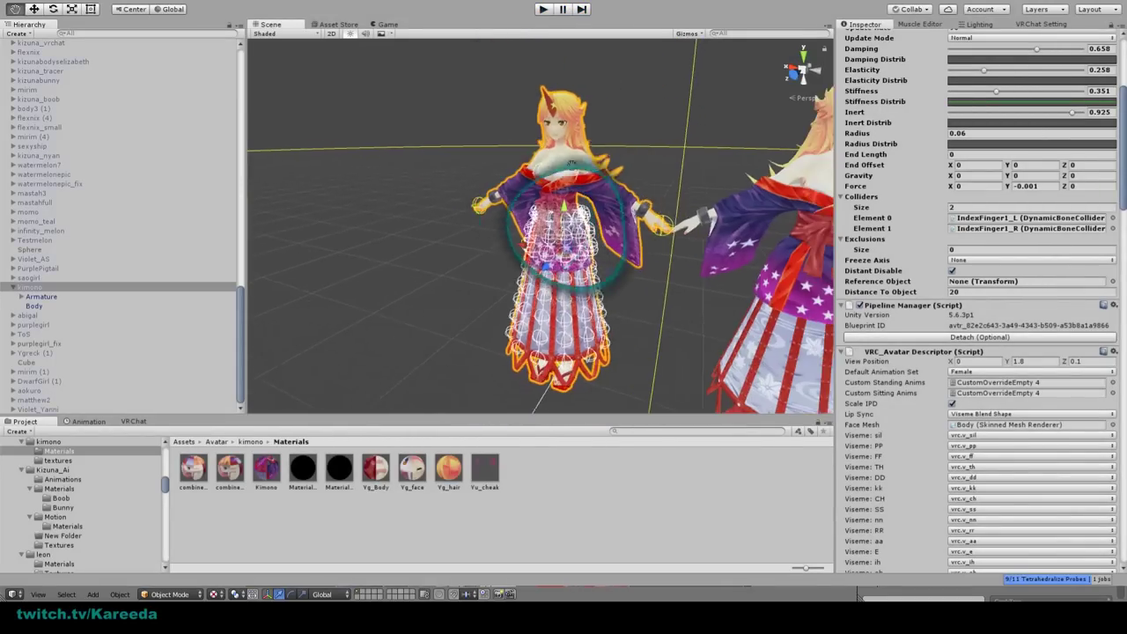
pyautogui.moveTo(571, 164); pyautogui.dragTo(584, 160, button='right')
pyautogui.scroll(-3, 572, 165)
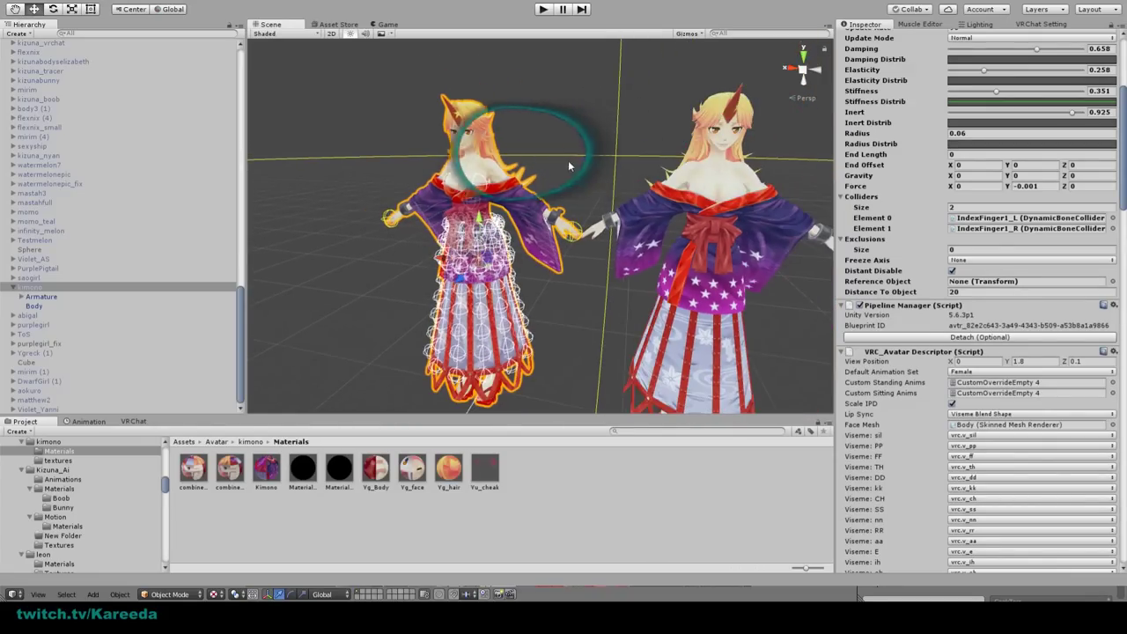
pyautogui.scroll(-4, 569, 165)
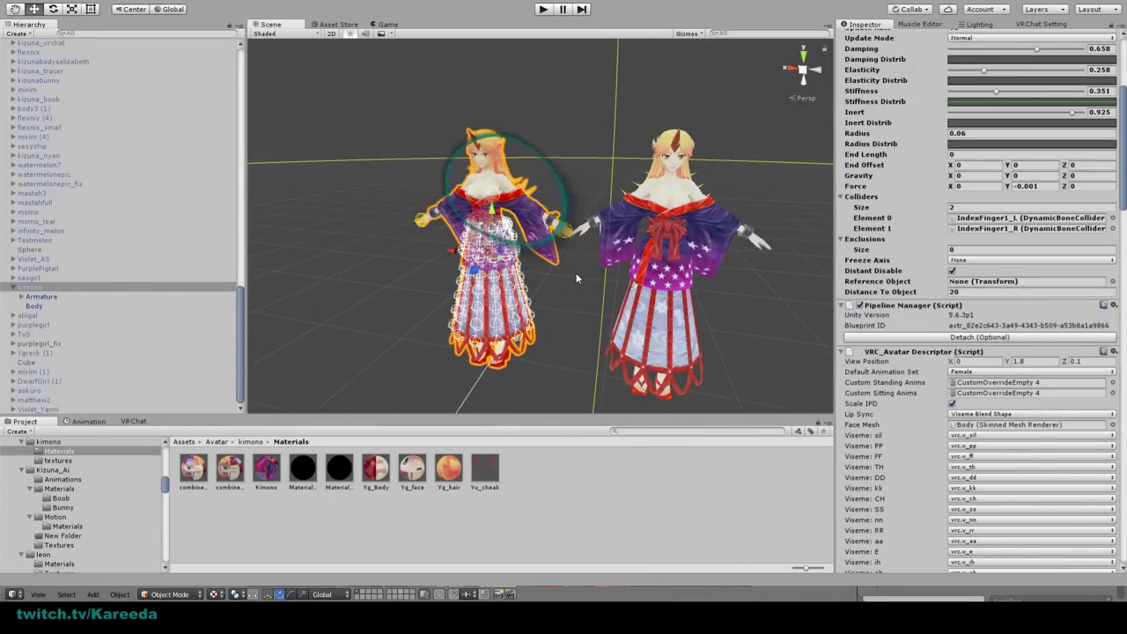
pyautogui.scroll(6, 540, 247)
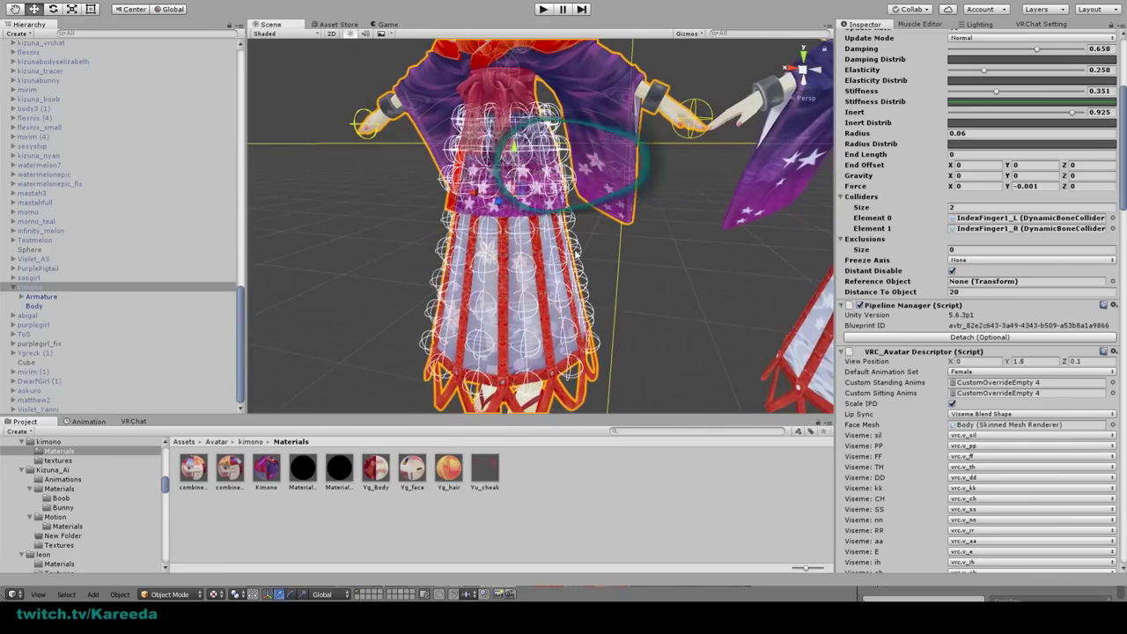
pyautogui.scroll(3, 537, 229)
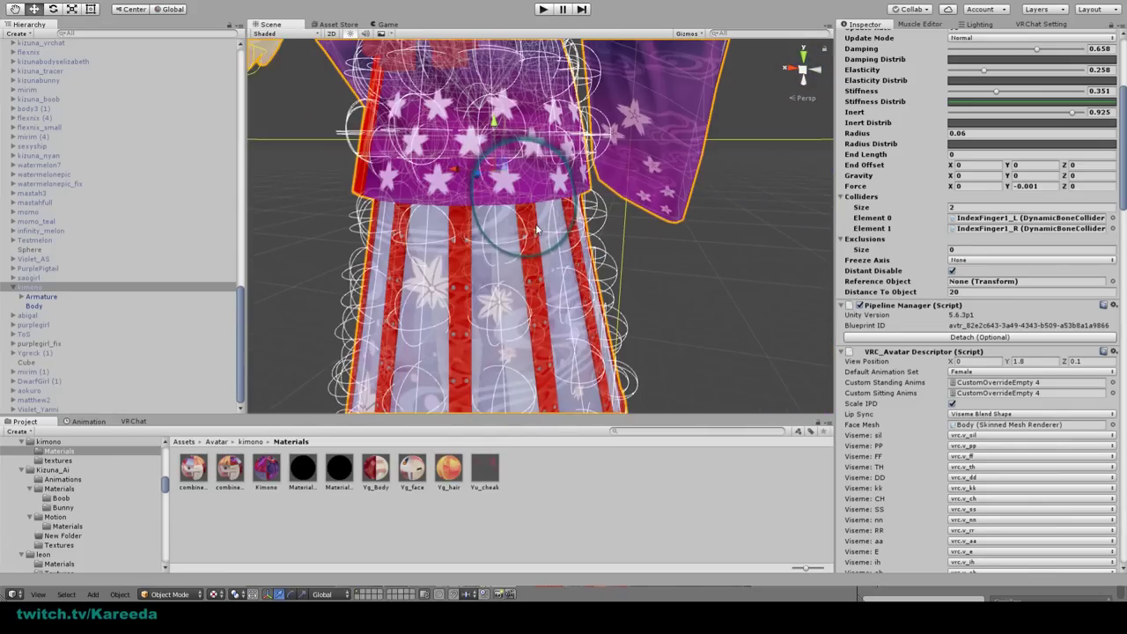
pyautogui.scroll(-5, 503, 194)
# Step: Inspect kimono2's chest and kimono from different angles, comparing it with the original avatar
pyautogui.keyDown('alt'); pyautogui.moveTo(495, 229); pyautogui.dragTo(595, 213); pyautogui.keyUp('alt')
pyautogui.moveTo(572, 211); pyautogui.dragTo(459, 203, button='middle')
pyautogui.moveTo(780, 168); pyautogui.dragTo(521, 320, button='middle')
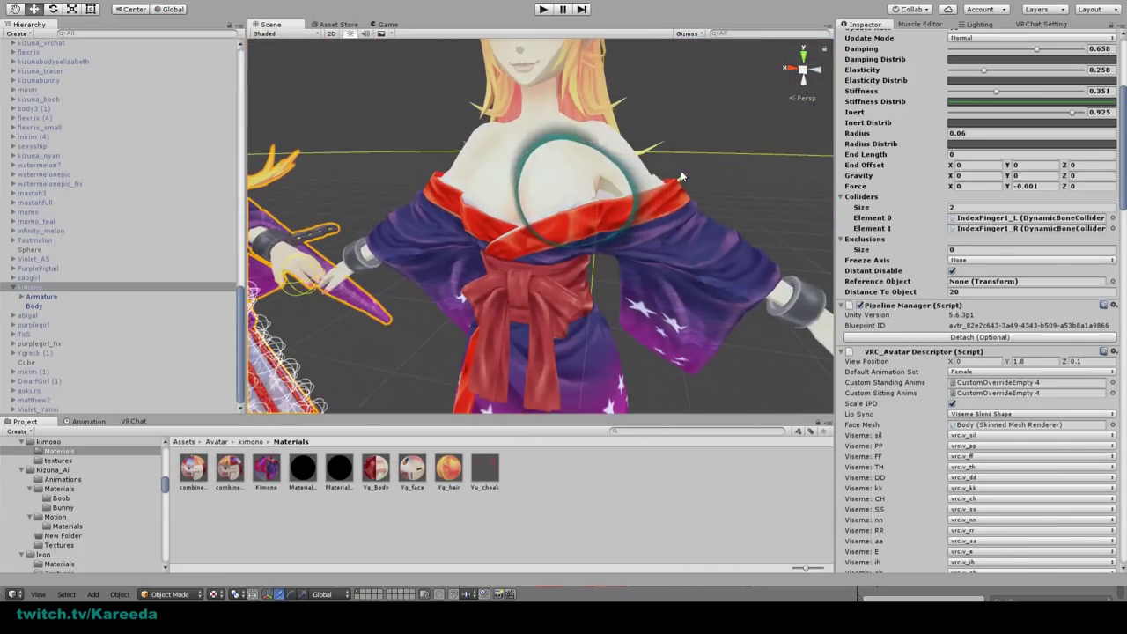
pyautogui.keyDown('alt'); pyautogui.moveTo(682, 178); pyautogui.dragTo(621, 194); pyautogui.keyUp('alt')
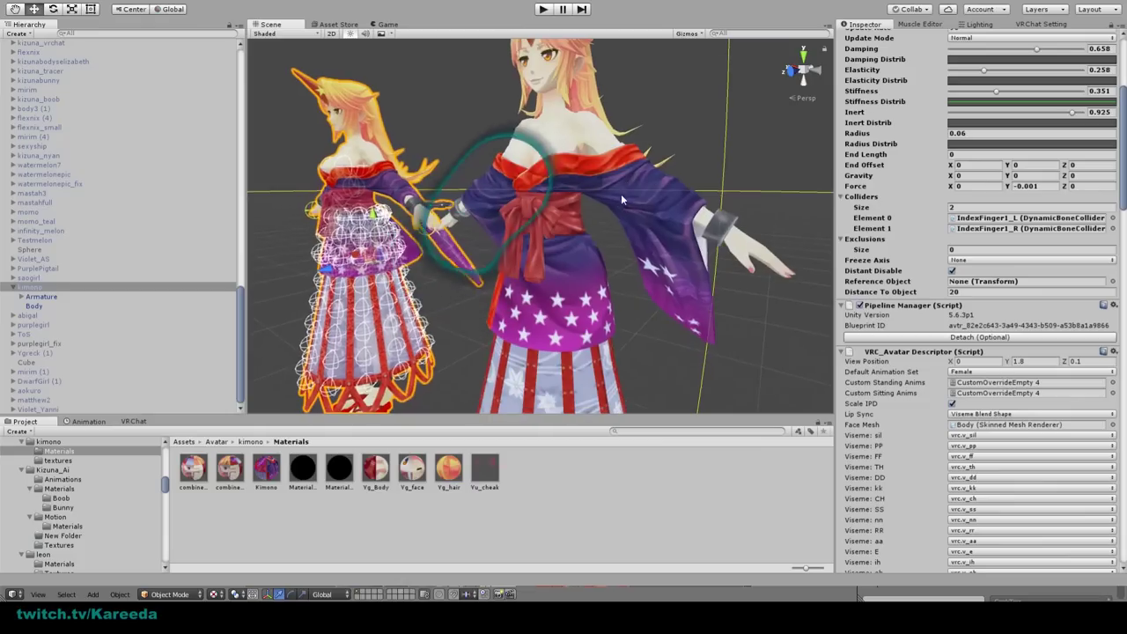
pyautogui.moveTo(581, 234)
pyautogui.keyDown('alt'); pyautogui.mouseDown()
pyautogui.moveTo(598, 242)
pyautogui.moveTo(571, 224)
pyautogui.mouseUp(); pyautogui.keyUp('alt')
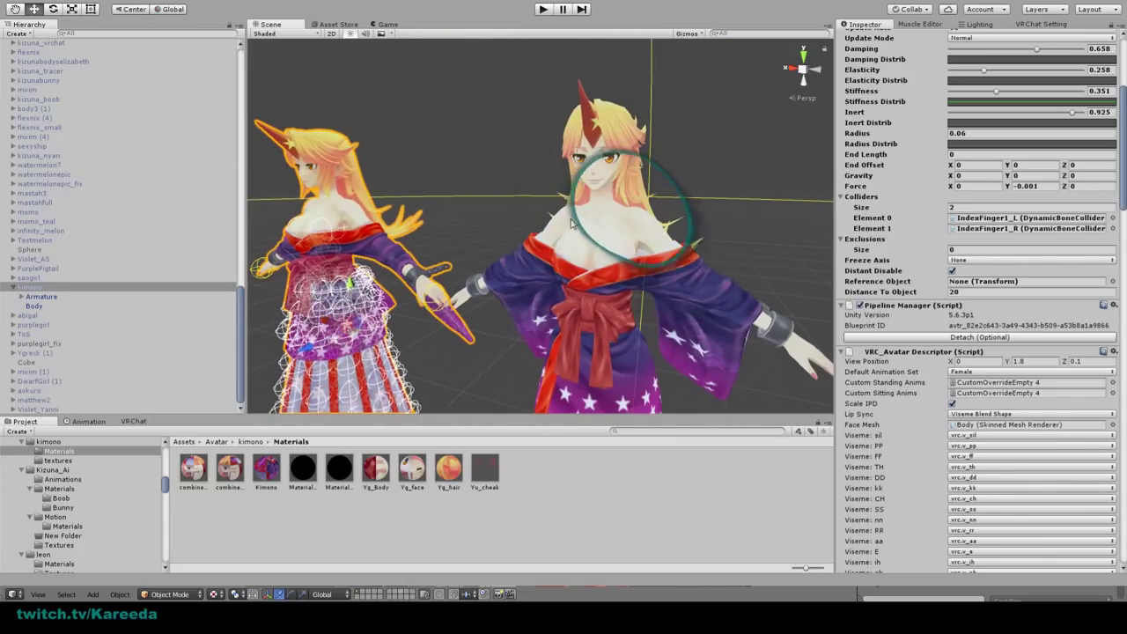
pyautogui.keyDown('alt'); pyautogui.moveTo(578, 264); pyautogui.dragTo(558, 220); pyautogui.keyUp('alt')
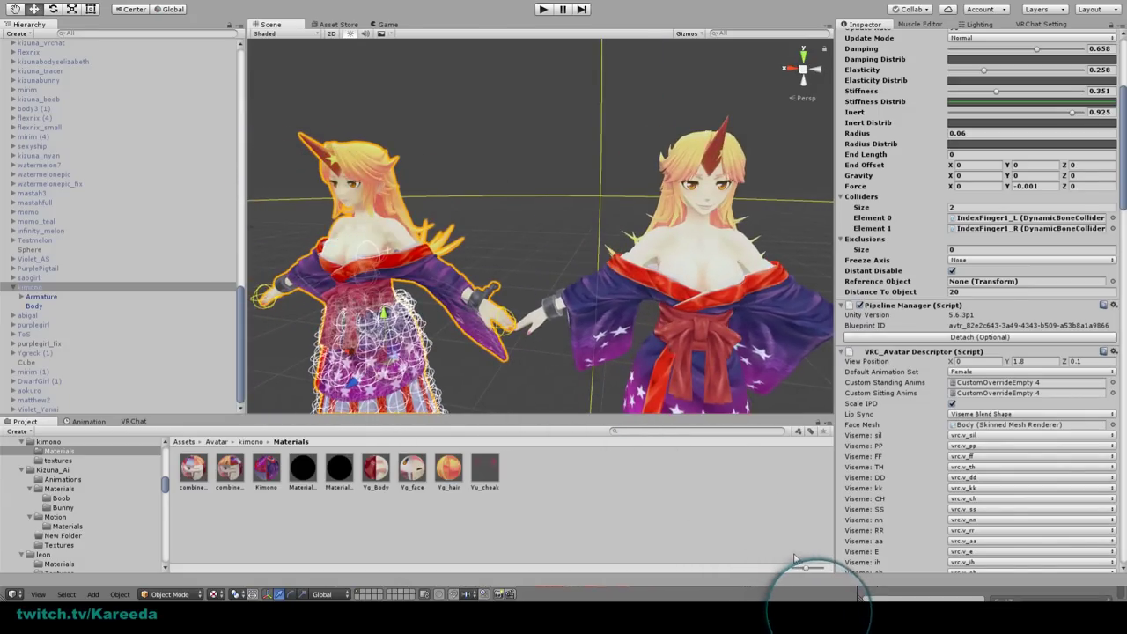
pyautogui.moveTo(517, 184)
pyautogui.mouseDown(button='middle')
pyautogui.moveTo(531, 176)
pyautogui.moveTo(509, 189)
pyautogui.mouseUp(button='middle')
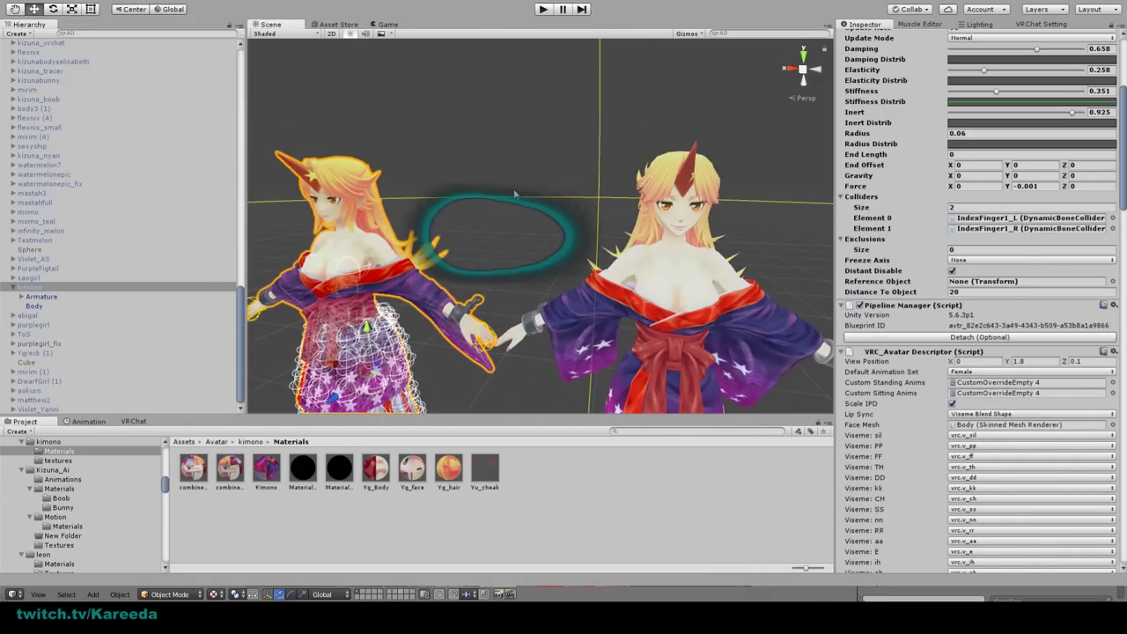
pyautogui.scroll(-2, 515, 194)
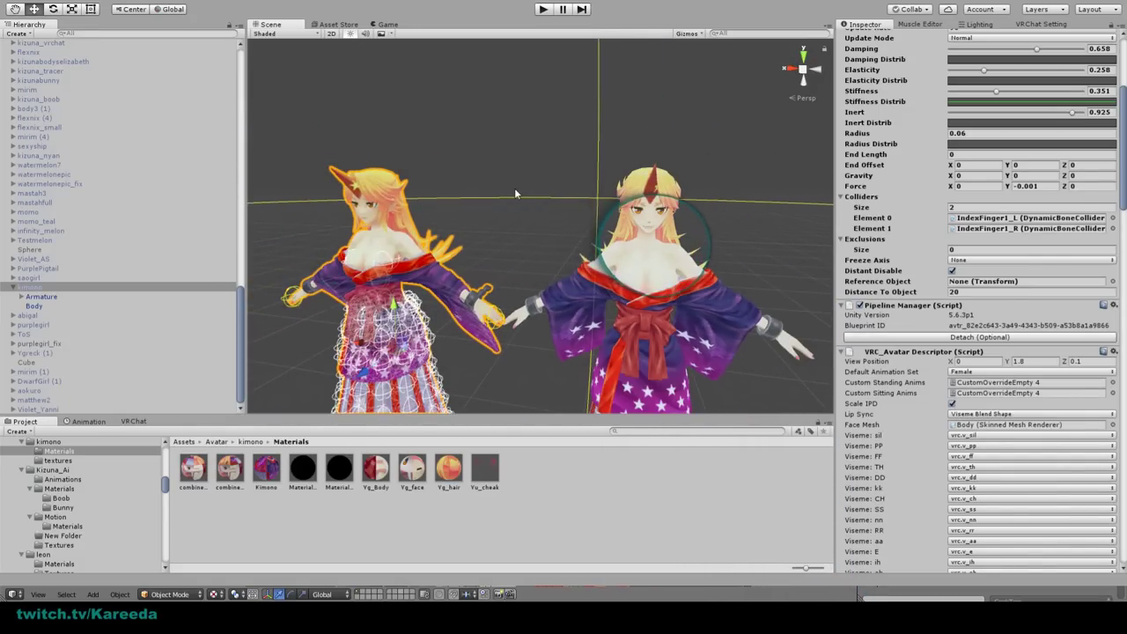
pyautogui.keyDown('alt'); pyautogui.moveTo(545, 192); pyautogui.dragTo(572, 229); pyautogui.keyUp('alt')
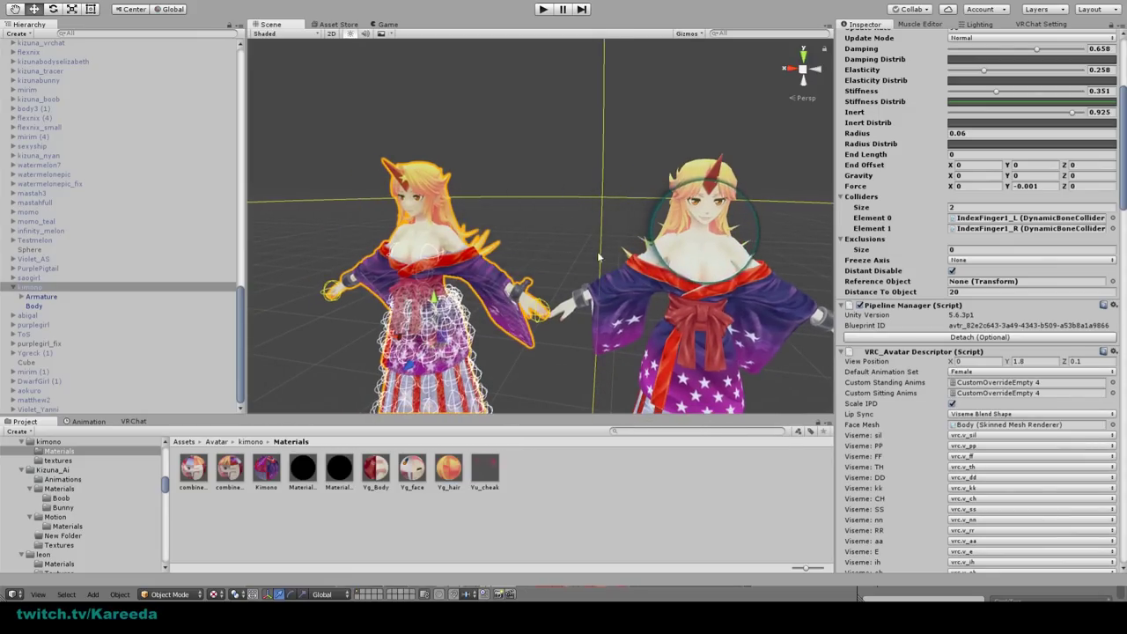